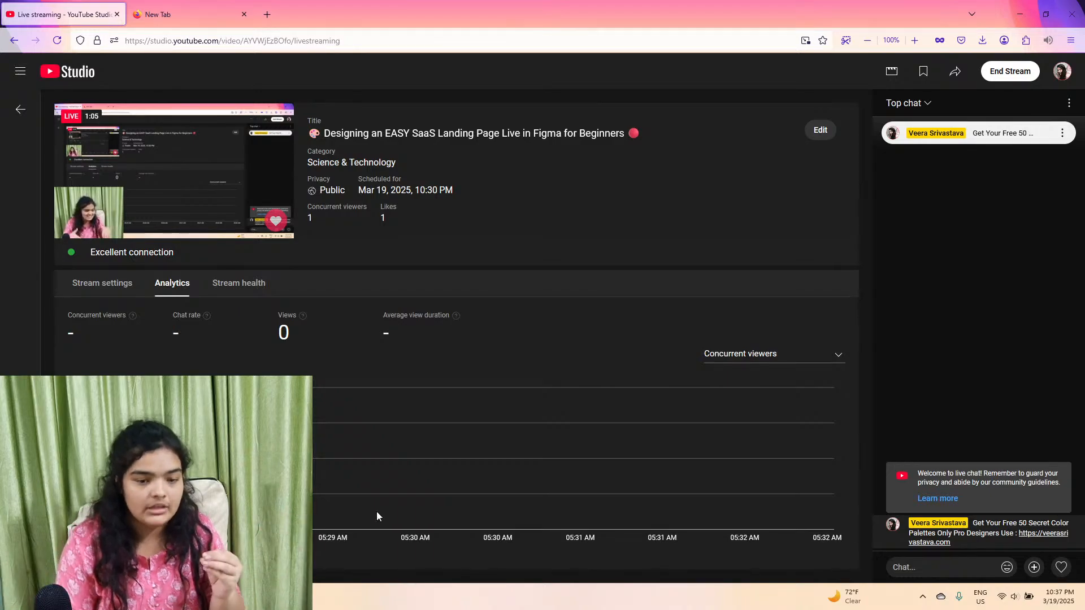
# Step: Shrink the webcam source in the OBS Studio preview, keeping it anchored in its corner, and switch back to the Figma prototype
pyautogui.click(1020, 14)
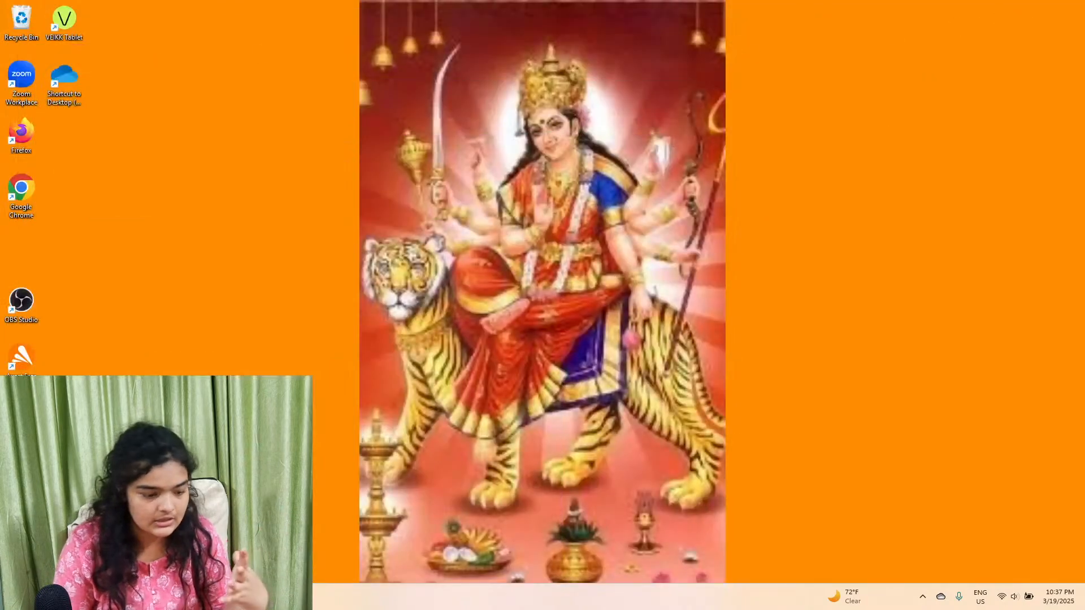
pyautogui.hotkey('alt', 'Tab')
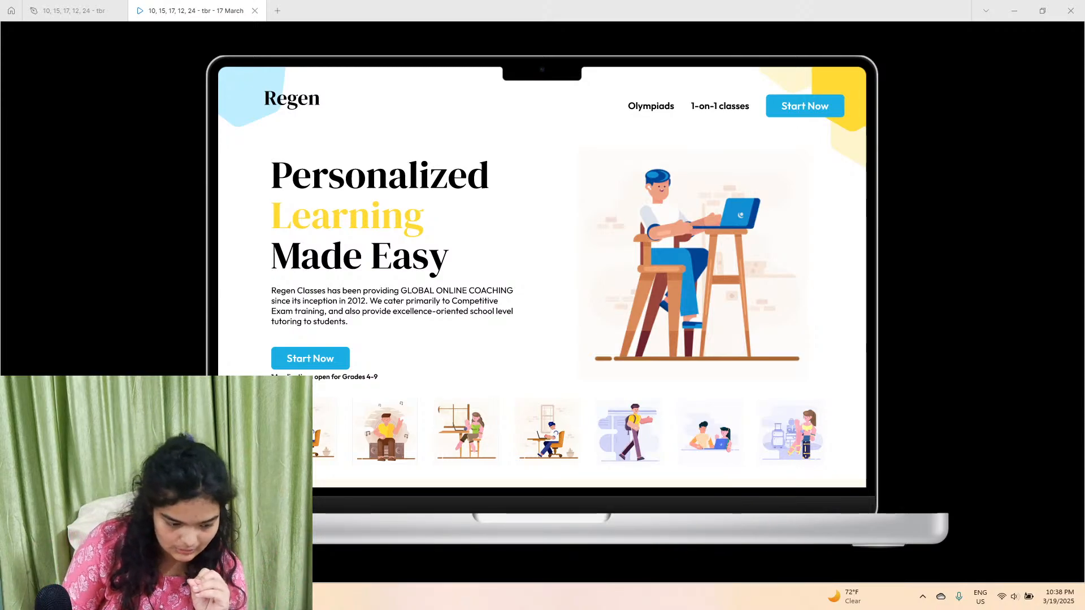
pyautogui.click(226, 597)
pyautogui.click(408, 243)
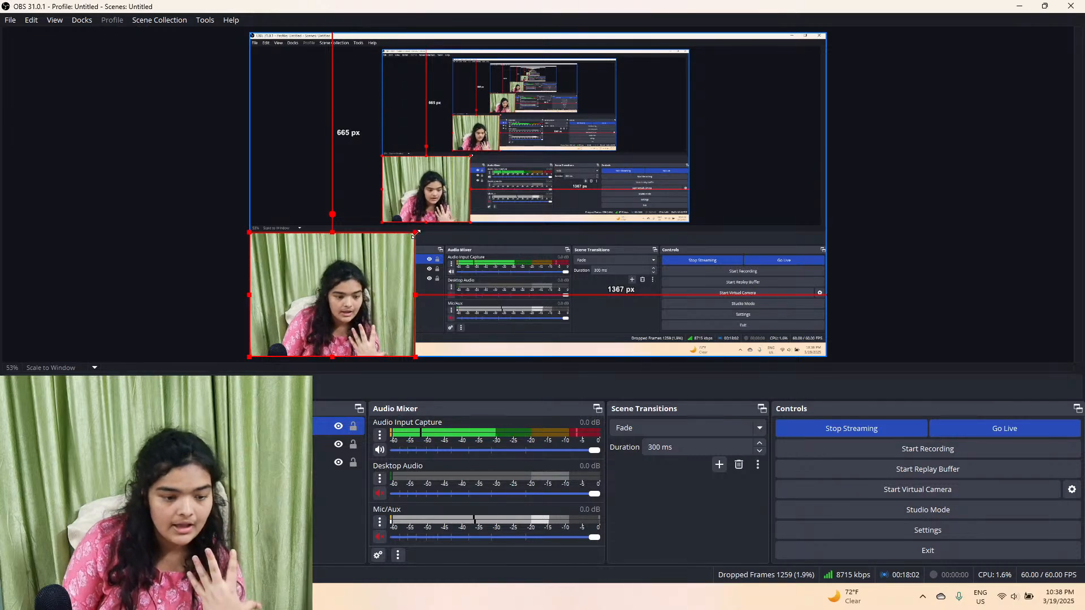
pyautogui.moveTo(416, 233); pyautogui.dragTo(368, 261)
pyautogui.hotkey('alt', 'Tab')
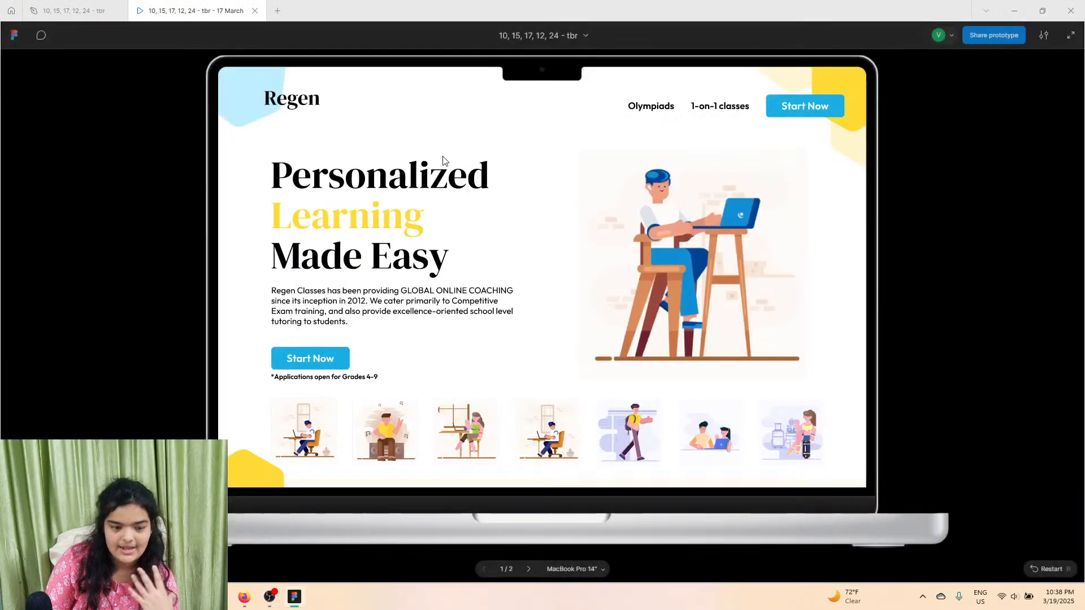
# Step: Examine the Regen landing page prototype from the hero section through the student-first features to the testimonials
pyautogui.scroll(-4, 553, 305)
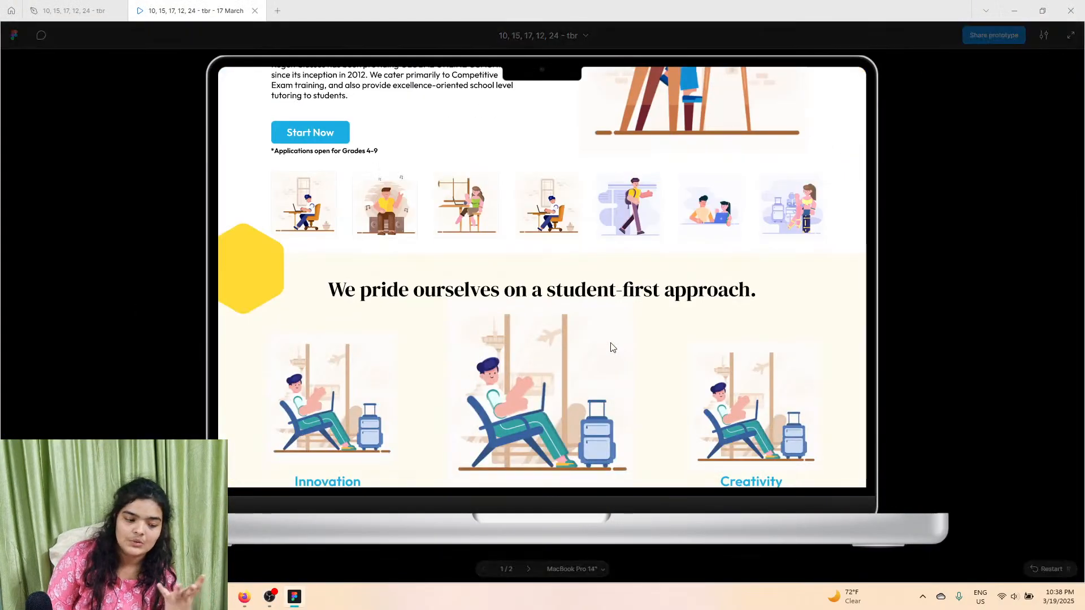
pyautogui.scroll(5, 613, 347)
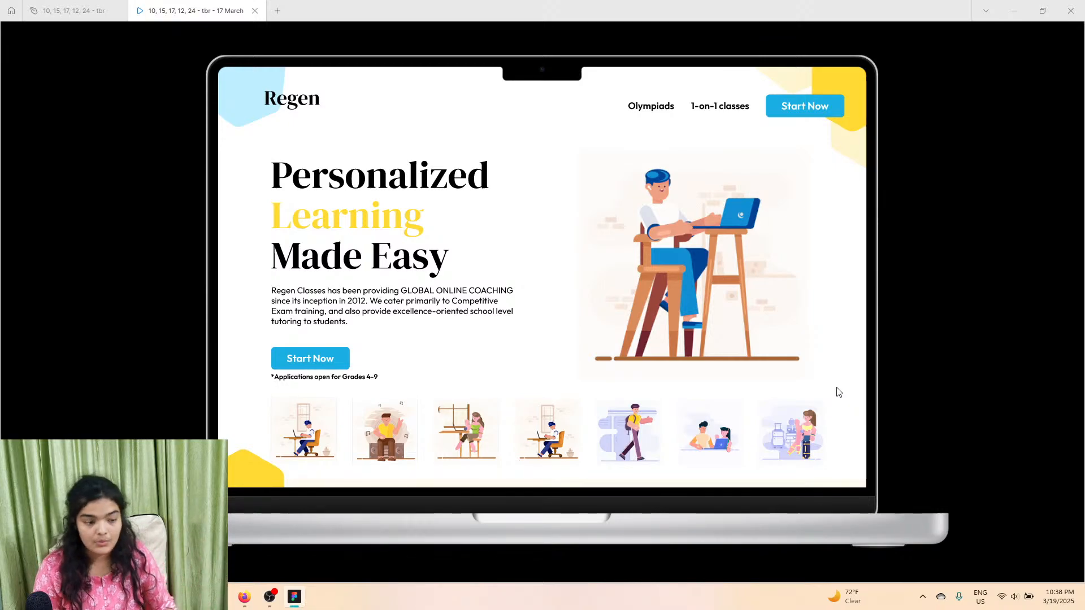
pyautogui.scroll(-10, 833, 392)
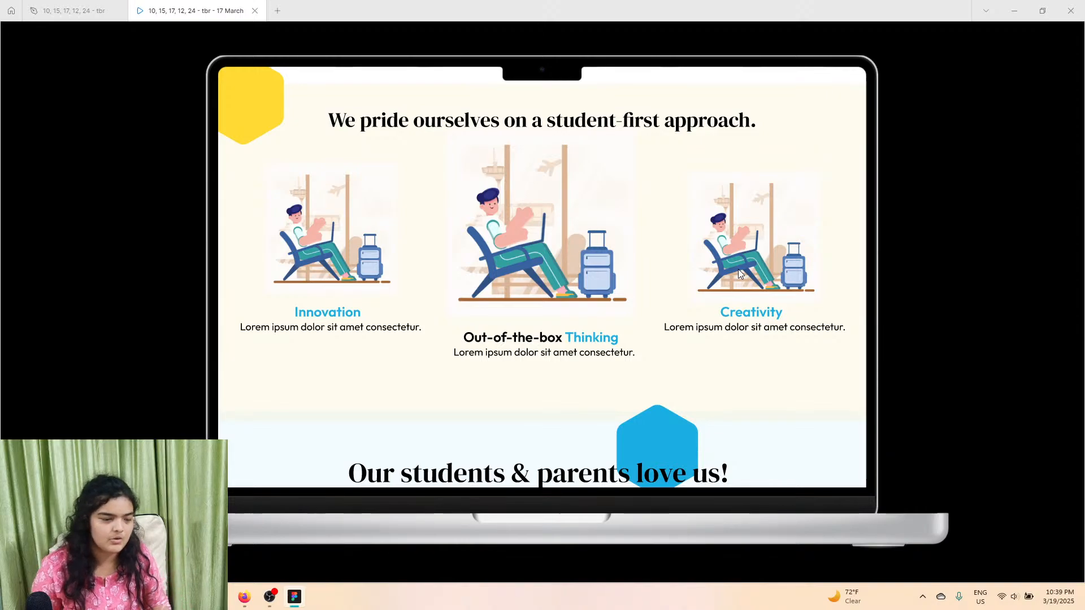
pyautogui.scroll(1, 748, 254)
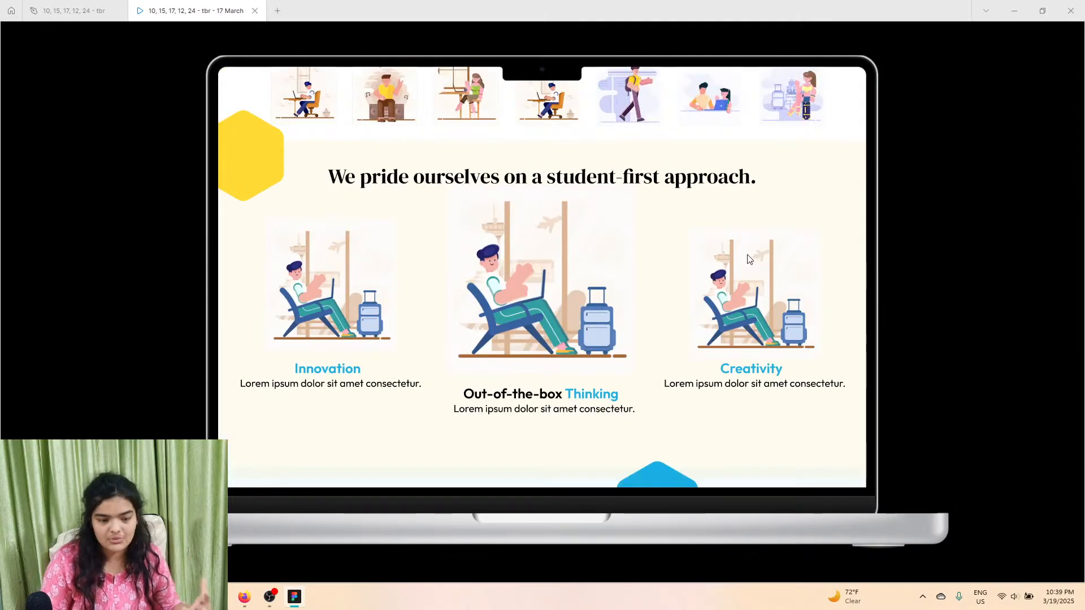
pyautogui.scroll(-7, 698, 274)
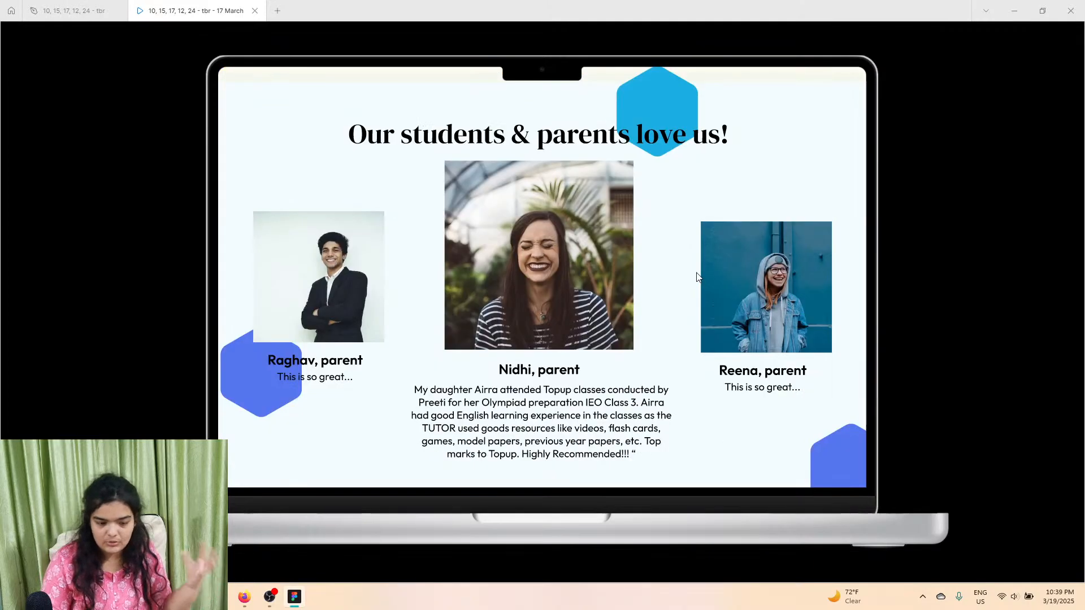
pyautogui.scroll(15, 698, 273)
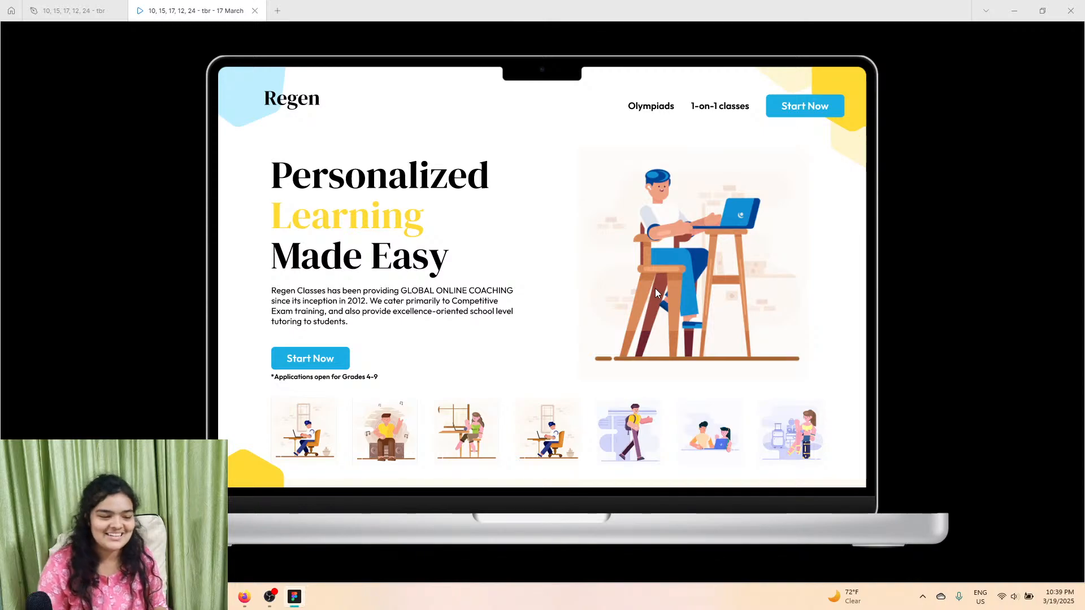
# Step: Create a new design file and add a MacBook Pro 14" desktop frame, 1512 × 982
pyautogui.click(277, 11)
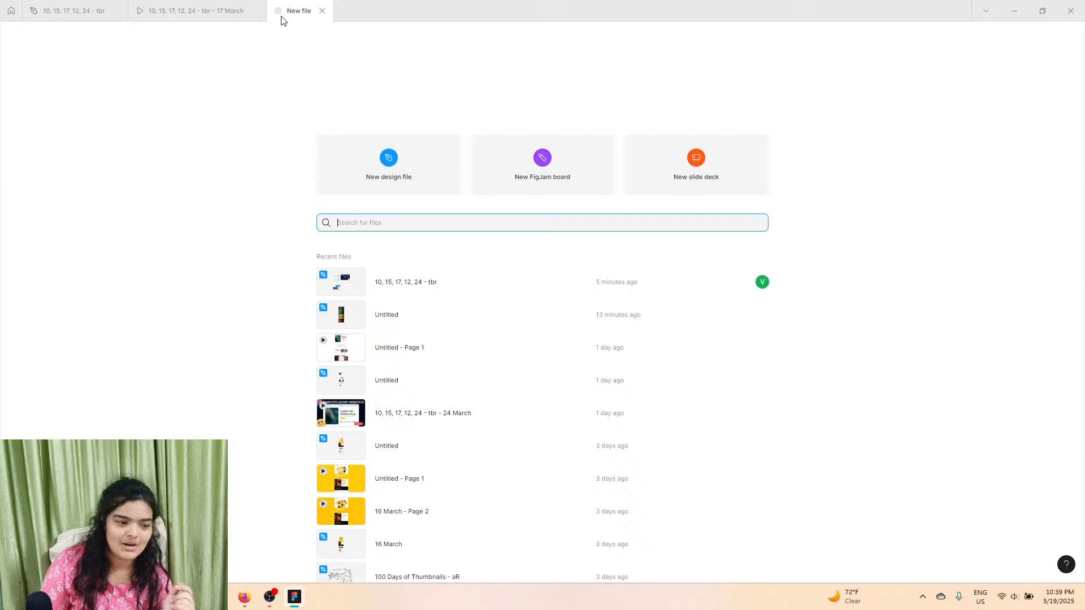
pyautogui.click(368, 141)
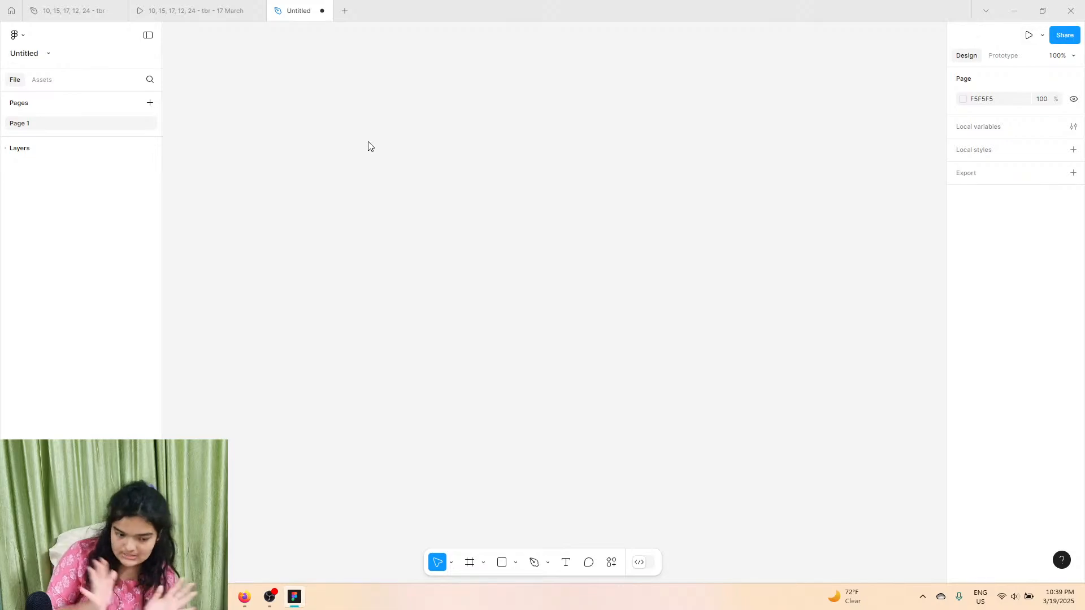
pyautogui.click(468, 565)
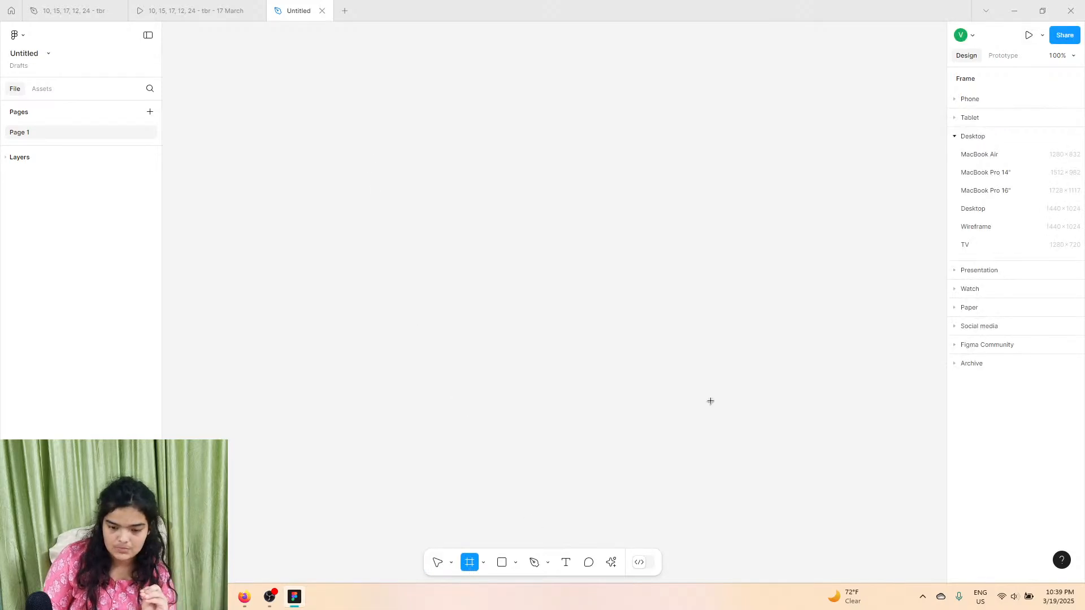
pyautogui.click(1015, 180)
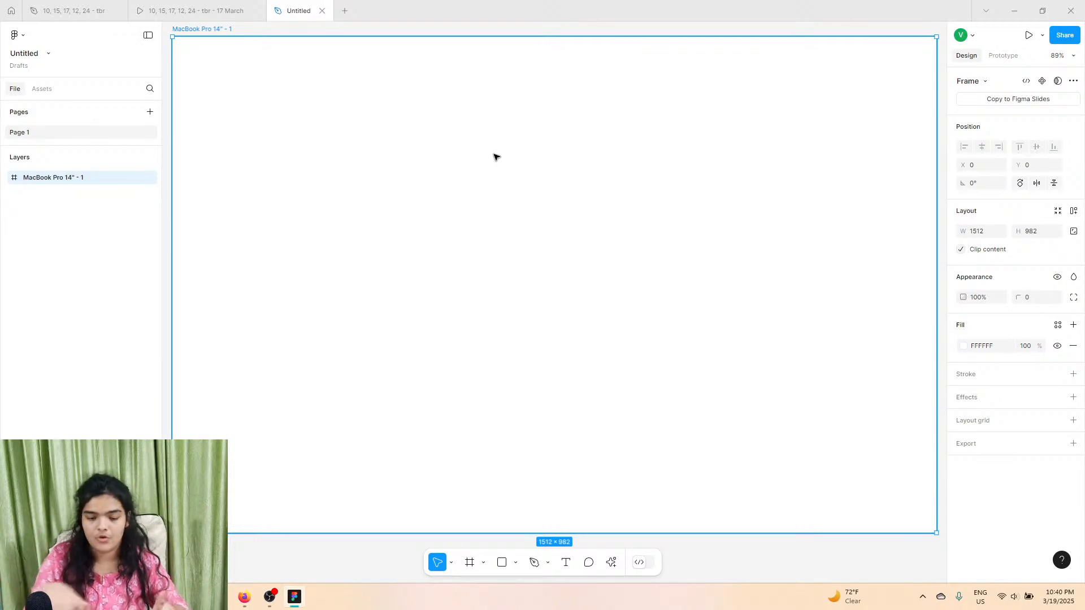
# Step: Check the hero section of the Regen prototype as the reference for the new frame, and return to the untitled file
pyautogui.click(469, 561)
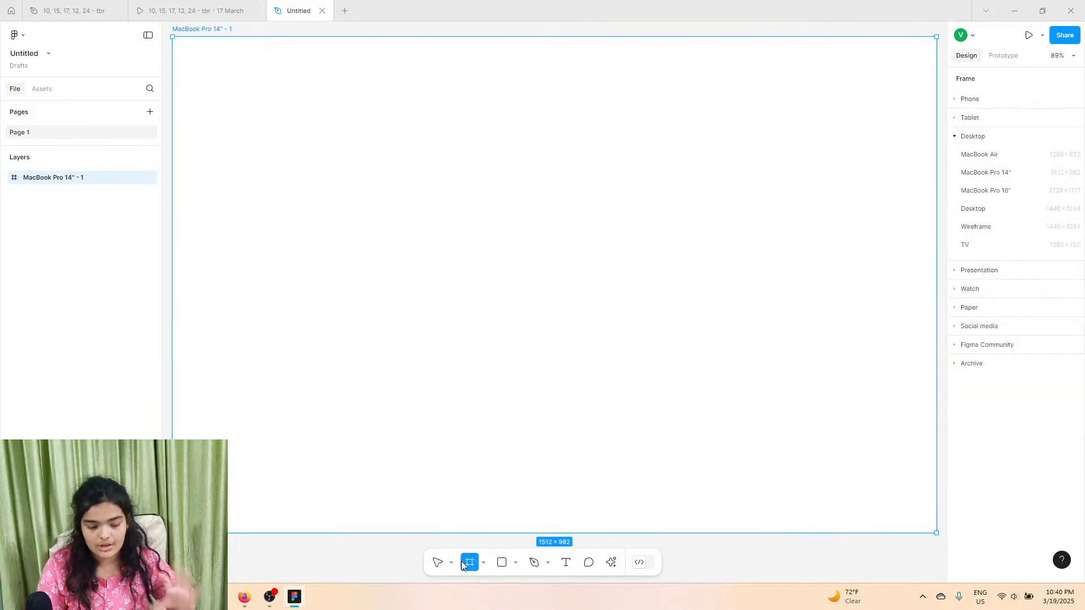
pyautogui.click(190, 4)
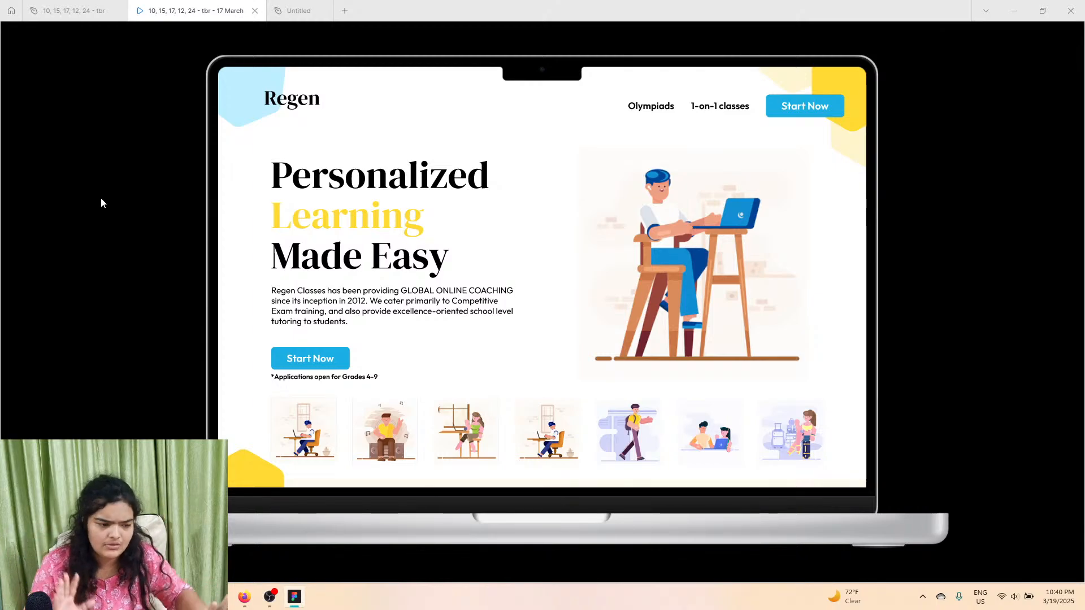
pyautogui.click(285, 9)
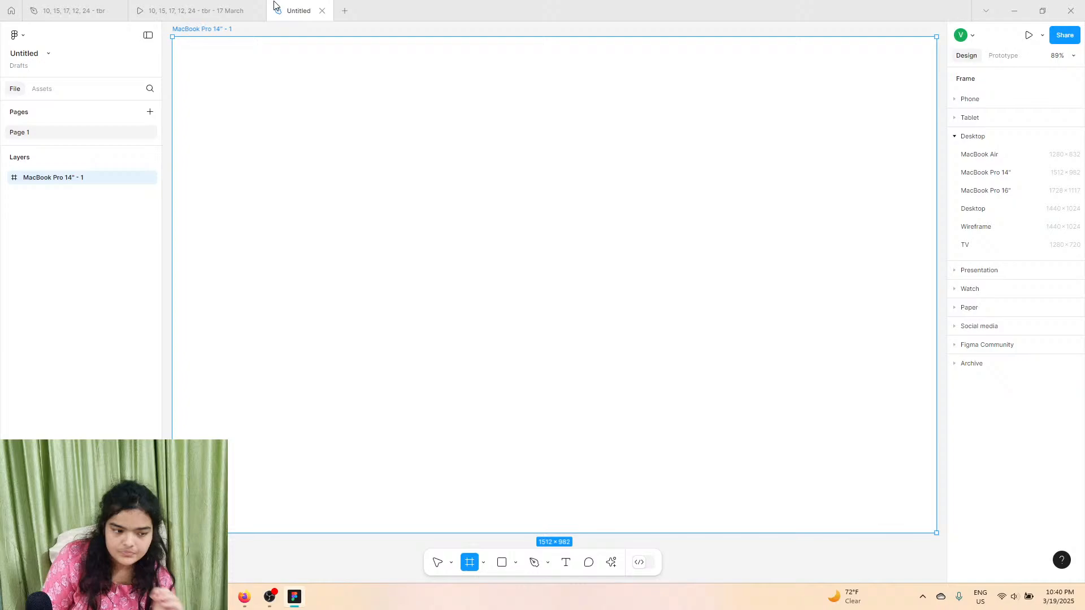
pyautogui.click(218, 5)
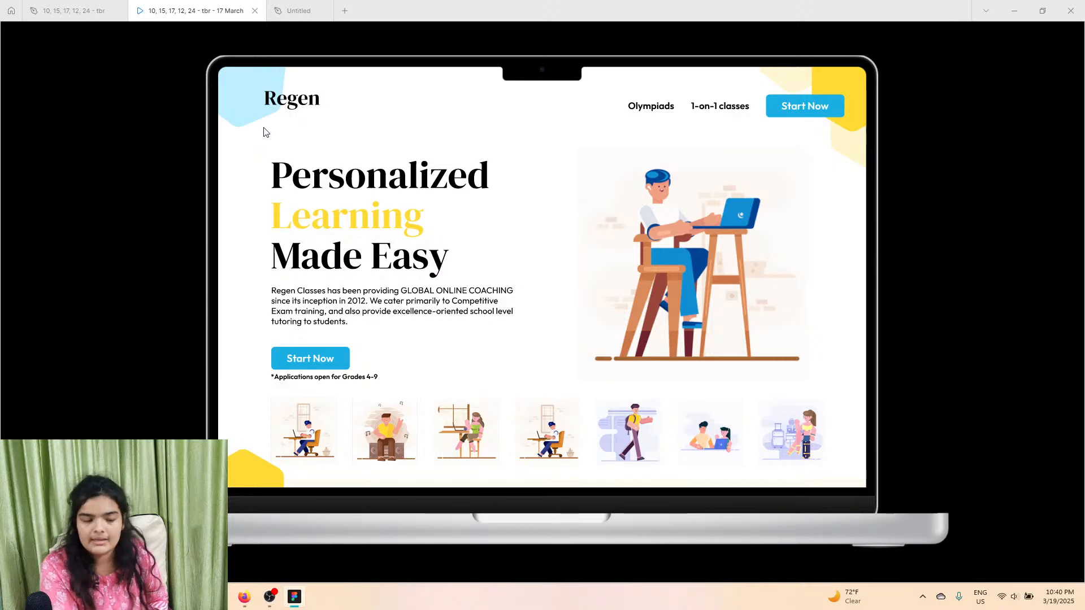
pyautogui.click(279, 4)
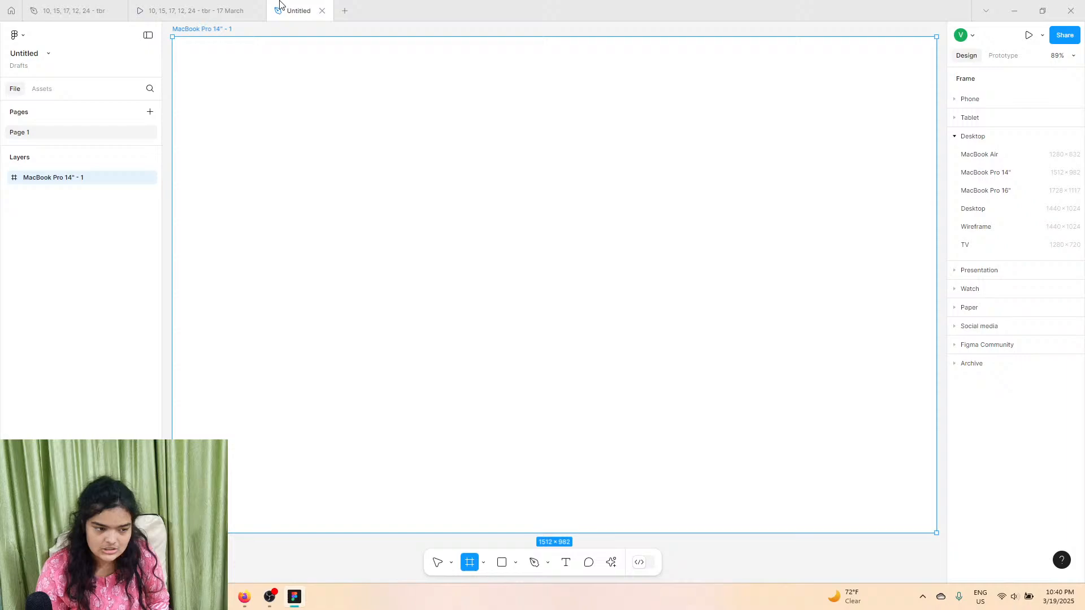
# Step: Draw a six-sided polygon about 327 × 294 near the frame's upper-left corner and round its corners to 30
pyautogui.click(515, 562)
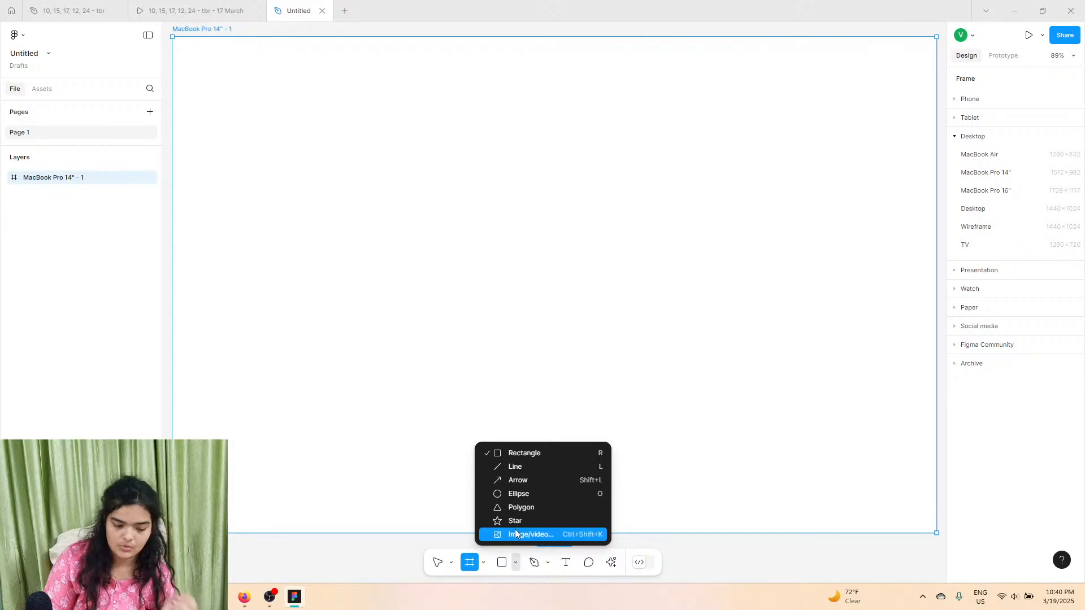
pyautogui.click(523, 507)
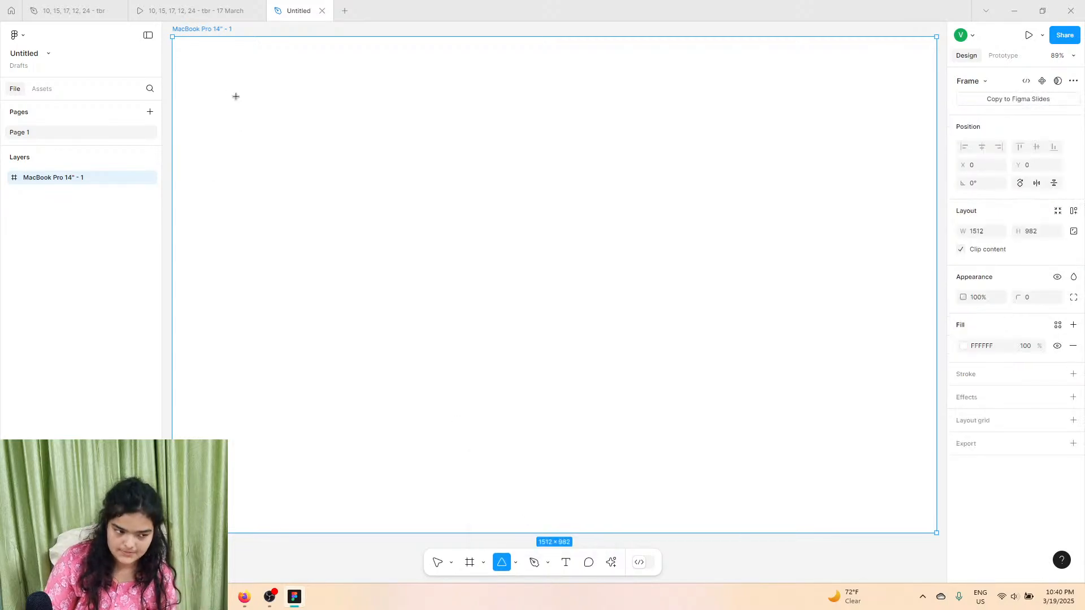
pyautogui.moveTo(222, 81); pyautogui.dragTo(387, 230)
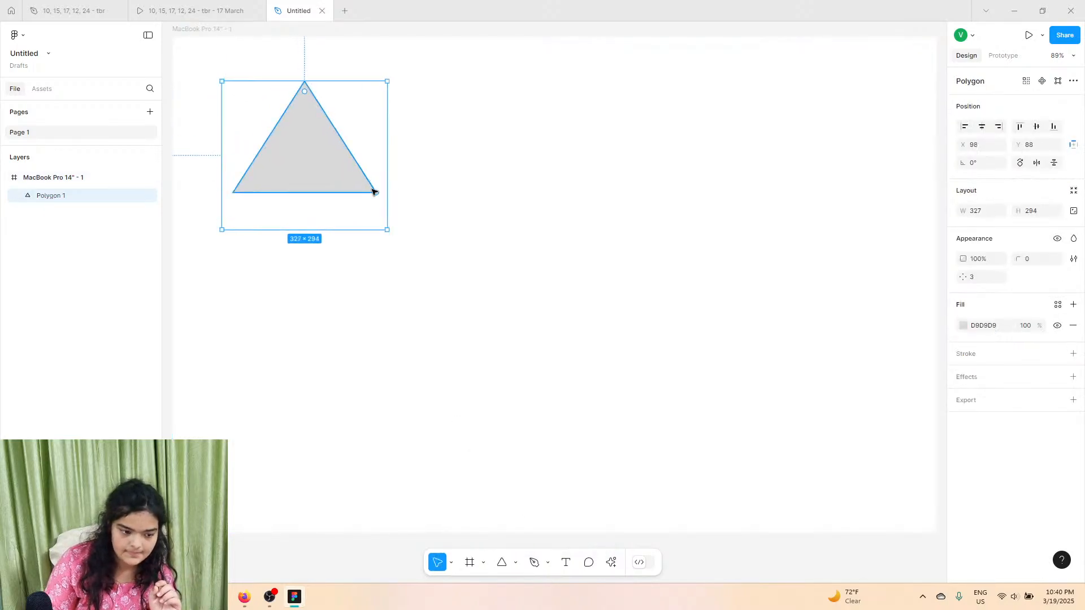
pyautogui.moveTo(375, 193); pyautogui.dragTo(418, 109)
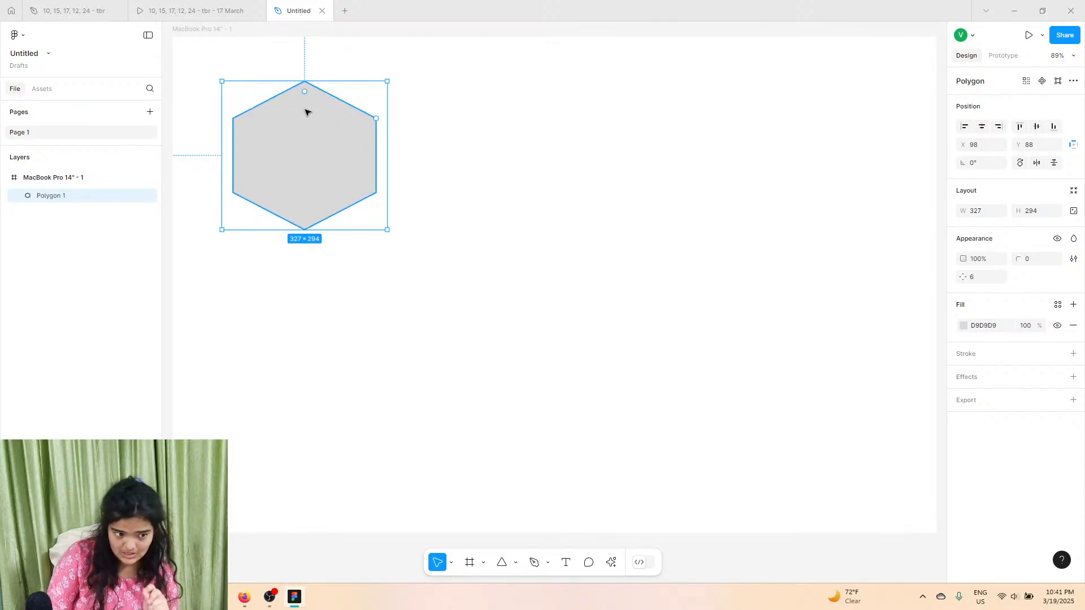
pyautogui.moveTo(304, 91); pyautogui.dragTo(308, 99)
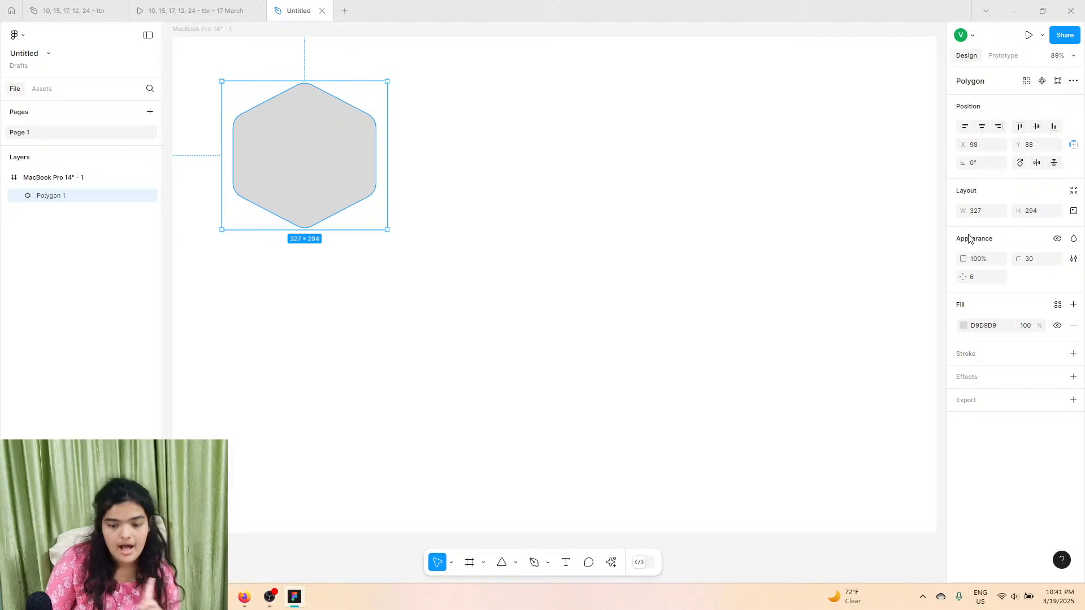
# Step: Resize the hexagon to 300 × 300 and move it partly outside the frame's upper-left corner, at about X -104, Y -127
pyautogui.click(989, 211)
pyautogui.write('300')
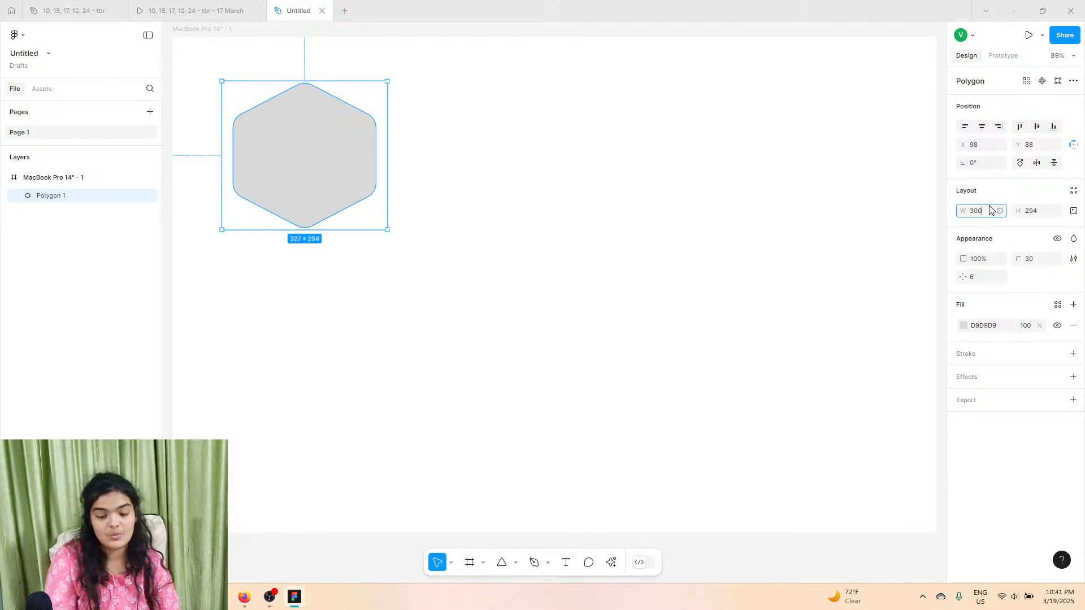
pyautogui.click(1029, 219)
pyautogui.write('300')
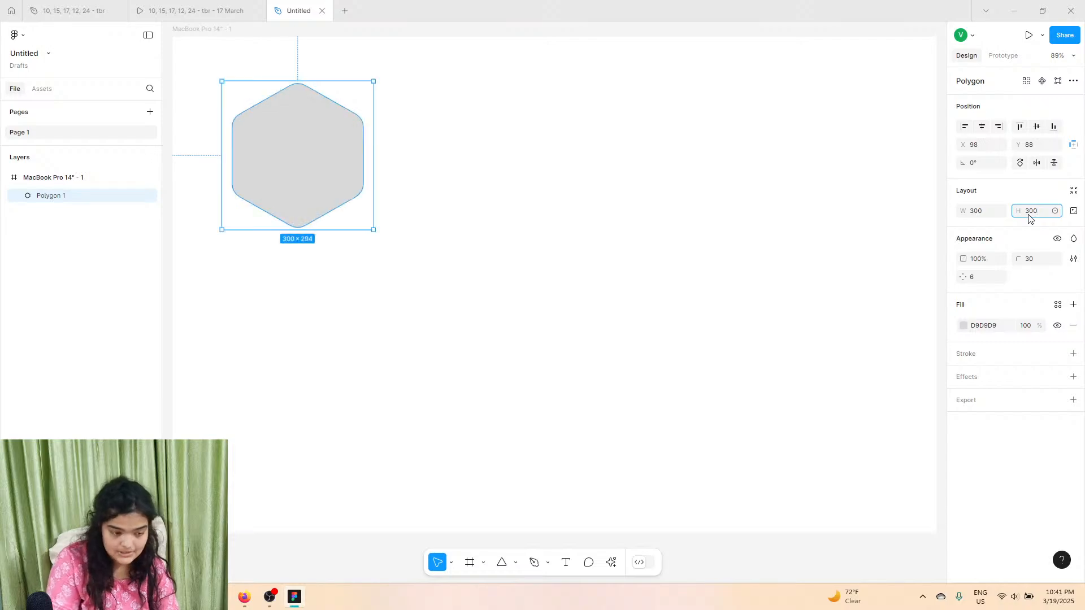
pyautogui.click(654, 205)
pyautogui.moveTo(281, 175); pyautogui.dragTo(180, 66)
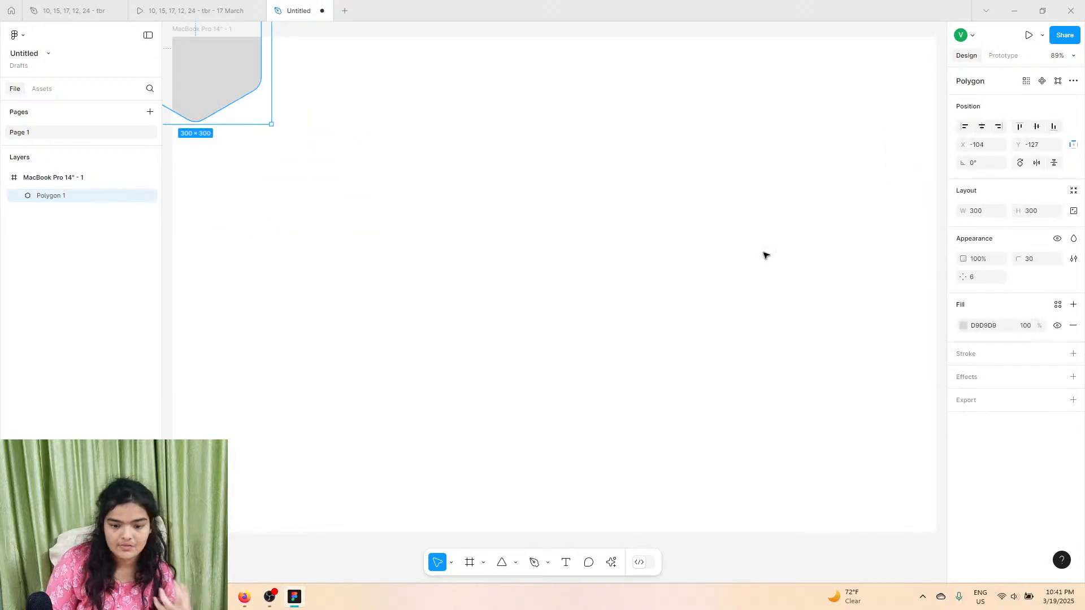
pyautogui.click(964, 326)
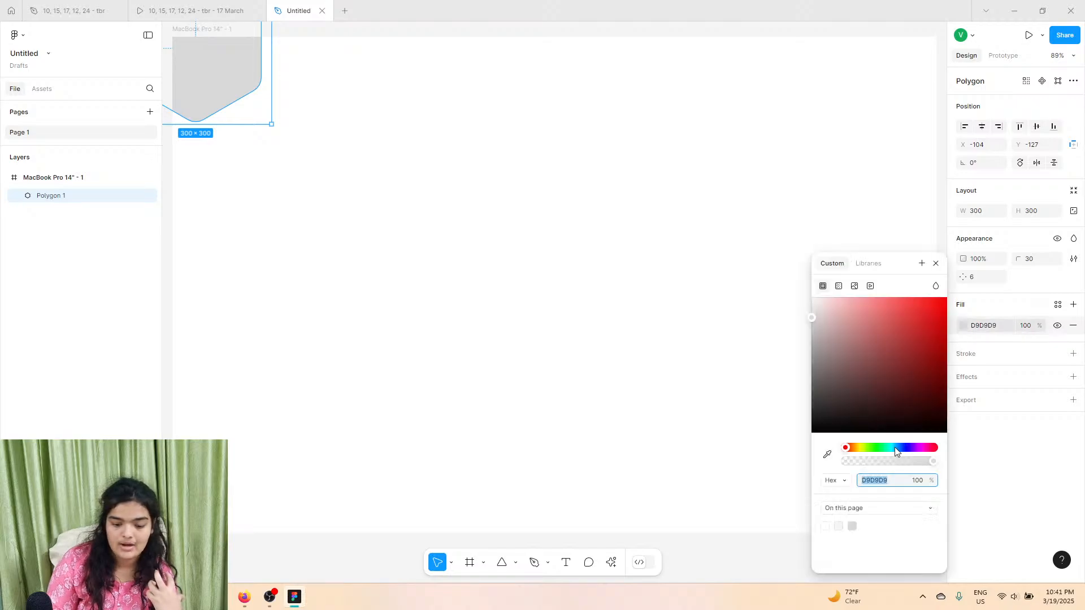
pyautogui.moveTo(895, 450)
pyautogui.mouseDown()
pyautogui.moveTo(905, 448)
pyautogui.moveTo(894, 447)
pyautogui.mouseUp()
pyautogui.click(723, 360)
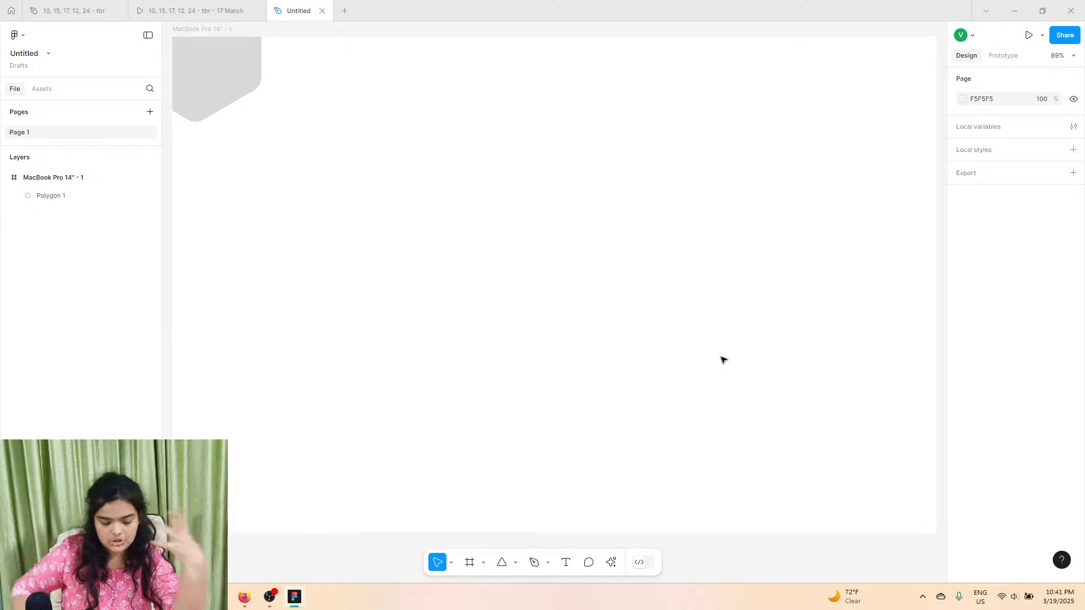
# Step: Try a light cyan fill, 48E4FF, on the corner hexagon
pyautogui.click(237, 49)
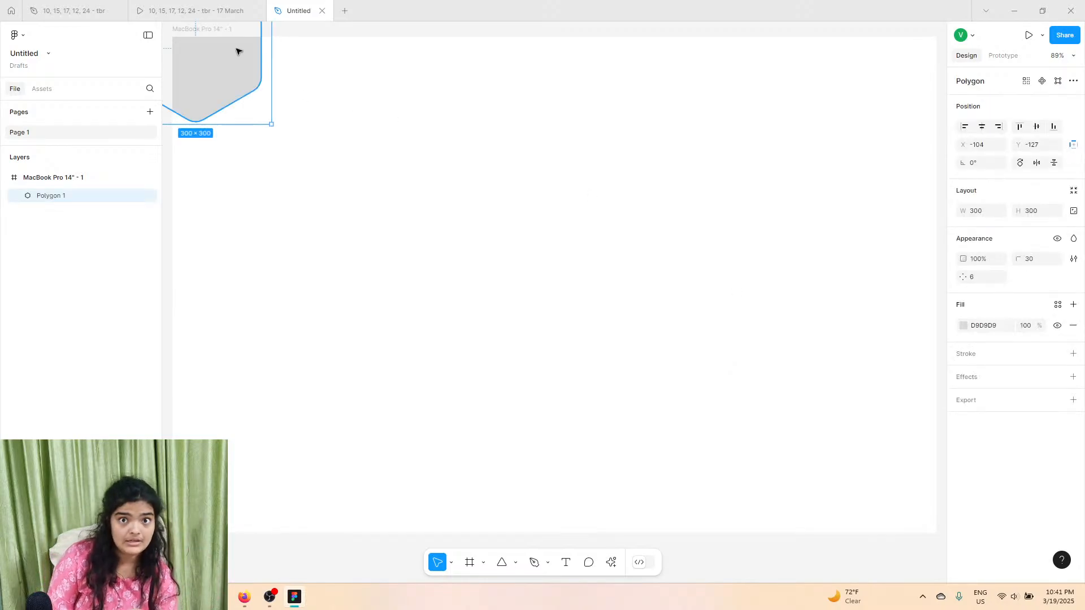
pyautogui.click(963, 327)
pyautogui.moveTo(886, 453); pyautogui.dragTo(894, 452)
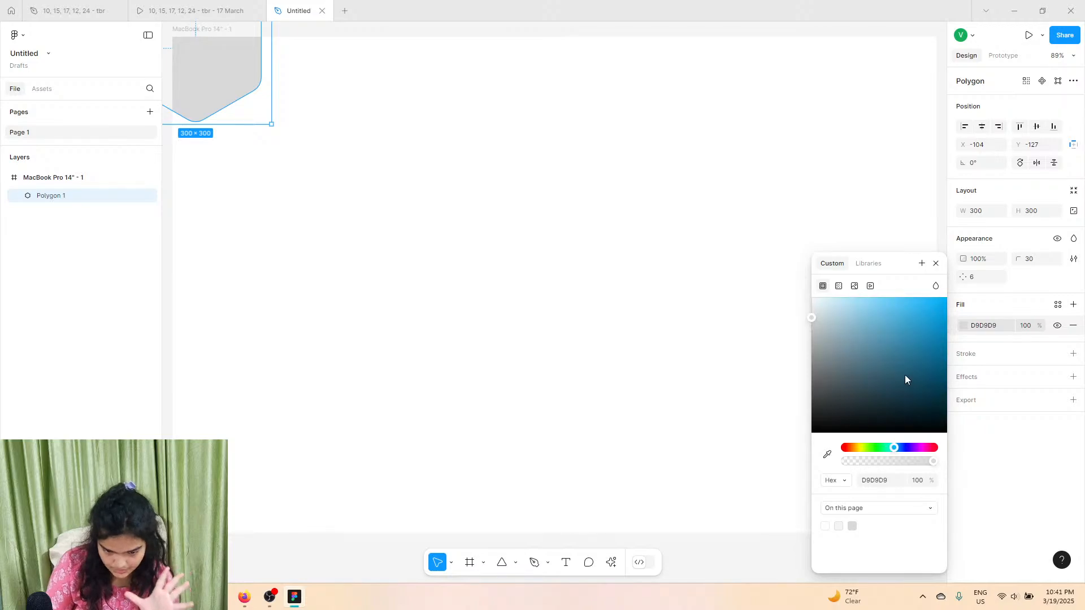
pyautogui.moveTo(904, 375); pyautogui.dragTo(911, 265)
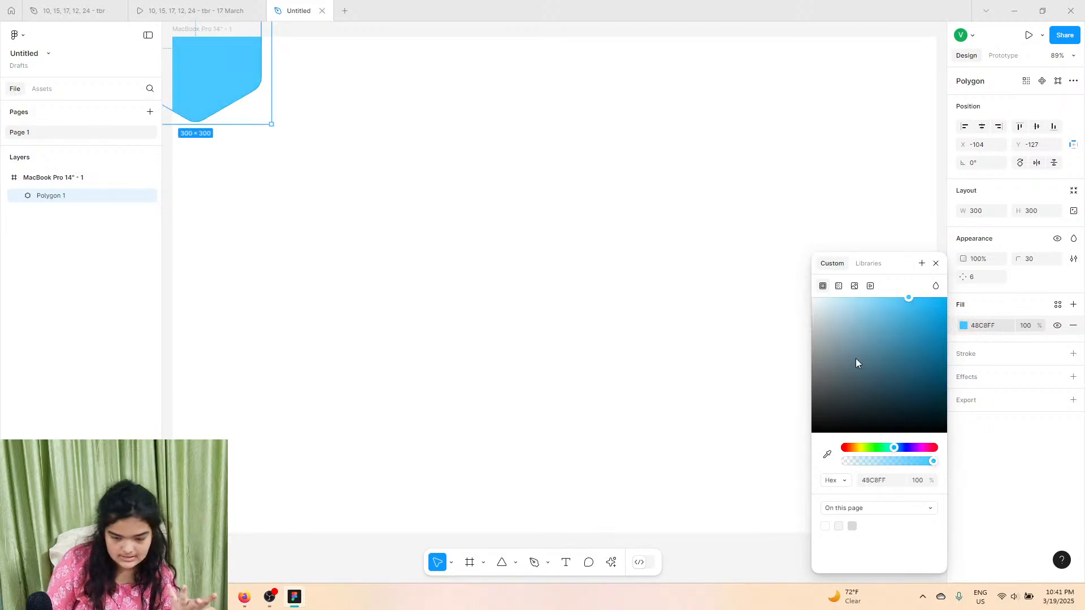
pyautogui.moveTo(894, 450); pyautogui.dragTo(891, 450)
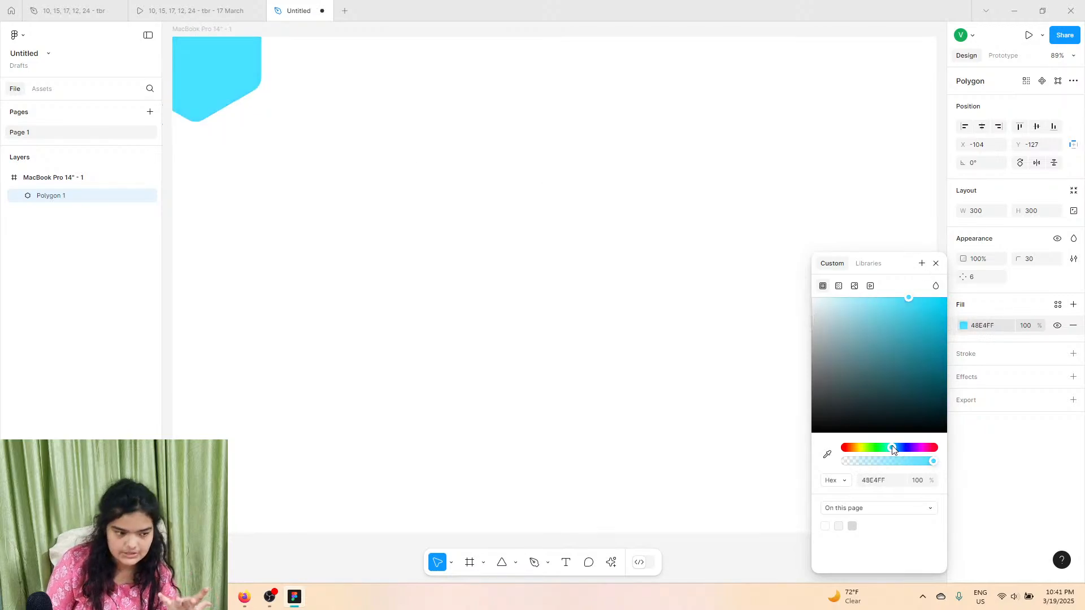
pyautogui.click(610, 318)
# Step: Set the corner hexagon's fill to a brighter, more saturated blue, 29B8FF
pyautogui.click(213, 58)
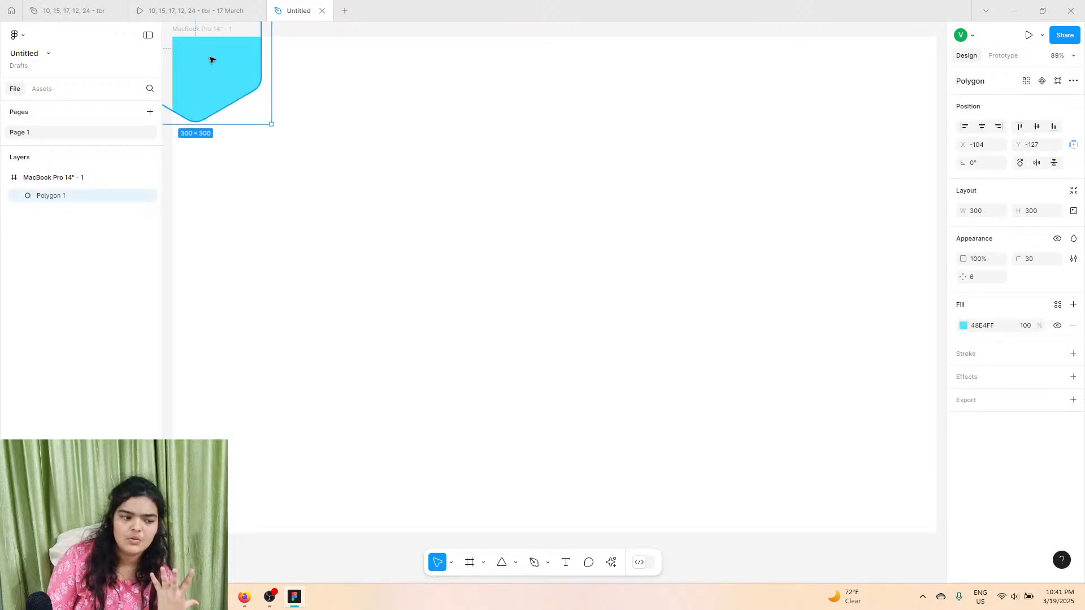
pyautogui.click(963, 326)
pyautogui.moveTo(889, 315); pyautogui.dragTo(925, 284)
pyautogui.moveTo(891, 451); pyautogui.dragTo(892, 449)
pyautogui.click(341, 102)
pyautogui.click(249, 93)
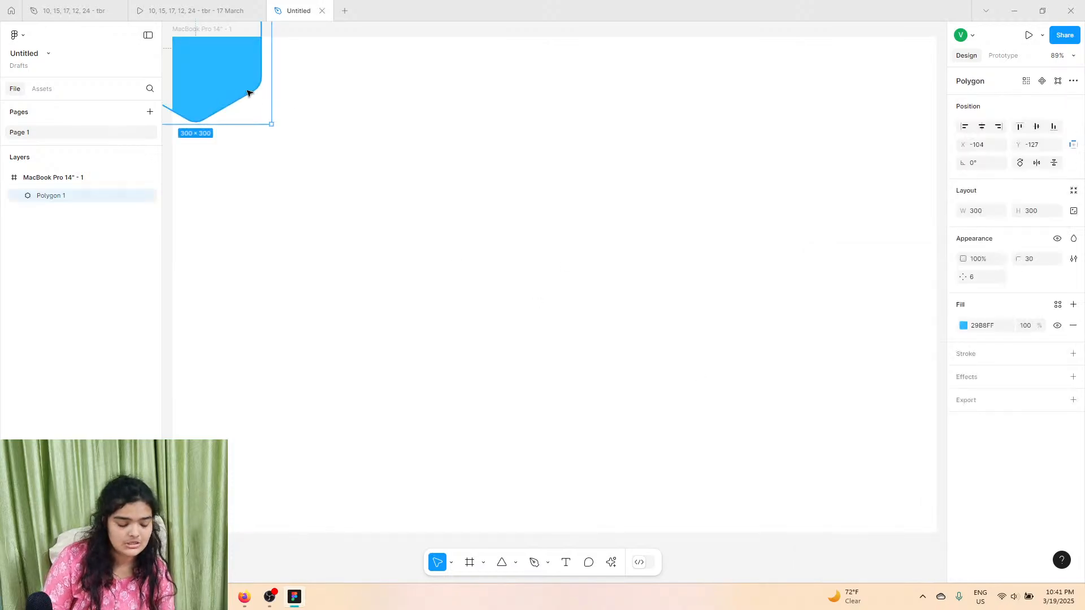
# Step: Duplicate the corner hexagon and place the copy inside the frame, partly over its lower-right corner, at about X 1316, Y 762
pyautogui.hotkey('ctrl', 'd')
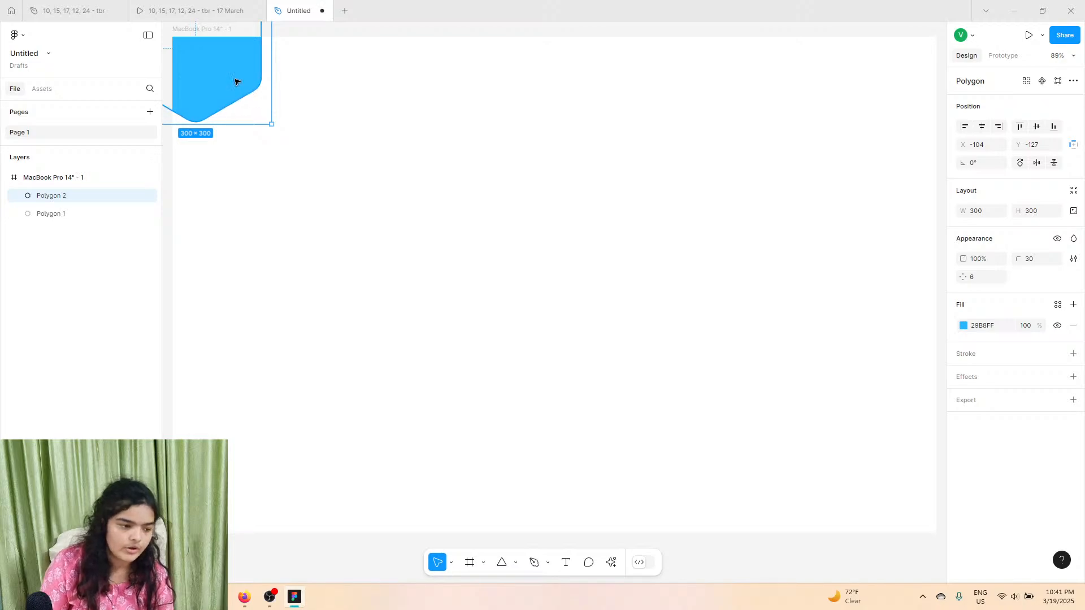
pyautogui.moveTo(236, 82); pyautogui.dragTo(843, 432)
pyautogui.moveTo(73, 177); pyautogui.dragTo(75, 210)
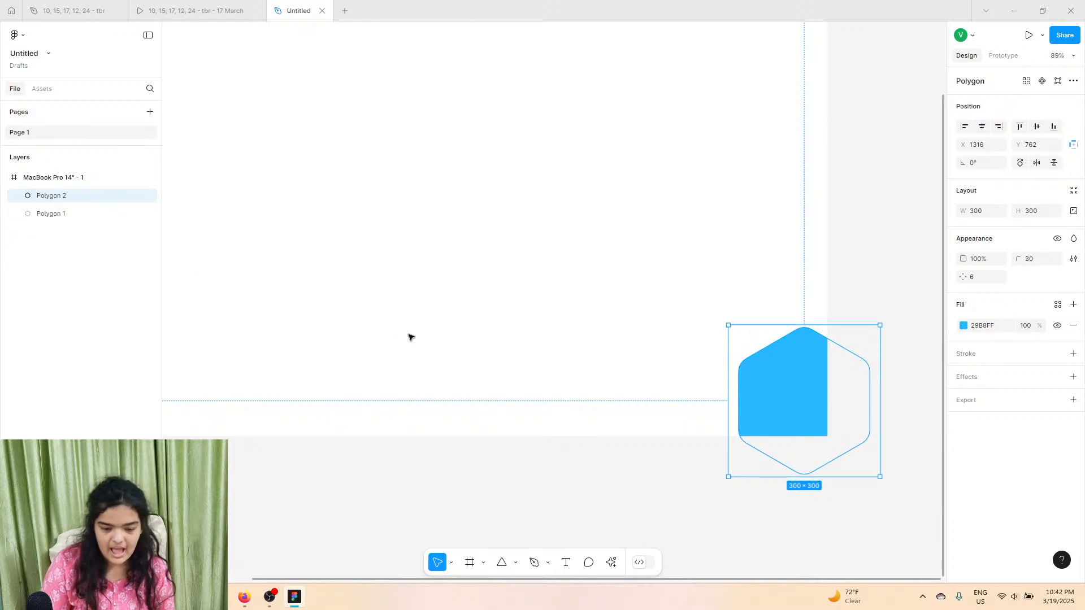
# Step: Copy the lower-right hexagon down and to the left, at about X 1240, Y 832, nest it in the frame and send it to back
pyautogui.moveTo(787, 405); pyautogui.dragTo(765, 455)
pyautogui.moveTo(79, 178); pyautogui.dragTo(79, 211)
pyautogui.rightClick(794, 421)
pyautogui.click(831, 320)
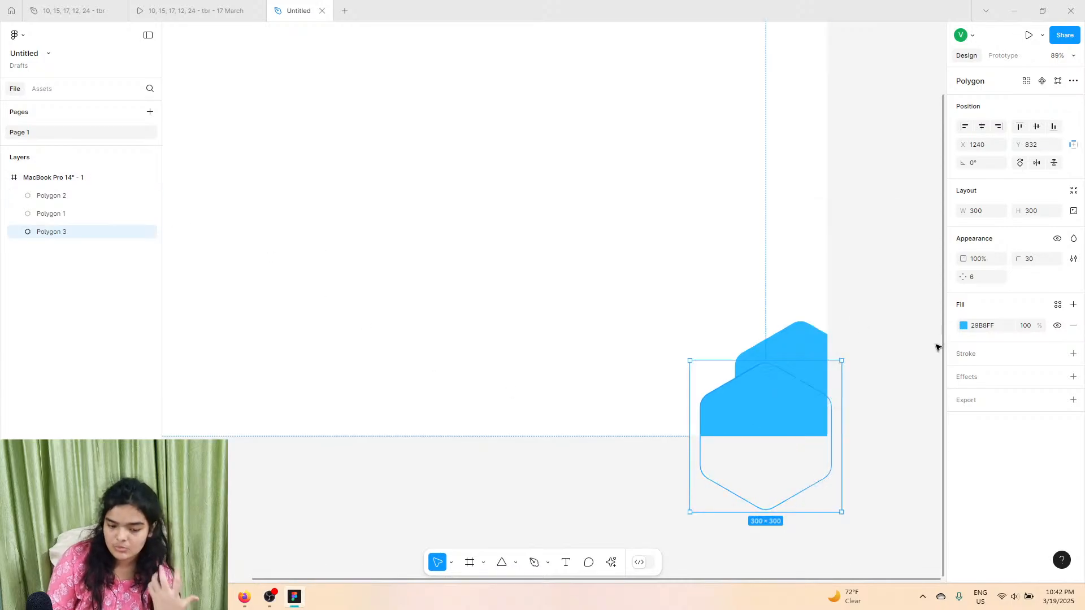
# Step: Set the rear lower-right hexagon's fill to light blue, C3EBFF
pyautogui.click(964, 327)
pyautogui.moveTo(891, 332); pyautogui.dragTo(843, 273)
pyautogui.hscroll(4, 705, 380)
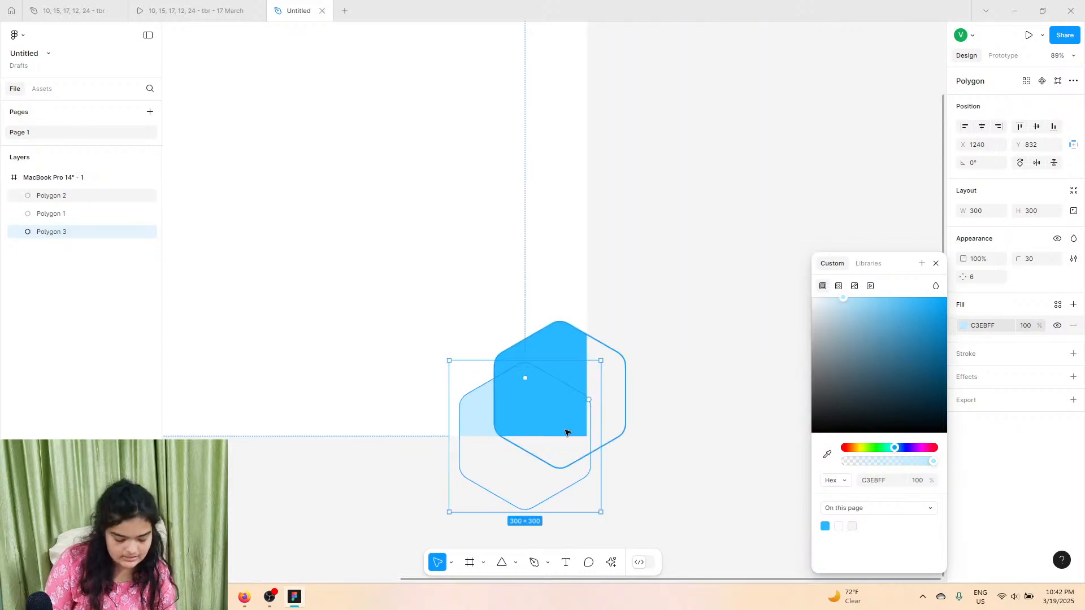
# Step: Spread the lower-right hexagons apart, the bright one at about X 1318, Y 719 and the light one at about X 1204, Y 824
pyautogui.moveTo(473, 424); pyautogui.dragTo(453, 448)
pyautogui.click(537, 353)
pyautogui.moveTo(537, 353); pyautogui.dragTo(562, 332)
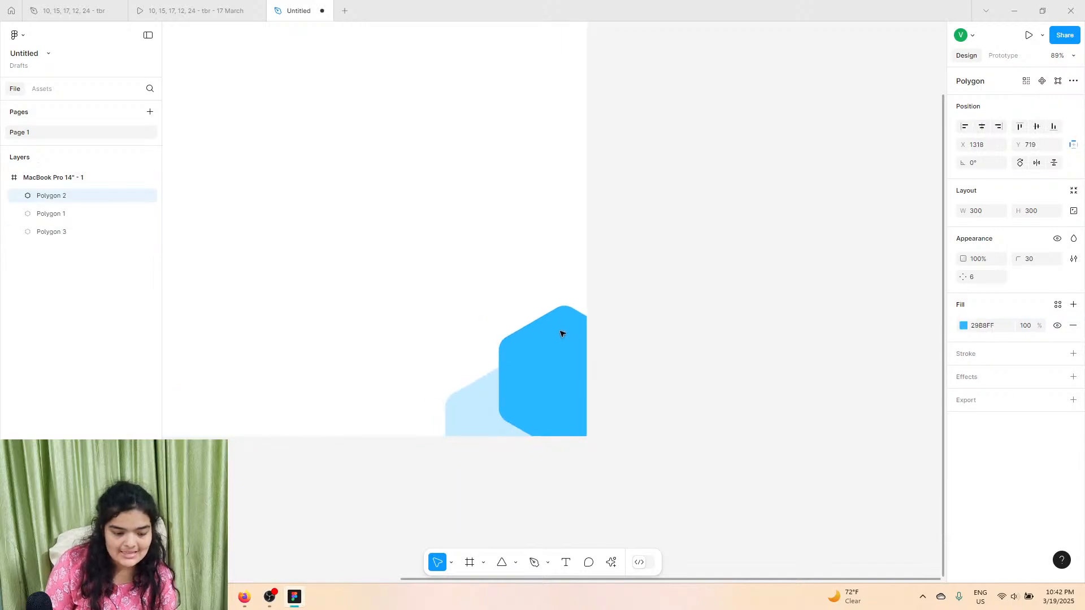
pyautogui.click(484, 395)
pyautogui.moveTo(484, 395); pyautogui.dragTo(474, 397)
pyautogui.click(557, 305)
pyautogui.hscroll(-7, 545, 272)
pyautogui.scroll(3, 545, 272)
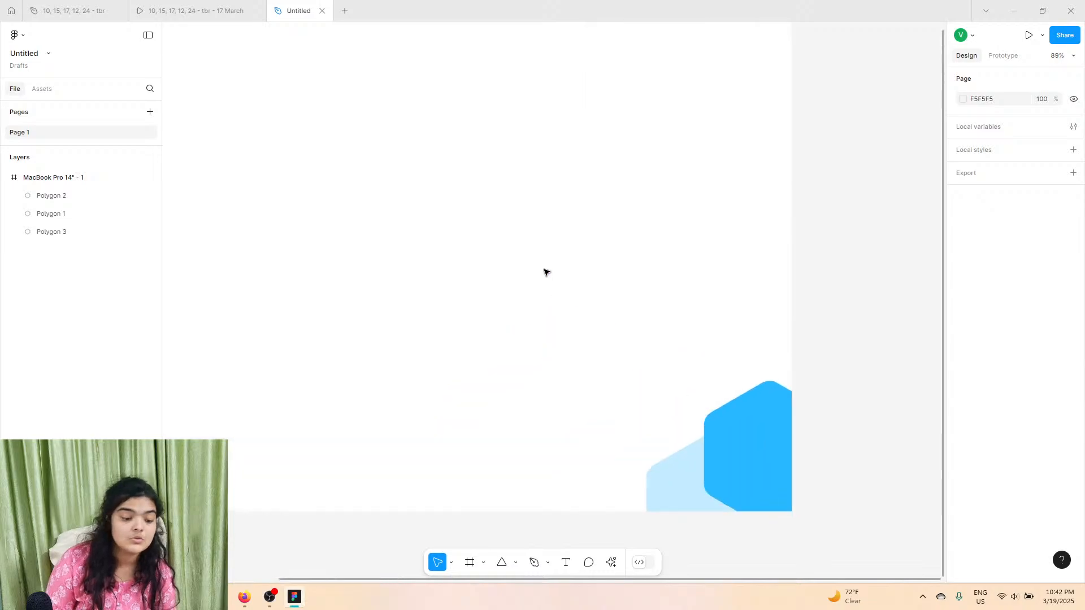
pyautogui.scroll(-3, 679, 373)
pyautogui.hscroll(2, 678, 373)
# Step: Duplicate the light blue hexagon, move the copy to about X 65, Y 267, and check the reference prototype's corner shapes
pyautogui.click(779, 438)
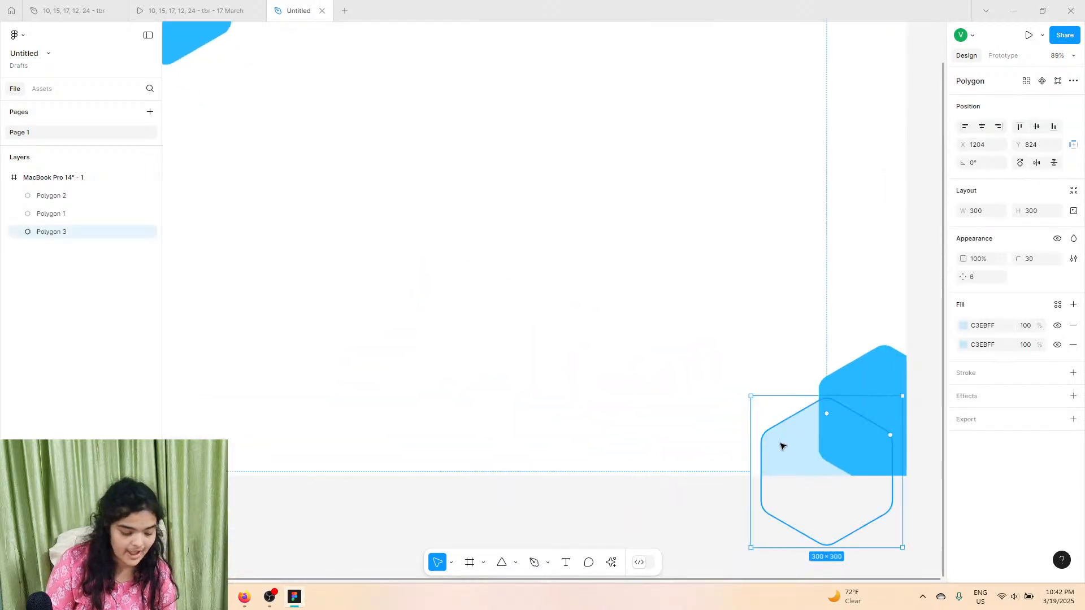
pyautogui.hotkey('ctrl', 'd')
pyautogui.moveTo(801, 456); pyautogui.dragTo(342, 174)
pyautogui.click(197, 10)
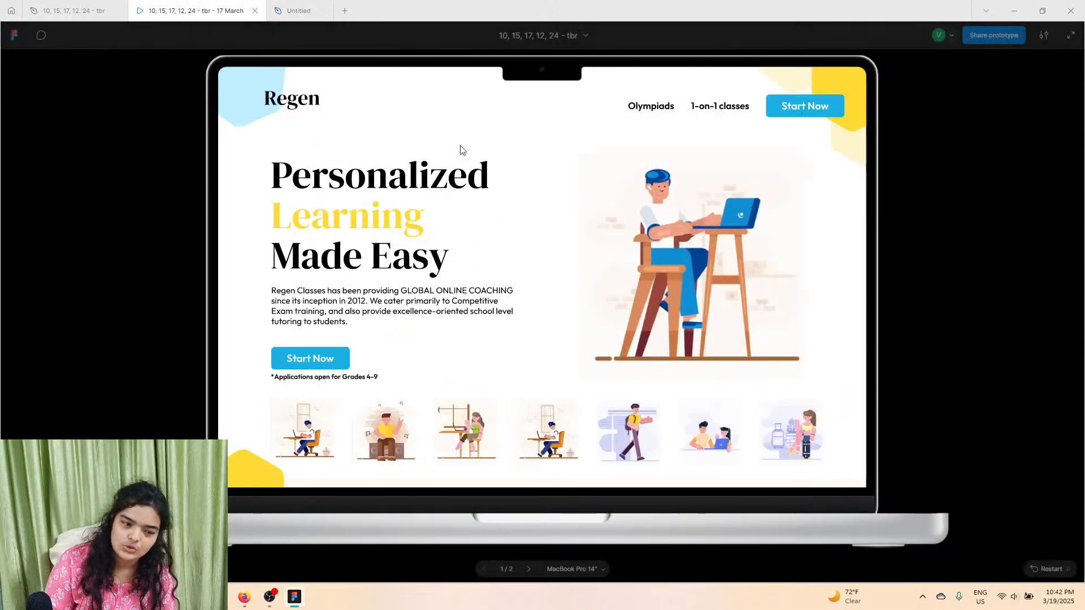
pyautogui.click(299, 11)
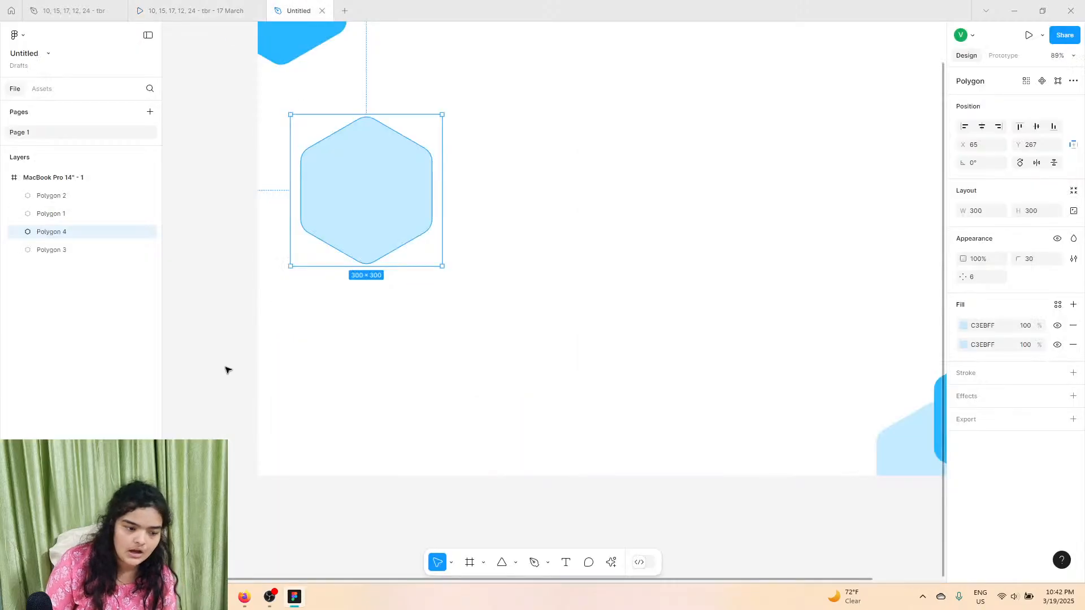
# Step: Arrange the light hexagon behind the bright one at the frame's upper-left corner, with the bright one at about X -83, Y -50
pyautogui.moveTo(334, 380); pyautogui.dragTo(315, 229)
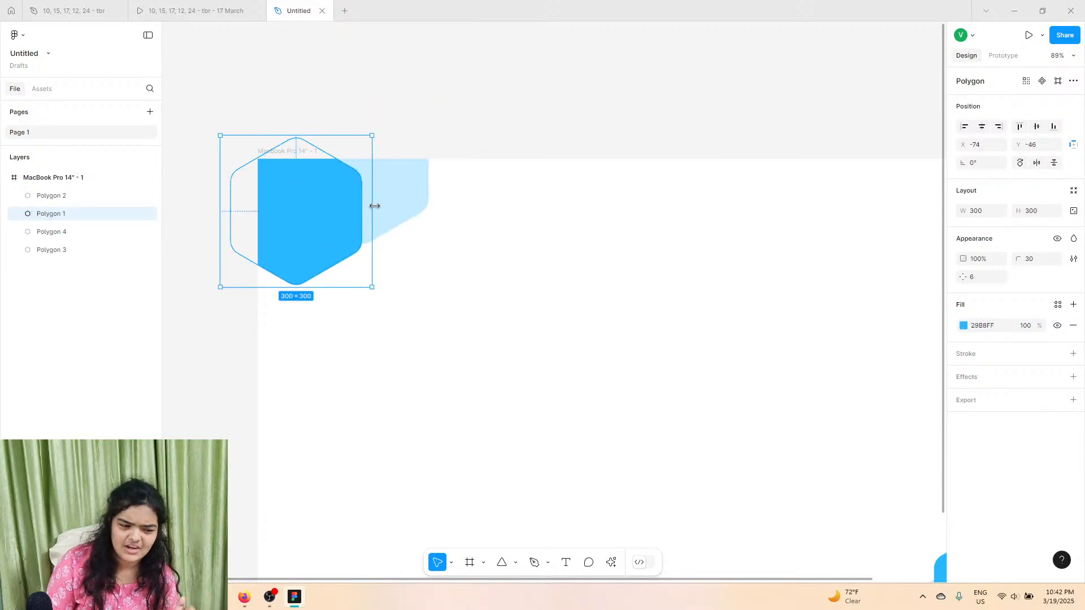
pyautogui.moveTo(405, 212); pyautogui.dragTo(380, 202)
pyautogui.moveTo(309, 251); pyautogui.dragTo(304, 250)
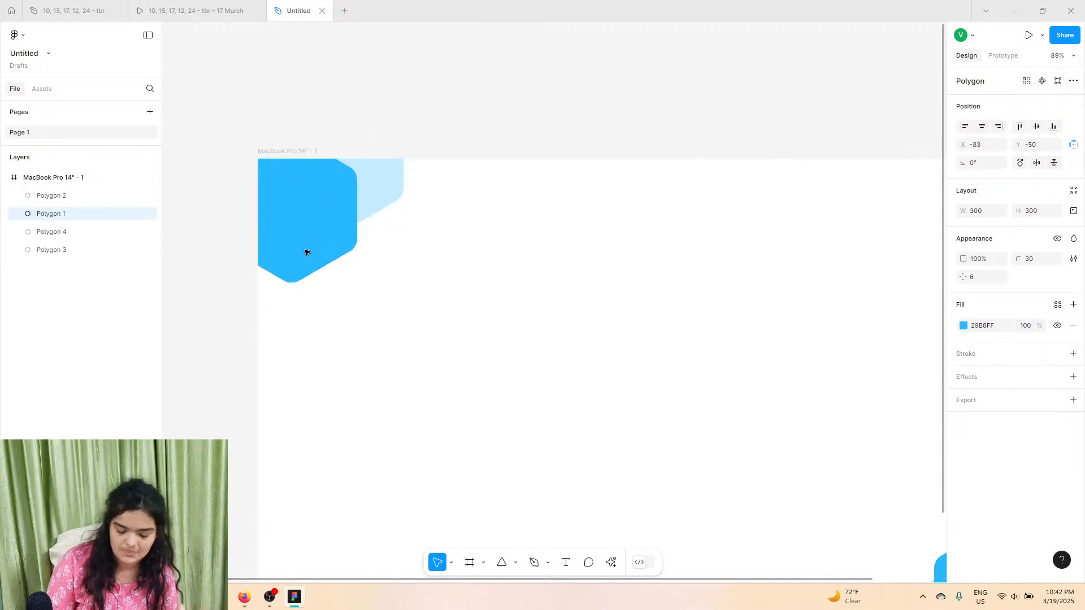
pyautogui.click(470, 271)
pyautogui.hscroll(1, 487, 252)
pyautogui.scroll(-3, 487, 252)
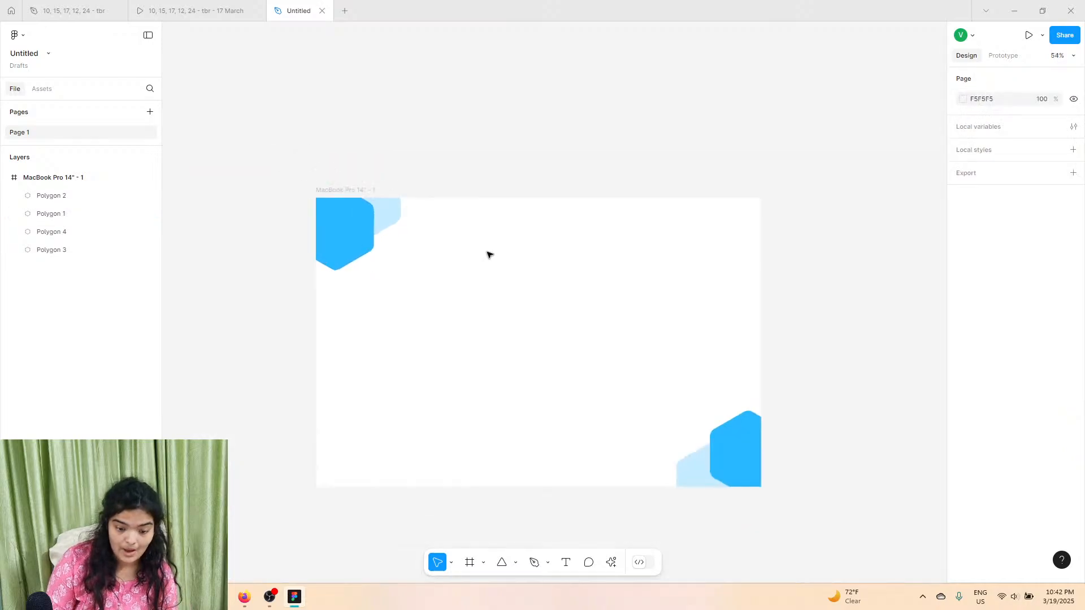
pyautogui.scroll(-2, 489, 254)
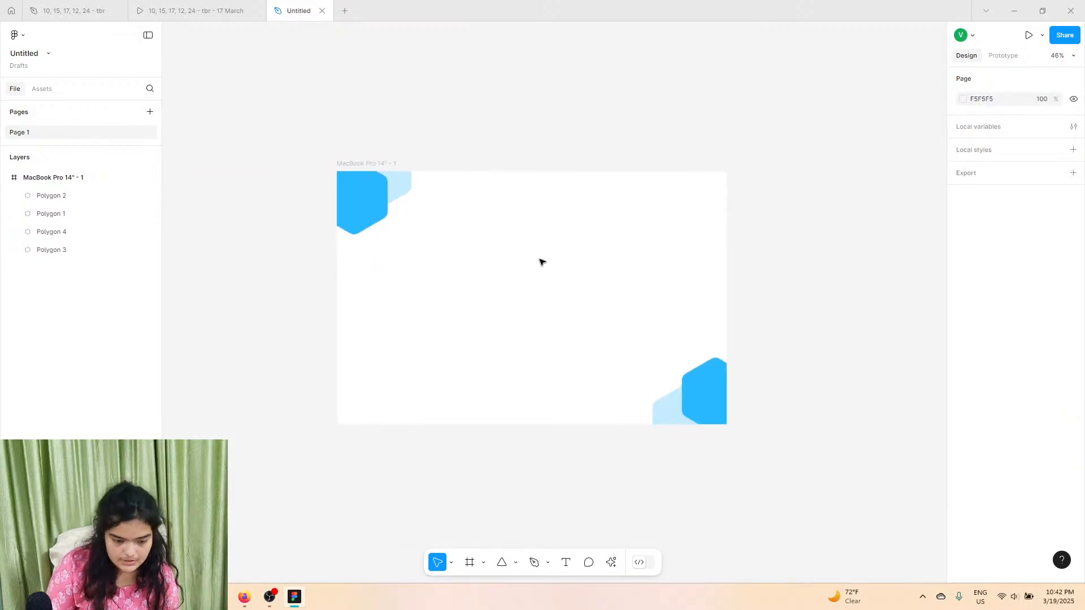
pyautogui.click(358, 201)
pyautogui.click(582, 234)
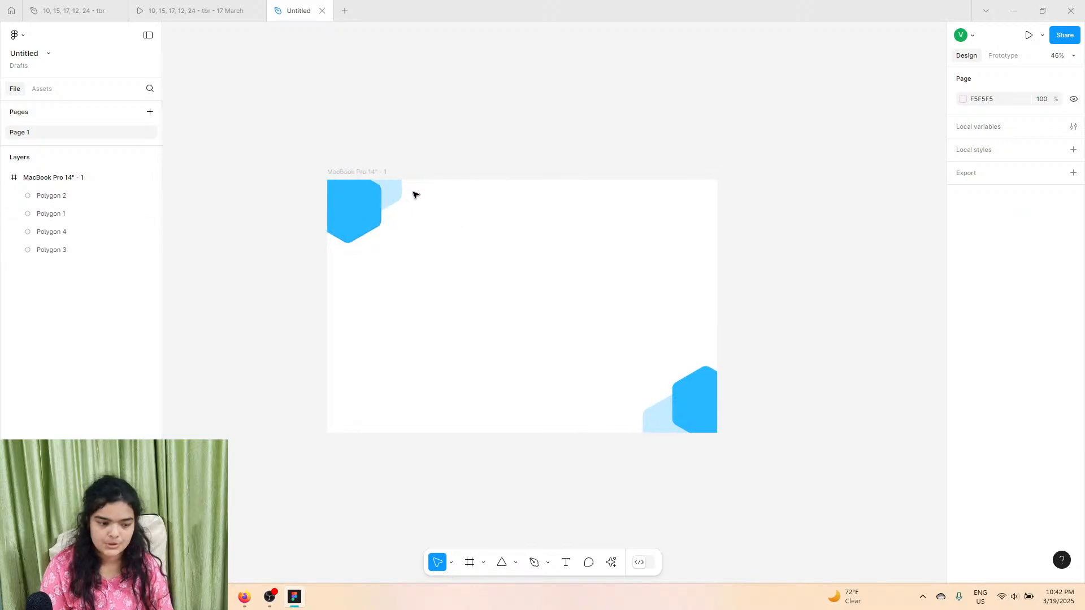
# Step: Duplicate both upper-left hexagons together and move the copied pair to the frame's upper-right corner
pyautogui.scroll(3, 390, 219)
pyautogui.hscroll(3, 394, 217)
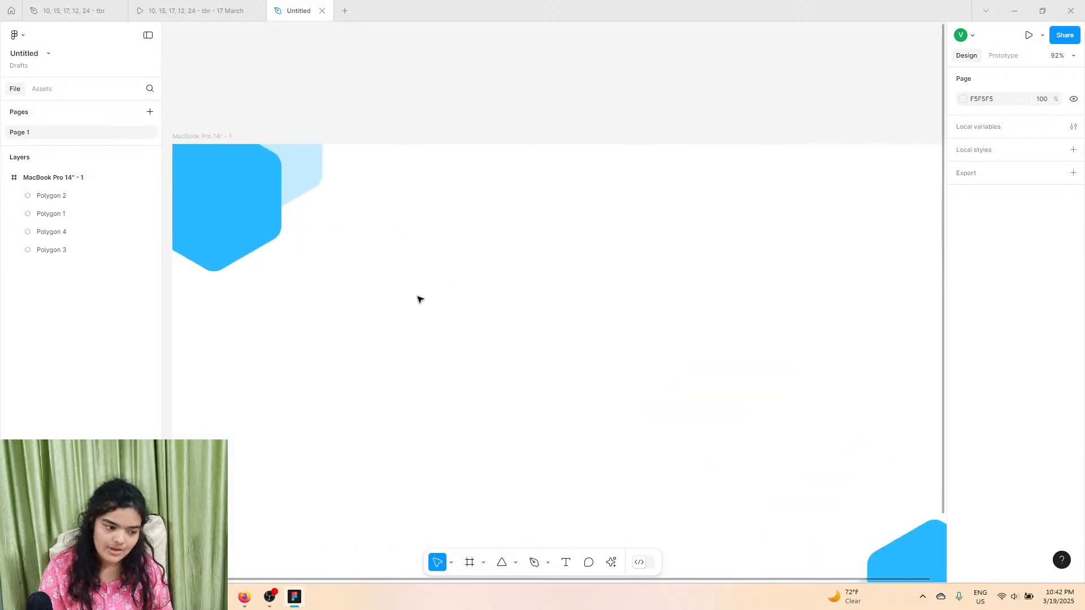
pyautogui.scroll(-2, 419, 298)
pyautogui.scroll(-2, 418, 298)
pyautogui.moveTo(388, 254); pyautogui.dragTo(267, 128)
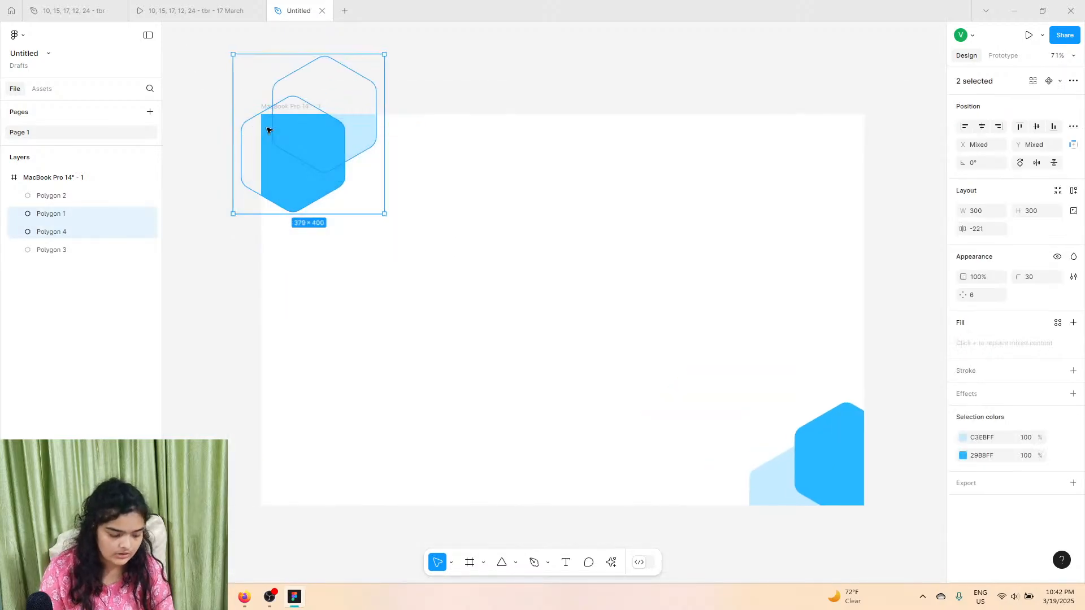
pyautogui.hotkey('ctrl', 'd')
pyautogui.moveTo(336, 138); pyautogui.dragTo(820, 123)
pyautogui.hscroll(5, 829, 103)
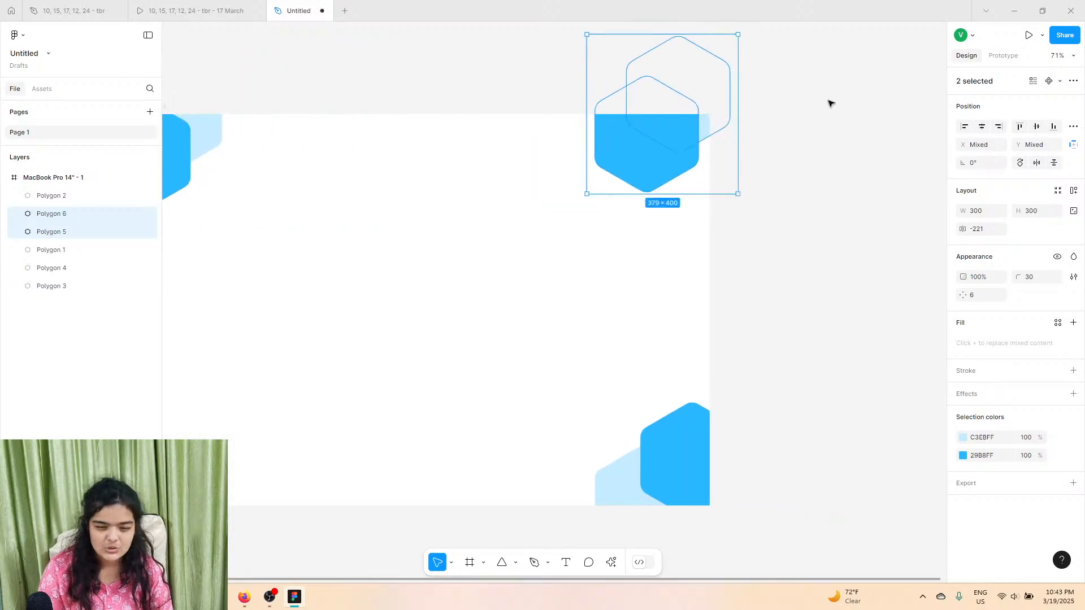
# Step: Rotate the upper-right hexagon pair to about 92.44° and reposition it so both shapes overlap the frame's corner
pyautogui.scroll(2, 741, 69)
pyautogui.moveTo(741, 73); pyautogui.dragTo(675, 205)
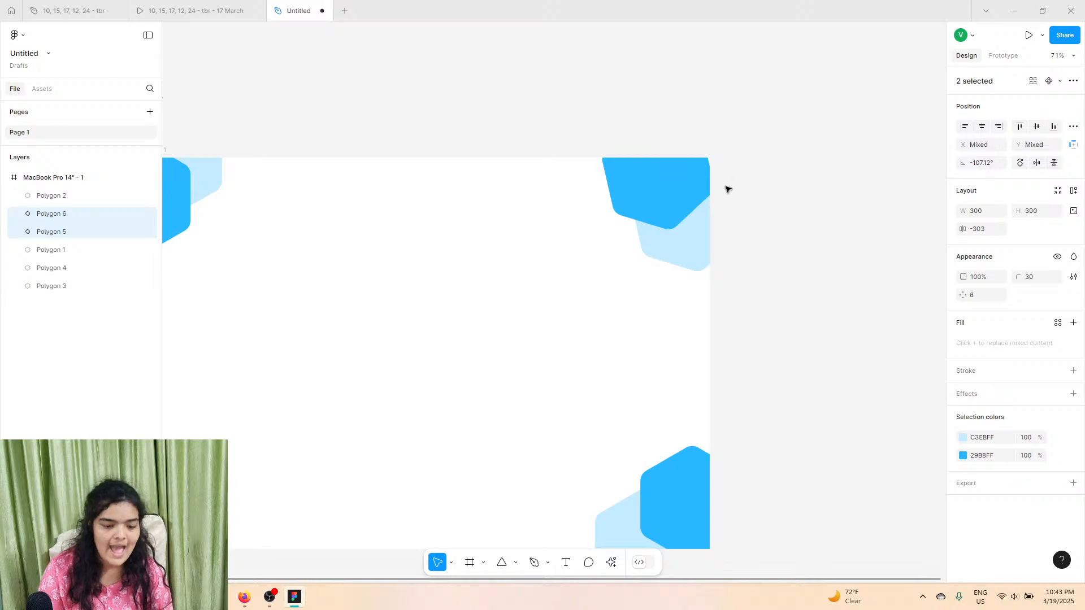
pyautogui.moveTo(771, 92); pyautogui.dragTo(644, 258)
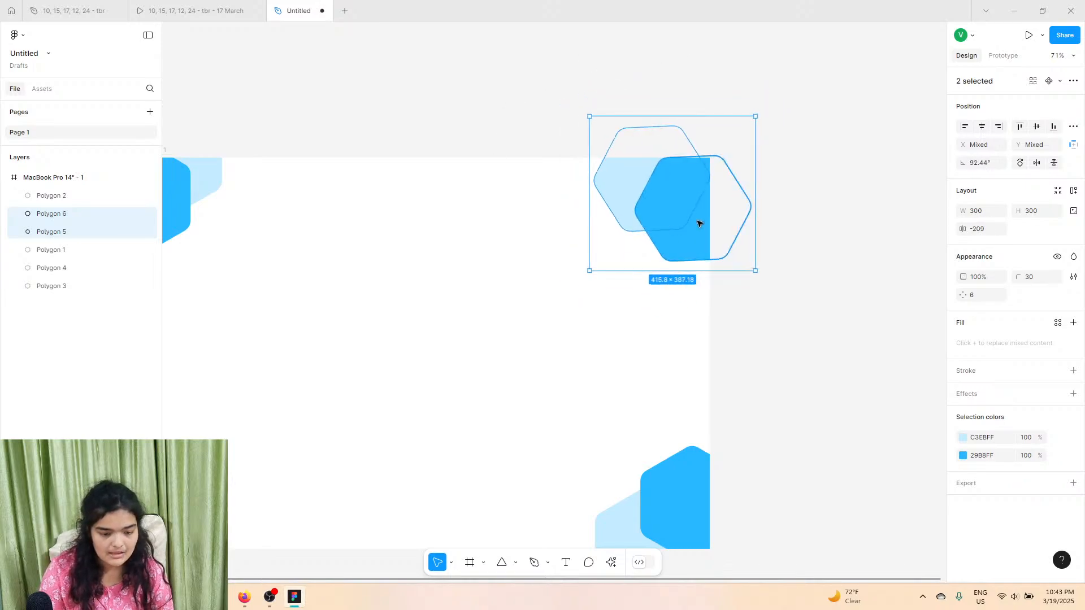
pyautogui.moveTo(698, 222)
pyautogui.mouseDown()
pyautogui.moveTo(713, 199)
pyautogui.moveTo(708, 210)
pyautogui.mouseUp()
# Step: Recolour the upper-right hexagon pair, changing the light blue to peach FFE6C3 and the bright blue to yellow FFCD29
pyautogui.click(964, 440)
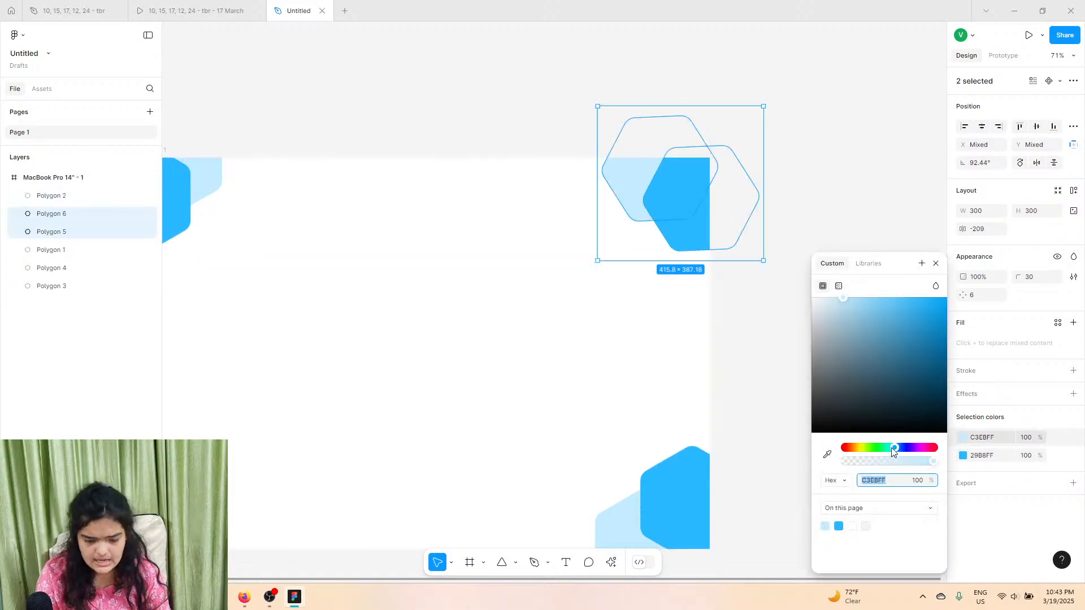
pyautogui.moveTo(890, 448); pyautogui.dragTo(853, 450)
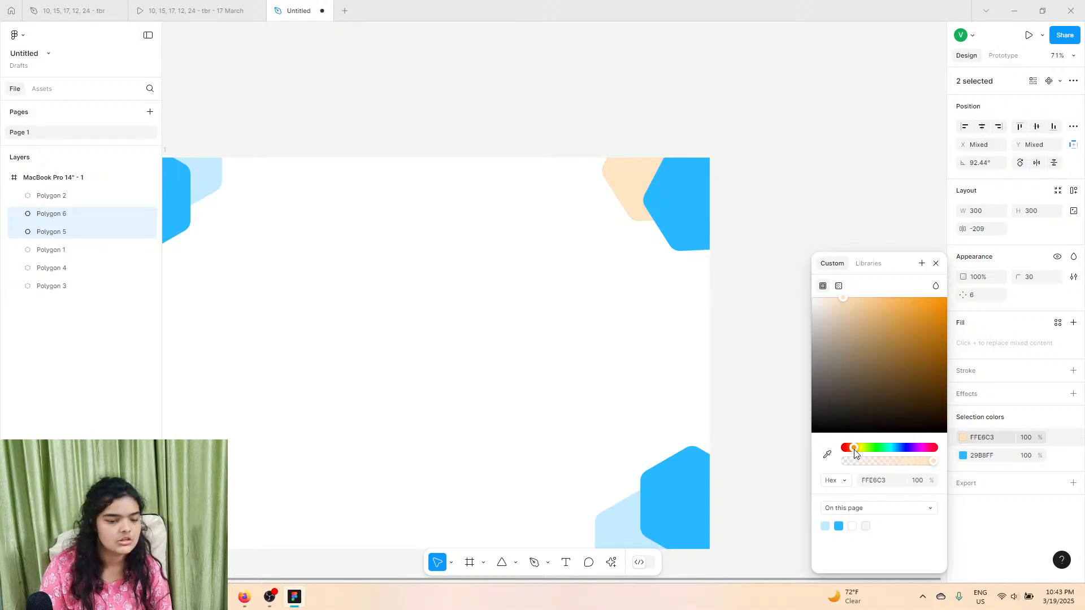
pyautogui.click(964, 456)
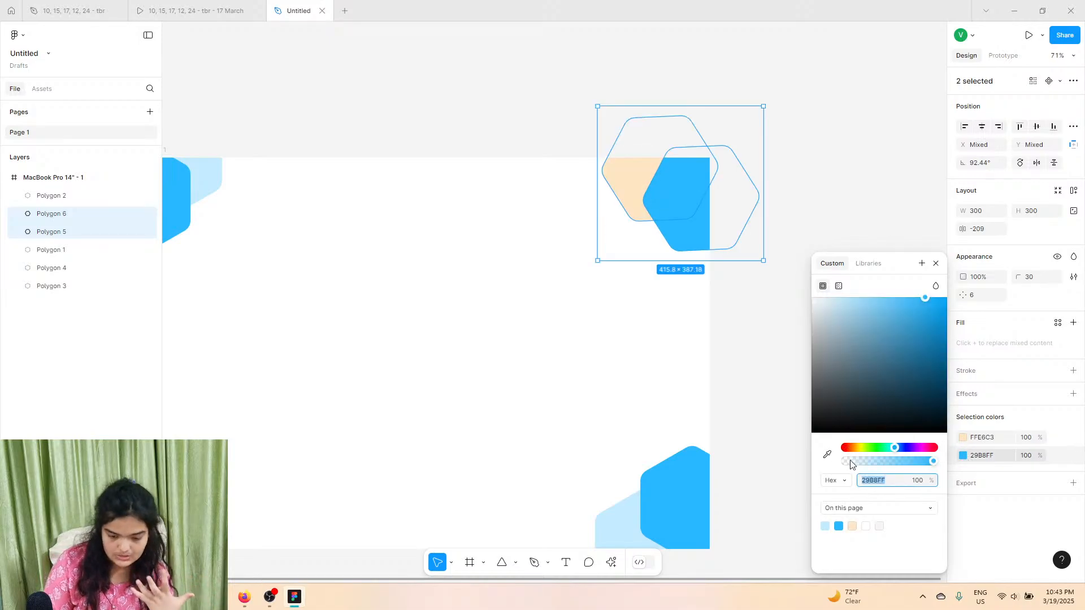
pyautogui.moveTo(850, 449); pyautogui.dragTo(856, 451)
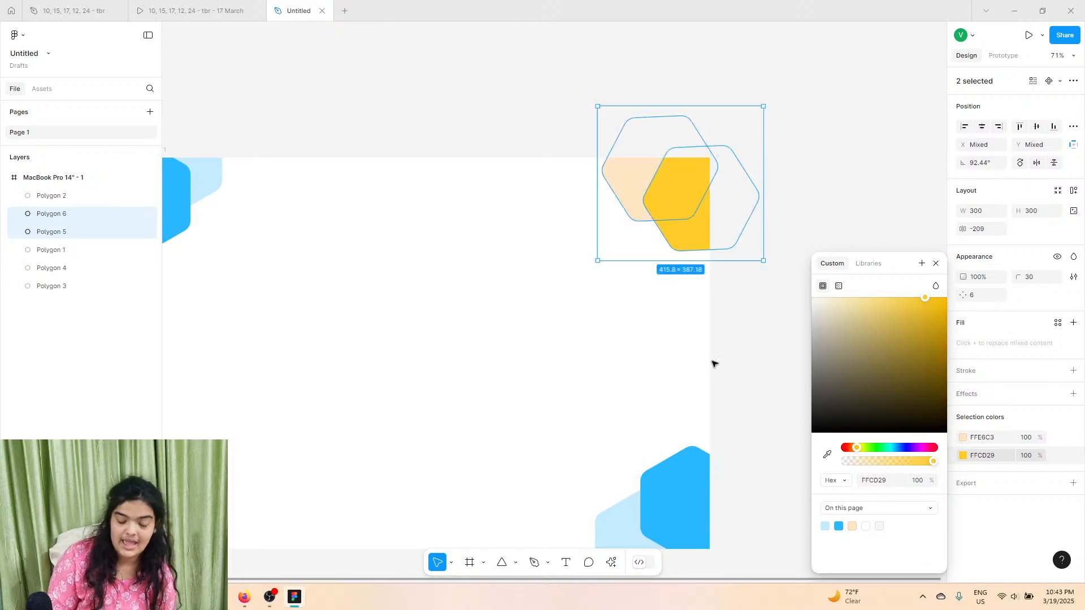
pyautogui.click(689, 303)
pyautogui.hscroll(-2, 688, 303)
pyautogui.scroll(1, 688, 304)
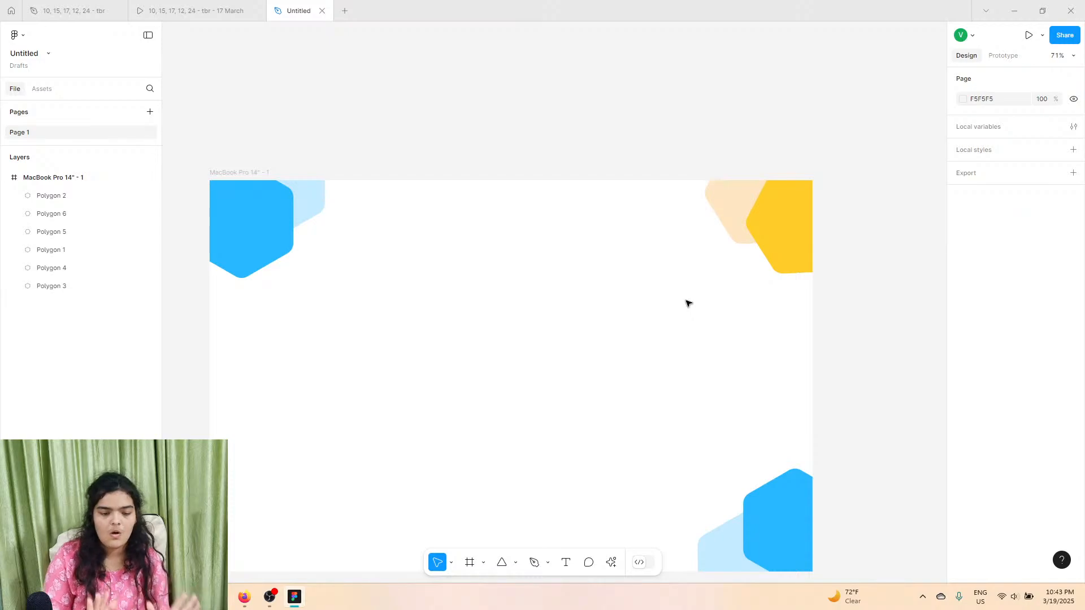
pyautogui.scroll(-2, 688, 303)
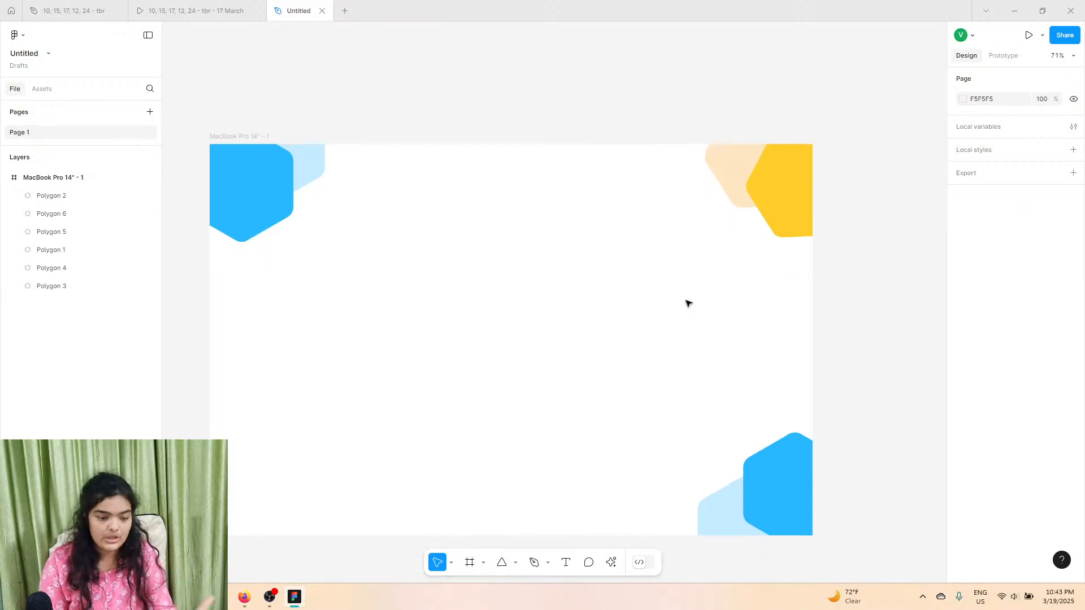
# Step: Check the reference prototype, copy the peach and yellow hexagon pair to the lower-left corner, and nest the copies in the frame
pyautogui.click(215, 11)
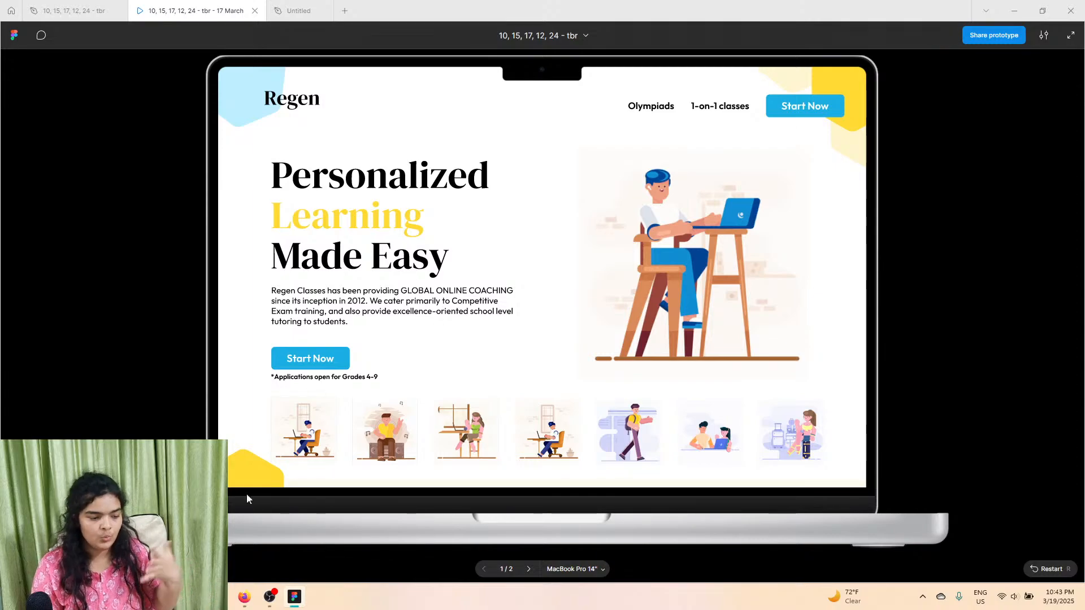
pyautogui.click(308, 6)
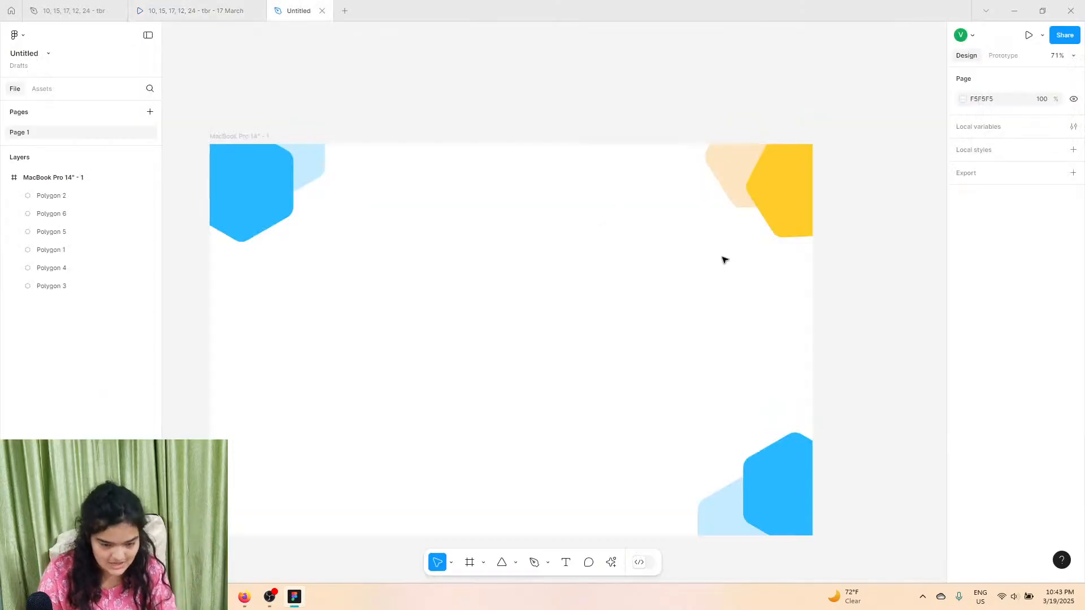
pyautogui.moveTo(695, 271); pyautogui.dragTo(916, 74)
pyautogui.moveTo(716, 173); pyautogui.dragTo(274, 492)
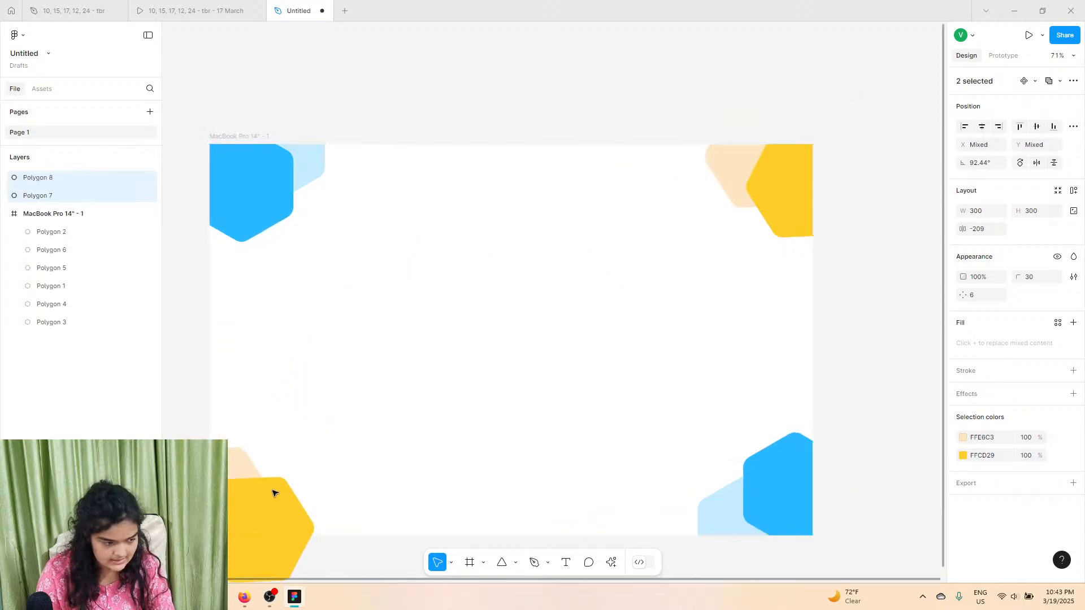
pyautogui.moveTo(75, 184); pyautogui.dragTo(80, 214)
pyautogui.click(358, 291)
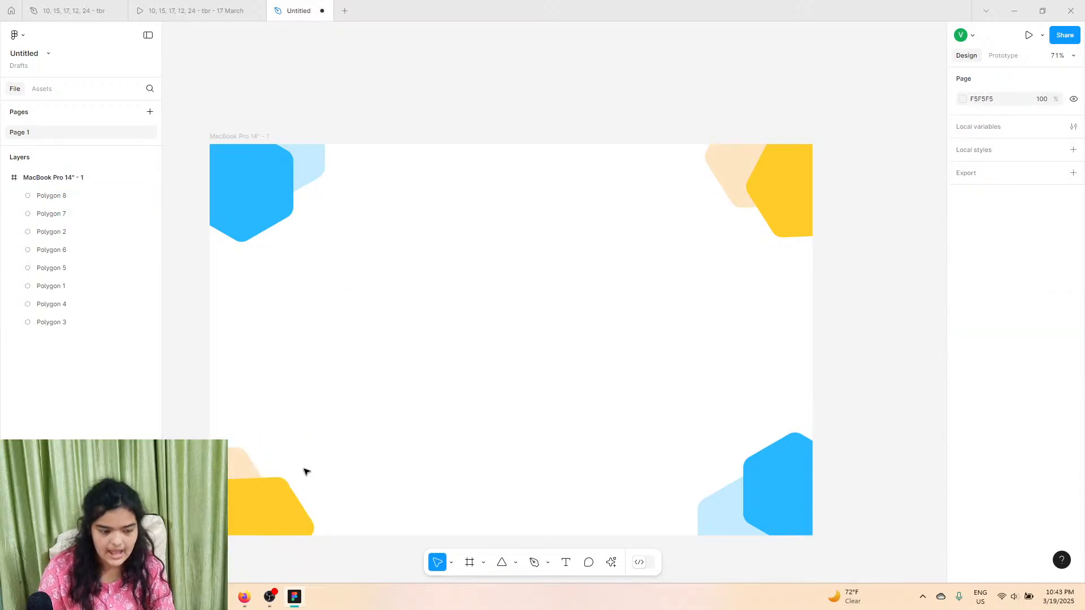
# Step: Reposition the lower-left hexagons, the yellow one at about X -128, Y 974 and the peach one at about X 0, Y 1093
pyautogui.hscroll(-3, 305, 470)
pyautogui.scroll(-1, 390, 444)
pyautogui.moveTo(336, 445)
pyautogui.mouseDown()
pyautogui.moveTo(343, 436)
pyautogui.moveTo(335, 440)
pyautogui.mouseUp()
pyautogui.click(381, 437)
pyautogui.moveTo(371, 472); pyautogui.dragTo(299, 386)
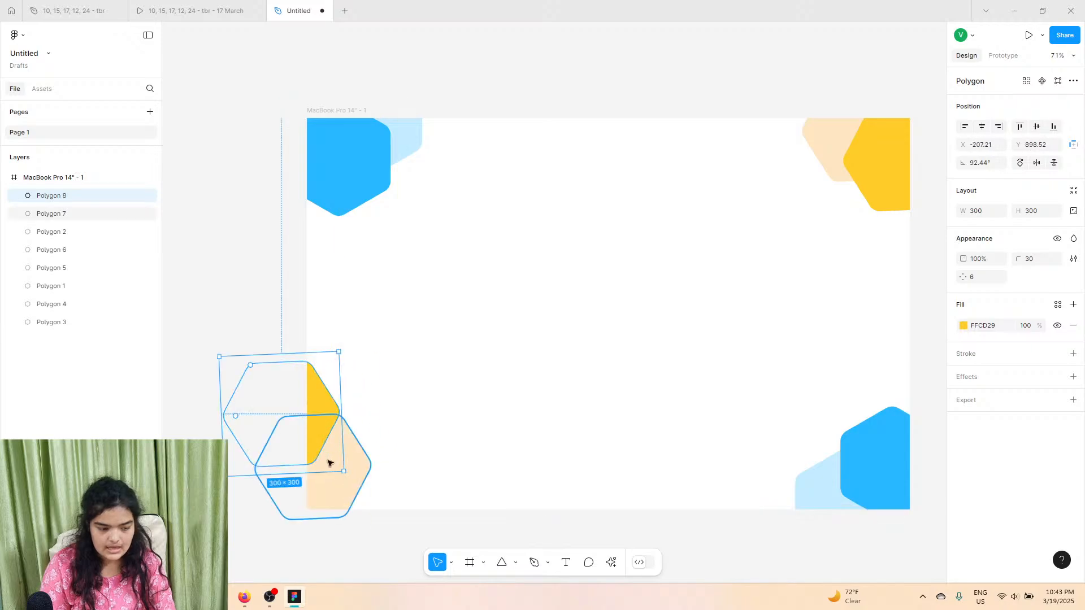
pyautogui.moveTo(329, 465); pyautogui.dragTo(380, 528)
pyautogui.moveTo(333, 421); pyautogui.dragTo(337, 436)
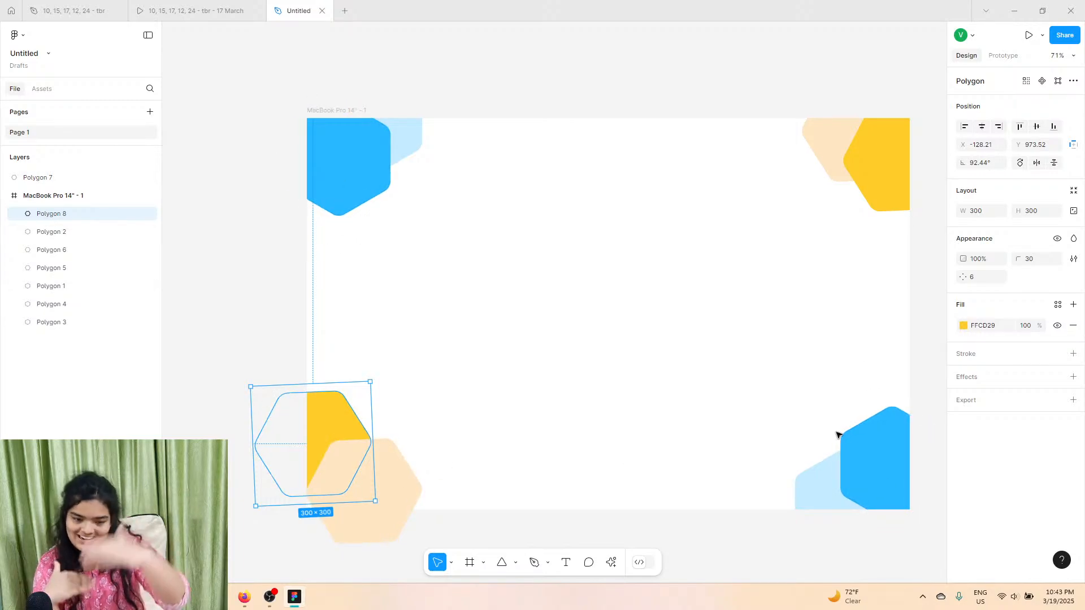
# Step: Nest the lower-left peach hexagon back inside the MacBook Pro 14" frame and send it to back behind the yellow one
pyautogui.click(397, 487)
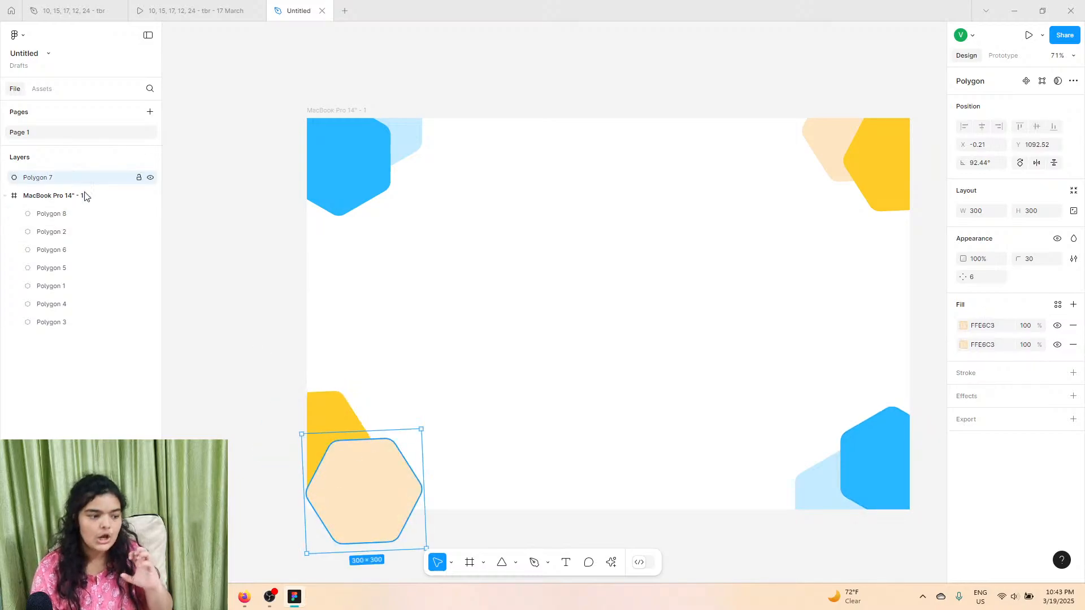
pyautogui.moveTo(84, 193); pyautogui.dragTo(91, 199)
pyautogui.rightClick(361, 492)
pyautogui.moveTo(439, 287)
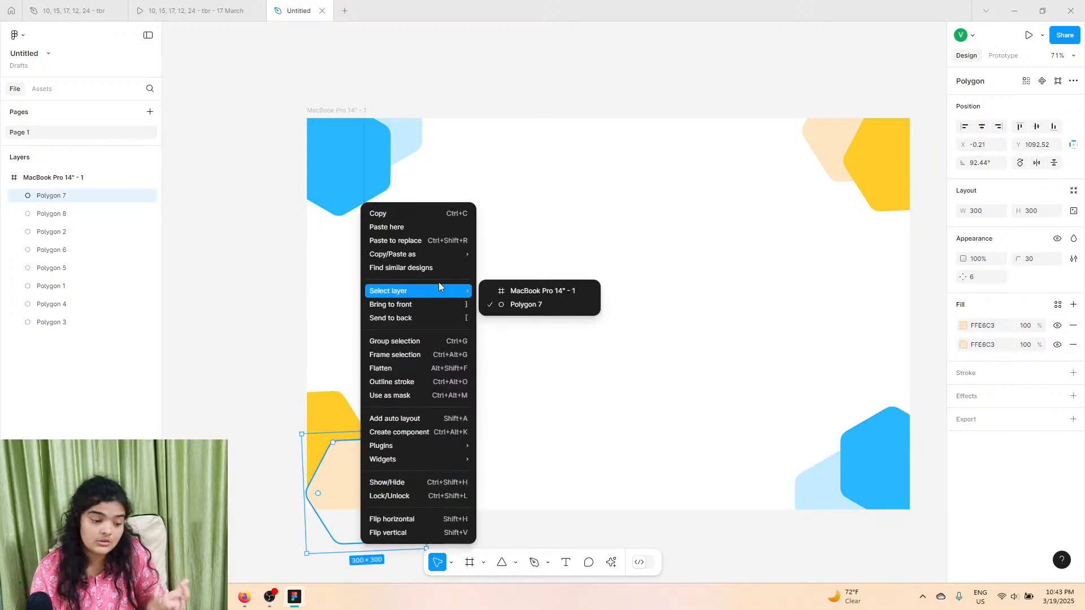
pyautogui.click(430, 317)
pyautogui.moveTo(318, 436); pyautogui.dragTo(322, 448)
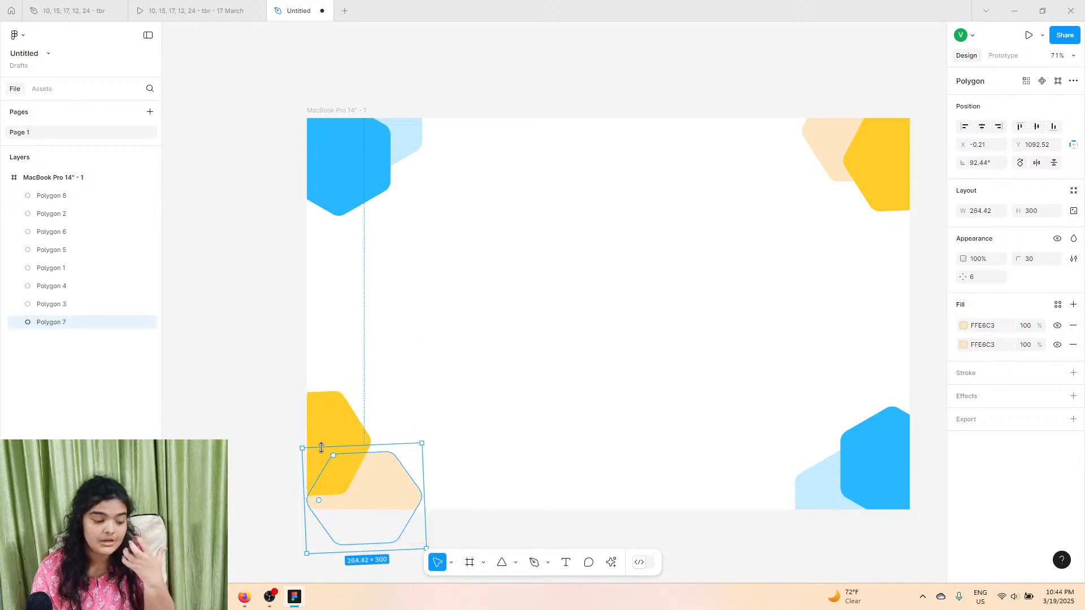
pyautogui.hotkey('ctrl', 'z')
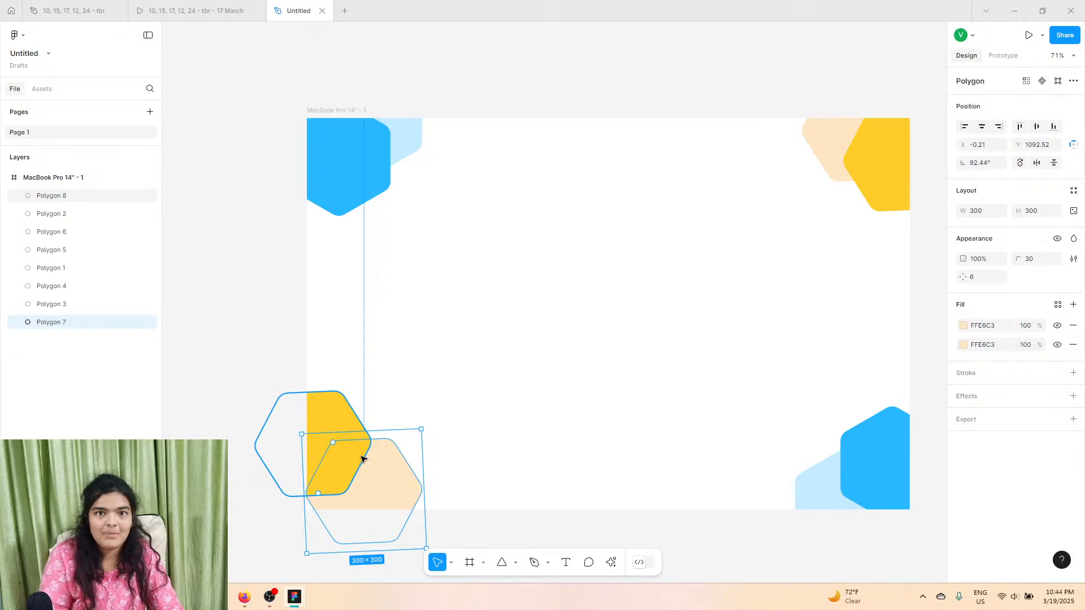
# Step: Shift the lower-left hexagon pair further down, placing the peach one at about X 24, Y 1124
pyautogui.moveTo(309, 404); pyautogui.dragTo(341, 432)
pyautogui.moveTo(399, 482); pyautogui.dragTo(410, 494)
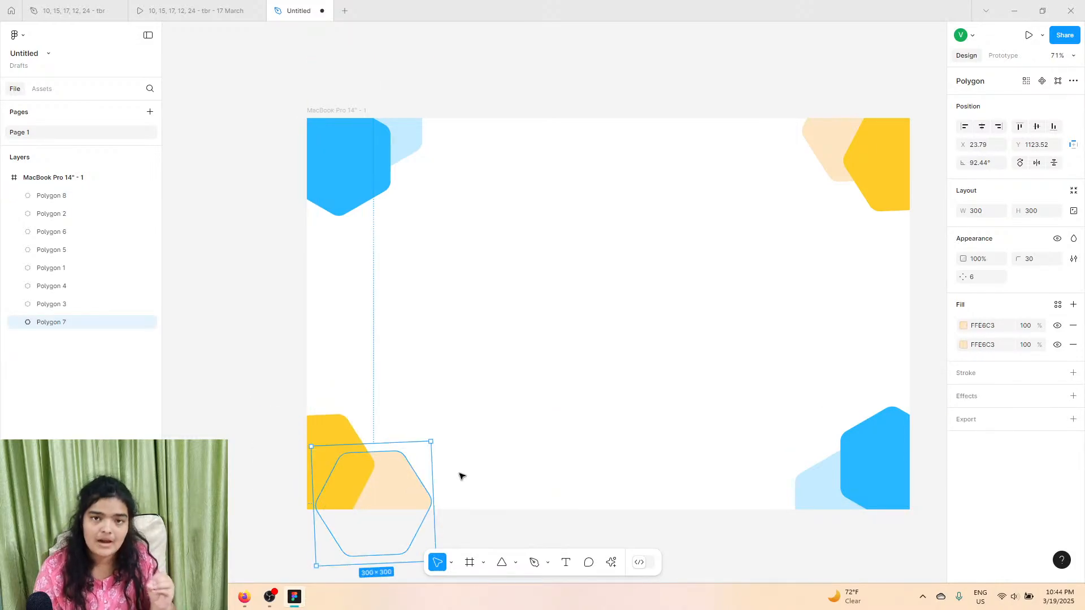
pyautogui.click(464, 476)
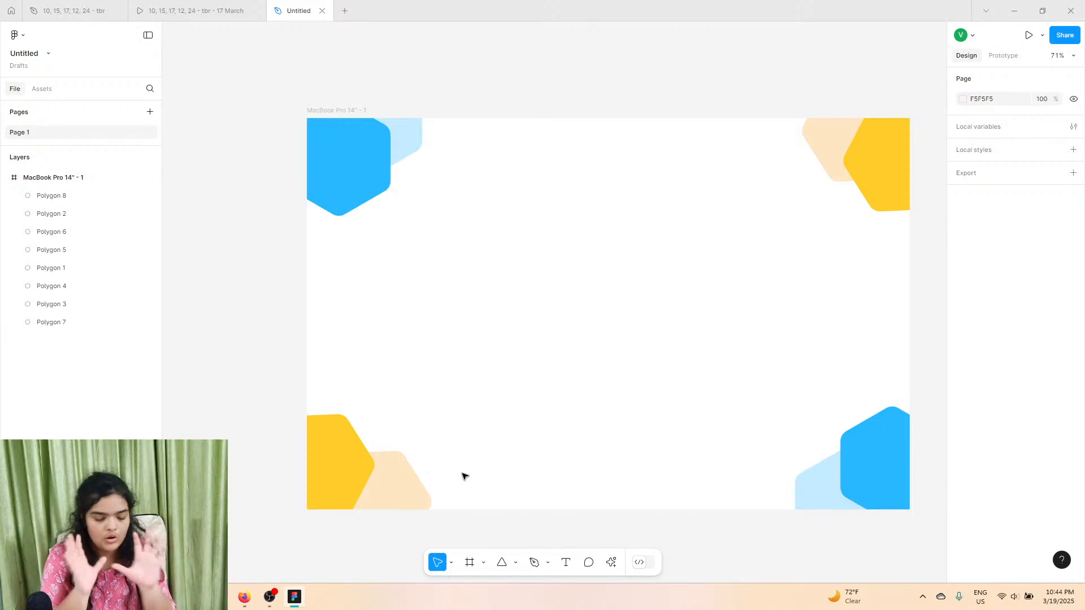
# Step: Add the text "Regen" on the upper-left blue hexagon at about X 79, Y 83
pyautogui.hscroll(2, 464, 477)
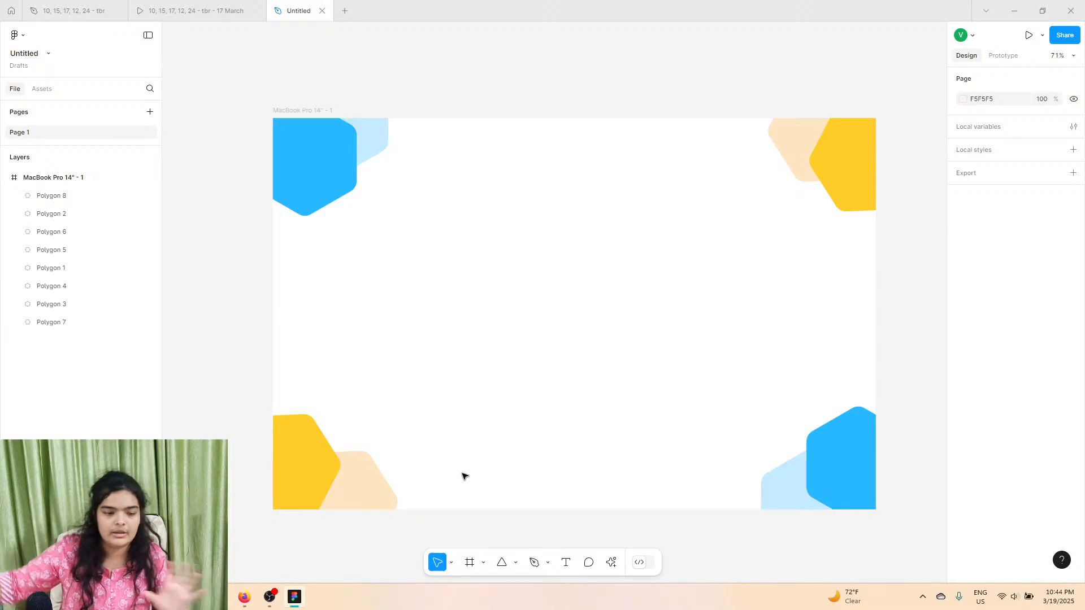
pyautogui.hscroll(1, 465, 476)
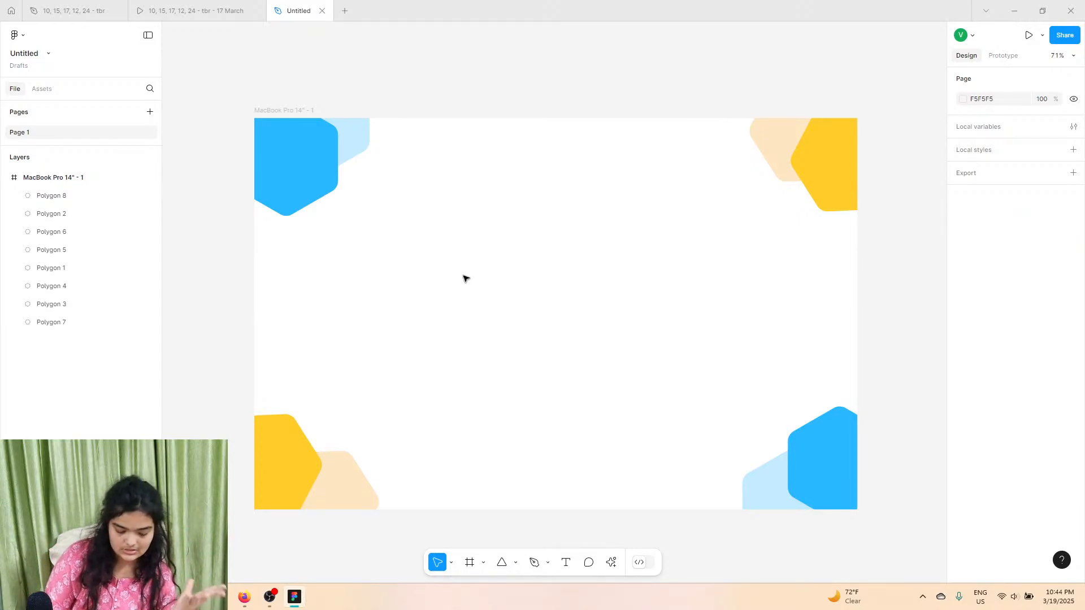
pyautogui.hscroll(2, 463, 278)
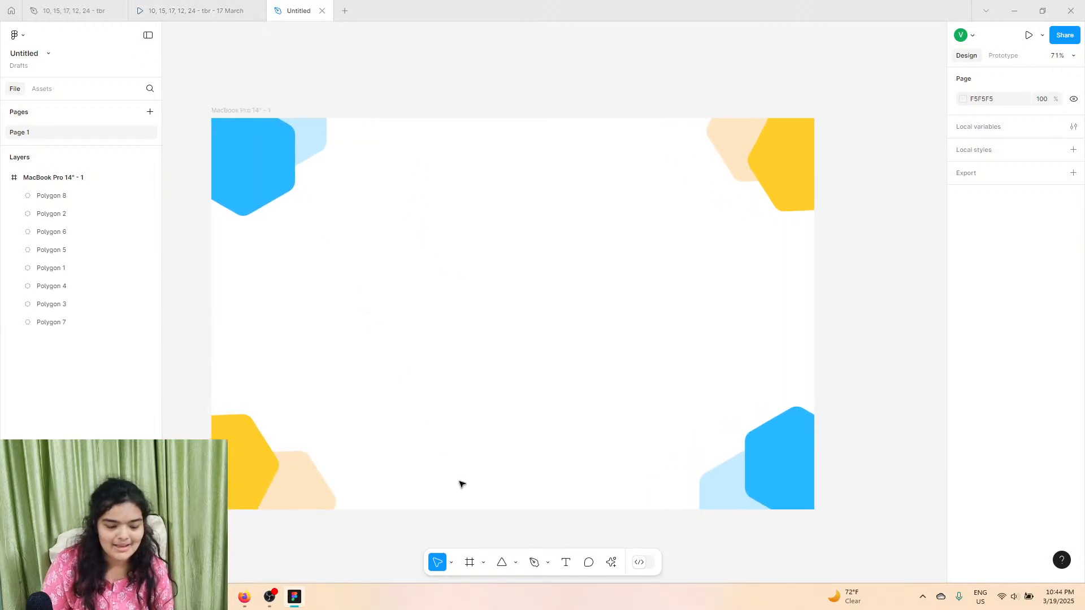
pyautogui.click(566, 563)
pyautogui.scroll(5, 280, 150)
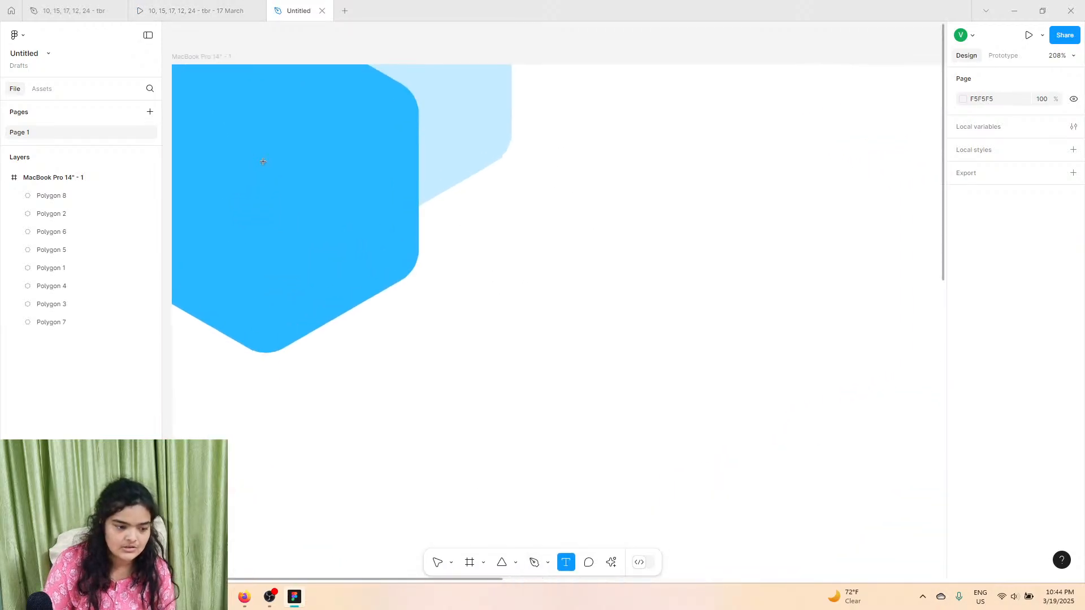
pyautogui.click(264, 164)
pyautogui.write('Rege')
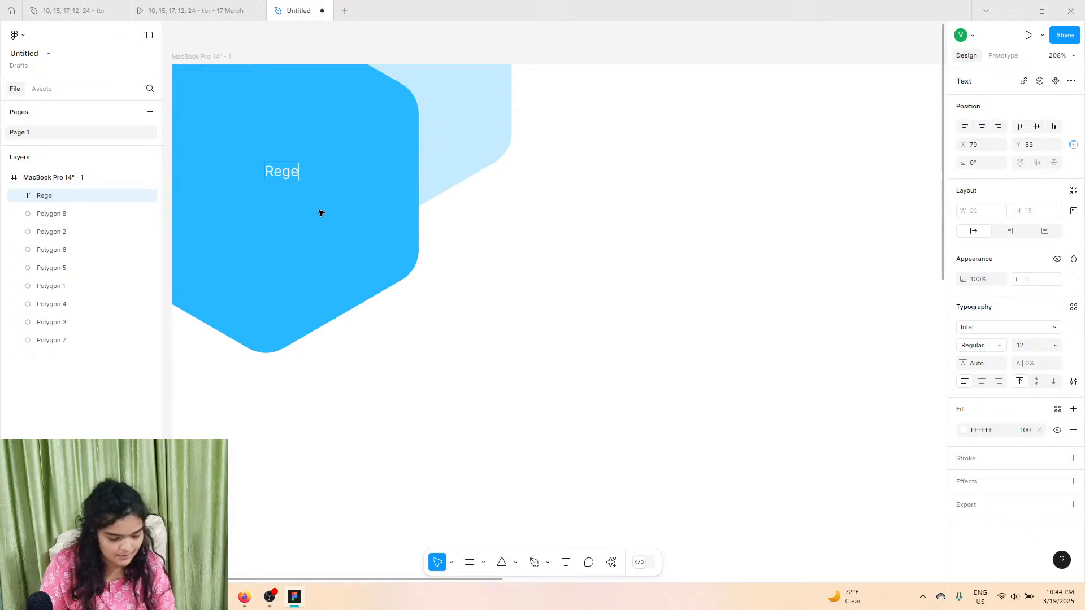
pyautogui.write('n')
pyautogui.press('Escape')
# Step: Set the Regen text in DM Serif Display at size 48 and move it to about X 150, Y 88
pyautogui.moveTo(220, 11)
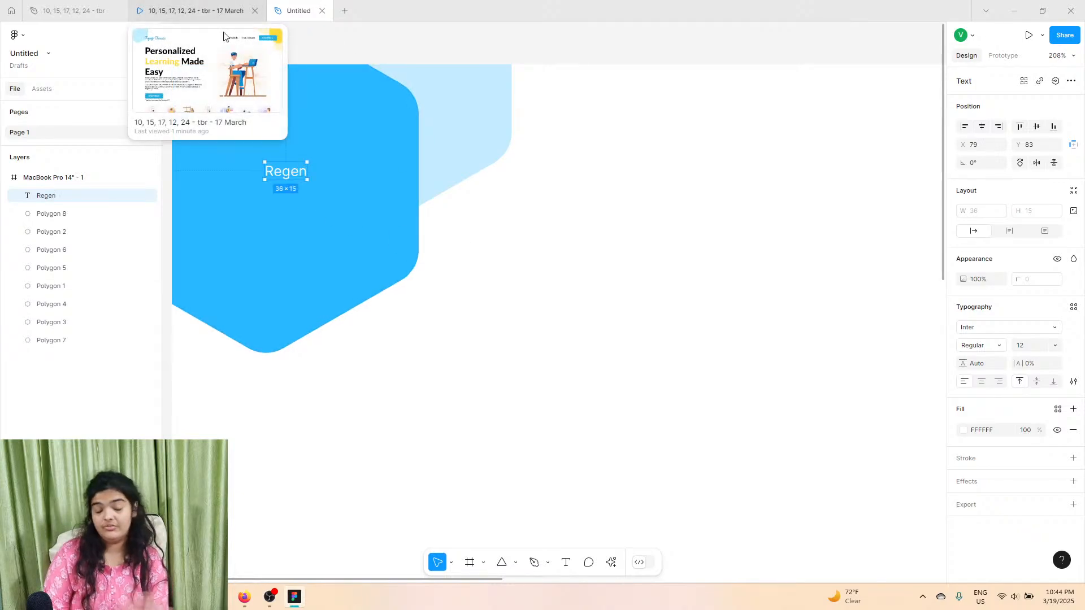
pyautogui.click(996, 333)
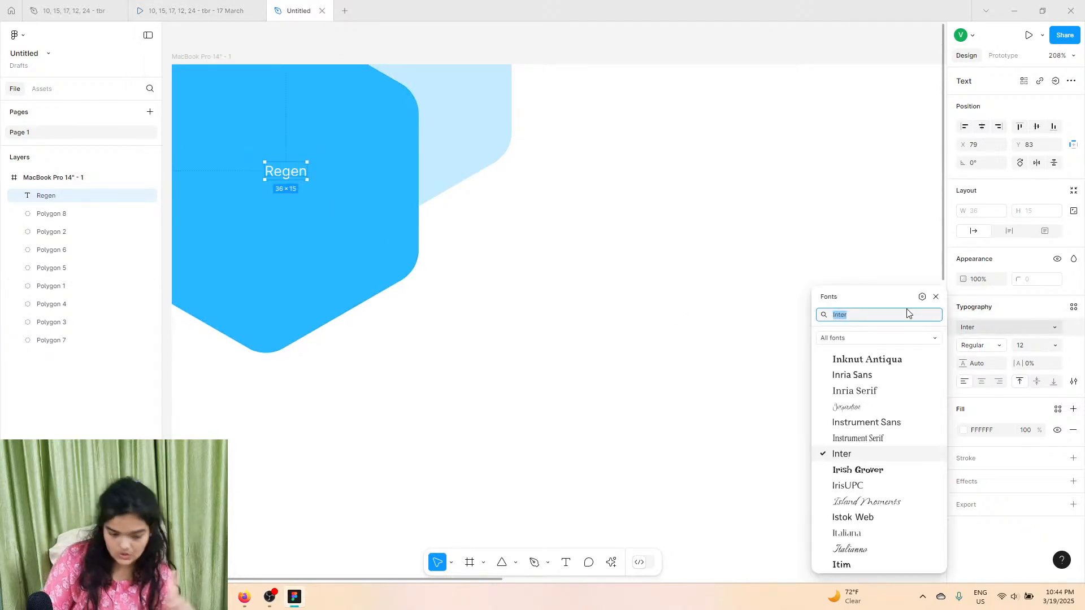
pyautogui.write('dm')
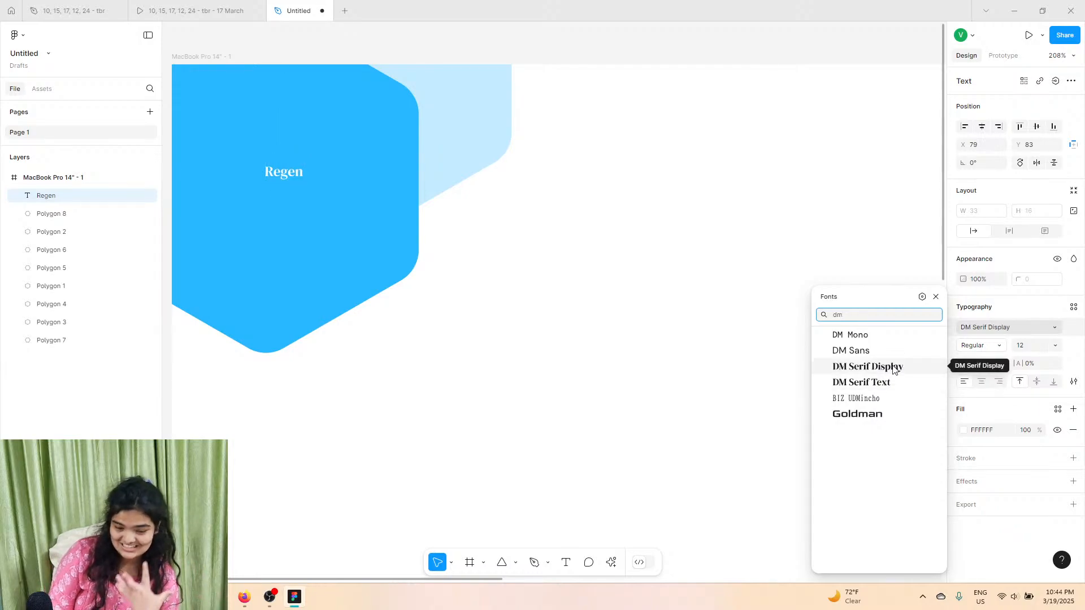
pyautogui.click(893, 369)
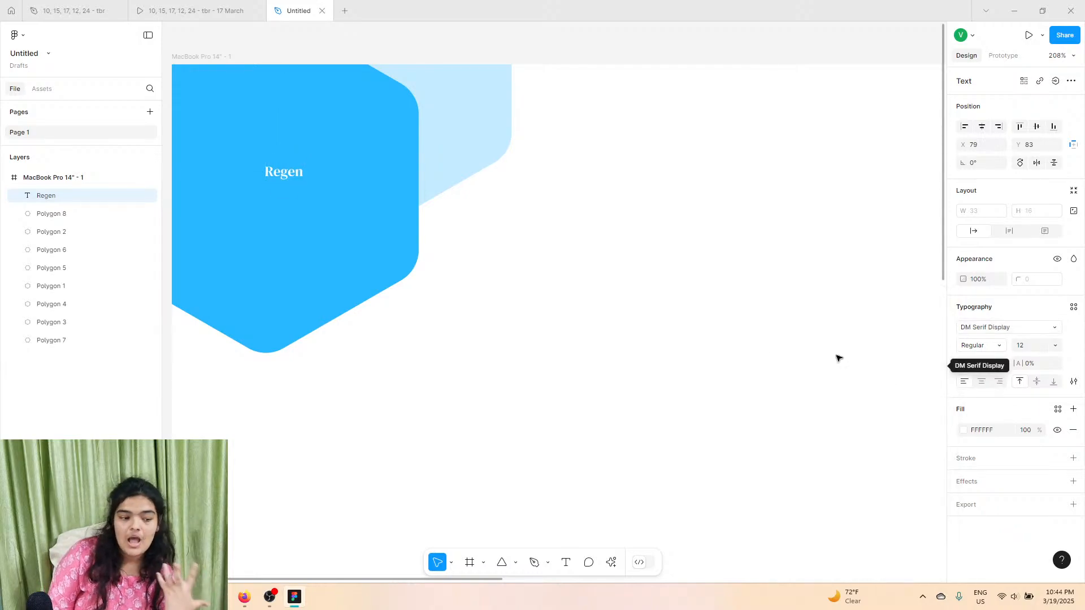
pyautogui.click(1055, 350)
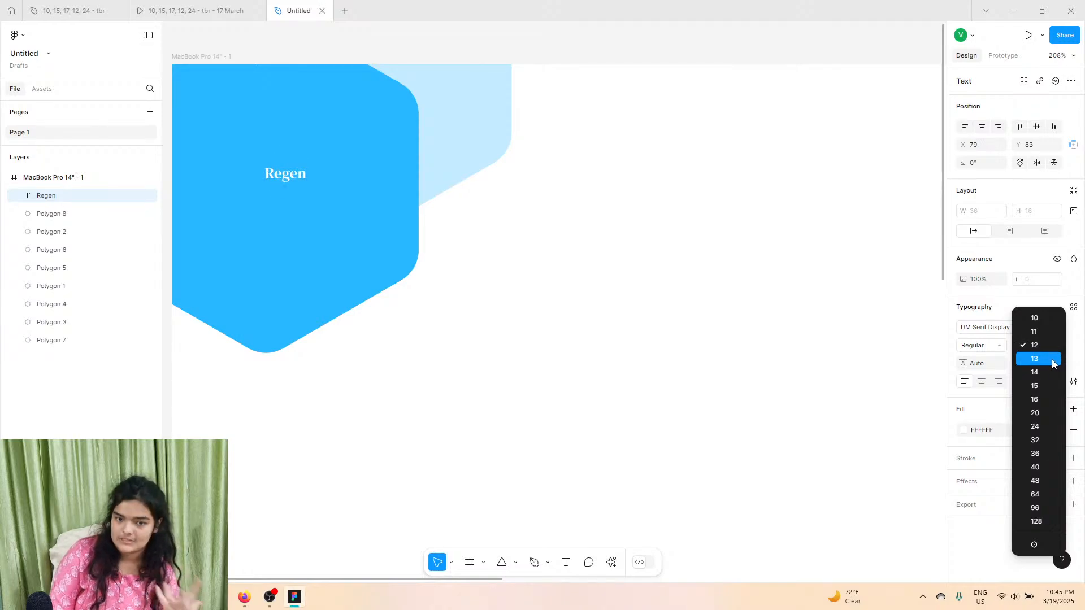
pyautogui.click(1034, 480)
pyautogui.moveTo(358, 194); pyautogui.dragTo(443, 196)
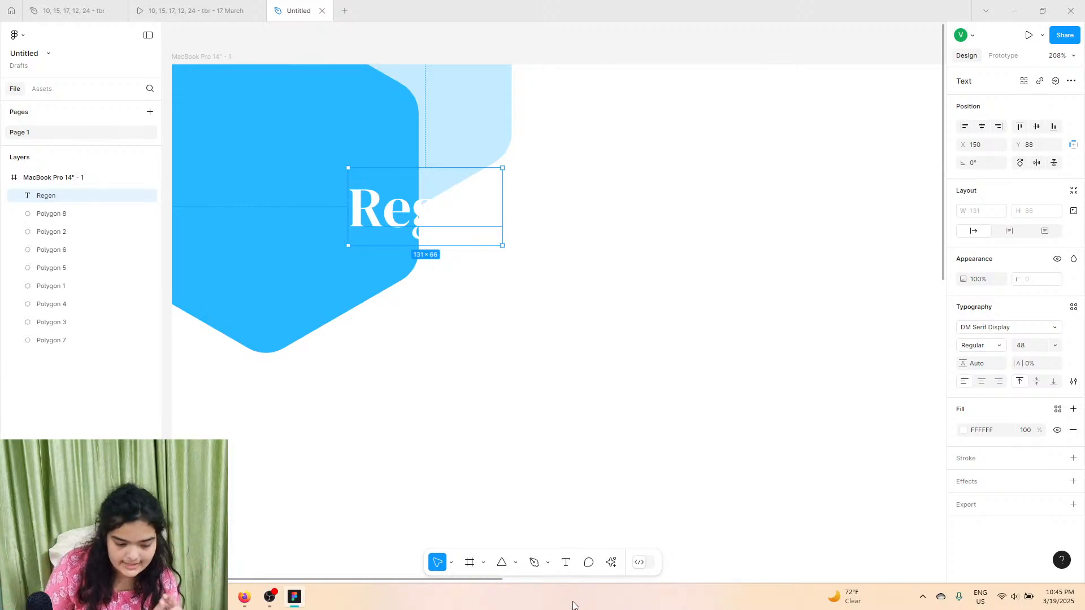
# Step: Launch the Iconify plugin and give the Regen text a drop shadow offset X -2, Y 1
pyautogui.click(611, 562)
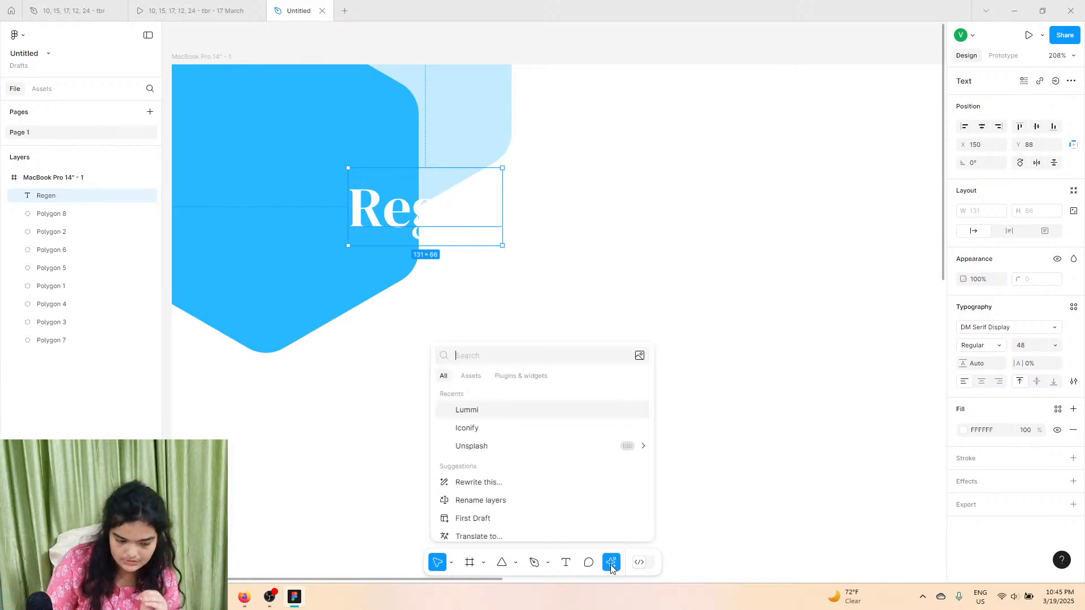
pyautogui.click(473, 433)
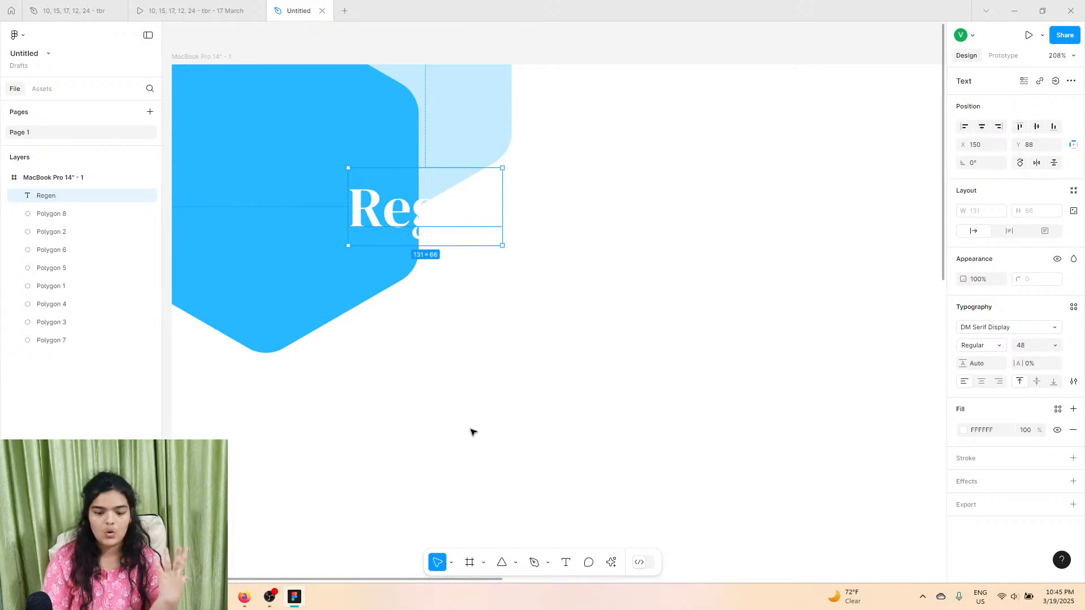
pyautogui.click(1073, 481)
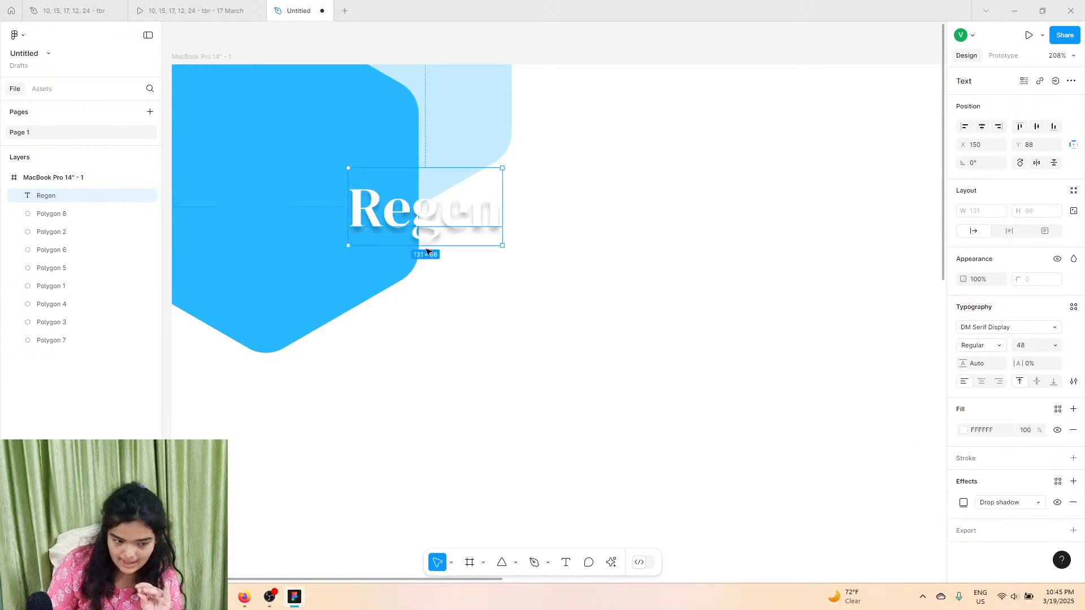
pyautogui.click(963, 503)
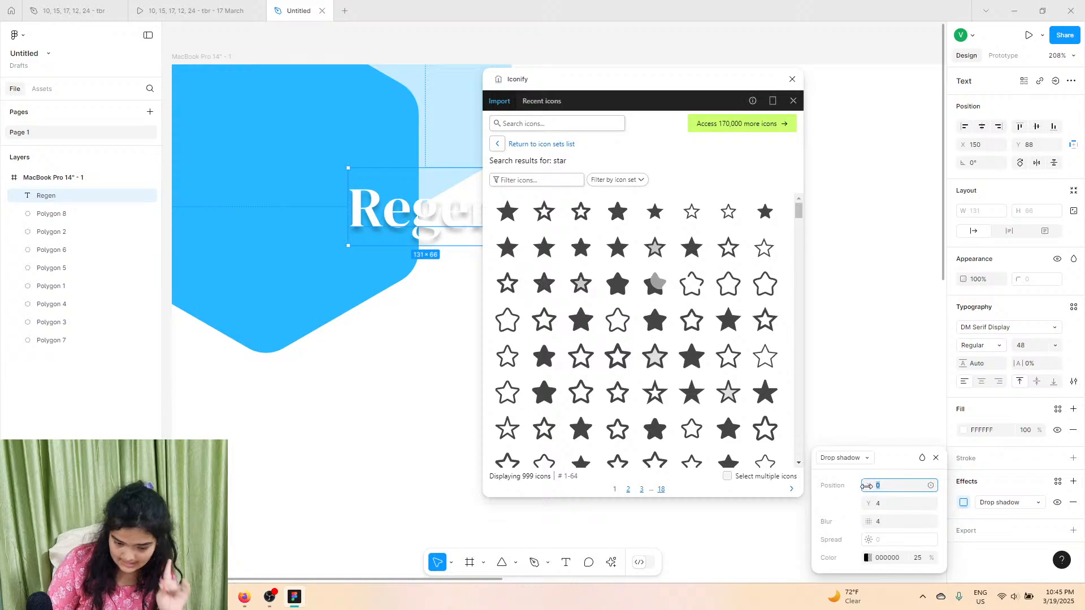
pyautogui.moveTo(868, 486); pyautogui.dragTo(868, 505)
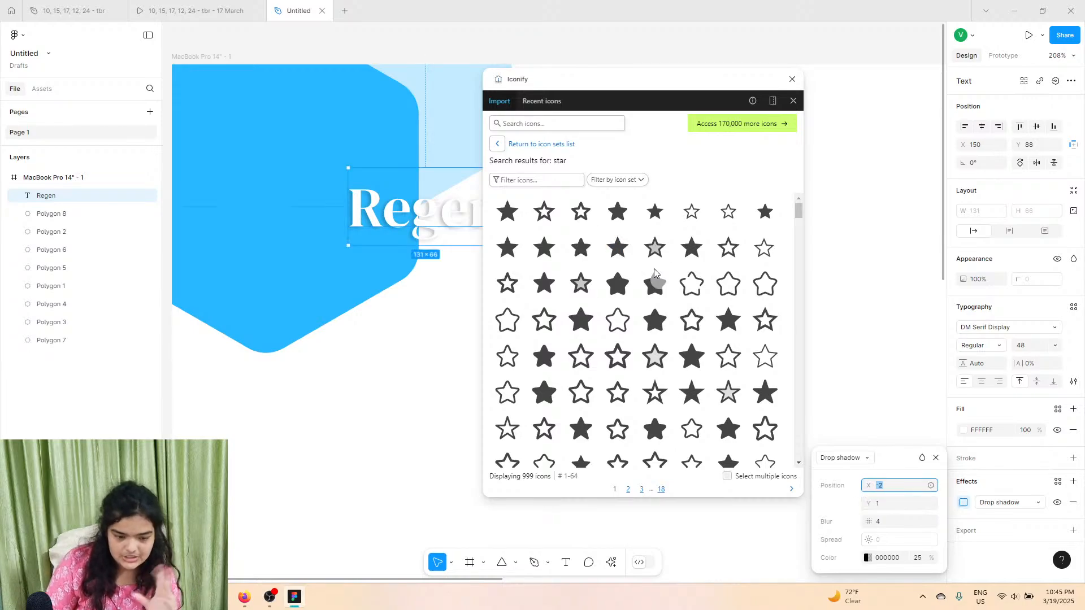
# Step: Import the solar:star-bold-duotone icon from Iconify and close the plugin
pyautogui.click(654, 284)
pyautogui.moveTo(654, 284); pyautogui.dragTo(304, 199)
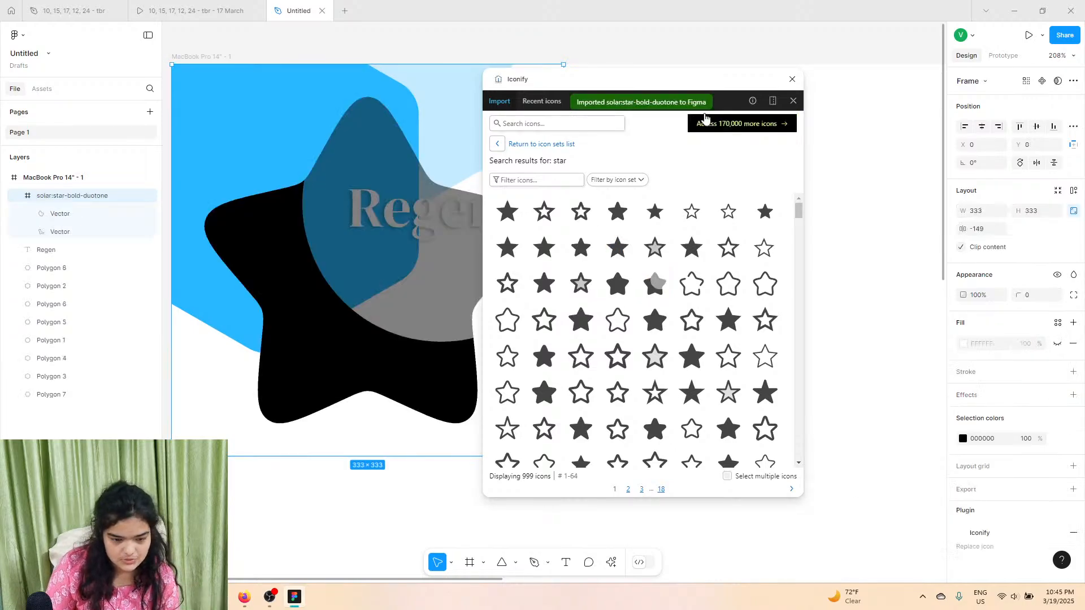
pyautogui.click(792, 79)
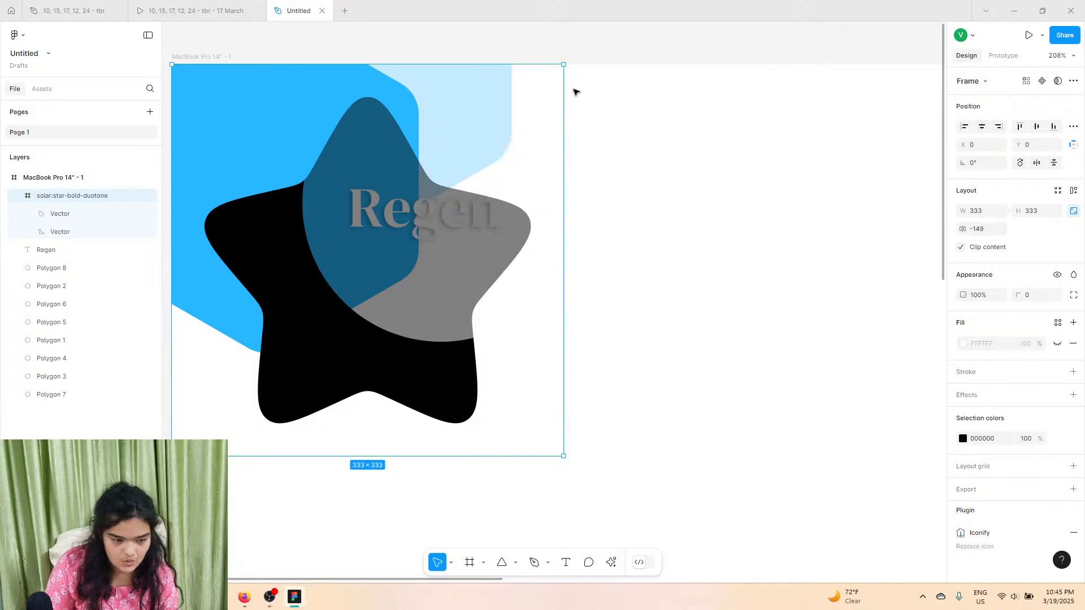
# Step: Shrink the star icon to about 73 × 73, place it before the Regen text at about X 80, Y 84, and recolour it white
pyautogui.moveTo(485, 77); pyautogui.dragTo(429, 414)
pyautogui.moveTo(356, 441); pyautogui.dragTo(301, 230)
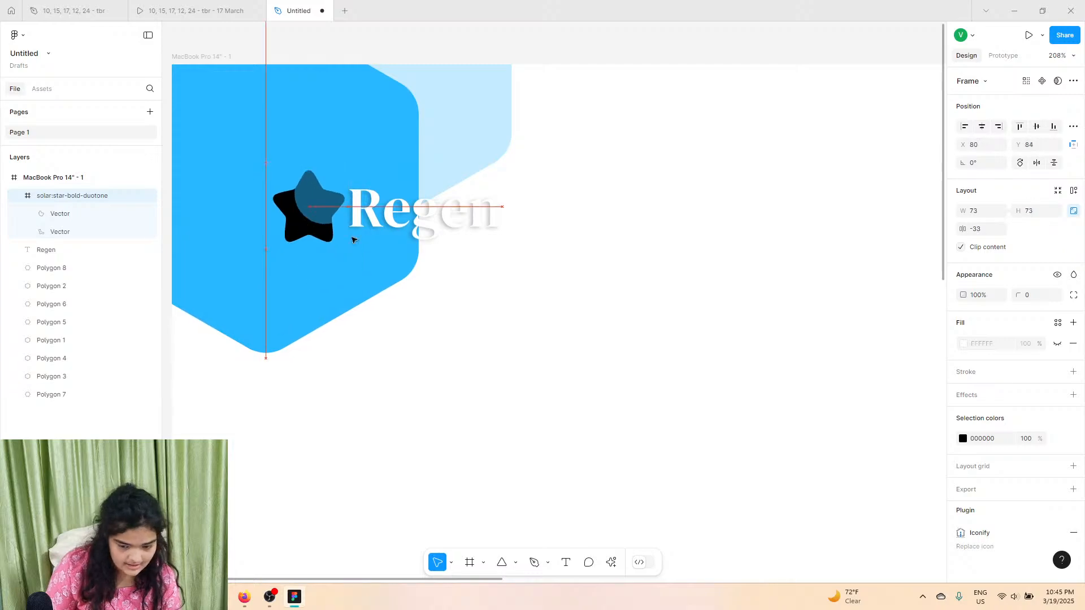
pyautogui.click(963, 438)
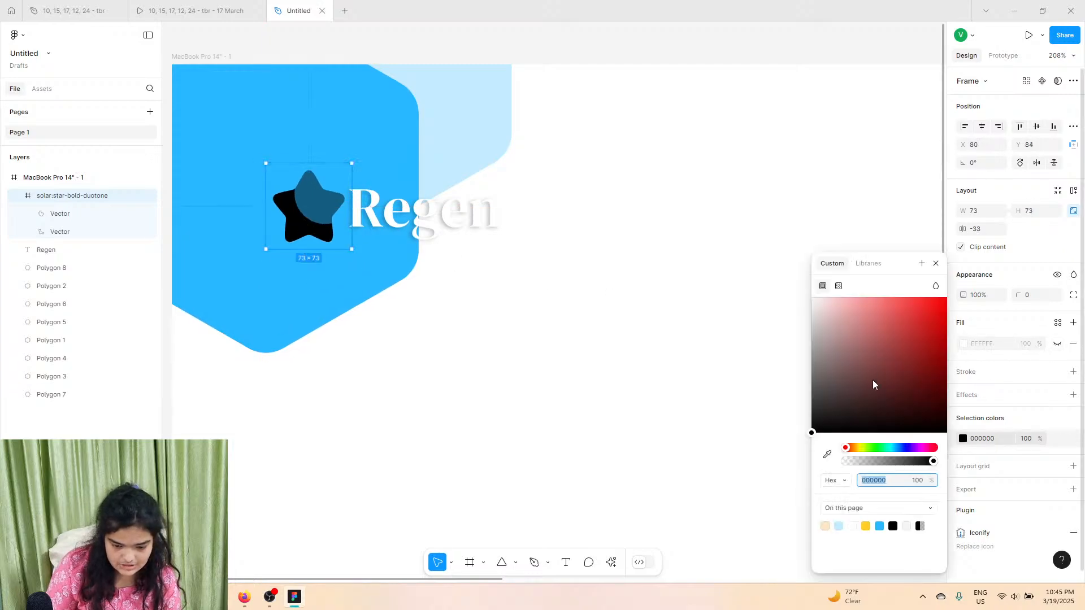
pyautogui.moveTo(874, 383); pyautogui.dragTo(633, 187)
# Step: Change the Regen text's font to Outfit and remove its drop shadow
pyautogui.click(394, 216)
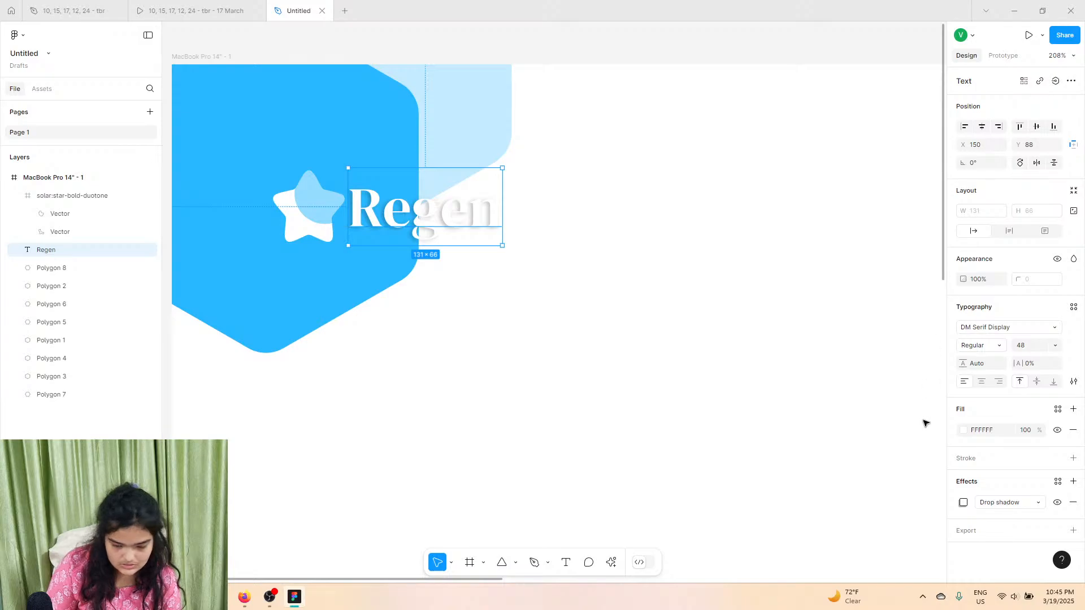
pyautogui.click(987, 328)
pyautogui.write('outft')
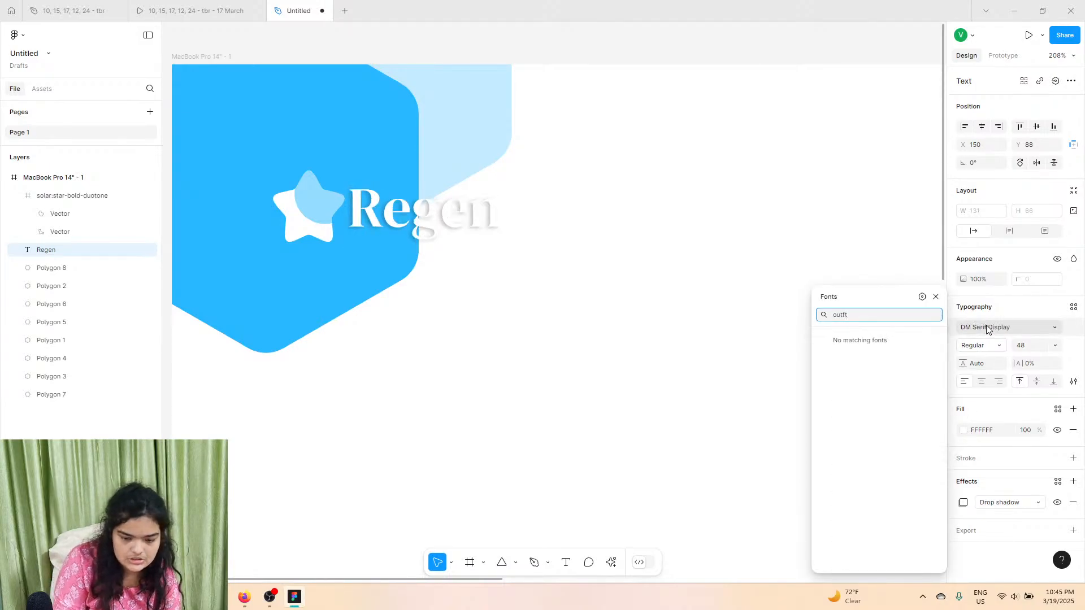
pyautogui.press('BackSpace')
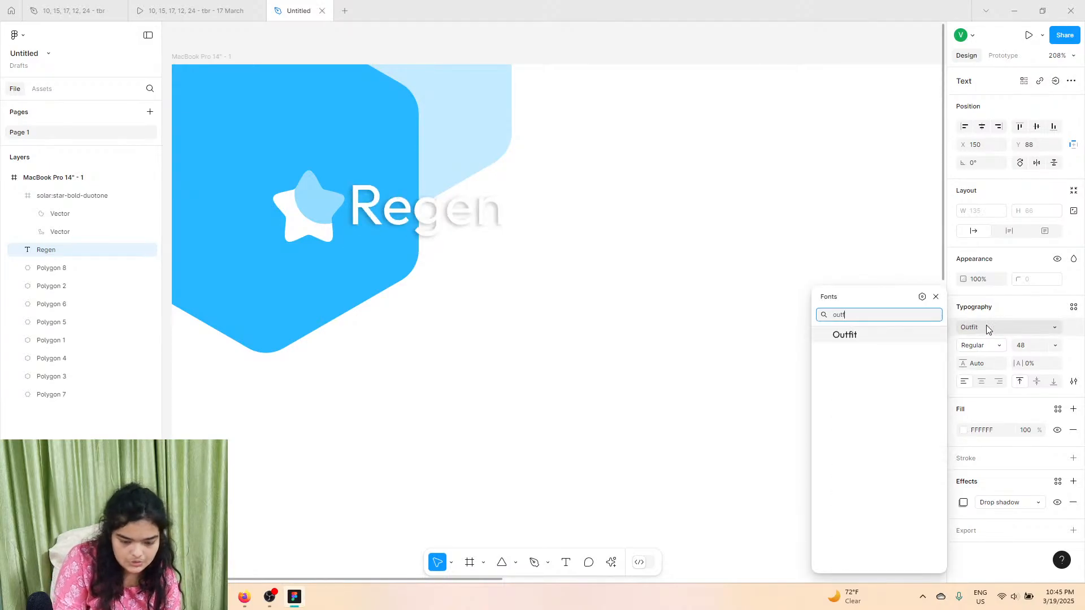
pyautogui.write('it')
pyautogui.press('Return')
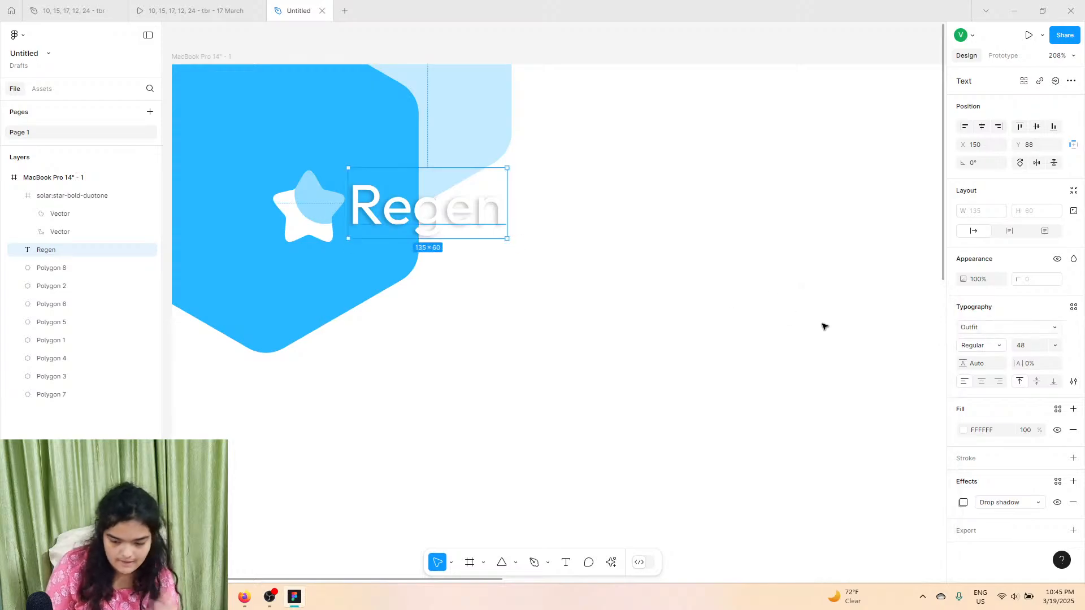
pyautogui.click(1073, 502)
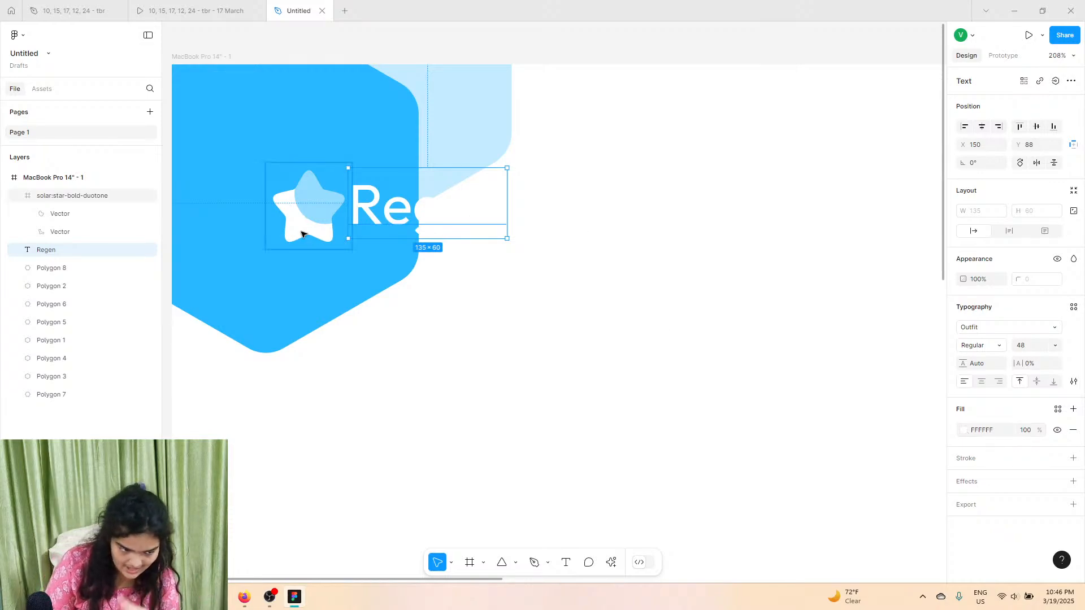
# Step: Set the Regen text to size 64 in Outfit ExtraBold and move it to about X 164, Y 84
pyautogui.click(1044, 353)
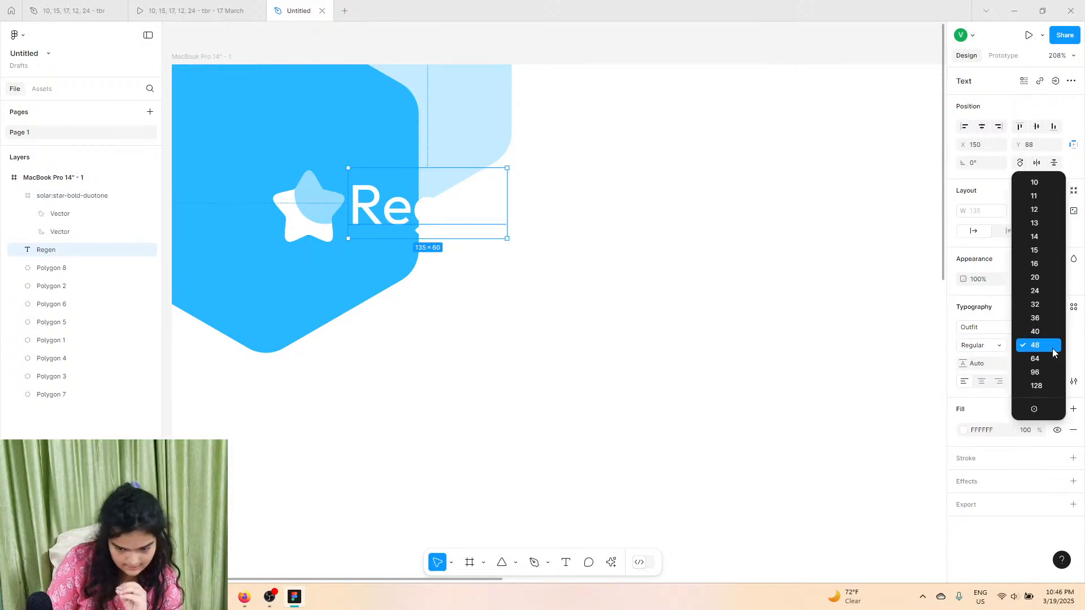
pyautogui.click(1053, 357)
pyautogui.moveTo(536, 232); pyautogui.dragTo(519, 224)
pyautogui.click(980, 333)
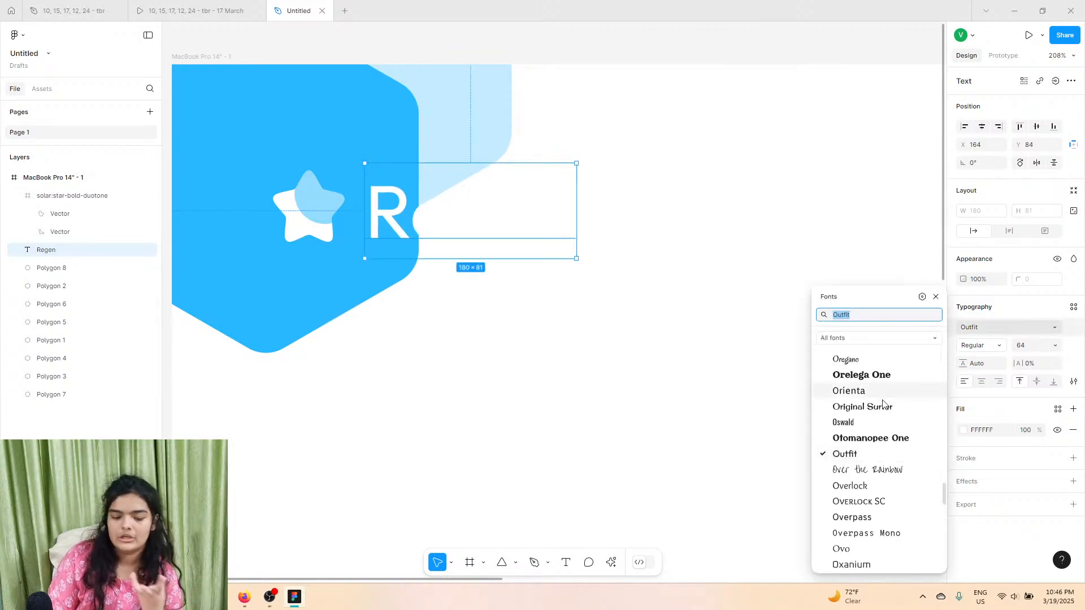
pyautogui.click(875, 453)
pyautogui.click(981, 346)
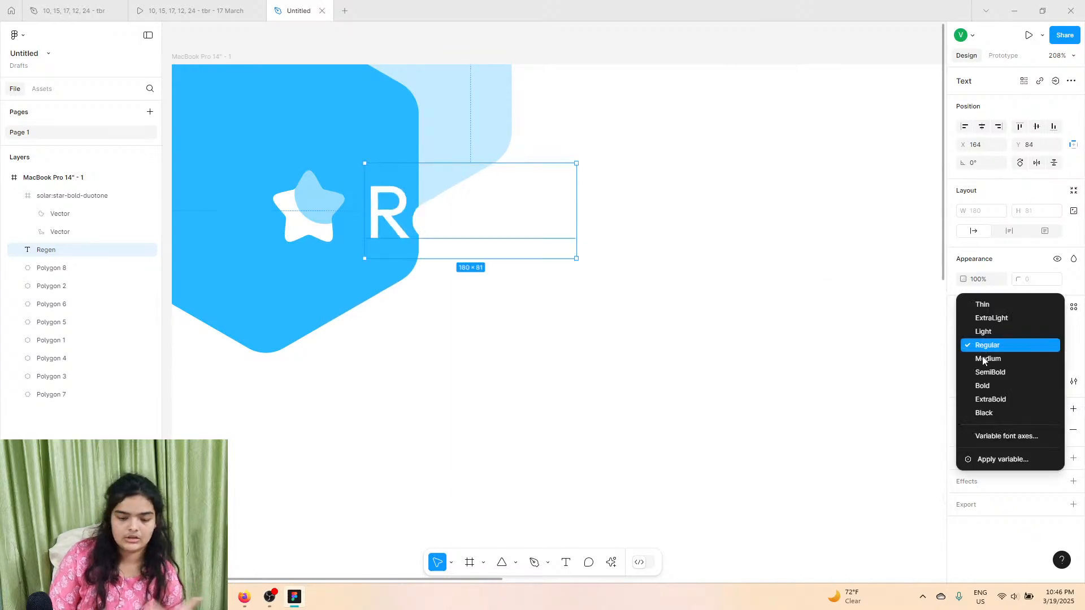
pyautogui.click(991, 398)
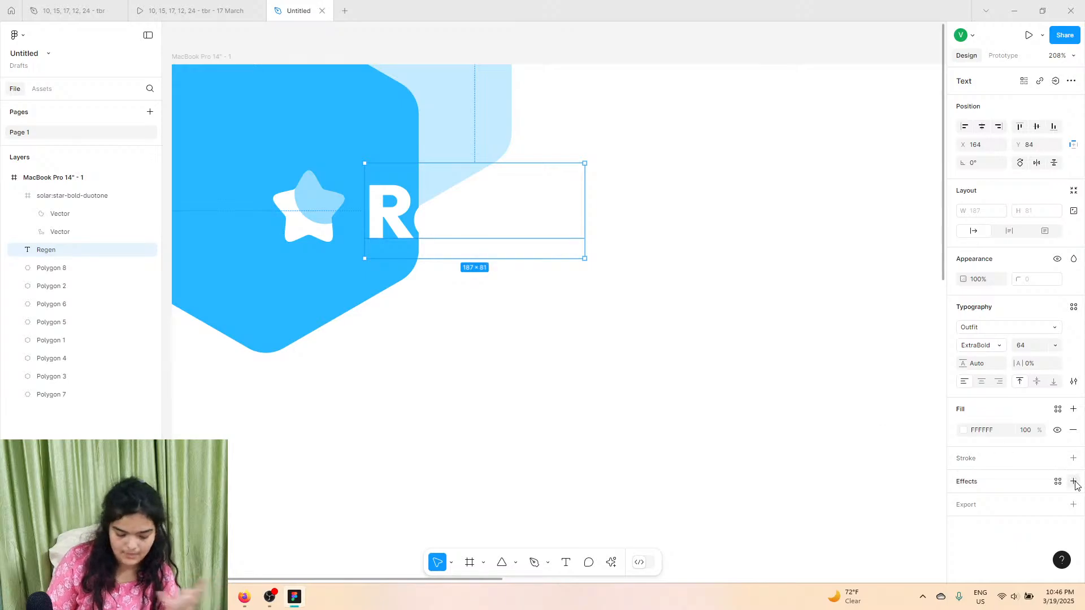
# Step: Fill the Regen text with yellow FFCD29 and add a black outside stroke with a weight of 11
pyautogui.click(964, 430)
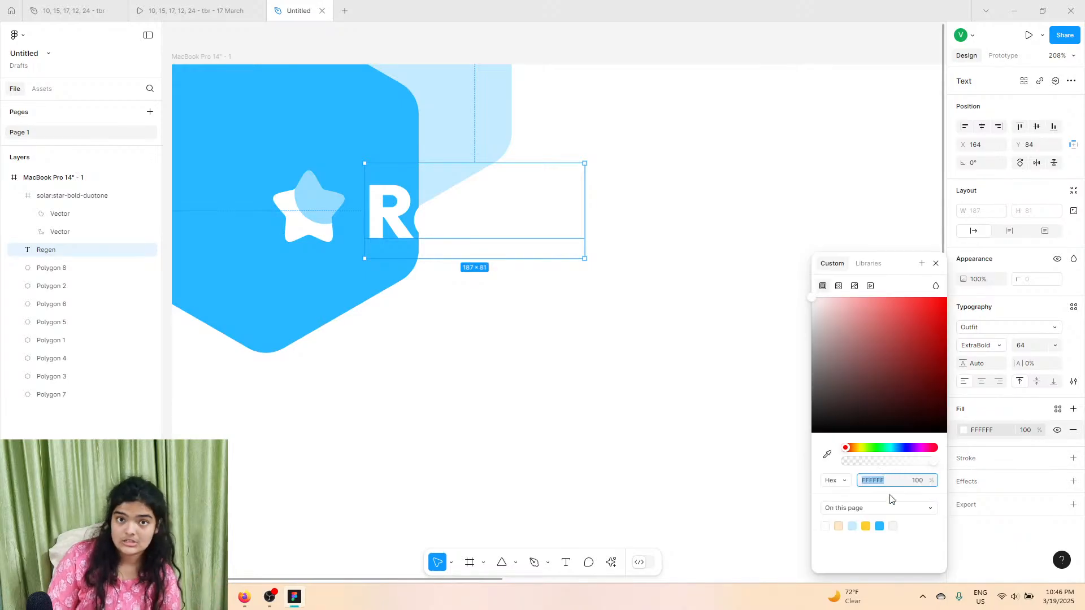
pyautogui.click(866, 526)
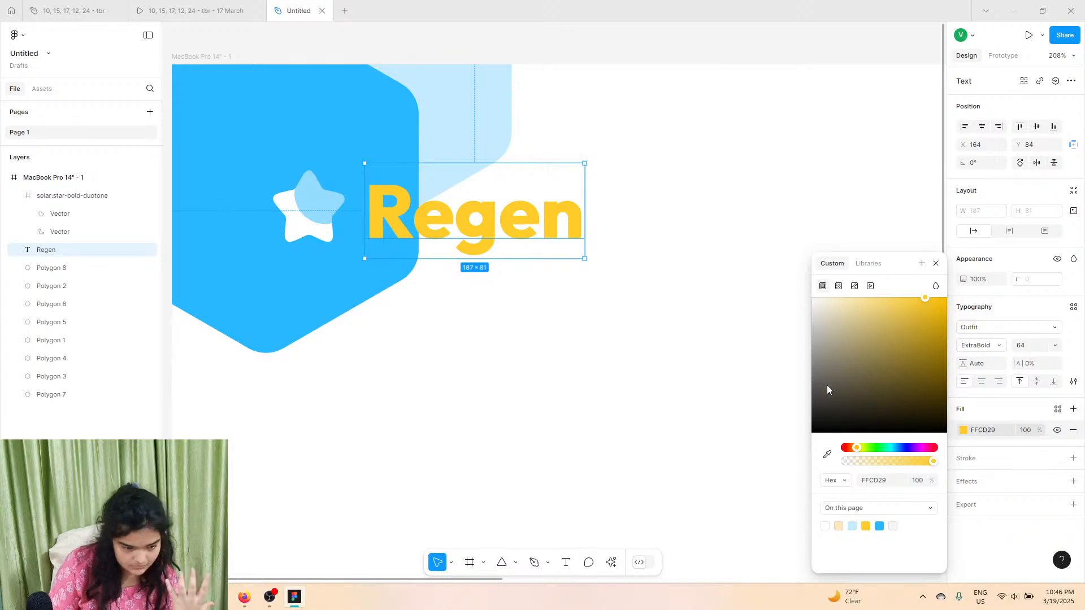
pyautogui.click(1074, 458)
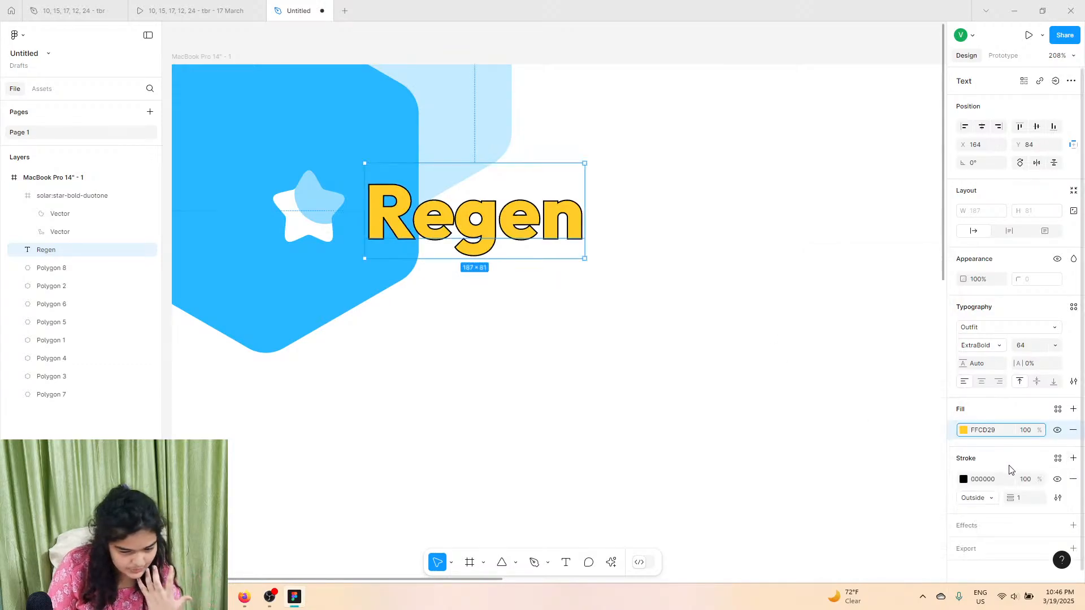
pyautogui.click(1020, 498)
pyautogui.write('11')
pyautogui.press('Return')
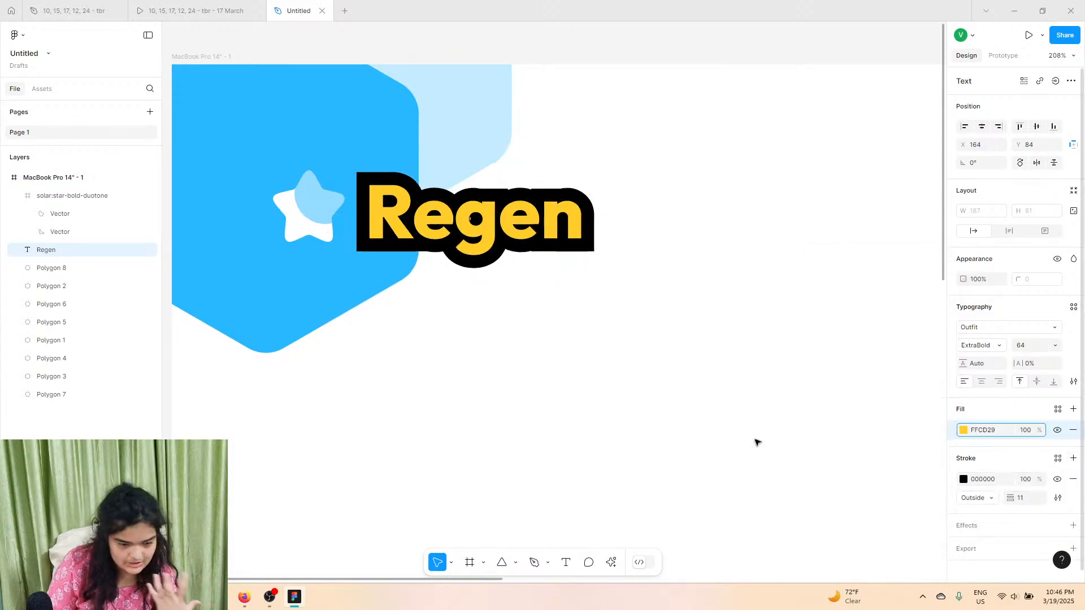
# Step: Increase the Regen text's stroke weight to 14 and move the text to about X 171, Y 80
pyautogui.moveTo(1011, 497); pyautogui.dragTo(1019, 497)
pyautogui.moveTo(393, 214)
pyautogui.mouseDown()
pyautogui.moveTo(365, 214)
pyautogui.moveTo(428, 212)
pyautogui.mouseUp()
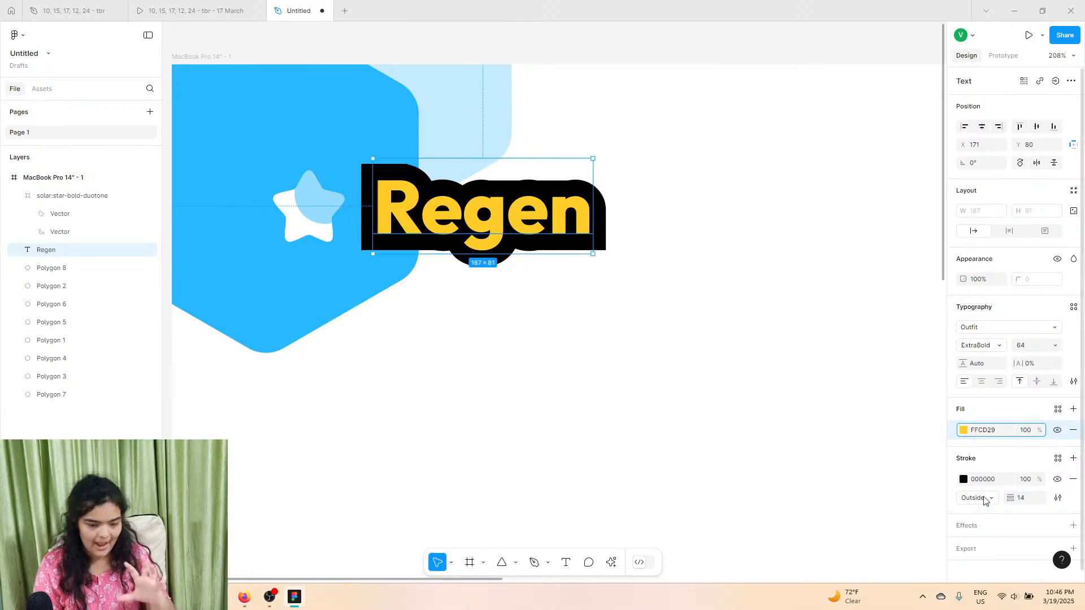
pyautogui.click(956, 430)
pyautogui.moveTo(925, 385); pyautogui.dragTo(630, 169)
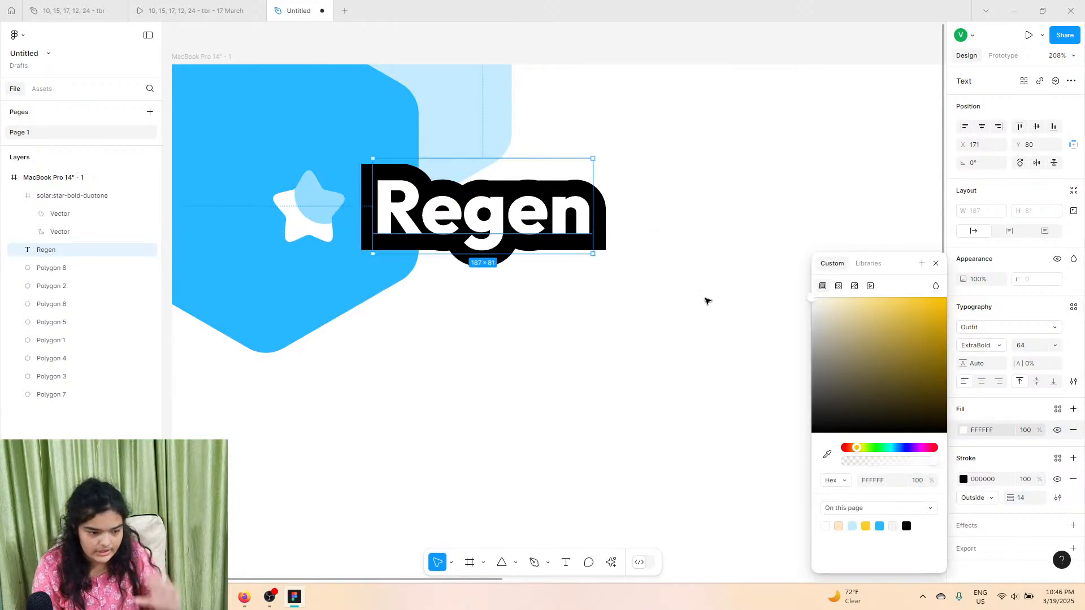
pyautogui.hotkey('ctrl', 'z')
# Step: Recolour the Regen text's outside stroke white, FFFFFF
pyautogui.click(963, 480)
pyautogui.moveTo(917, 393); pyautogui.dragTo(523, 186)
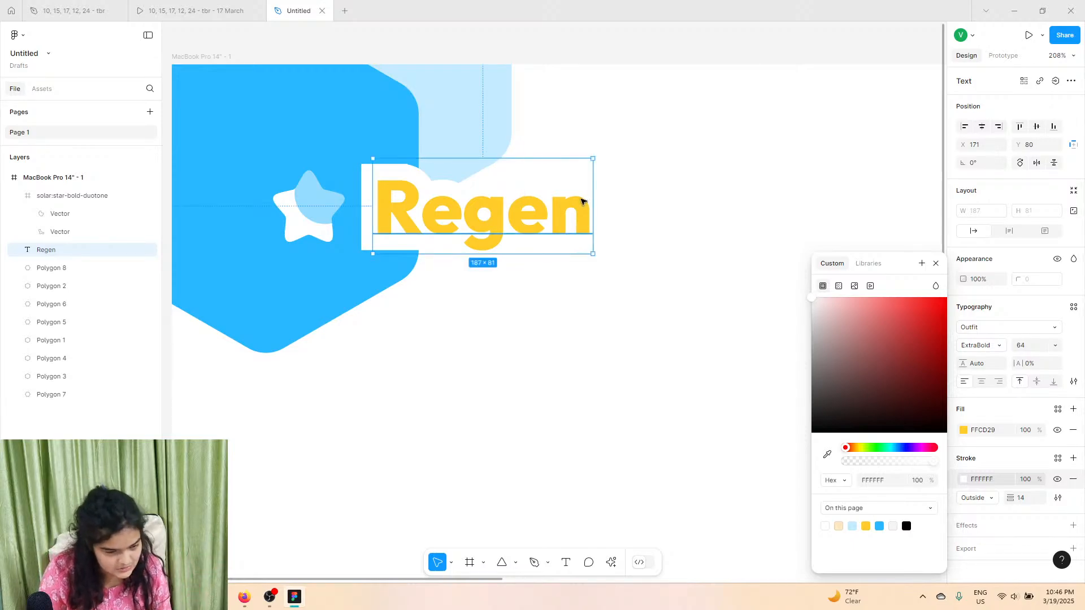
pyautogui.click(522, 140)
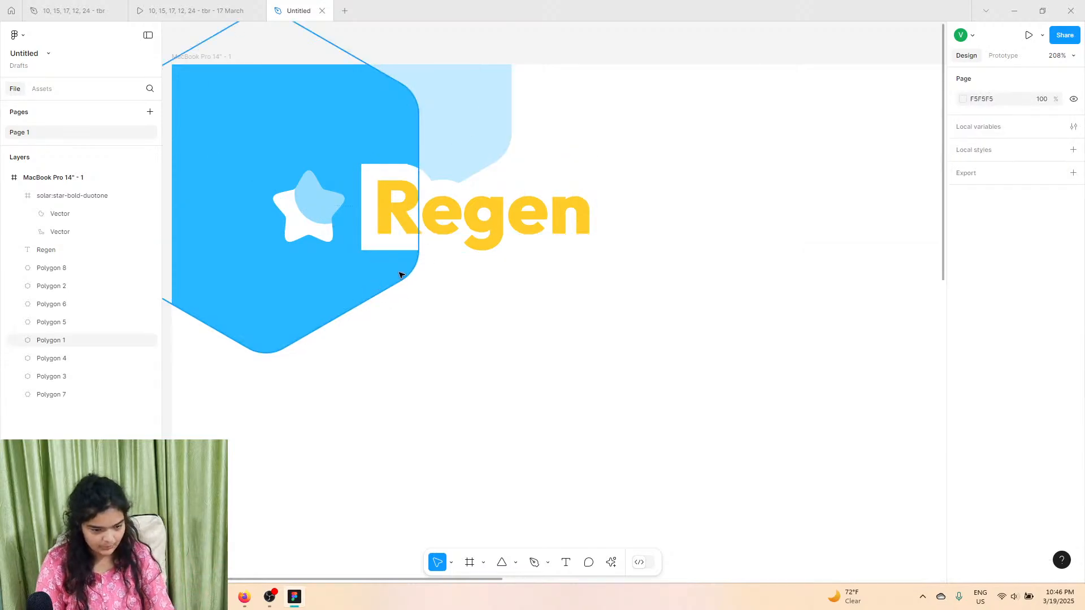
pyautogui.click(529, 249)
pyautogui.click(620, 216)
# Step: Add a drop shadow to the Regen text with a Y offset of 0 and a blur of about 38.4
pyautogui.scroll(-5, 620, 215)
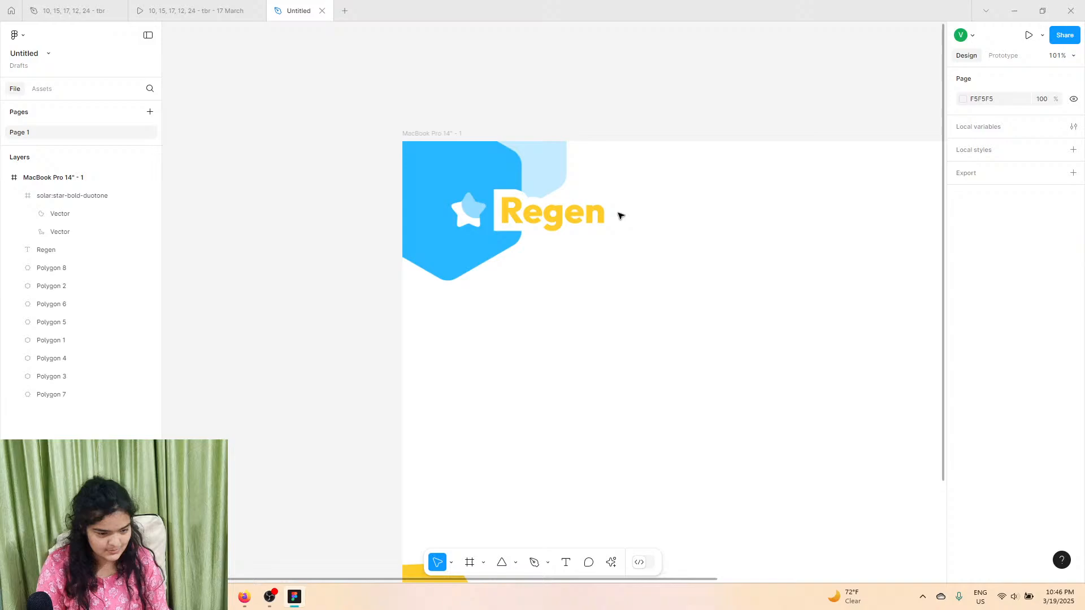
pyautogui.click(572, 233)
pyautogui.click(1072, 526)
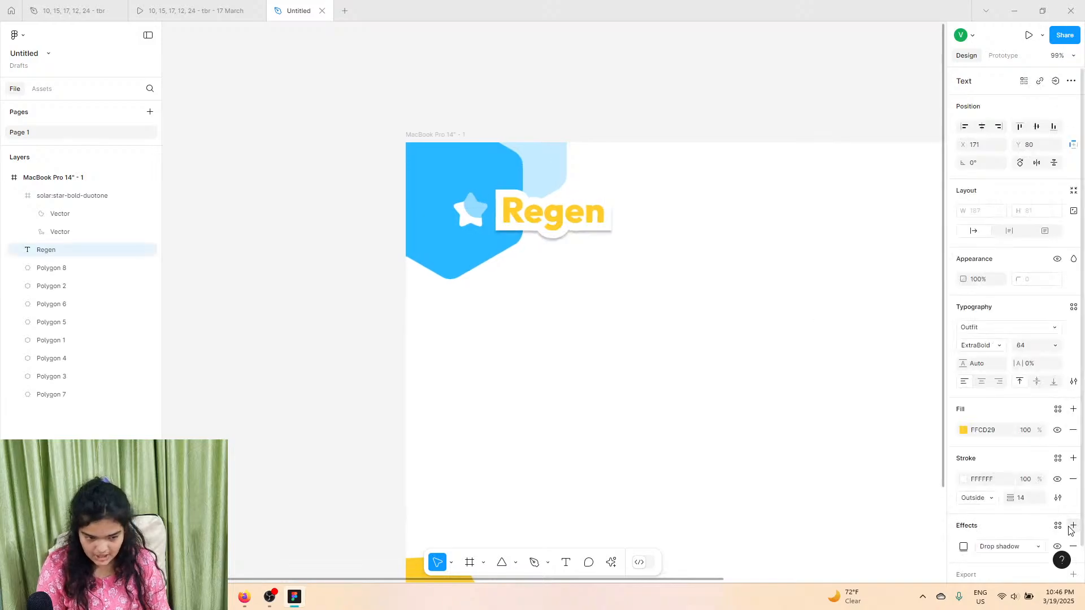
pyautogui.scroll(3, 537, 217)
pyautogui.click(964, 546)
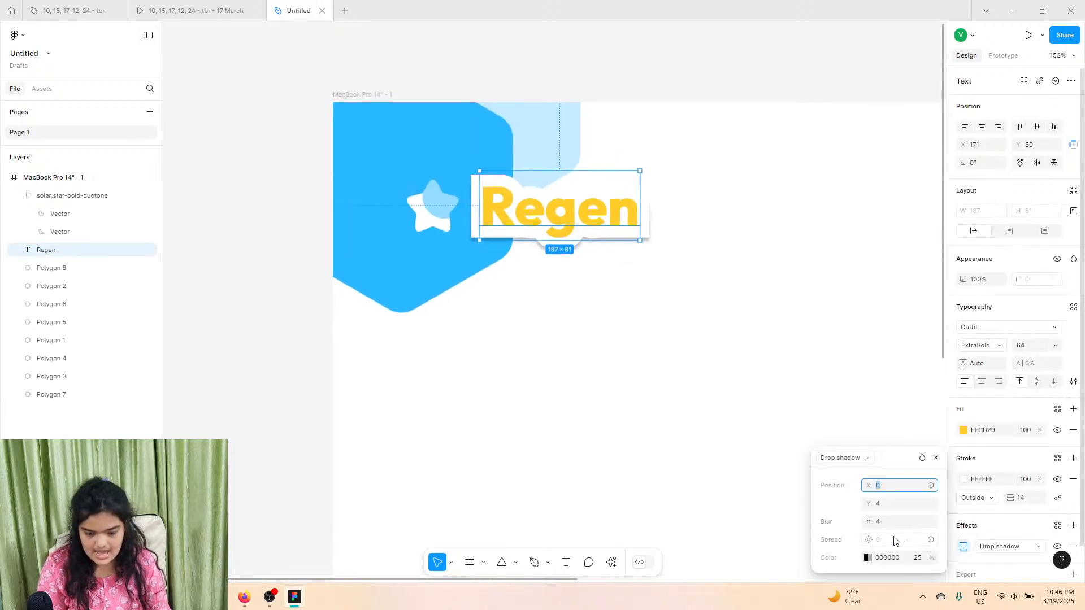
pyautogui.click(888, 508)
pyautogui.write('0')
pyautogui.press('Return')
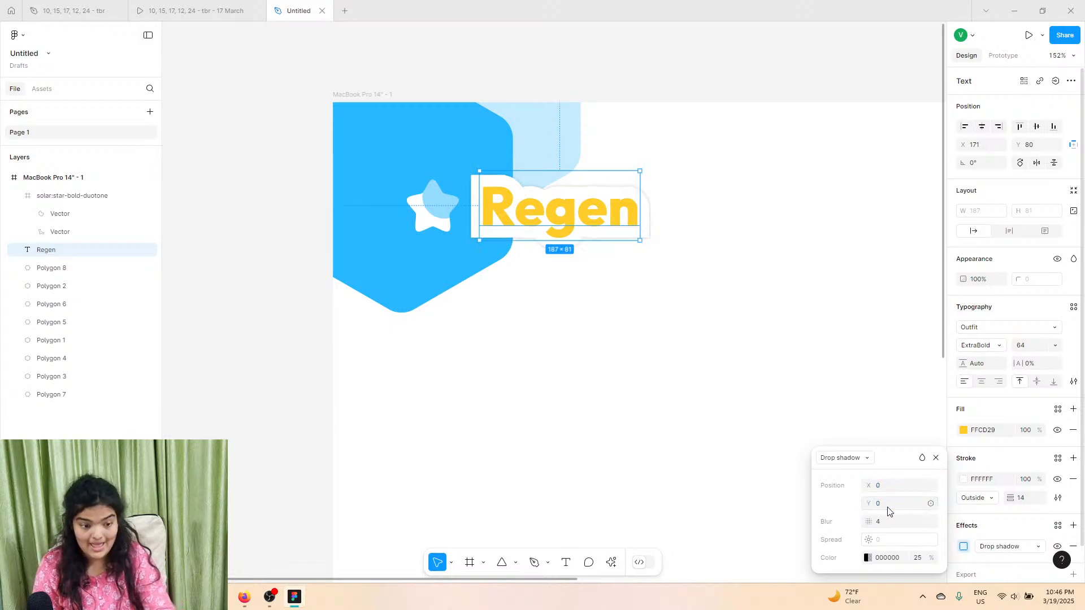
pyautogui.moveTo(870, 522); pyautogui.dragTo(1074, 528)
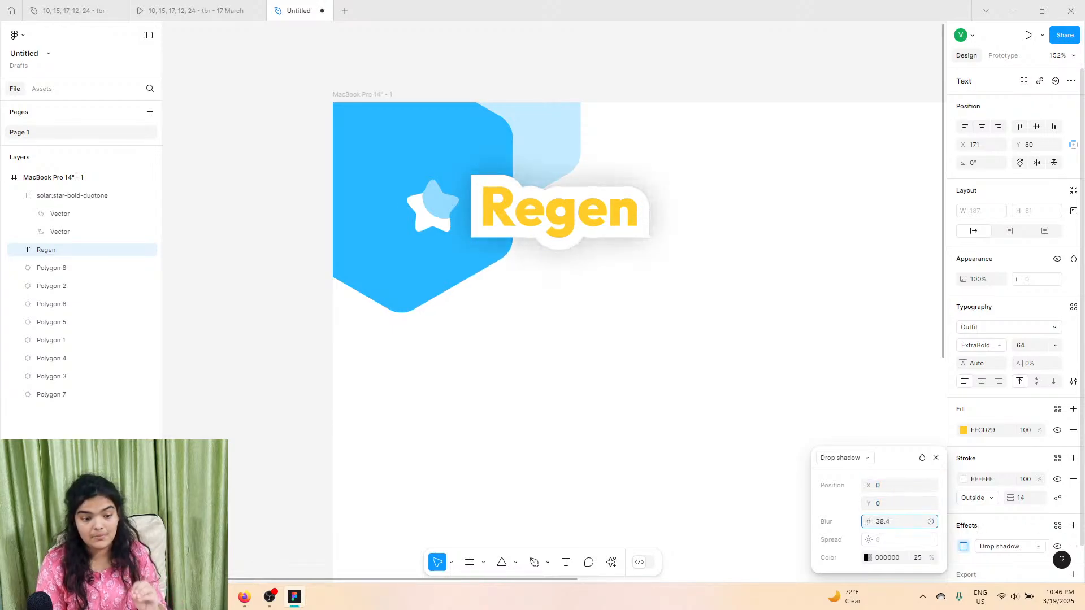
# Step: Add a drop shadow to the star icon and open the shadow's effect settings
pyautogui.click(417, 213)
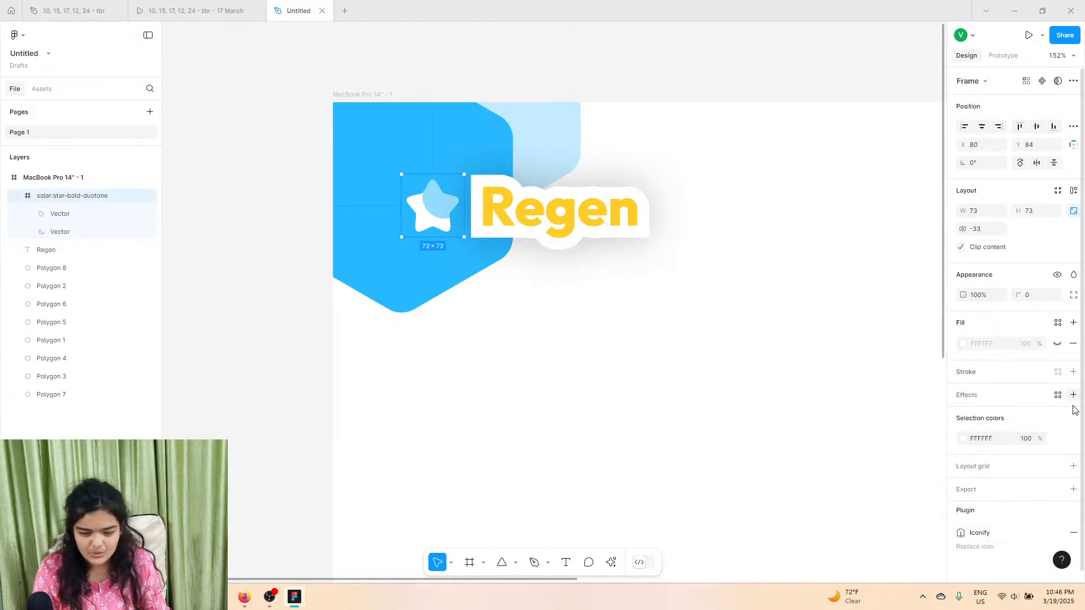
pyautogui.click(1073, 467)
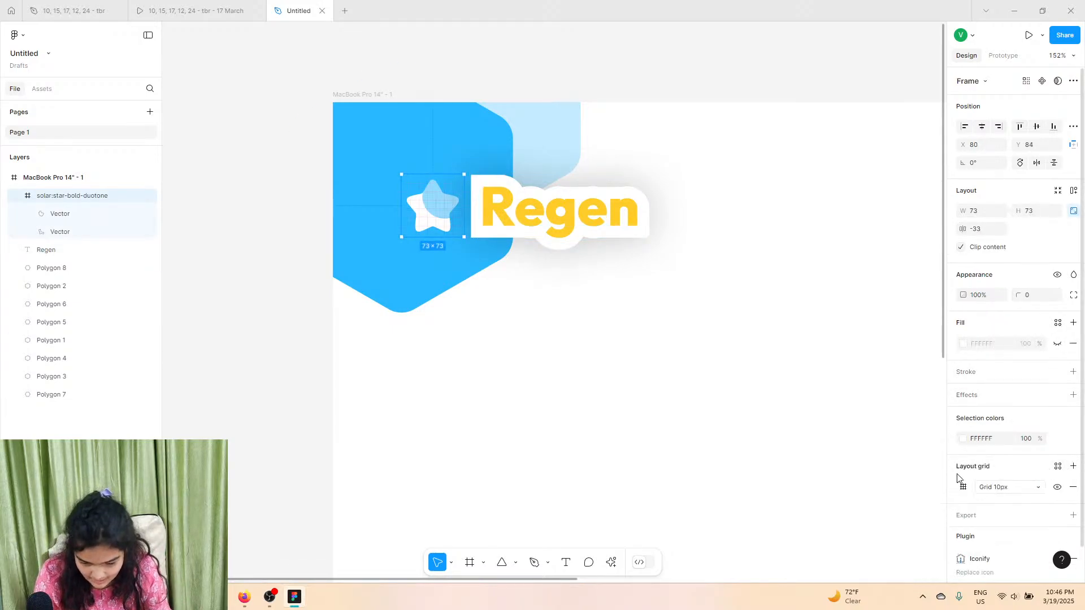
pyautogui.click(1073, 487)
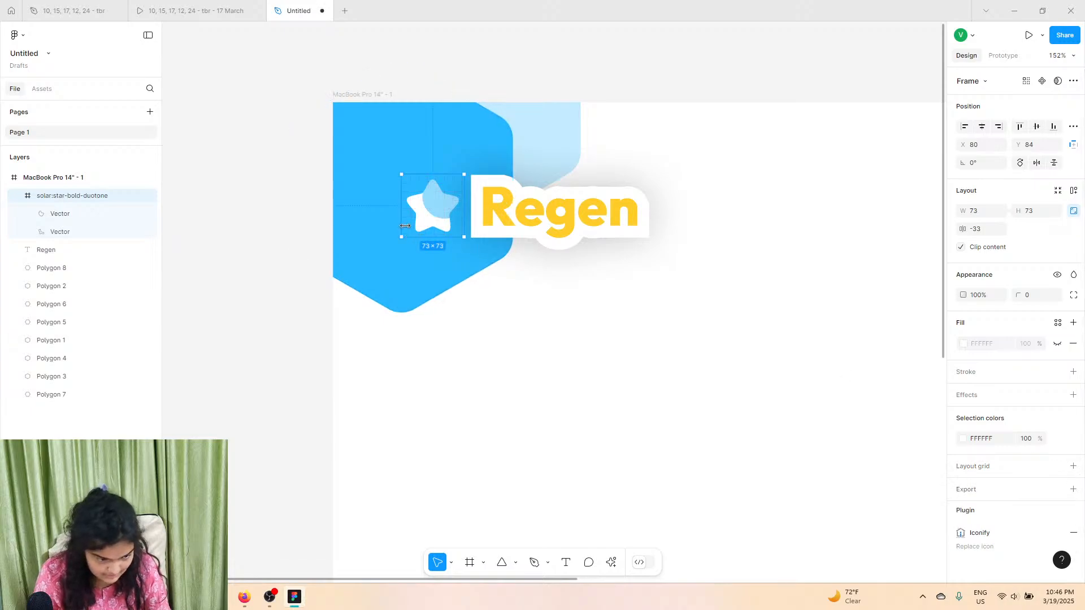
pyautogui.scroll(5, 410, 222)
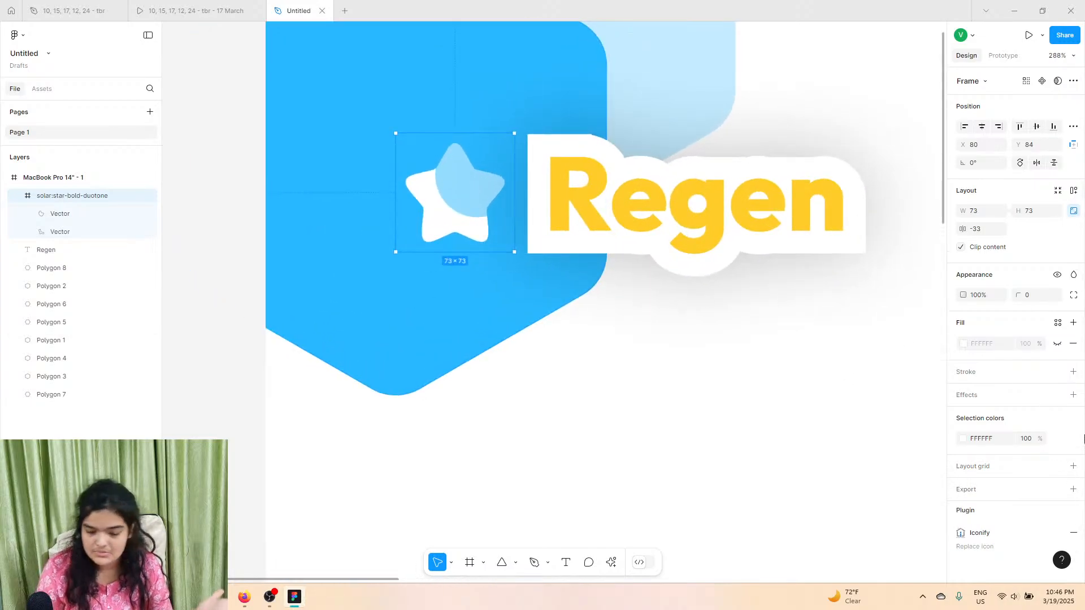
pyautogui.click(1073, 395)
pyautogui.click(965, 418)
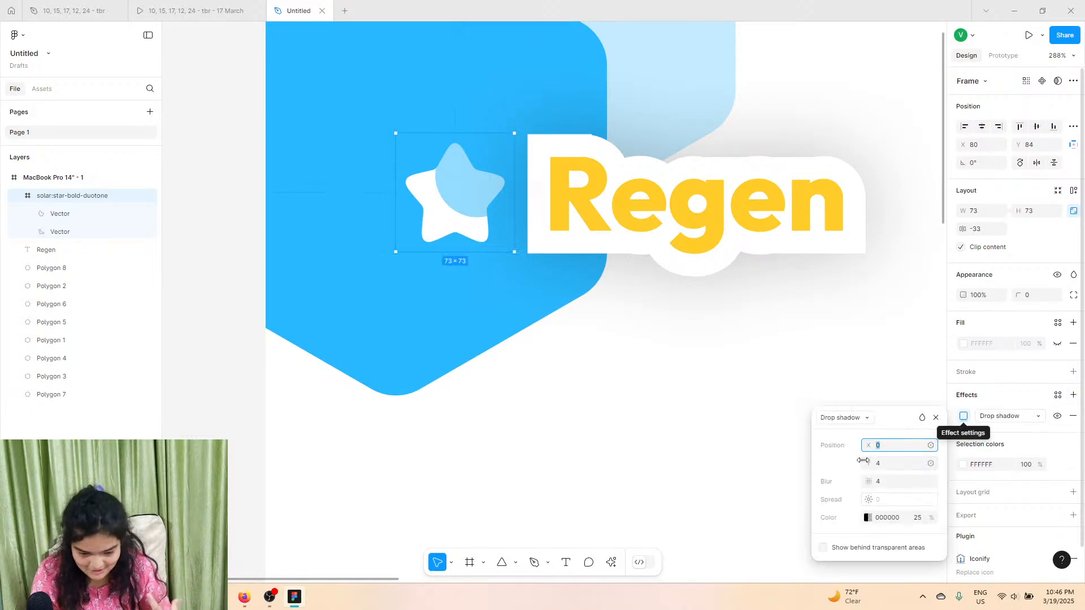
# Step: Set the star shadow's Y offset to 0, show it behind transparent areas and raise its blur above 12.9
pyautogui.click(889, 467)
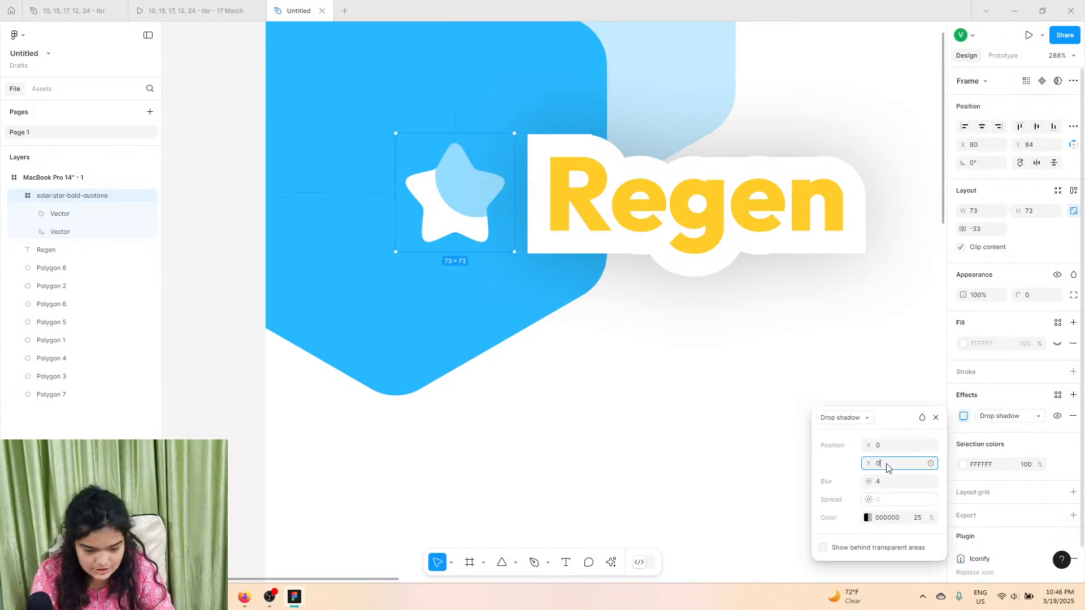
pyautogui.press('Tab')
pyautogui.write('12.9')
pyautogui.press('Return')
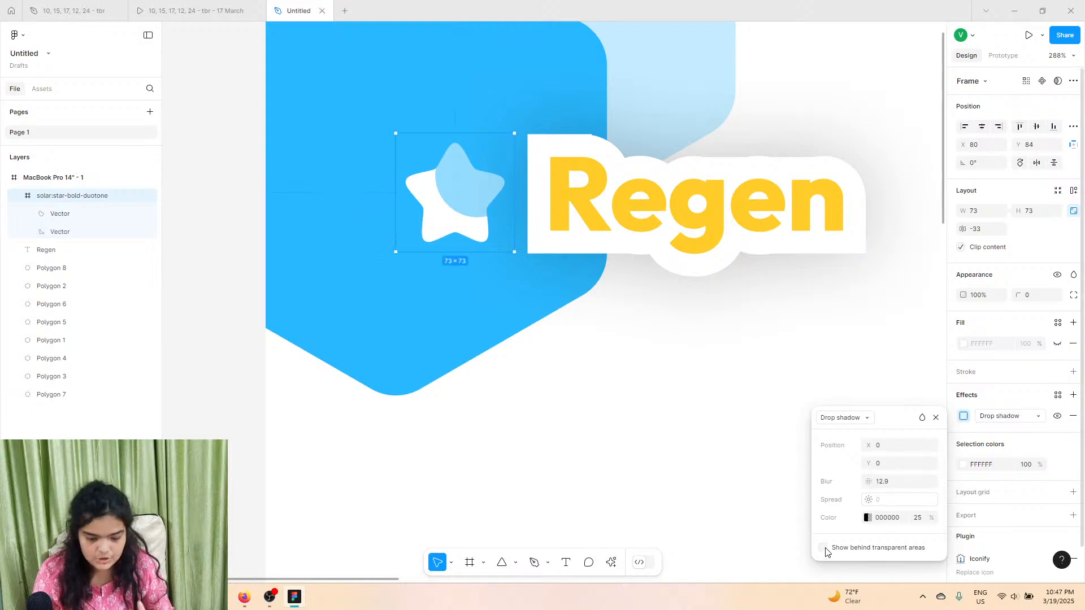
pyautogui.click(824, 549)
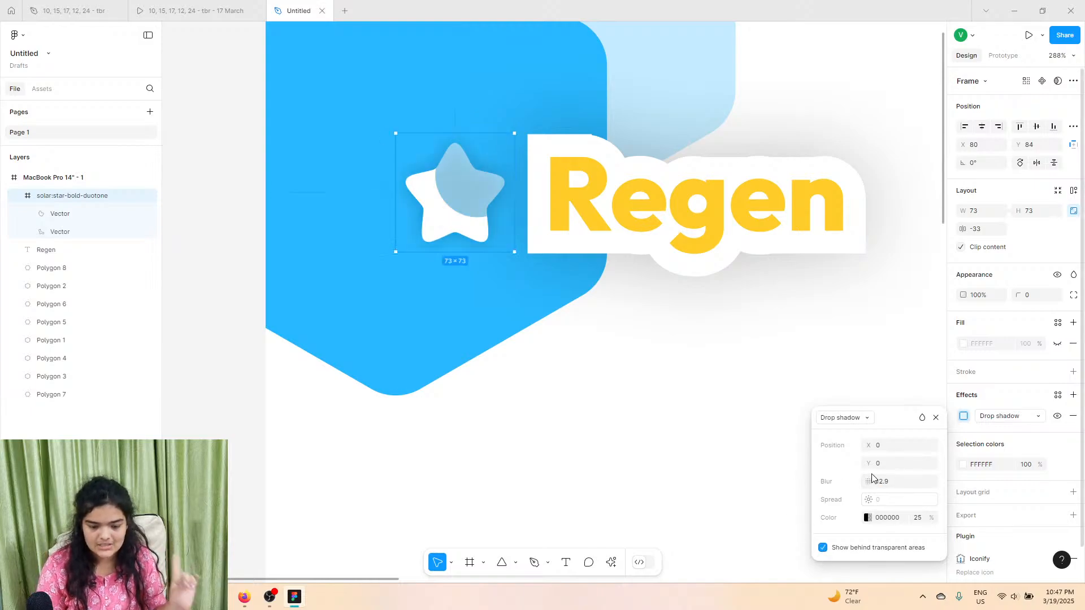
pyautogui.moveTo(872, 479); pyautogui.dragTo(1083, 504)
pyautogui.click(820, 356)
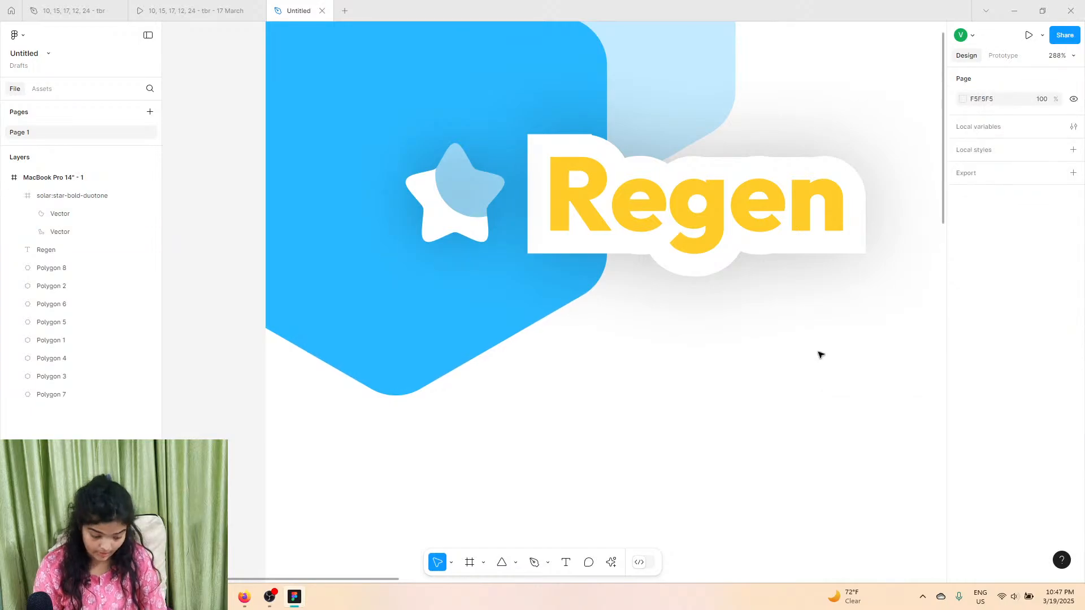
# Step: Copy the "Personalized Learning Made Easy" heading from the reference file's 17 March page and return to the Untitled file
pyautogui.scroll(-5, 821, 355)
pyautogui.hscroll(4, 821, 355)
pyautogui.scroll(-5, 820, 355)
pyautogui.hscroll(5, 821, 355)
pyautogui.scroll(-3, 820, 355)
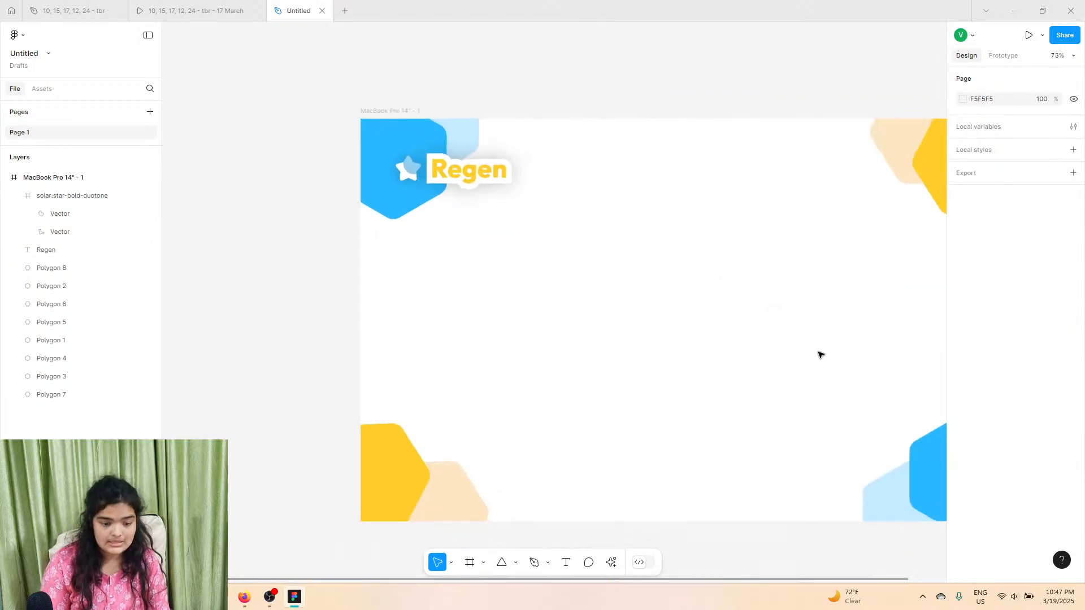
pyautogui.hscroll(2, 820, 355)
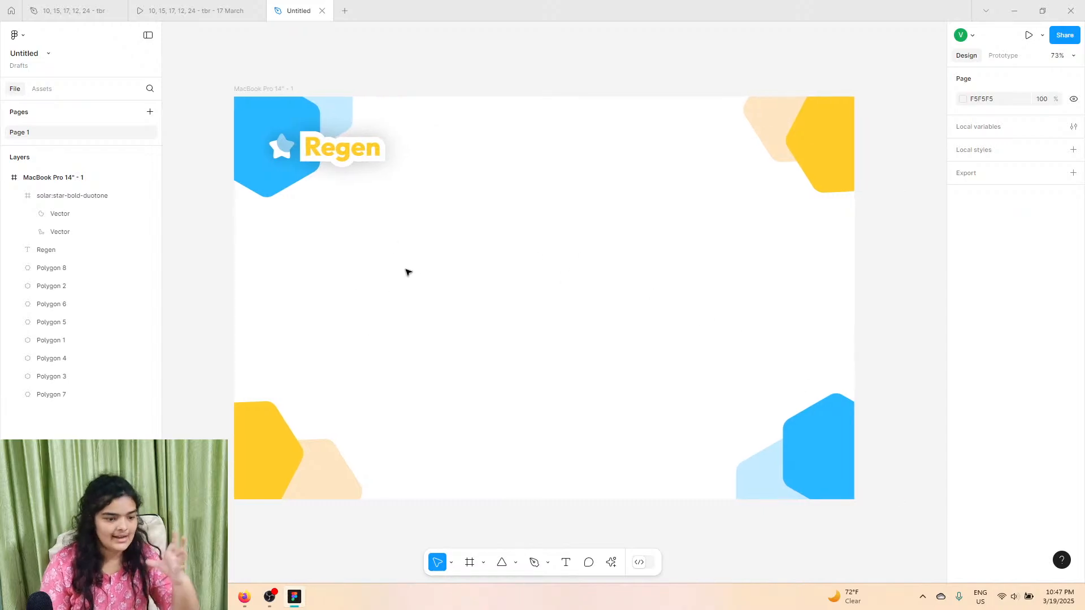
pyautogui.click(195, 11)
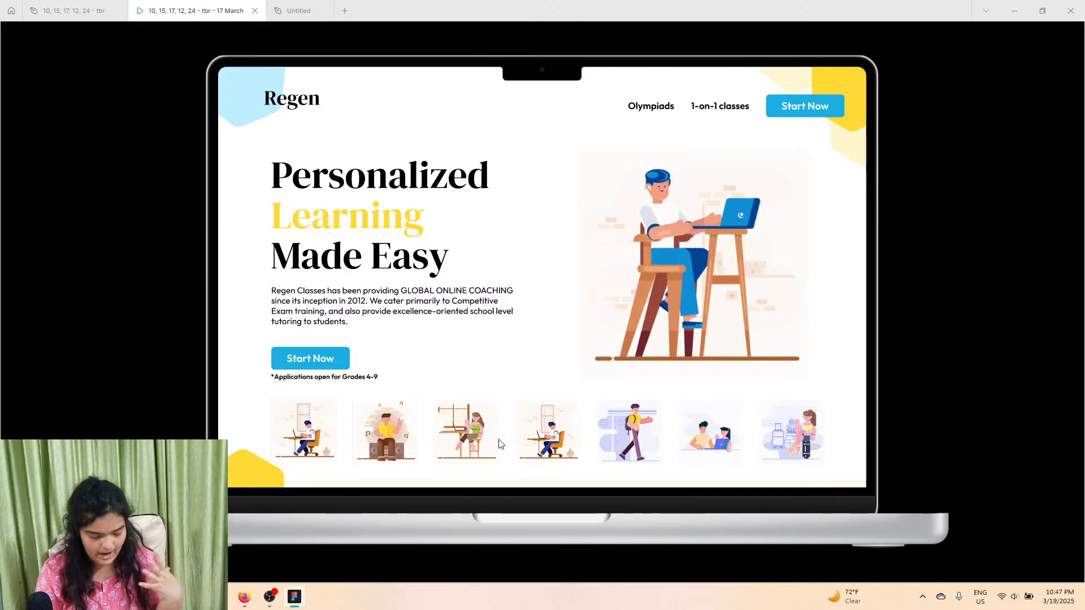
pyautogui.click(92, 7)
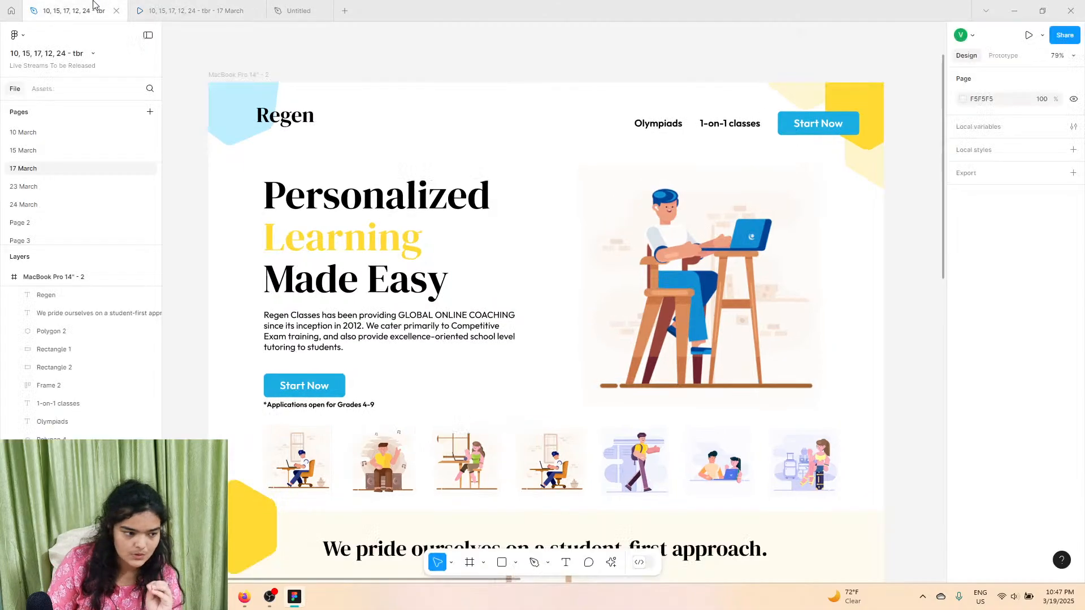
pyautogui.doubleClick(349, 241)
pyautogui.click(326, 5)
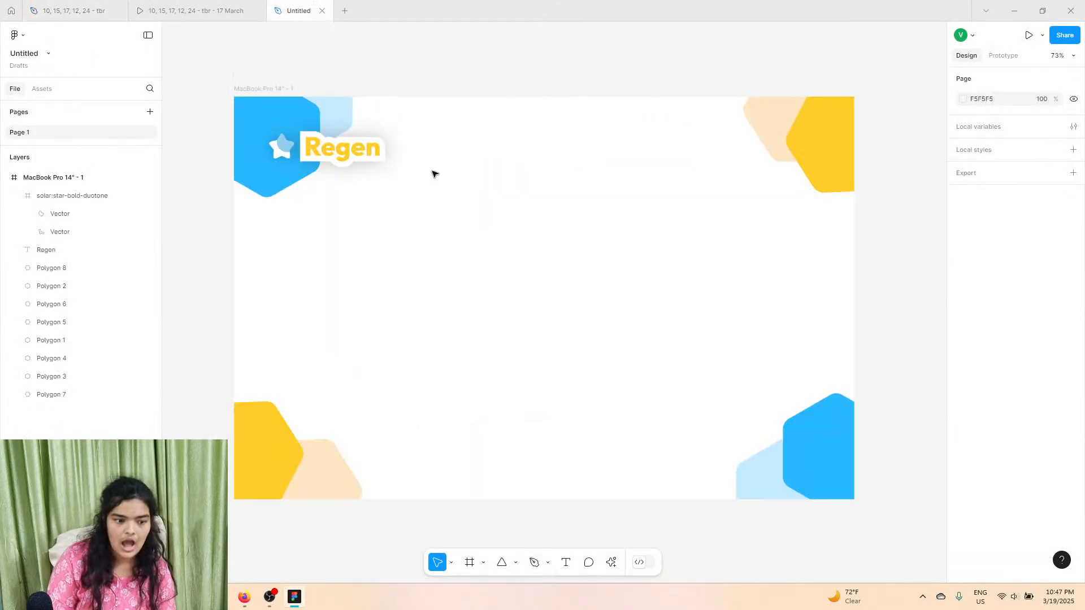
# Step: Paste the heading into the MacBook Pro 14" frame and place it below the Regen logo at about X 159, Y 250
pyautogui.hotkey('ctrl', 'v')
pyautogui.moveTo(522, 258); pyautogui.dragTo(347, 236)
pyautogui.scroll(5, 340, 234)
pyautogui.click(321, 69)
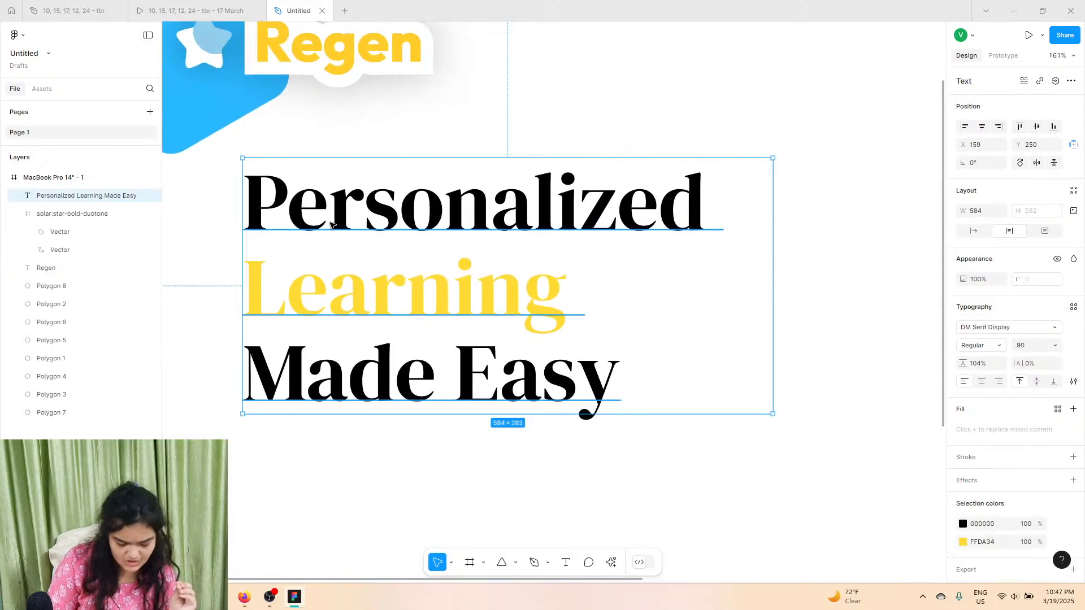
# Step: Examine the full Regen landing page in the reference file, then compare it with the pasted heading below the logo
pyautogui.click(195, 10)
pyautogui.click(106, 6)
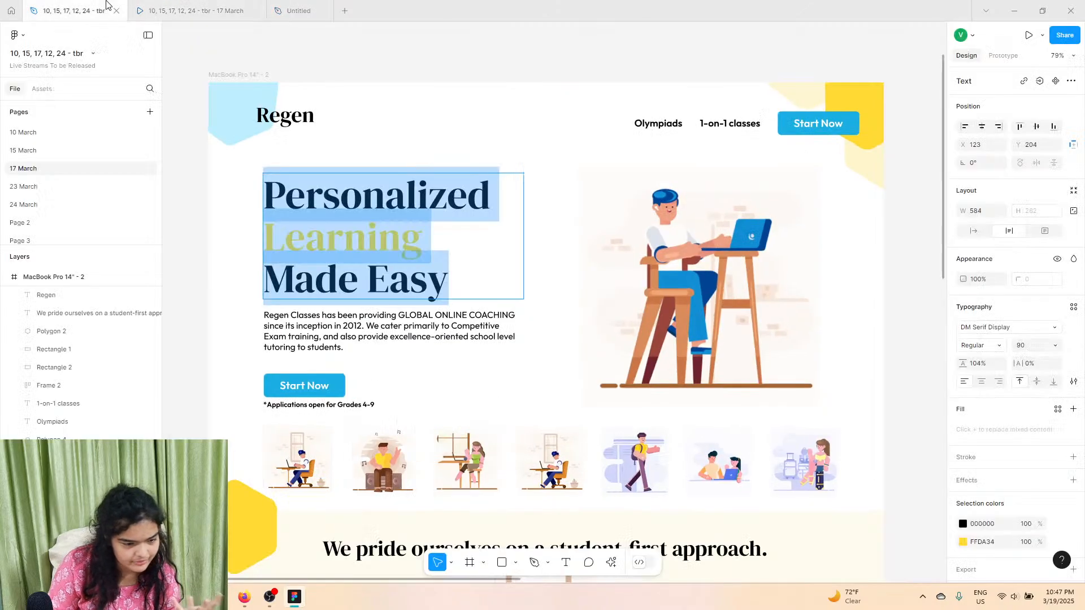
pyautogui.scroll(-5, 311, 286)
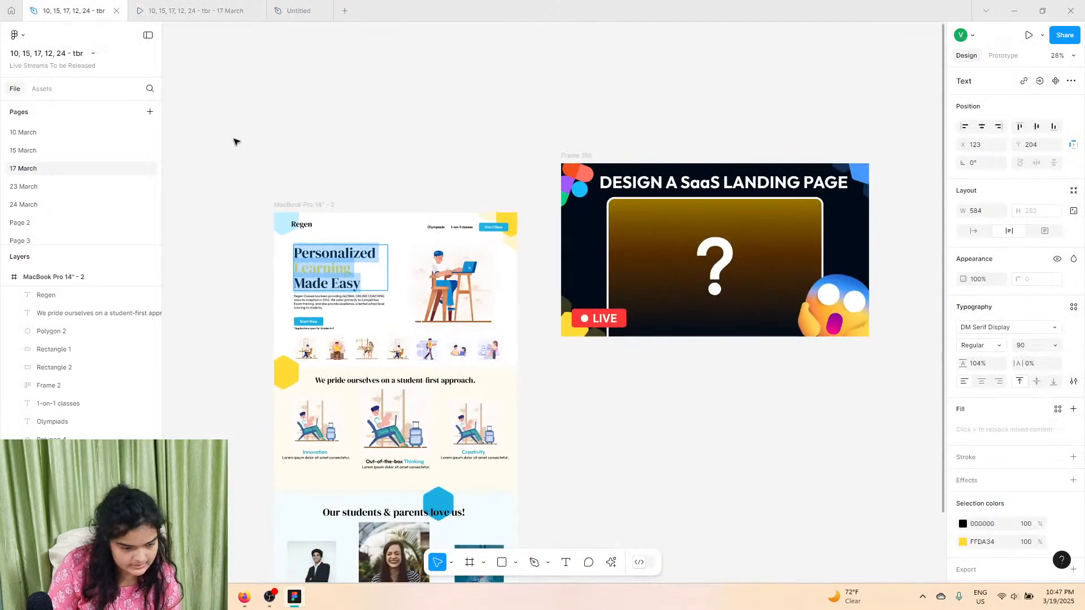
pyautogui.moveTo(235, 138); pyautogui.dragTo(517, 573)
pyautogui.click(300, 117)
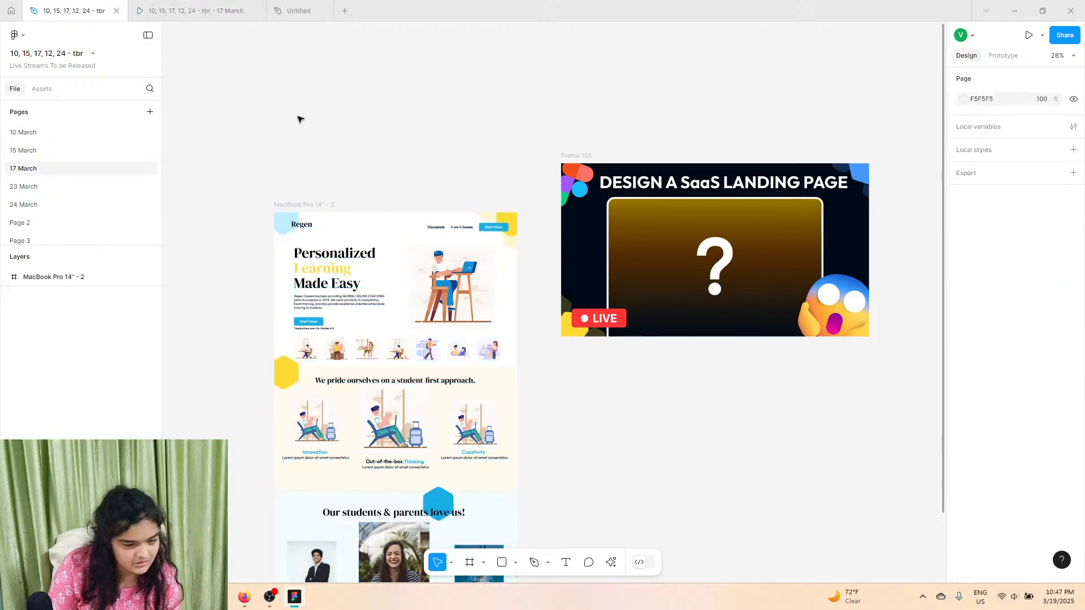
pyautogui.scroll(4, 285, 167)
pyautogui.click(297, 8)
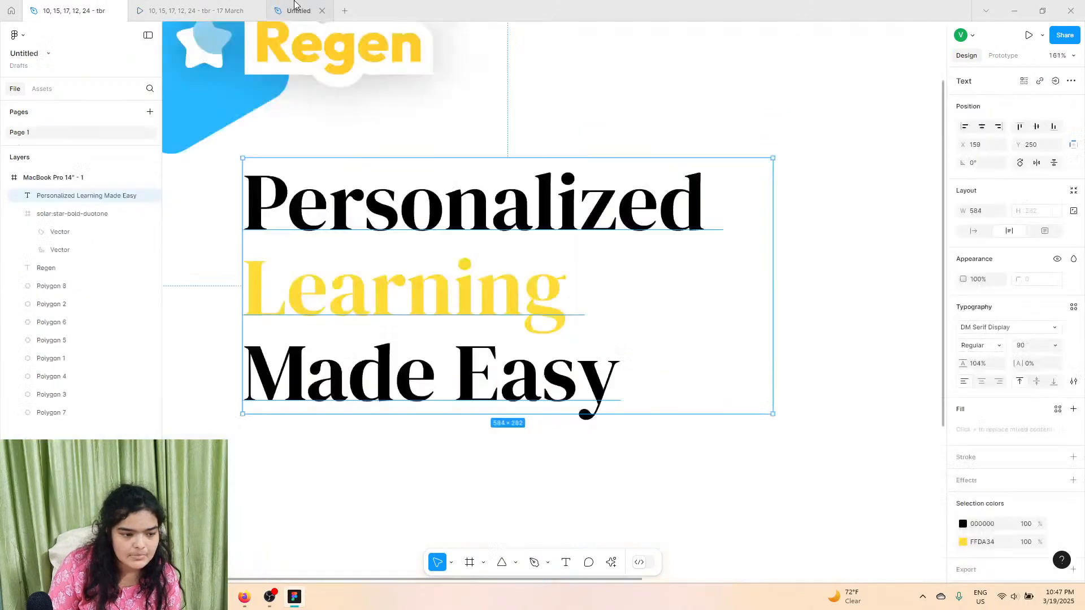
pyautogui.moveTo(391, 180); pyautogui.dragTo(379, 180)
pyautogui.scroll(-2, 378, 179)
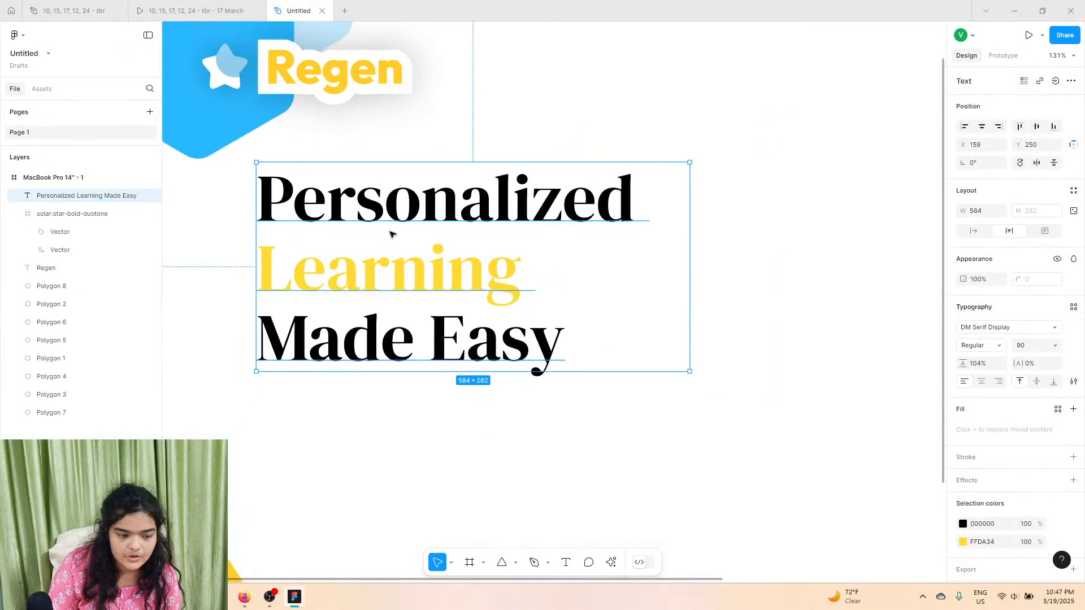
pyautogui.scroll(2, 385, 229)
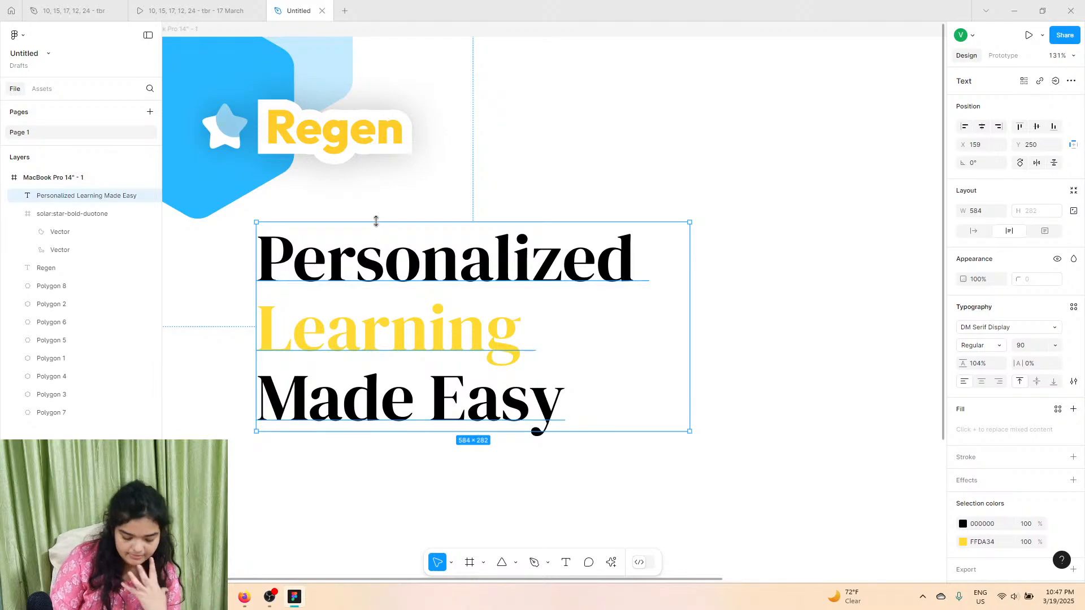
# Step: Undo the recent changes to the pasted heading, including its move below the logo
pyautogui.click(963, 542)
pyautogui.click(618, 431)
pyautogui.hotkey('ctrl', 'z')
pyautogui.hotkey('ctrl', 'z')
pyautogui.hotkey('ctrl', 'z')
pyautogui.hotkey('ctrl', 'z')
pyautogui.hotkey('ctrl', 'z')
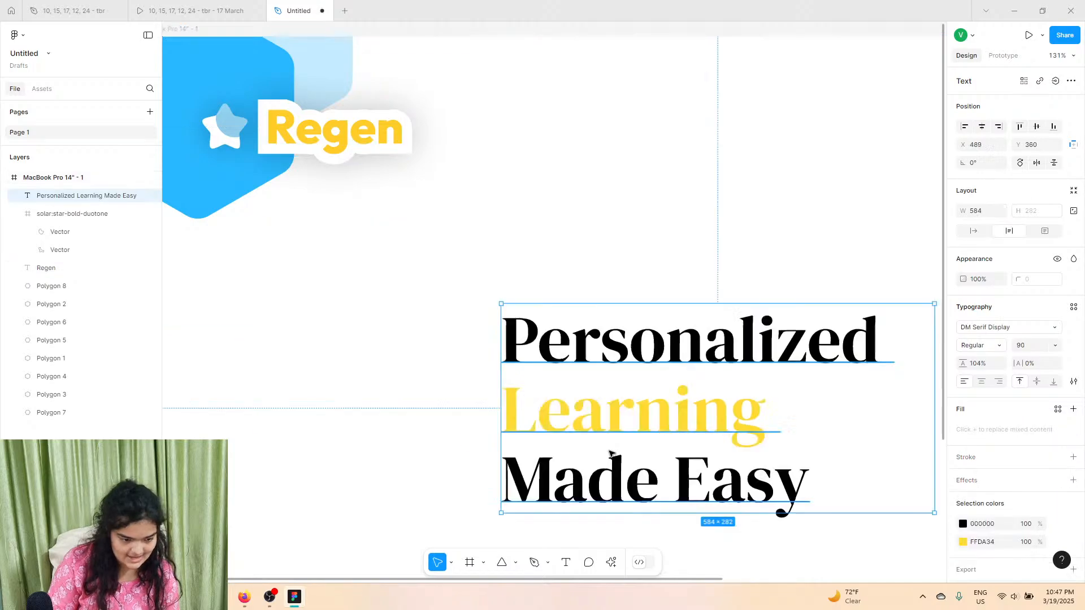
pyautogui.click(564, 564)
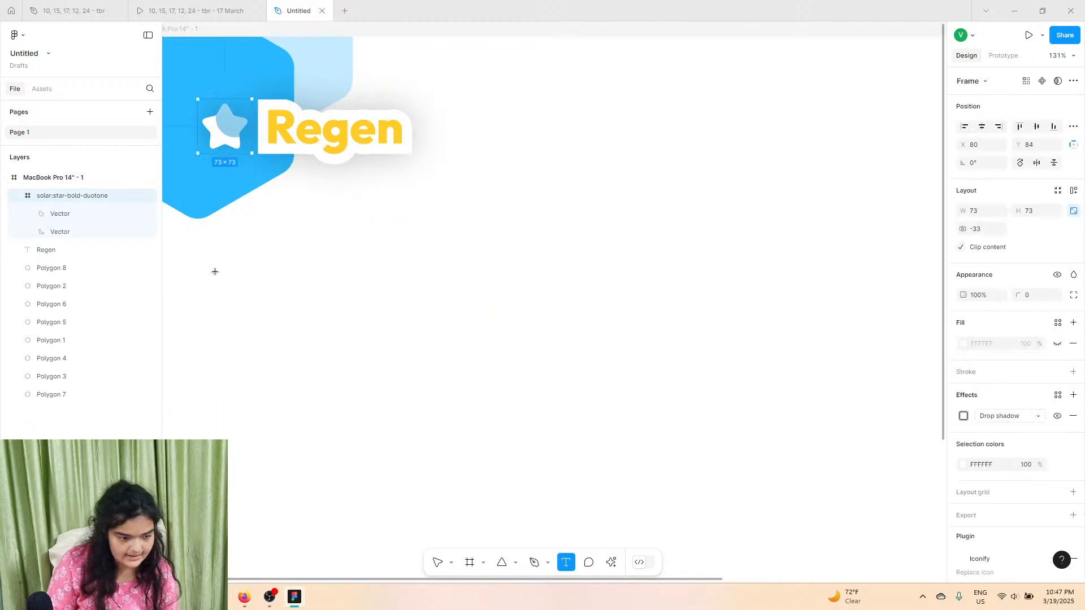
pyautogui.click(280, 249)
pyautogui.write('Per')
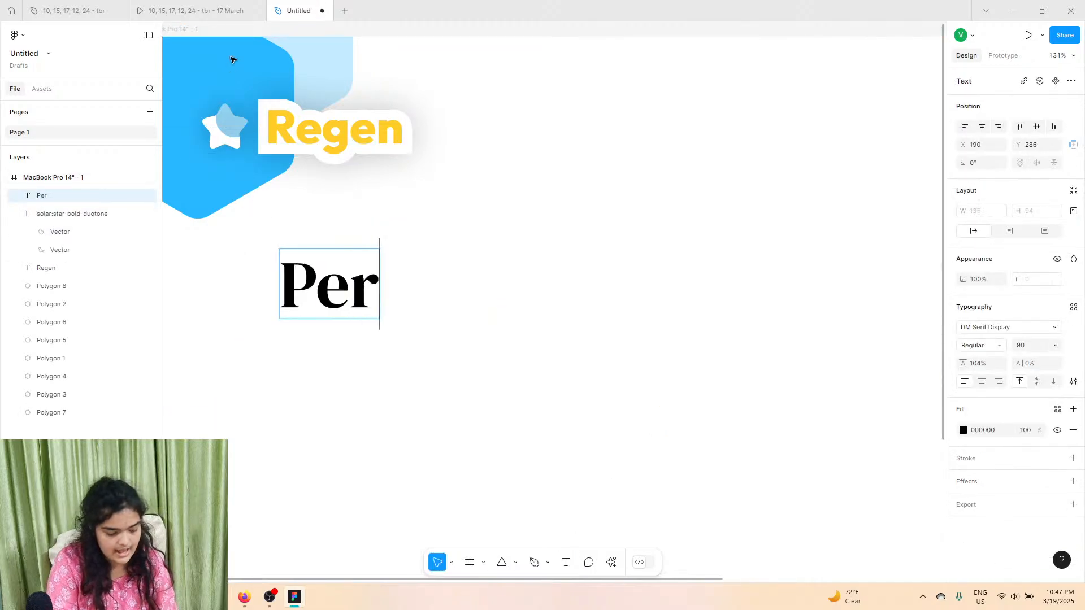
pyautogui.hotkey('ctrl', 'z')
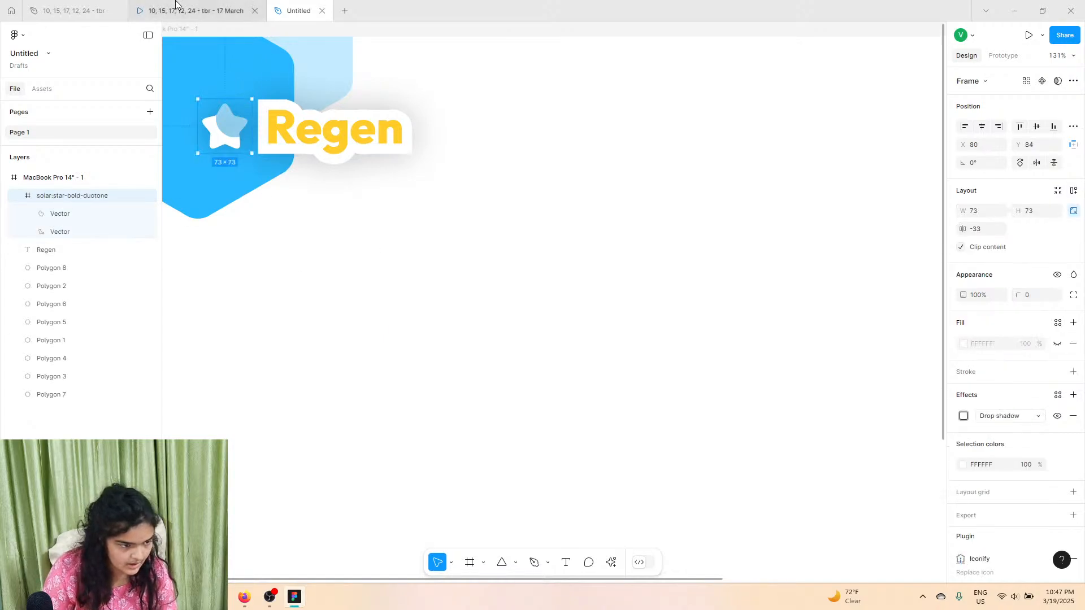
# Step: Check the reference prototype, then add the text "Personalized Learning Made Easy" in DM Serif Display at size 90 on the Untitled file's frame
pyautogui.click(195, 11)
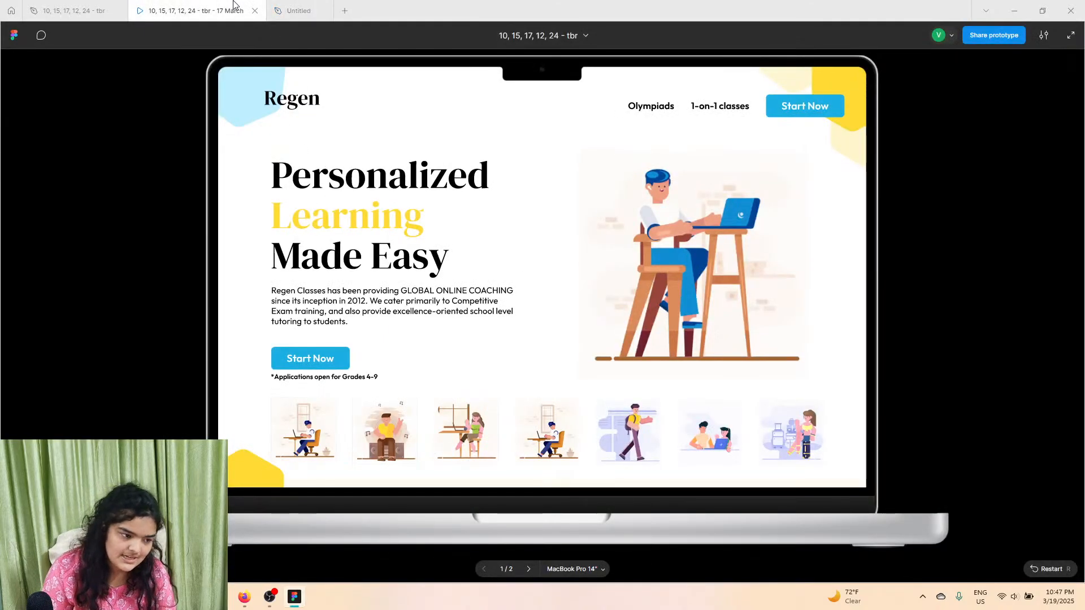
pyautogui.click(289, 8)
pyautogui.click(563, 556)
pyautogui.click(460, 426)
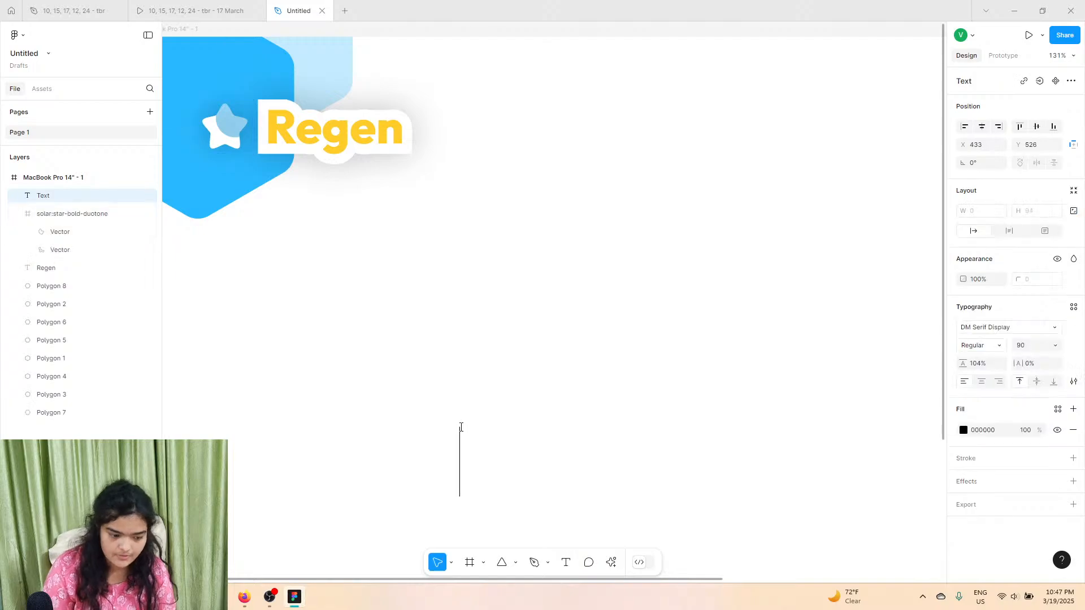
pyautogui.write('Perso')
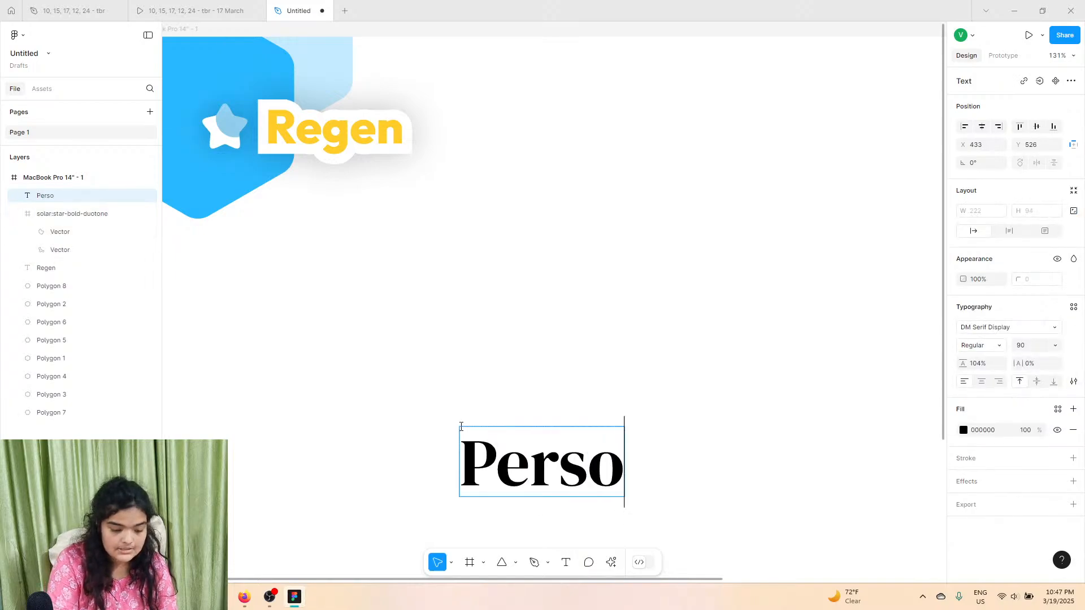
pyautogui.write('nalized')
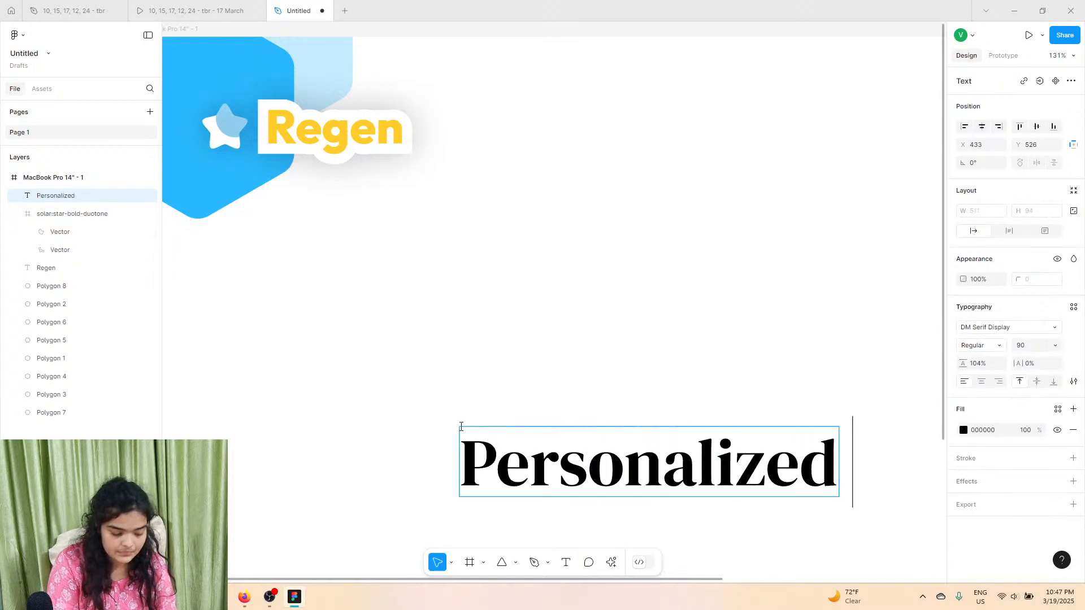
pyautogui.write(' Leanrning Ma')
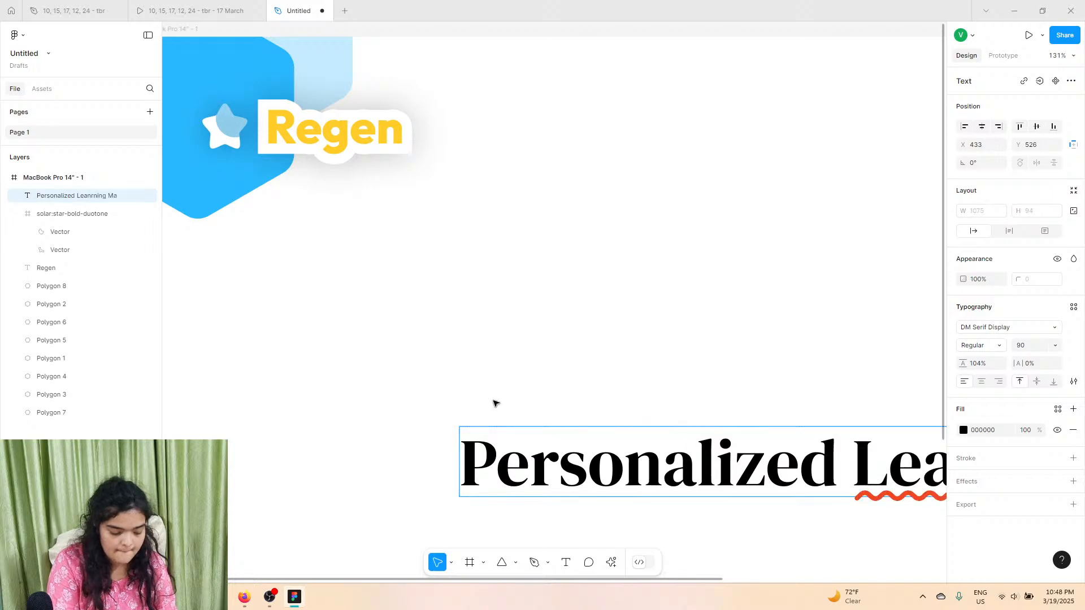
pyautogui.write('de Easy')
pyautogui.press('Escape')
pyautogui.hotkey('shift', '1')
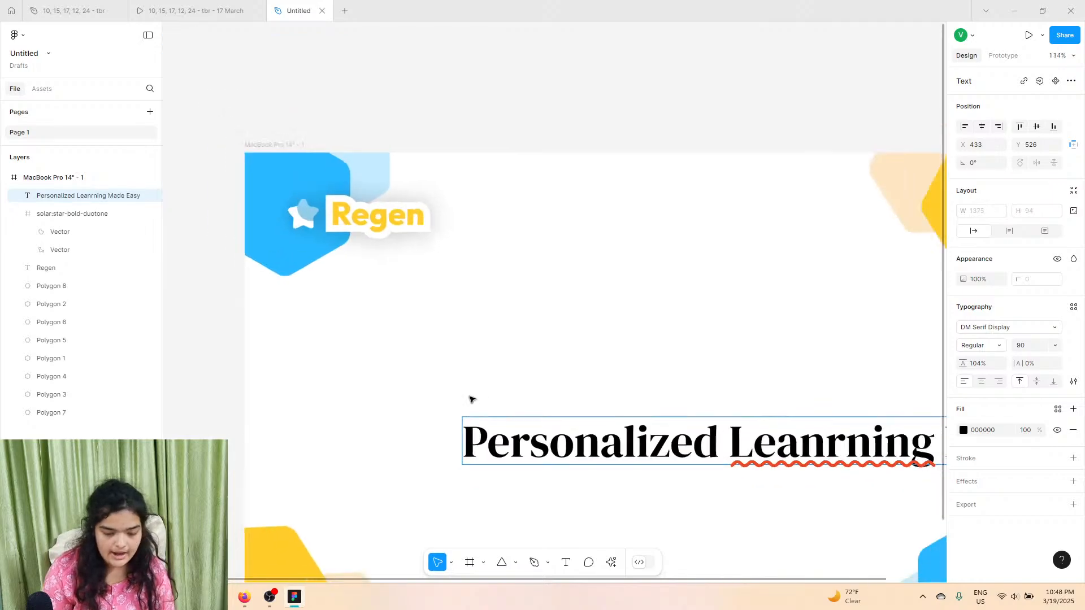
pyautogui.press('BackSpace')
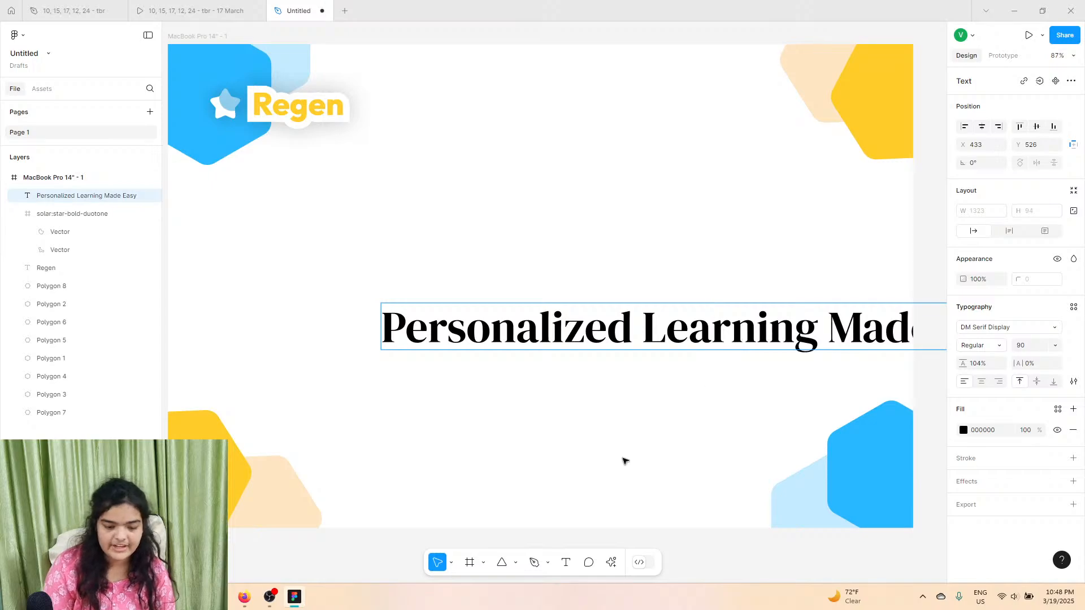
pyautogui.press('Escape')
# Step: Narrow the heading's text box to about 540 wide so the words wrap onto three lines
pyautogui.scroll(-4, 625, 460)
pyautogui.moveTo(838, 375); pyautogui.dragTo(638, 394)
pyautogui.click(648, 371)
pyautogui.click(634, 388)
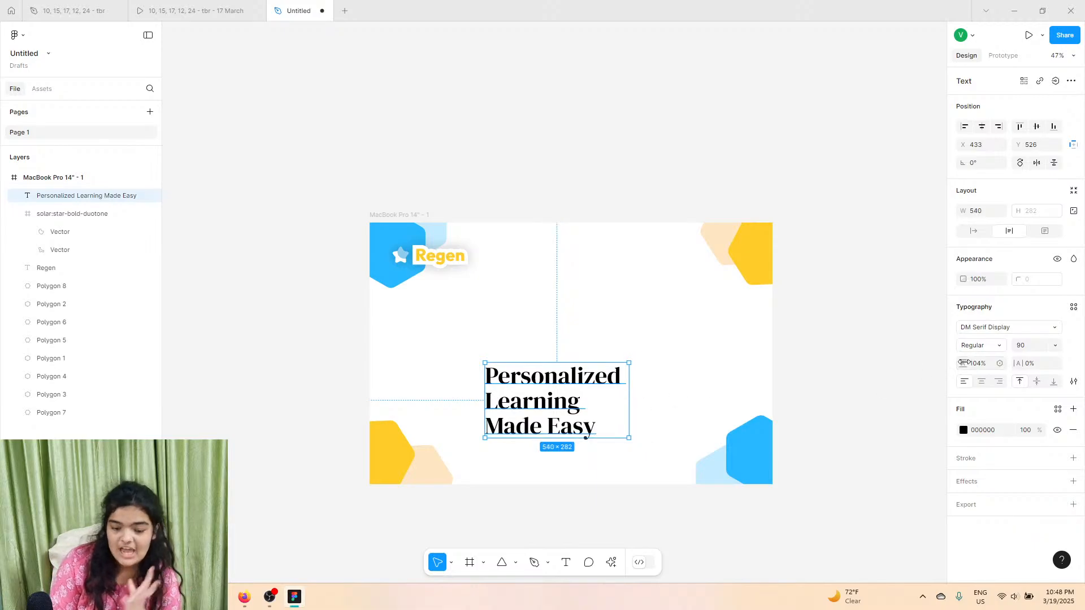
# Step: Set the heading's line height to 116% and move it below the Regen logo at about X 181, Y 258
pyautogui.moveTo(964, 363)
pyautogui.mouseDown()
pyautogui.moveTo(987, 363)
pyautogui.moveTo(923, 363)
pyautogui.moveTo(946, 367)
pyautogui.mouseUp()
pyautogui.moveTo(614, 400); pyautogui.dragTo(499, 326)
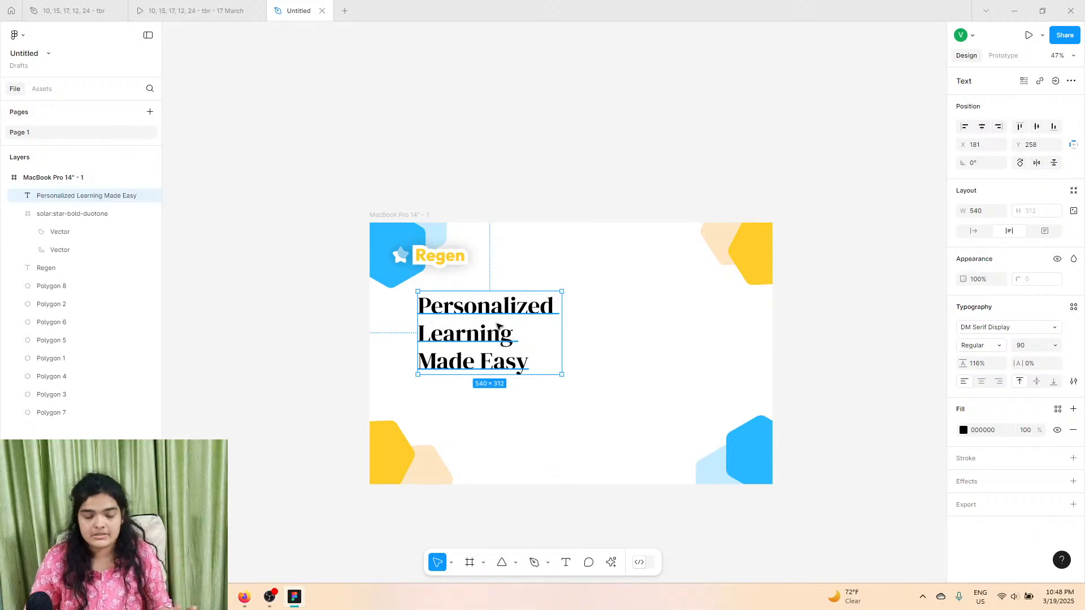
pyautogui.scroll(5, 430, 291)
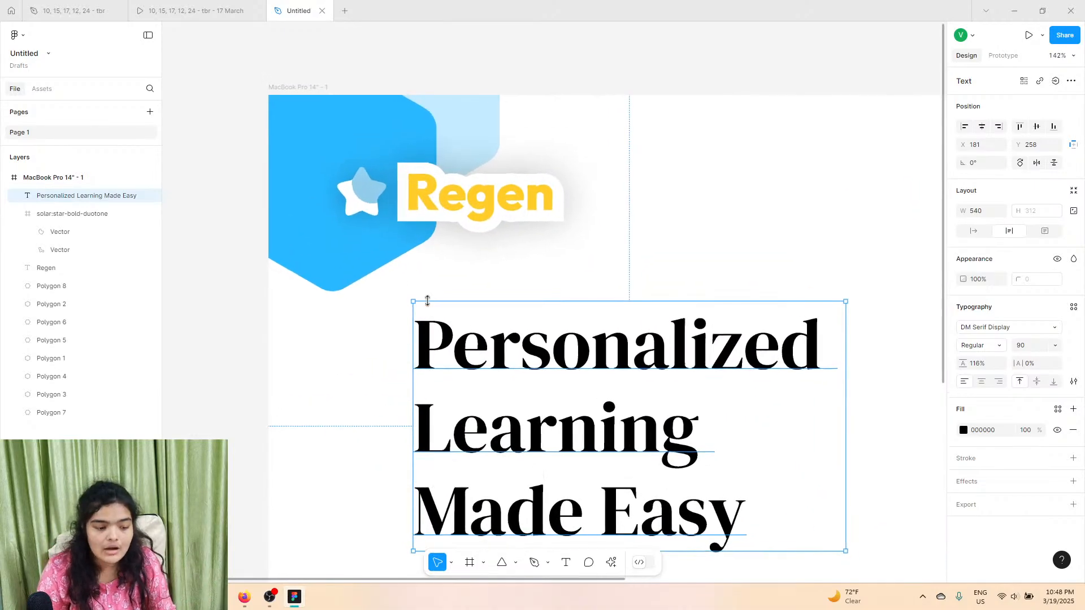
pyautogui.click(443, 165)
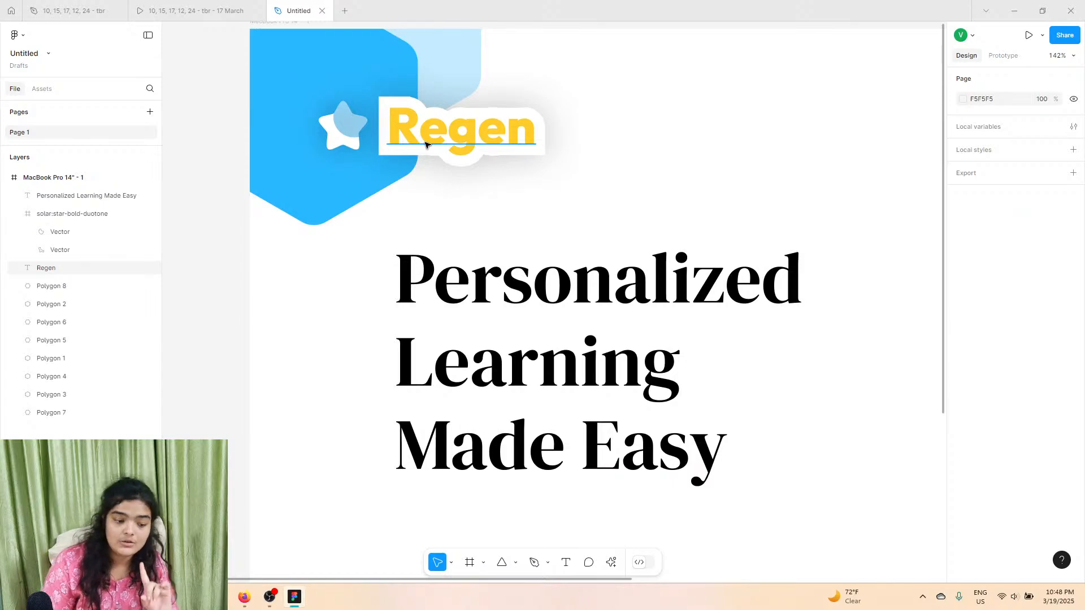
pyautogui.click(425, 145)
pyautogui.click(473, 311)
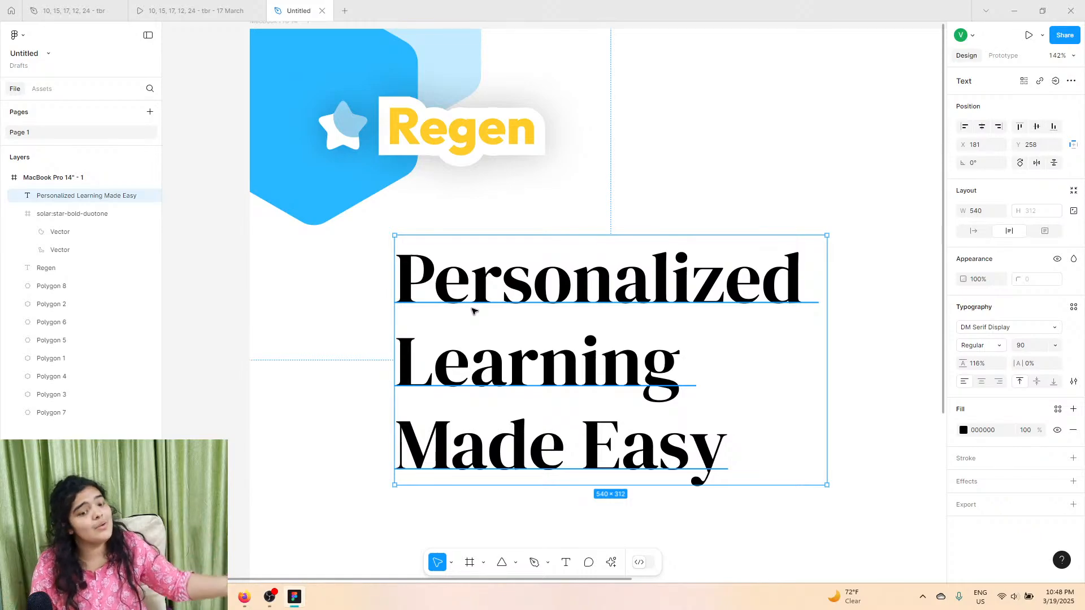
pyautogui.click(442, 143)
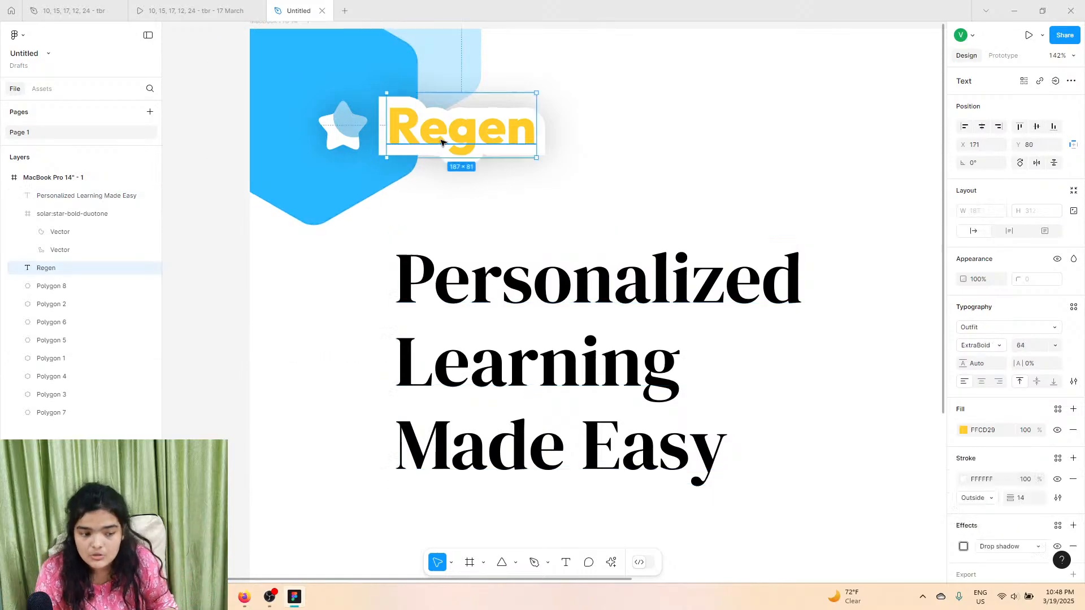
# Step: Recolour the word "Learning" in the heading with the page's yellow, FFCD29
pyautogui.click(542, 309)
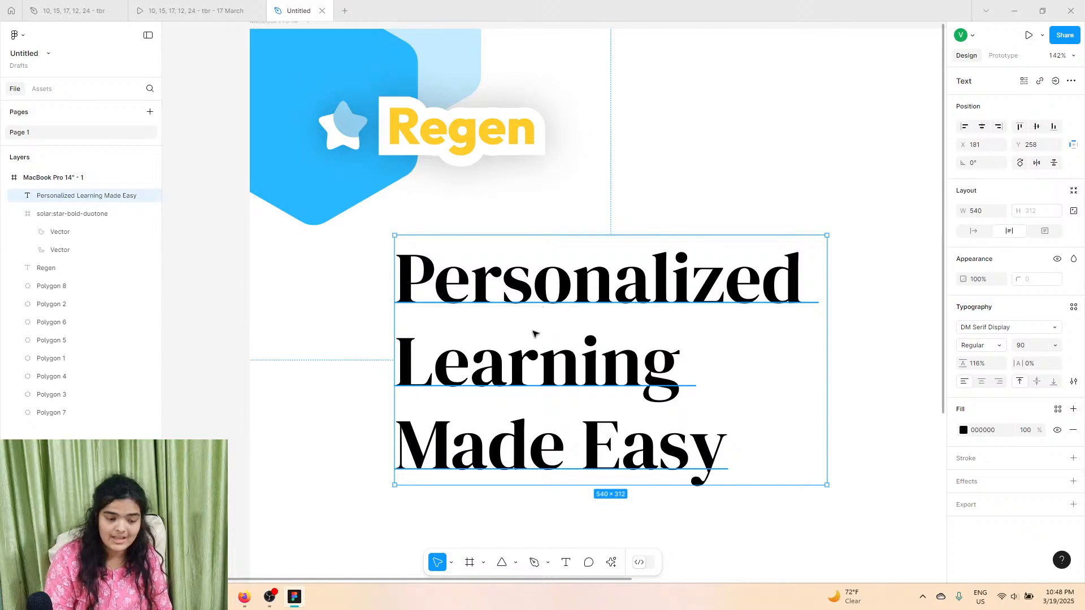
pyautogui.doubleClick(529, 349)
pyautogui.tripleClick(533, 381)
pyautogui.doubleClick(579, 374)
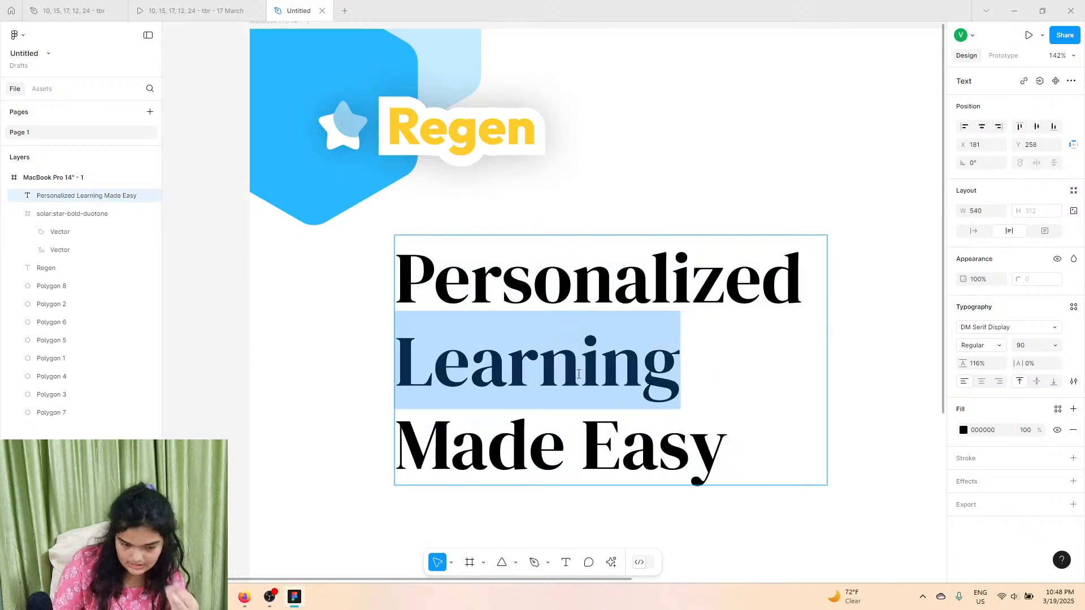
pyautogui.click(964, 430)
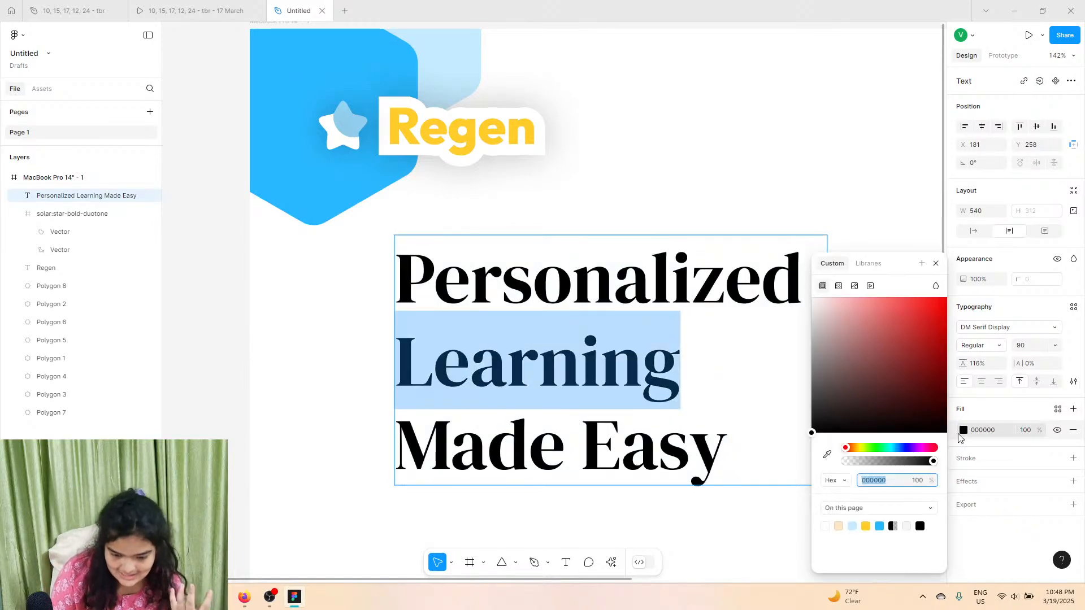
pyautogui.click(866, 526)
pyautogui.press('Escape')
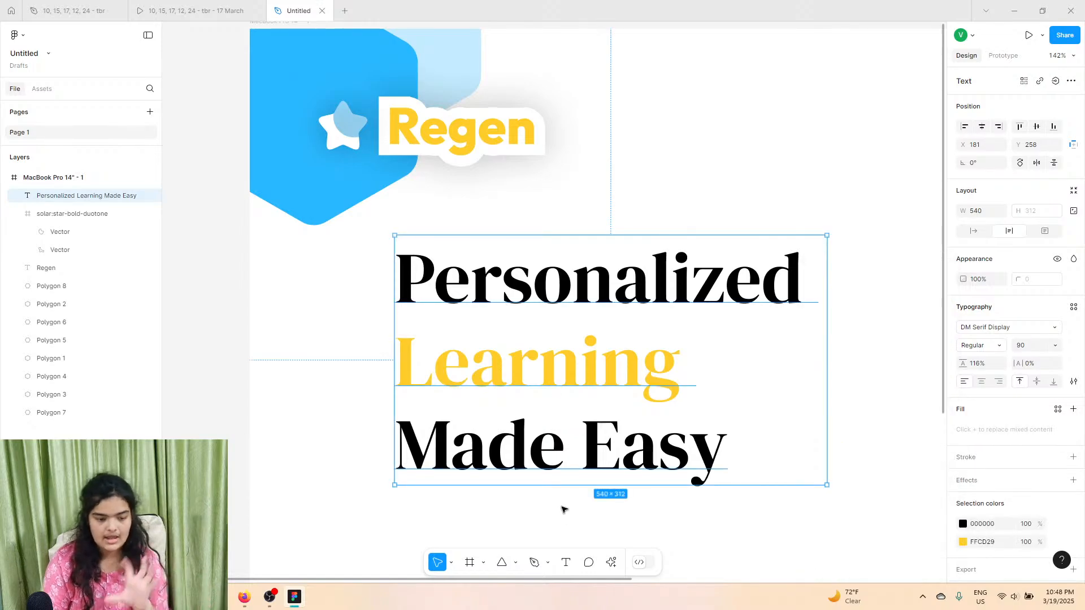
# Step: Shift the heading to about X 159, Y 246 and compare it with the reference prototype
pyautogui.scroll(-2, 584, 323)
pyautogui.moveTo(514, 325)
pyautogui.mouseDown()
pyautogui.moveTo(511, 302)
pyautogui.moveTo(497, 315)
pyautogui.mouseUp()
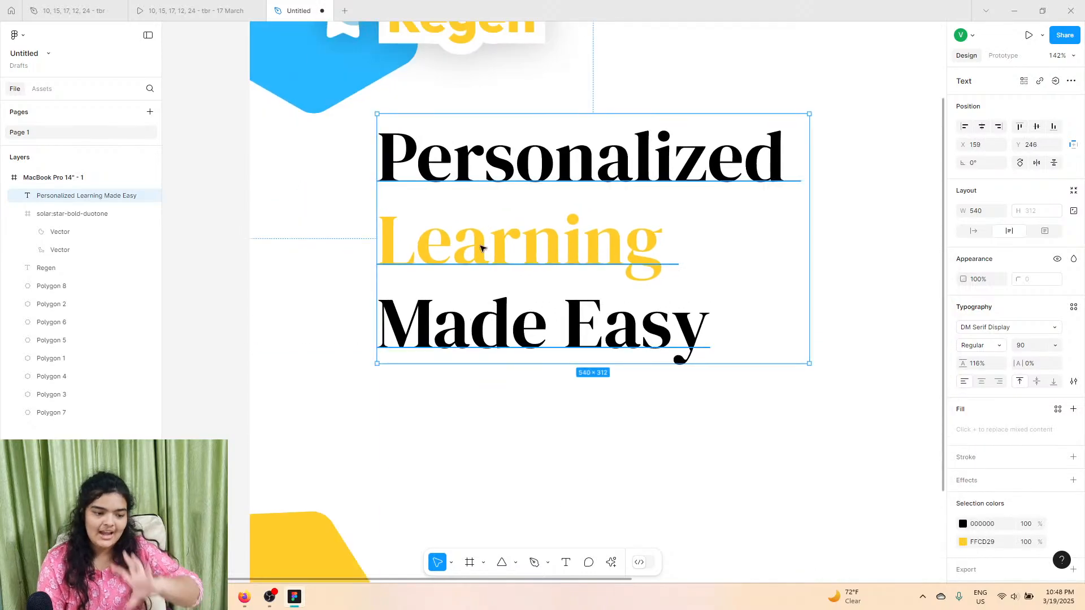
pyautogui.click(204, 12)
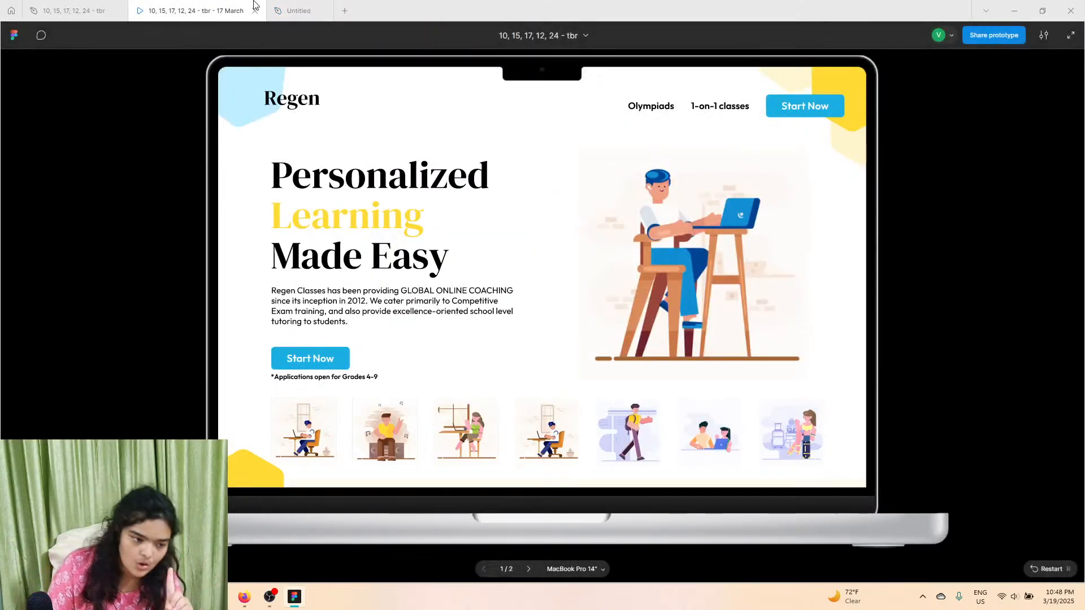
pyautogui.click(299, 10)
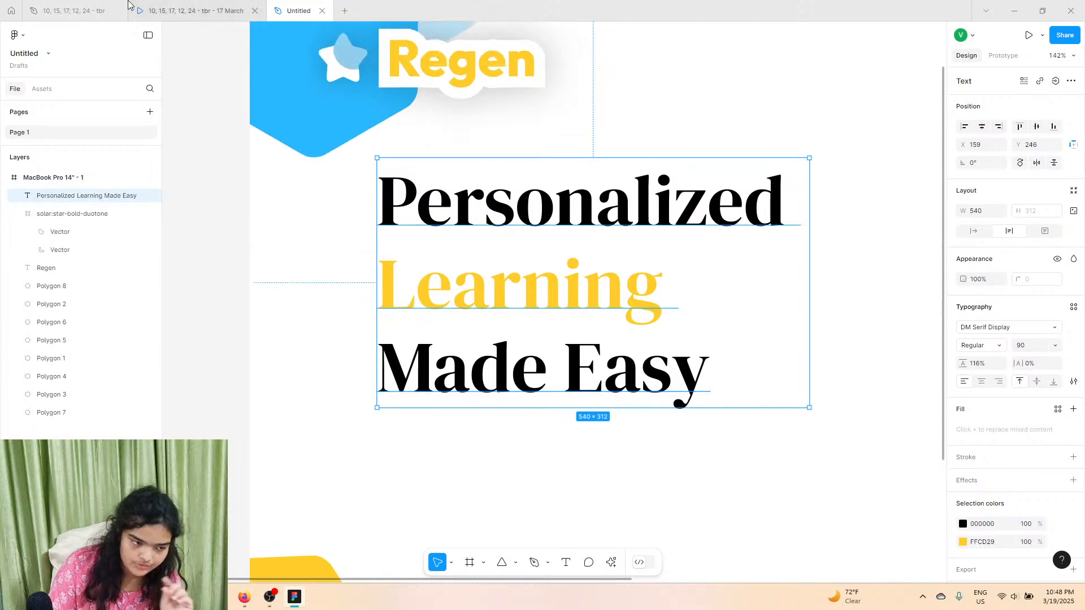
# Step: Copy the "Regen Classes has been providing GLOBAL ONLINE COACHING" paragraph from the reference file's 17 March page and return to the Untitled file
pyautogui.moveTo(126, 4)
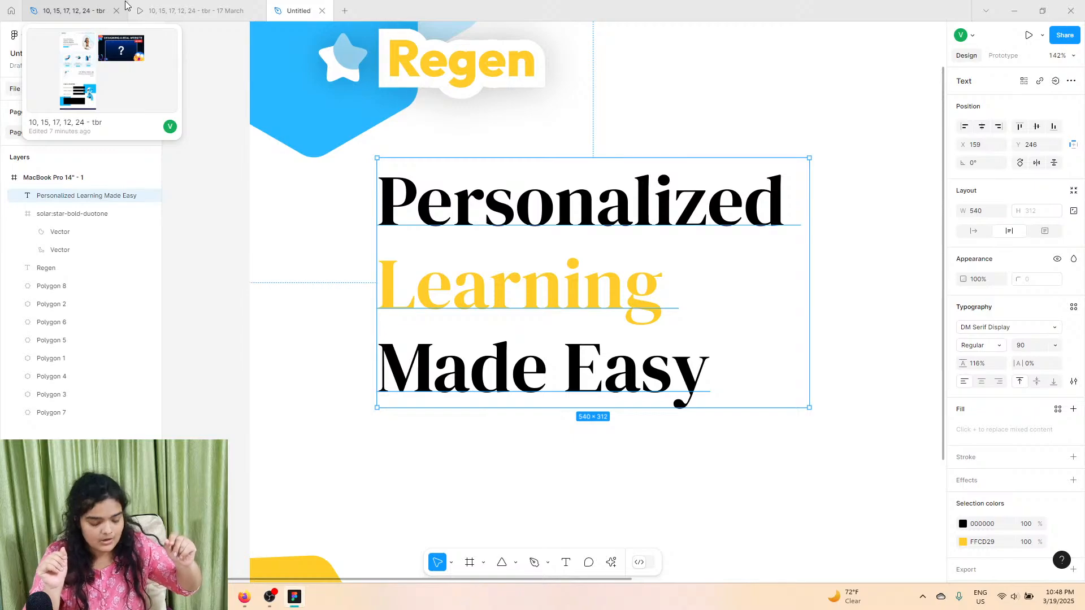
pyautogui.scroll(-3, 359, 333)
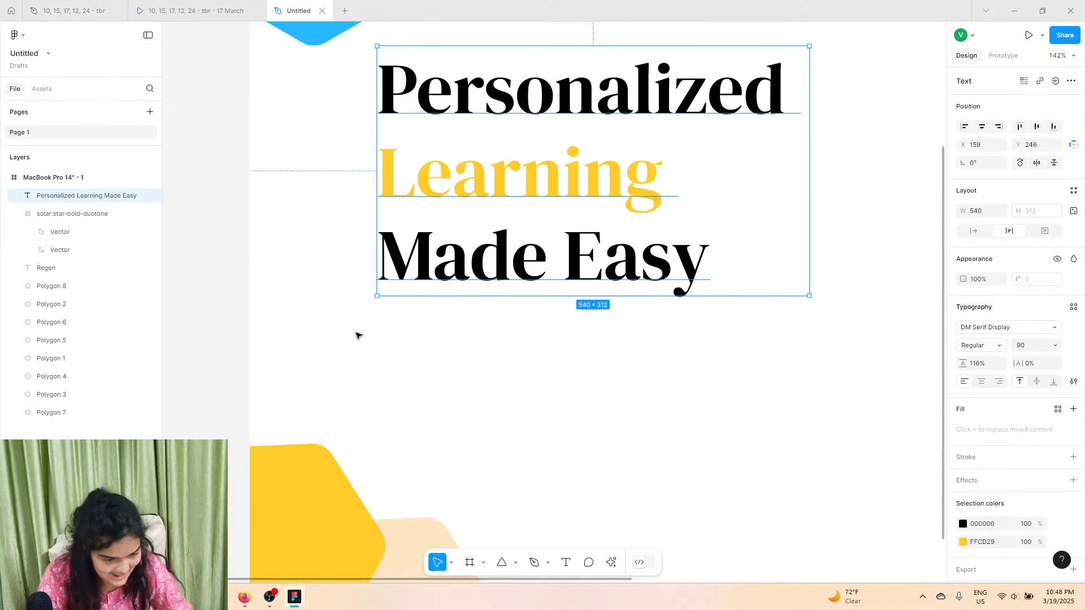
pyautogui.click(565, 563)
pyautogui.click(410, 326)
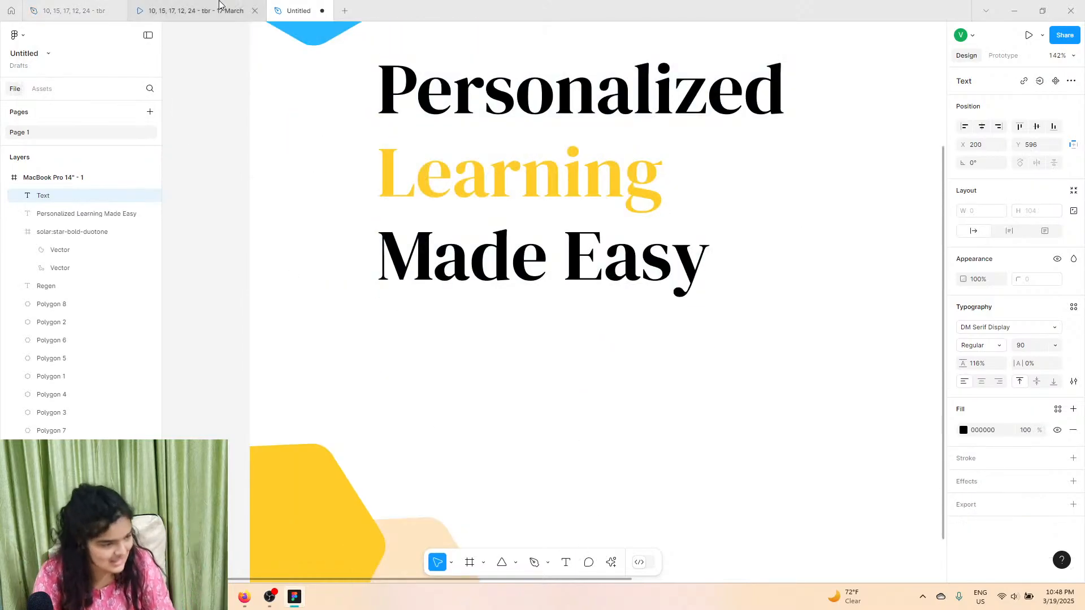
pyautogui.click(127, 4)
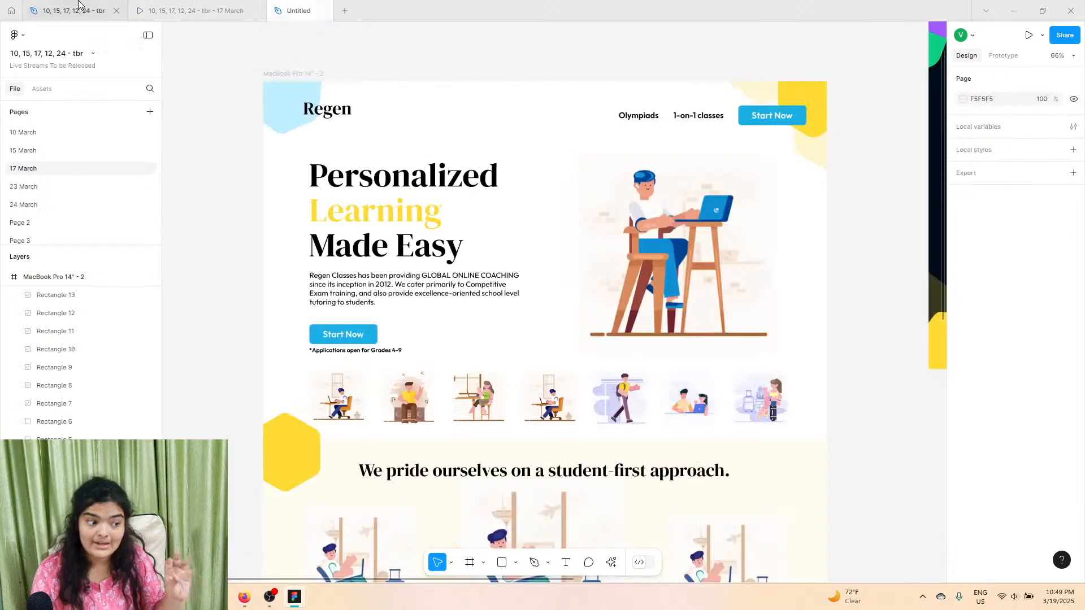
pyautogui.click(347, 290)
pyautogui.doubleClick(347, 290)
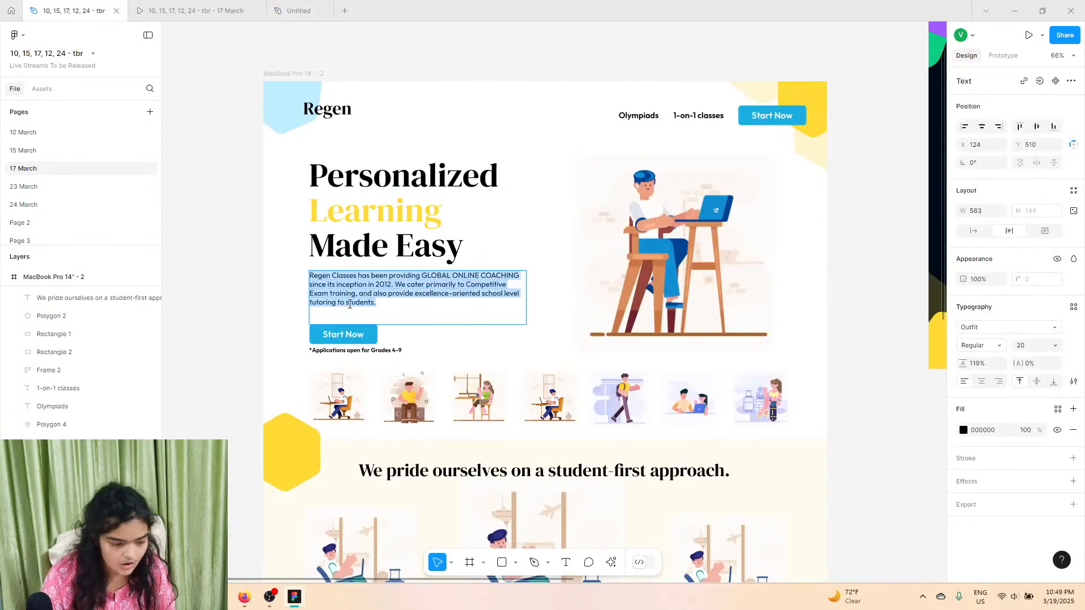
pyautogui.click(299, 10)
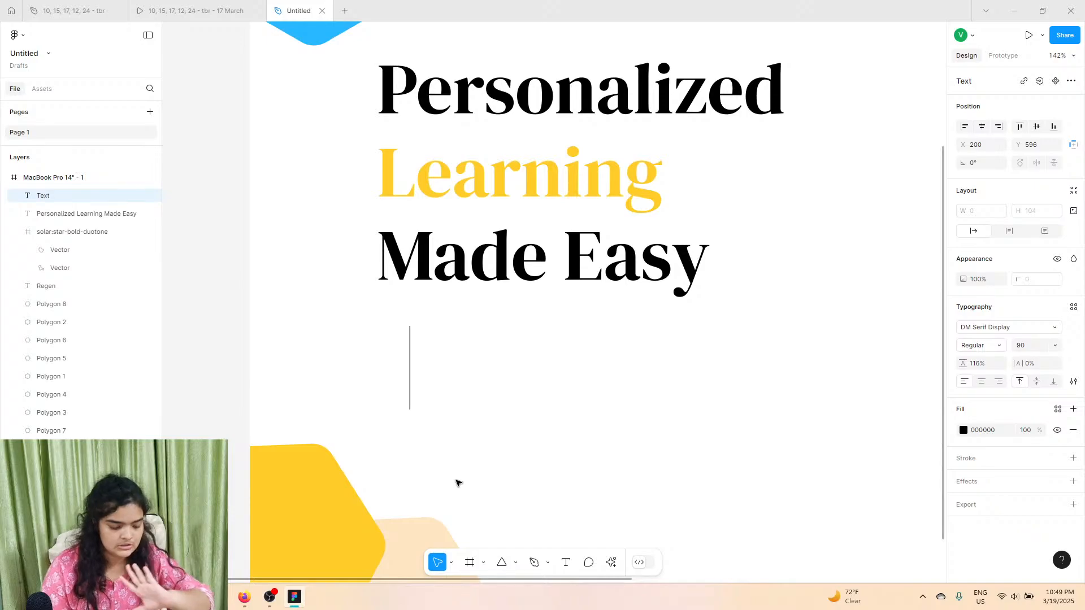
pyautogui.click(565, 562)
pyautogui.click(410, 365)
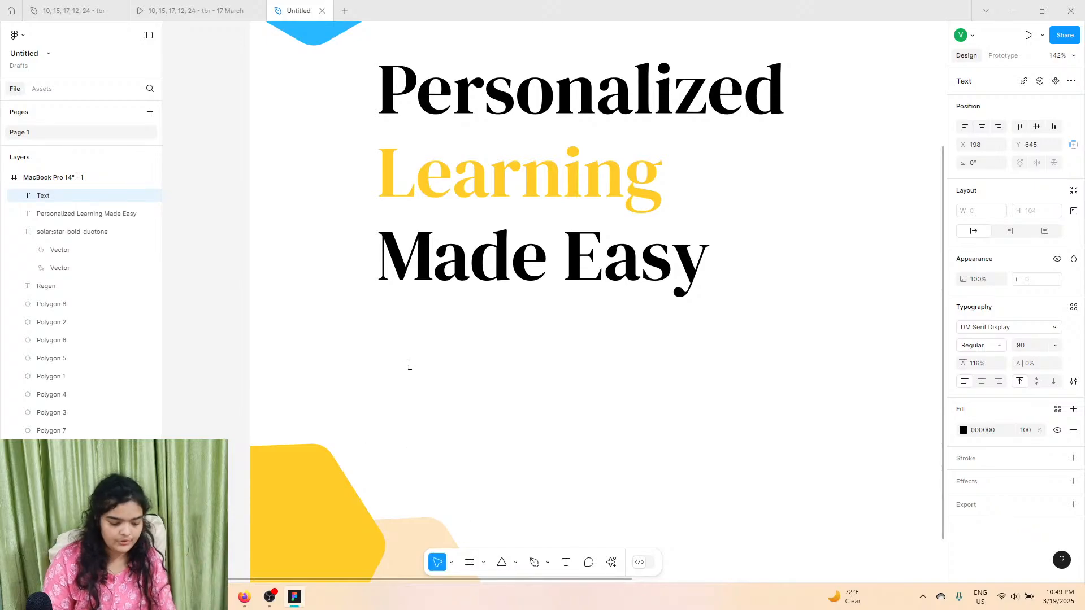
pyautogui.hotkey('ctrl', 'a')
pyautogui.rightClick(425, 390)
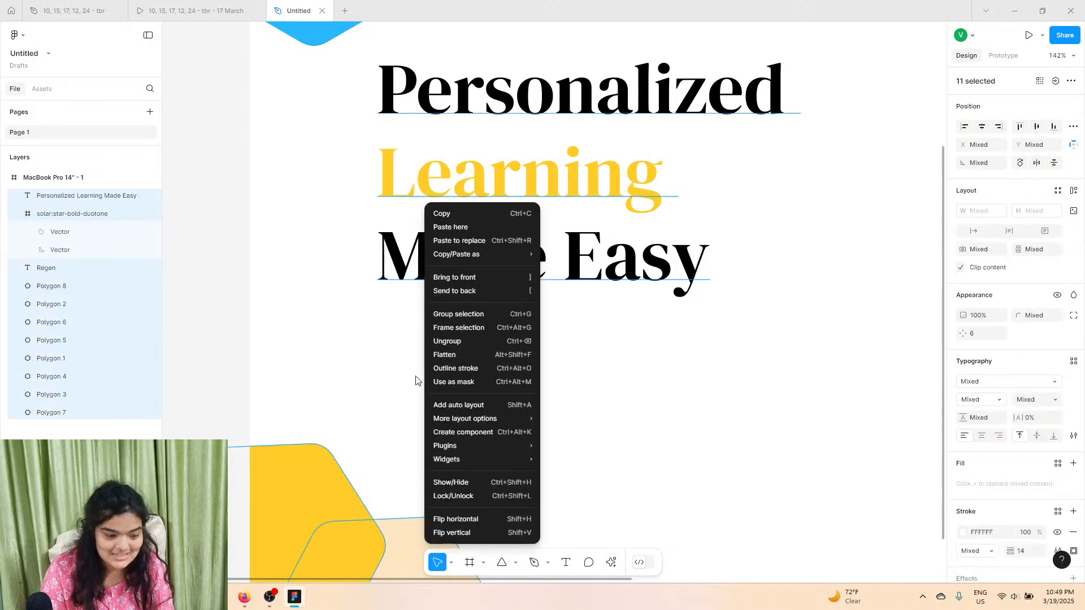
pyautogui.click(571, 564)
pyautogui.click(547, 450)
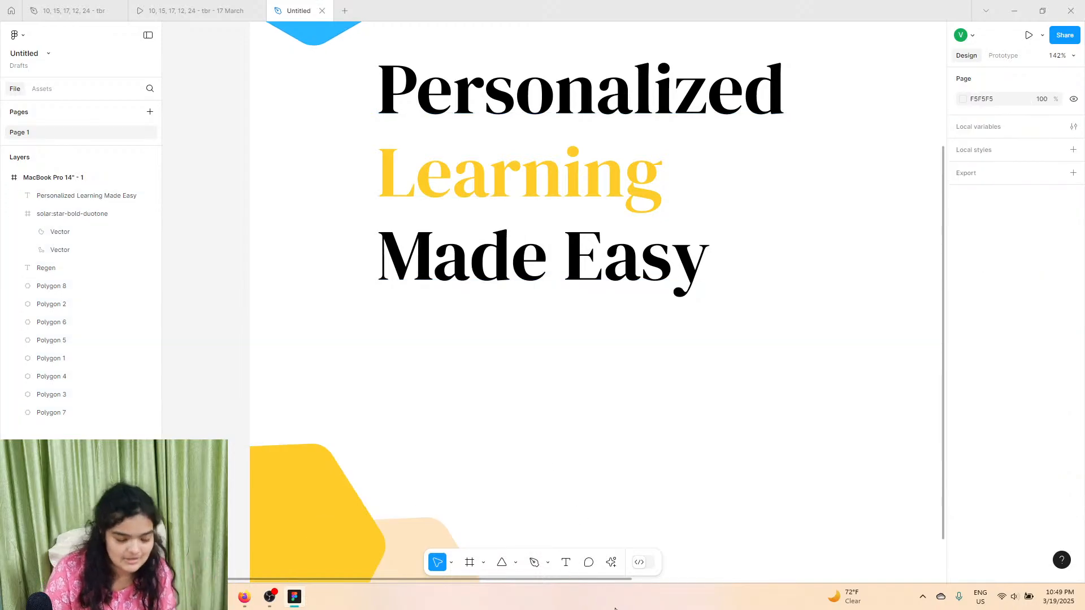
# Step: Add a placeholder text below the heading and replace it with the copied Regen Classes paragraph, matching the local text style
pyautogui.click(566, 562)
pyautogui.click(469, 358)
pyautogui.write('sfdf')
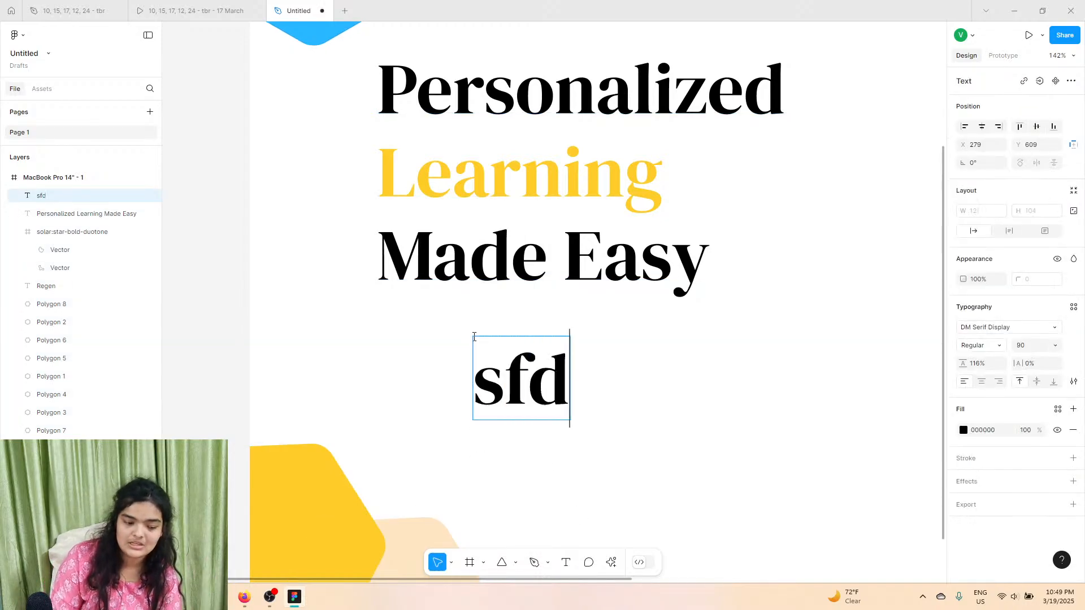
pyautogui.rightClick(499, 364)
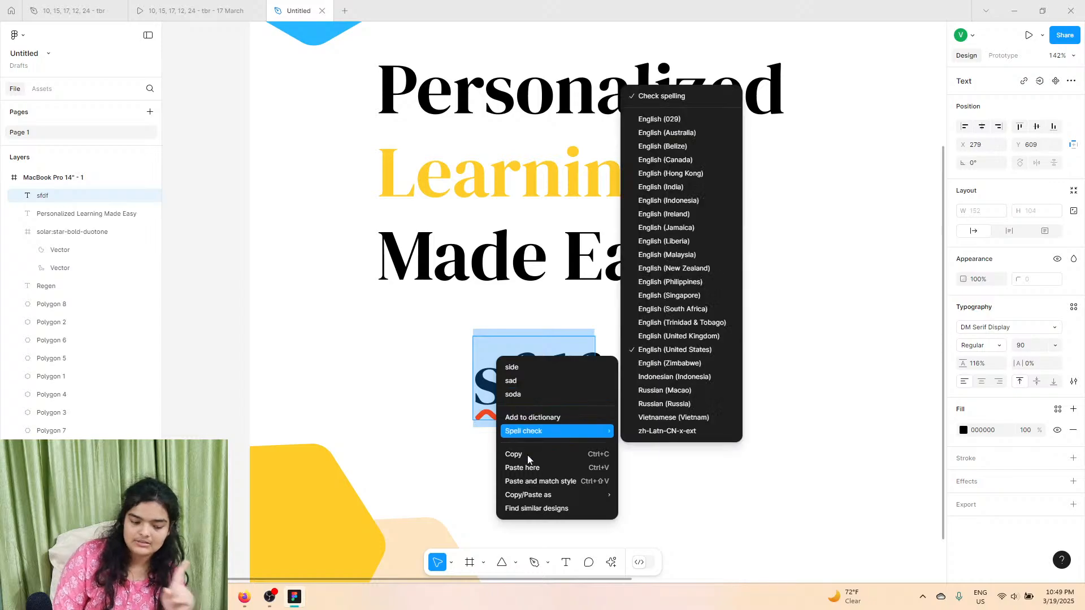
pyautogui.click(541, 480)
pyautogui.click(421, 378)
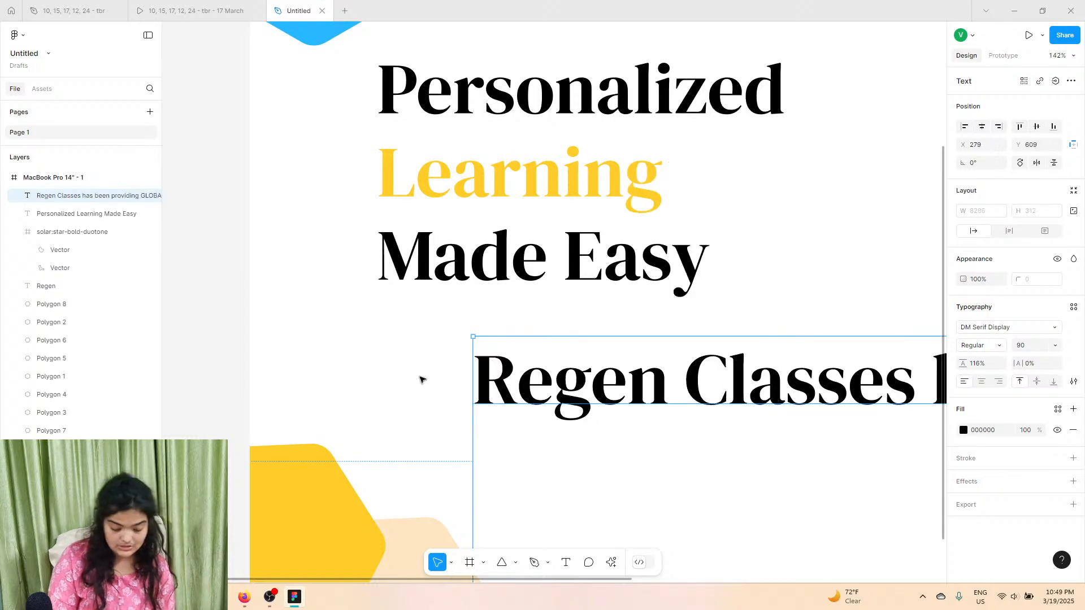
# Step: Change the Regen Classes paragraph's font to Outfit, checking it against the reference prototype
pyautogui.scroll(-5, 422, 378)
pyautogui.scroll(-1, 421, 378)
pyautogui.hscroll(1, 422, 378)
pyautogui.doubleClick(553, 338)
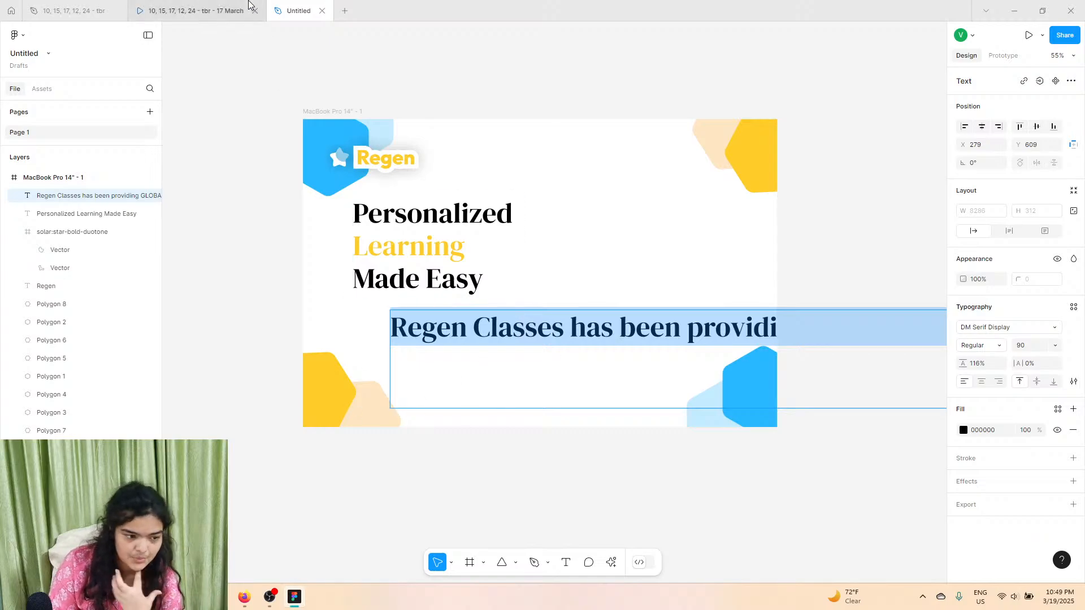
pyautogui.click(144, 4)
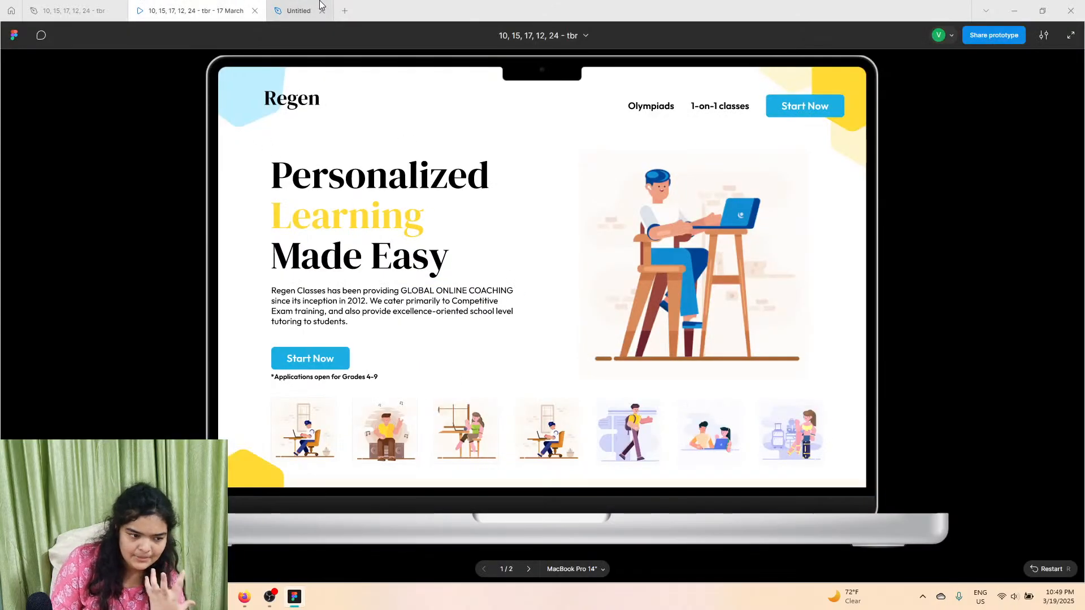
pyautogui.click(298, 10)
pyautogui.click(979, 330)
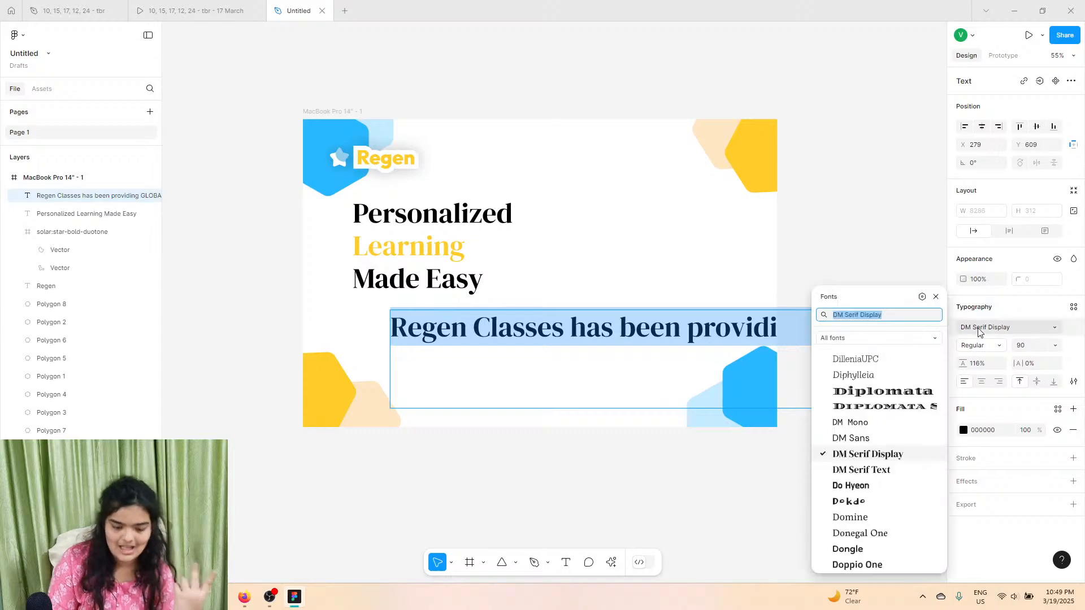
pyautogui.write('outfit')
pyautogui.press('Return')
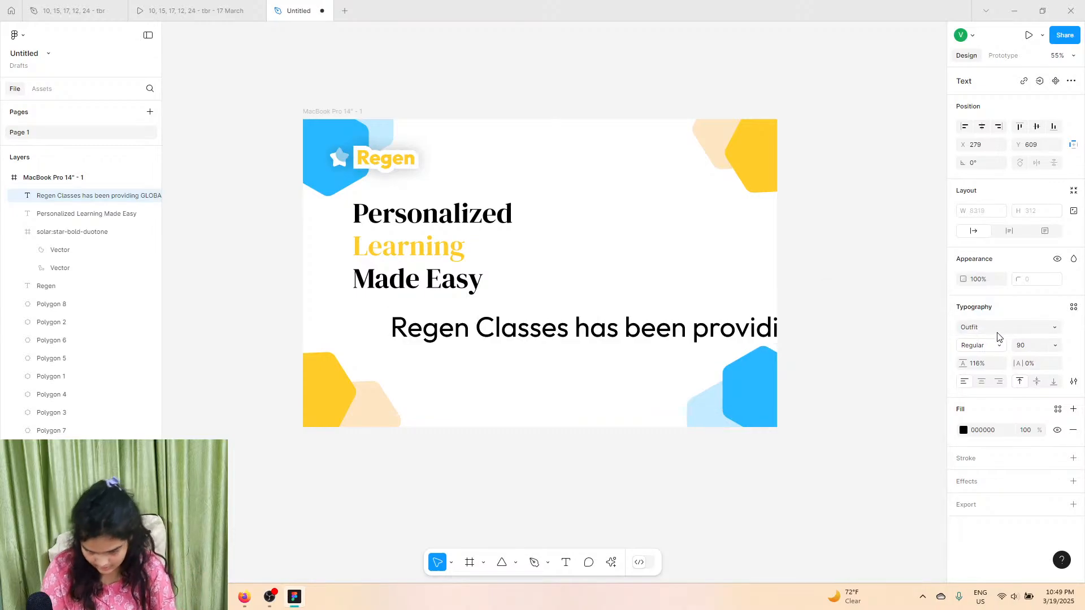
# Step: Set the paragraph's font size to 32
pyautogui.click(1055, 346)
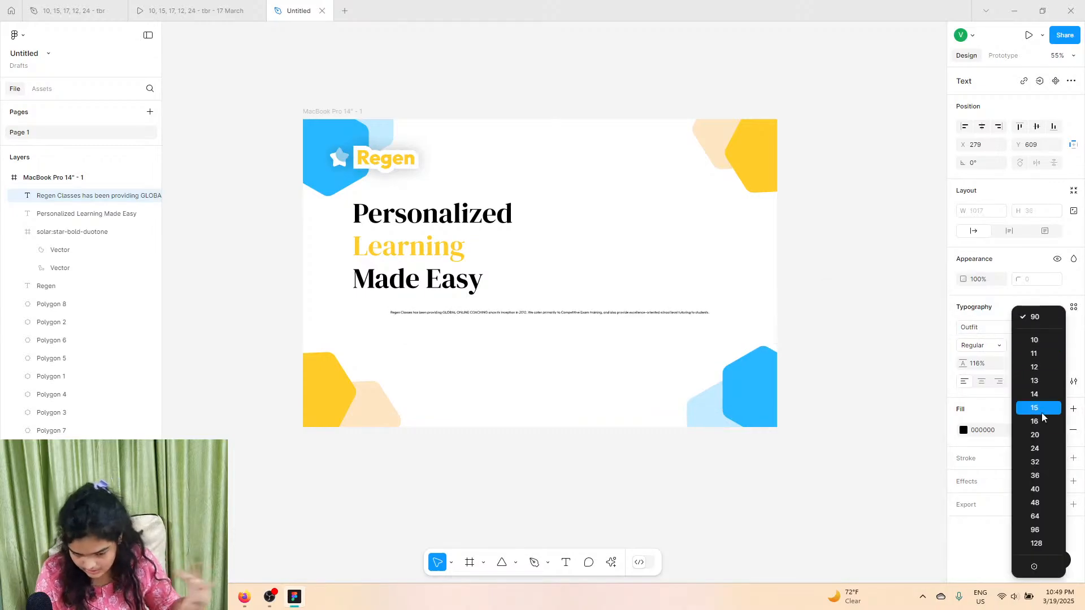
pyautogui.click(1035, 462)
pyautogui.hscroll(4, 754, 310)
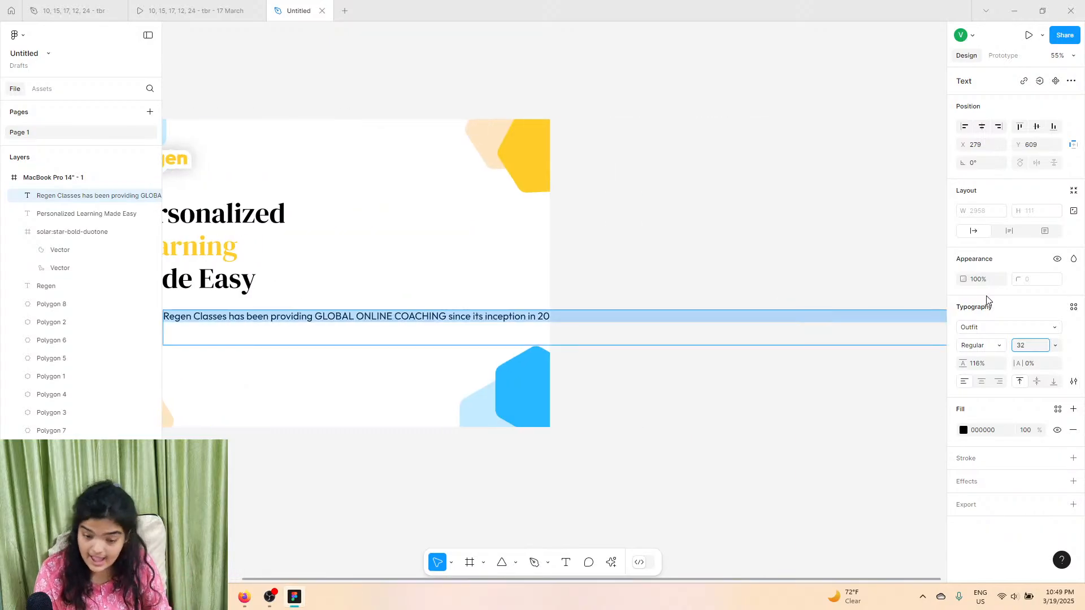
pyautogui.press('Escape')
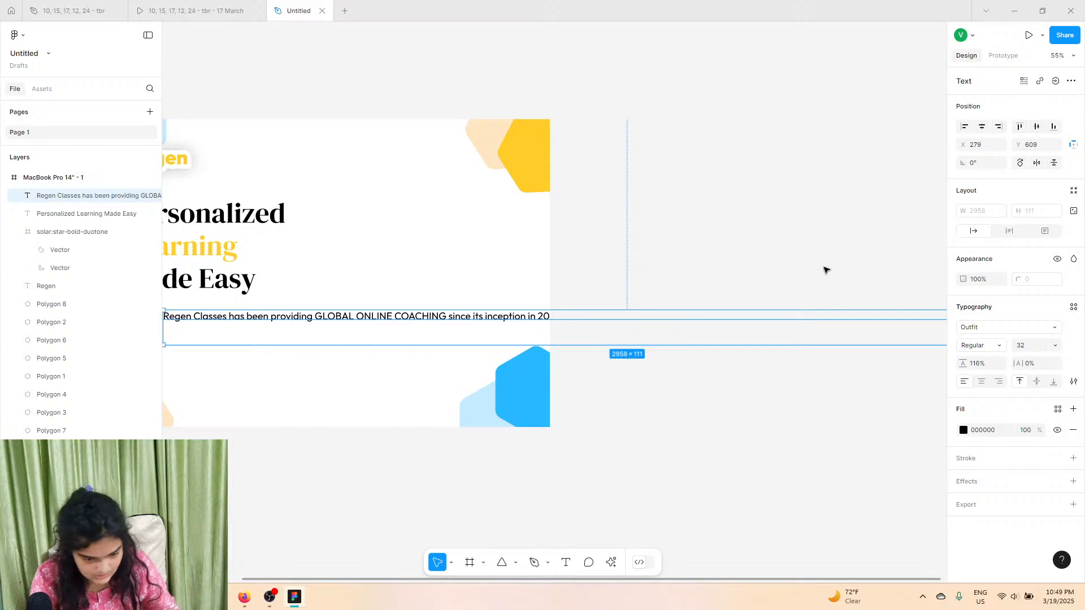
# Step: Resize the paragraph's text box to about 802 × 46 and move it under the heading to about X 159, Y 583
pyautogui.scroll(-3, 759, 345)
pyautogui.moveTo(759, 340); pyautogui.dragTo(759, 333)
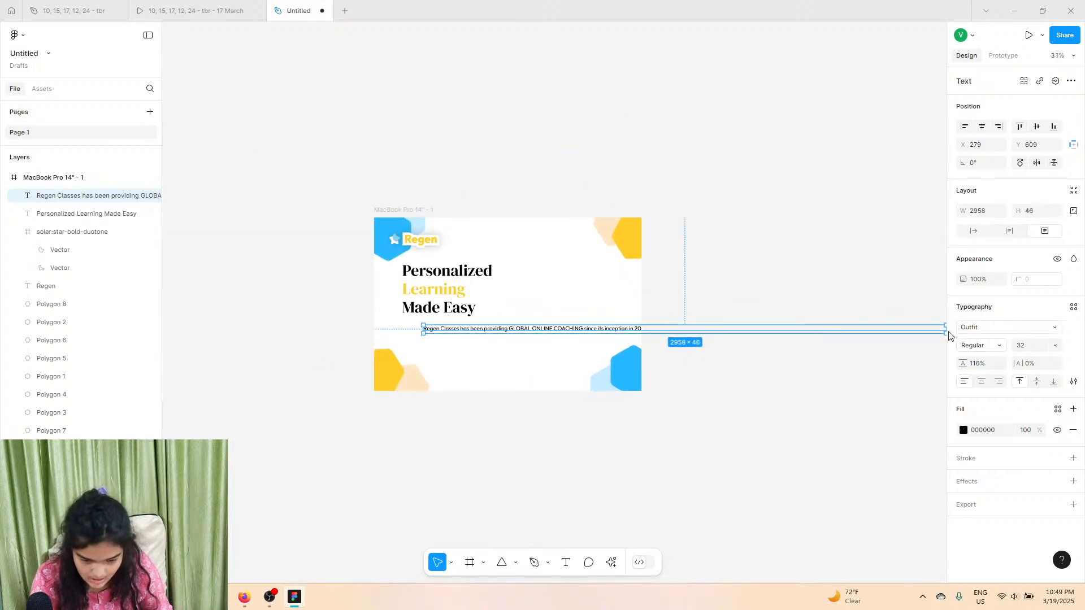
pyautogui.hscroll(2, 941, 333)
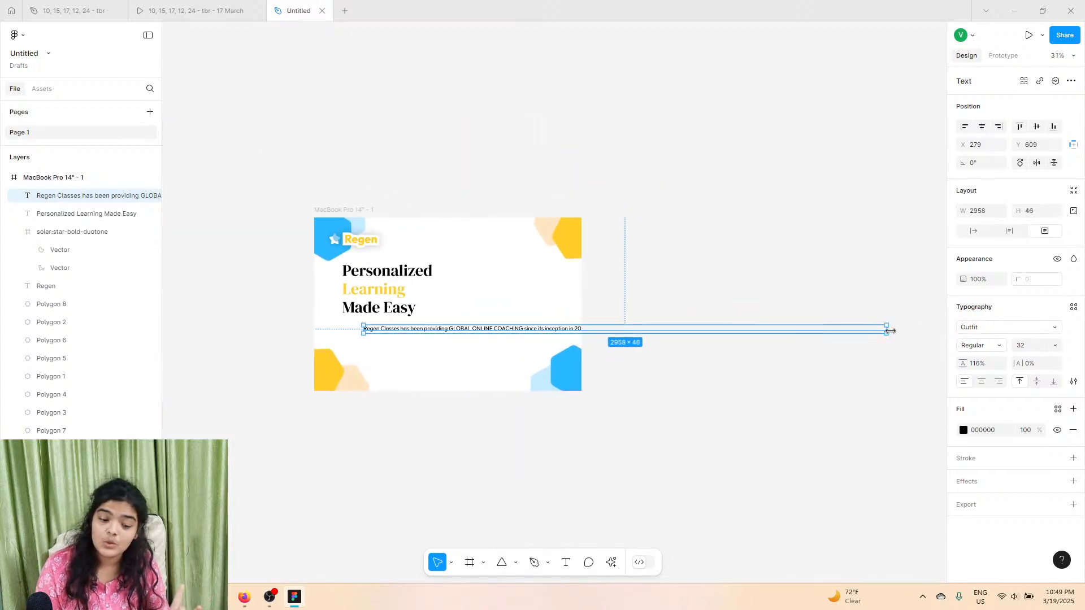
pyautogui.moveTo(890, 331); pyautogui.dragTo(507, 330)
pyautogui.hscroll(-1, 391, 346)
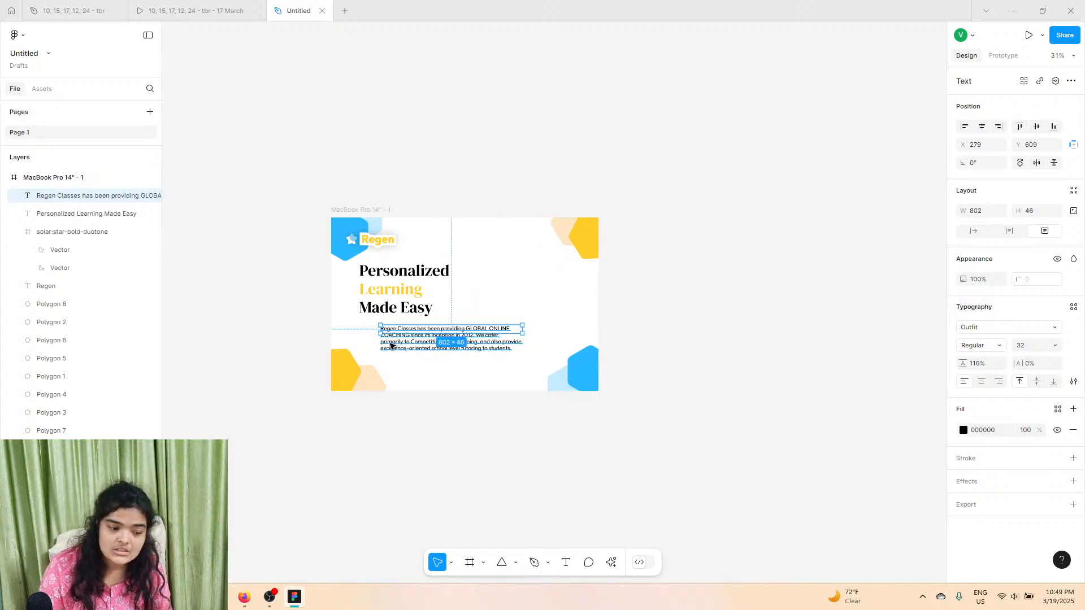
pyautogui.scroll(8, 391, 346)
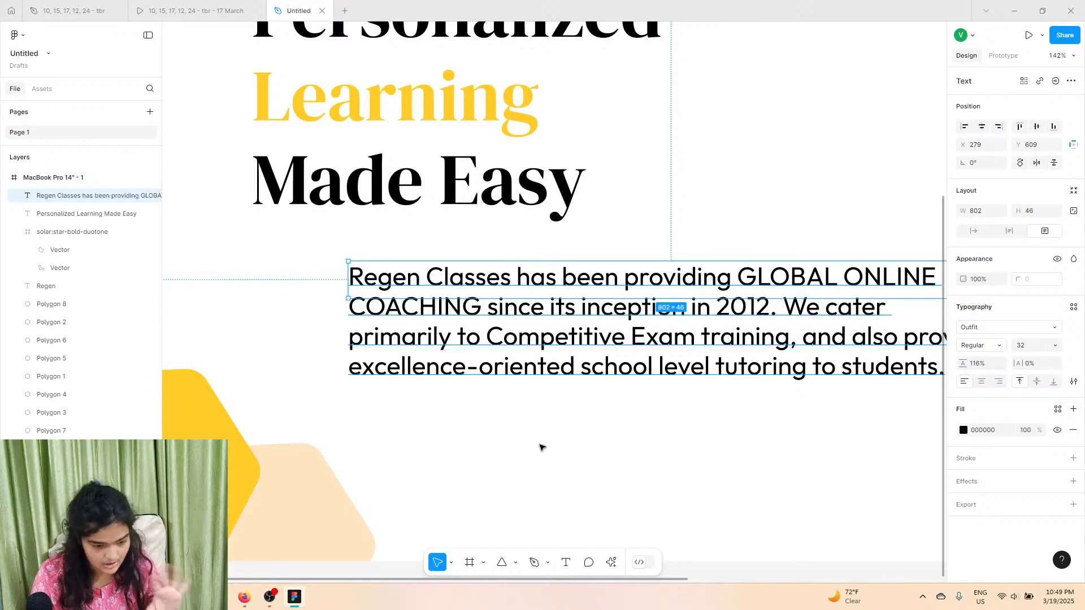
pyautogui.moveTo(529, 339); pyautogui.dragTo(430, 318)
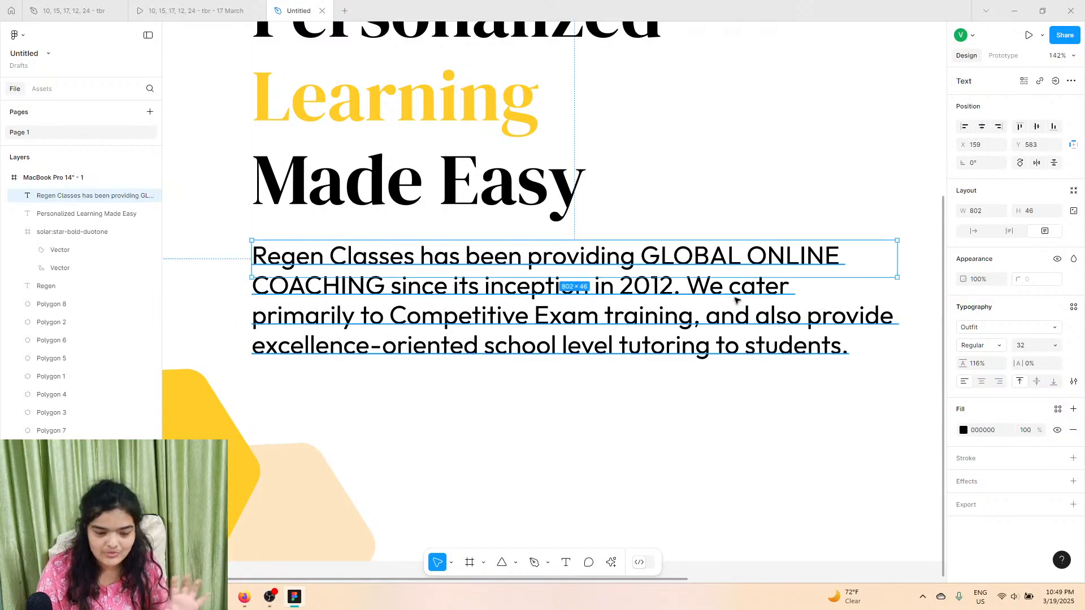
# Step: Set the paragraph's font size to 20 and resize its text box to about 508 × 94
pyautogui.click(1055, 345)
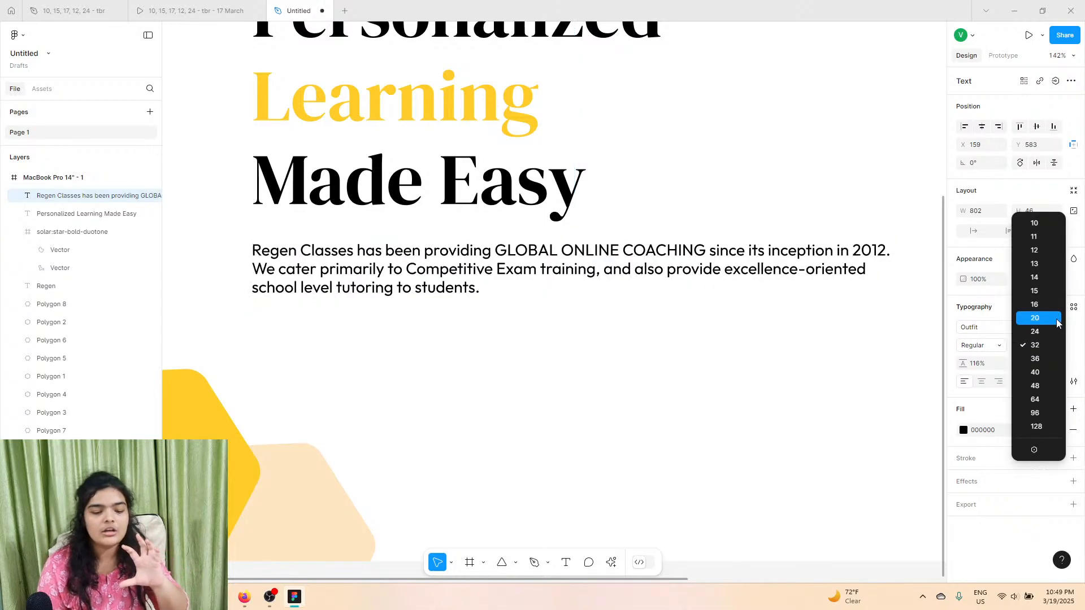
pyautogui.click(1056, 318)
pyautogui.moveTo(897, 260); pyautogui.dragTo(660, 277)
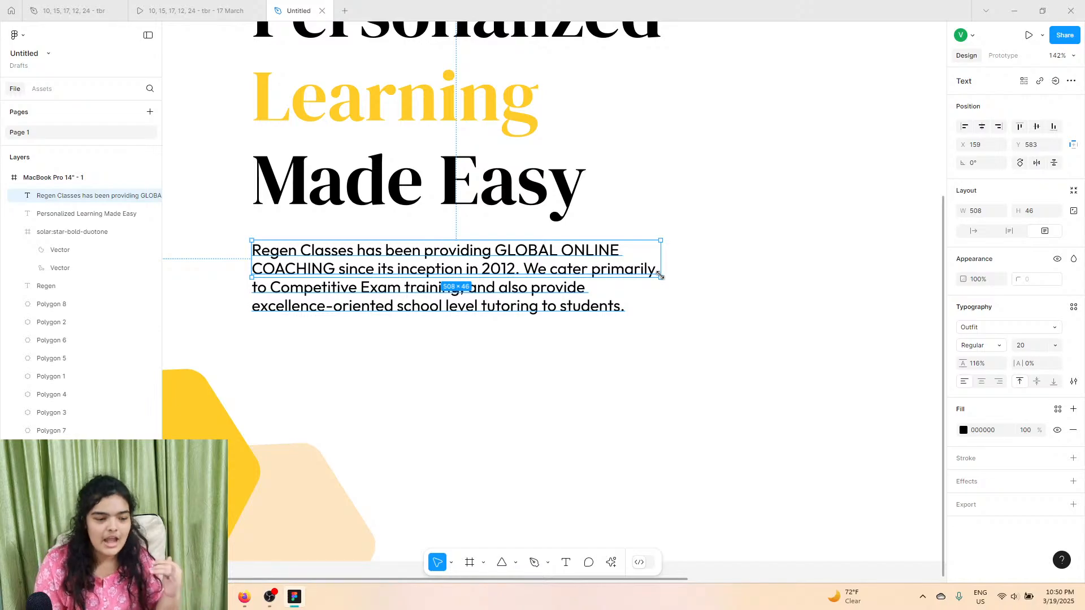
pyautogui.moveTo(660, 276); pyautogui.dragTo(660, 316)
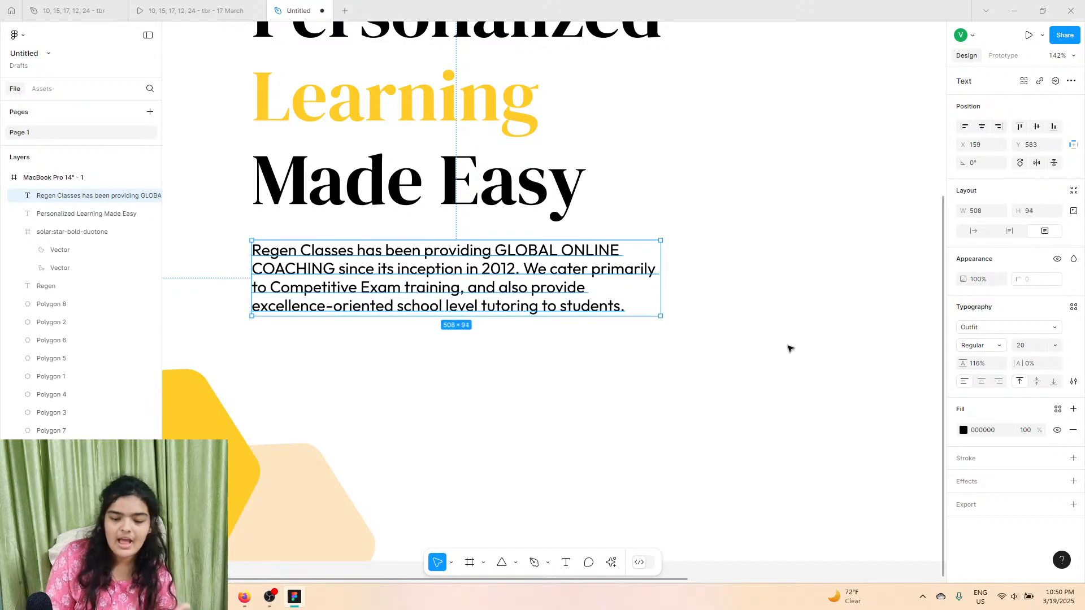
# Step: Increase the paragraph's line height to 130%
pyautogui.moveTo(963, 364); pyautogui.dragTo(913, 365)
pyautogui.click(846, 351)
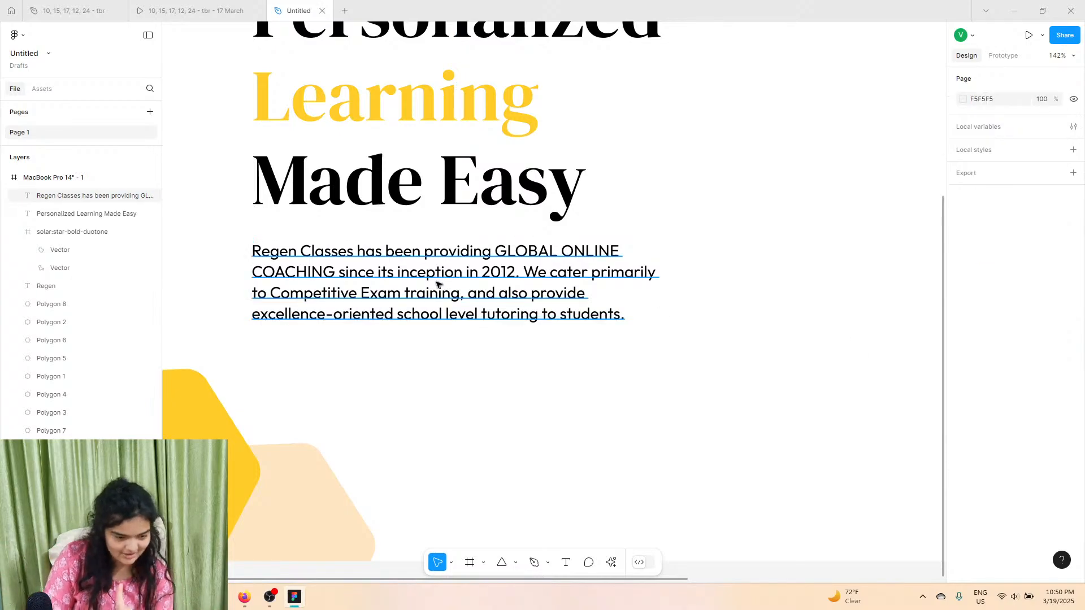
pyautogui.click(468, 280)
pyautogui.click(354, 374)
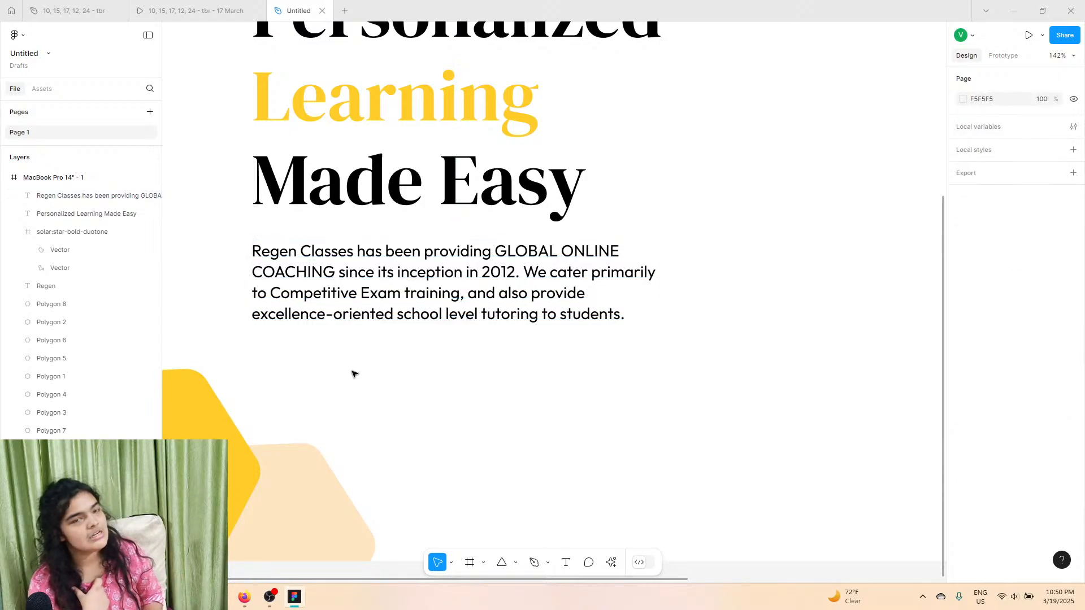
# Step: Nudge the heading up to Y 242 and the paragraph below it up to Y 578
pyautogui.click(364, 211)
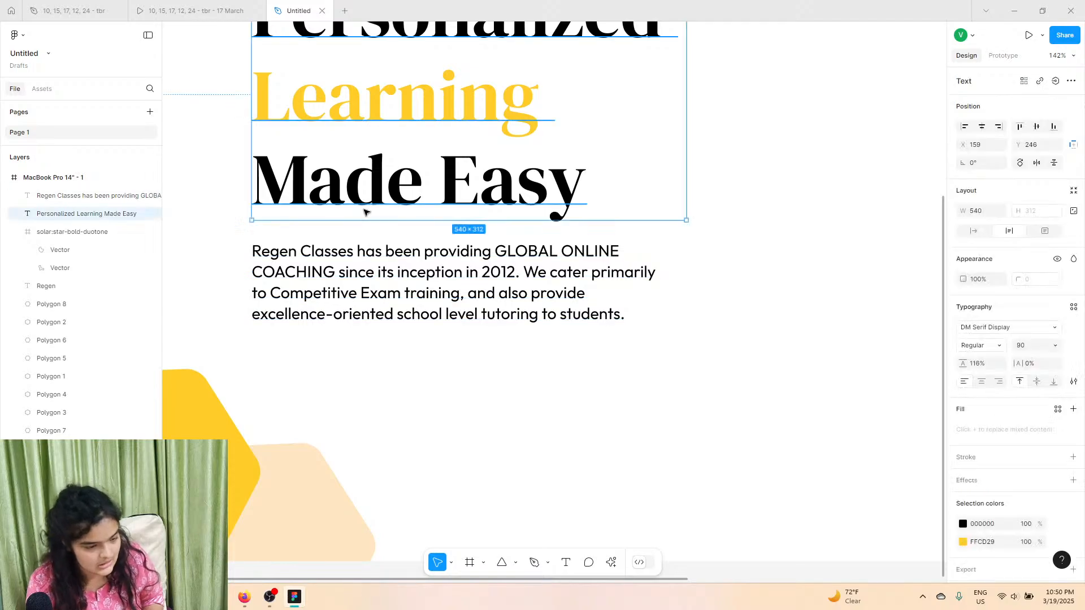
pyautogui.scroll(2, 364, 220)
pyautogui.click(359, 311)
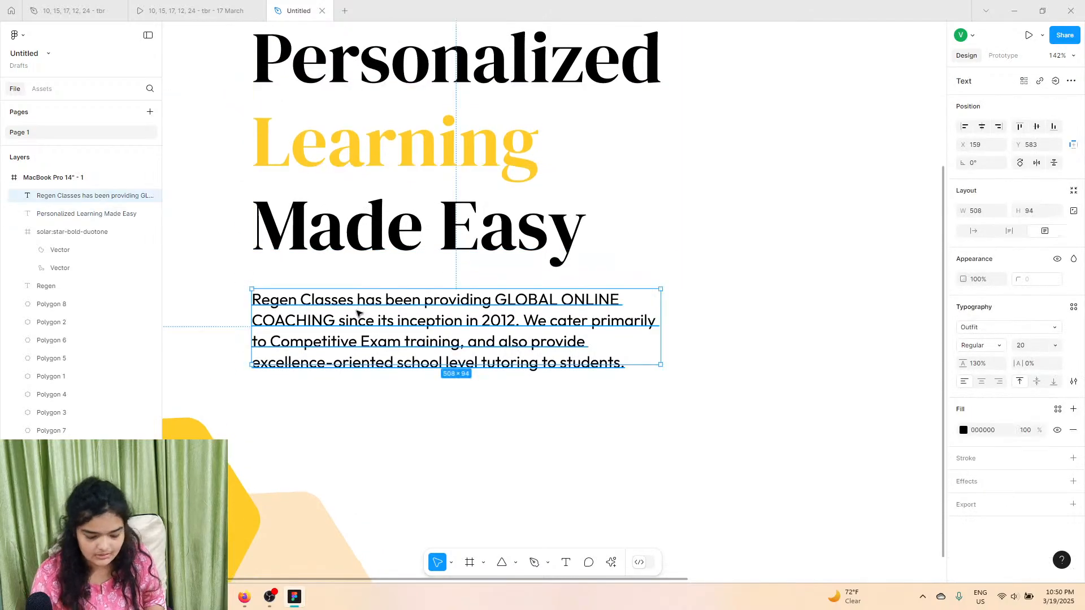
pyautogui.click(725, 202)
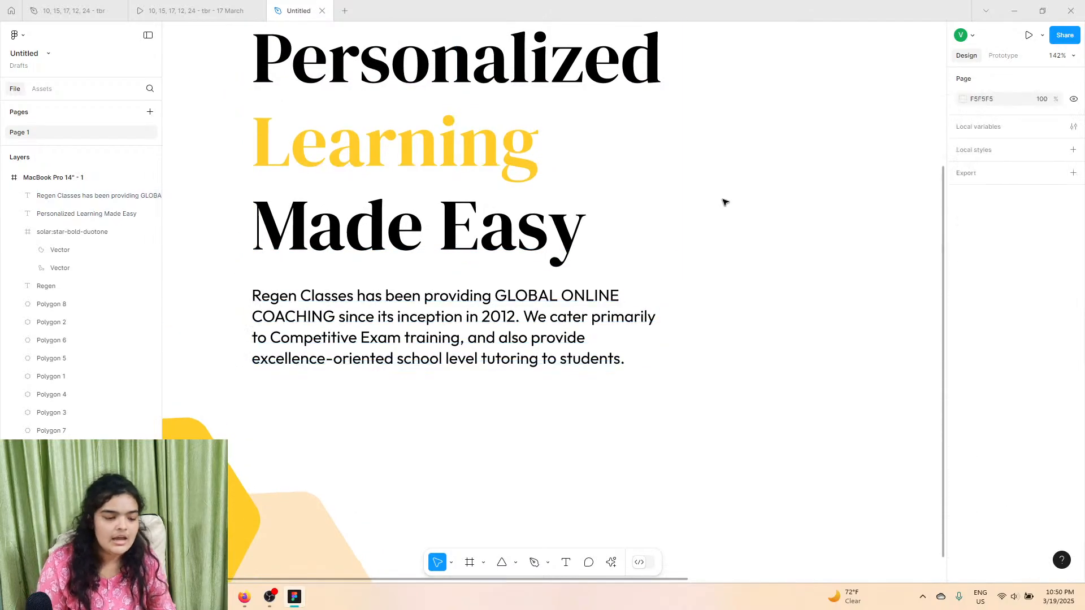
pyautogui.scroll(3, 725, 202)
pyautogui.click(501, 183)
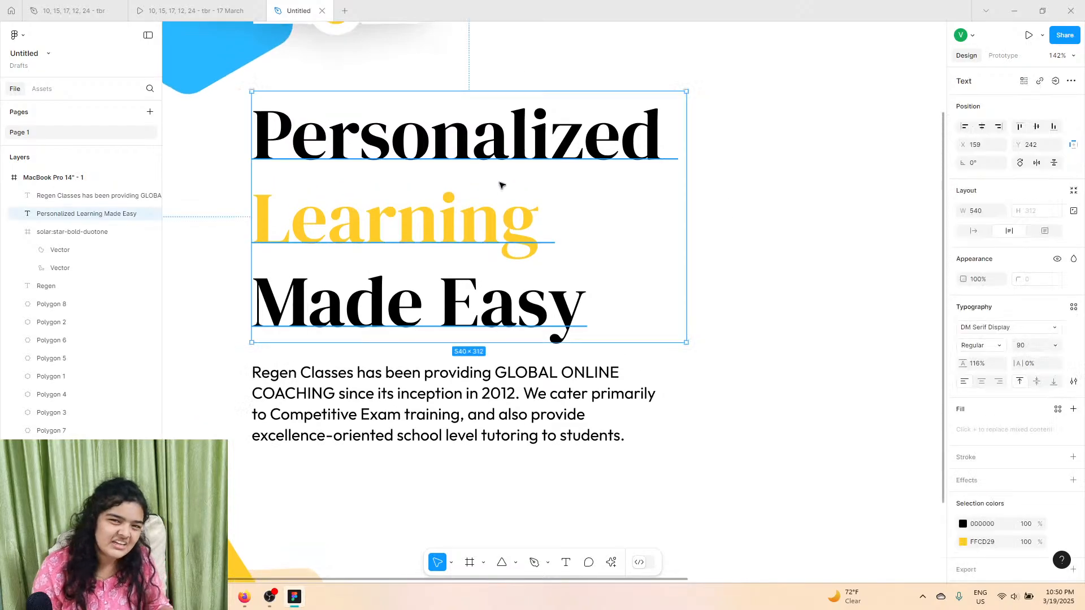
# Step: Consult the reference design and duplicate the Regen Classes paragraph, placing the copy below it at about X 153, Y 699
pyautogui.click(145, 6)
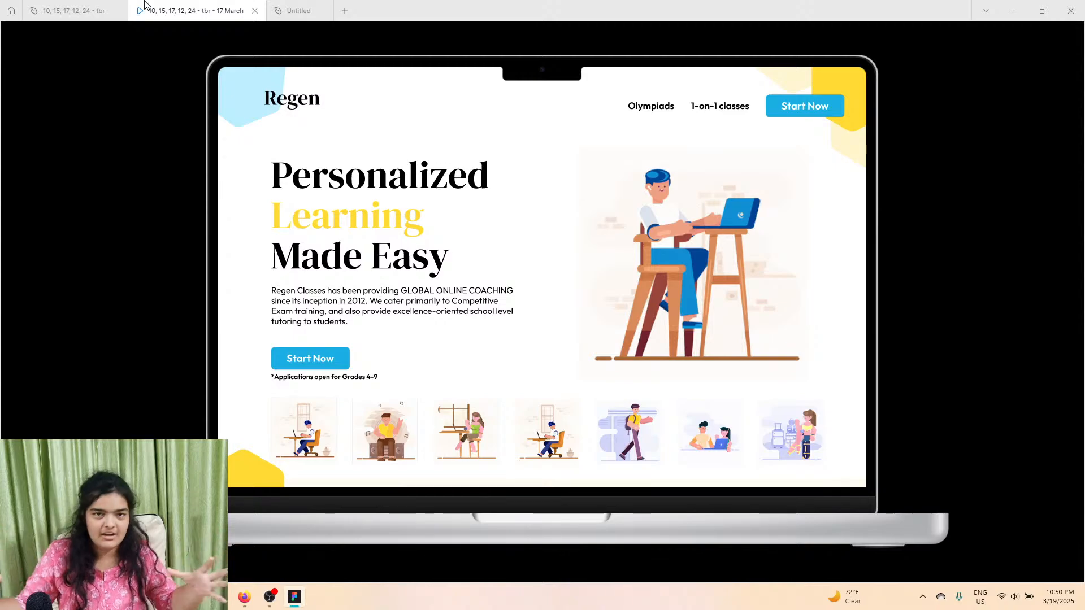
pyautogui.click(102, 10)
pyautogui.click(299, 10)
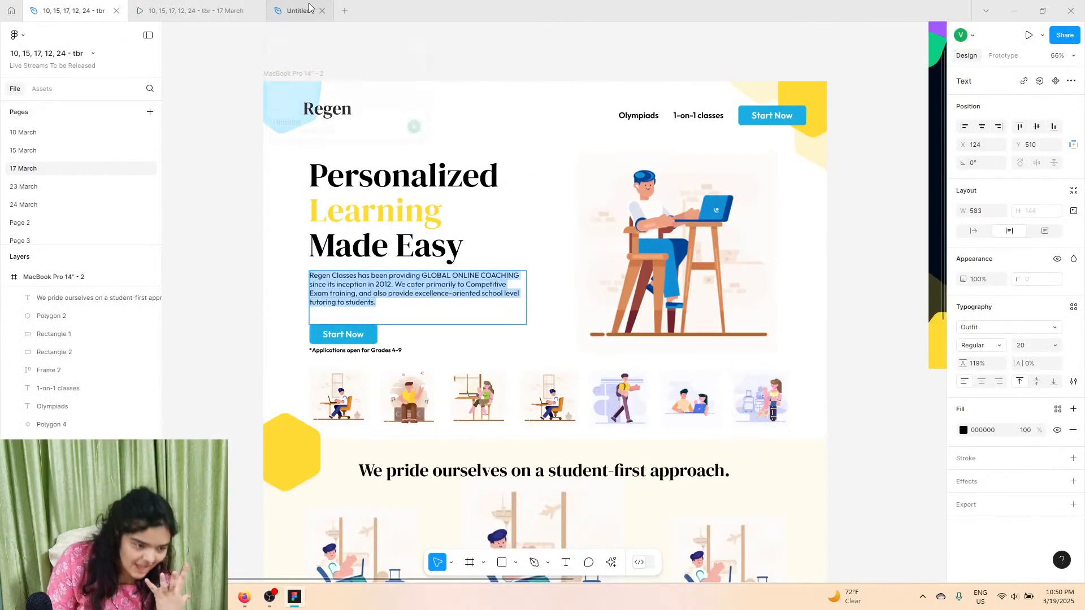
pyautogui.click(379, 384)
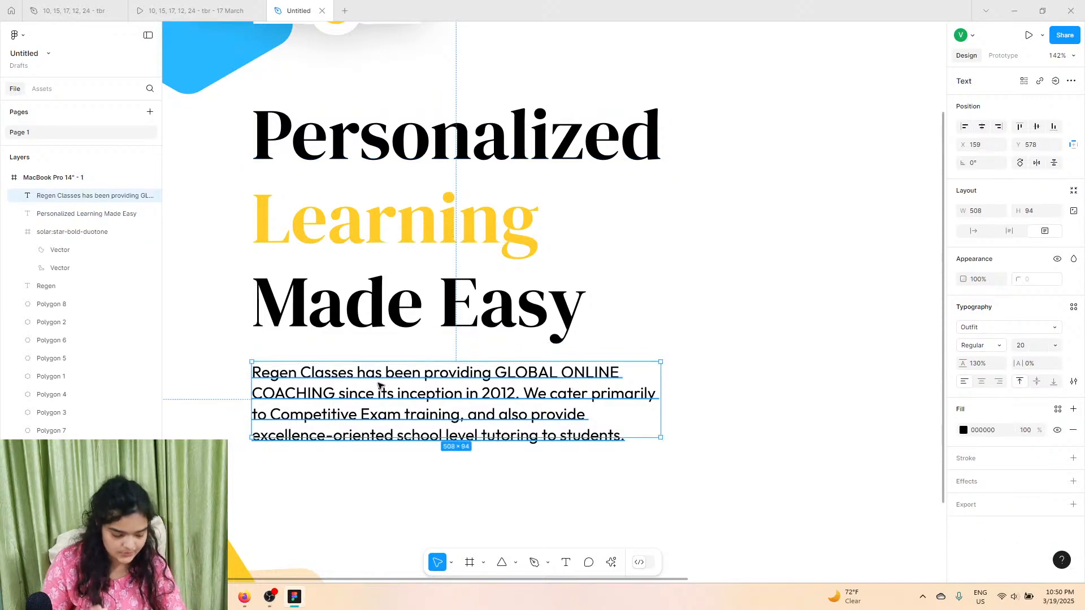
pyautogui.hotkey('ctrl', 'd')
pyautogui.moveTo(379, 384); pyautogui.dragTo(383, 477)
pyautogui.scroll(-1, 384, 475)
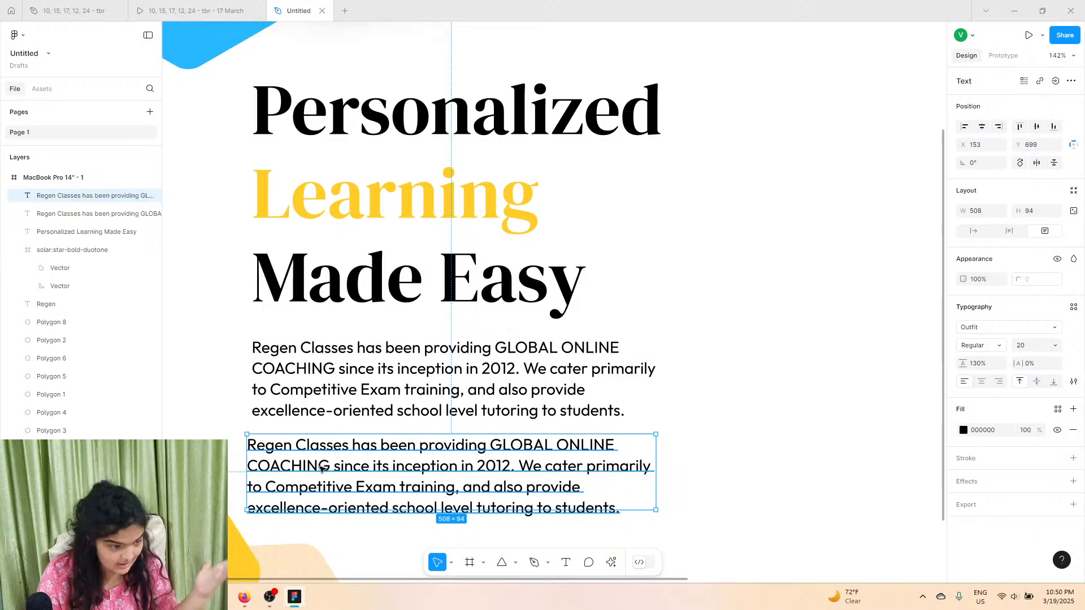
# Step: Replace the duplicated paragraph's text with the reference button label "Start Now" and set its text box to auto width
pyautogui.click(168, 6)
pyautogui.click(298, 10)
pyautogui.scroll(-1, 304, 444)
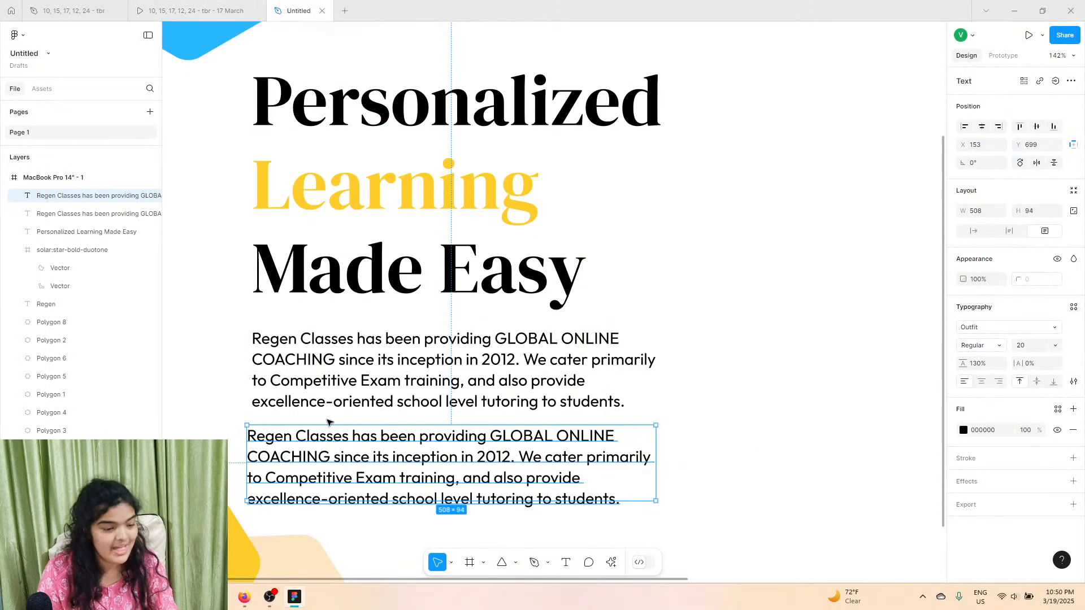
pyautogui.doubleClick(304, 444)
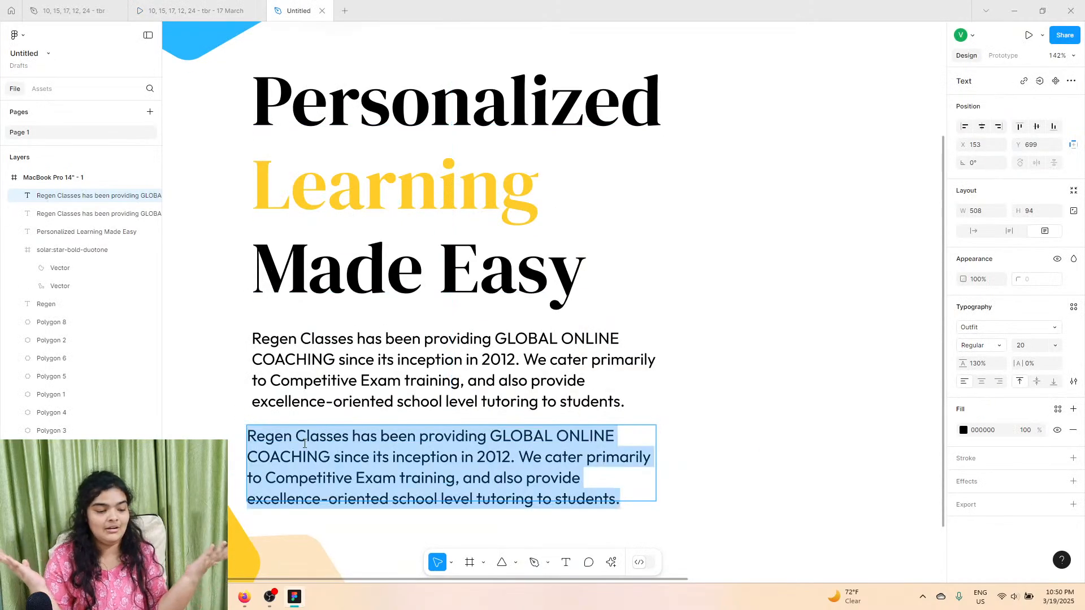
pyautogui.hscroll(-2, 304, 444)
pyautogui.scroll(-3, 316, 444)
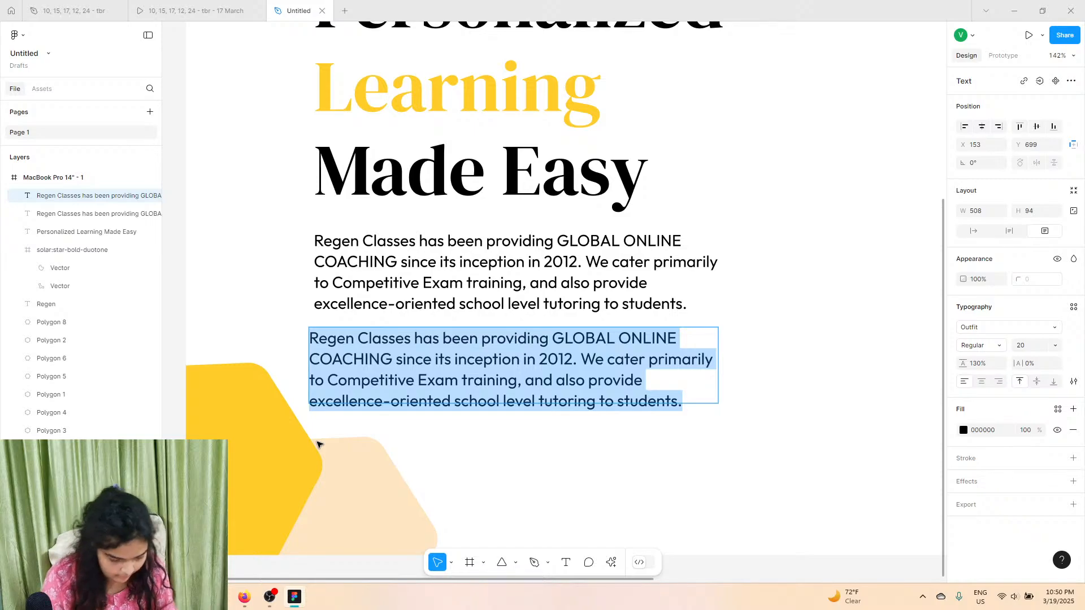
pyautogui.click(192, 10)
pyautogui.click(298, 10)
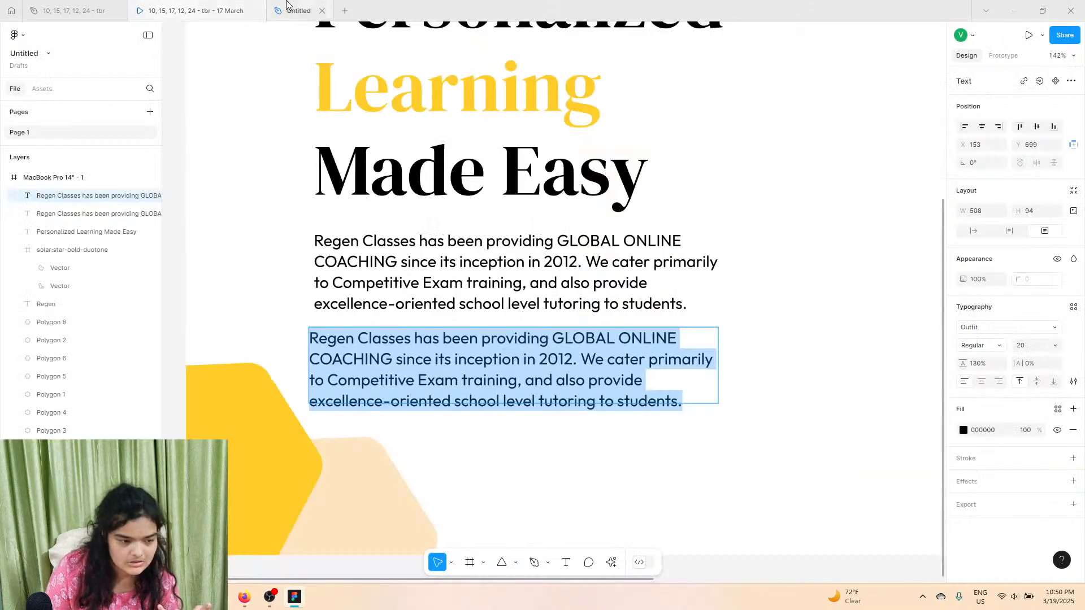
pyautogui.write('Start')
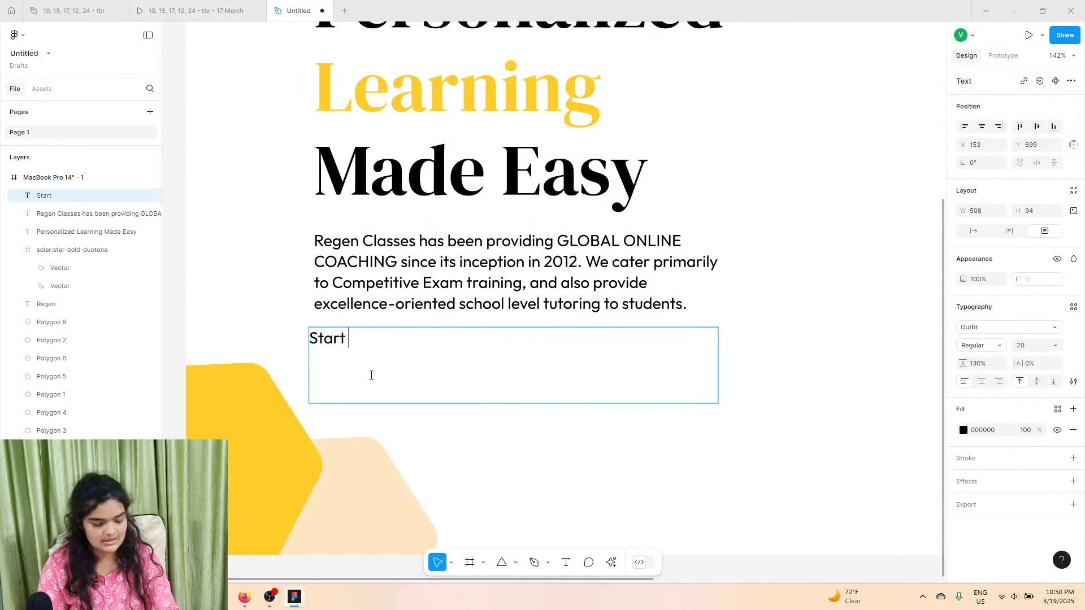
pyautogui.write(' Now')
pyautogui.press('Escape')
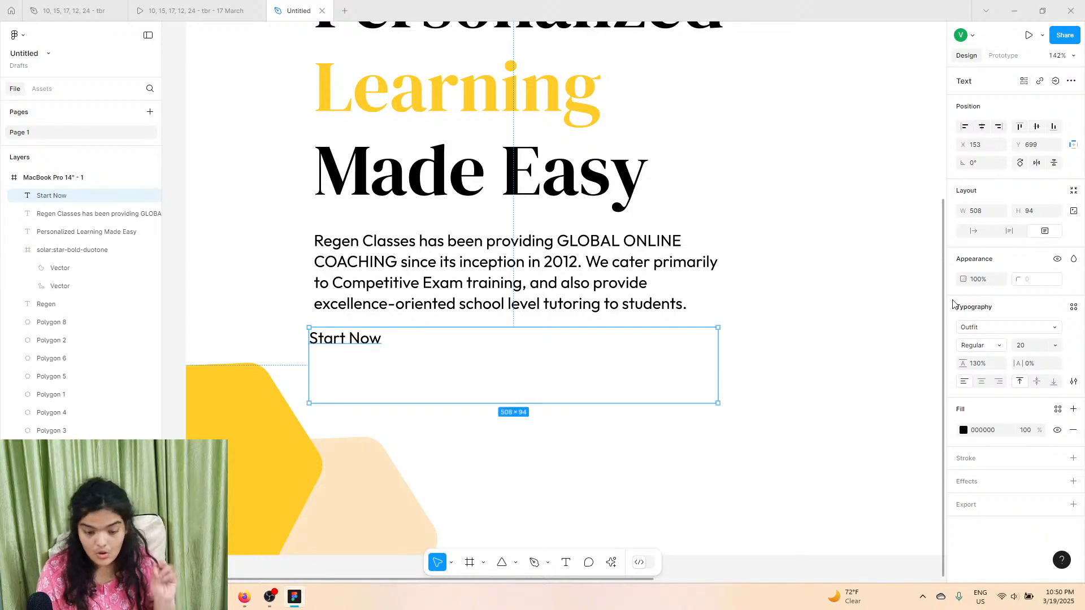
pyautogui.click(975, 232)
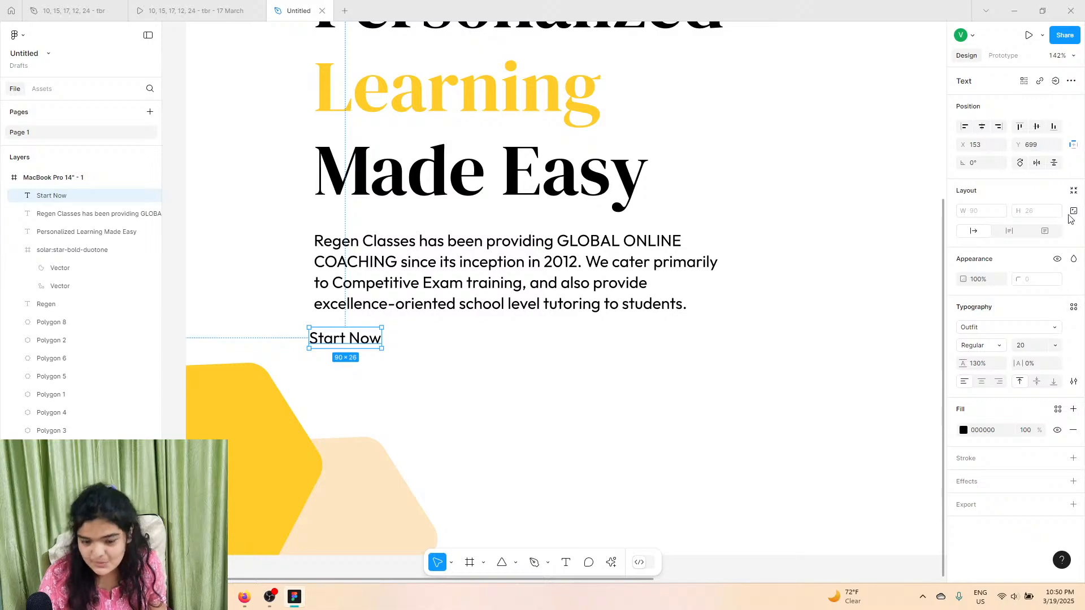
# Step: Frame the Start Now text and apply auto layout with 40 horizontal and 17 vertical padding
pyautogui.rightClick(351, 337)
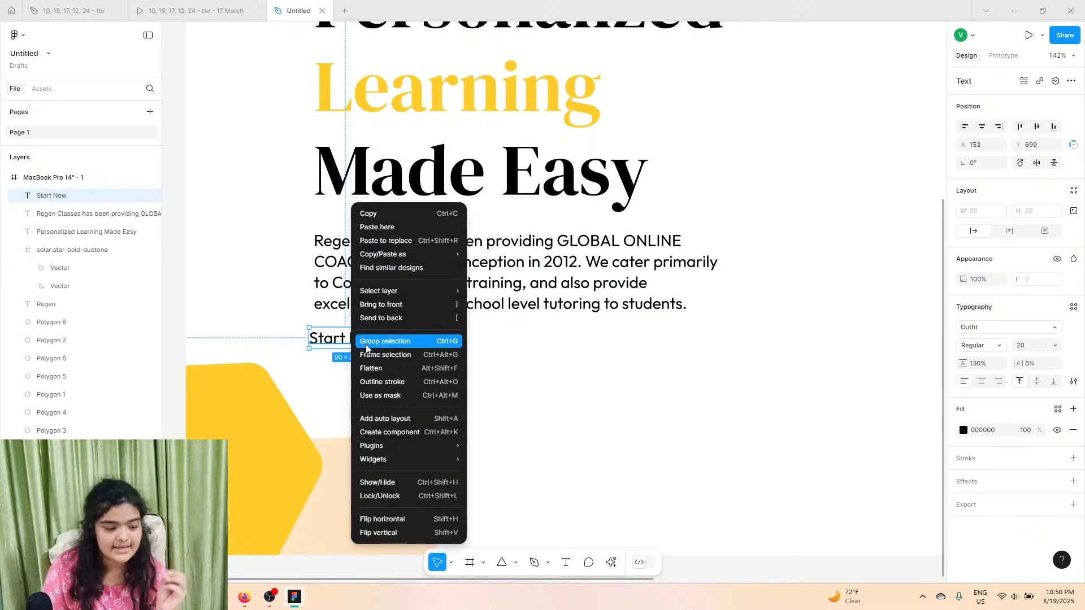
pyautogui.click(370, 355)
pyautogui.click(1074, 190)
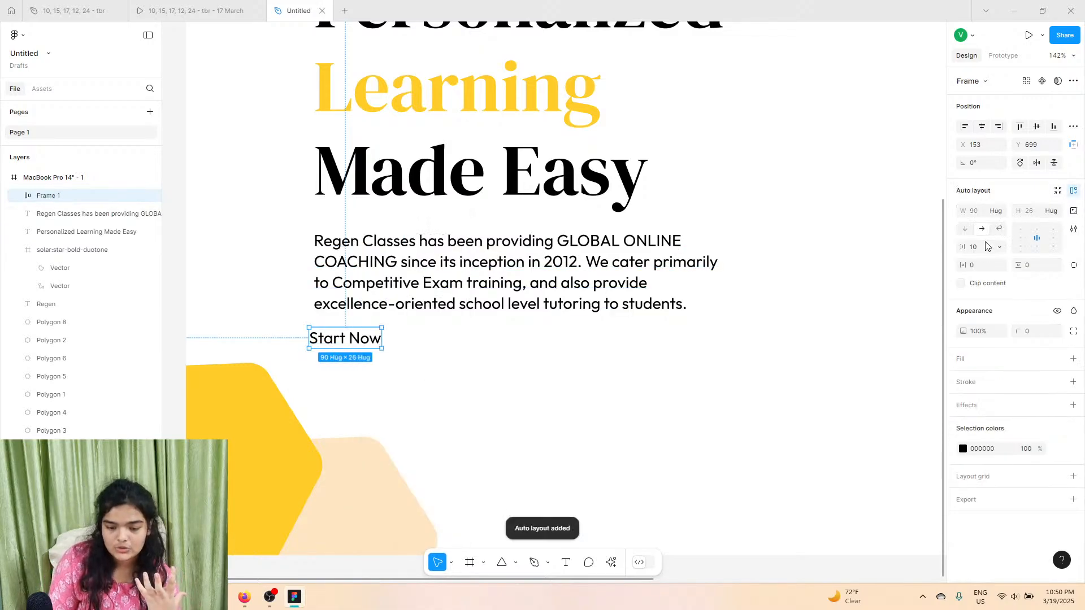
pyautogui.moveTo(963, 265); pyautogui.dragTo(1036, 265)
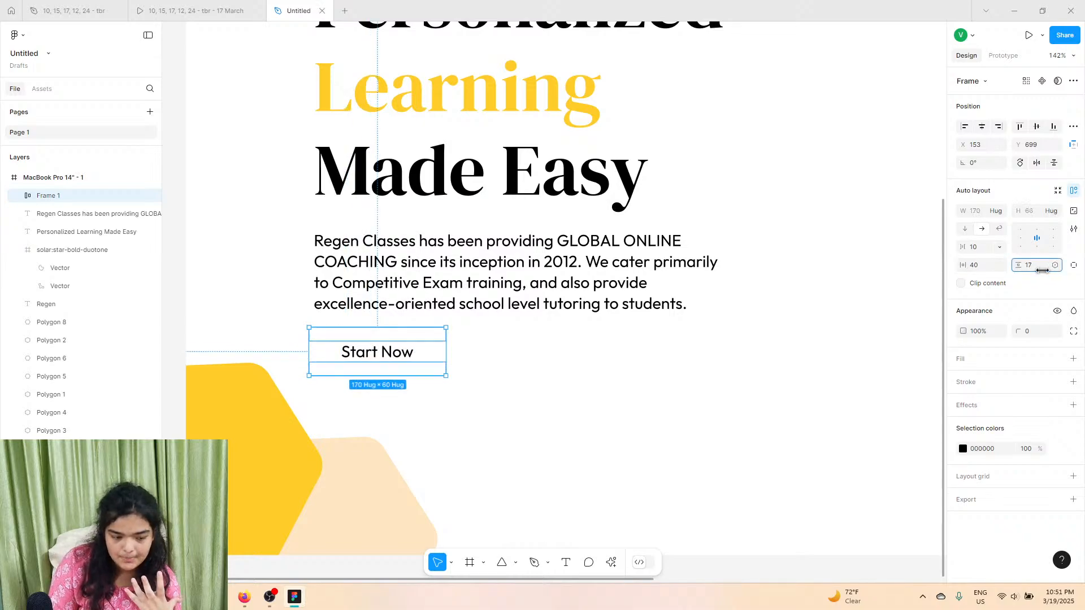
# Step: Add a fill to the Start Now frame using the page's blue colour 29B8FF
pyautogui.click(1073, 359)
pyautogui.click(963, 380)
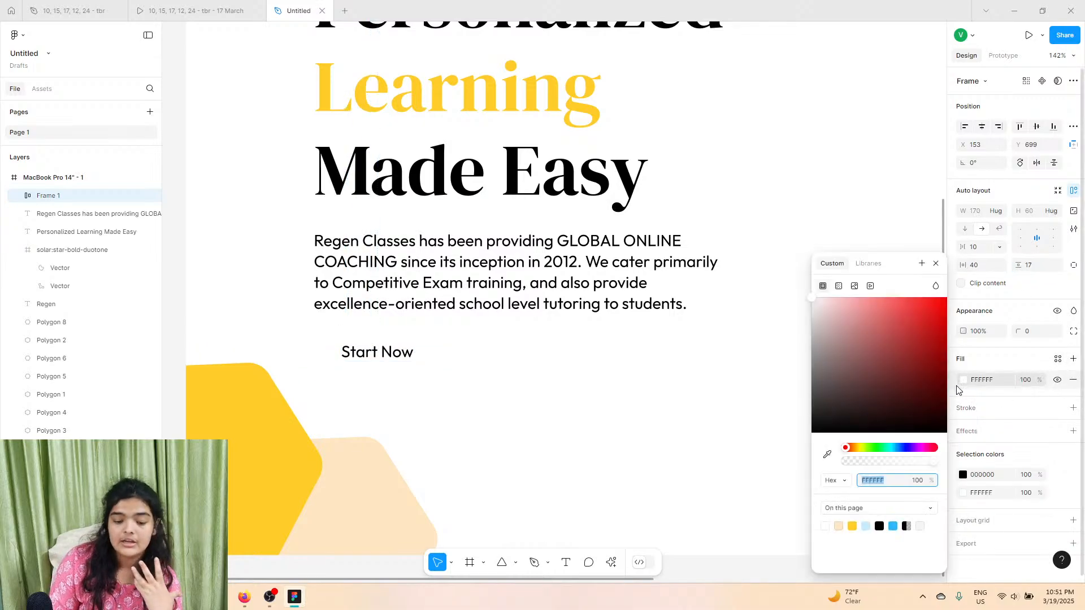
pyautogui.click(854, 525)
pyautogui.click(894, 525)
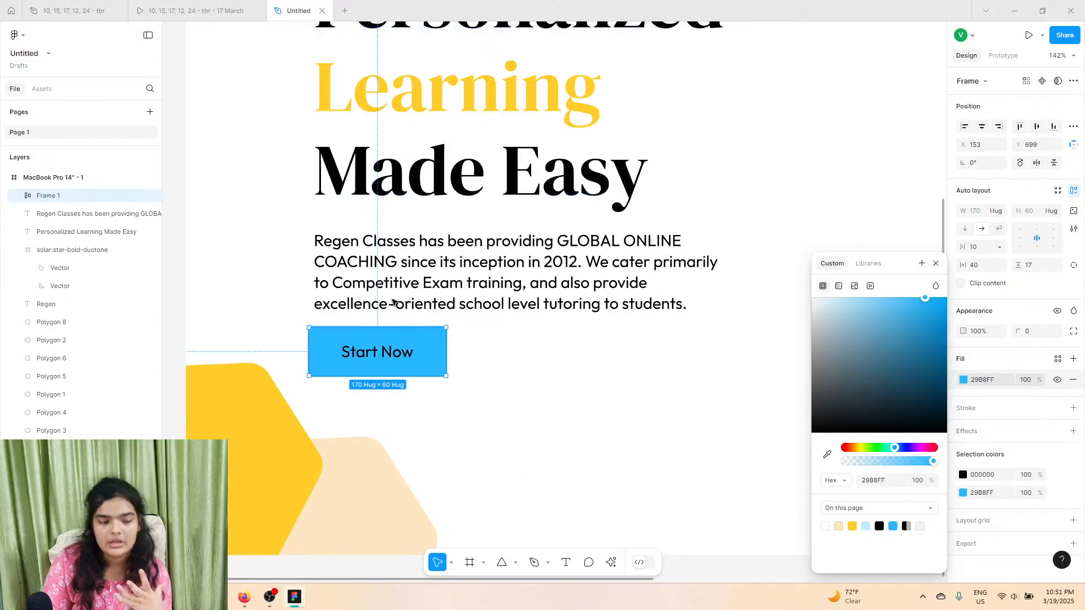
# Step: Move the Start Now button to X 159, Y 719, aligned with the paragraph's left edge
pyautogui.click(423, 315)
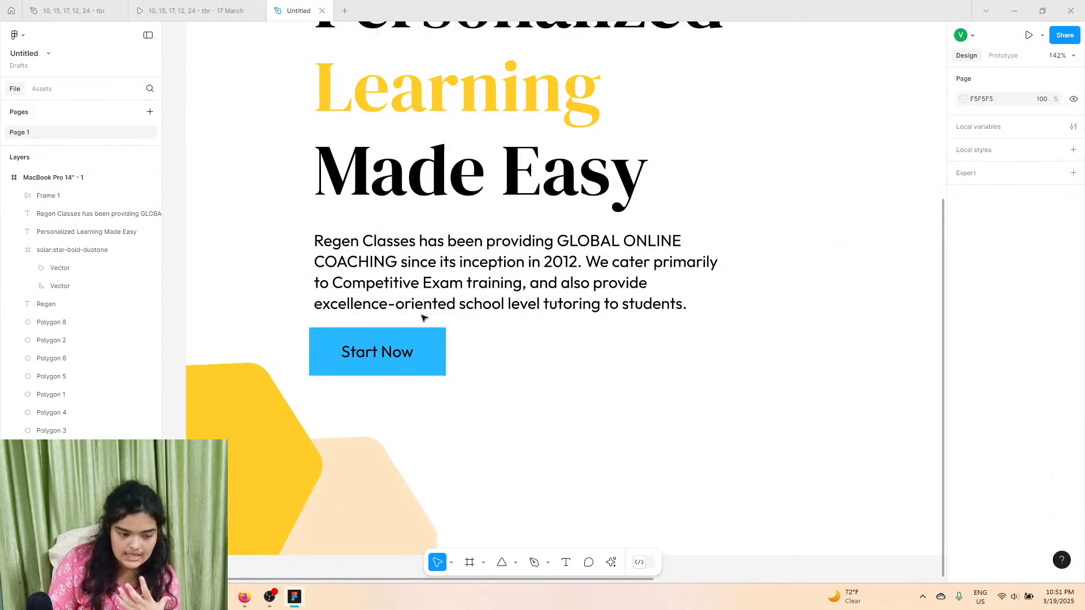
pyautogui.click(443, 296)
pyautogui.scroll(-6, 438, 294)
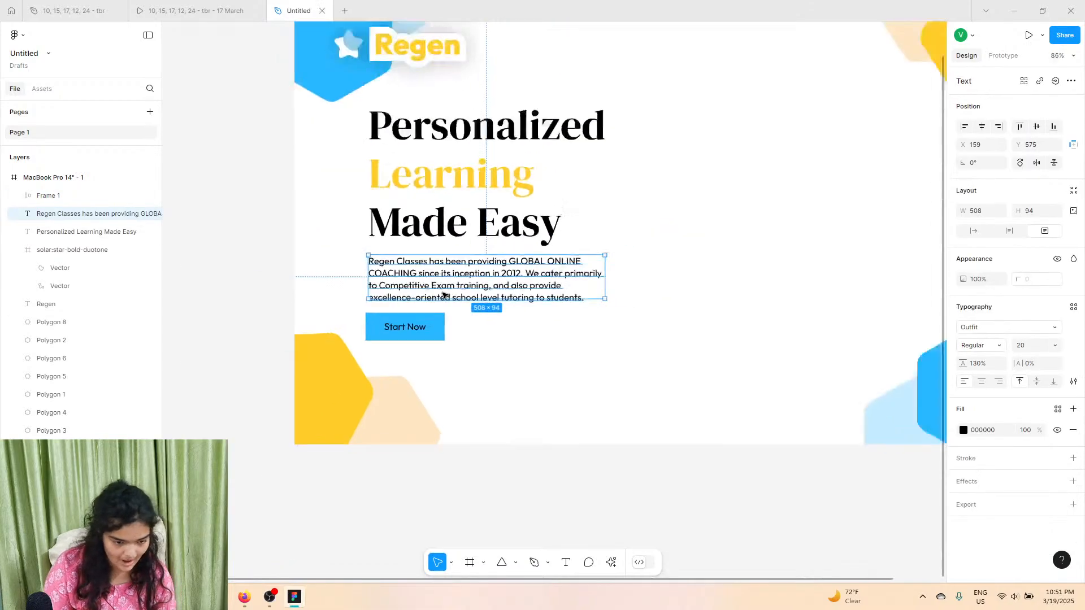
pyautogui.scroll(5, 412, 317)
pyautogui.moveTo(431, 332)
pyautogui.mouseDown()
pyautogui.moveTo(440, 348)
pyautogui.moveTo(432, 343)
pyautogui.mouseUp()
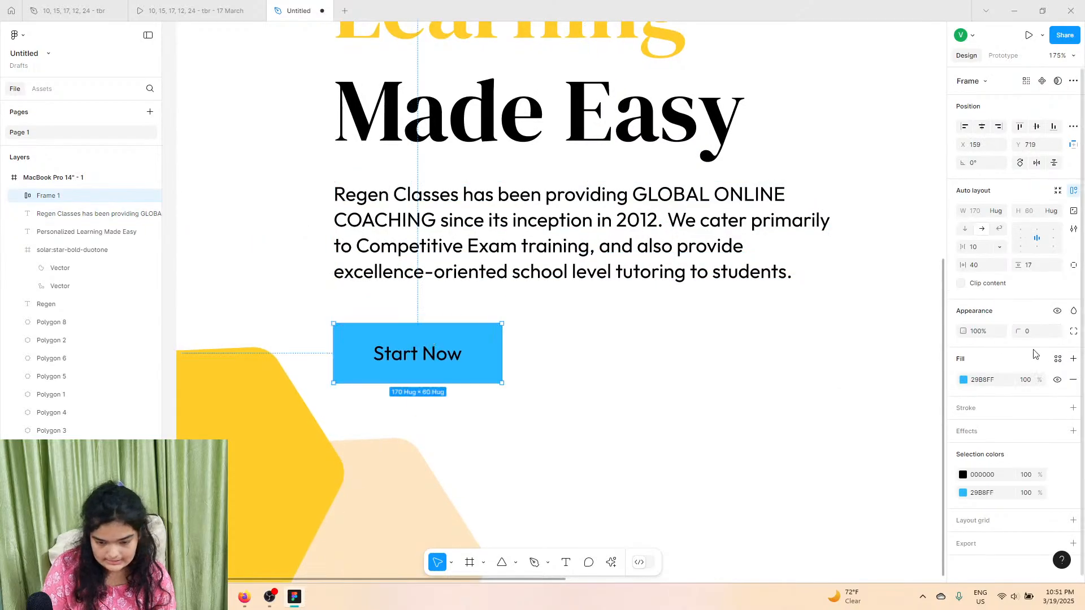
# Step: Round the Start Now button's corners to 8 and give its label a bolder font weight
pyautogui.moveTo(1019, 333); pyautogui.dragTo(1084, 349)
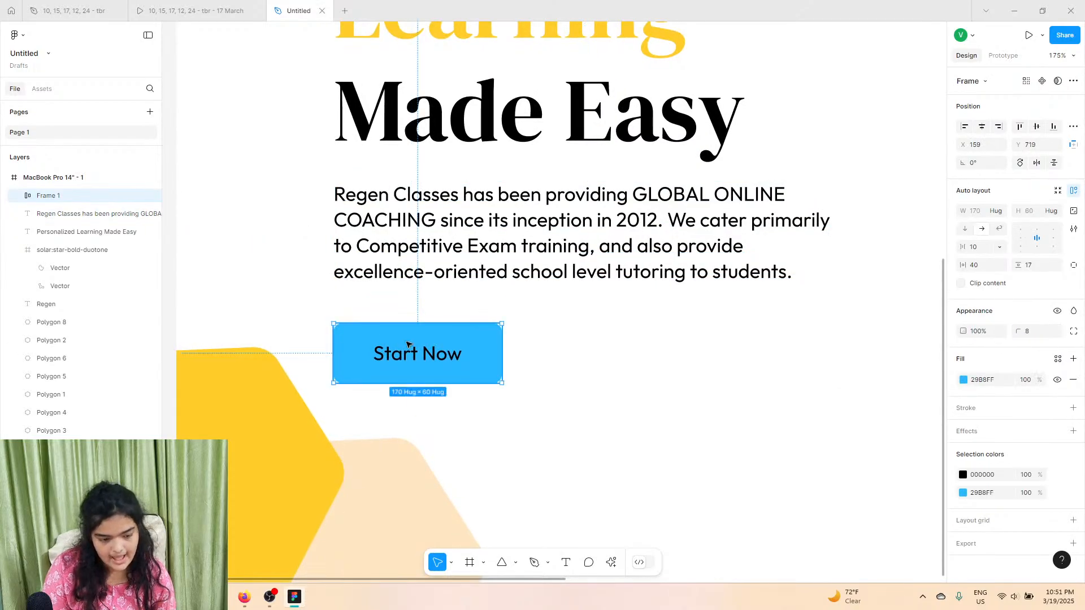
pyautogui.doubleClick(421, 360)
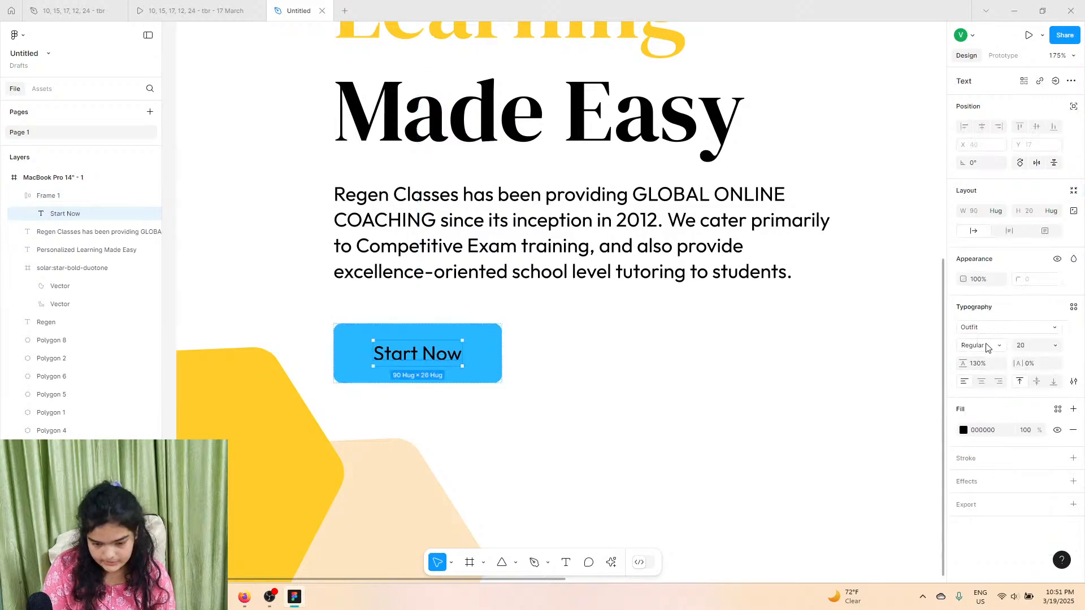
pyautogui.click(987, 345)
pyautogui.click(986, 384)
pyautogui.click(543, 339)
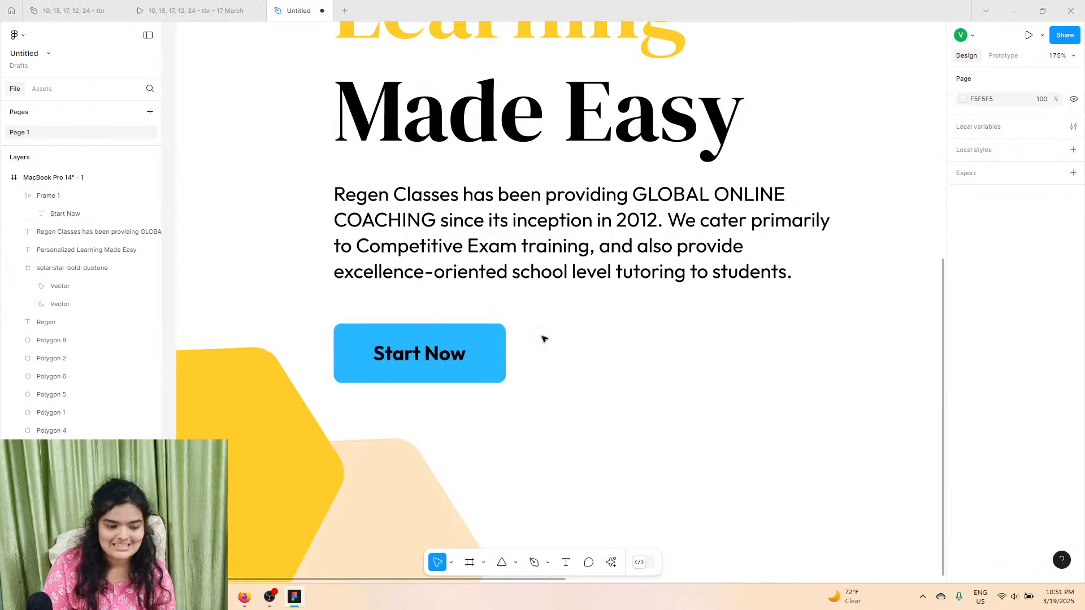
pyautogui.click(497, 345)
pyautogui.click(963, 475)
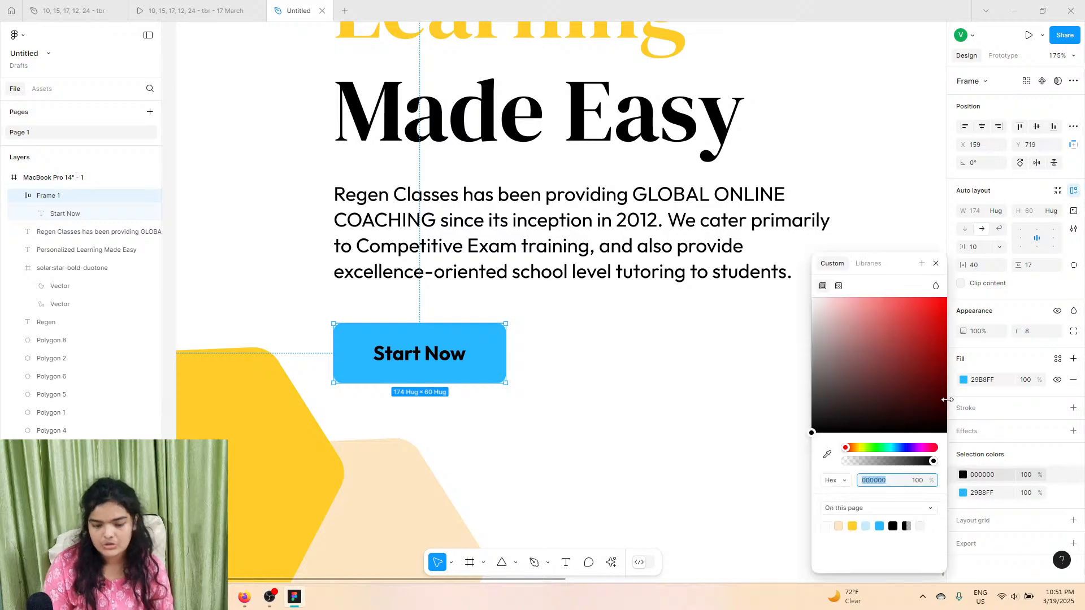
pyautogui.moveTo(946, 400); pyautogui.dragTo(725, 443)
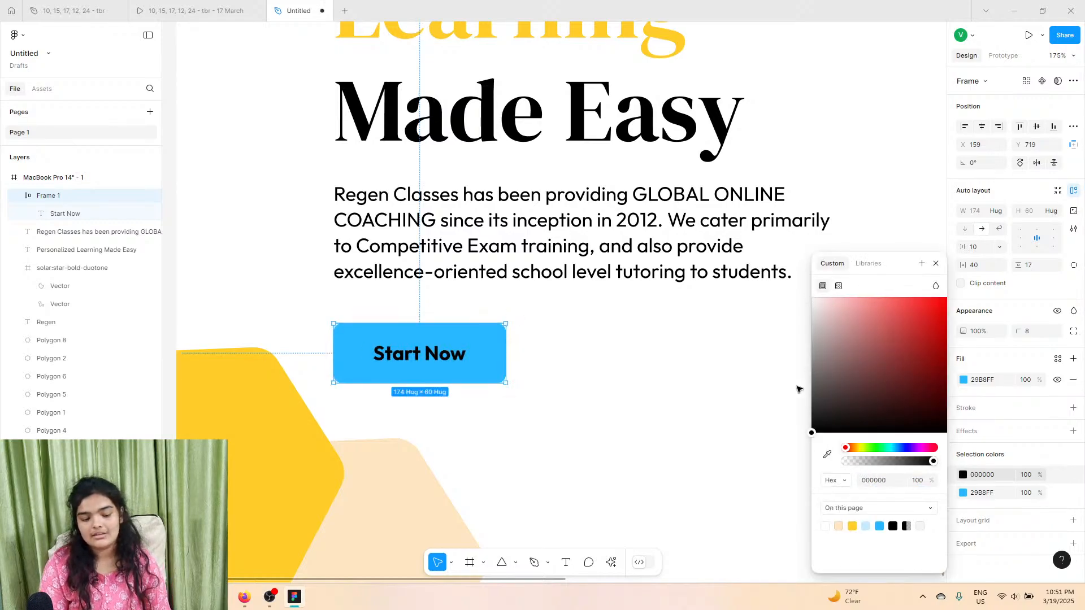
pyautogui.click(476, 375)
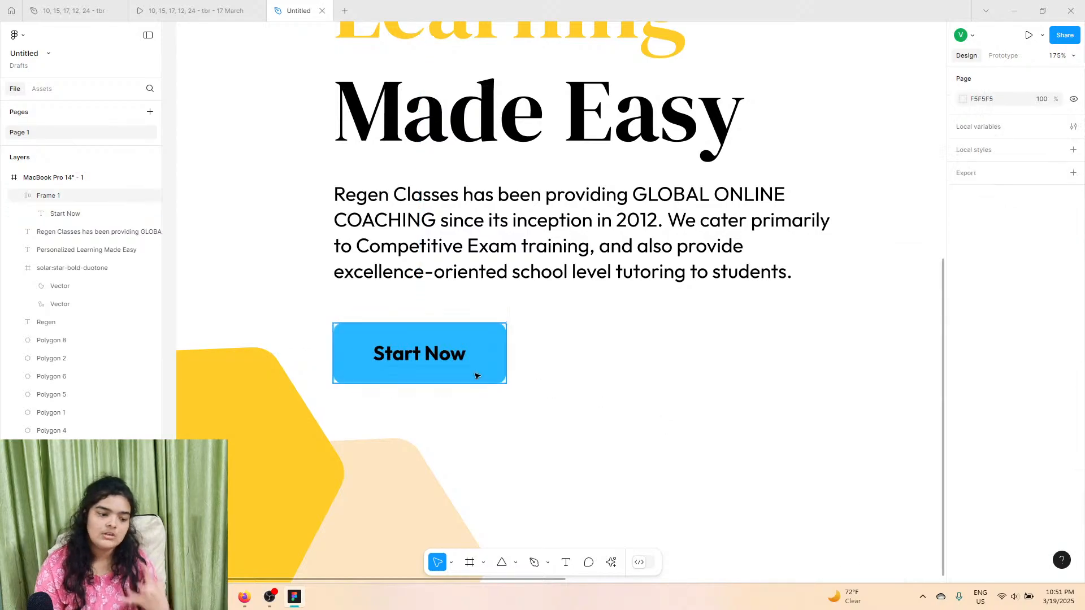
# Step: Move the Start Now button slightly up, closer to the paragraph, keeping it at X 159
pyautogui.scroll(-5, 473, 374)
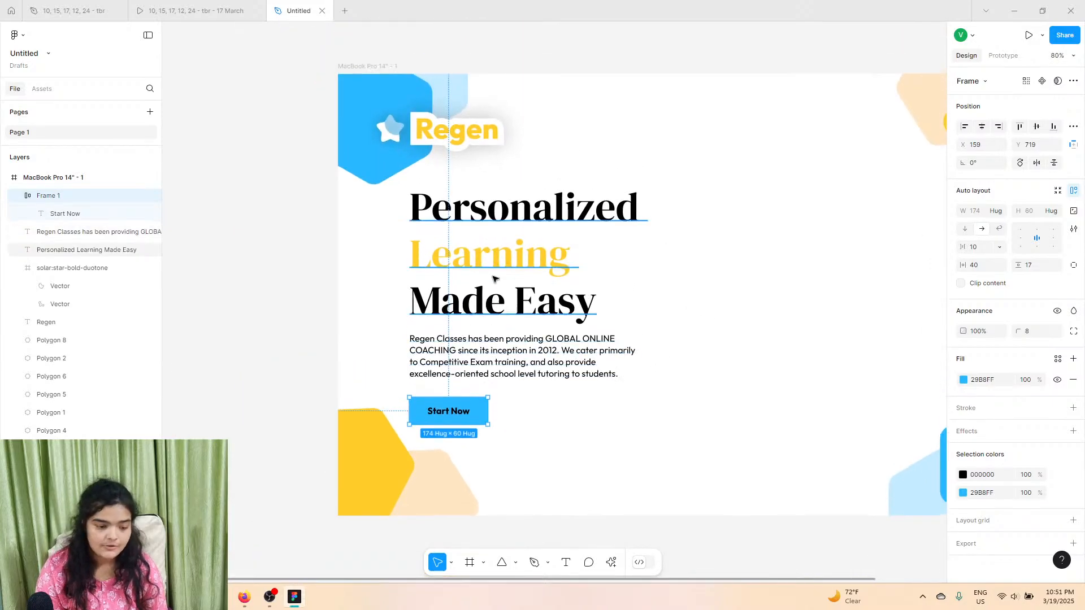
pyautogui.click(509, 438)
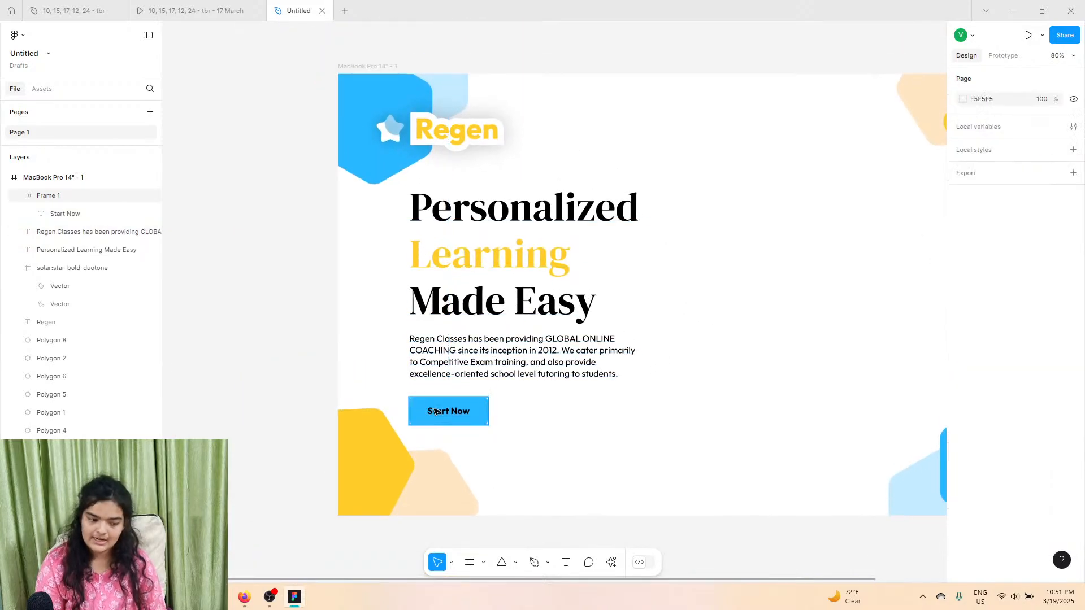
pyautogui.moveTo(435, 411); pyautogui.dragTo(435, 405)
pyautogui.click(582, 422)
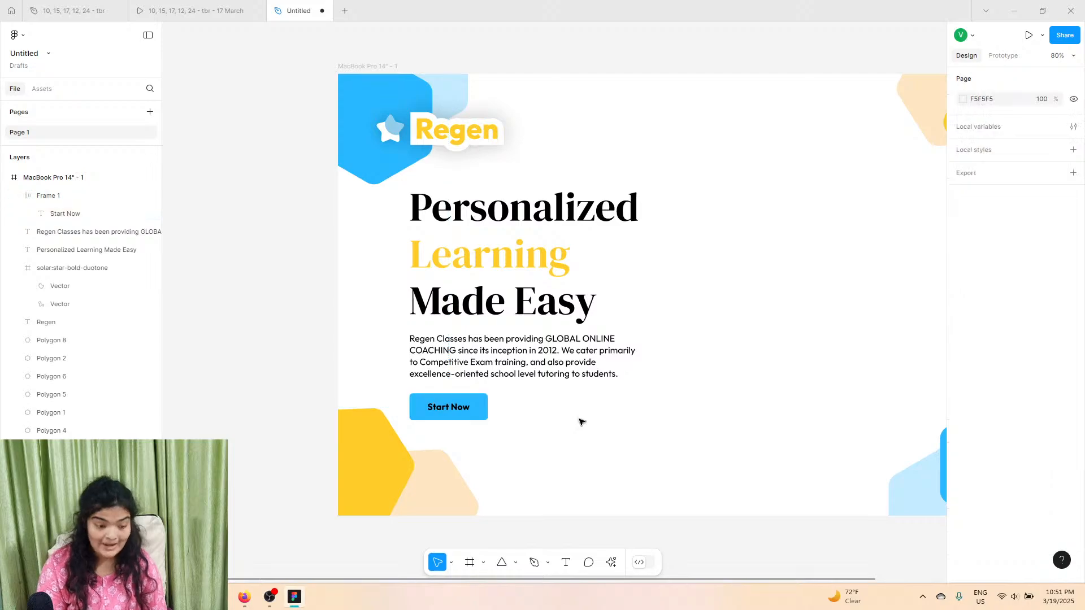
# Step: Reduce the heading's line height to 114% and move the paragraph below it up to Y 572
pyautogui.click(563, 376)
pyautogui.click(588, 305)
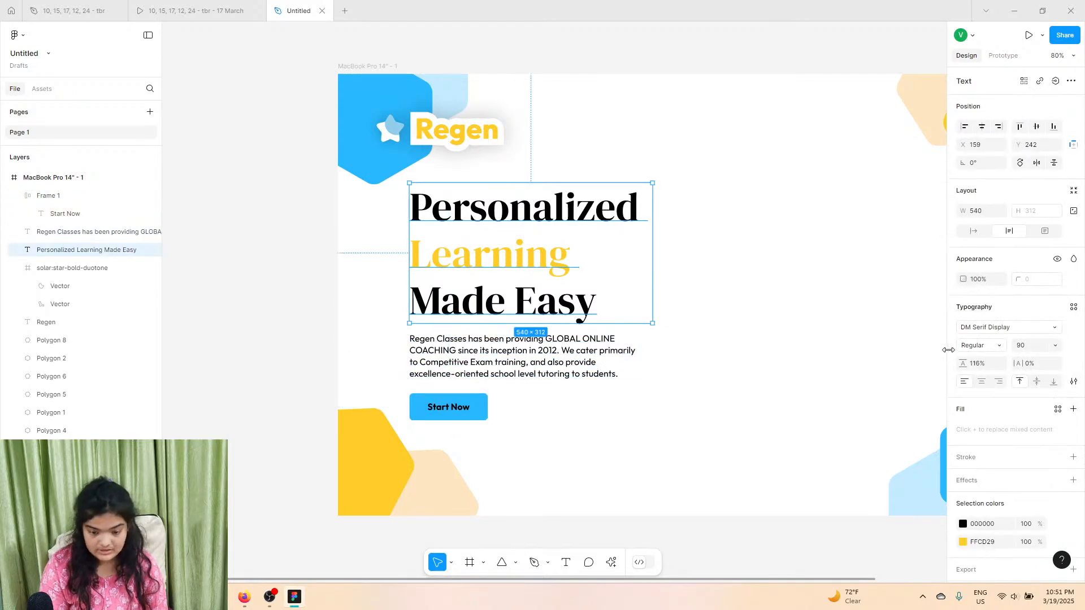
pyautogui.moveTo(962, 363)
pyautogui.mouseDown()
pyautogui.moveTo(953, 363)
pyautogui.moveTo(962, 363)
pyautogui.mouseUp()
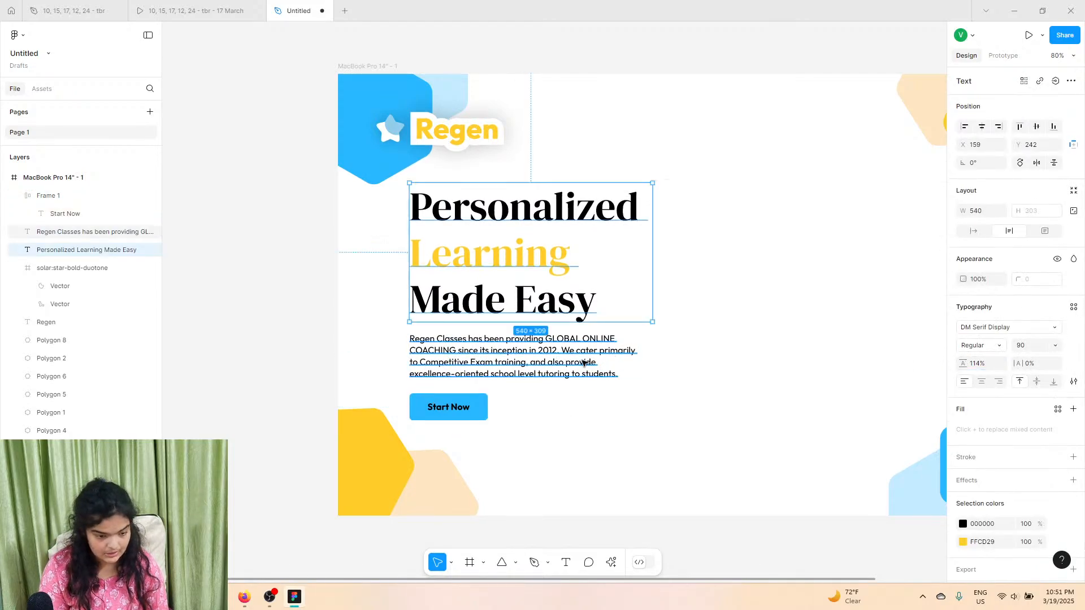
pyautogui.moveTo(586, 363); pyautogui.dragTo(582, 362)
pyautogui.click(668, 347)
pyautogui.hscroll(3, 616, 338)
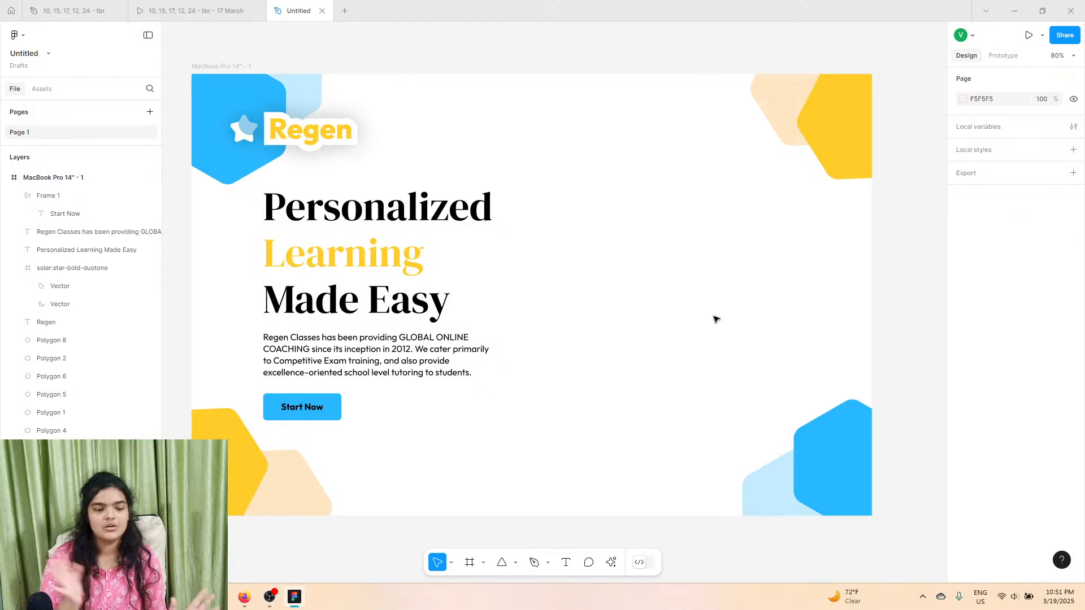
# Step: Compare the heading and paragraph with the reference prototype, and close both reference files so only the Untitled design stays open
pyautogui.click(396, 289)
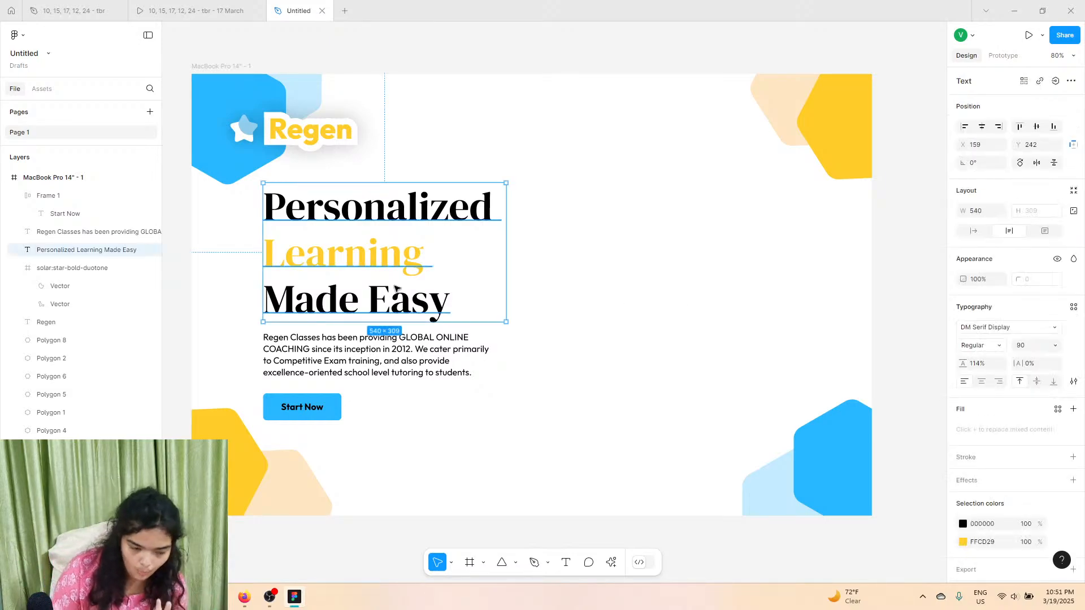
pyautogui.click(325, 363)
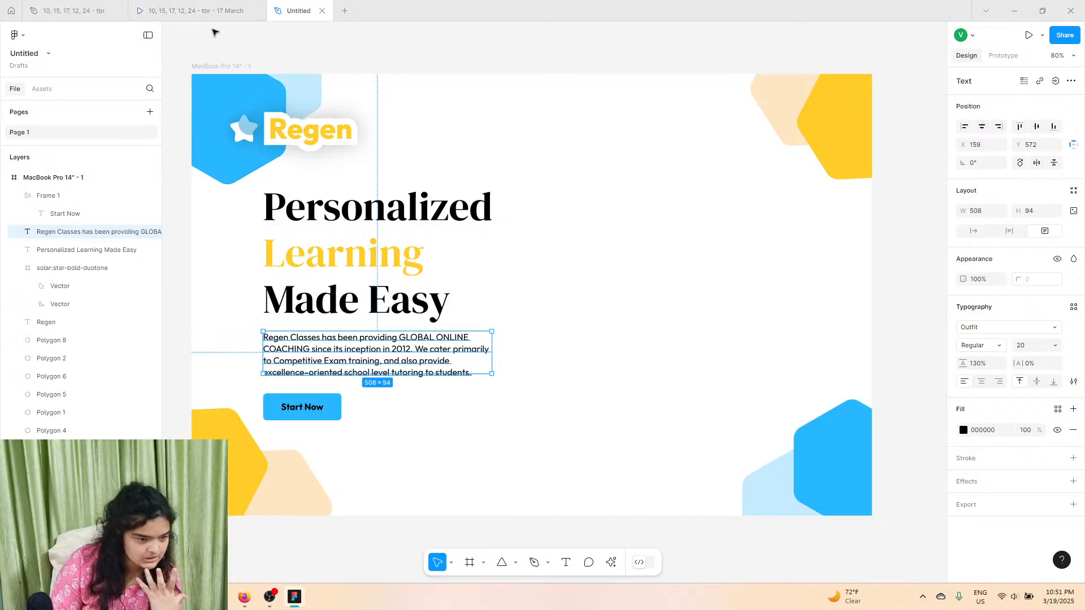
pyautogui.click(241, 598)
pyautogui.click(201, 6)
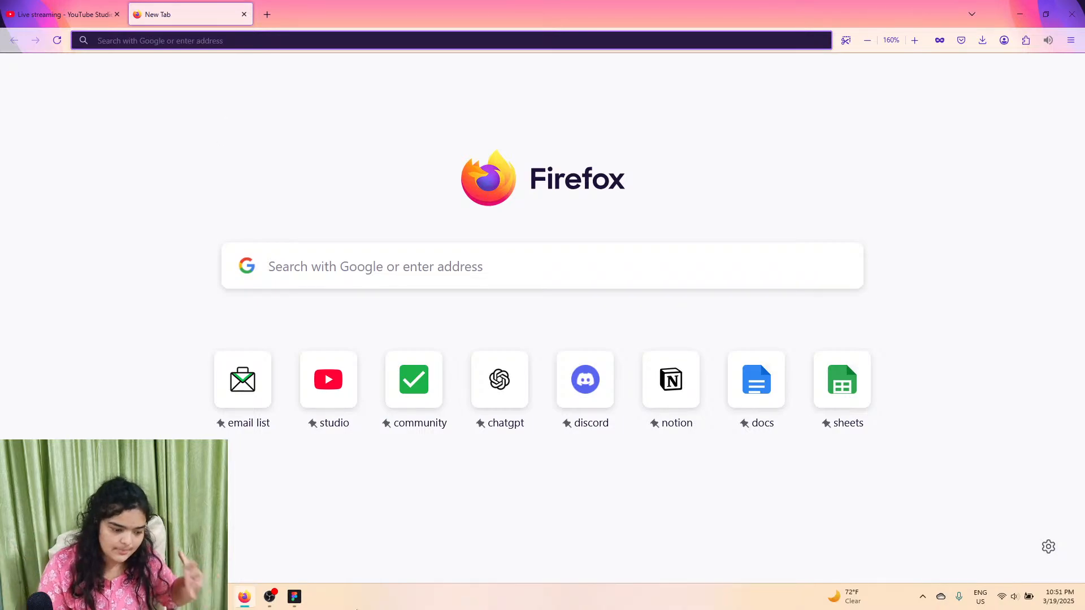
pyautogui.click(295, 596)
pyautogui.click(233, 10)
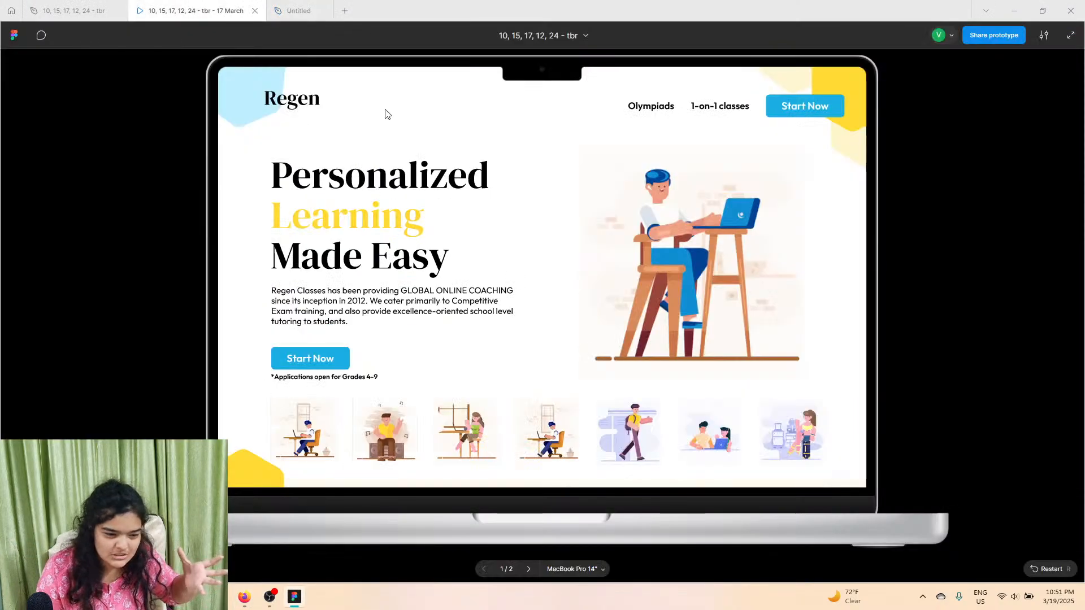
pyautogui.click(289, 6)
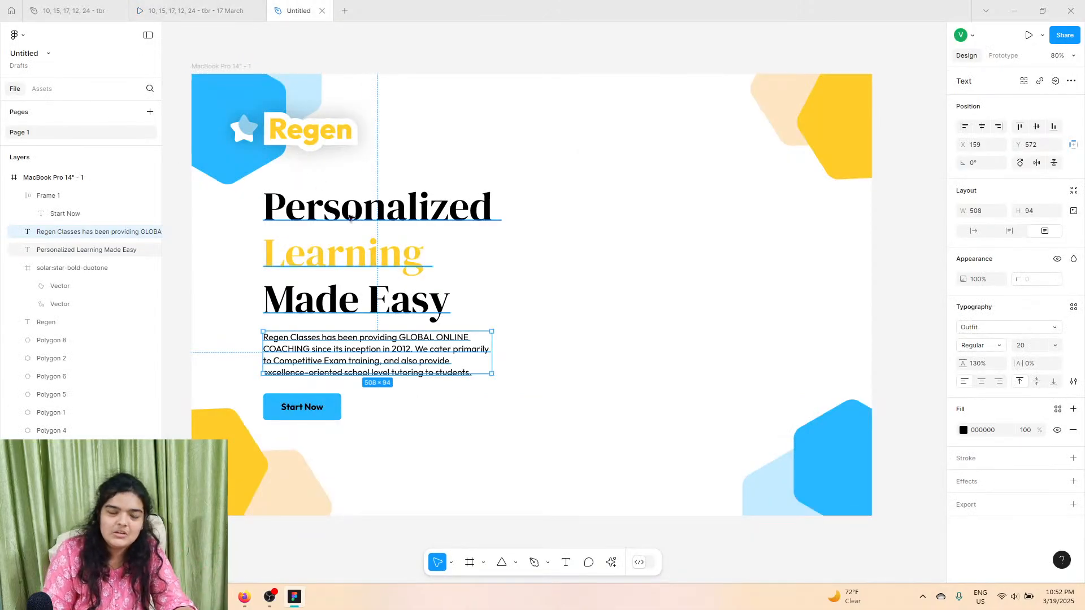
pyautogui.click(256, 11)
pyautogui.click(117, 10)
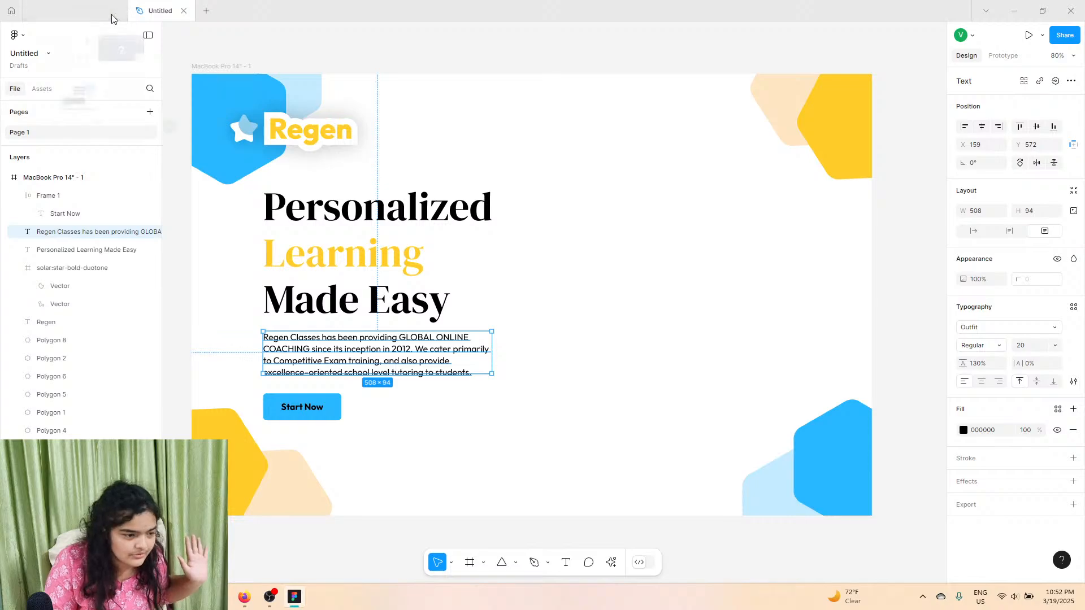
# Step: Shift the text block up: the heading by 2 px, the paragraph to Y 570 and the Start Now button to Y 707
pyautogui.click(378, 294)
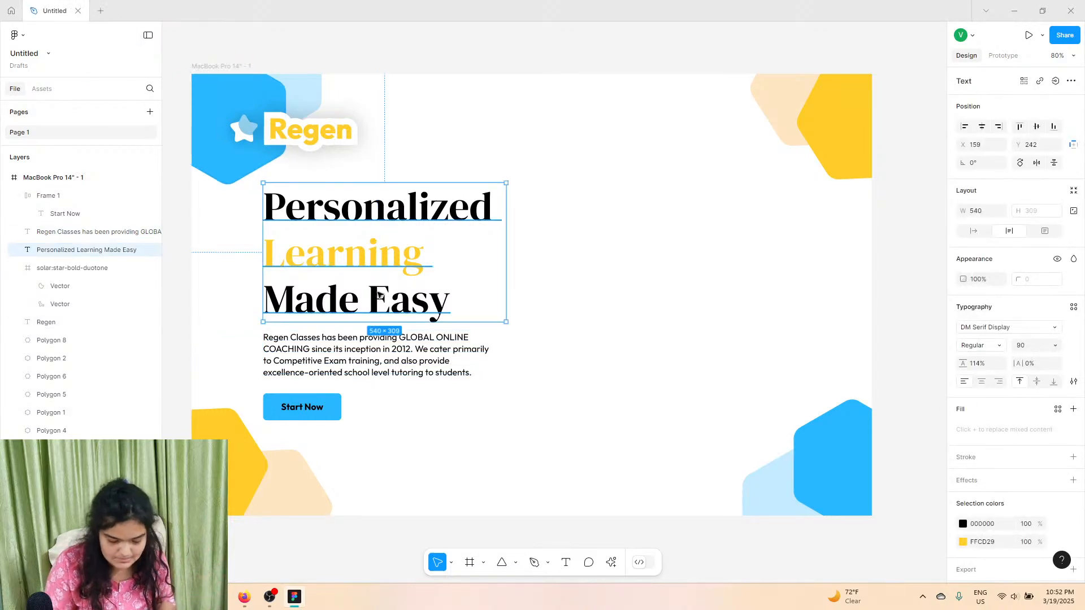
pyautogui.press('Up')
pyautogui.press('Up')
pyautogui.click(364, 357)
pyautogui.press('0')
pyautogui.press('Up')
pyautogui.press('Up')
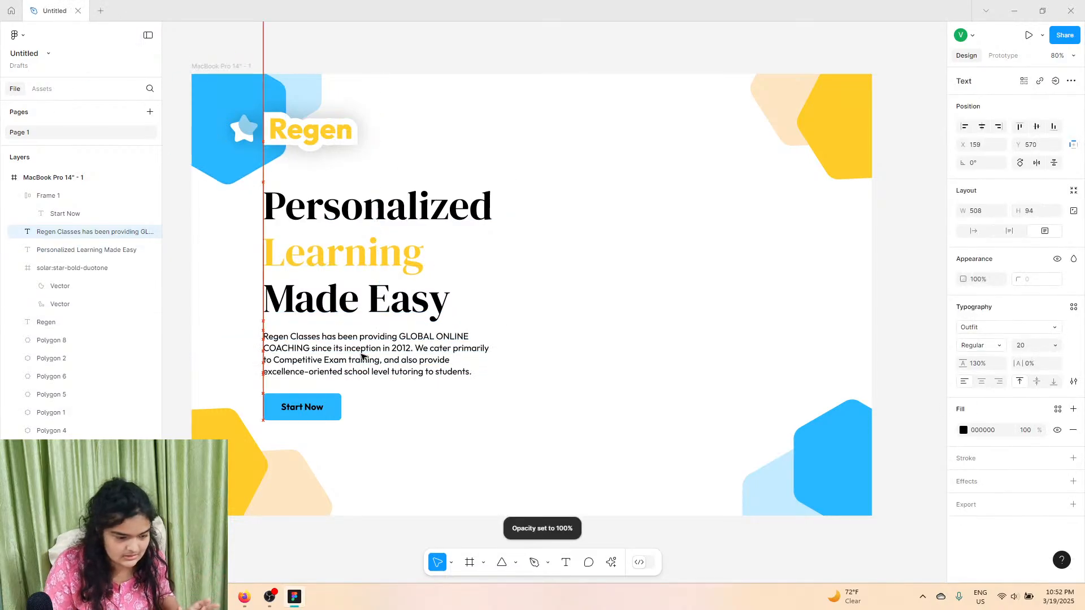
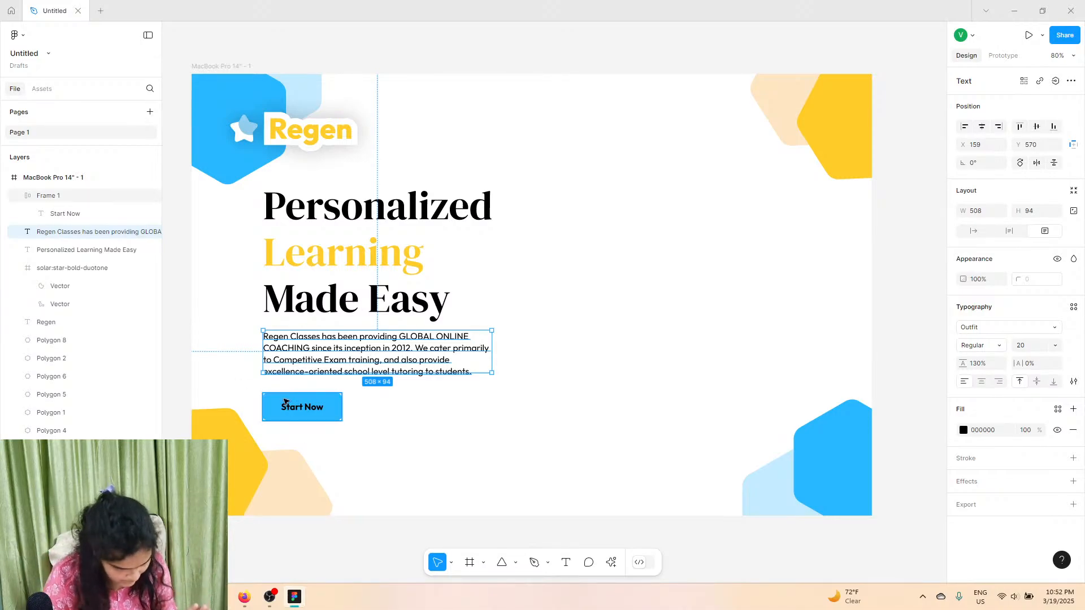
pyautogui.moveTo(281, 406); pyautogui.dragTo(284, 402)
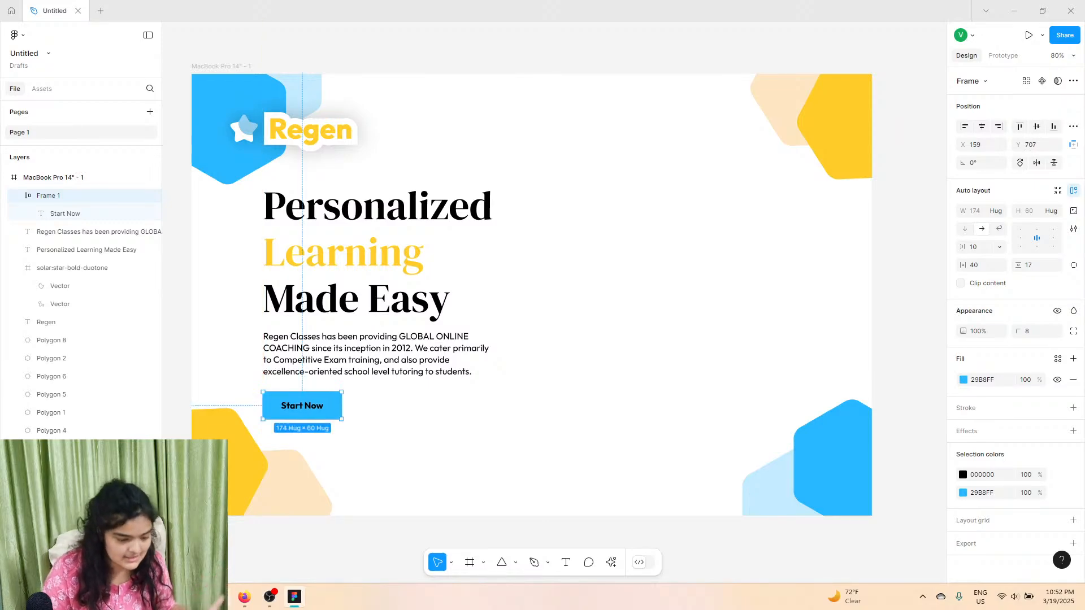
# Step: Switch to Firefox, open leonardo.ai and launch its image generation web app
pyautogui.click(238, 601)
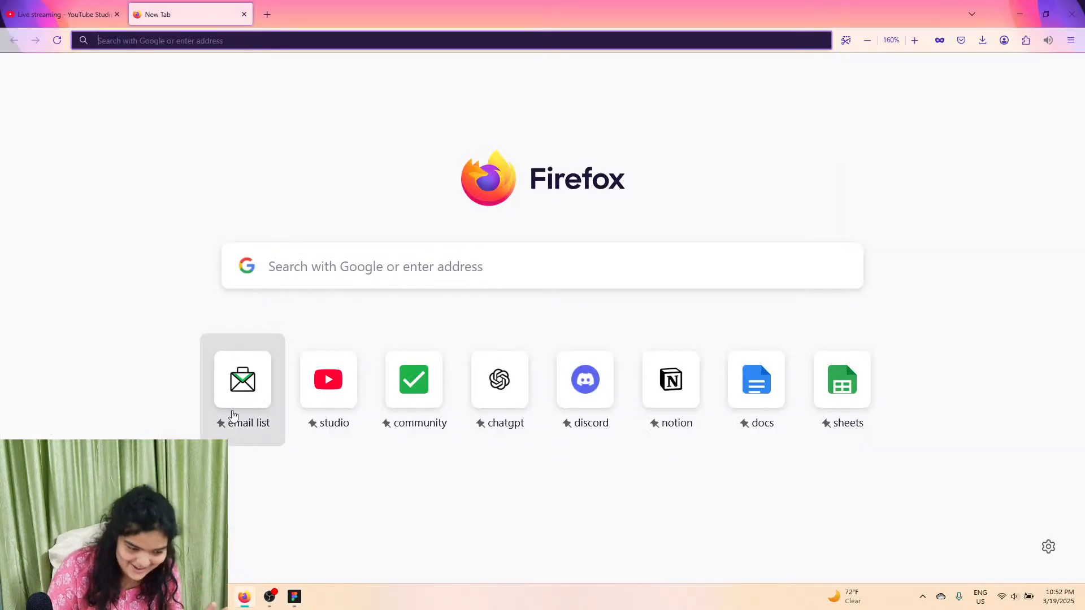
pyautogui.click(283, 274)
pyautogui.write('le')
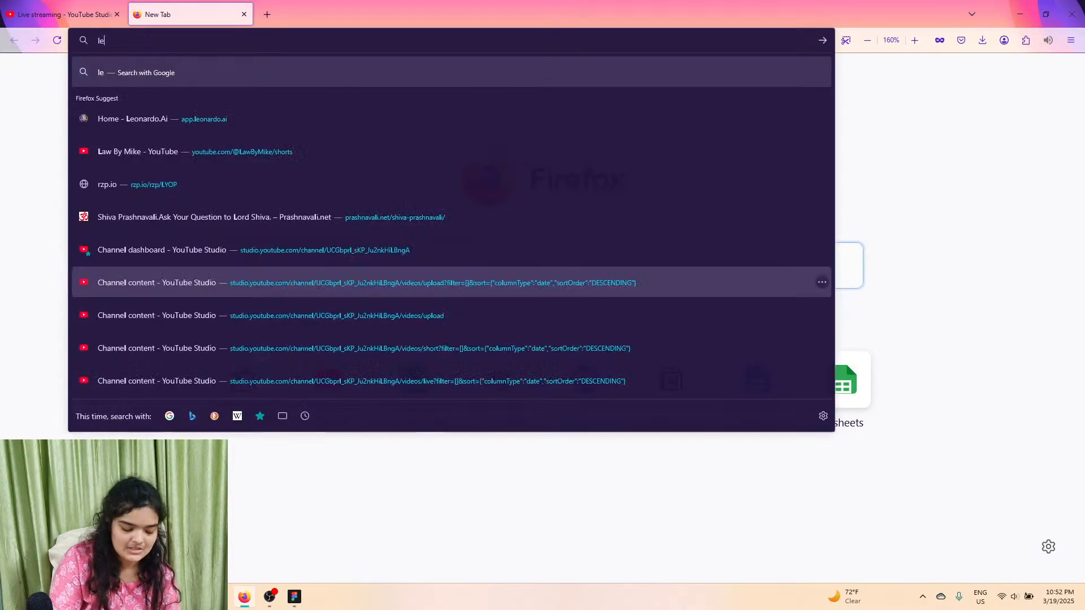
pyautogui.write('onardo.ai')
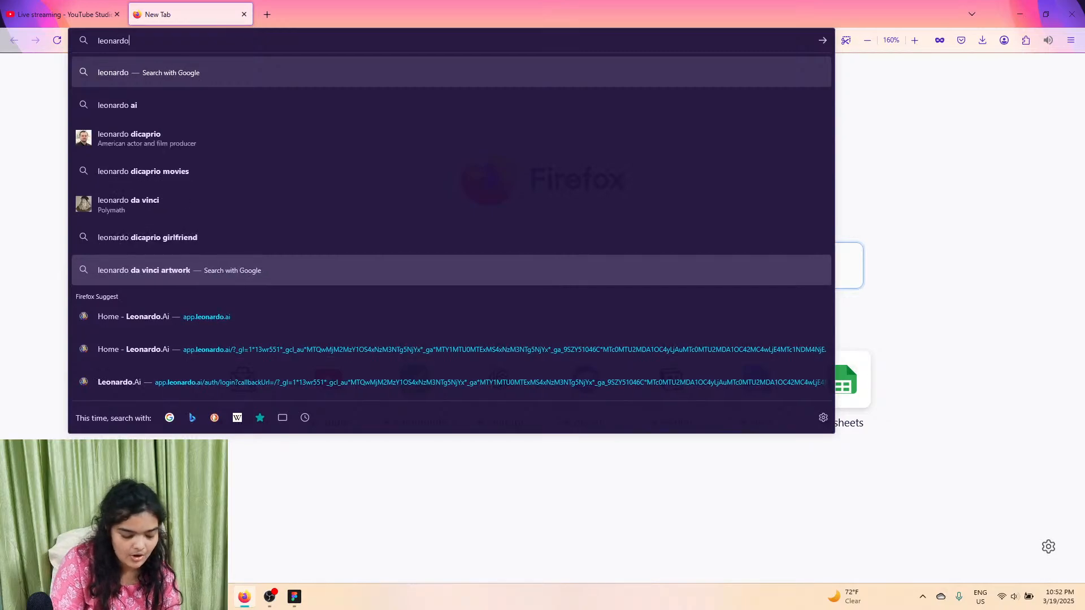
pyautogui.press('Return')
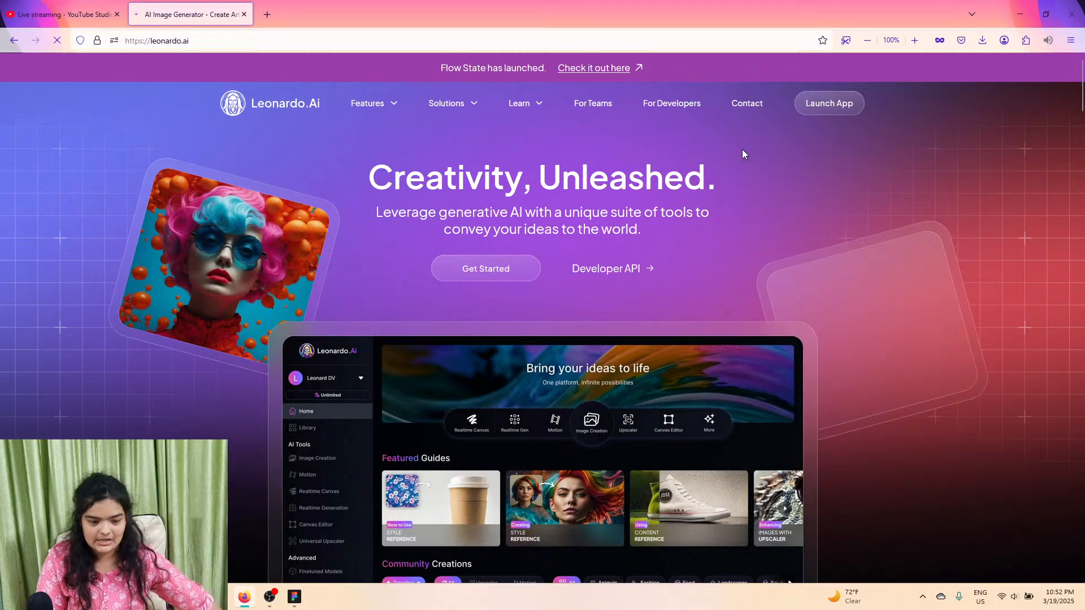
pyautogui.click(855, 104)
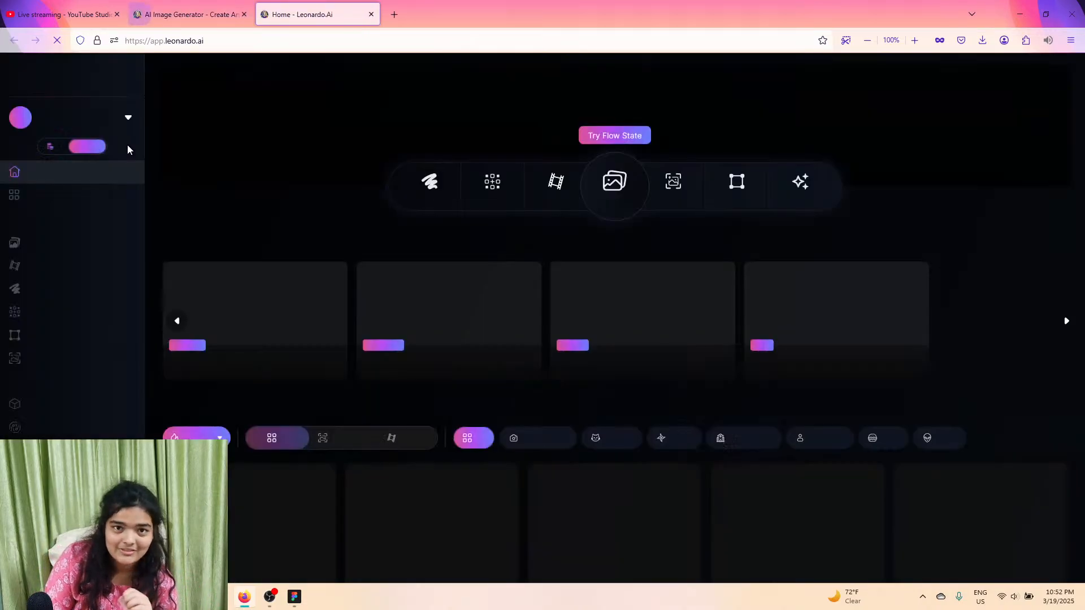
# Step: Open Leonardo.Ai's Image Creation tool, dismiss the What's New announcement and clear the existing kiwi juice prompt
pyautogui.click(86, 244)
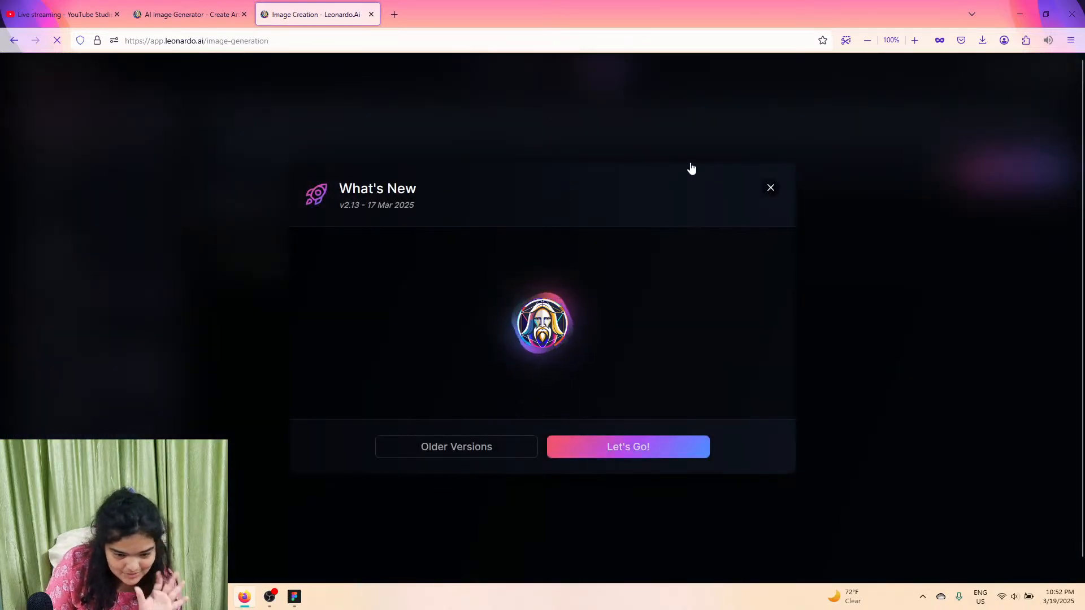
pyautogui.click(770, 189)
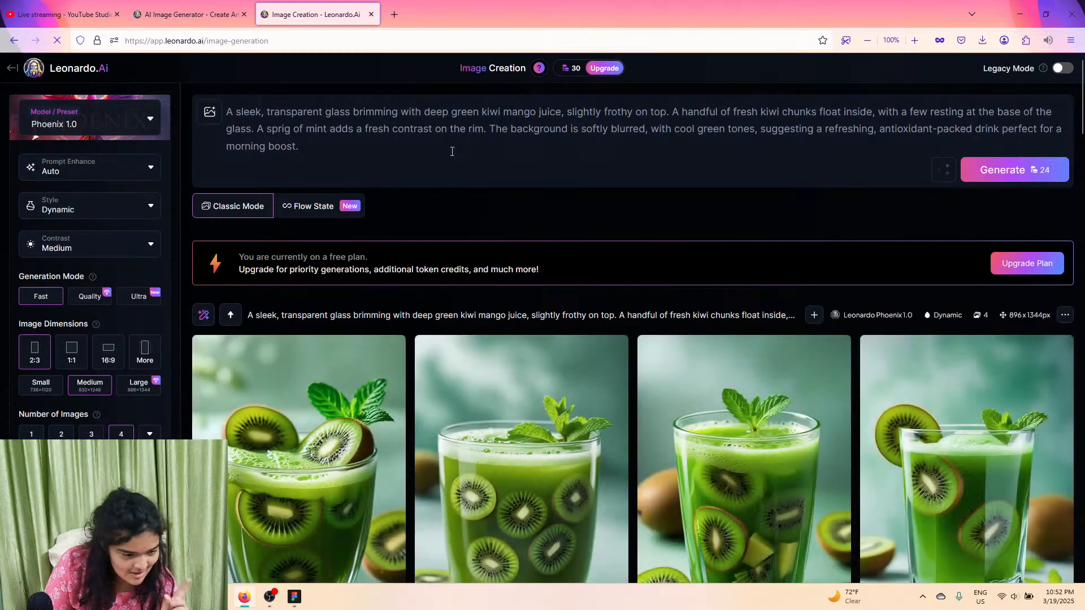
pyautogui.tripleClick(452, 151)
pyautogui.press('BackSpace')
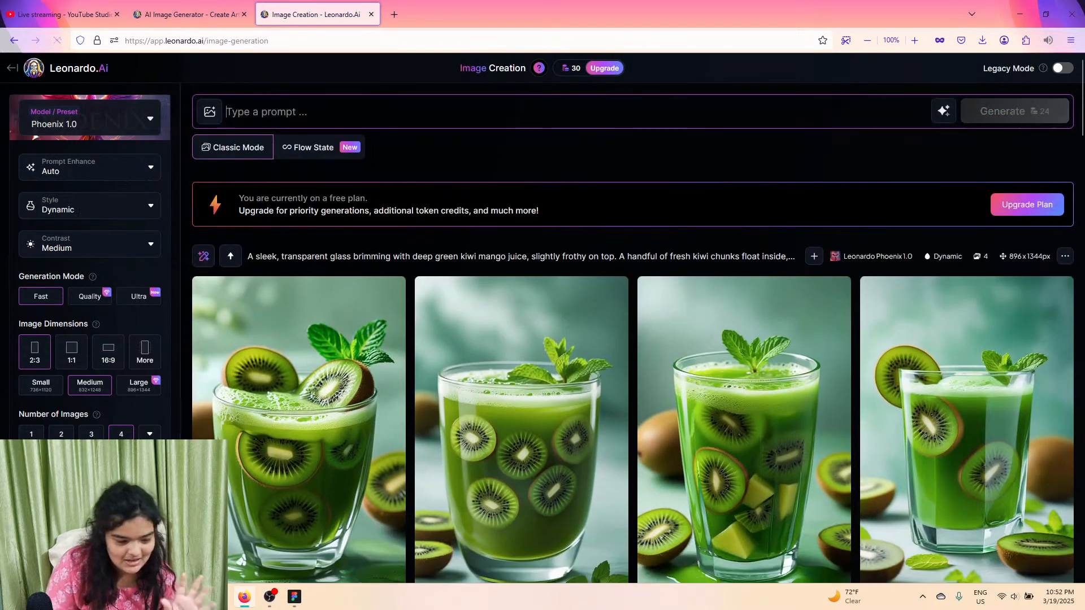
# Step: Check the landing page in Figma, return to Leonardo.Ai and generate images from the prompt "girl reading a book being magical orange and blue"
pyautogui.moveTo(575, 522)
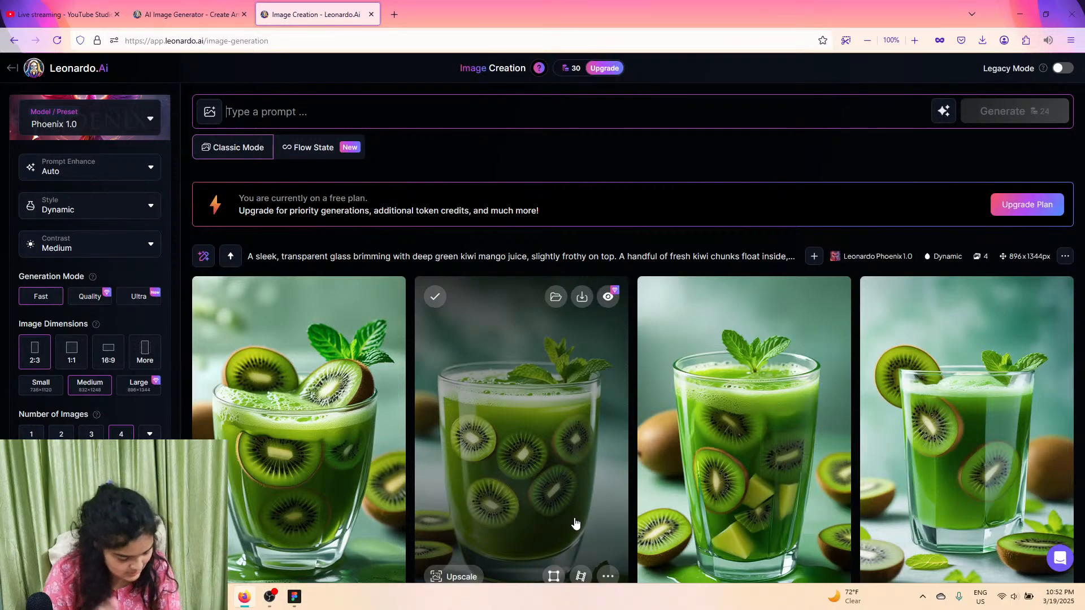
pyautogui.click(294, 596)
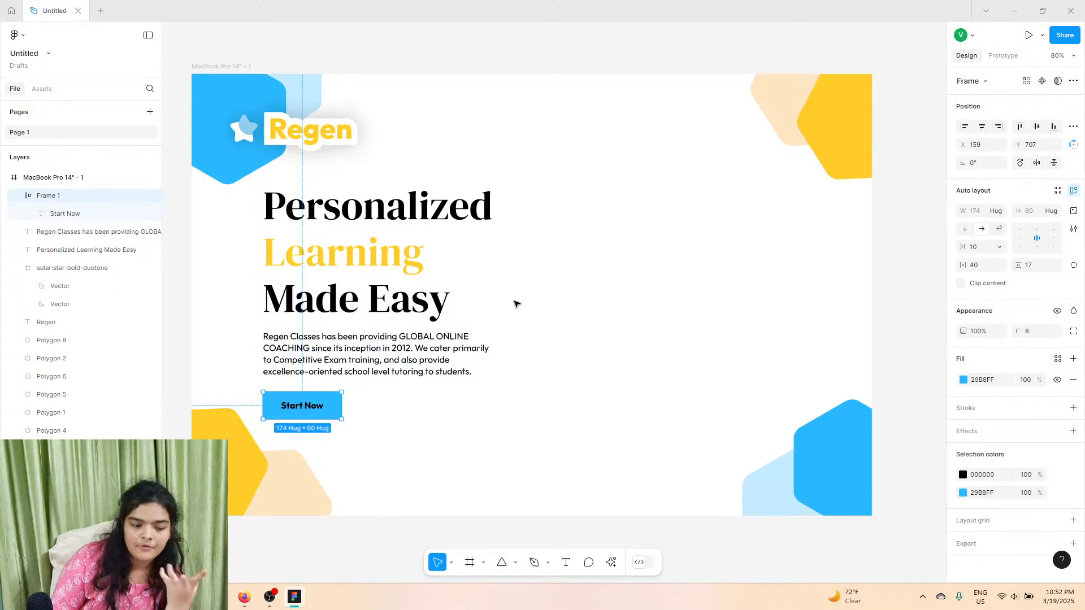
pyautogui.click(246, 600)
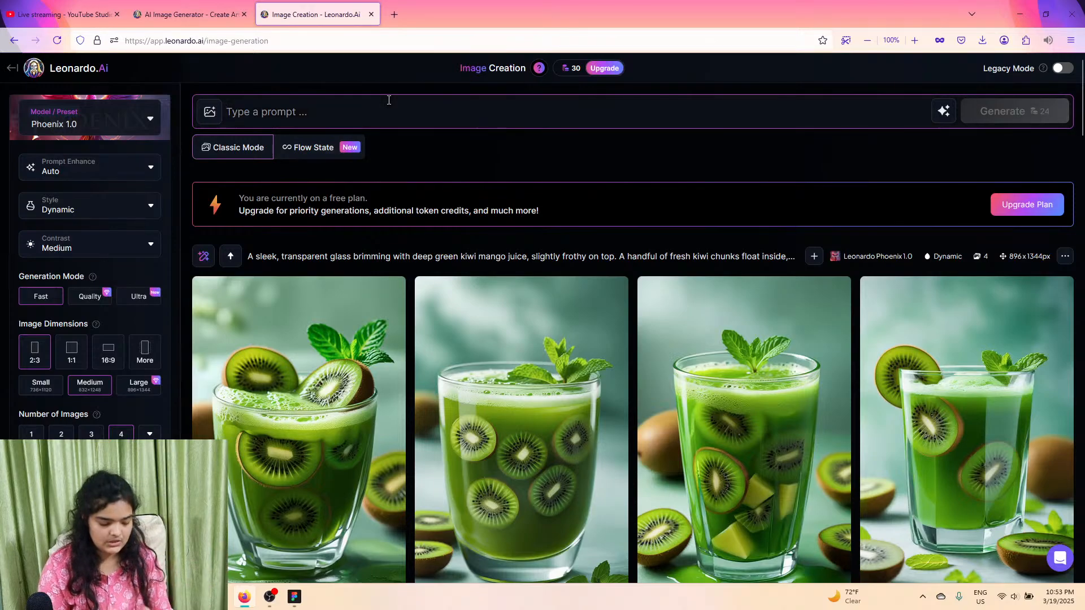
pyautogui.write('d')
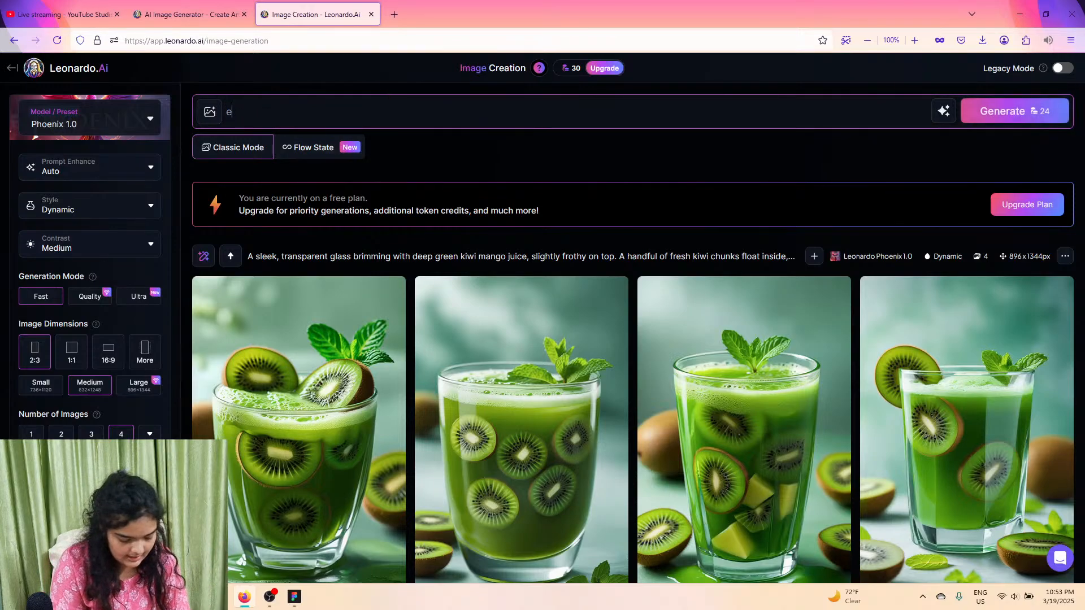
pyautogui.press('BackSpace')
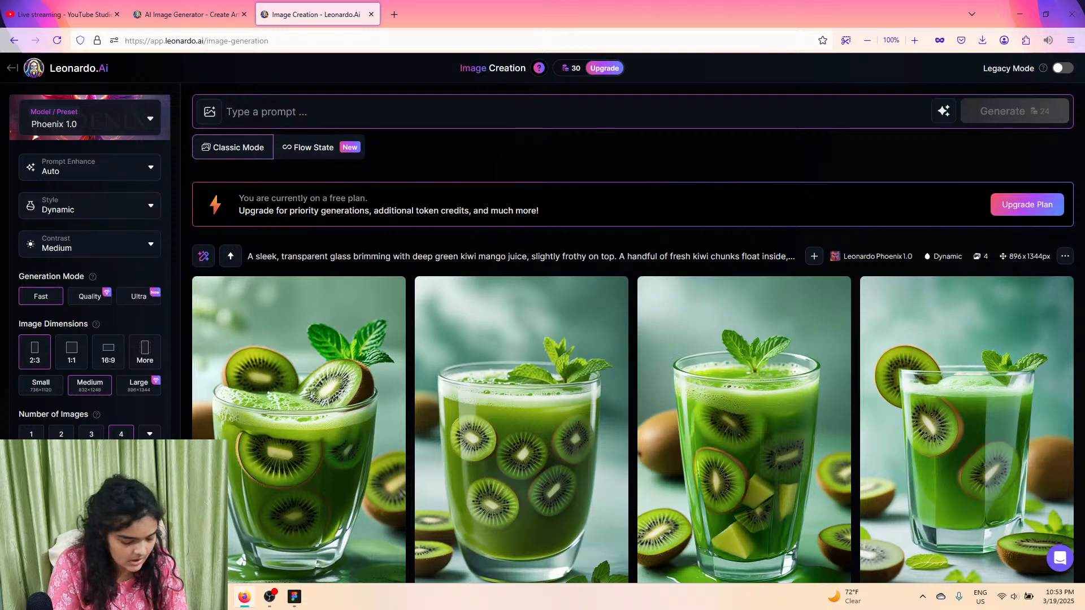
pyautogui.write('girl reading a book being magical orange and blue')
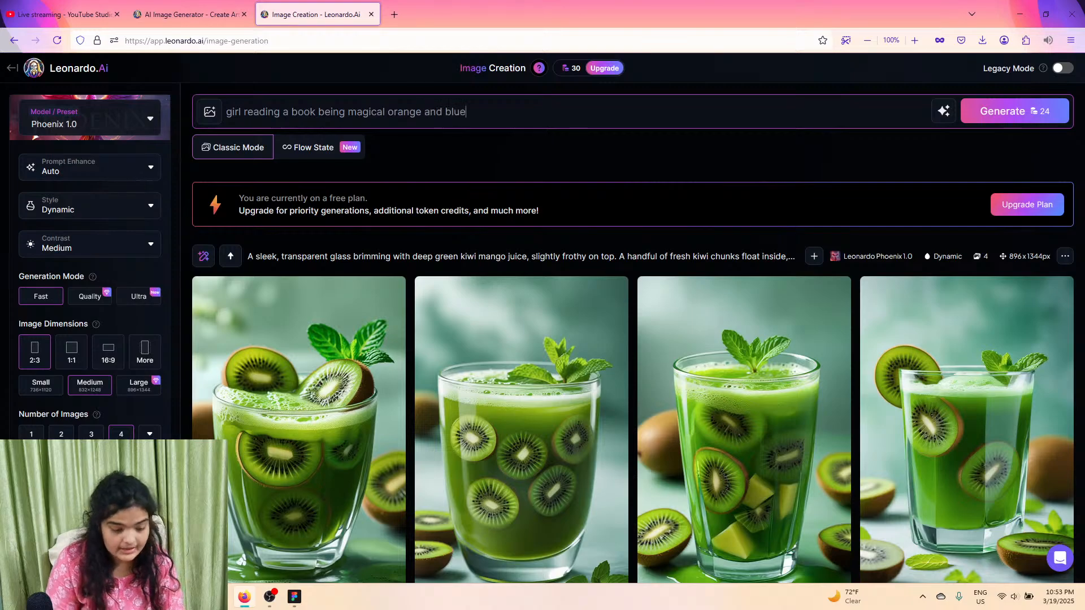
pyautogui.press('Return')
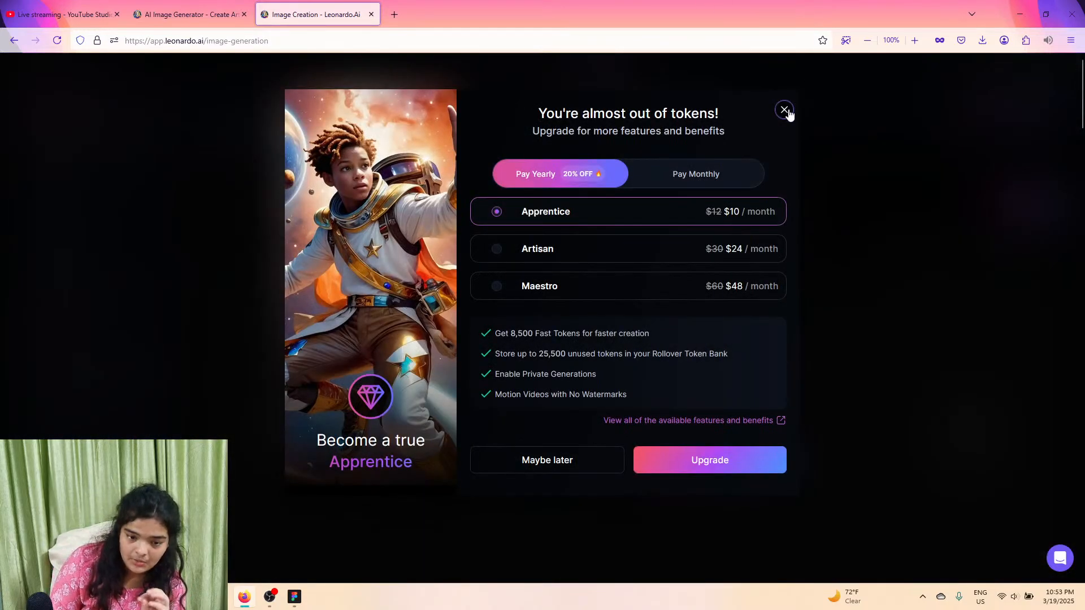
pyautogui.click(556, 459)
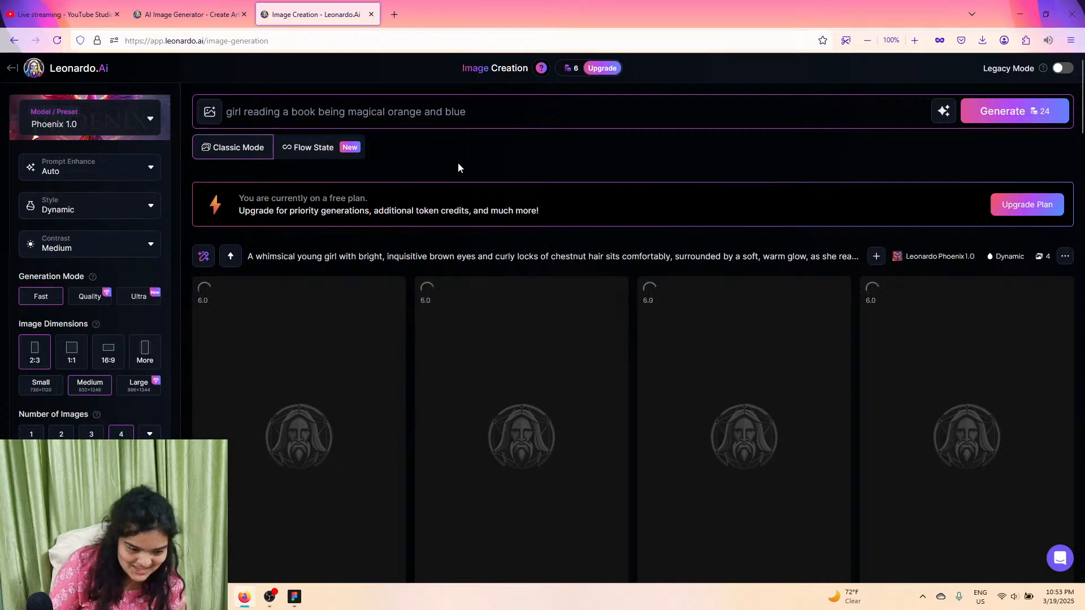
# Step: Review the generated girl-with-book images and download the second one
pyautogui.scroll(-3, 304, 413)
pyautogui.scroll(2, 299, 412)
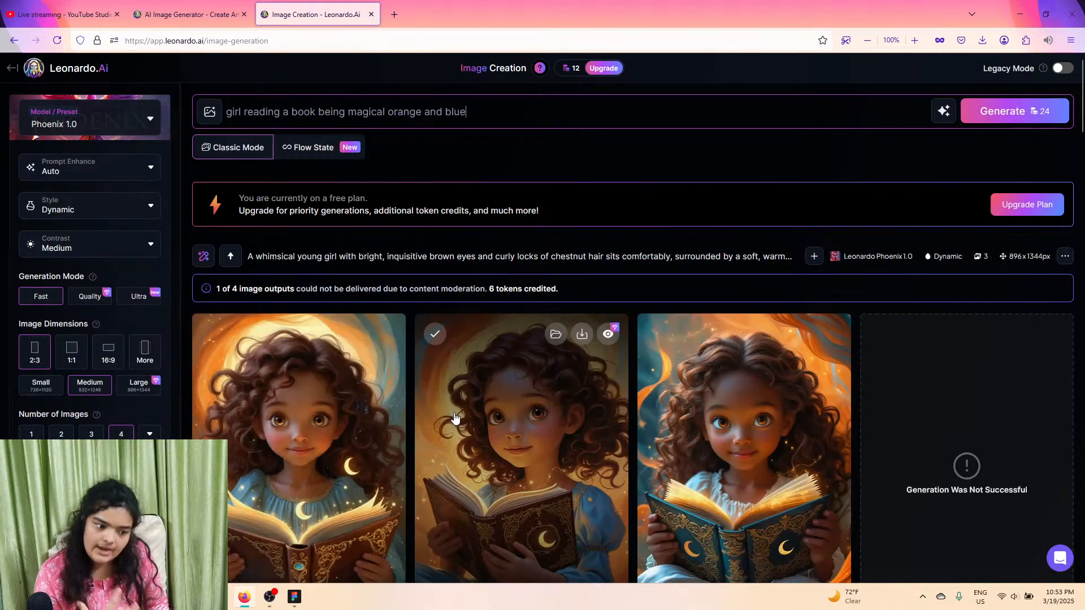
pyautogui.scroll(-3, 666, 288)
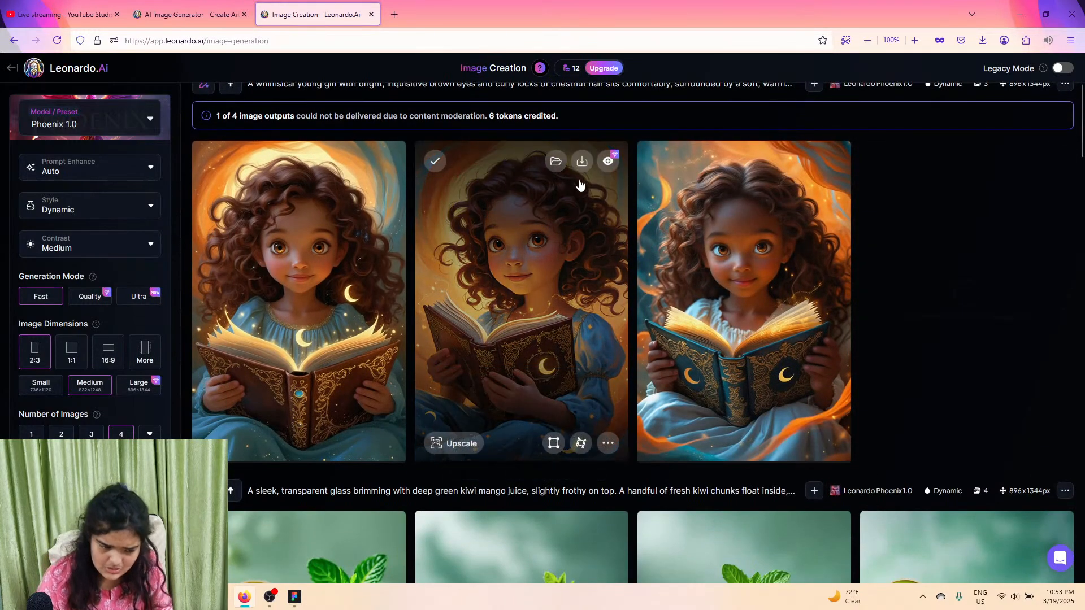
pyautogui.click(583, 164)
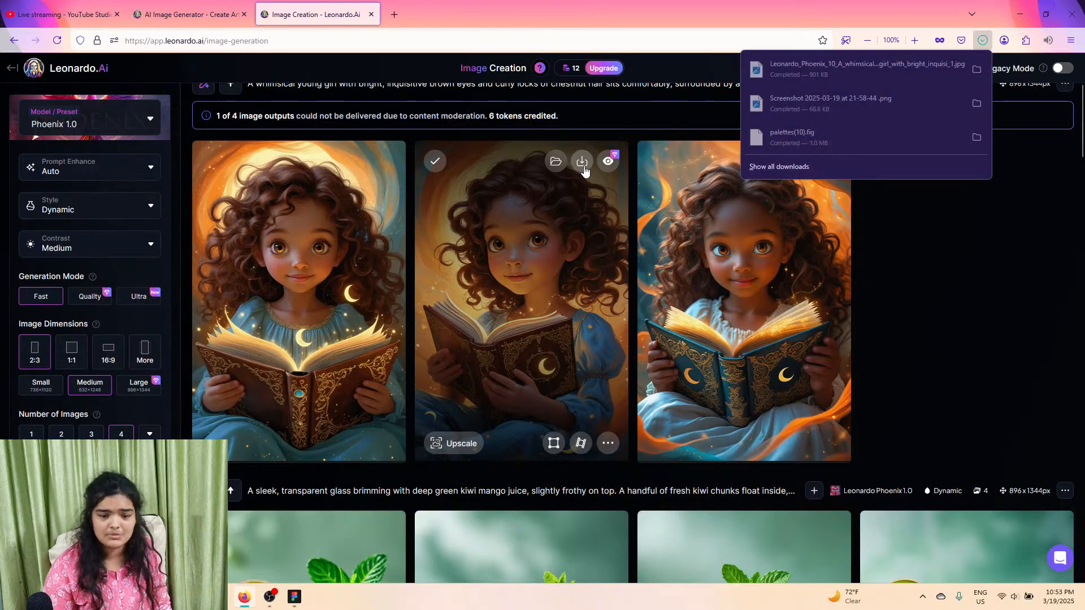
# Step: Open Photoroom's Background Remover in a new browser tab and upload the downloaded Leonardo_Phoenix_10_A_whimsical_young_girl_with_bright_inquisi_1 image
pyautogui.click(394, 8)
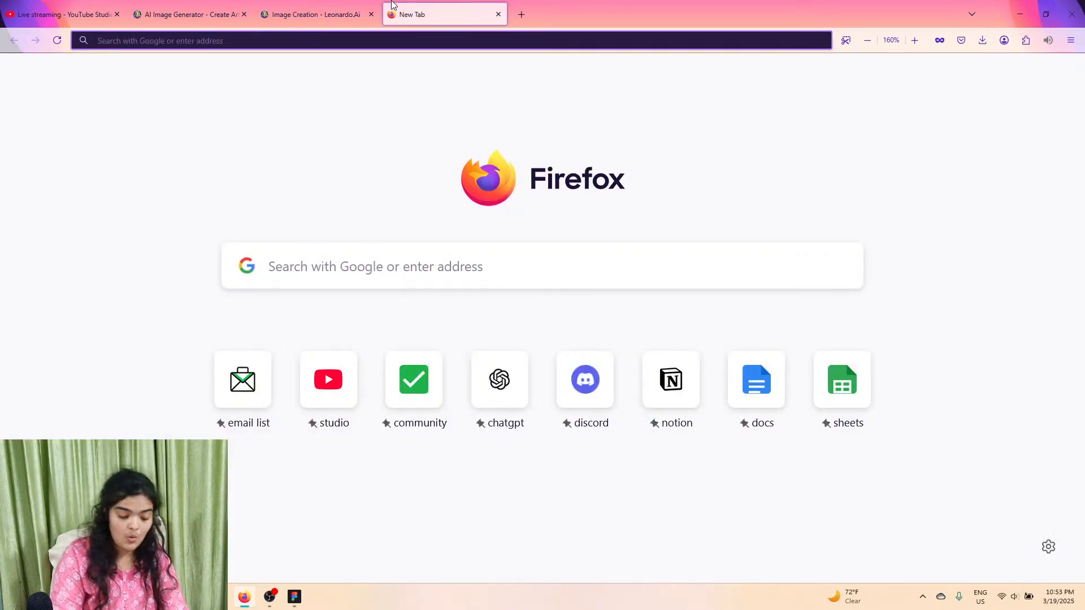
pyautogui.write('phto')
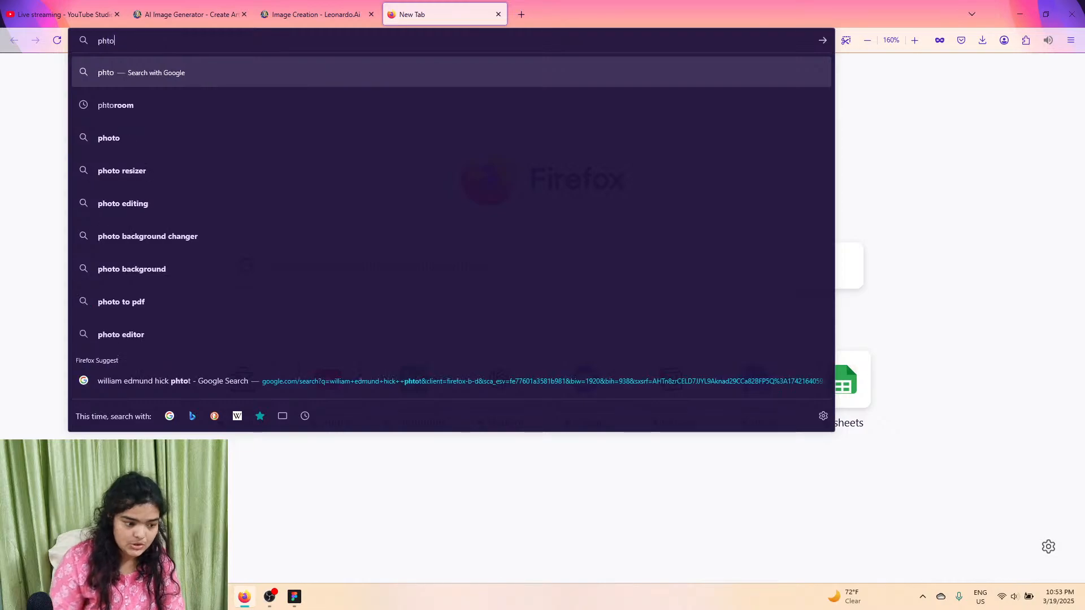
pyautogui.write('o')
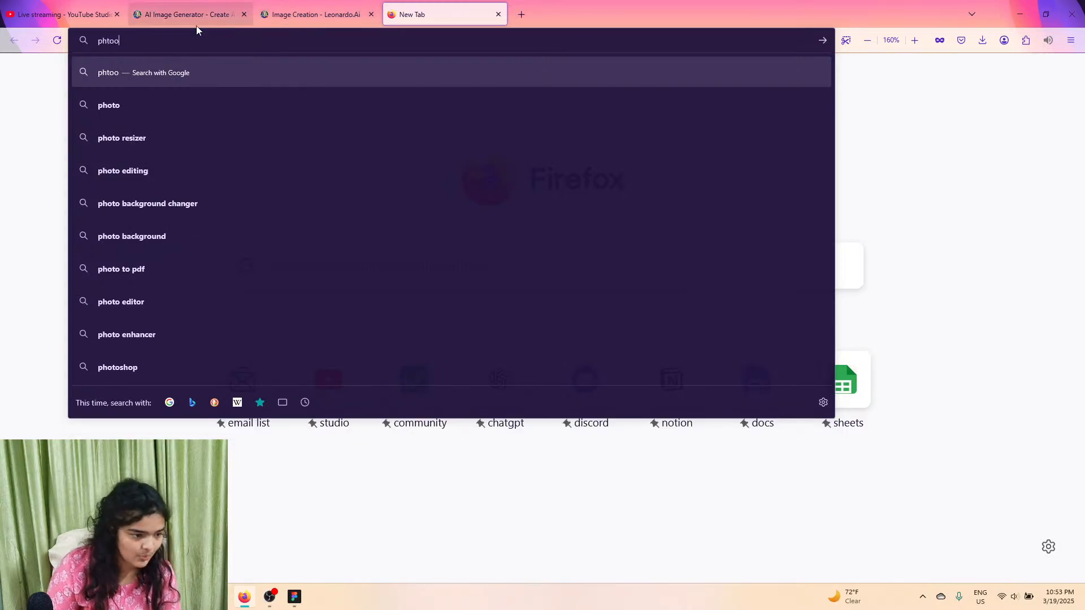
pyautogui.press('BackSpace')
pyautogui.write('oto')
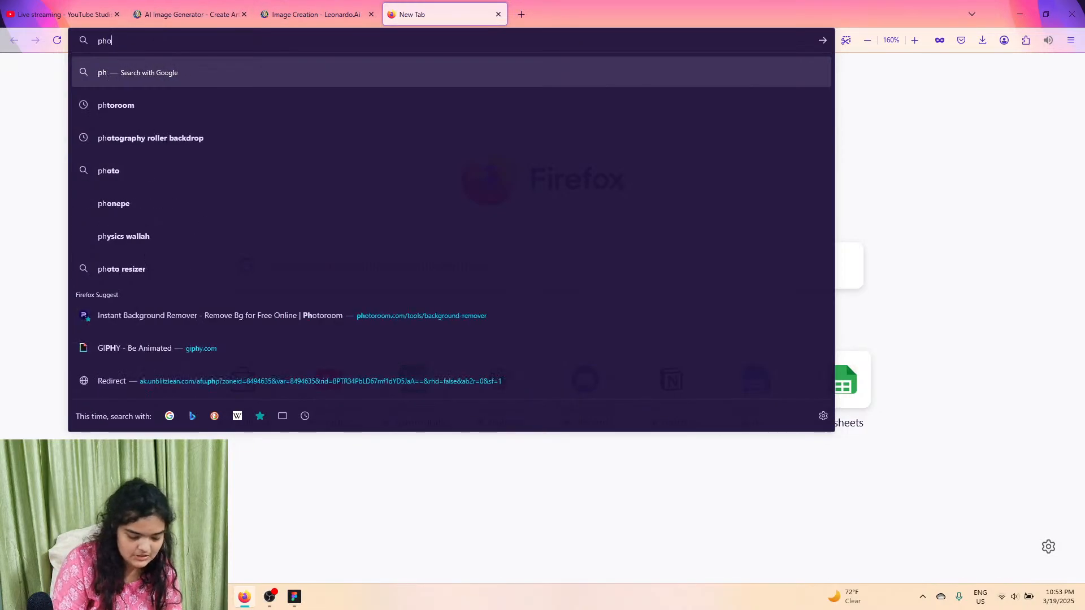
pyautogui.click(119, 315)
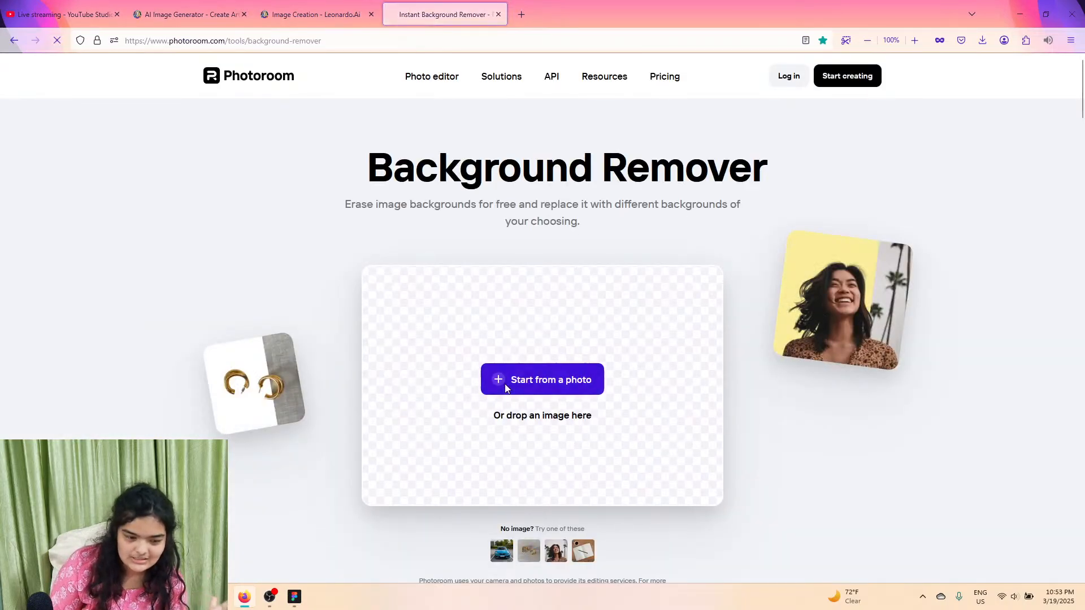
pyautogui.click(504, 384)
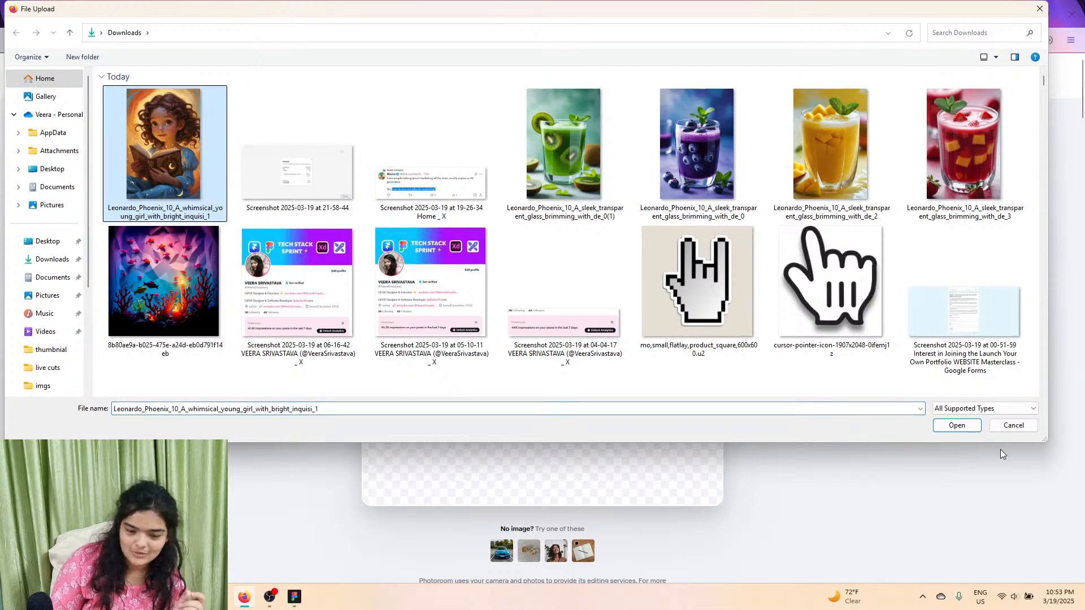
pyautogui.click(956, 427)
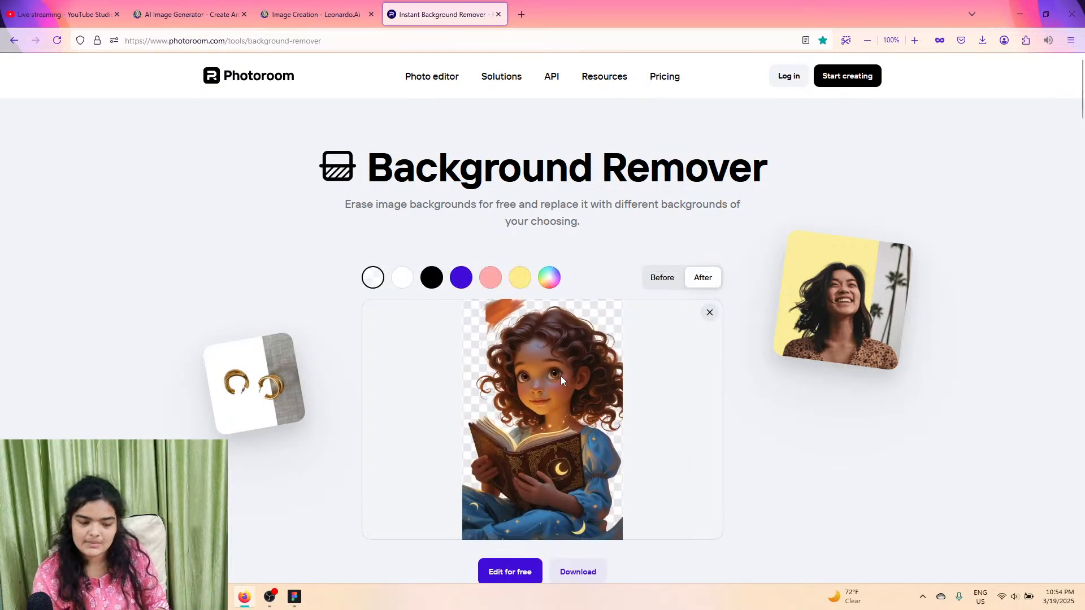
# Step: Compare the cutout with the Leonardo.Ai original, open it in Photoroom's editor and erase the leftover orange patch above the girl's hair
pyautogui.moveTo(561, 375); pyautogui.dragTo(395, 168)
pyautogui.click(314, 15)
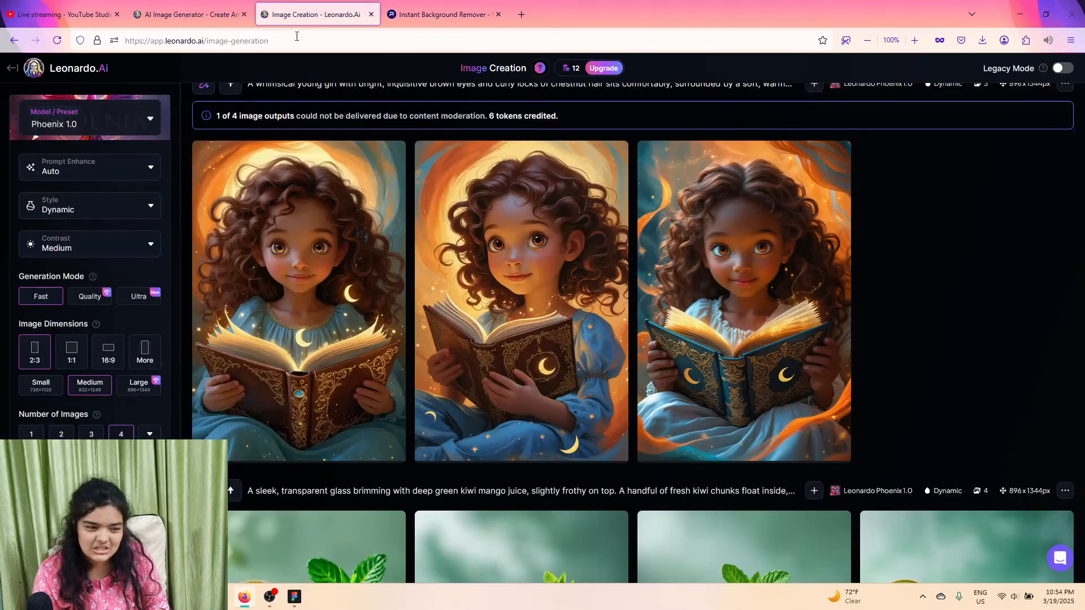
pyautogui.click(400, 7)
pyautogui.click(517, 572)
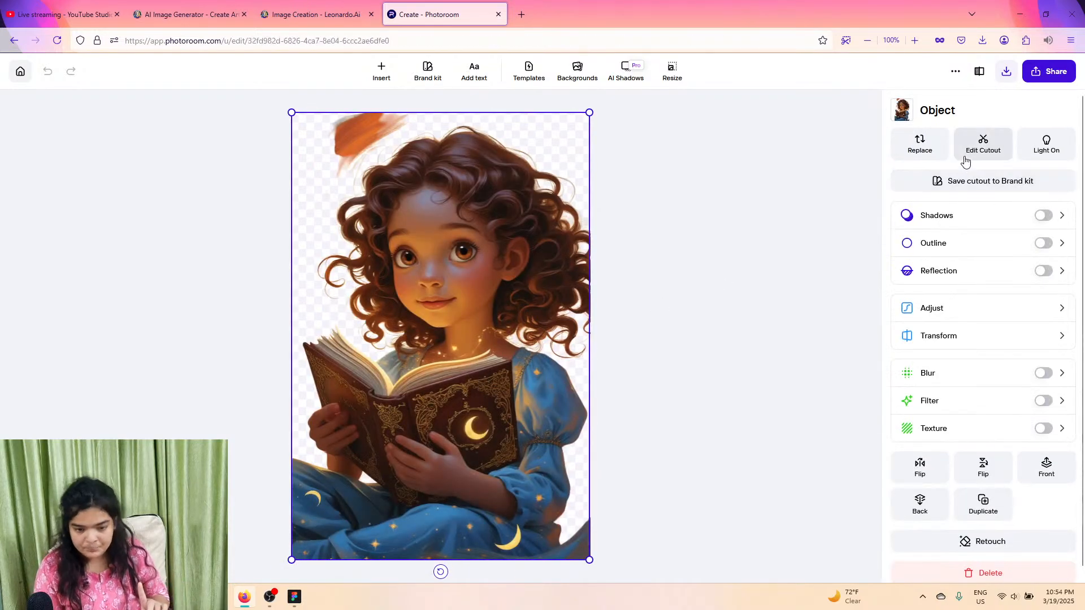
pyautogui.click(967, 158)
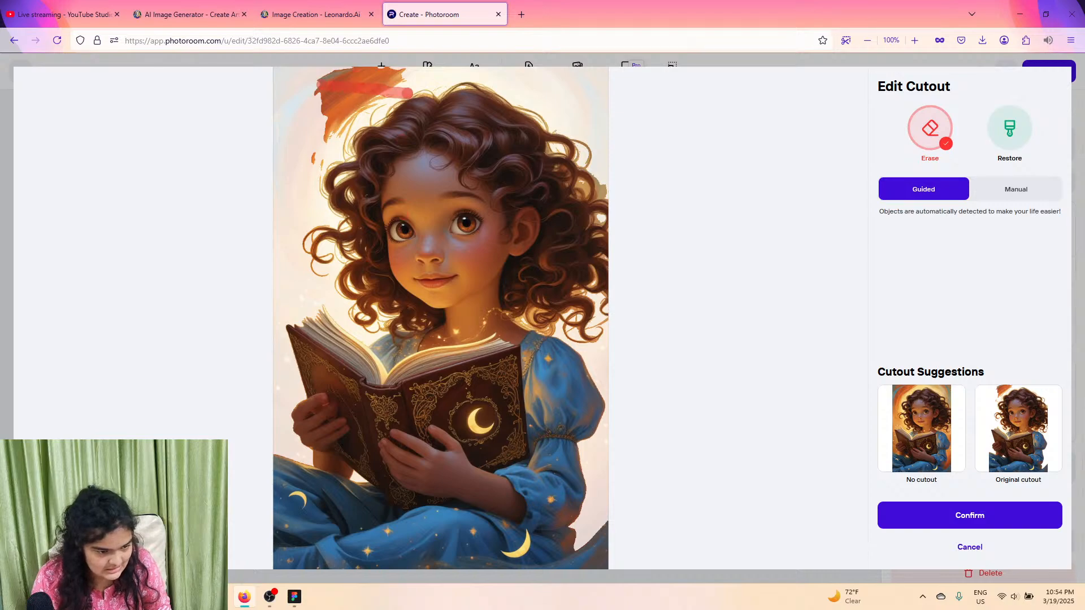
pyautogui.click(323, 137)
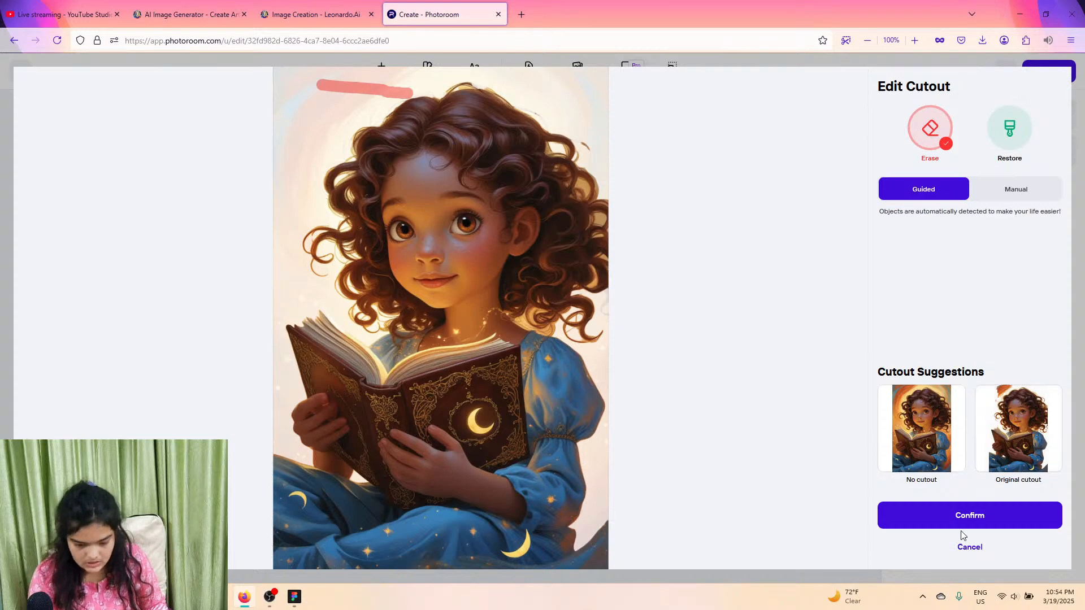
pyautogui.click(967, 515)
# Step: Scale the girl cutout down slightly and place it near the canvas's upper-left corner
pyautogui.click(455, 480)
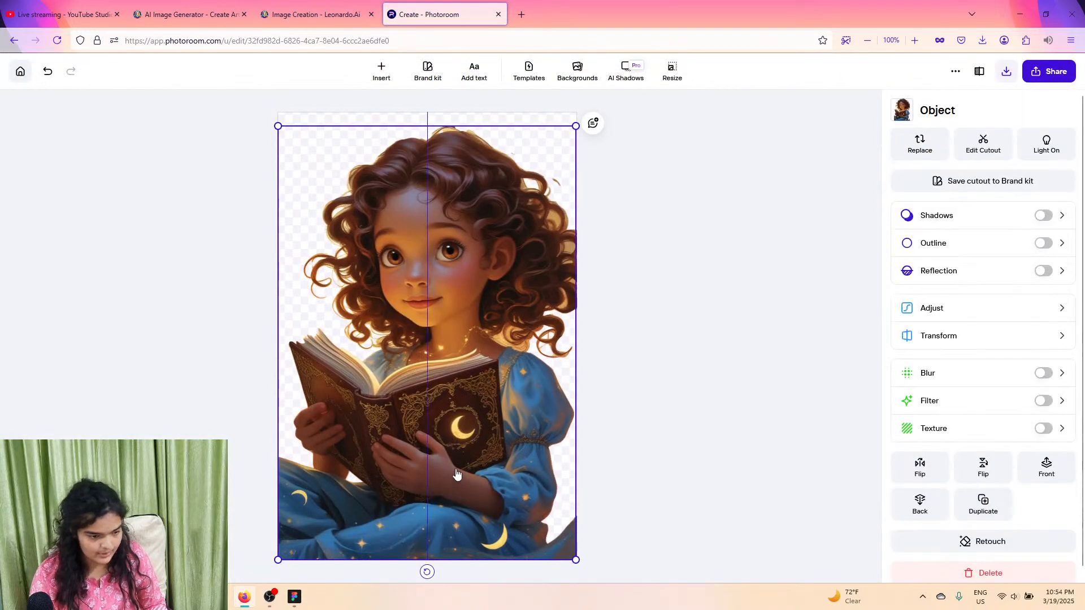
pyautogui.moveTo(456, 474); pyautogui.dragTo(459, 459)
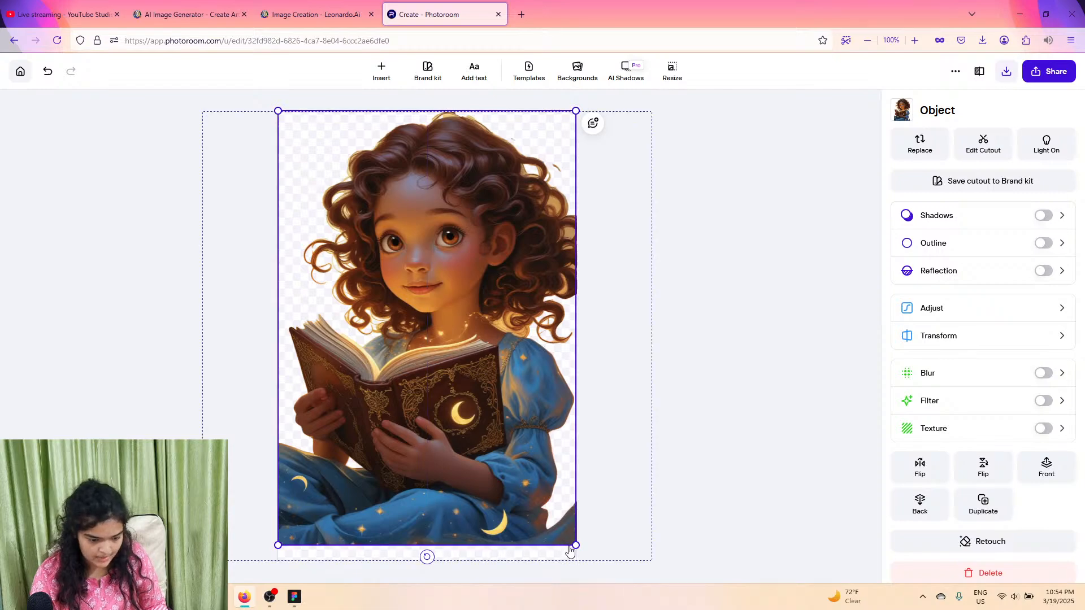
pyautogui.moveTo(576, 545); pyautogui.dragTo(554, 511)
pyautogui.moveTo(476, 421); pyautogui.dragTo(477, 424)
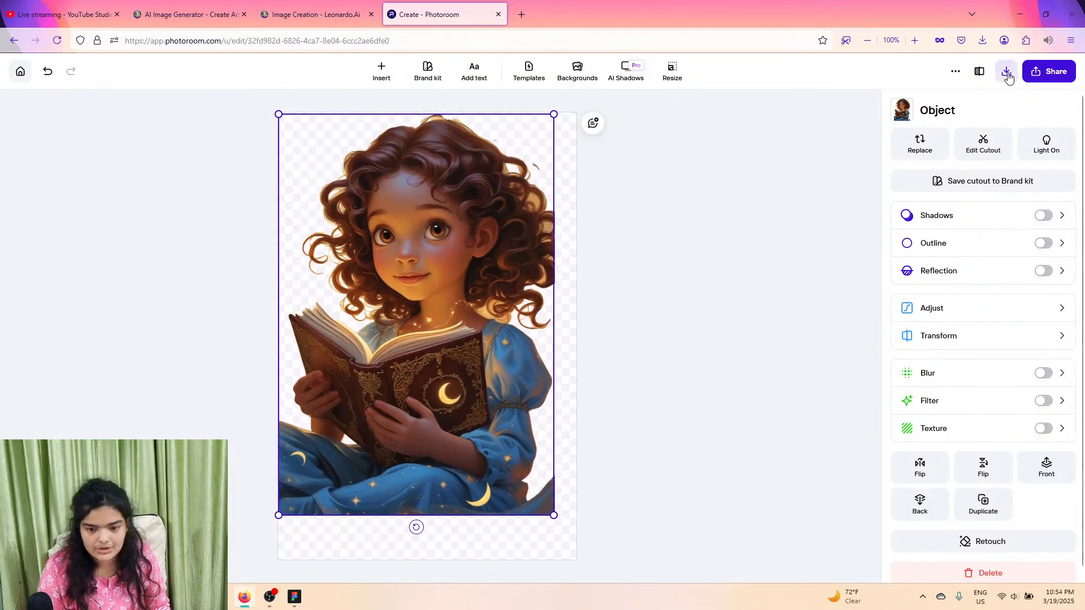
# Step: Download the girl cutout from Photoroom in the free Preview quality
pyautogui.click(1007, 72)
pyautogui.click(949, 270)
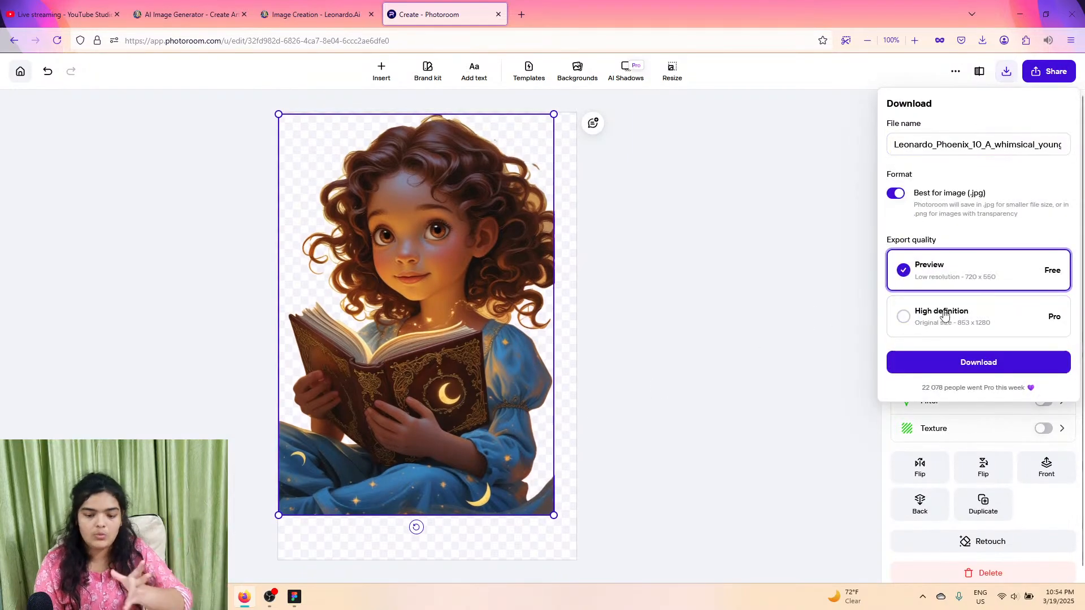
pyautogui.click(945, 361)
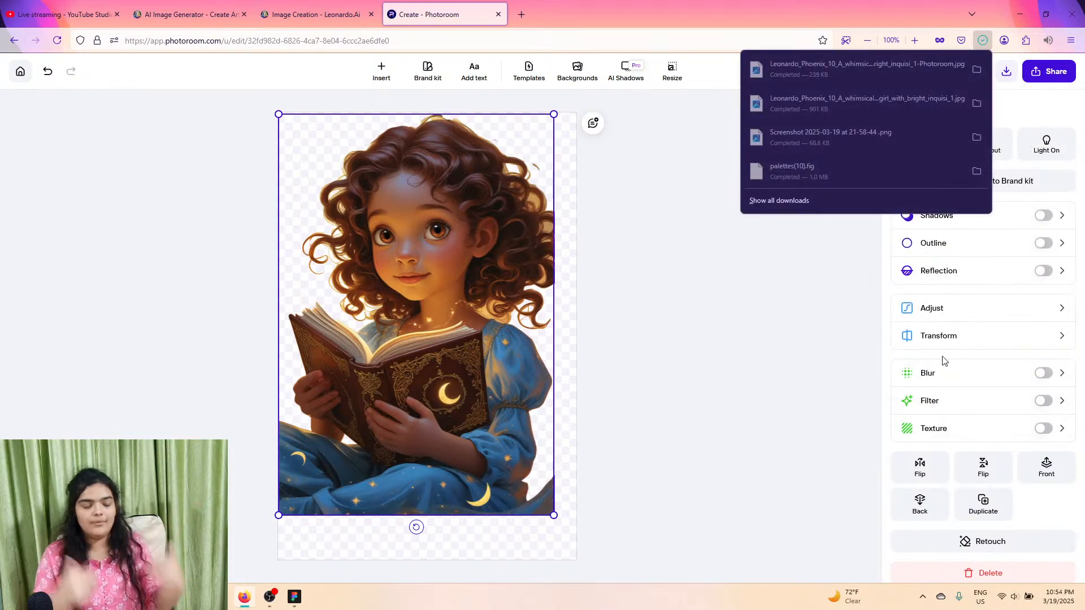
# Step: Switch to Figma, place the Photoroom girl image in the MacBook Pro 14" - 1 frame and move it to X 638, Y -223
pyautogui.click(294, 601)
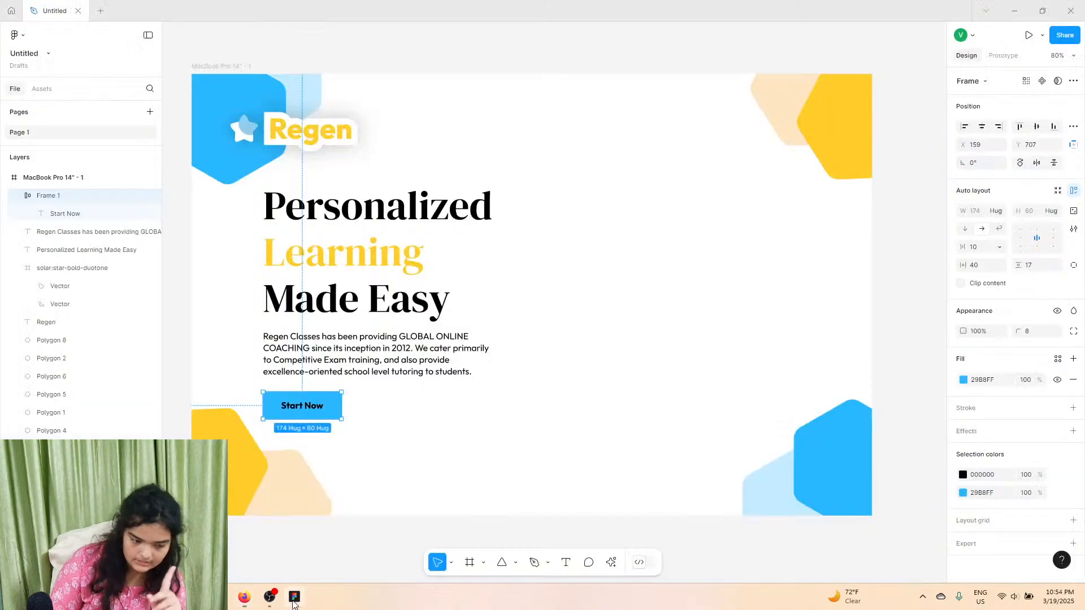
pyautogui.click(517, 384)
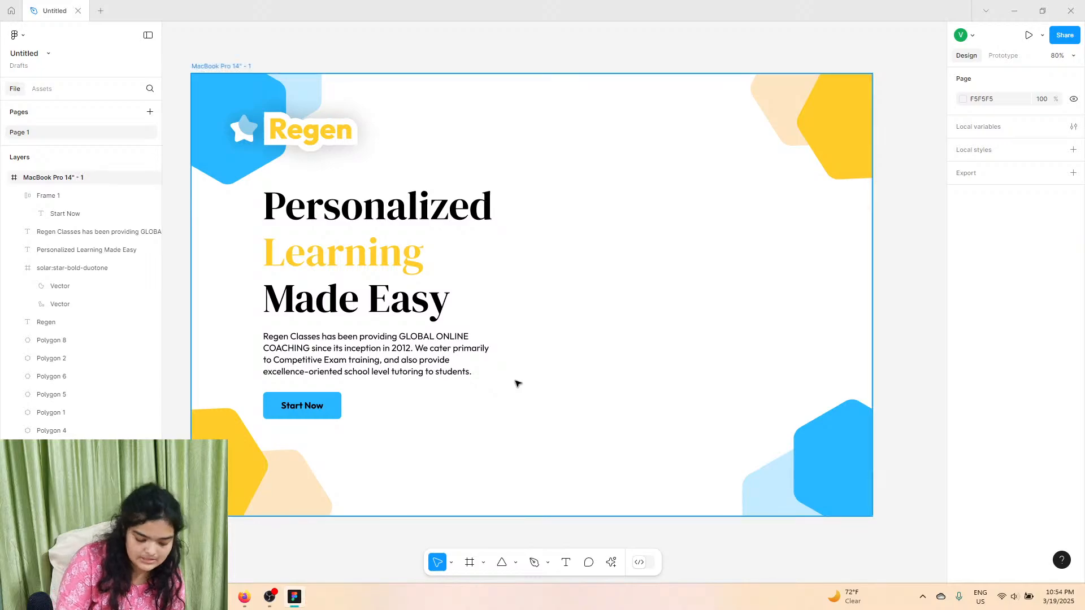
pyautogui.hotkey('ctrl', 'shift', 'k')
pyautogui.click(225, 146)
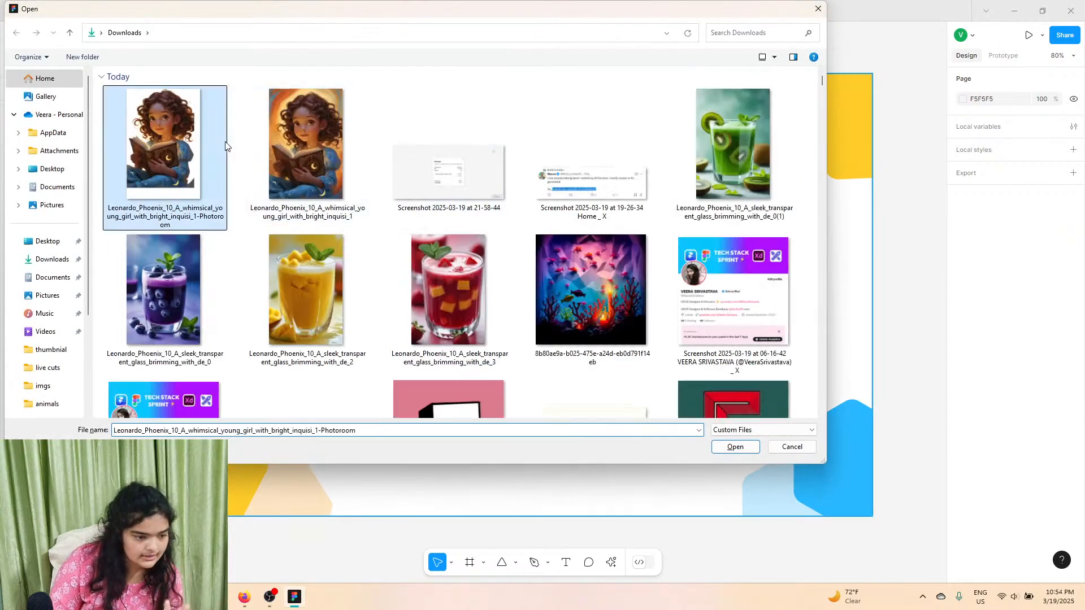
pyautogui.click(717, 446)
pyautogui.click(627, 294)
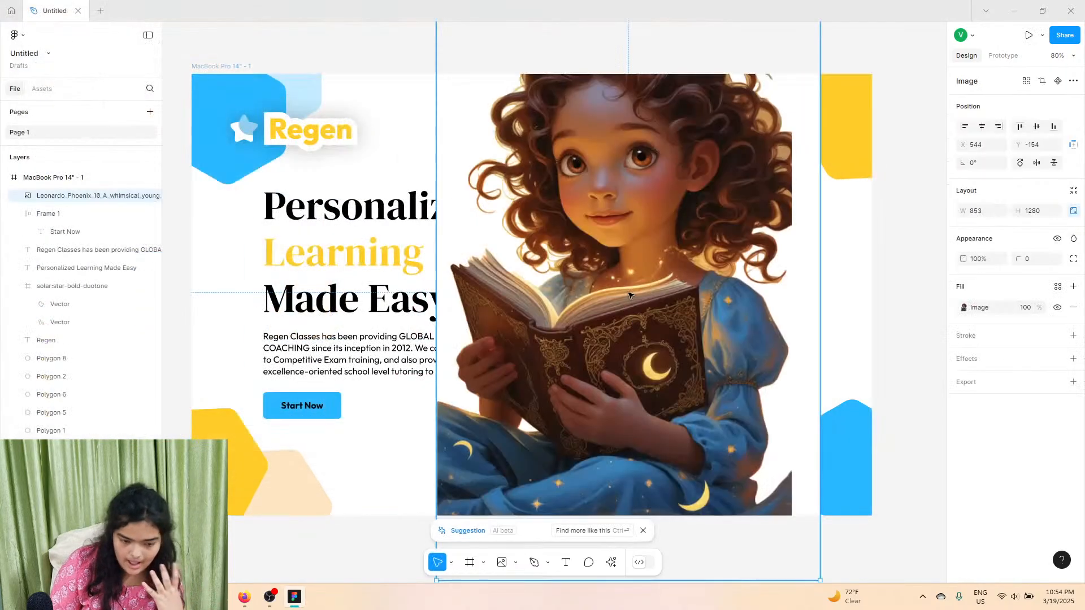
pyautogui.moveTo(614, 365); pyautogui.dragTo(656, 334)
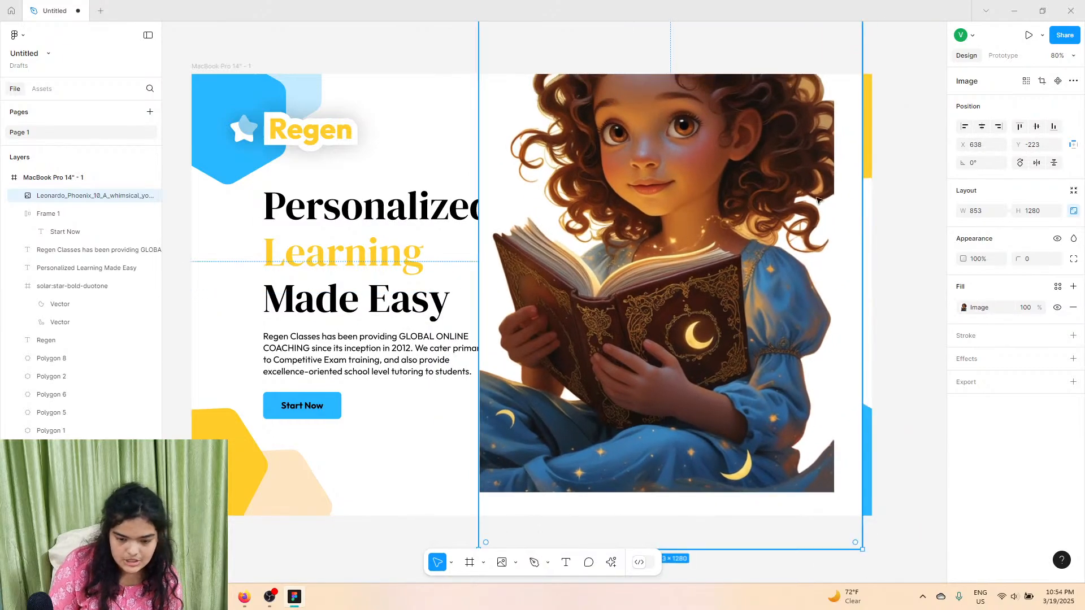
# Step: Scale the girl image to 555 × 834 and place it beside the hero text at X 854, Y 121
pyautogui.moveTo(858, 190); pyautogui.dragTo(674, 315)
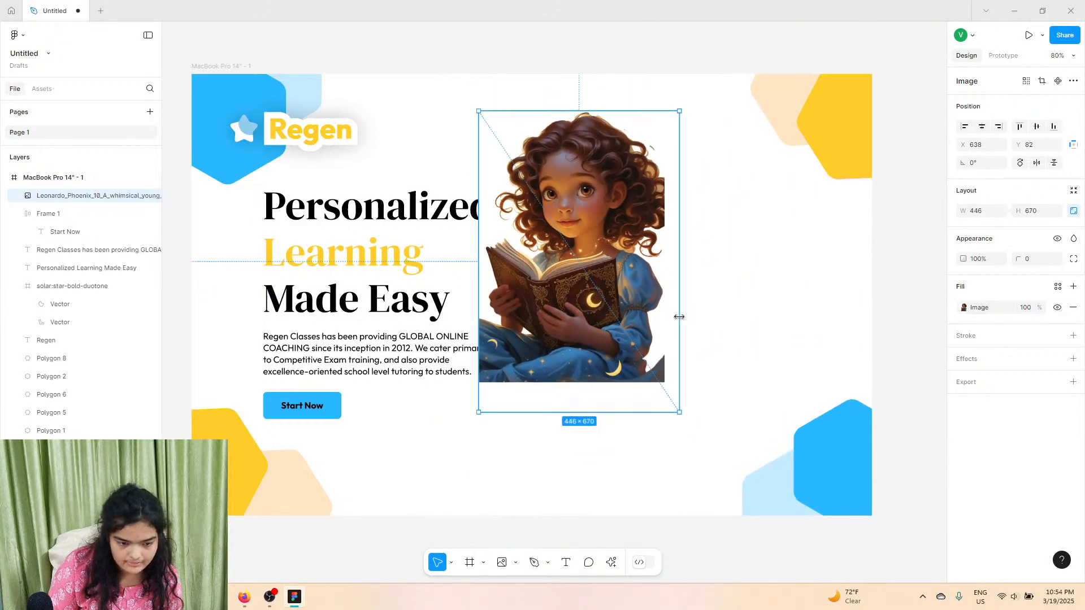
pyautogui.moveTo(626, 341); pyautogui.dragTo(700, 390)
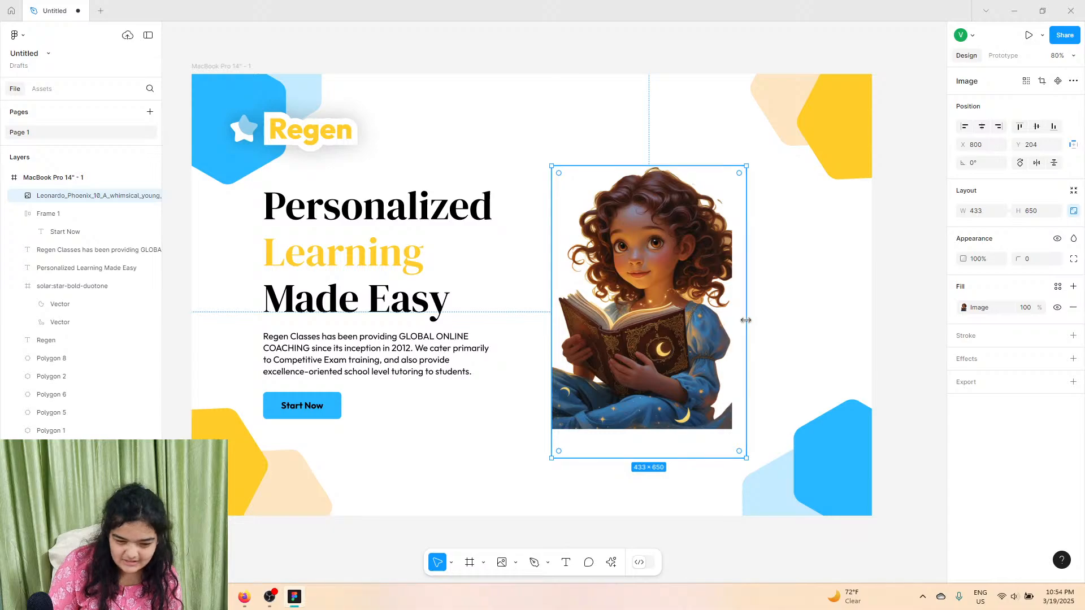
pyautogui.moveTo(743, 317); pyautogui.dragTo(802, 349)
pyautogui.moveTo(733, 368); pyautogui.dragTo(758, 374)
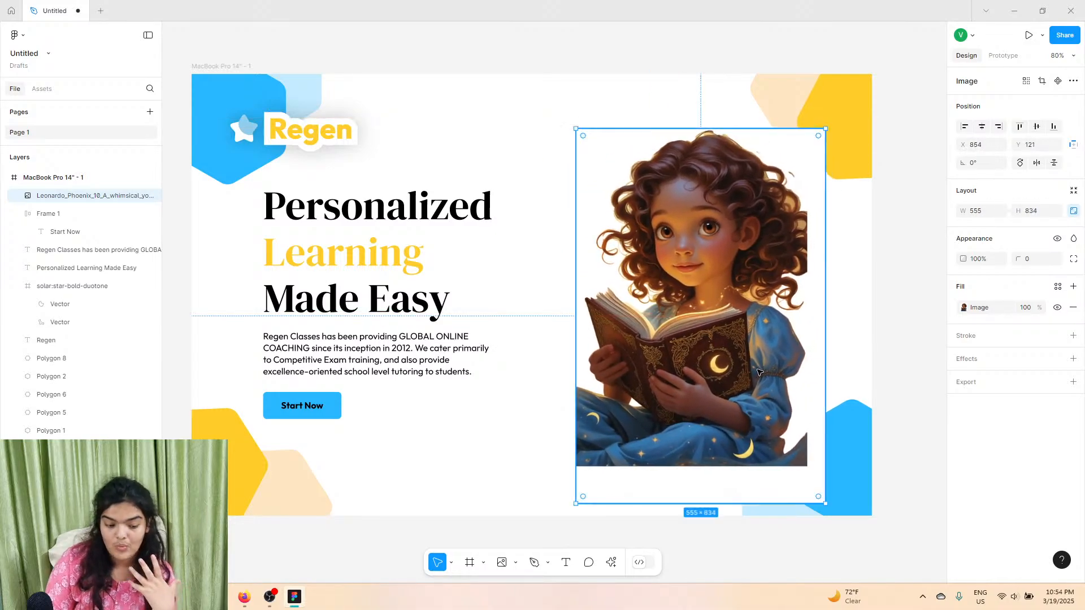
# Step: Remove the background of the selected girl image with Figma's AI background removal
pyautogui.click(615, 565)
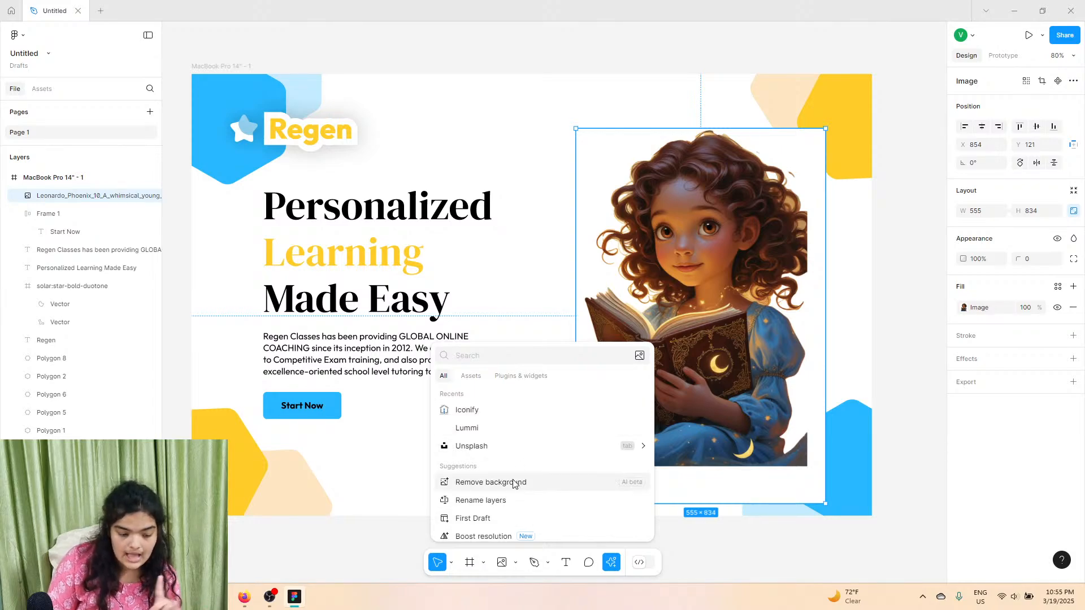
pyautogui.click(490, 482)
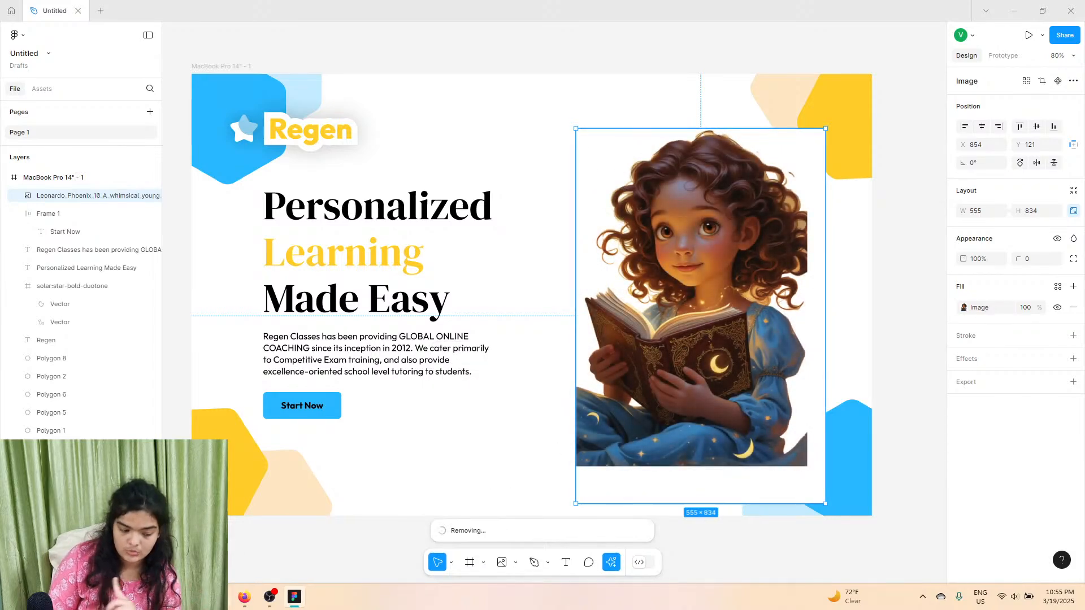
# Step: Switch to Photoroom, erase the color background behind the girl cutout, and return to Figma
pyautogui.hotkey('alt', 'Tab')
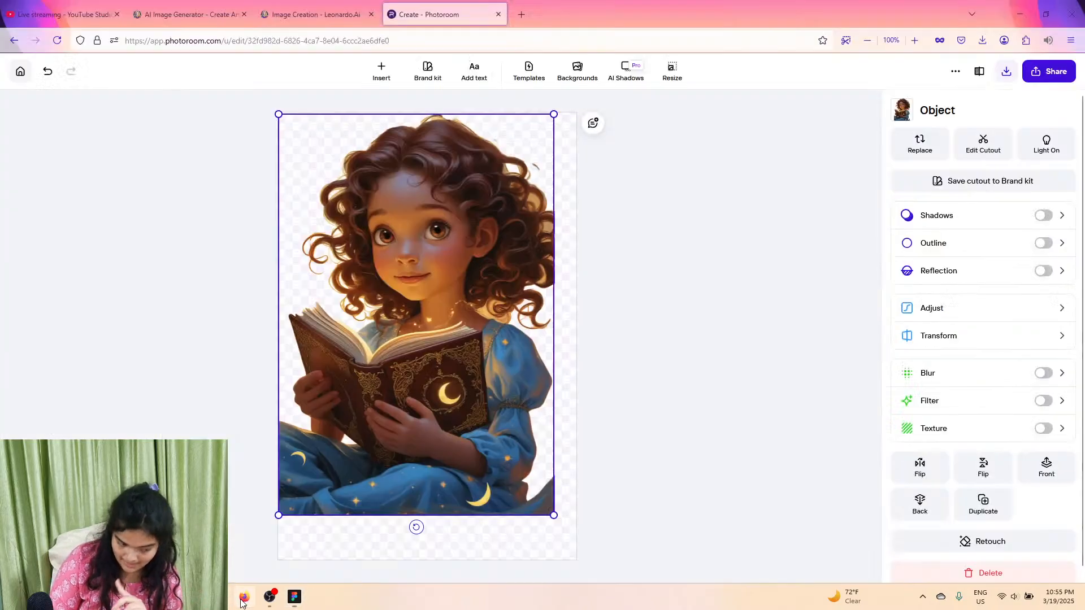
pyautogui.click(578, 187)
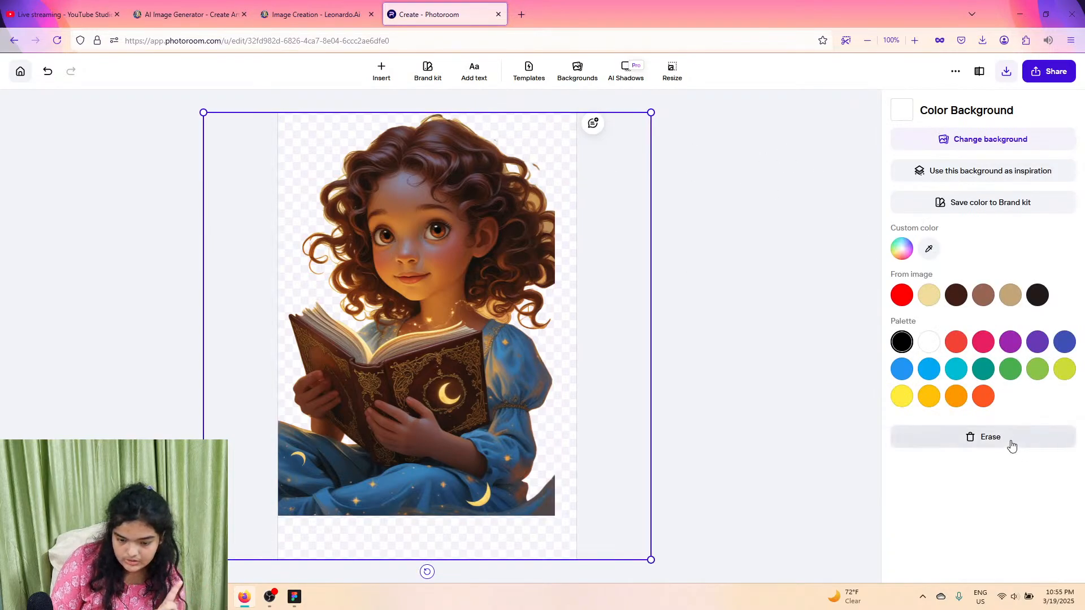
pyautogui.click(1010, 442)
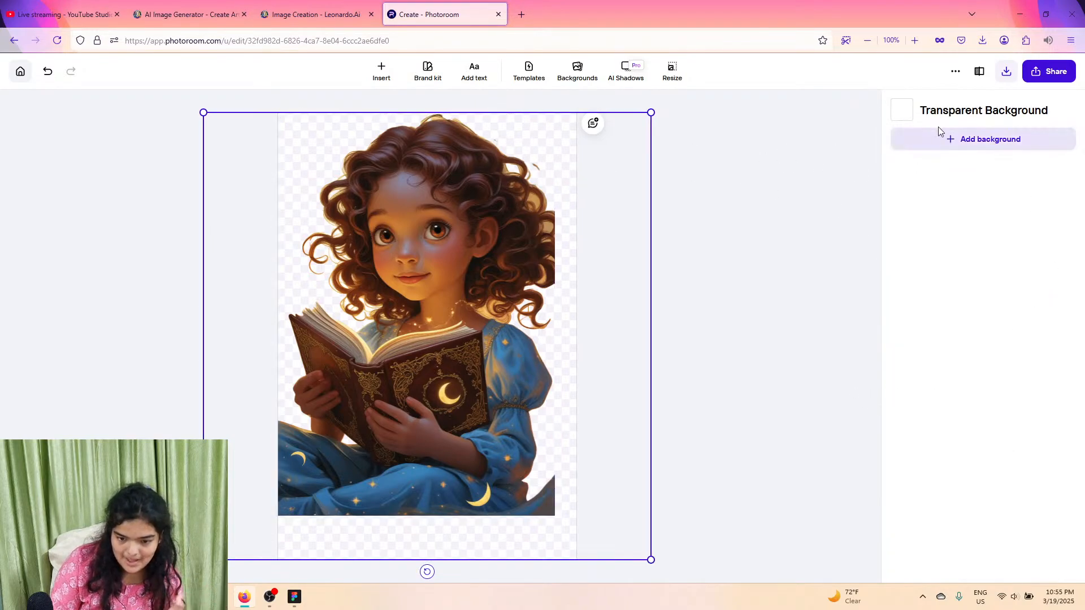
pyautogui.click(1011, 7)
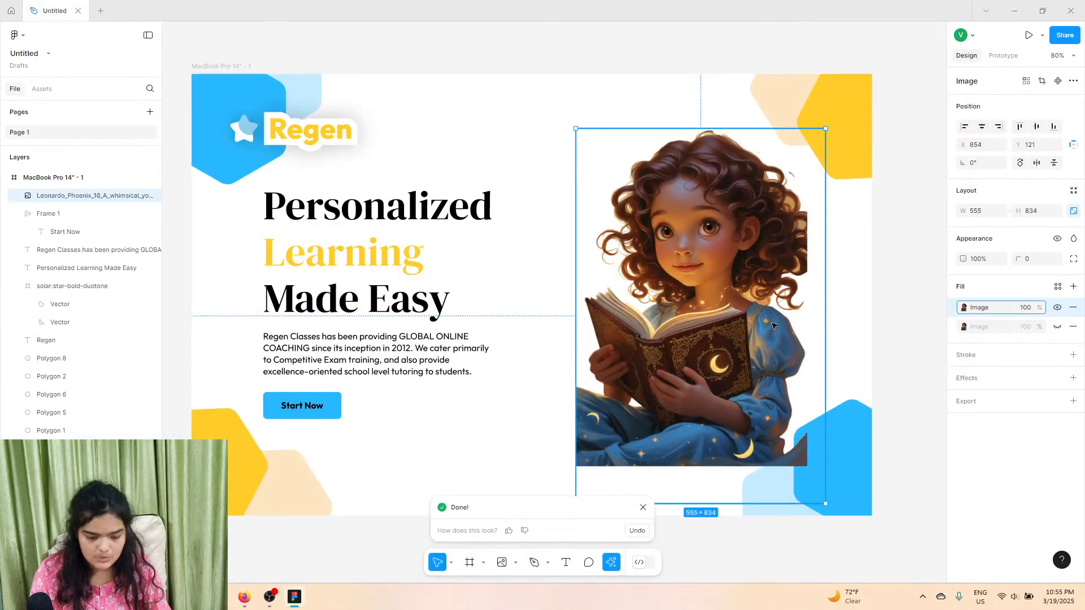
# Step: Enlarge the girl image to 668 × 1003 and move it to X 800, Y 80
pyautogui.moveTo(772, 326)
pyautogui.mouseDown()
pyautogui.moveTo(757, 378)
pyautogui.moveTo(784, 342)
pyautogui.mouseUp()
pyautogui.moveTo(700, 144); pyautogui.dragTo(696, 95)
pyautogui.moveTo(696, 273); pyautogui.dragTo(688, 313)
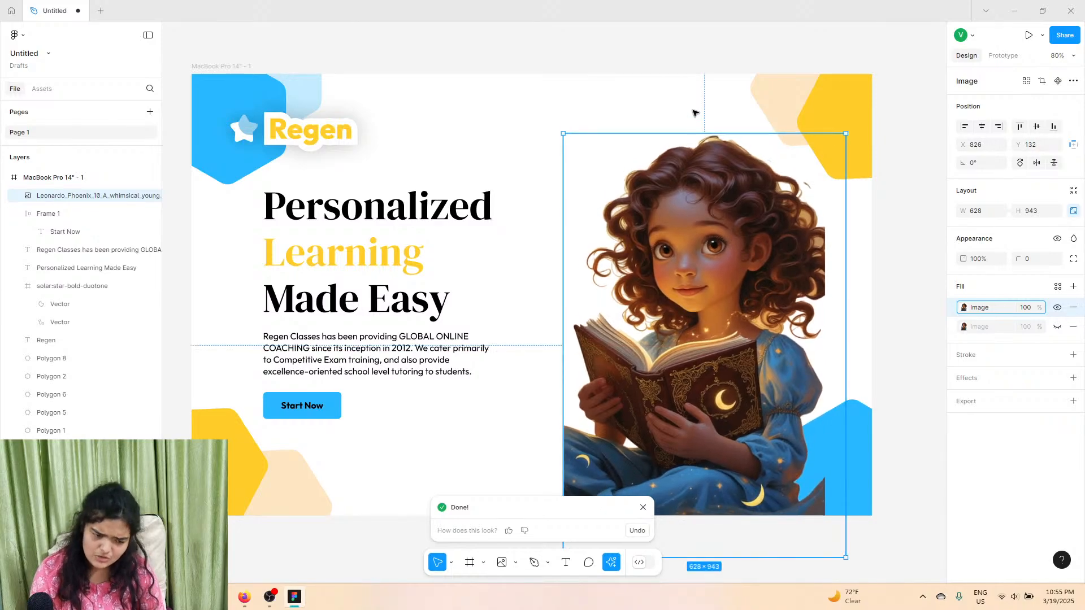
pyautogui.moveTo(693, 137); pyautogui.dragTo(688, 109)
pyautogui.moveTo(692, 213)
pyautogui.mouseDown()
pyautogui.moveTo(686, 208)
pyautogui.moveTo(691, 216)
pyautogui.mouseUp()
# Step: Send the girl image behind the other layers and resize it to 625 × 939 at X 827, Y 144
pyautogui.rightClick(691, 216)
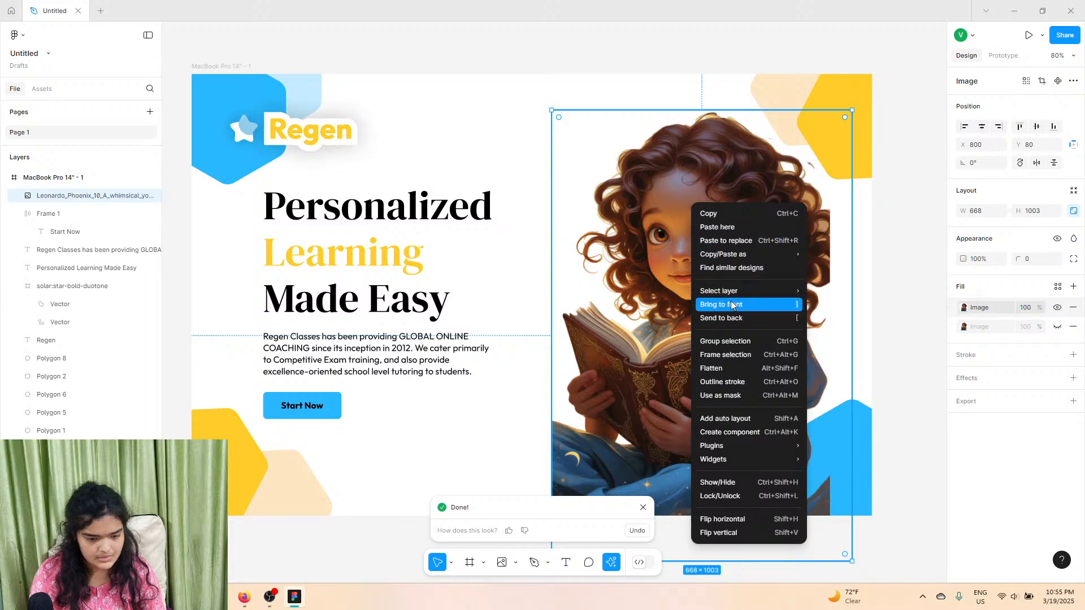
pyautogui.click(737, 321)
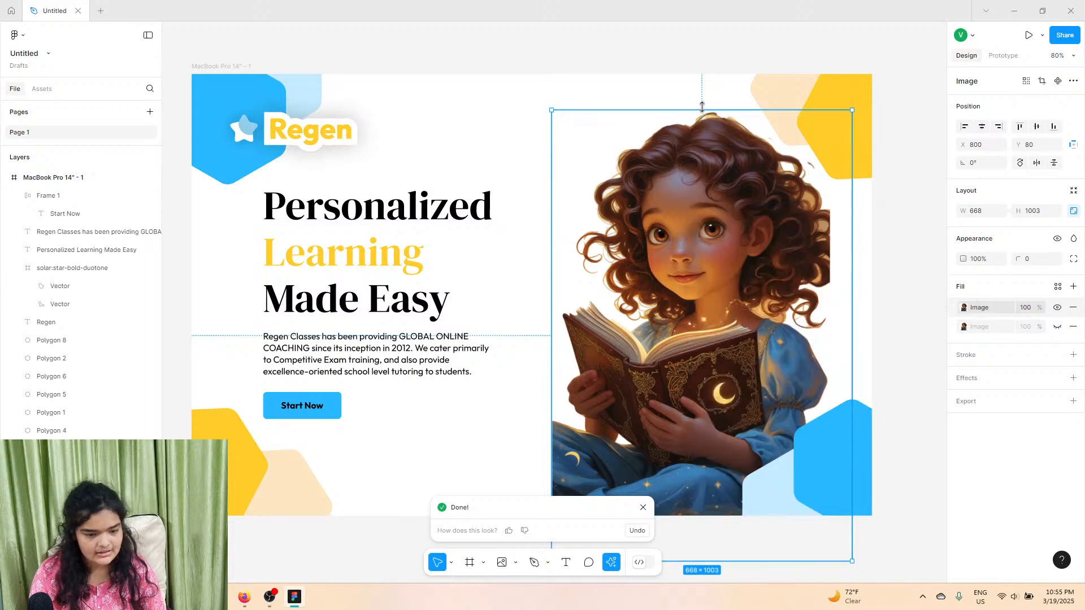
pyautogui.moveTo(703, 107); pyautogui.dragTo(714, 263)
pyautogui.click(607, 73)
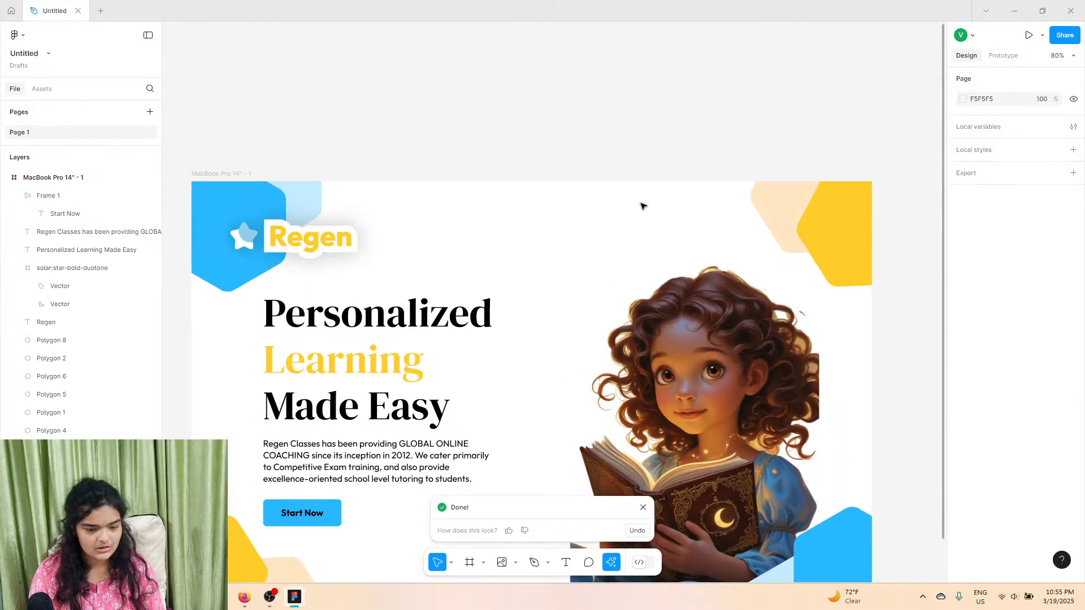
pyautogui.scroll(-3, 641, 206)
pyautogui.scroll(3, 682, 269)
pyautogui.click(683, 270)
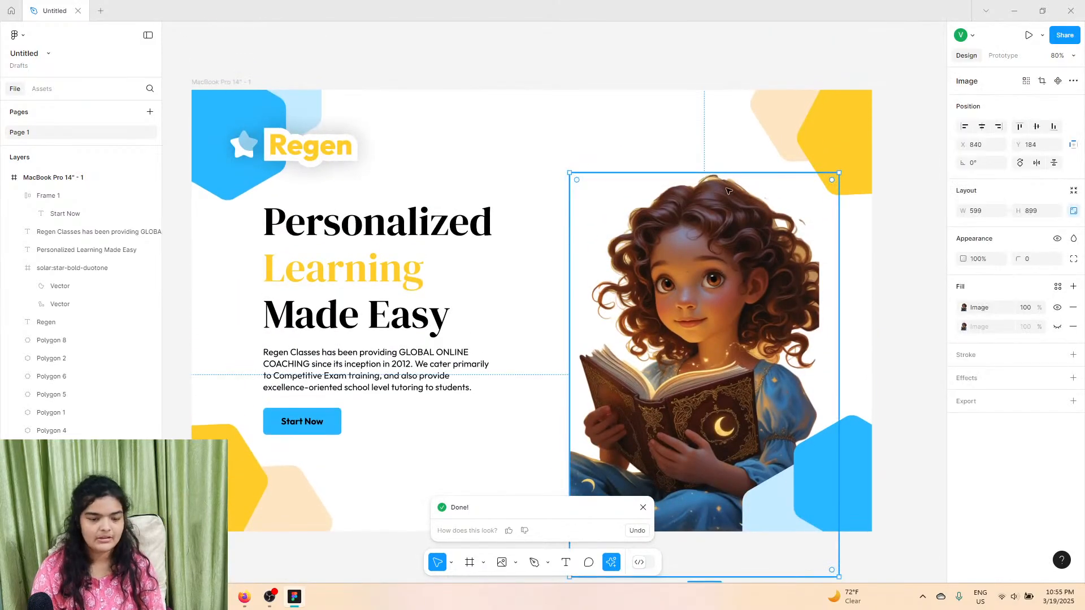
pyautogui.moveTo(730, 174); pyautogui.dragTo(734, 153)
pyautogui.click(722, 80)
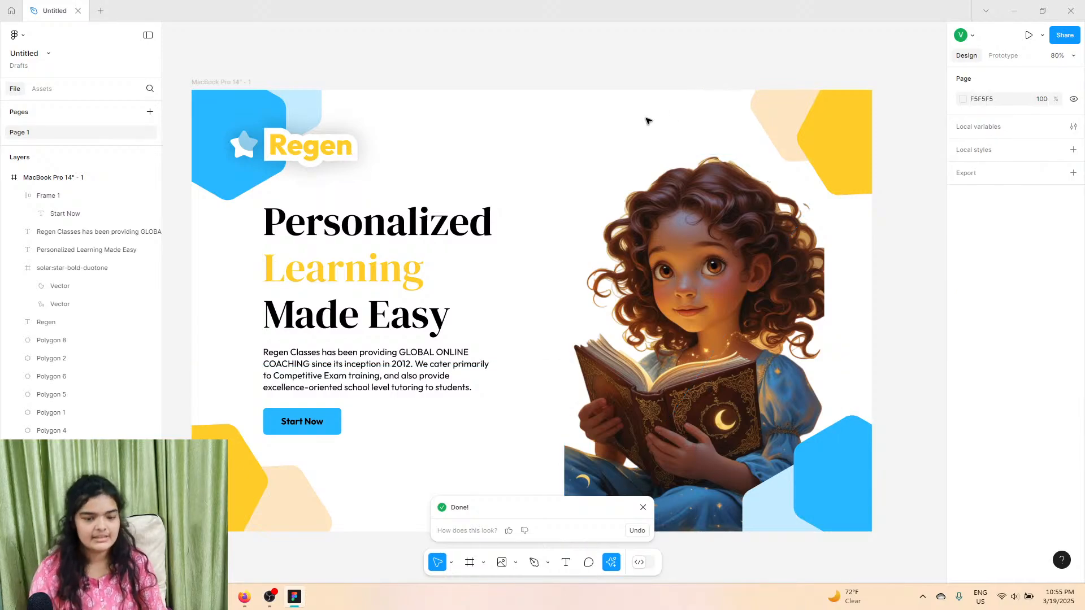
pyautogui.click(644, 165)
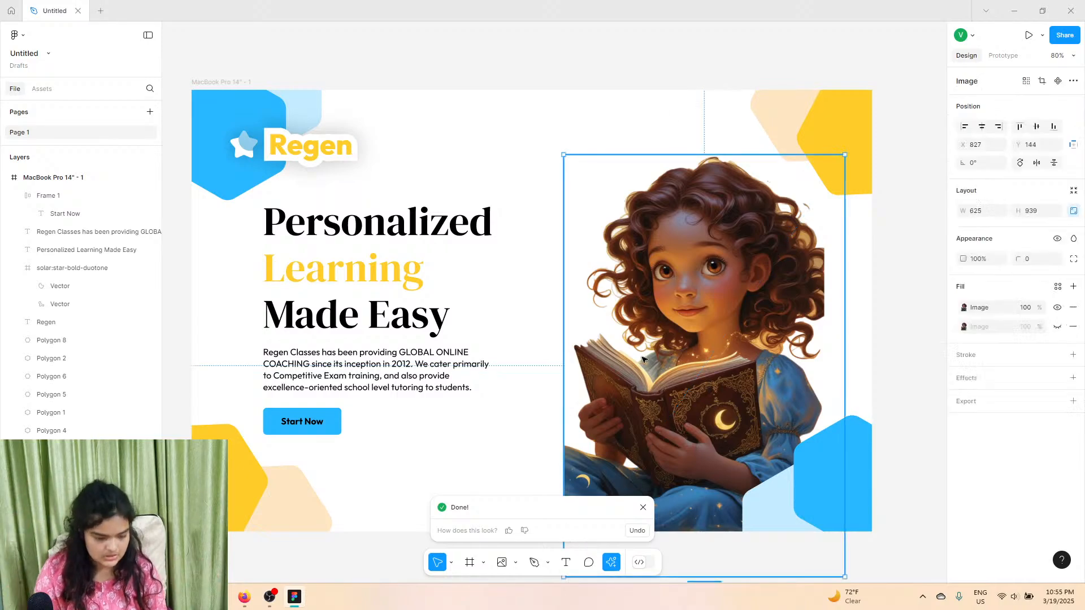
pyautogui.scroll(-2, 380, 487)
pyautogui.click(380, 483)
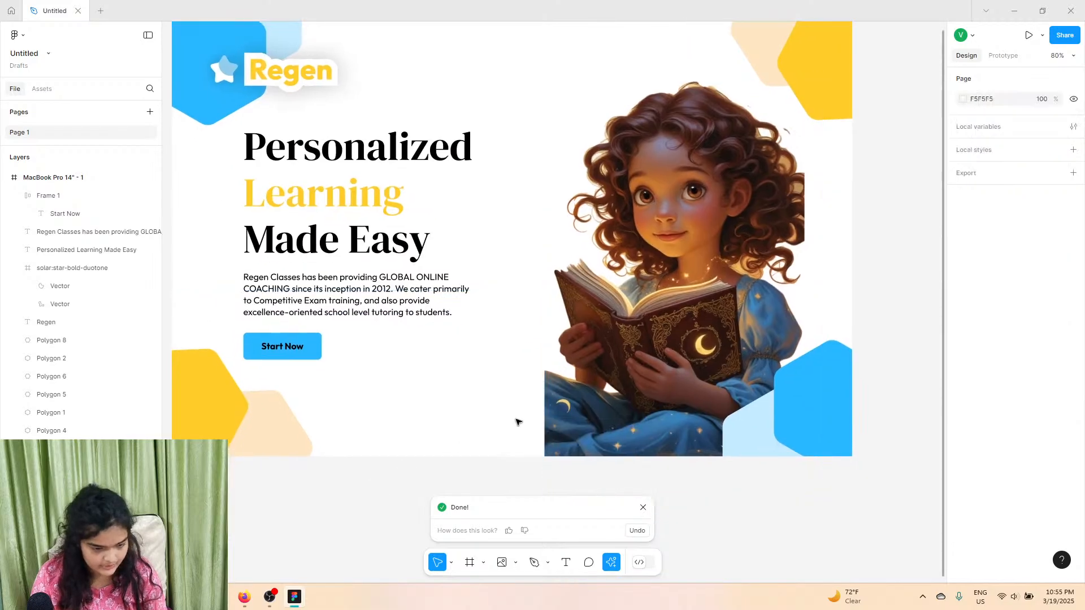
# Step: Duplicate the blue Start Now button and place the copy in the frame's upper-right corner at X 1295, Y 58
pyautogui.scroll(4, 593, 361)
pyautogui.scroll(5, 696, 261)
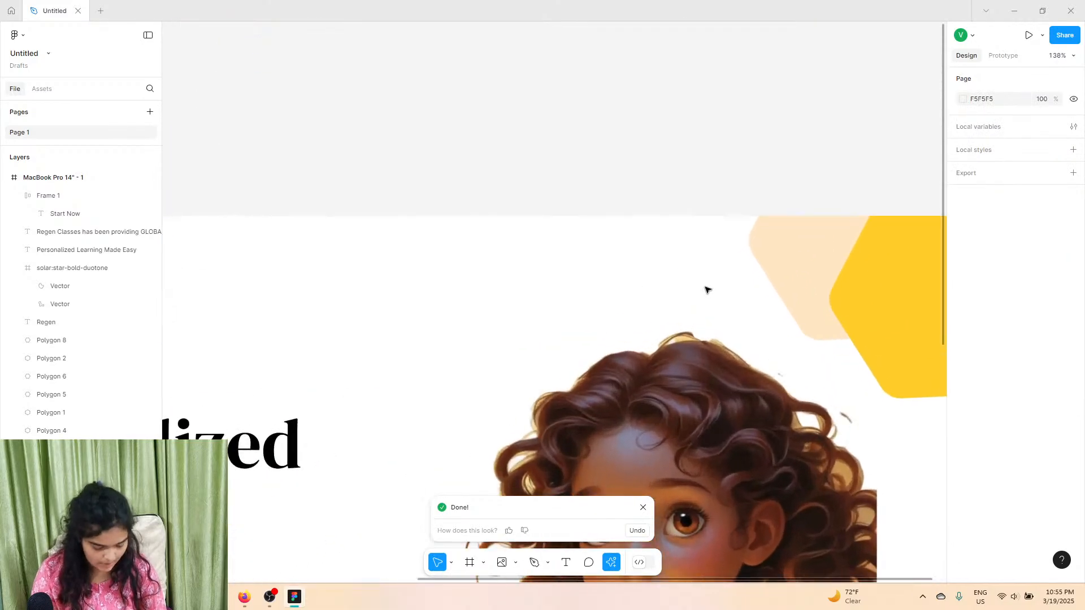
pyautogui.scroll(-5, 682, 305)
pyautogui.hscroll(-7, 683, 305)
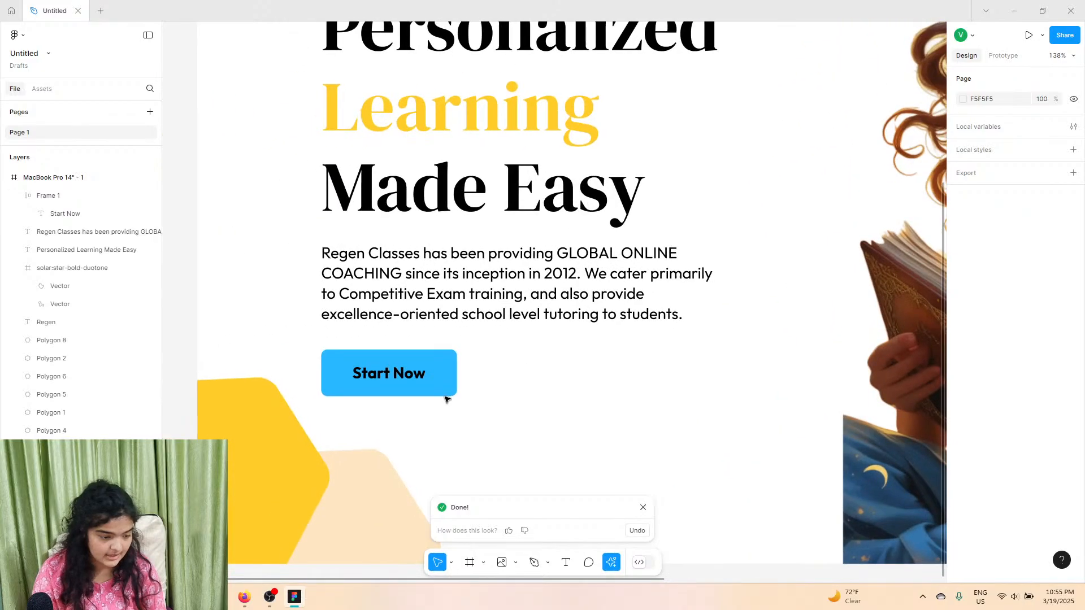
pyautogui.click(444, 390)
pyautogui.hotkey('ctrl', 'd')
pyautogui.scroll(6, 583, 331)
pyautogui.moveTo(444, 390); pyautogui.dragTo(678, 238)
pyautogui.hscroll(10, 583, 332)
# Step: Recolor the copied Start Now button with FFFFFF text on a black fill and shift it slightly left
pyautogui.click(962, 476)
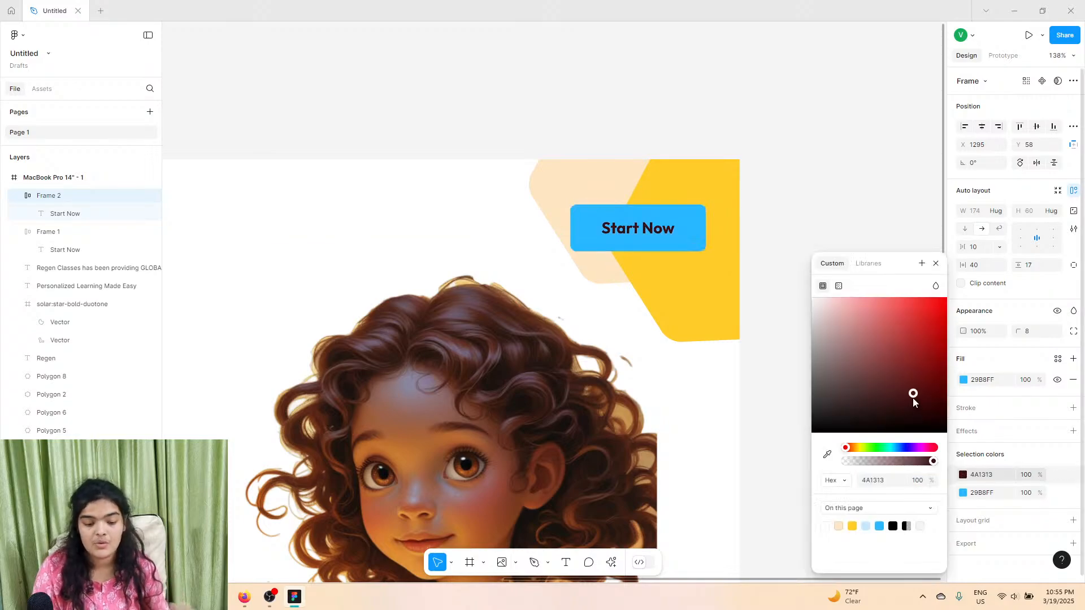
pyautogui.moveTo(913, 398); pyautogui.dragTo(557, 154)
pyautogui.click(962, 493)
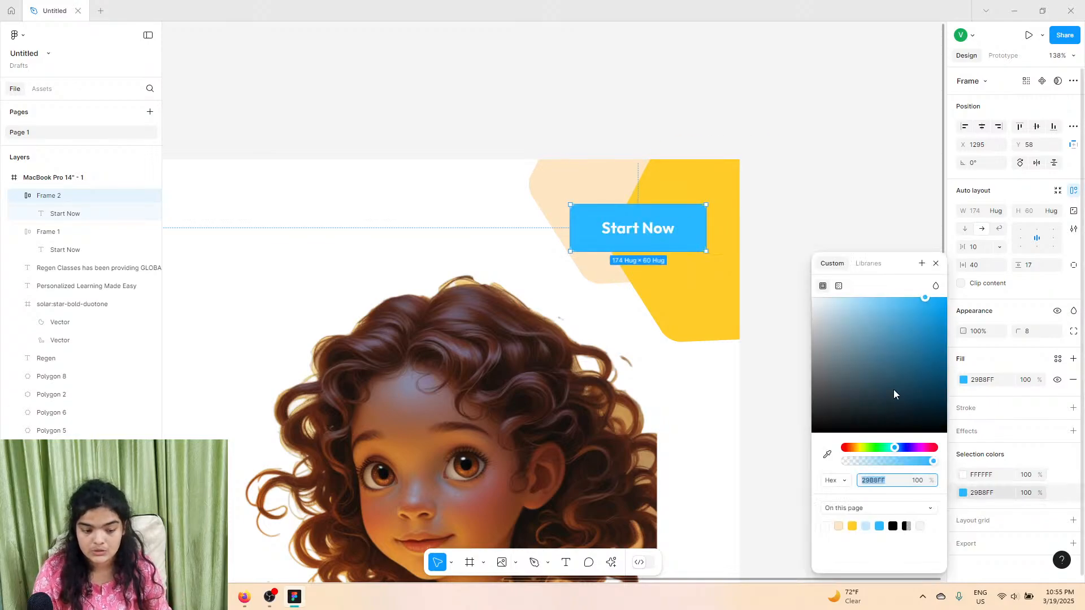
pyautogui.moveTo(893, 389); pyautogui.dragTo(812, 433)
pyautogui.moveTo(611, 233); pyautogui.dragTo(583, 232)
pyautogui.click(779, 131)
# Step: Review the landing page layout, the headline text and the drop shadow settings of the star icon in the logo
pyautogui.hscroll(-6, 779, 130)
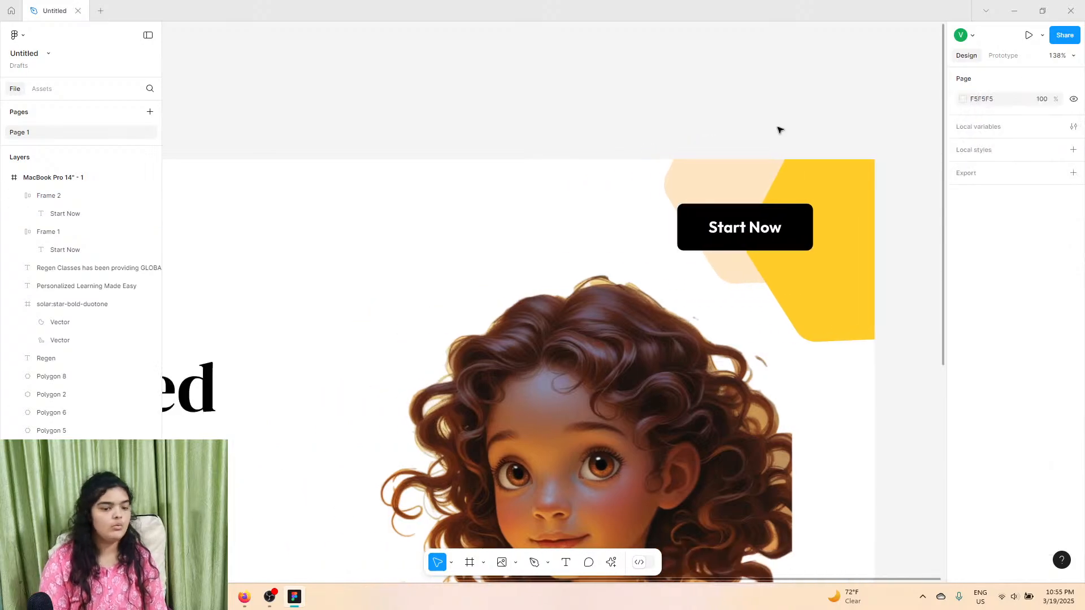
pyautogui.hscroll(2, 778, 130)
pyautogui.scroll(-3, 769, 189)
pyautogui.scroll(-1, 768, 189)
pyautogui.hscroll(-2, 608, 281)
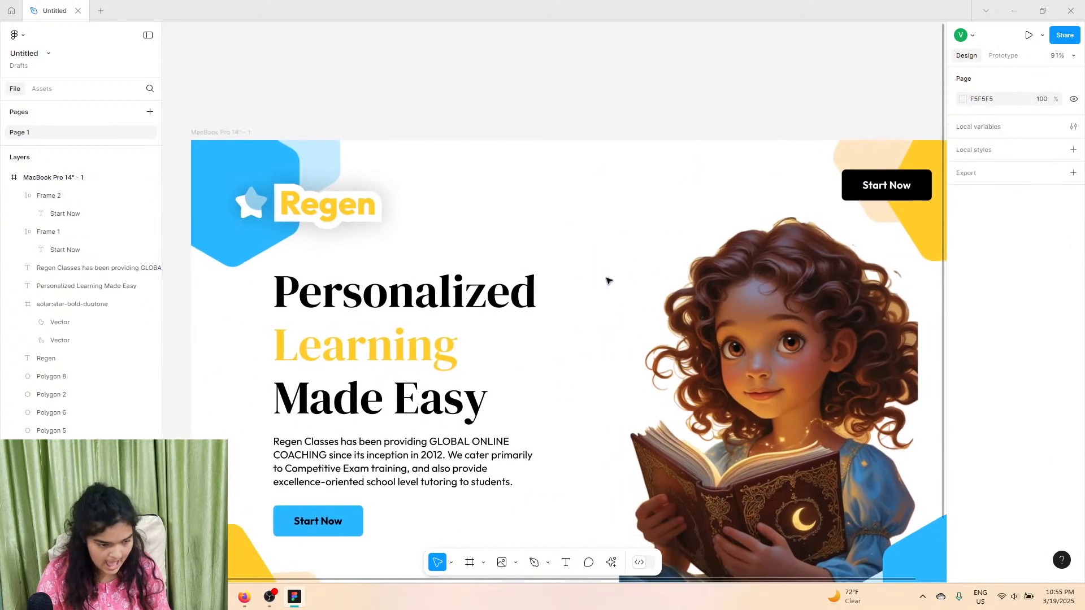
pyautogui.scroll(-3, 565, 305)
pyautogui.hscroll(1, 472, 284)
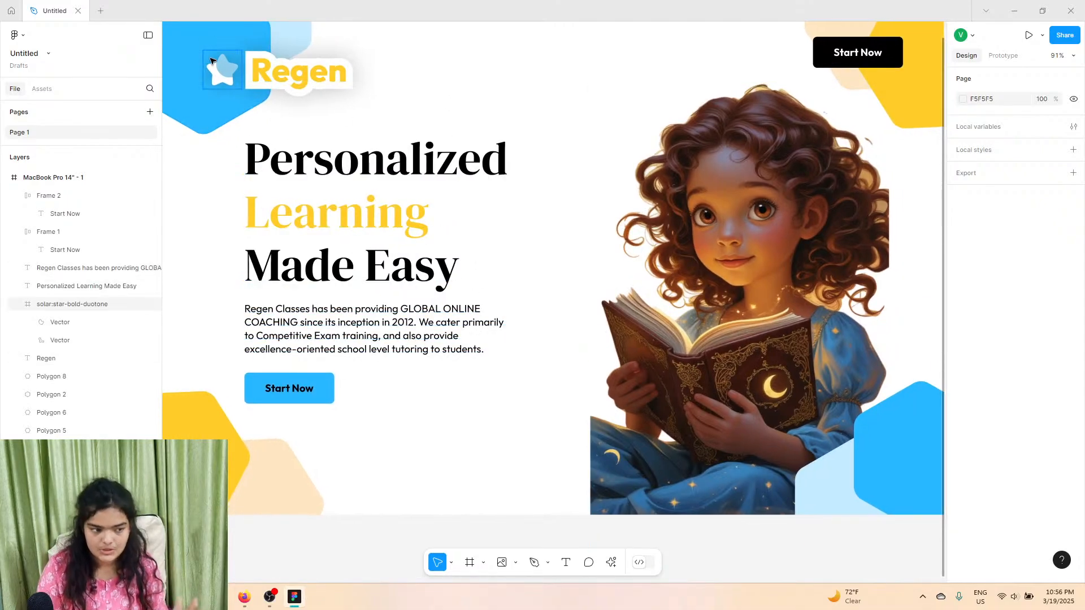
pyautogui.click(215, 65)
pyautogui.click(388, 214)
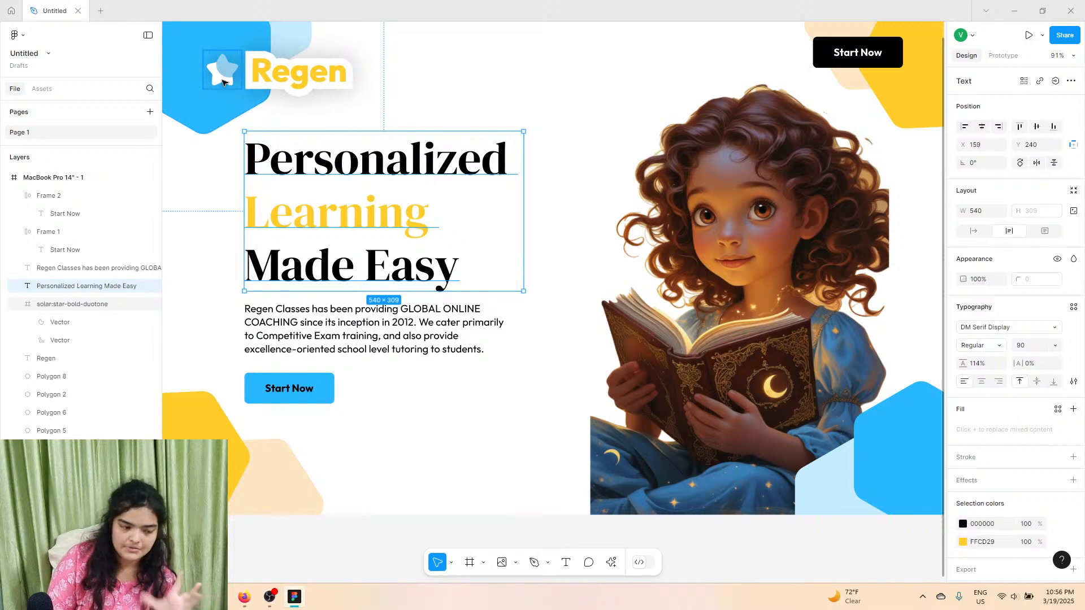
pyautogui.click(222, 70)
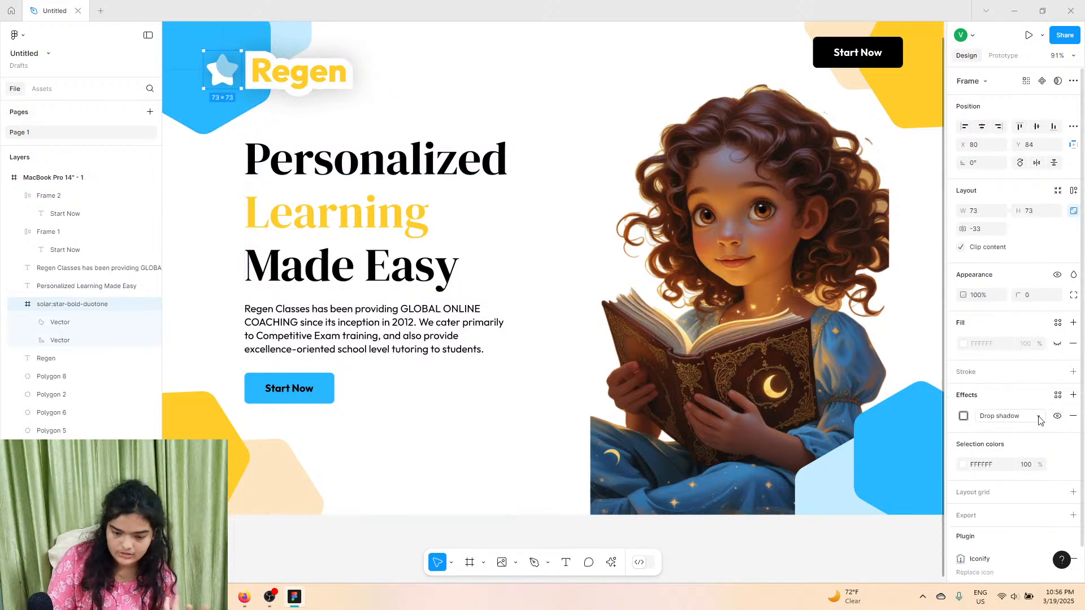
pyautogui.click(961, 418)
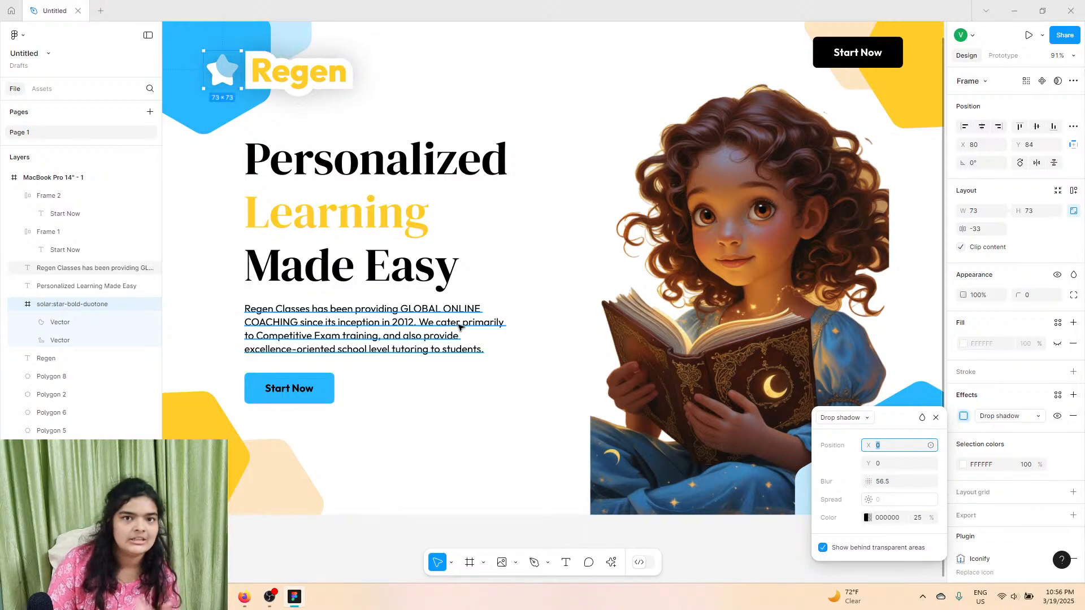
pyautogui.click(432, 429)
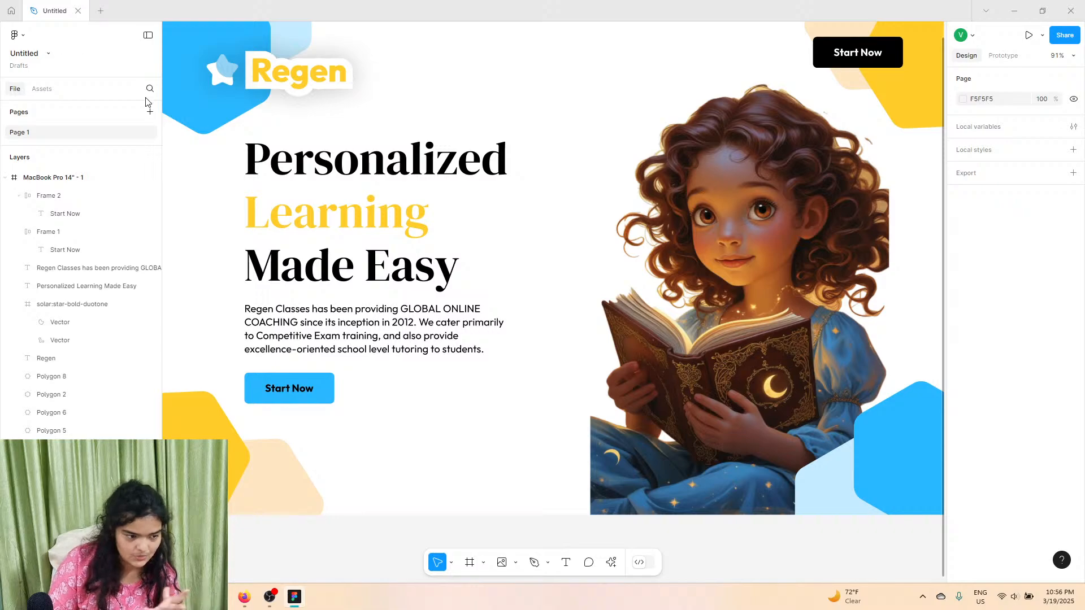
# Step: Add a second page to the file and return to Page 1
pyautogui.click(150, 111)
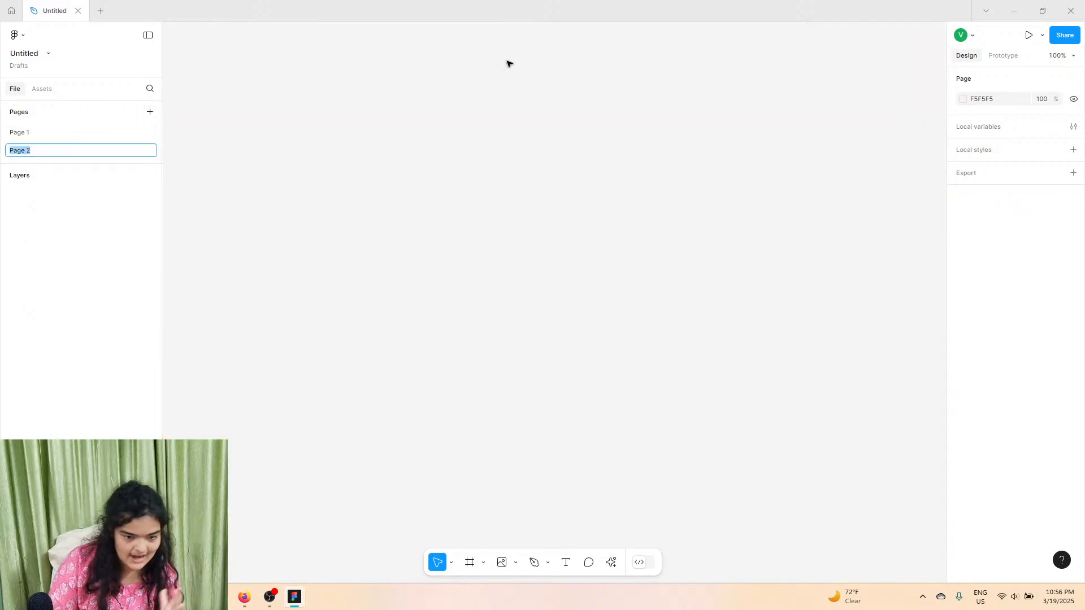
pyautogui.click(62, 135)
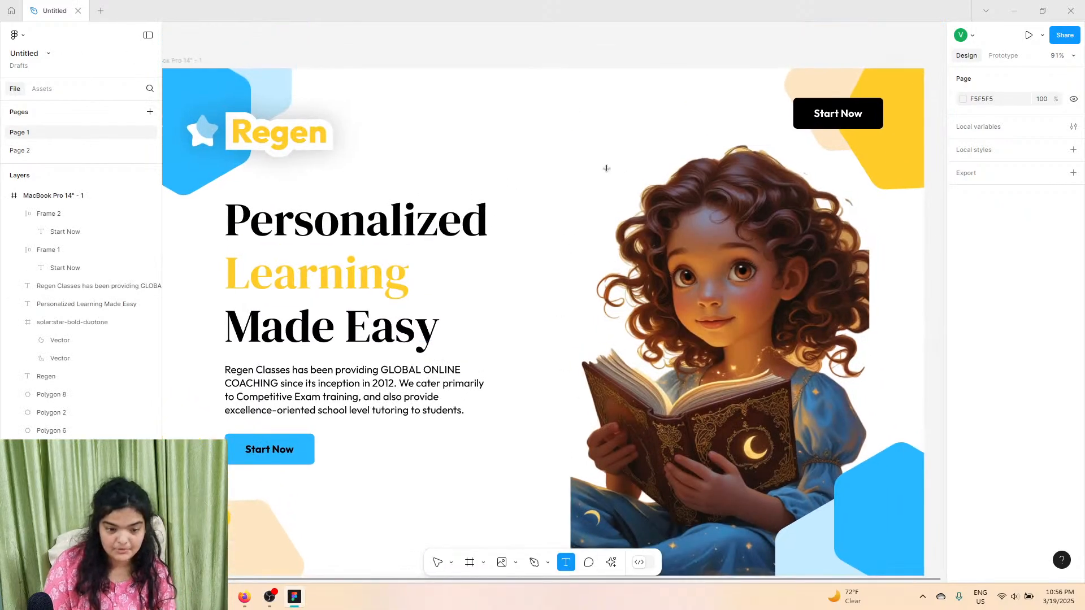
# Step: Add the text "Olympiads" in the header between the Regen logo and the black Start Now button
pyautogui.click(594, 106)
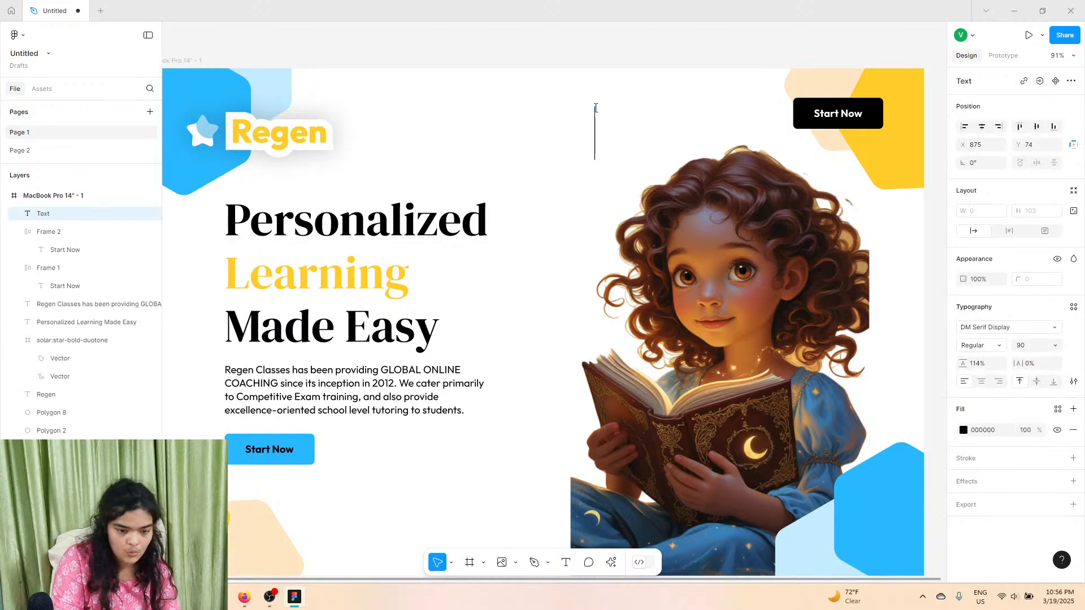
pyautogui.write('Olympia')
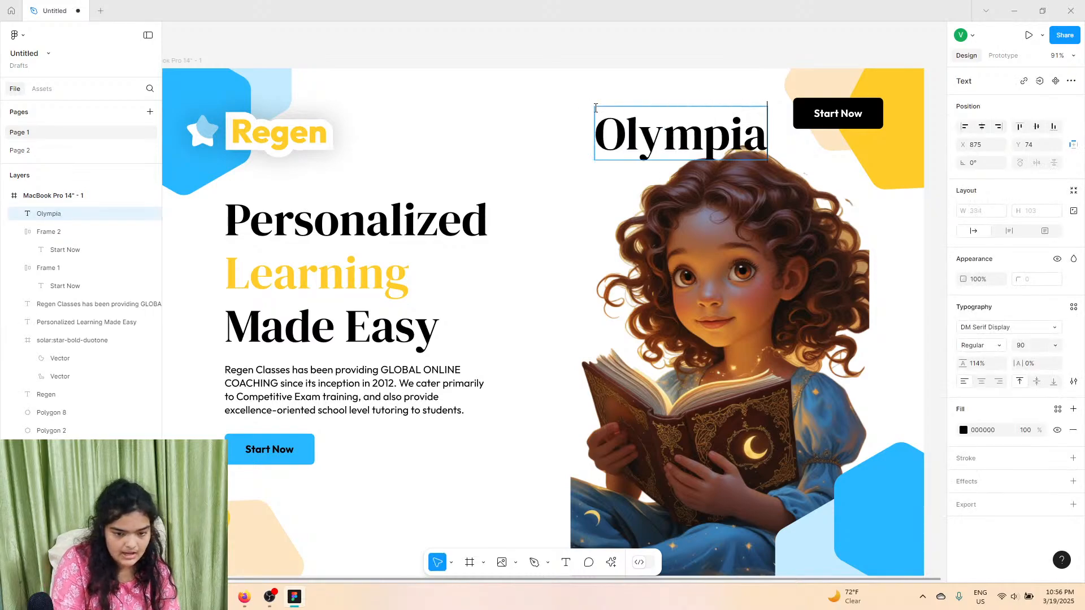
pyautogui.write('ds')
pyautogui.press('Escape')
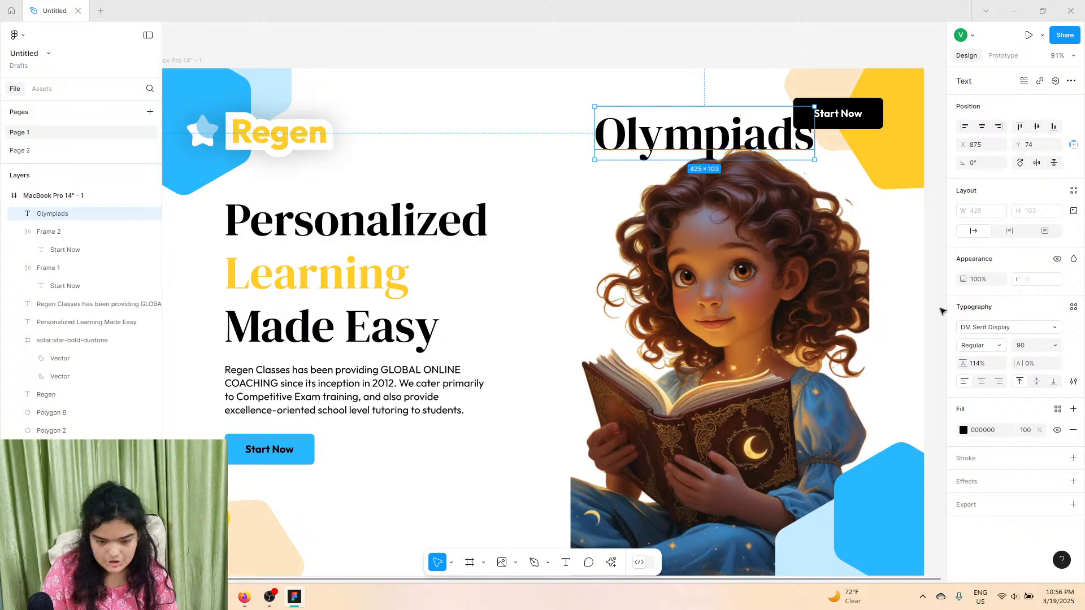
# Step: Set the Olympiads text to size 32 and move it to X 889, Y 92 in the header
pyautogui.click(1055, 346)
pyautogui.click(1037, 467)
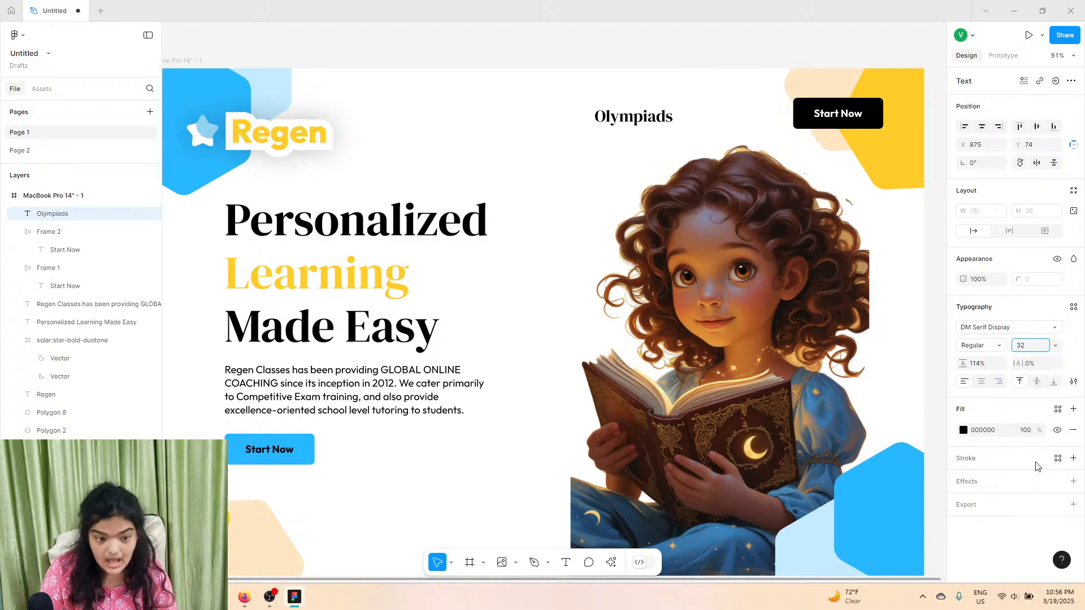
pyautogui.moveTo(657, 121); pyautogui.dragTo(664, 131)
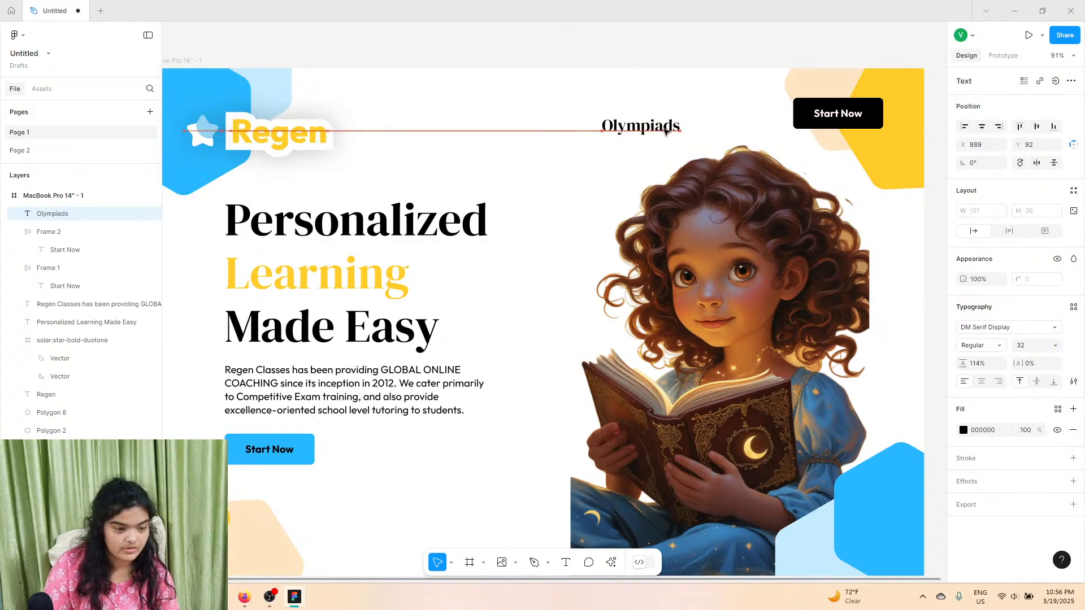
# Step: Move the black Start Now button down and outward in the header, level with the Regen logo
pyautogui.click(848, 122)
pyautogui.moveTo(847, 121); pyautogui.dragTo(872, 140)
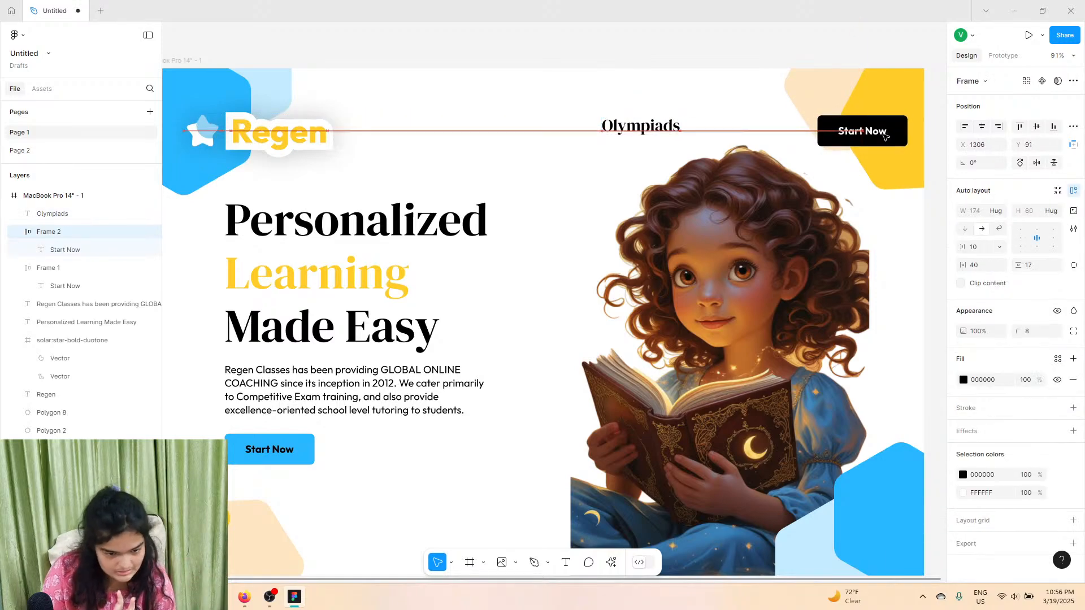
pyautogui.click(742, 152)
pyautogui.moveTo(742, 153)
pyautogui.mouseDown()
pyautogui.moveTo(745, 186)
pyautogui.moveTo(751, 167)
pyautogui.mouseUp()
pyautogui.click(822, 140)
pyautogui.moveTo(867, 139); pyautogui.dragTo(863, 133)
# Step: Set the black button's Start Now label to size 24 and place the button at X 1277, Y 80
pyautogui.doubleClick(862, 134)
pyautogui.keyDown('ctrl'); pyautogui.scroll(5, 873, 128); pyautogui.keyUp('ctrl')
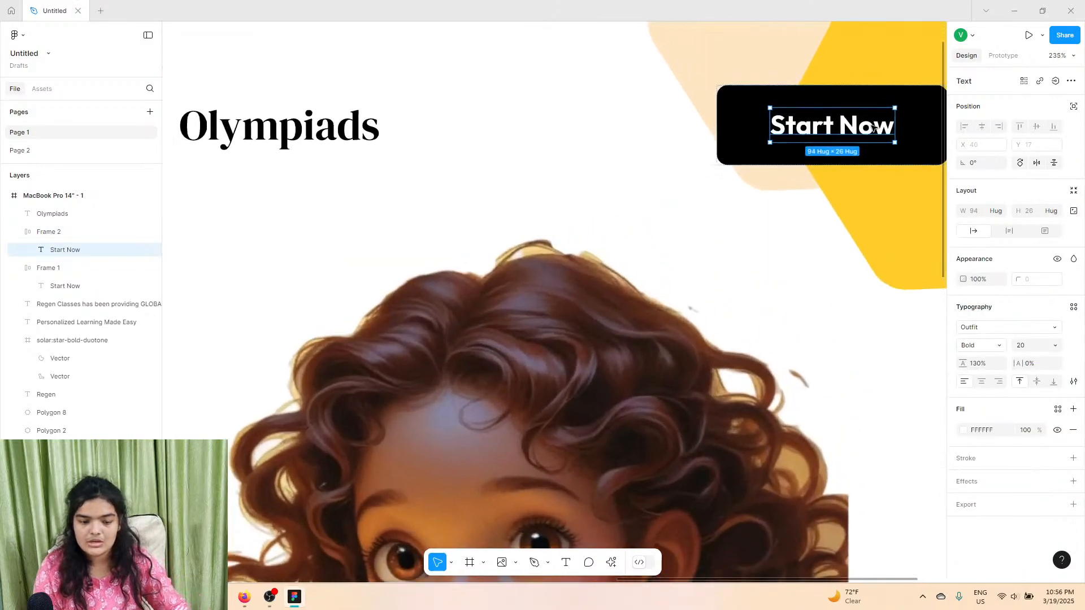
pyautogui.hscroll(3, 882, 170)
pyautogui.click(1055, 345)
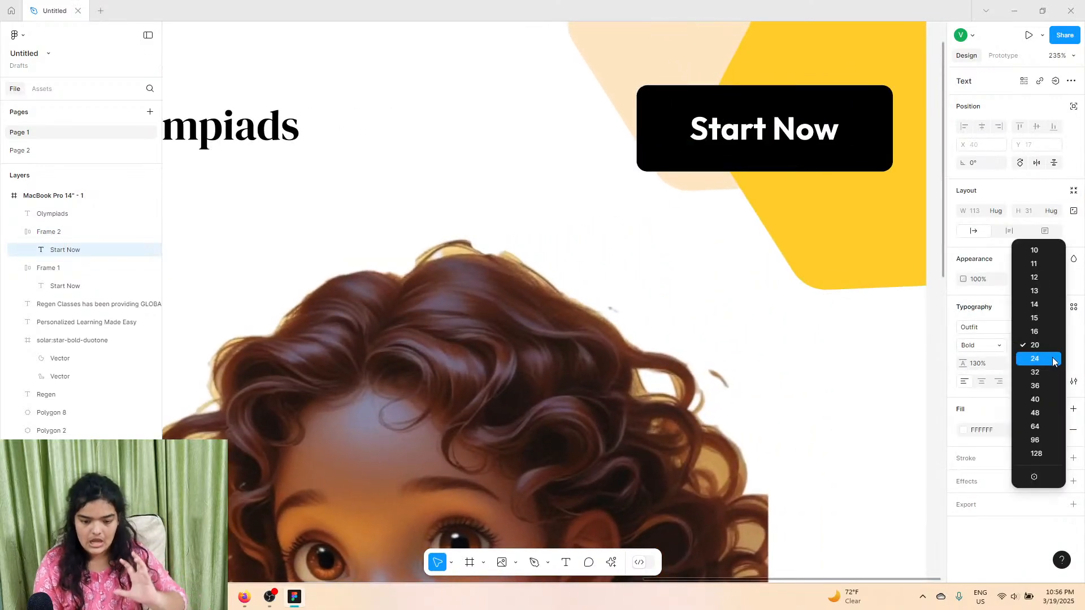
pyautogui.click(1050, 356)
pyautogui.click(859, 148)
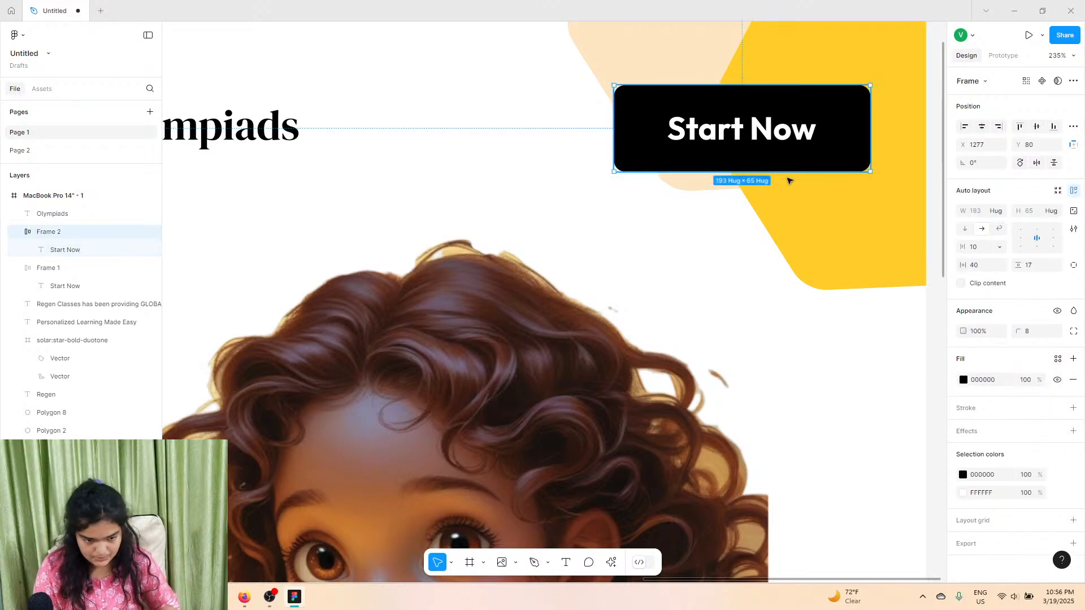
# Step: Move the Olympiads text closer to the black Start Now button, to X 1061, Y 91
pyautogui.hscroll(-5, 622, 177)
pyautogui.click(436, 131)
pyautogui.moveTo(436, 131); pyautogui.dragTo(662, 129)
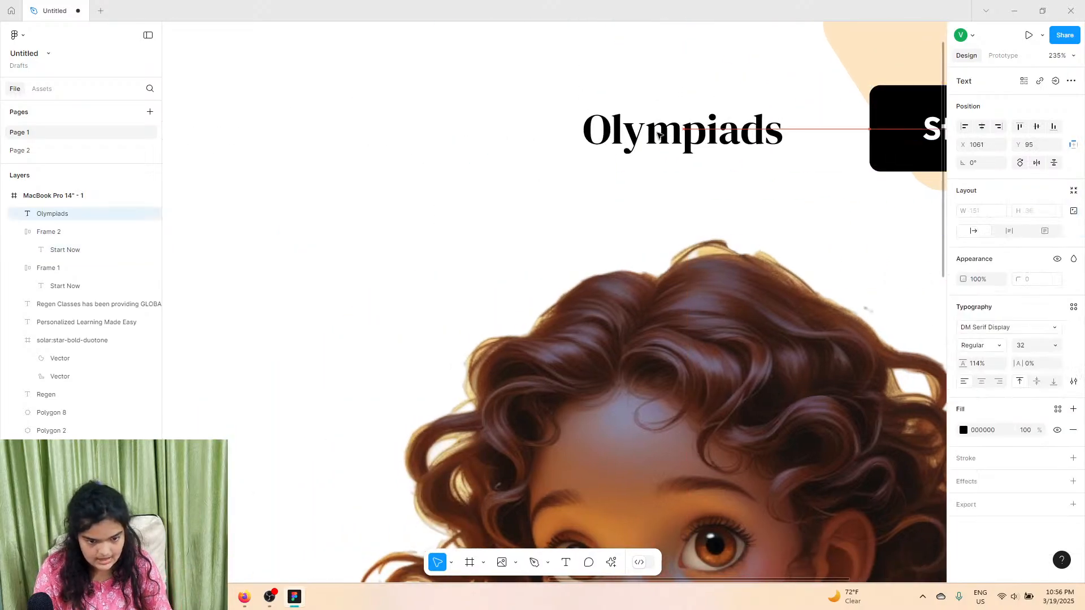
pyautogui.hscroll(3, 660, 130)
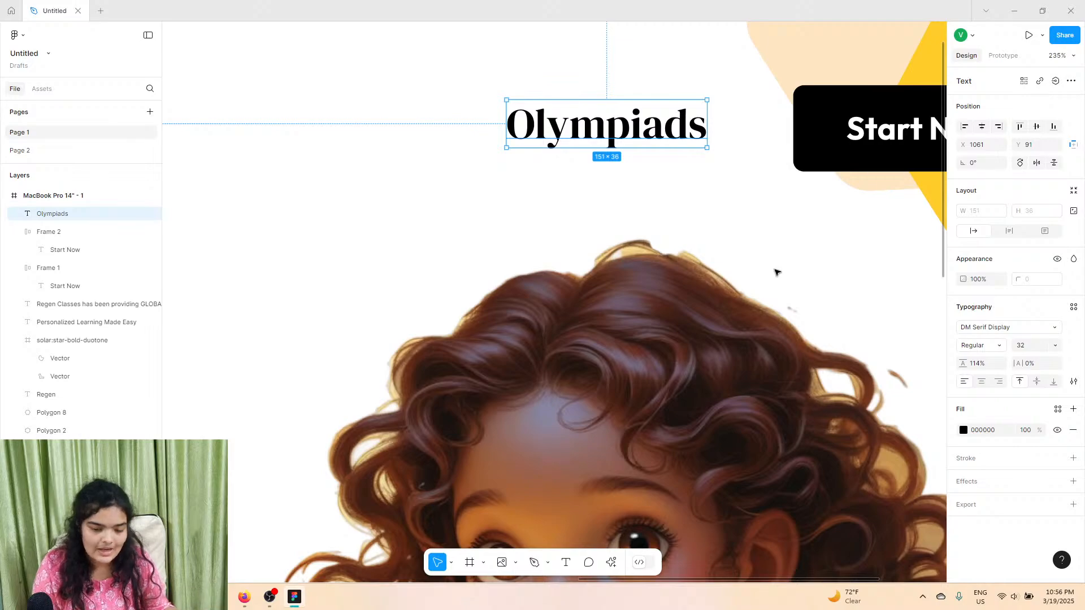
# Step: Change the Olympiads text to the Outfit font, Medium weight, at size 32
pyautogui.click(1000, 333)
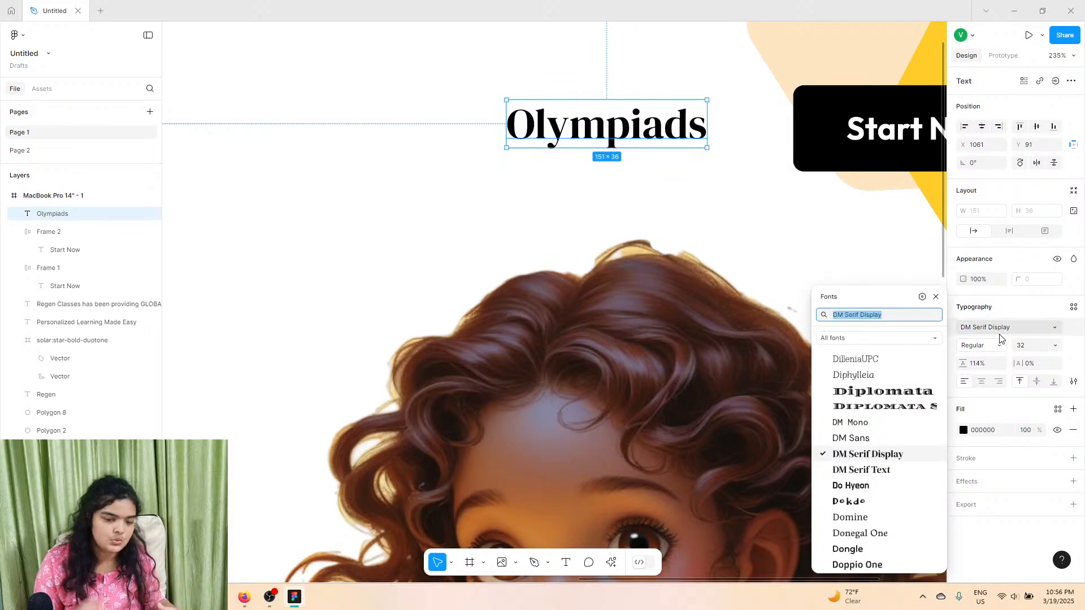
pyautogui.write('outf')
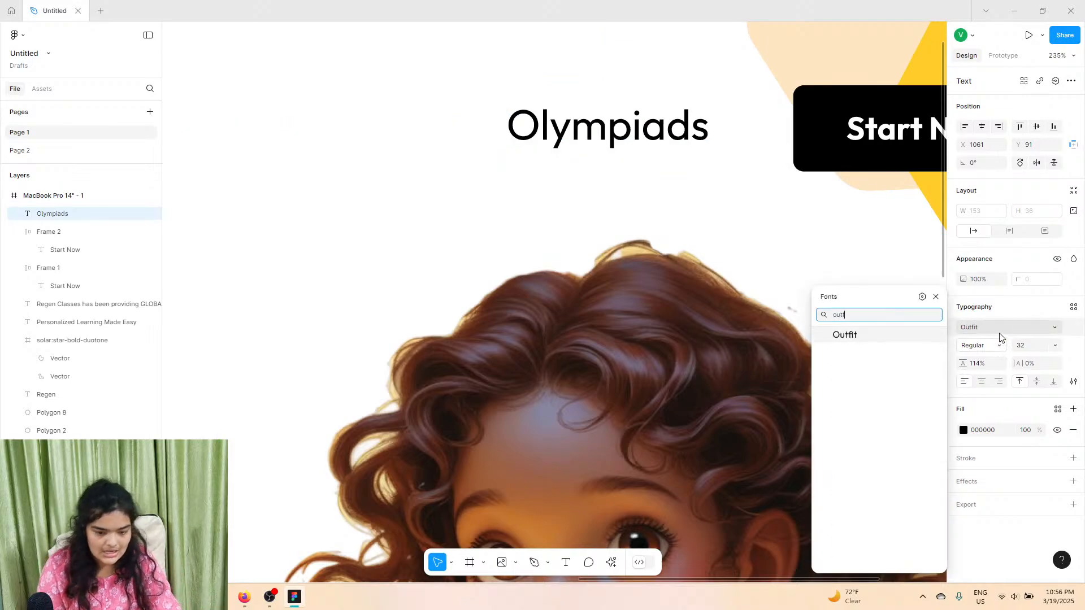
pyautogui.click(926, 334)
pyautogui.click(1054, 345)
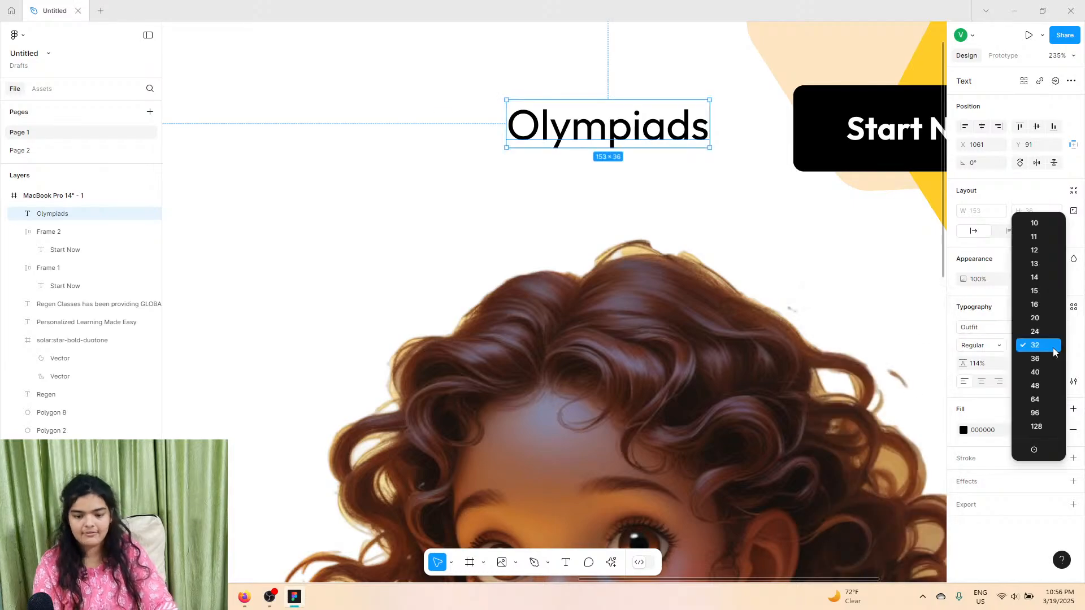
pyautogui.click(1050, 362)
pyautogui.click(985, 345)
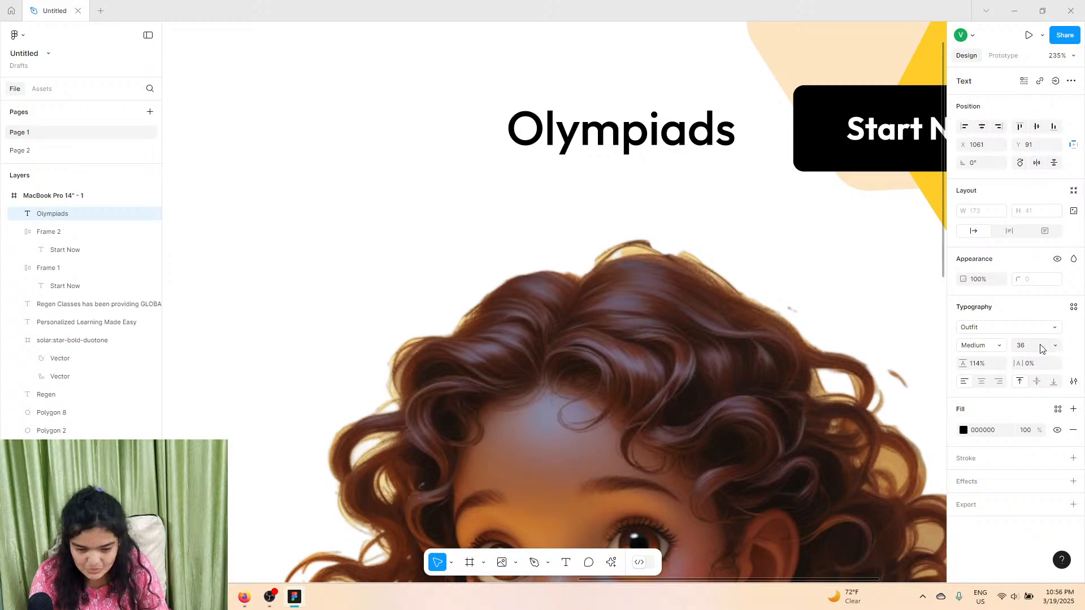
pyautogui.press('Return')
pyautogui.press('Return')
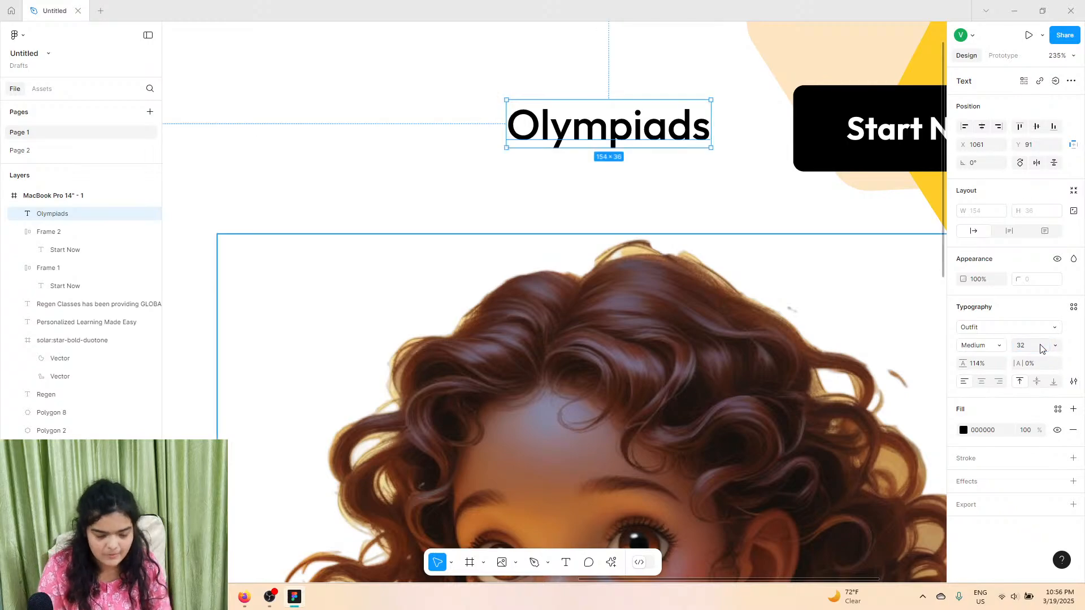
# Step: Duplicate the Olympiads text to its left at about X 843, Y 95 and change the copy to "1:1 Guidance"
pyautogui.moveTo(670, 128); pyautogui.dragTo(356, 128)
pyautogui.doubleClick(320, 131)
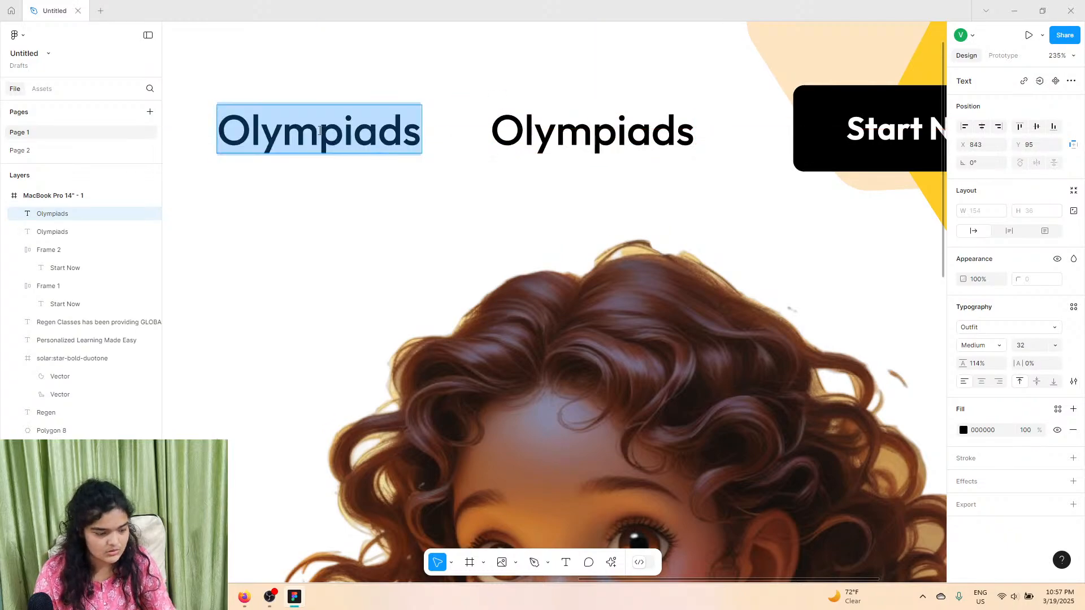
pyautogui.write('1:1')
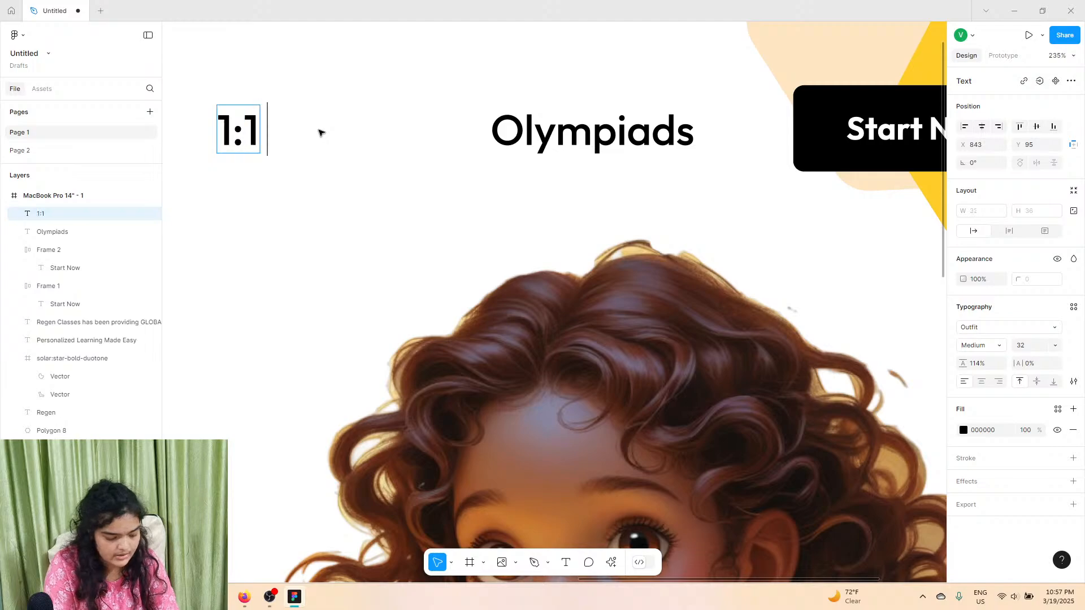
pyautogui.write(' Guidance')
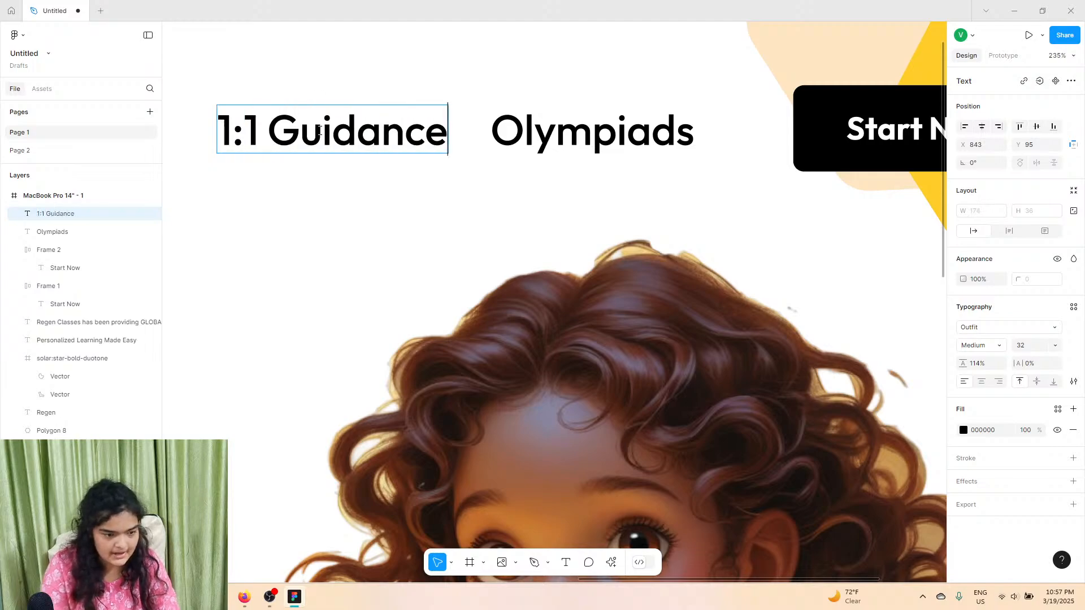
pyautogui.press('Escape')
# Step: Shift the 1:1 Guidance text further left to widen the gap before Olympiads
pyautogui.hscroll(-2, 356, 106)
pyautogui.hscroll(-2, 356, 107)
pyautogui.scroll(-5, 356, 106)
pyautogui.moveTo(372, 120); pyautogui.dragTo(347, 120)
pyautogui.click(368, 96)
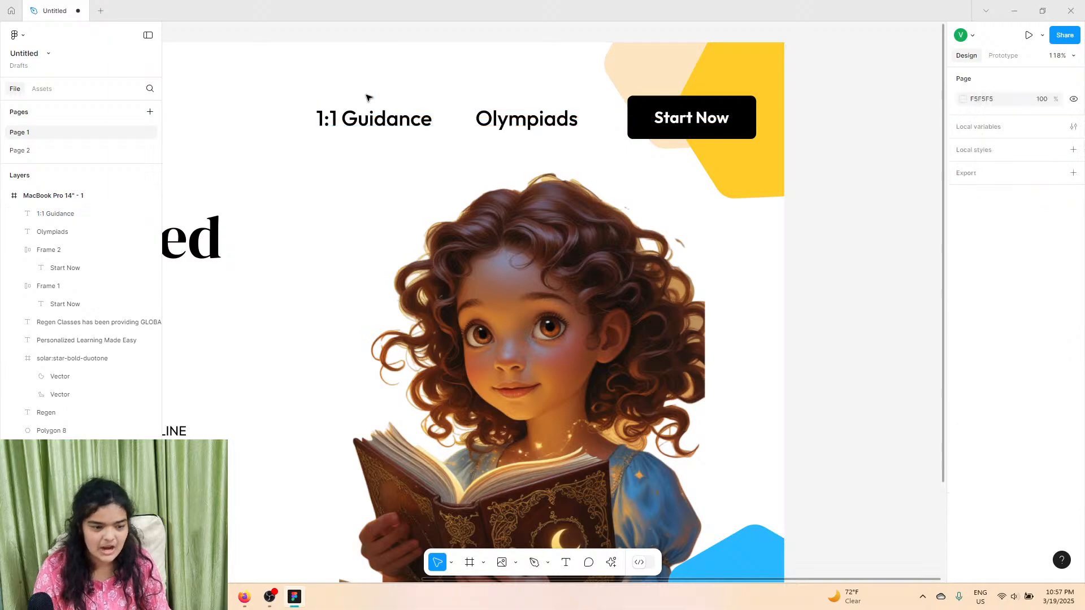
# Step: Set the Regen logo text to size 56
pyautogui.hscroll(-5, 367, 97)
pyautogui.scroll(-2, 368, 98)
pyautogui.scroll(-5, 368, 97)
pyautogui.scroll(1, 368, 98)
pyautogui.hscroll(-2, 370, 98)
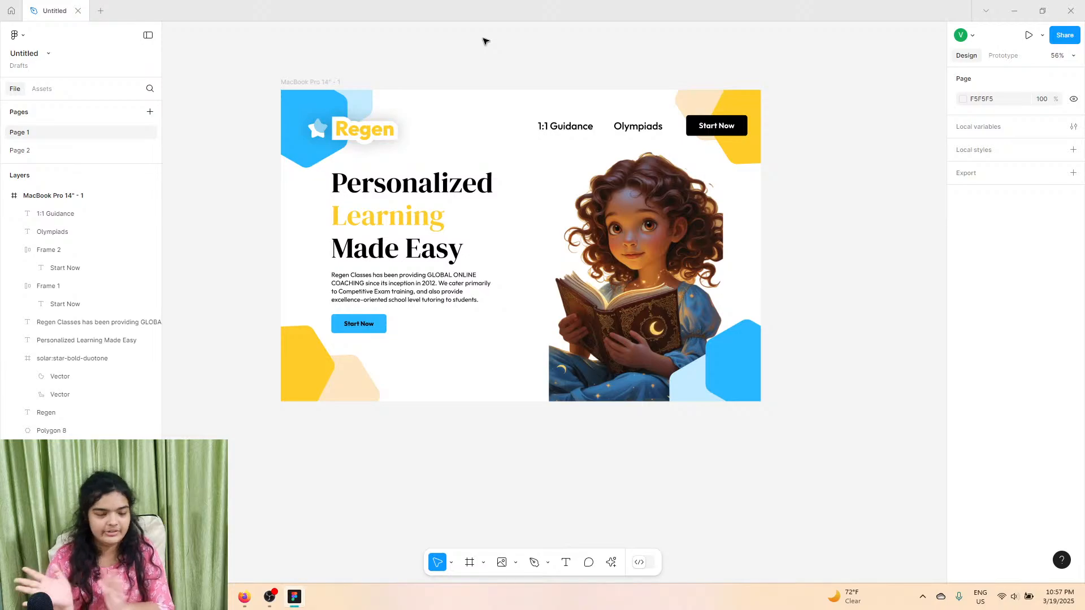
pyautogui.click(322, 82)
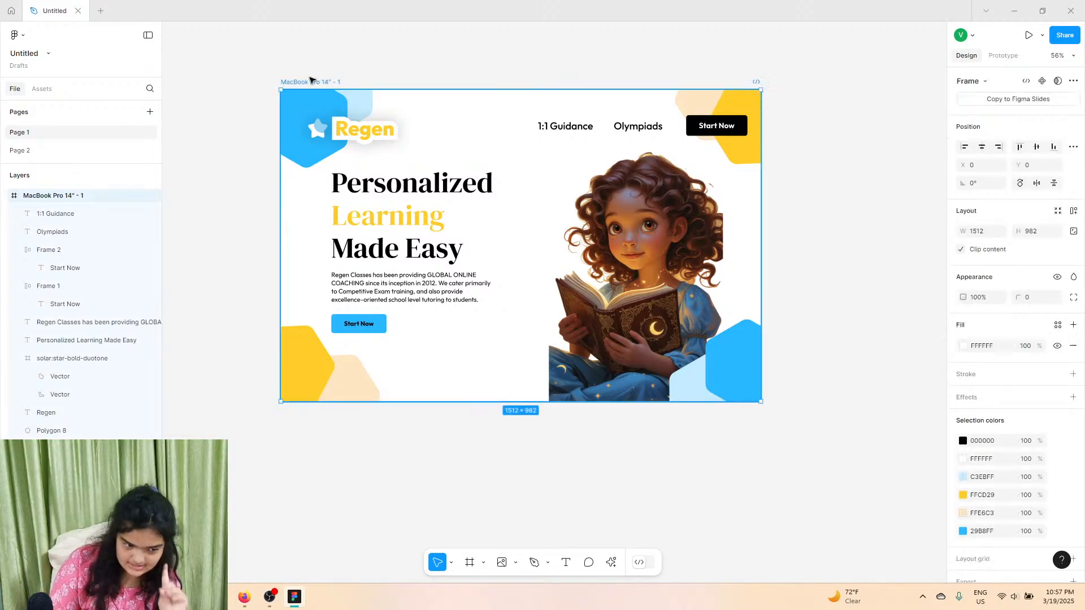
pyautogui.click(347, 137)
pyautogui.click(1022, 350)
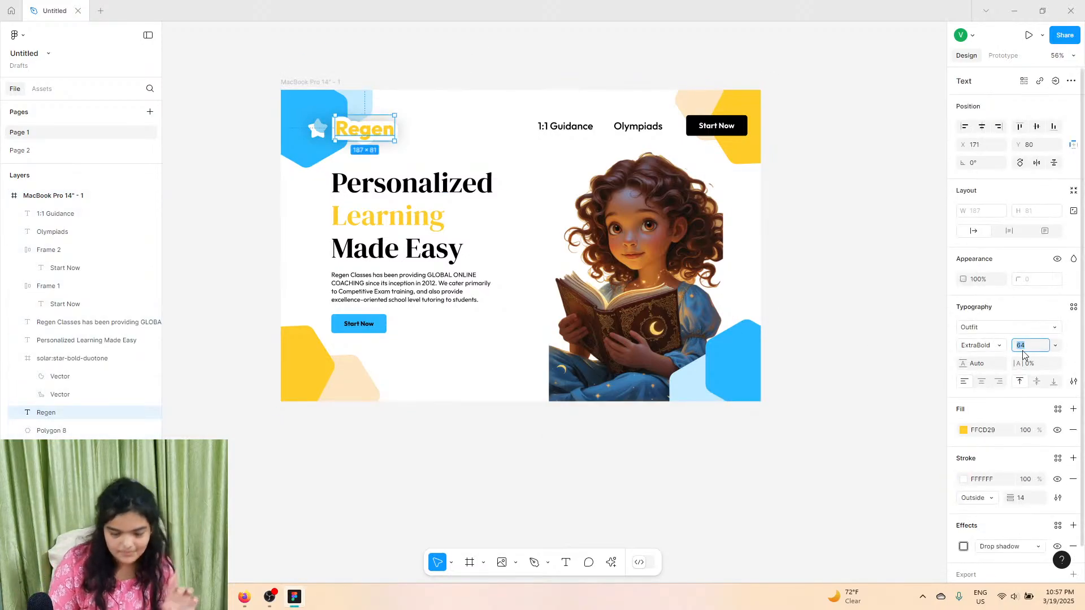
pyautogui.write('56')
pyautogui.press('Return')
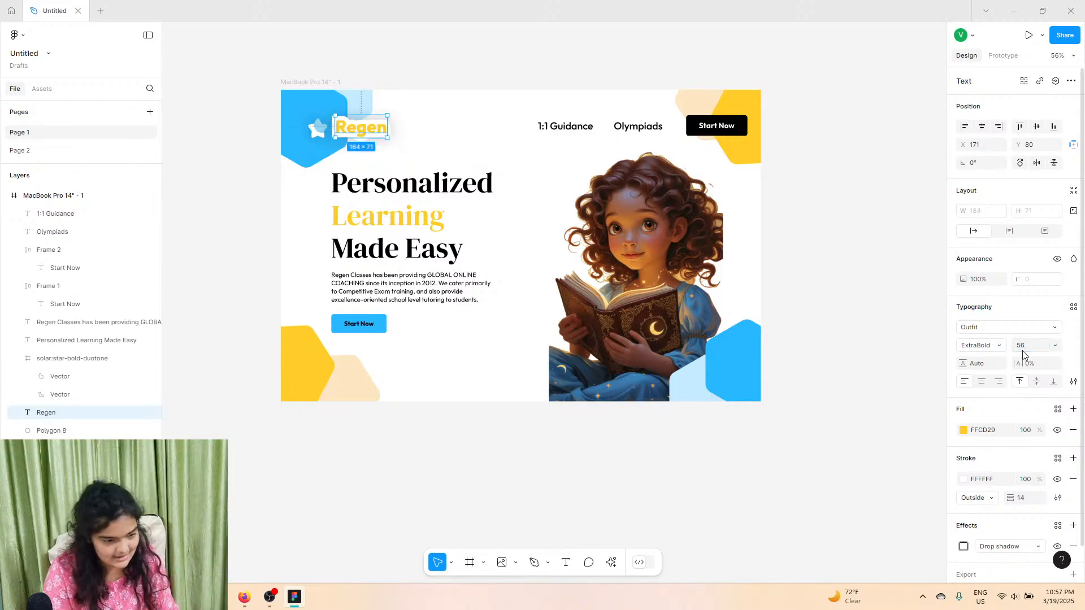
# Step: Nudge the logo's star icon up to X 80, Y 79 to line up with the Regen text
pyautogui.scroll(5, 294, 126)
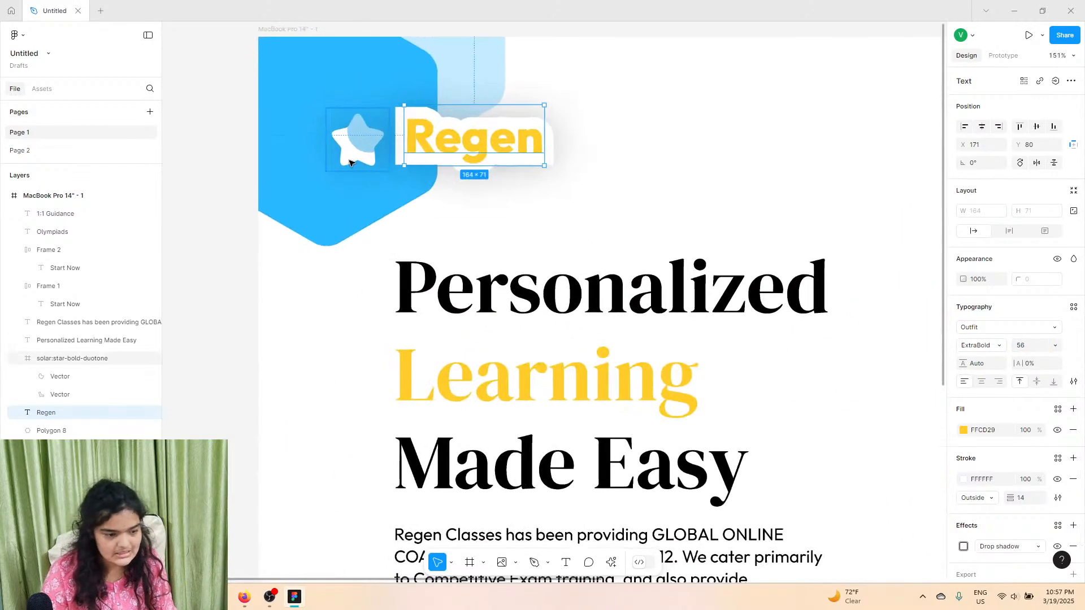
pyautogui.click(353, 154)
pyautogui.press('alt')
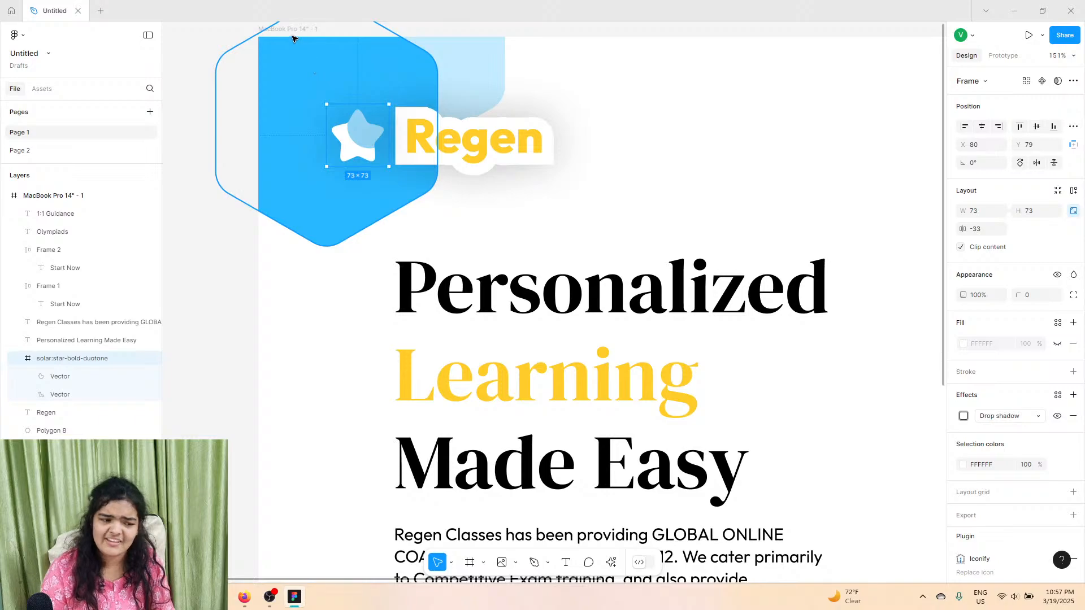
# Step: Extend the MacBook Pro 14" - 1 frame downward to a height of about 3455 for more page sections
pyautogui.click(296, 28)
pyautogui.hotkey('shift', '2')
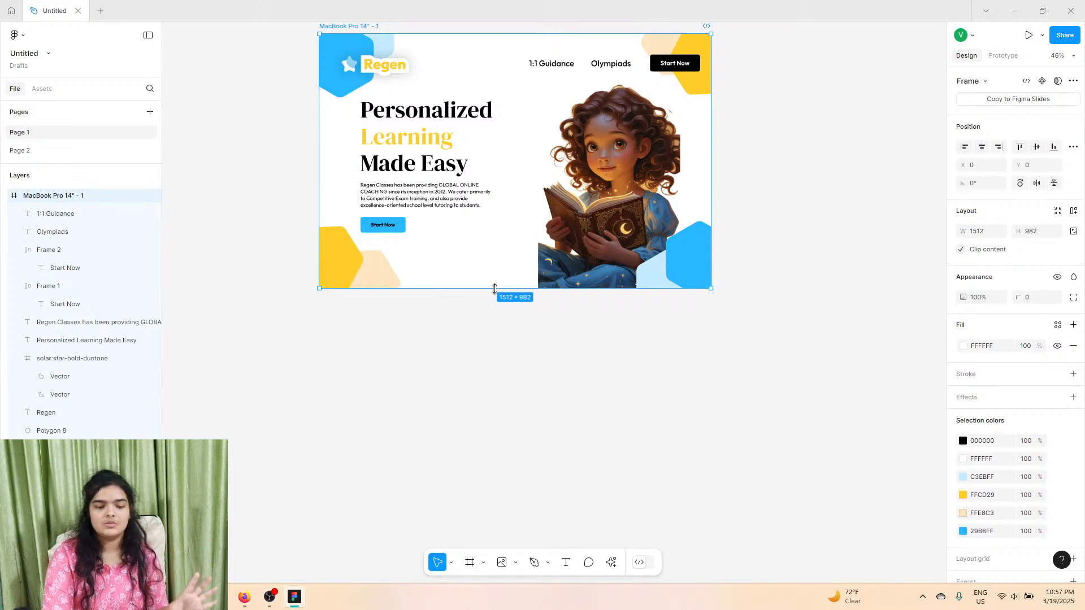
pyautogui.moveTo(494, 289); pyautogui.dragTo(552, 567)
pyautogui.scroll(6, 511, 262)
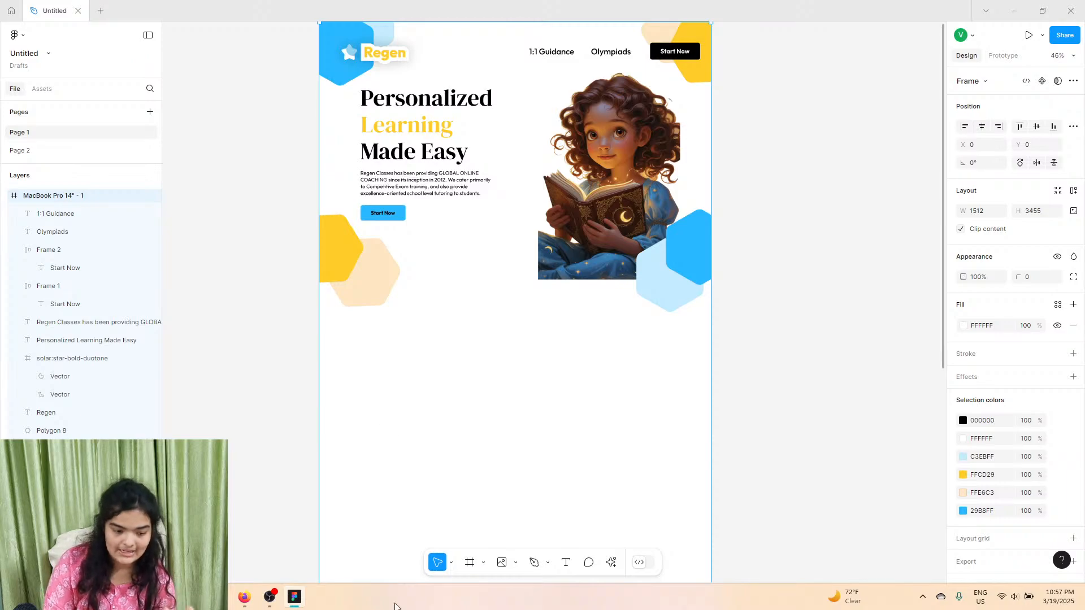
# Step: Draw a frame about 1532 × 1023 below the hero area and nest it in the page frame at X 0, Y 974
pyautogui.click(468, 563)
pyautogui.moveTo(313, 280)
pyautogui.mouseDown()
pyautogui.moveTo(688, 516)
pyautogui.moveTo(711, 545)
pyautogui.mouseUp()
pyautogui.moveTo(620, 447); pyautogui.dragTo(632, 455)
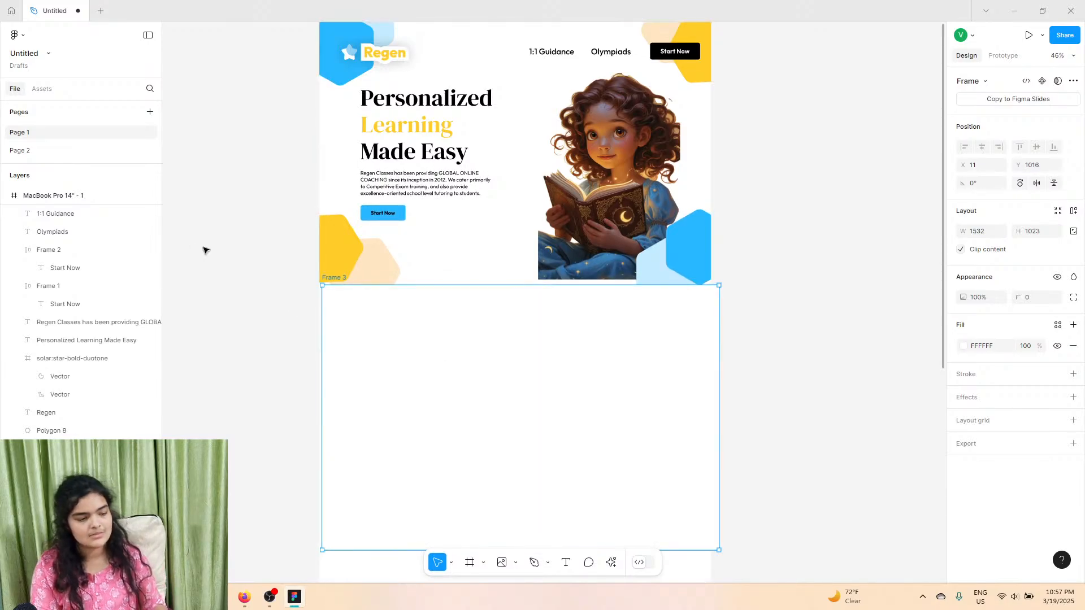
pyautogui.moveTo(60, 195); pyautogui.dragTo(69, 229)
pyautogui.moveTo(370, 325); pyautogui.dragTo(376, 325)
pyautogui.moveTo(584, 339); pyautogui.dragTo(593, 337)
# Step: Fill the new section frame with blue 29B8FF and shorten it to 1532 × 800 at X -10, Y 967
pyautogui.click(963, 346)
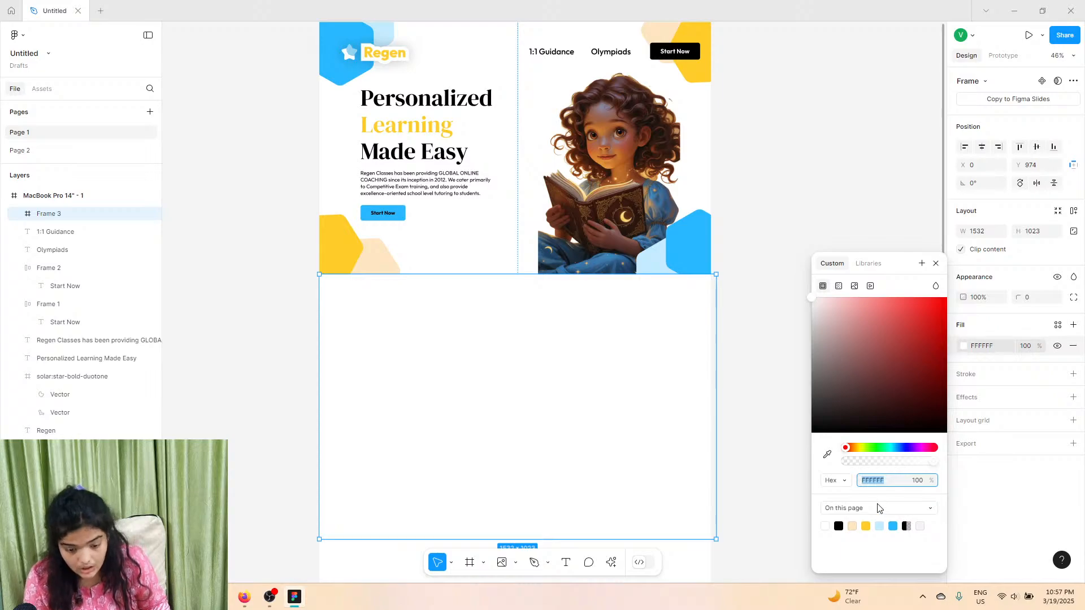
pyautogui.click(867, 525)
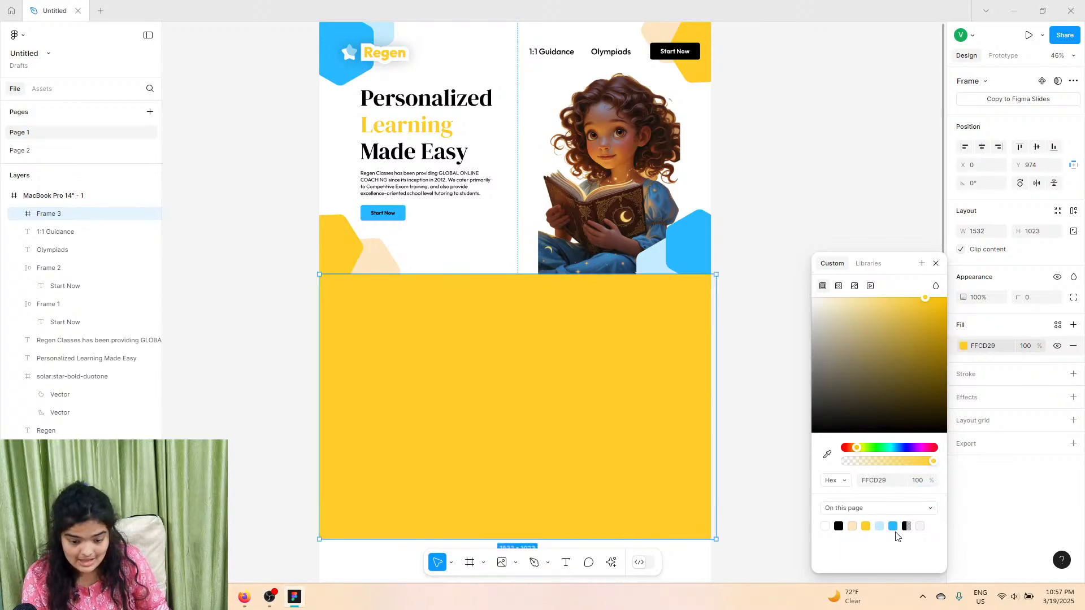
pyautogui.click(892, 526)
pyautogui.moveTo(551, 539); pyautogui.dragTo(549, 481)
pyautogui.moveTo(433, 347); pyautogui.dragTo(431, 346)
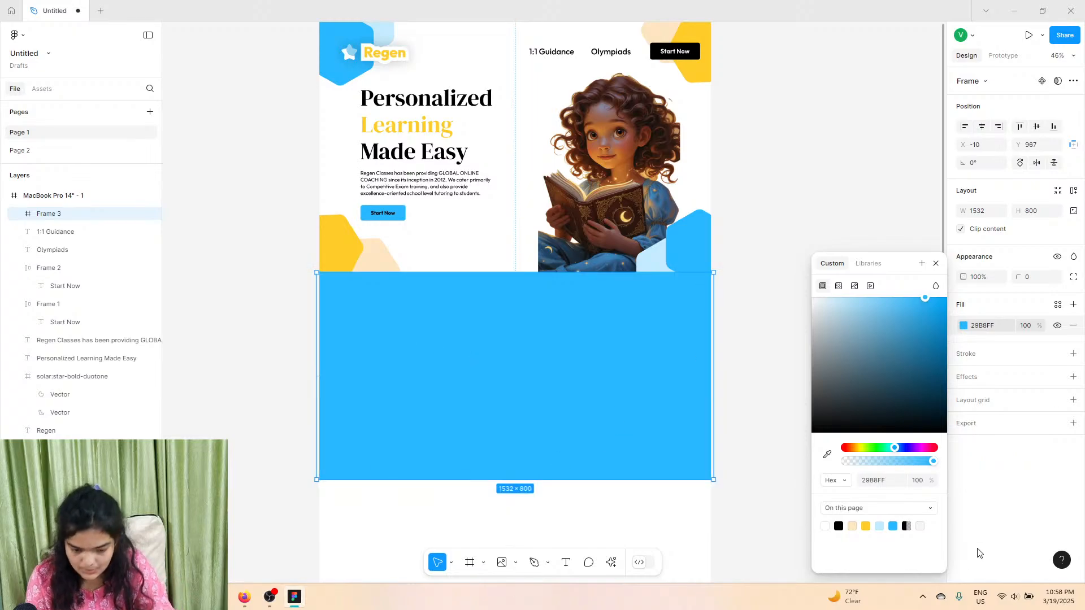
# Step: Try yellow FFCD29 as the section frame's fill and return it to blue 29B8FF
pyautogui.click(865, 527)
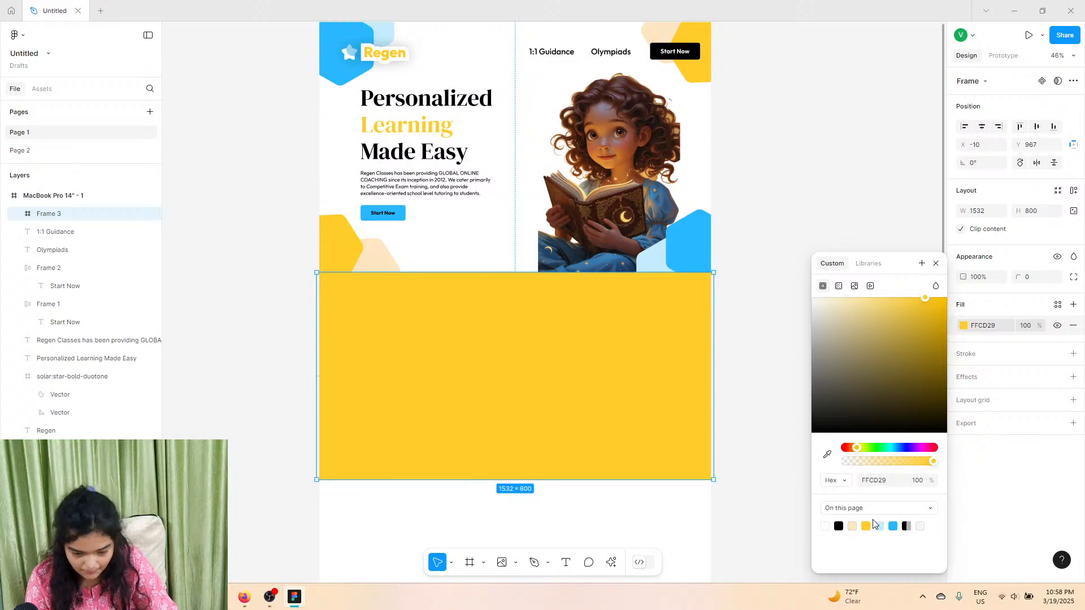
pyautogui.click(893, 526)
pyautogui.click(761, 315)
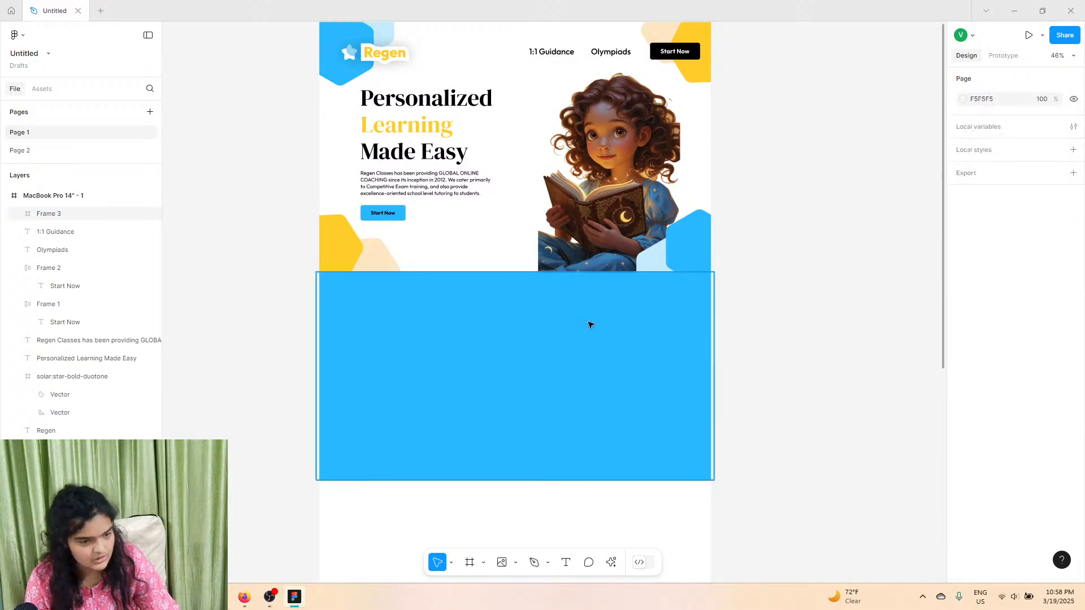
# Step: Add the white heading "What We Offer" inside the blue section at X 371, Y 157
pyautogui.click(462, 344)
pyautogui.scroll(3, 360, 339)
pyautogui.scroll(3, 360, 339)
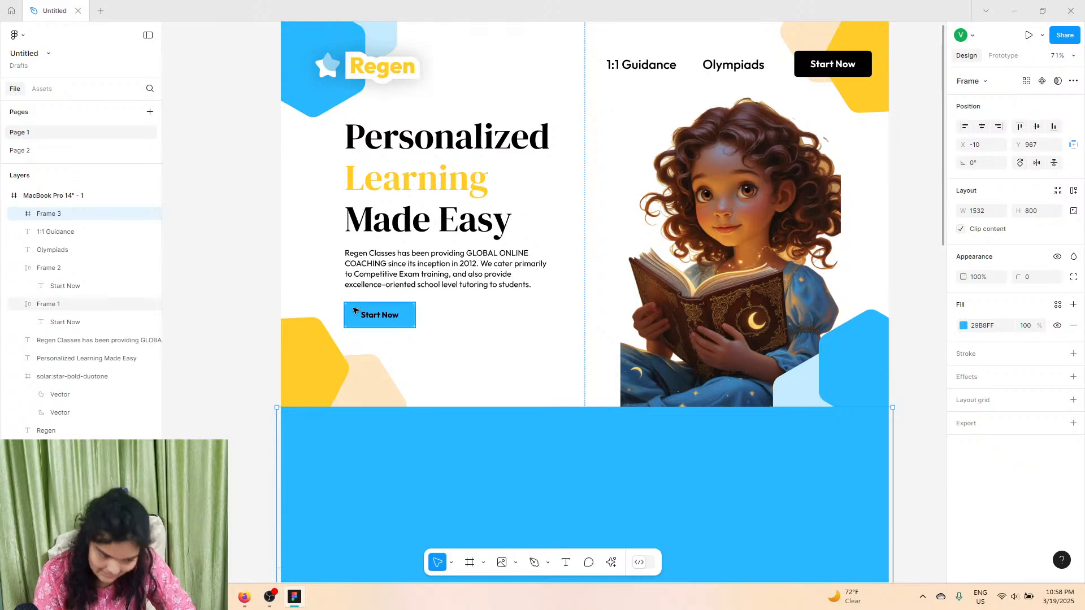
pyautogui.scroll(-3, 469, 460)
pyautogui.click(567, 561)
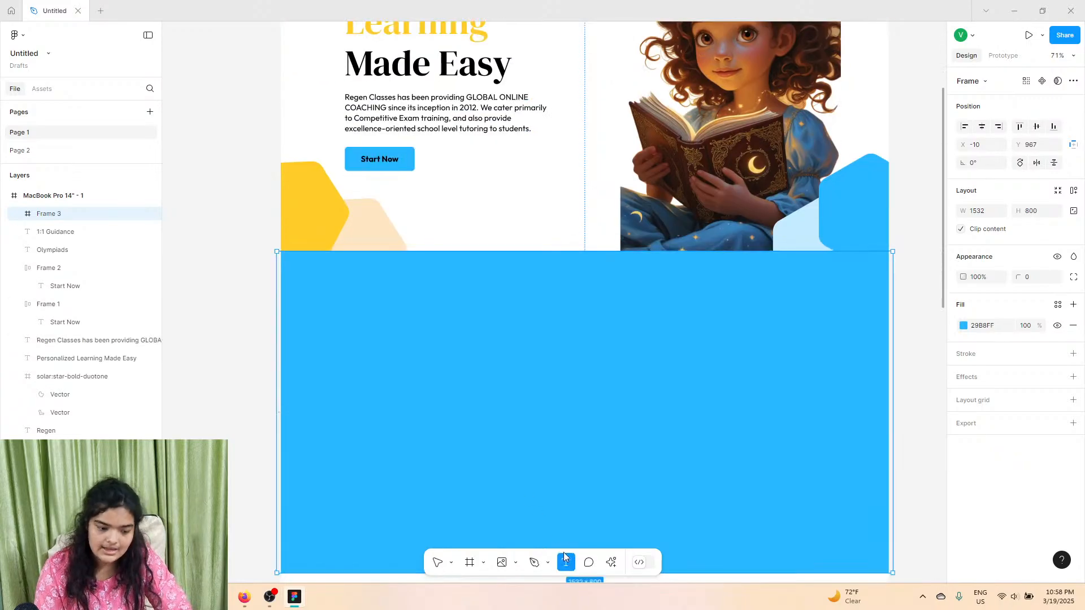
pyautogui.click(427, 315)
pyautogui.write('What w')
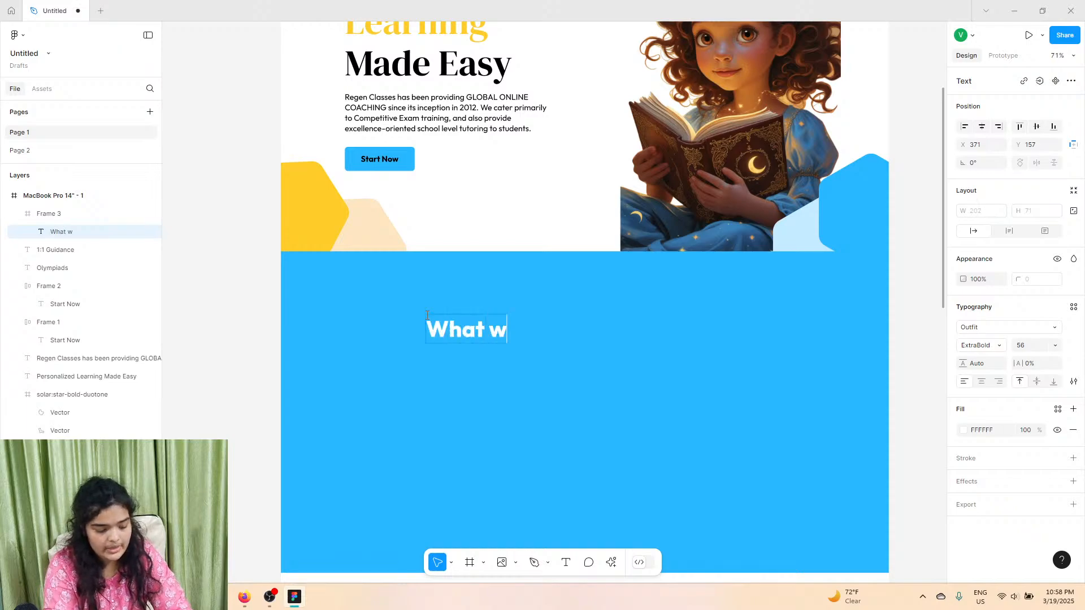
pyautogui.press('BackSpace')
pyautogui.write('We')
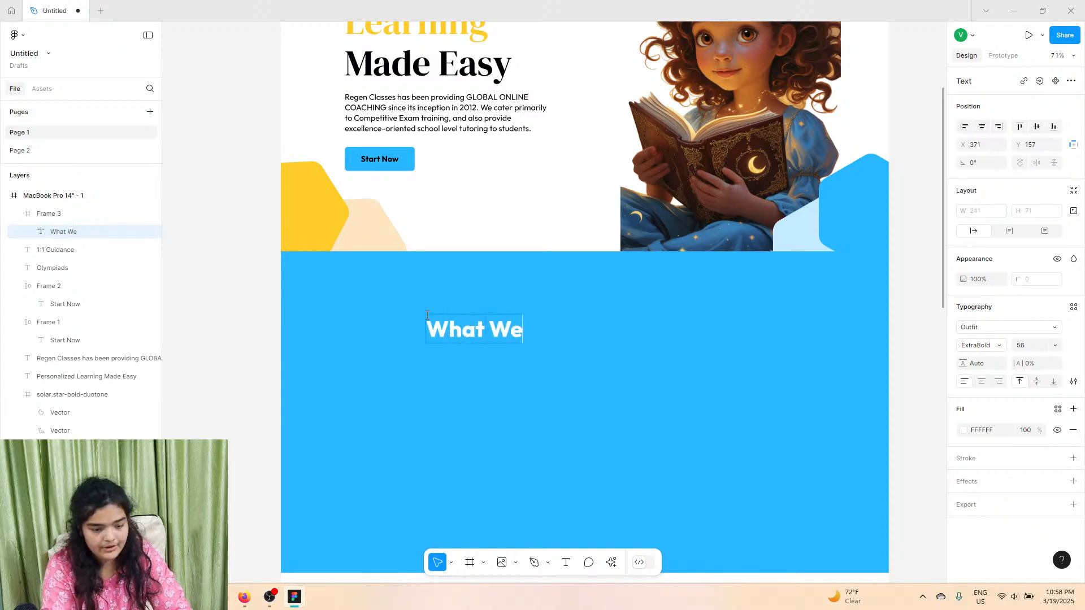
pyautogui.write(' Of')
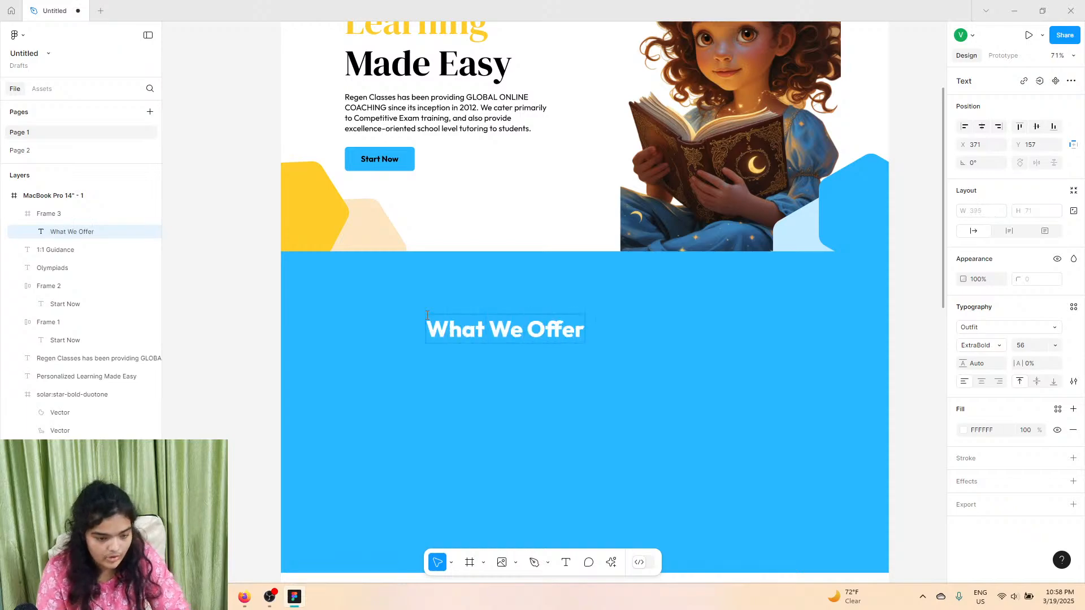
pyautogui.write('fer')
pyautogui.press('Escape')
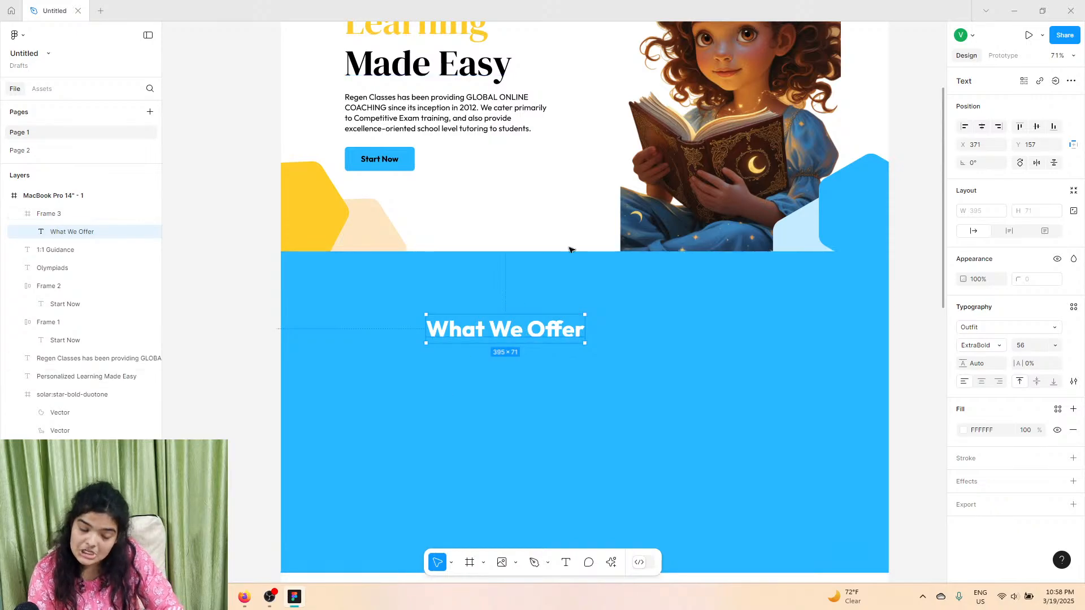
# Step: Set the "What We Offer" heading in DM Serif Display at size 96
pyautogui.click(1027, 333)
pyautogui.write('dm')
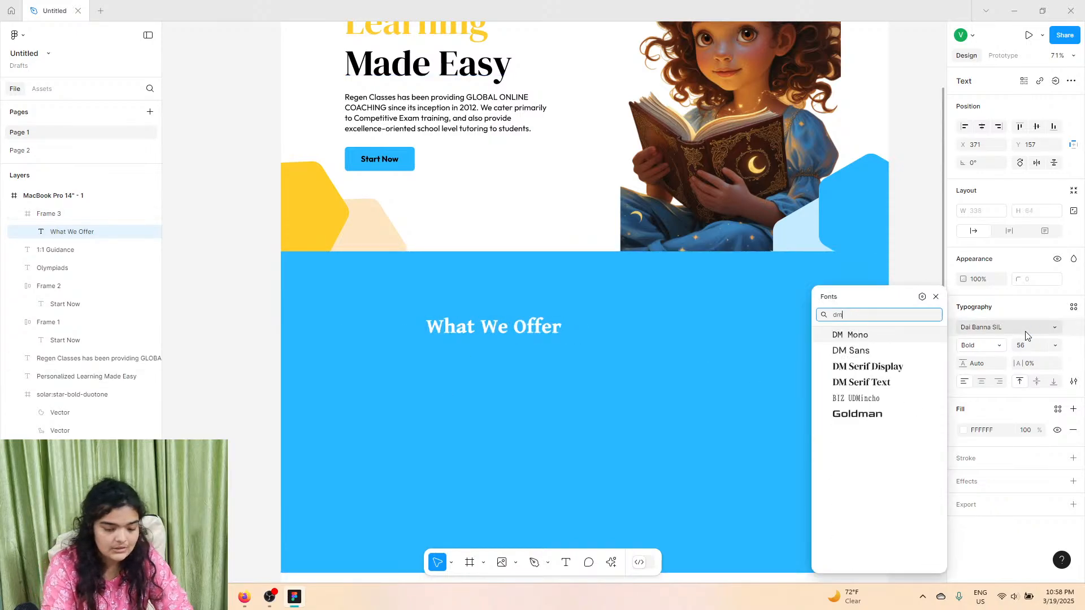
pyautogui.click(874, 367)
pyautogui.click(1055, 345)
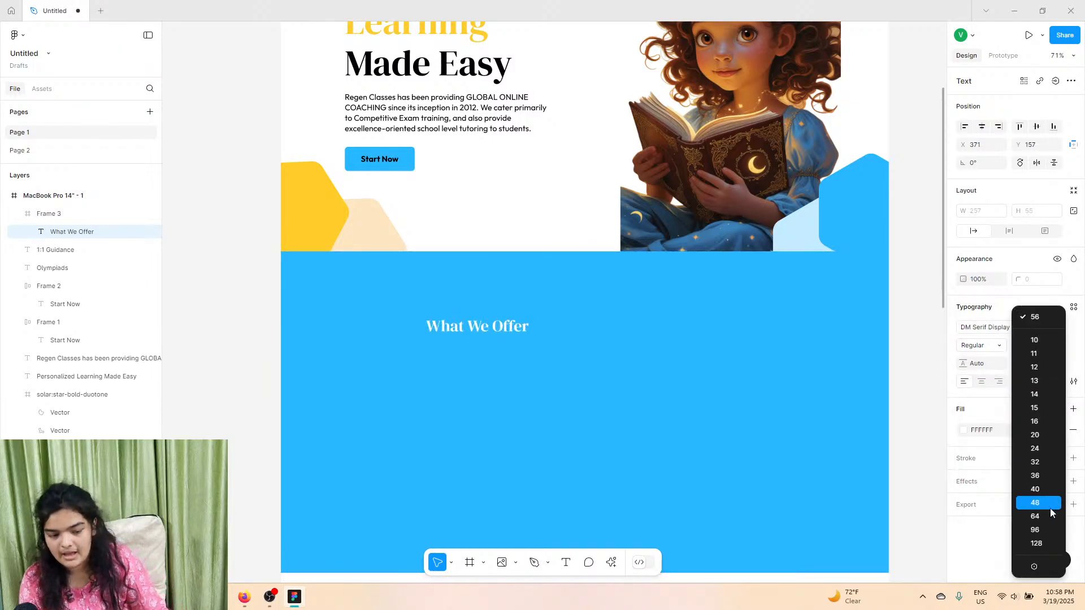
pyautogui.click(1039, 530)
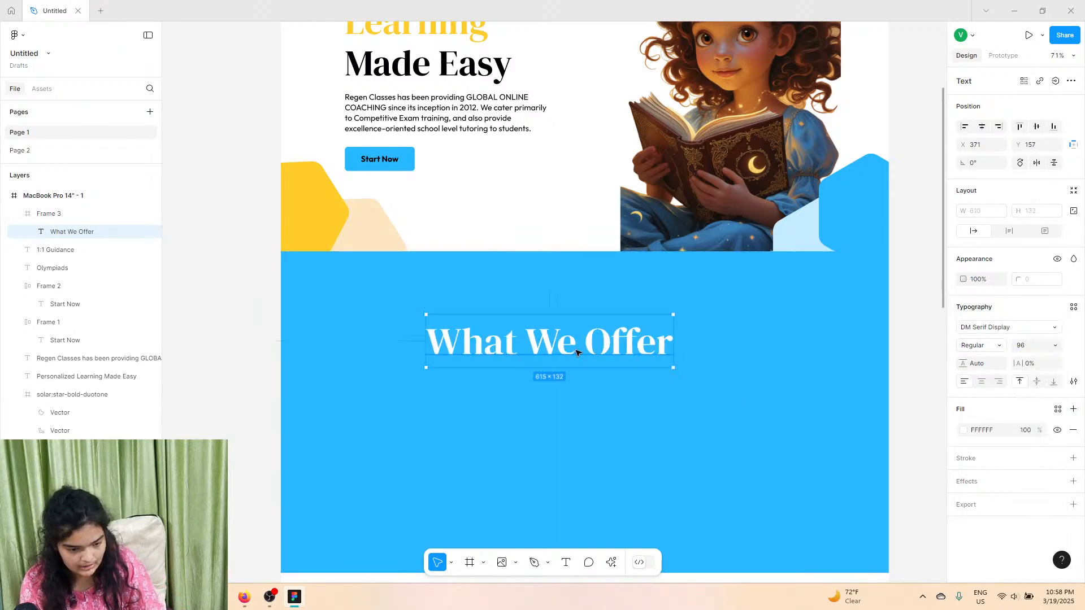
# Step: Move the "What We Offer" heading up to Y 97 and centre it horizontally in the blue section
pyautogui.moveTo(579, 354); pyautogui.dragTo(595, 328)
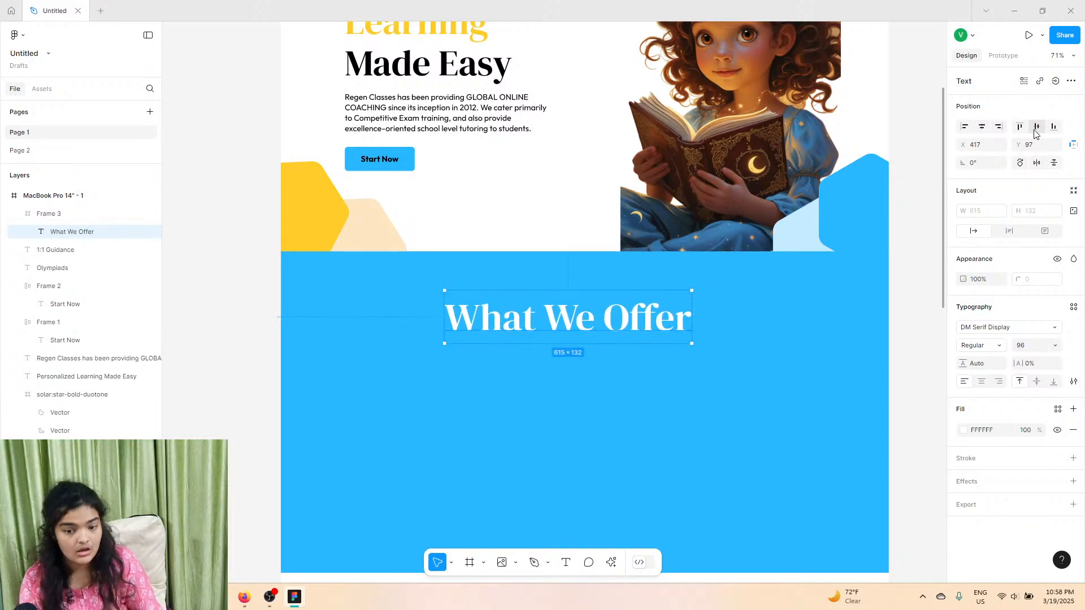
pyautogui.click(981, 126)
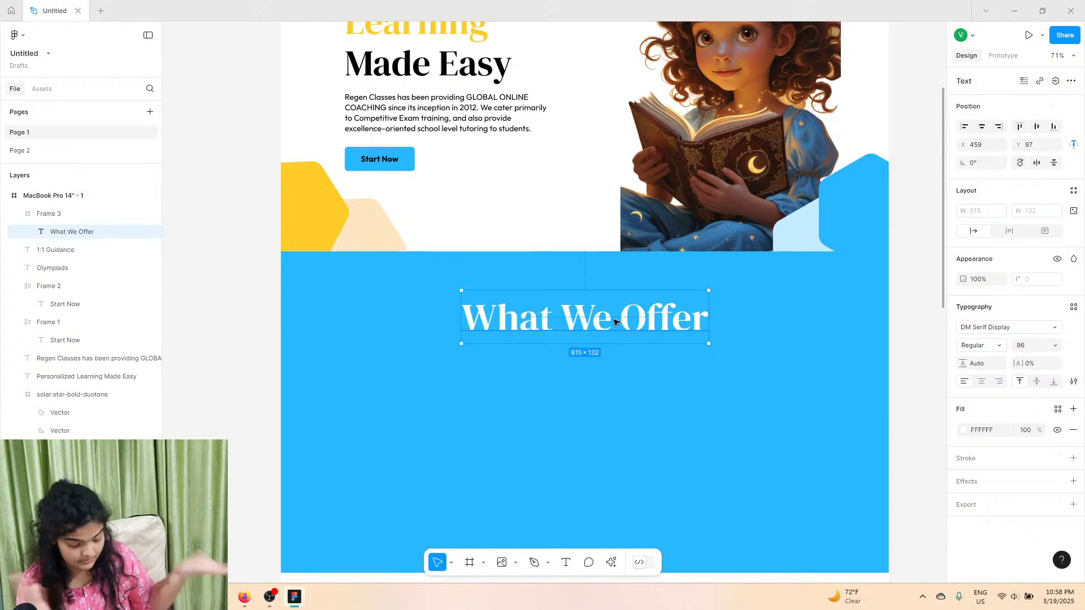
# Step: Try a black 000000 outside stroke of weight 9 on the "What We Offer" heading and remove it
pyautogui.scroll(2, 857, 255)
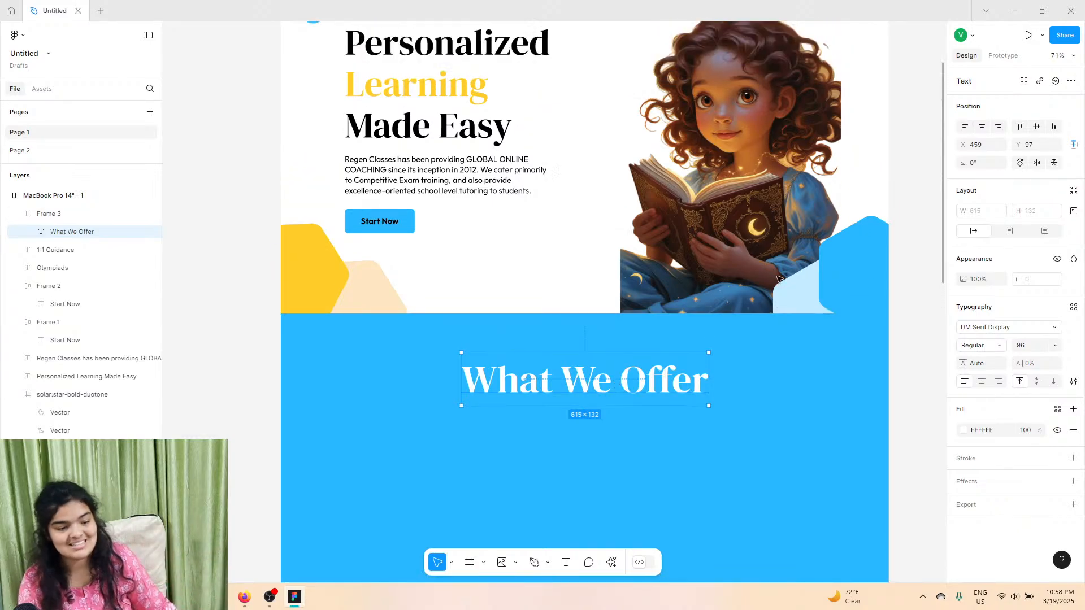
pyautogui.click(1073, 458)
pyautogui.moveTo(1012, 498); pyautogui.dragTo(1020, 499)
pyautogui.scroll(4, 786, 447)
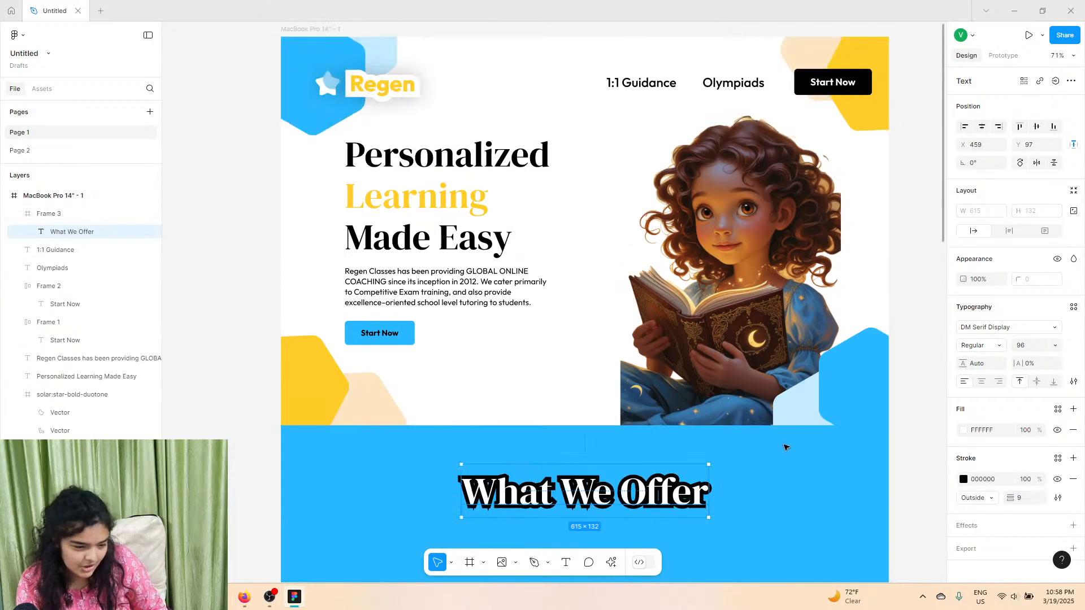
pyautogui.click(1073, 480)
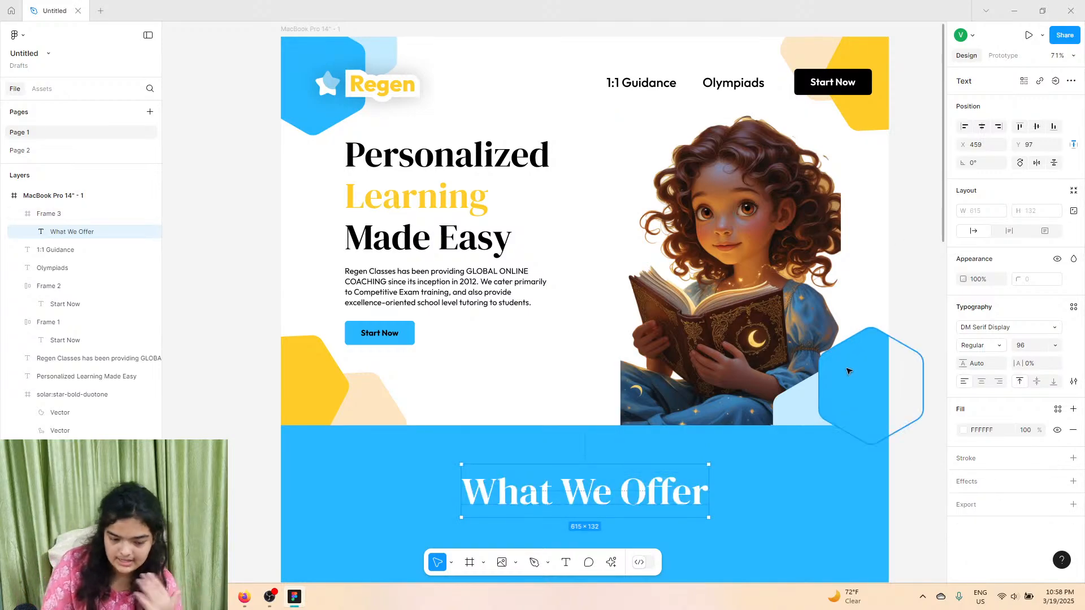
# Step: Add a drop shadow effect to the "What We Offer" heading
pyautogui.click(1073, 481)
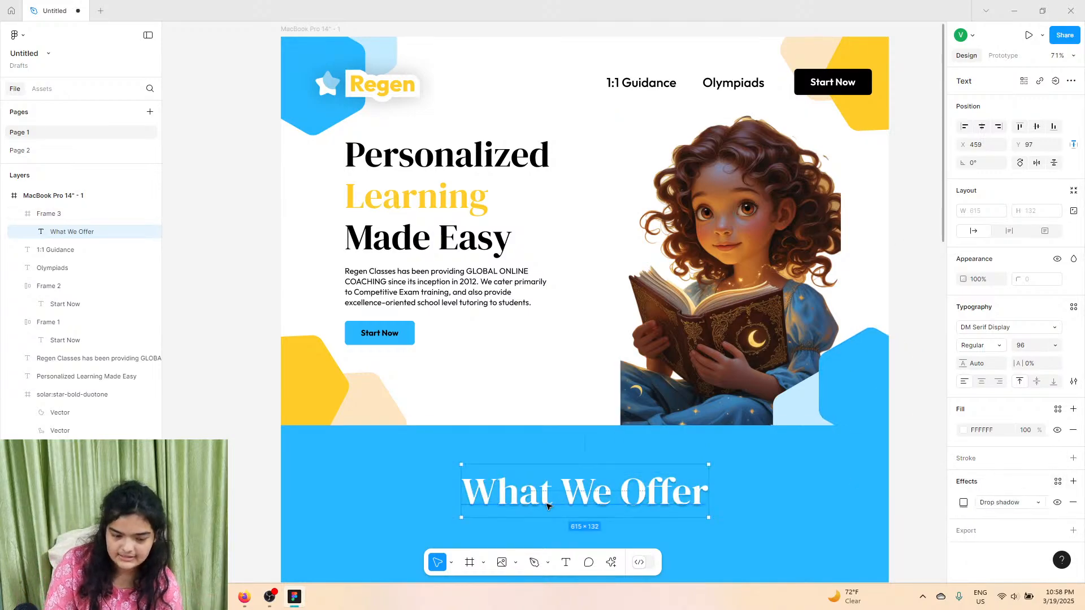
# Step: Set the drop shadow blur of the "What We Offer" heading to 18
pyautogui.keyDown('ctrl'); pyautogui.scroll(5, 545, 582); pyautogui.keyUp('ctrl')
pyautogui.click(964, 502)
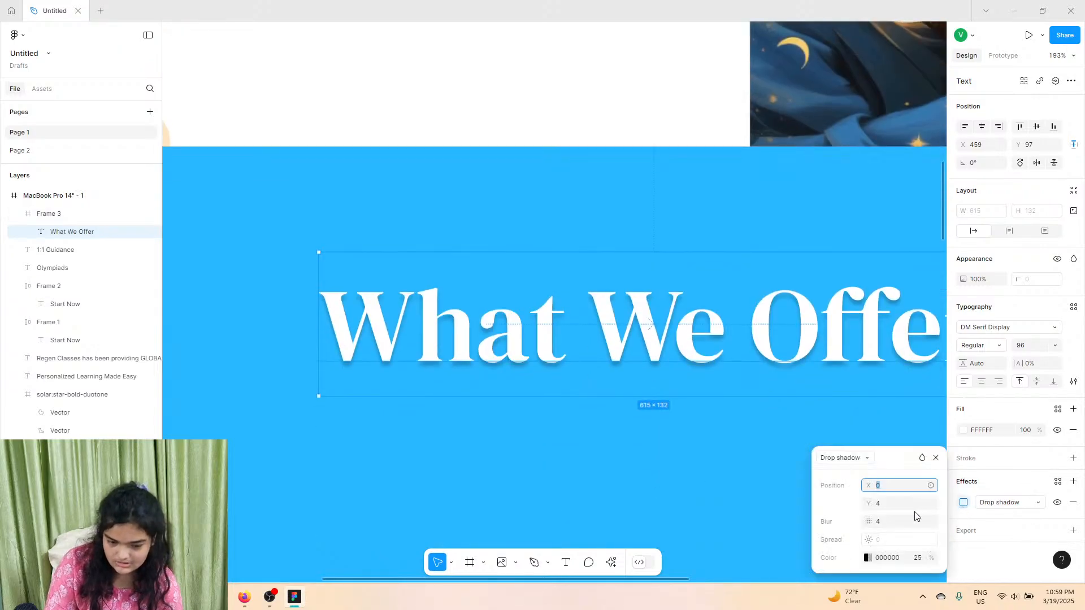
pyautogui.moveTo(868, 521); pyautogui.dragTo(896, 521)
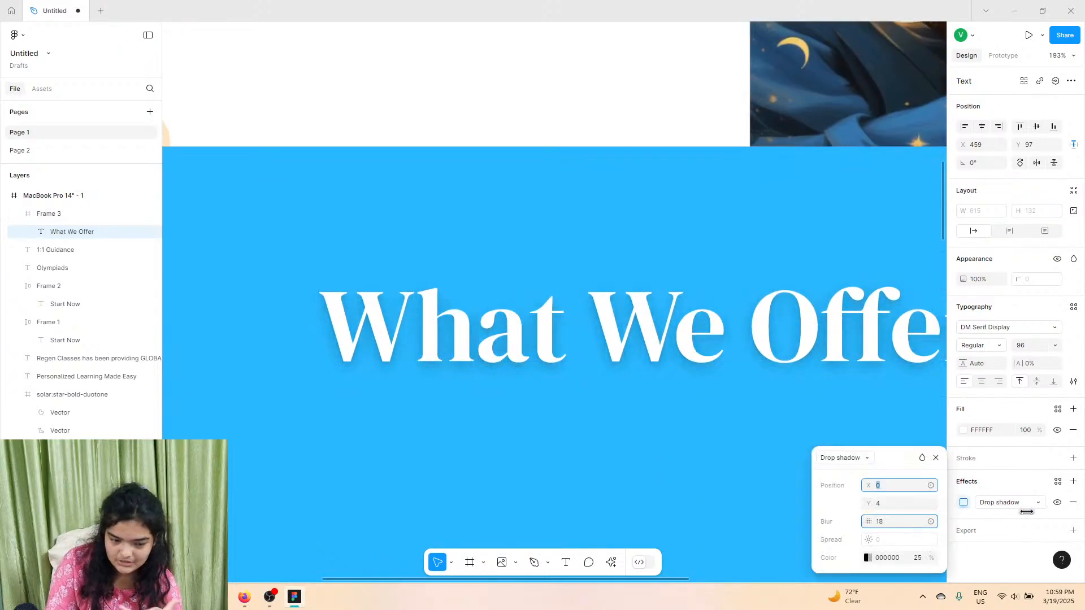
pyautogui.keyDown('ctrl'); pyautogui.scroll(-5, 572, 446); pyautogui.keyUp('ctrl')
pyautogui.scroll(1, 570, 438)
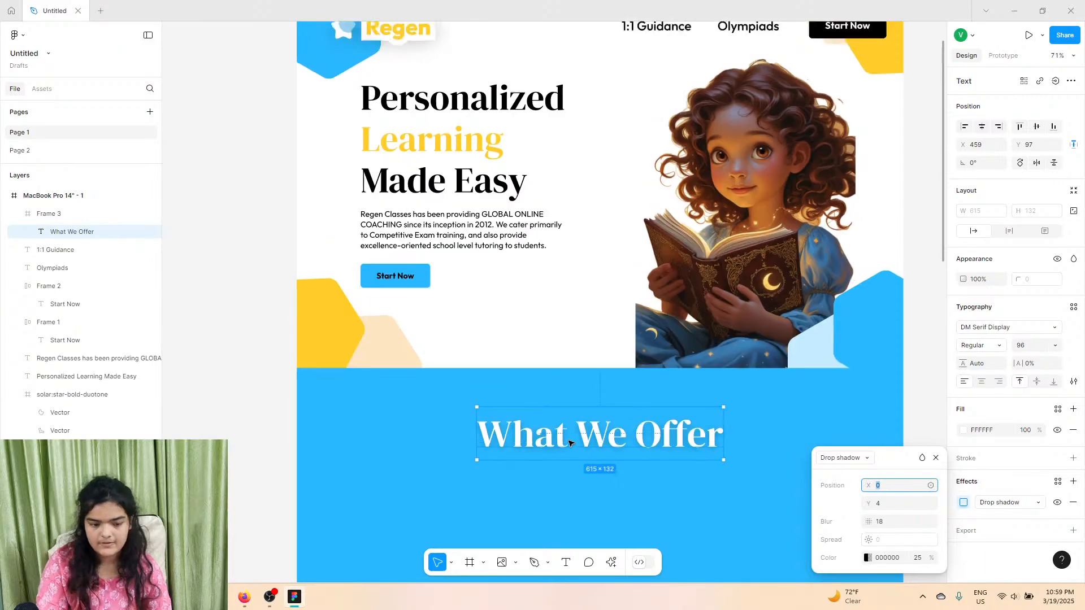
pyautogui.scroll(-1, 568, 433)
pyautogui.click(271, 273)
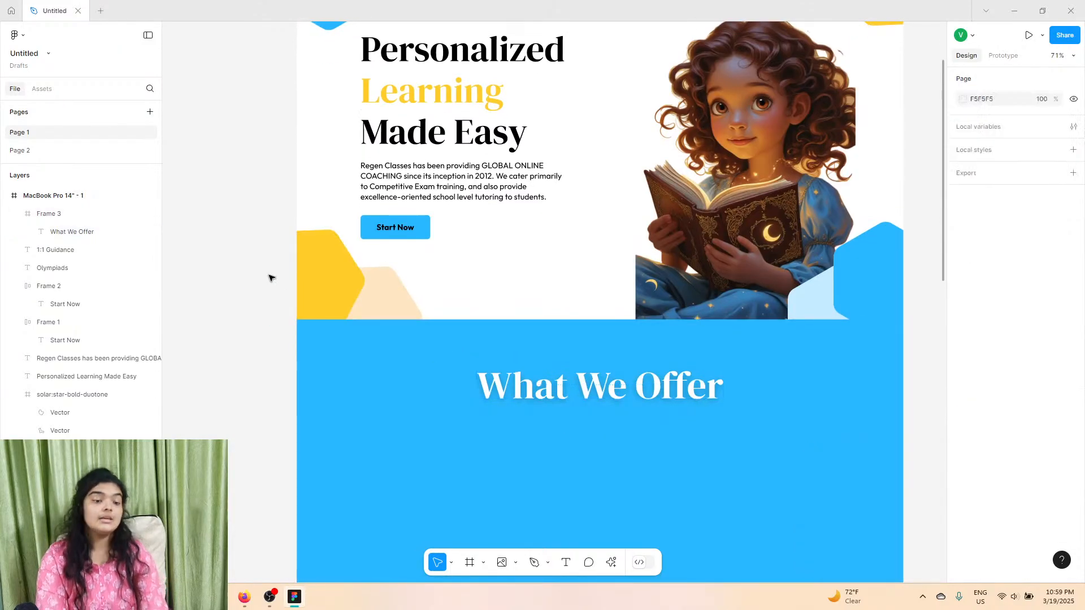
# Step: Move the "What We Offer" heading slightly to X 458, Y 101 in the blue section
pyautogui.scroll(1, 285, 289)
pyautogui.scroll(-1, 303, 308)
pyautogui.click(531, 383)
pyautogui.click(584, 431)
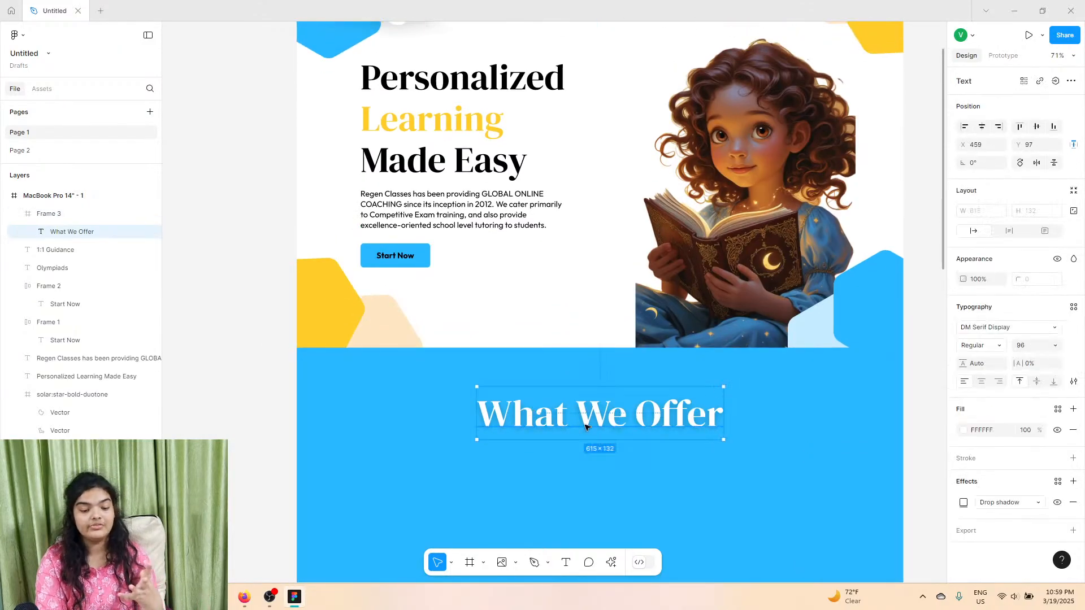
pyautogui.moveTo(584, 430); pyautogui.dragTo(595, 412)
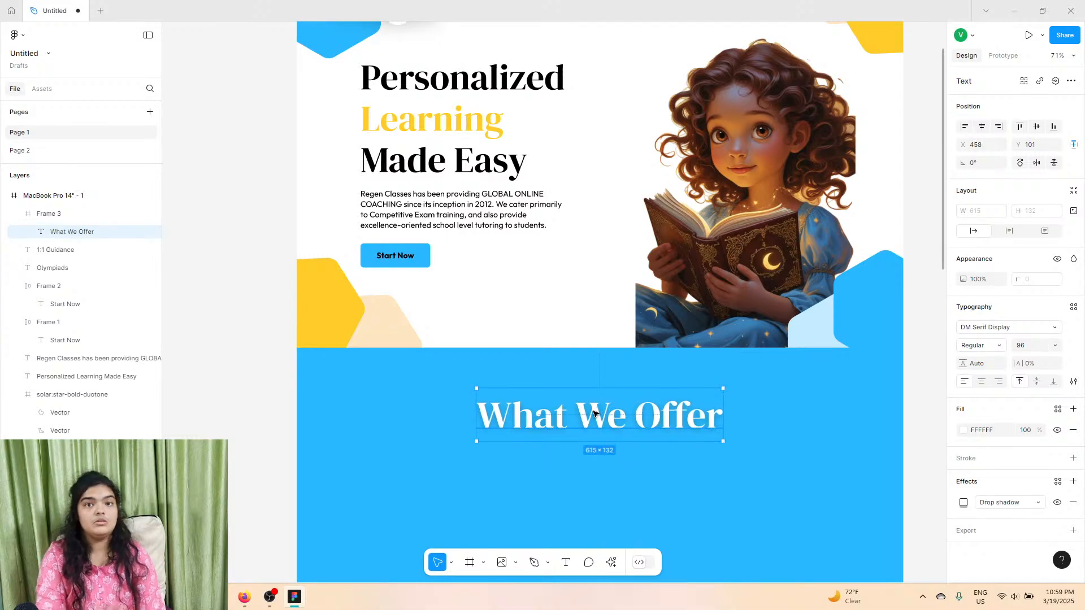
# Step: Extend the blue section frame downward to a height of about 894
pyautogui.scroll(-5, 593, 414)
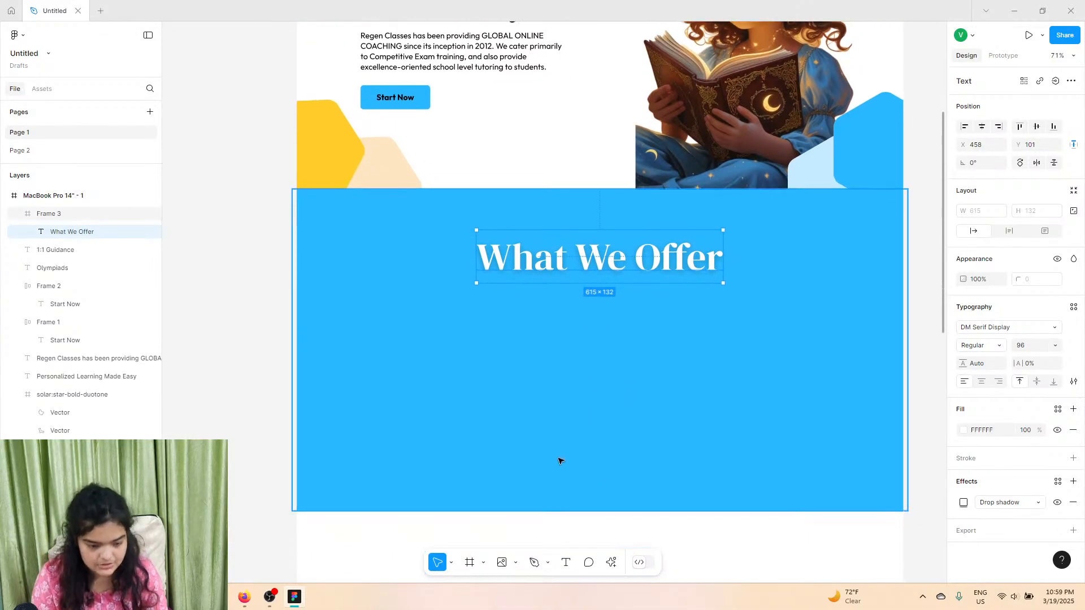
pyautogui.click(558, 461)
pyautogui.click(552, 517)
pyautogui.click(552, 504)
pyautogui.moveTo(553, 512); pyautogui.dragTo(549, 548)
# Step: Draw a white-filled card frame about 356 by 551 below the heading on the section's left side and round its corners to 25
pyautogui.click(516, 563)
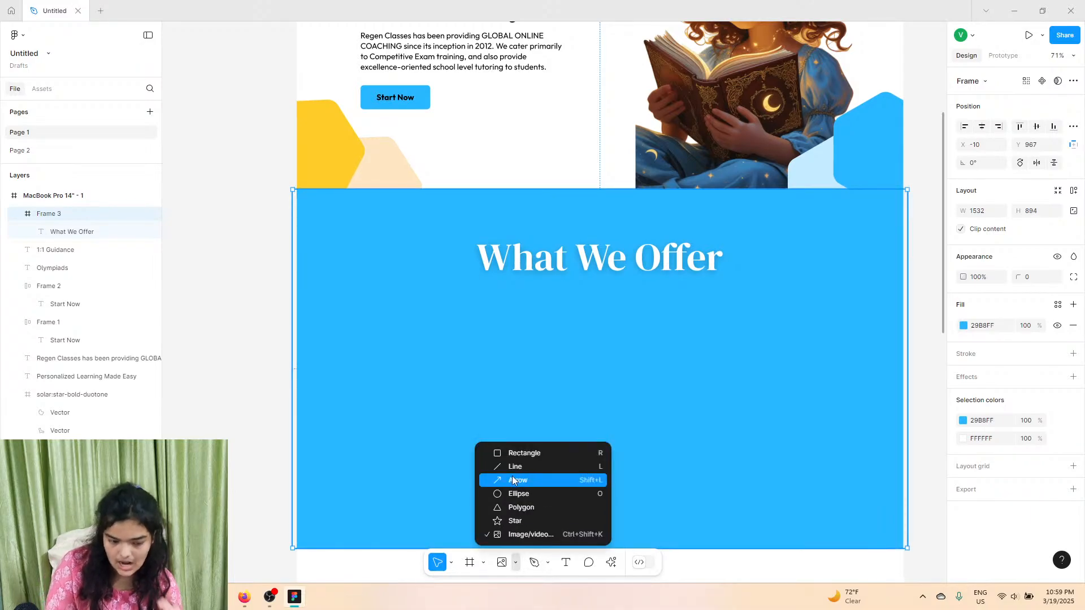
pyautogui.click(515, 563)
pyautogui.click(469, 564)
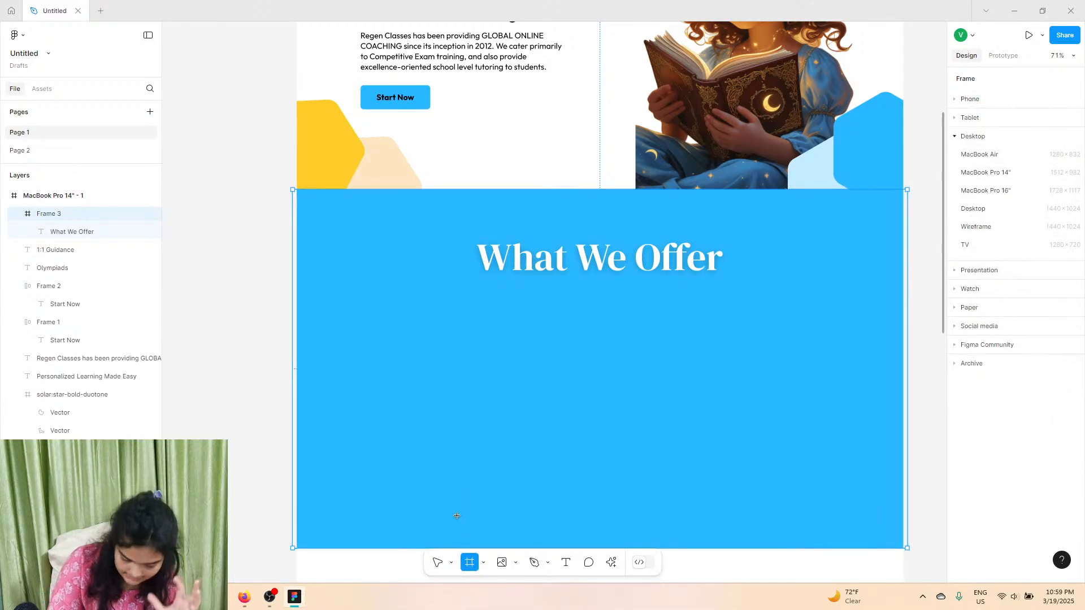
pyautogui.moveTo(352, 308)
pyautogui.mouseDown()
pyautogui.moveTo(479, 520)
pyautogui.moveTo(498, 529)
pyautogui.mouseUp()
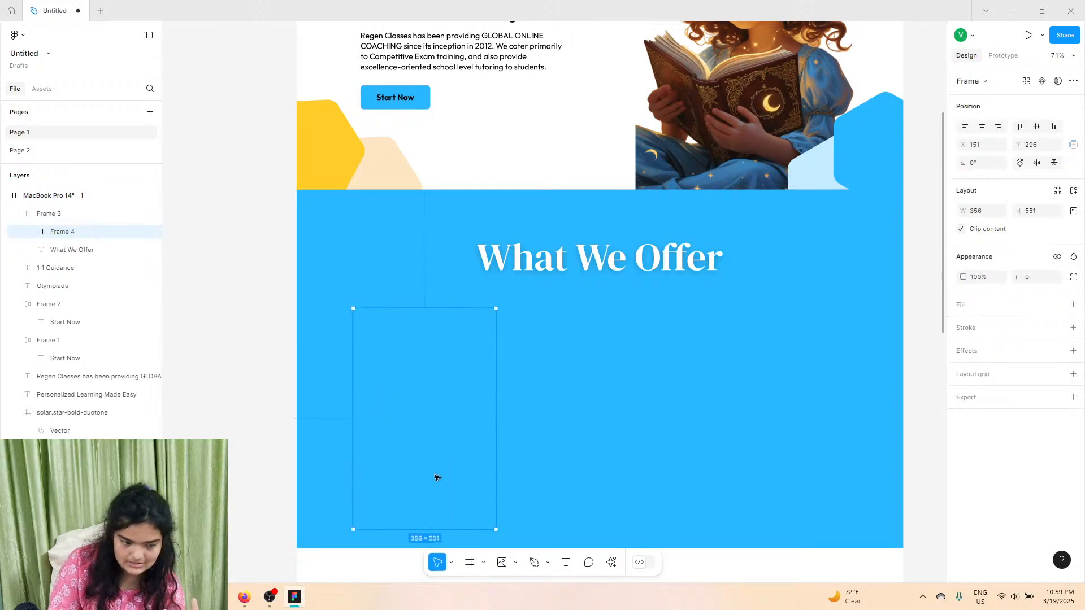
pyautogui.click(1074, 305)
pyautogui.moveTo(1020, 276); pyautogui.dragTo(115, 295)
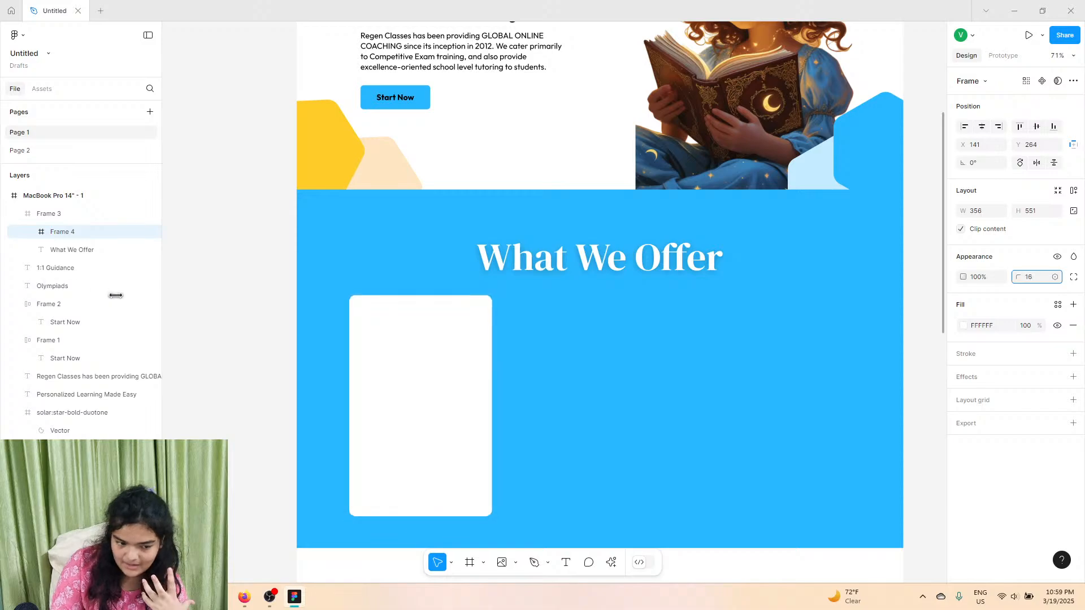
# Step: Nudge the "What We Offer" heading upward in the blue section
pyautogui.click(605, 247)
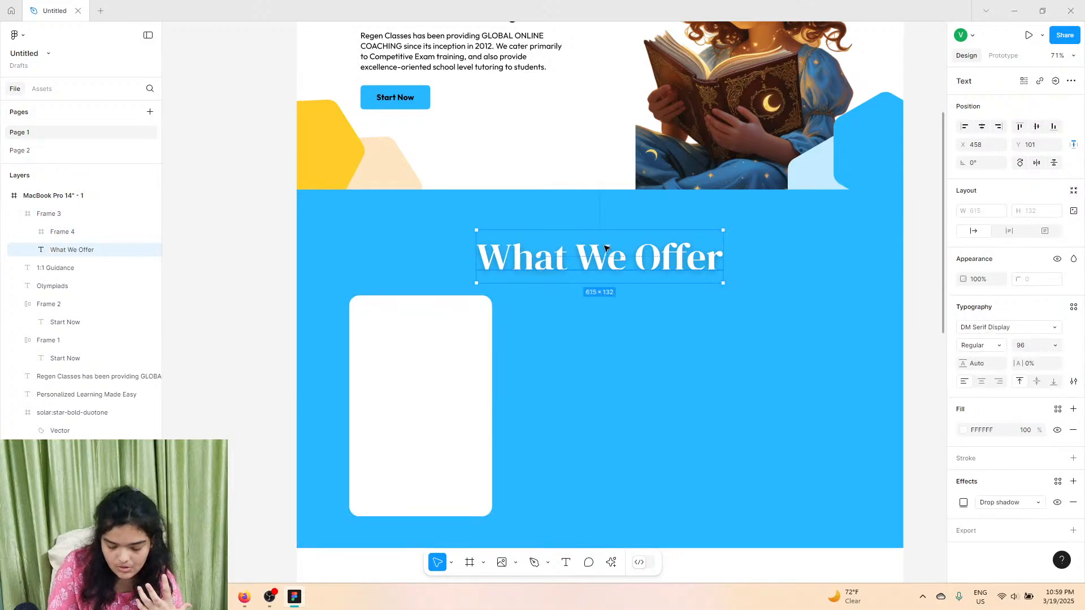
pyautogui.press('Up')
pyautogui.press('Up')
pyautogui.press('Up')
pyautogui.press('Up')
pyautogui.press('Up')
pyautogui.press('Up')
pyautogui.press('Up')
pyautogui.press('Up')
pyautogui.press('Up')
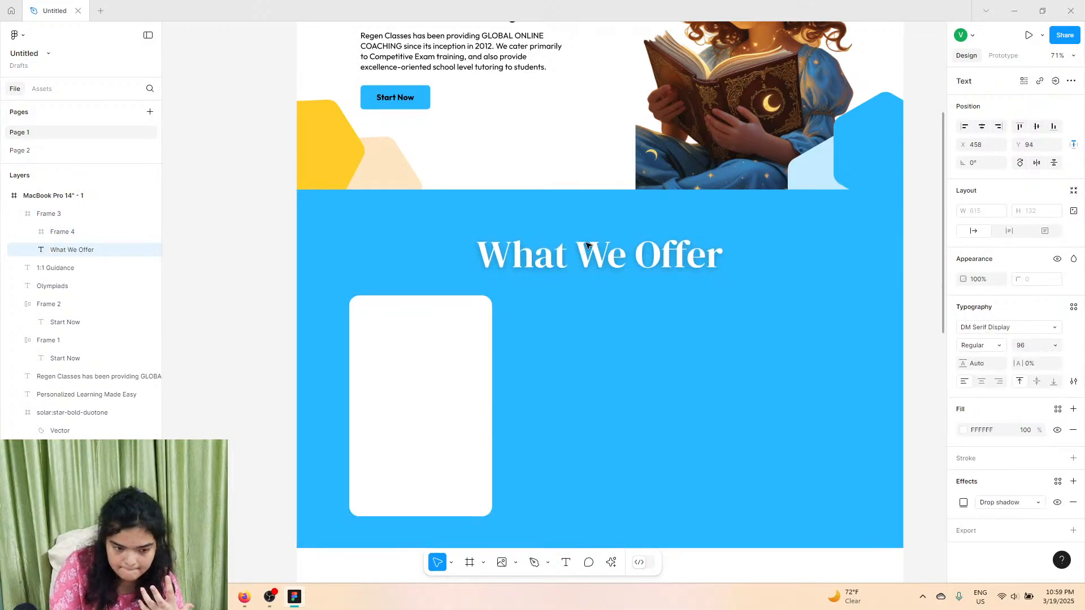
# Step: Set the white card's corner radius to 37 and move the card up to about X 140, Y 233
pyautogui.click(448, 320)
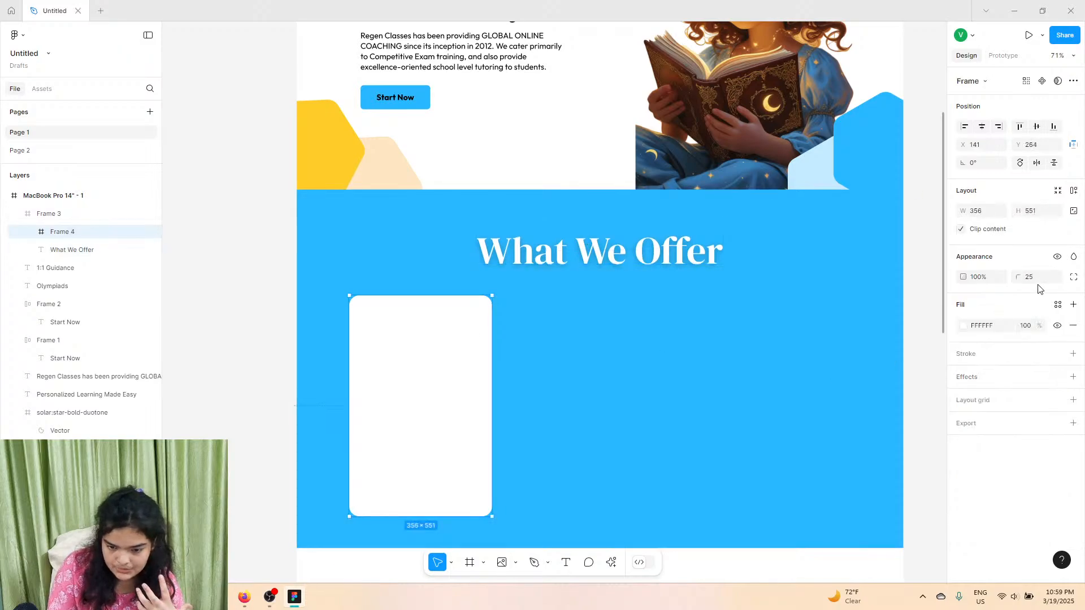
pyautogui.moveTo(1041, 286); pyautogui.dragTo(64, 281)
pyautogui.moveTo(445, 366); pyautogui.dragTo(436, 356)
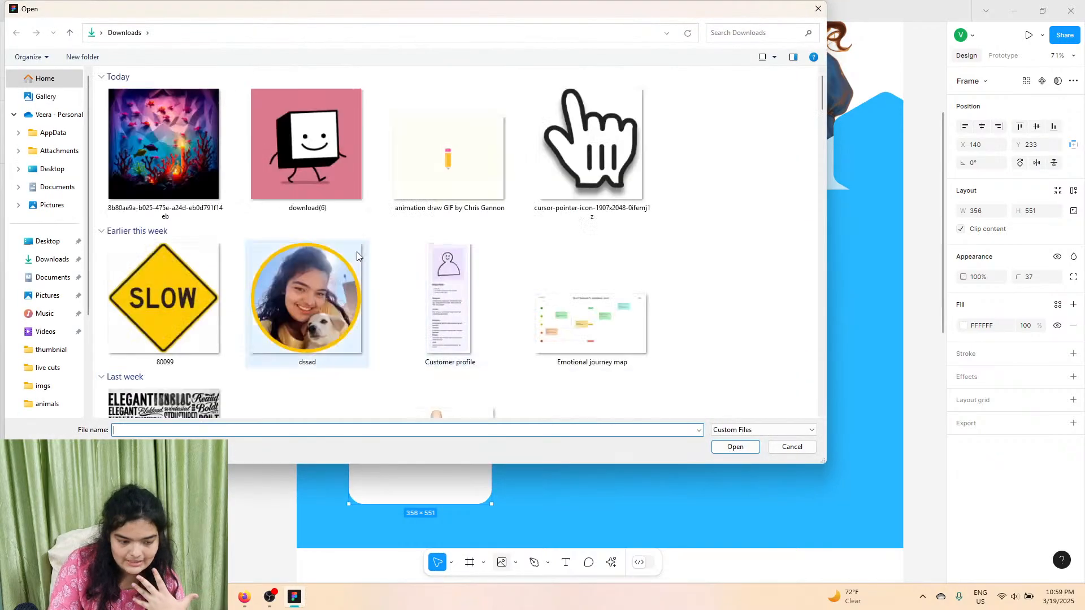
# Step: Draw a rectangle about 301 by 303 centred in the card's upper part and round its corners to 26
pyautogui.click(790, 447)
pyautogui.click(516, 563)
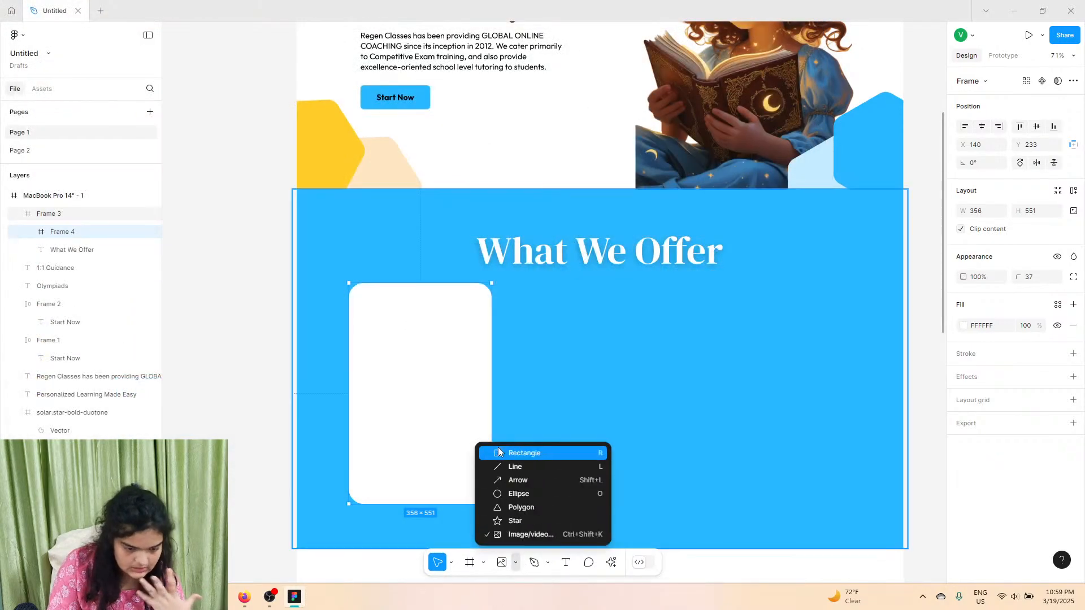
pyautogui.click(497, 453)
pyautogui.moveTo(365, 294); pyautogui.dragTo(484, 417)
pyautogui.moveTo(430, 356); pyautogui.dragTo(426, 356)
pyautogui.moveTo(366, 303)
pyautogui.mouseDown()
pyautogui.moveTo(381, 315)
pyautogui.moveTo(373, 305)
pyautogui.mouseUp()
pyautogui.moveTo(420, 366); pyautogui.dragTo(420, 366)
# Step: Run the Lummi plugin for the grey rectangle and search its illustrations for "studying"
pyautogui.click(612, 562)
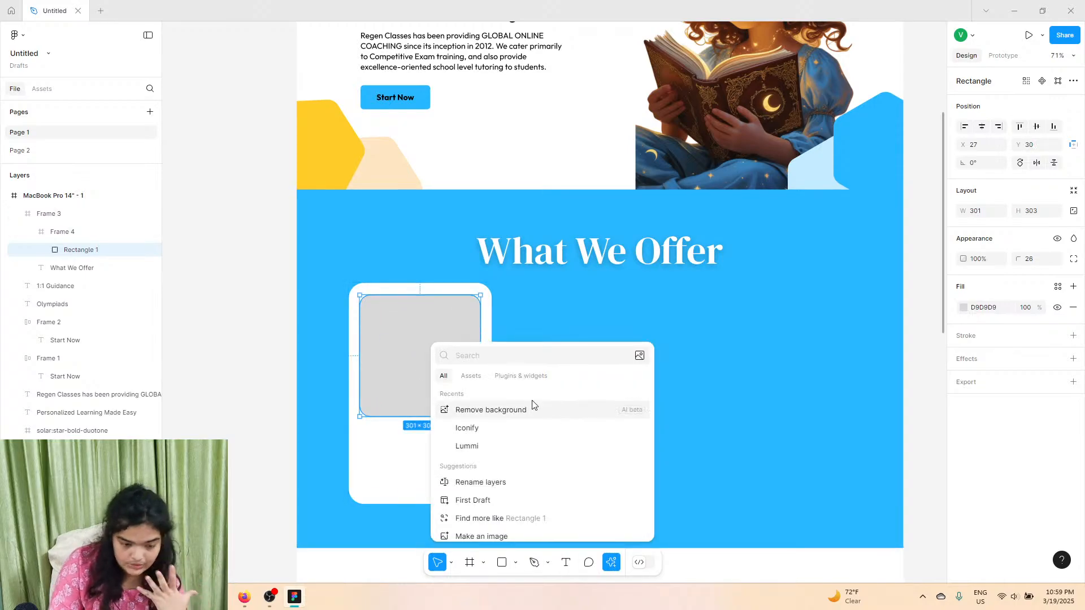
pyautogui.click(475, 446)
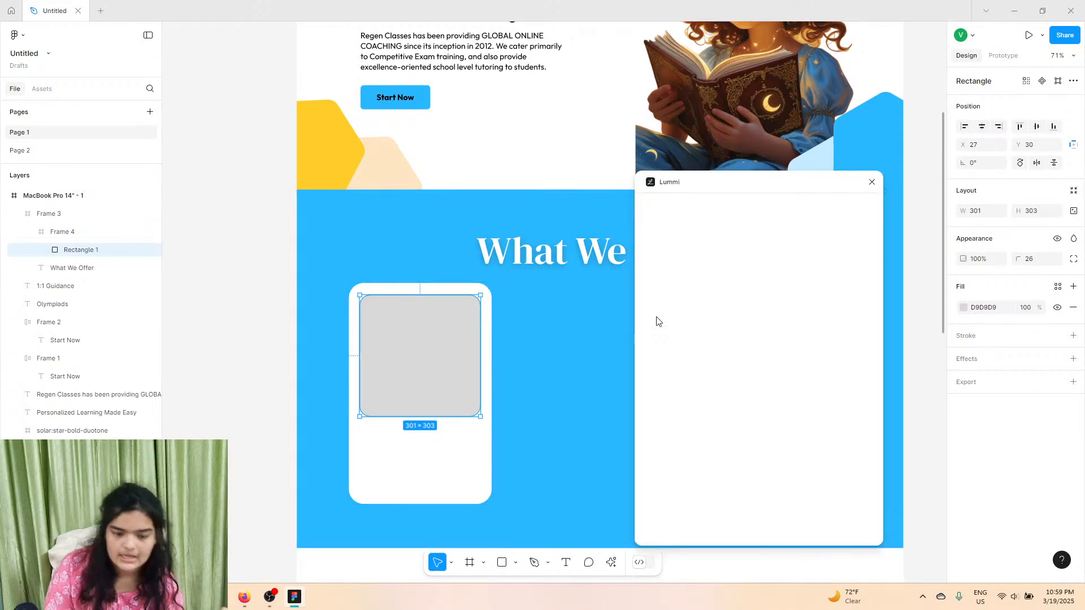
pyautogui.click(678, 233)
pyautogui.write('st')
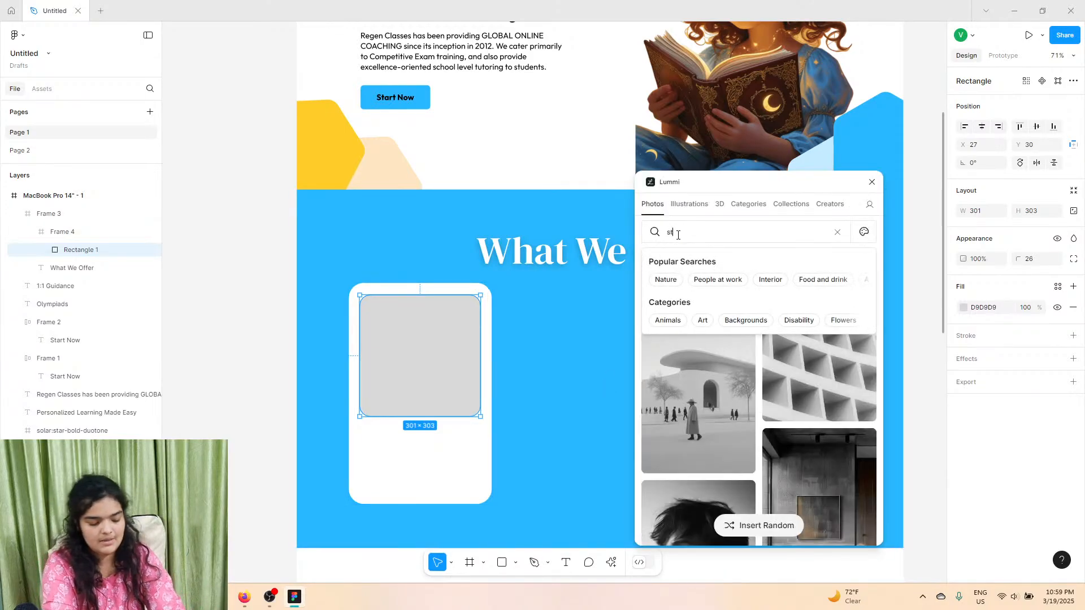
pyautogui.write('udiin')
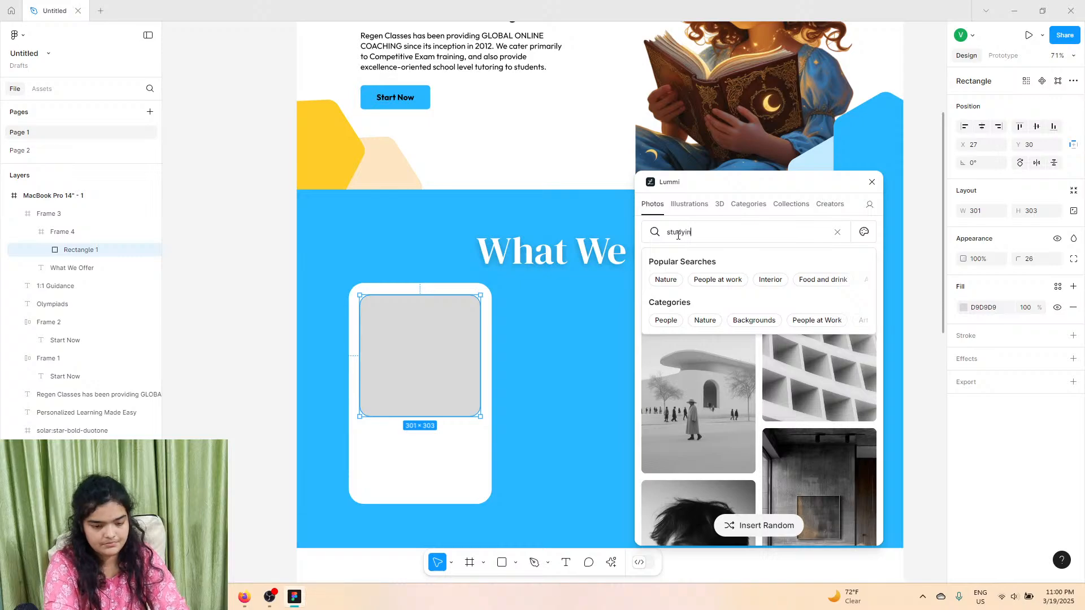
pyautogui.write('g')
pyautogui.press('Return')
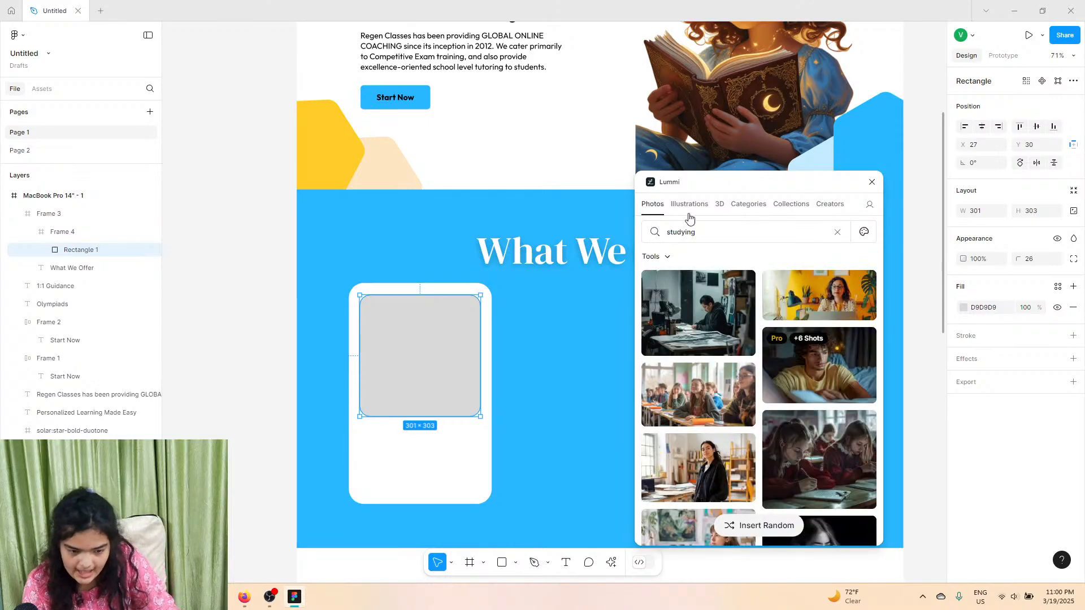
pyautogui.click(692, 211)
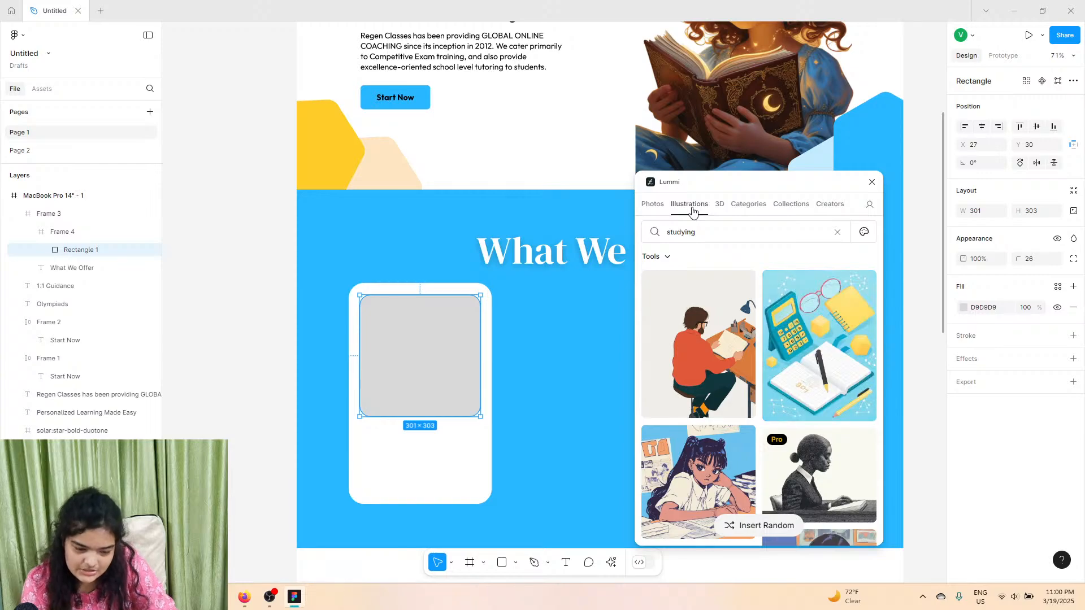
pyautogui.scroll(-5, 759, 429)
pyautogui.scroll(-5, 759, 429)
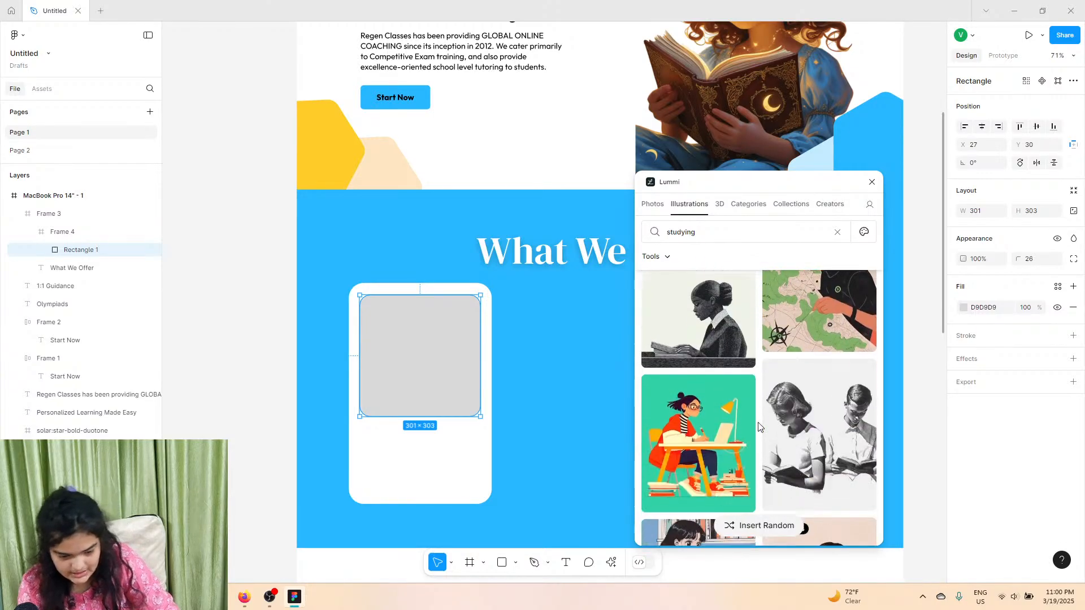
pyautogui.scroll(-5, 708, 402)
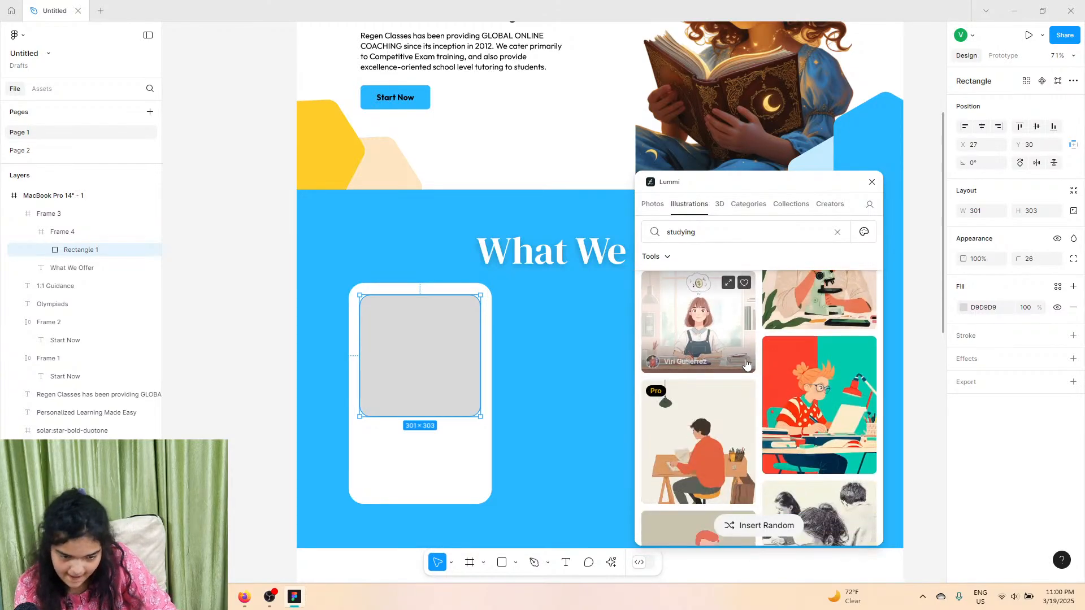
# Step: Filter the illustrations by colour #ffb400 and fill the rectangle with the one showing two people studying at a table
pyautogui.click(864, 232)
pyautogui.moveTo(727, 363); pyautogui.dragTo(677, 349)
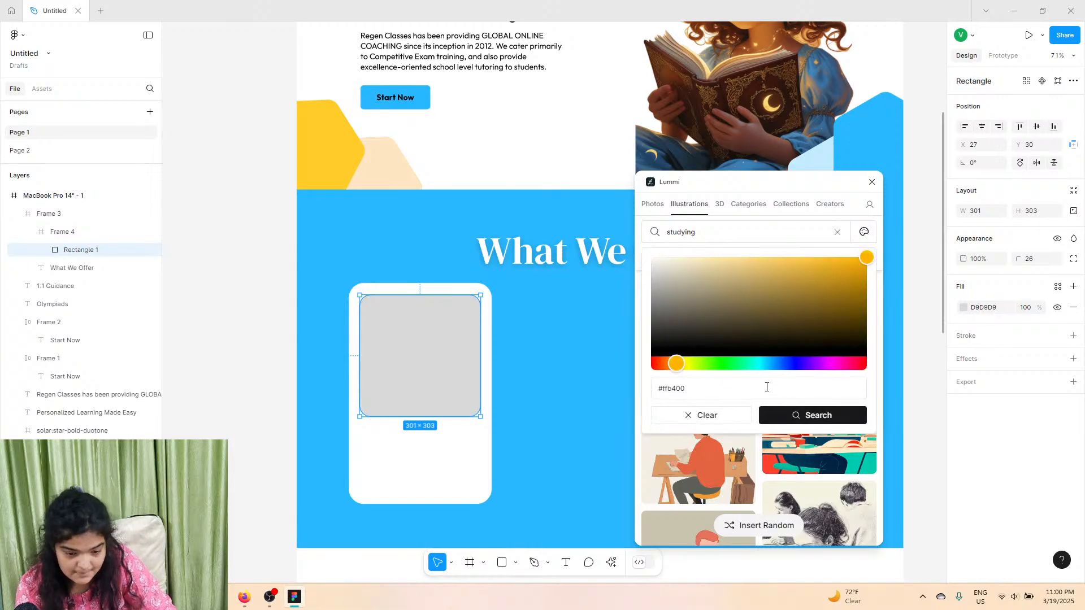
pyautogui.click(813, 416)
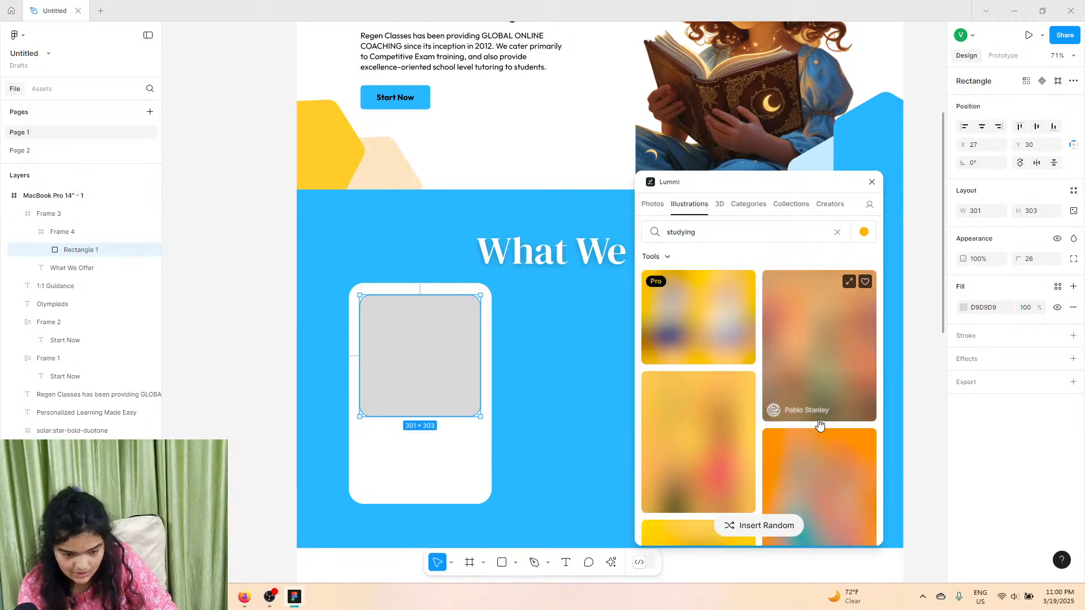
pyautogui.scroll(-10, 733, 326)
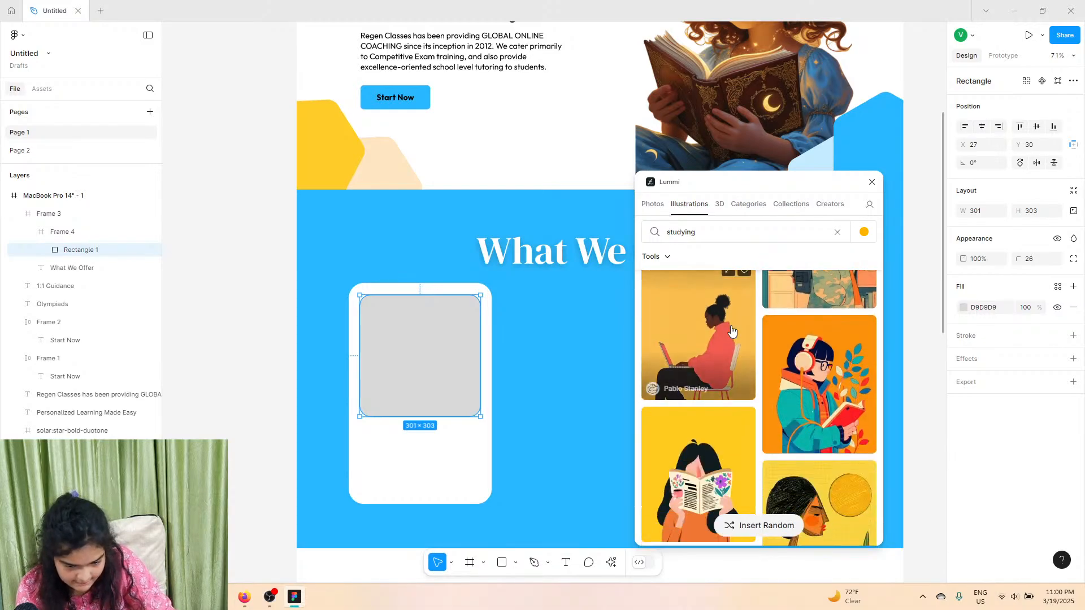
pyautogui.scroll(-10, 726, 384)
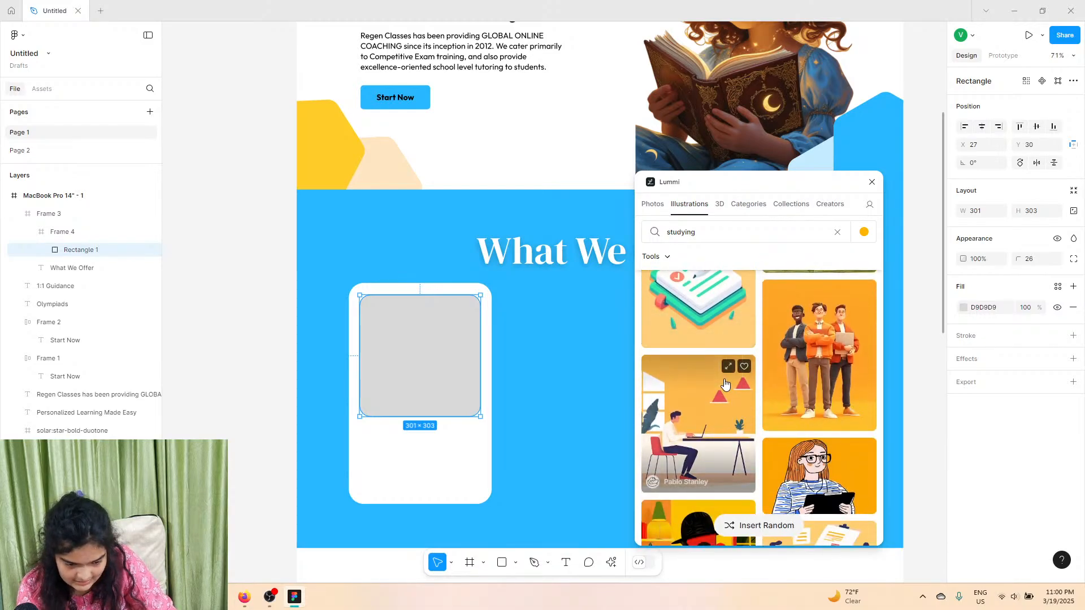
pyautogui.scroll(2, 725, 383)
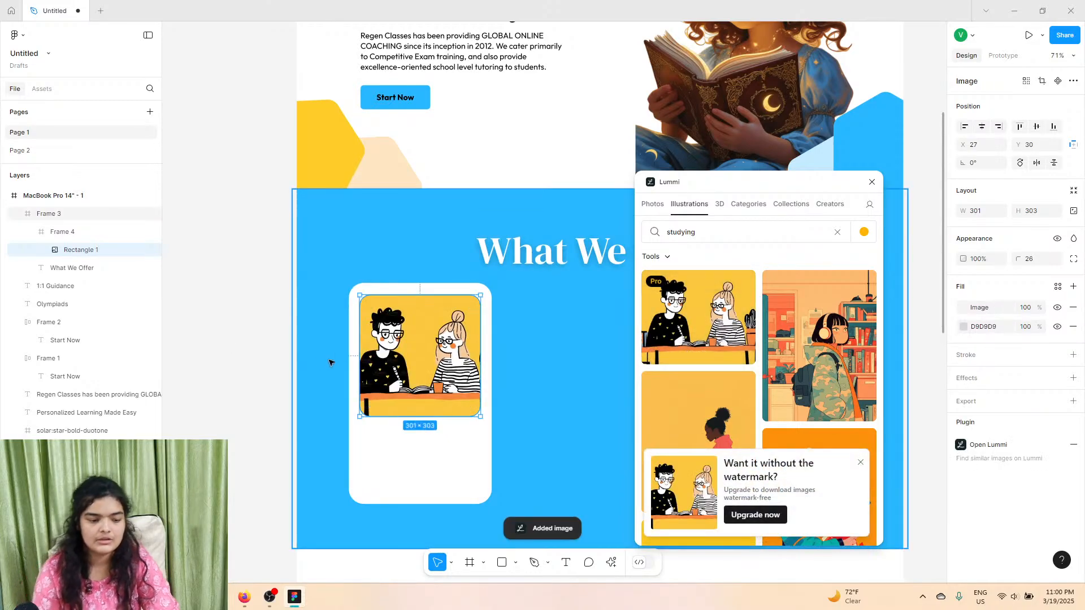
# Step: Move the white card with its illustration slightly left to X 133
pyautogui.click(420, 286)
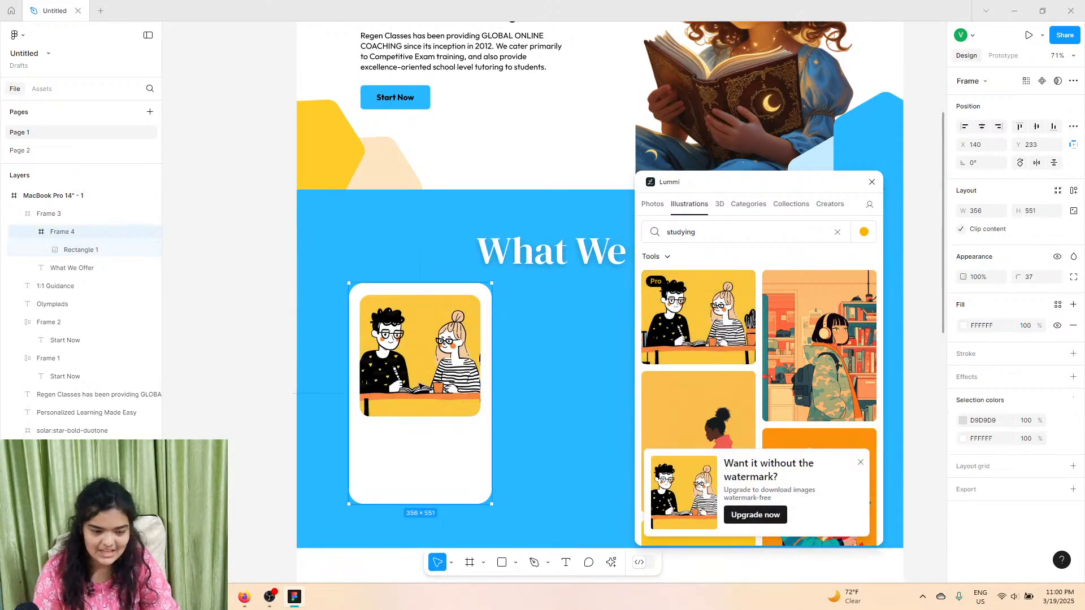
pyautogui.moveTo(420, 386); pyautogui.dragTo(417, 386)
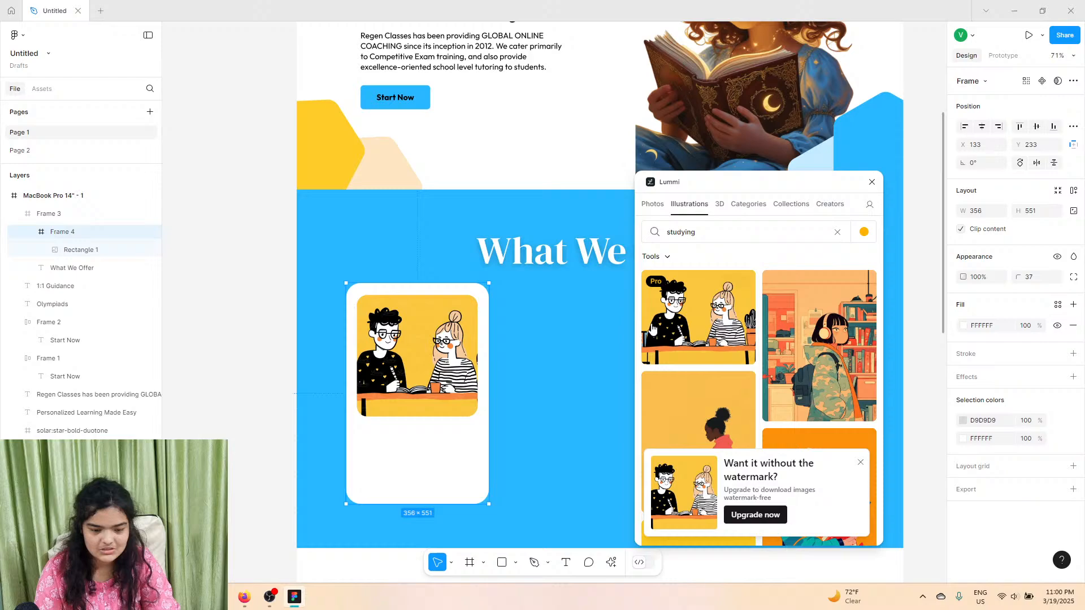
pyautogui.click(228, 323)
pyautogui.click(425, 371)
# Step: Close the Lummi plugin and raise the "What We Offer" heading to Y 77
pyautogui.click(872, 182)
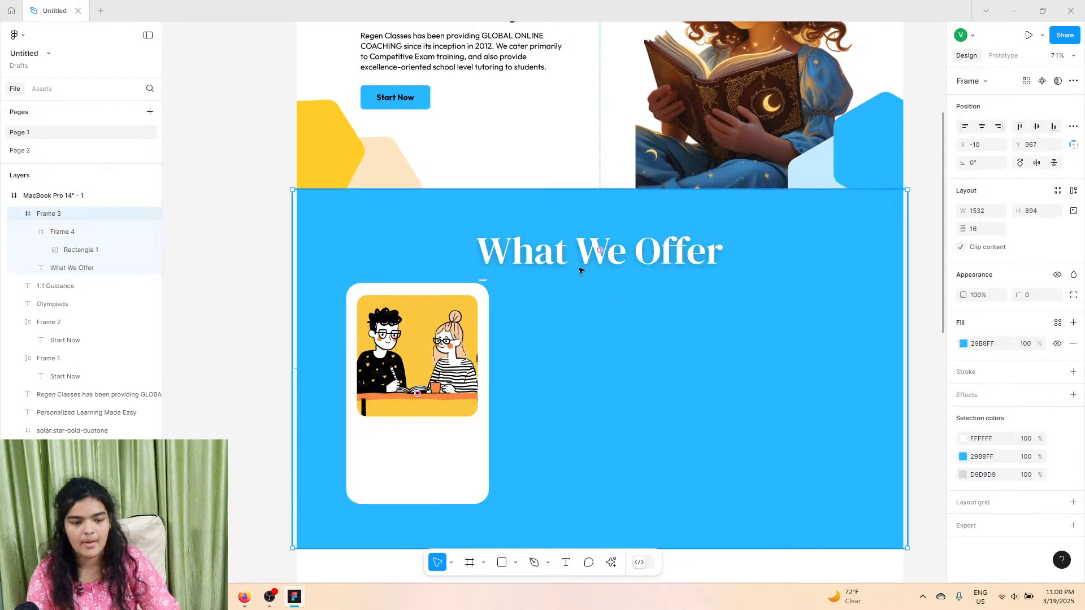
pyautogui.click(579, 271)
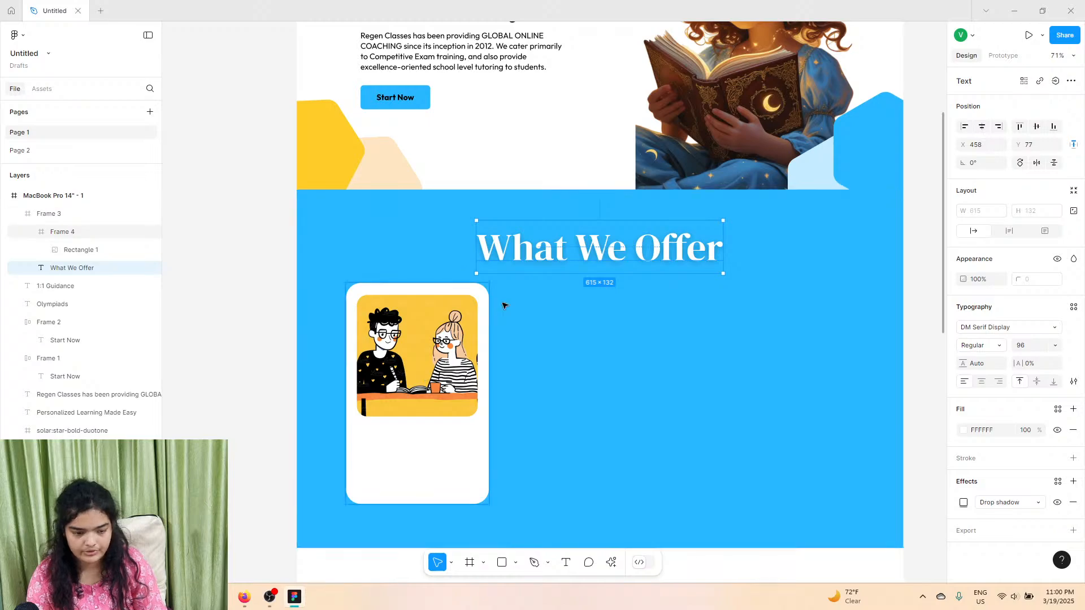
# Step: Add the text "Personalized Learning" in the white card's empty area below the illustration
pyautogui.hscroll(-3, 303, 472)
pyautogui.scroll(-2, 535, 406)
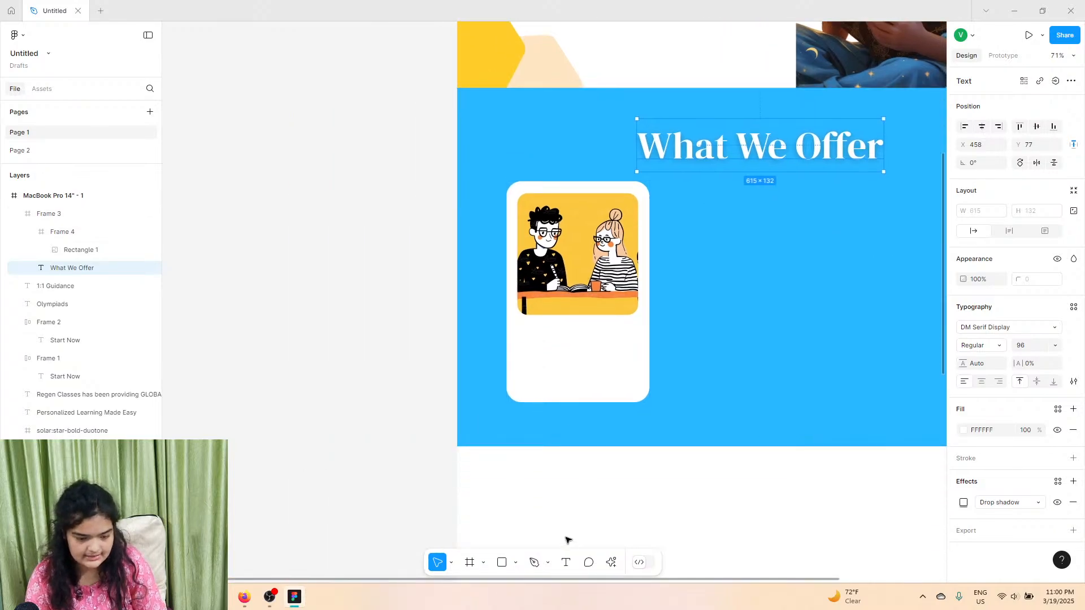
pyautogui.click(566, 563)
pyautogui.scroll(5, 537, 350)
pyautogui.click(491, 289)
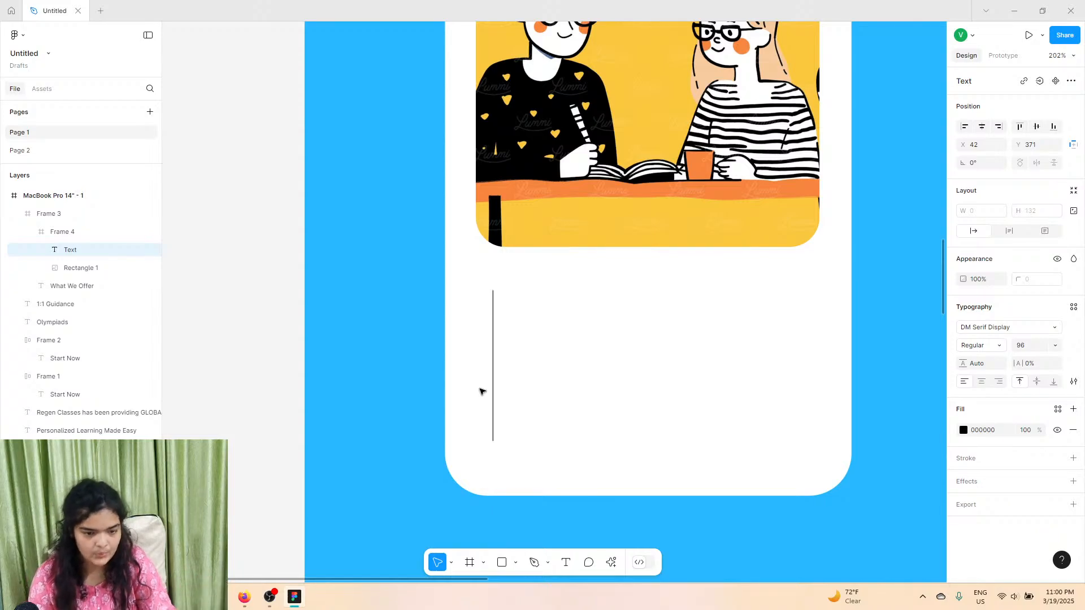
pyautogui.write('On')
pyautogui.press('BackSpace')
pyautogui.press('BackSpace')
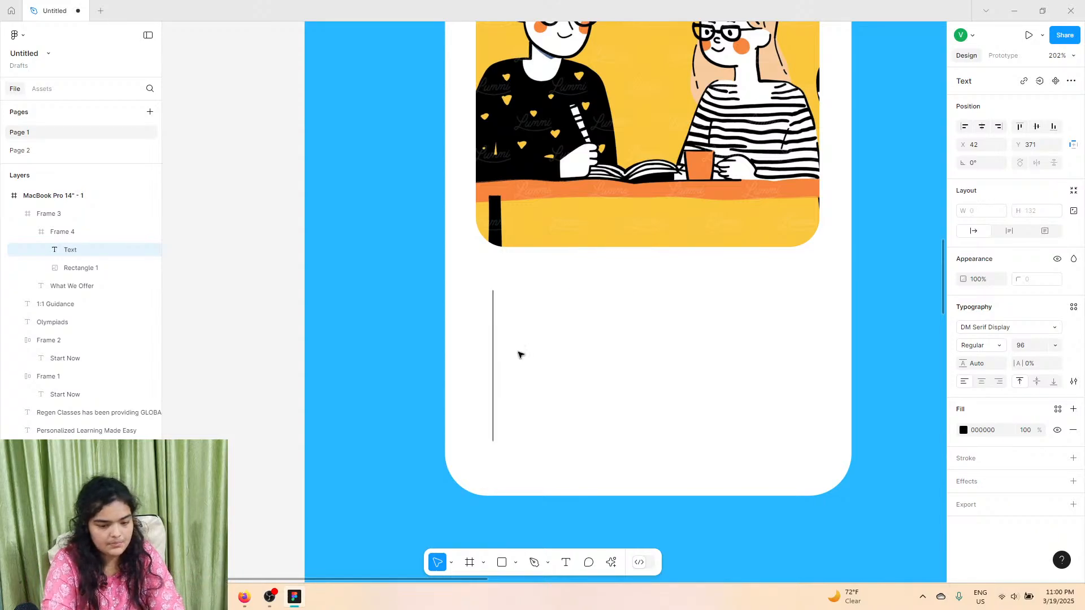
pyautogui.write('Perdo')
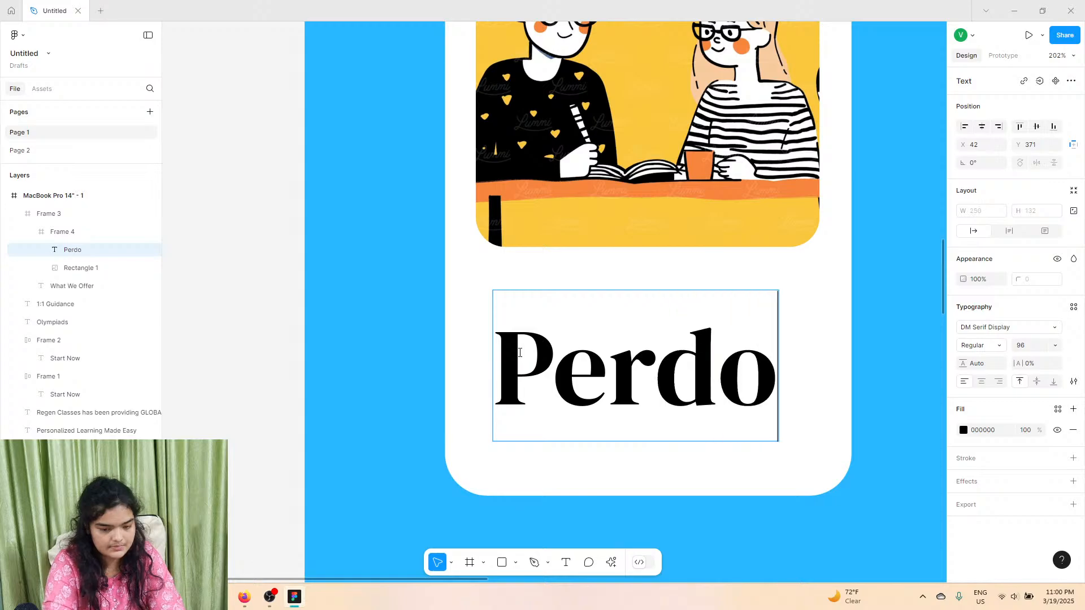
pyautogui.press('BackSpace')
pyautogui.press('BackSpace')
pyautogui.write('sonall')
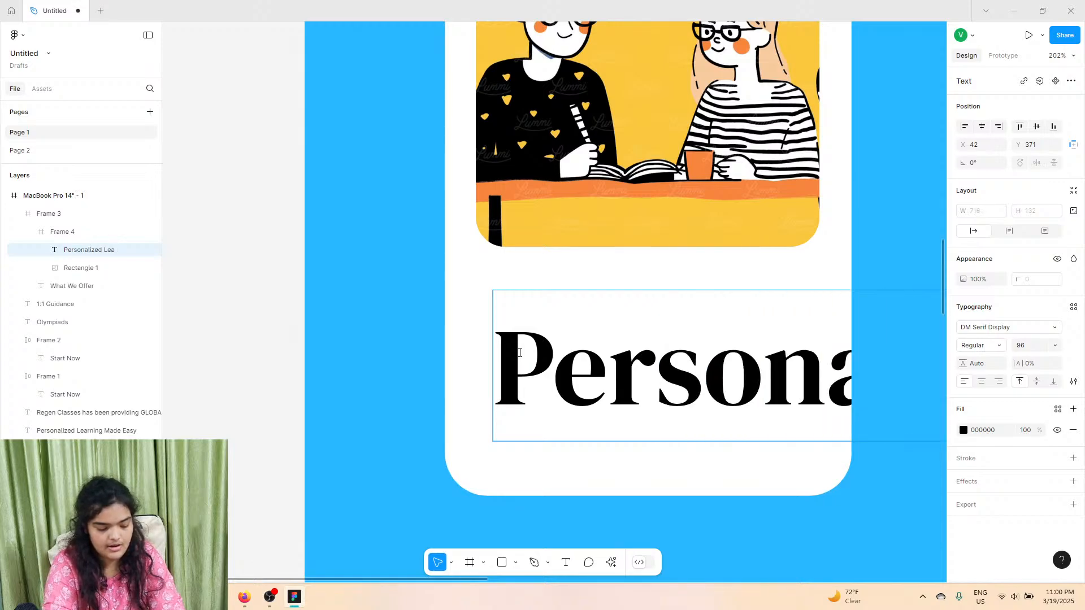
# Step: Set the font size of the card's "Personalized Learning" text to 40
pyautogui.scroll(-1, 520, 353)
pyautogui.click(401, 390)
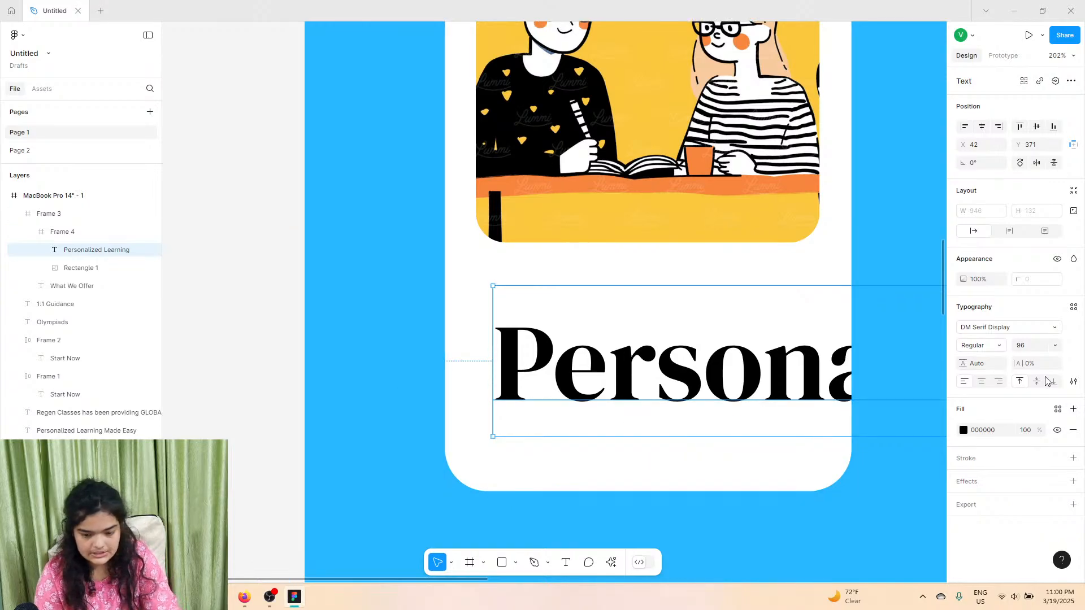
pyautogui.click(1058, 346)
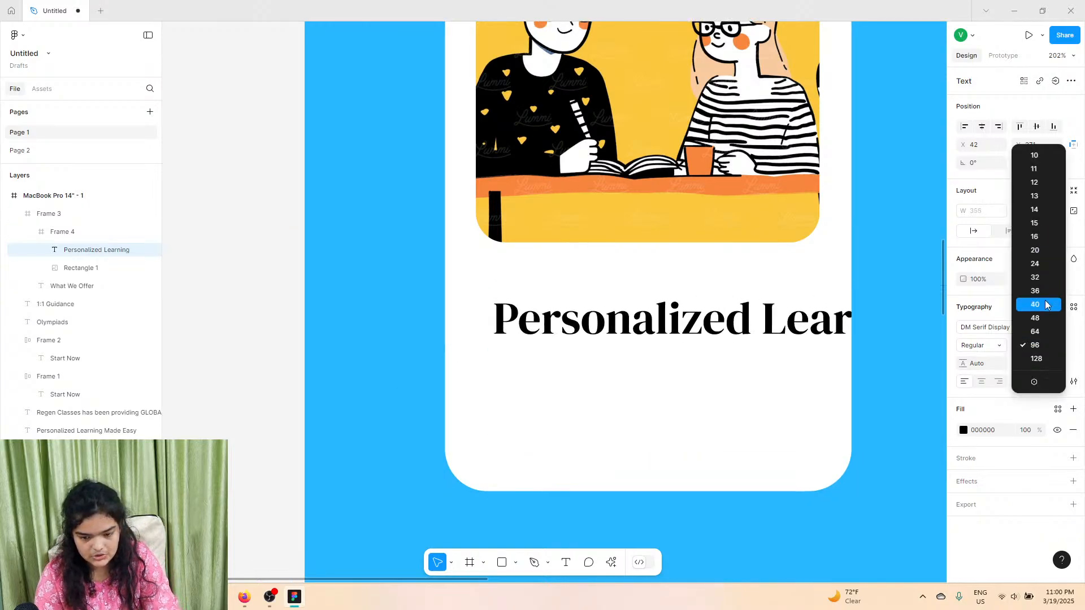
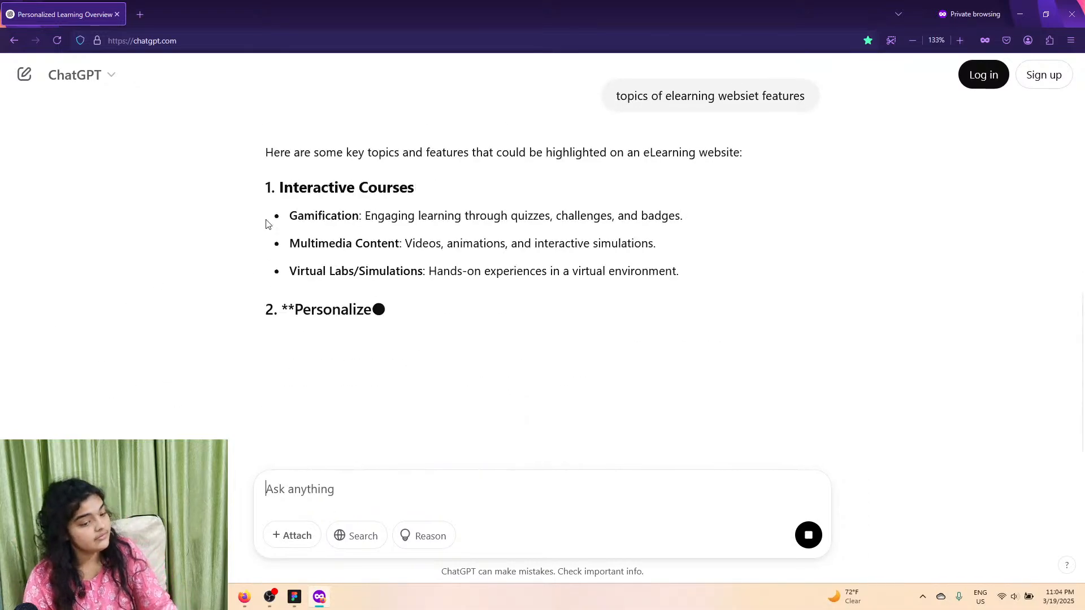
# Step: Copy the heading "Interactive Courses" from the ChatGPT answer and paste it over the middle card's title in Figma, matching its style
pyautogui.moveTo(283, 189); pyautogui.dragTo(264, 207)
pyautogui.click(438, 177)
pyautogui.click(411, 189)
pyautogui.moveTo(411, 189); pyautogui.dragTo(280, 191)
pyautogui.hotkey('ctrl', 'c')
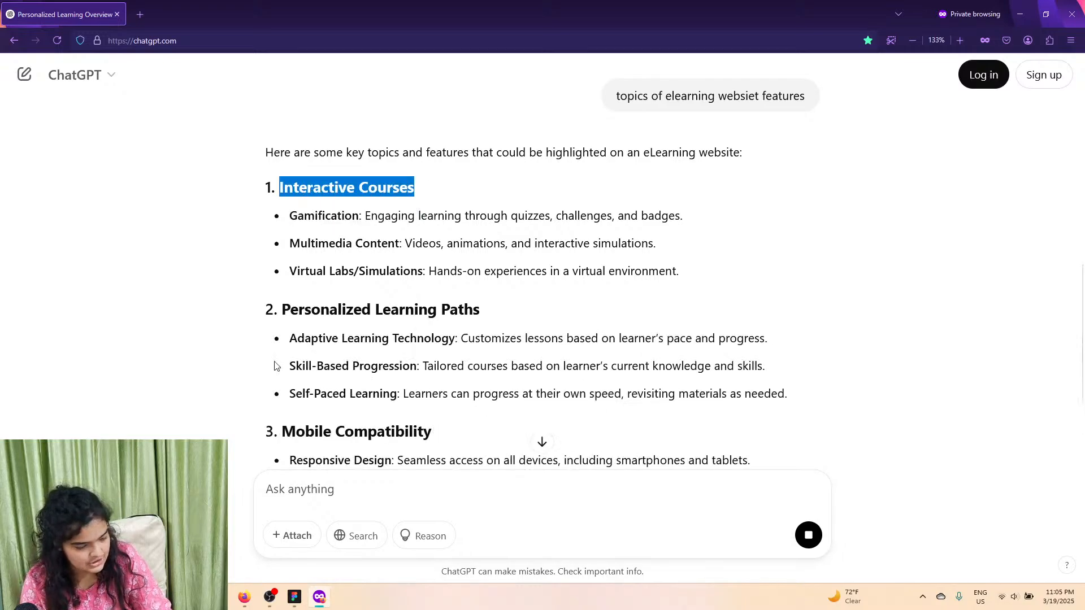
pyautogui.click(294, 597)
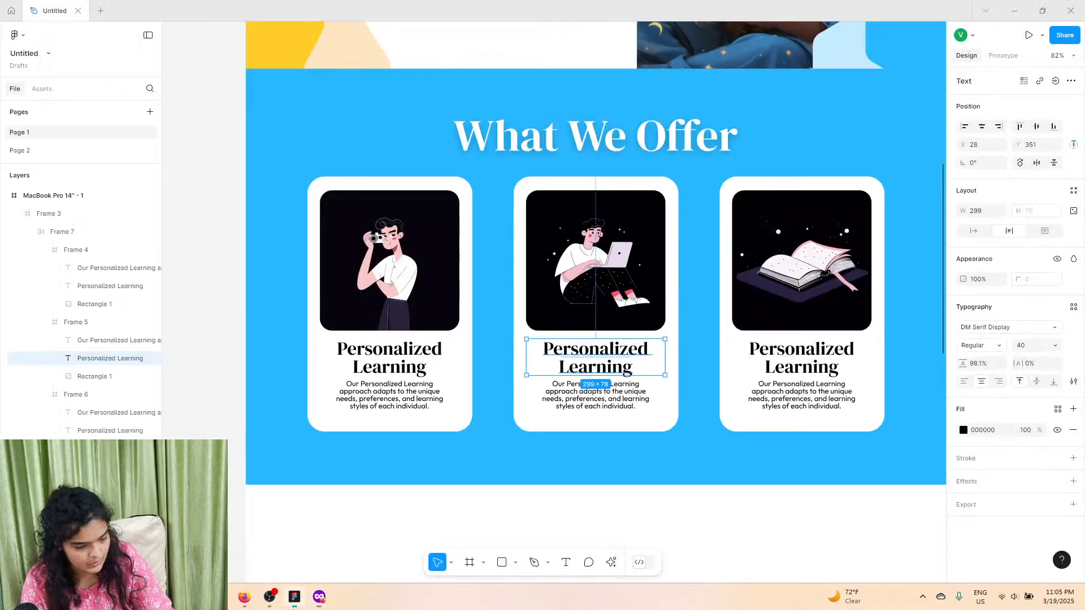
pyautogui.rightClick(573, 360)
pyautogui.click(591, 395)
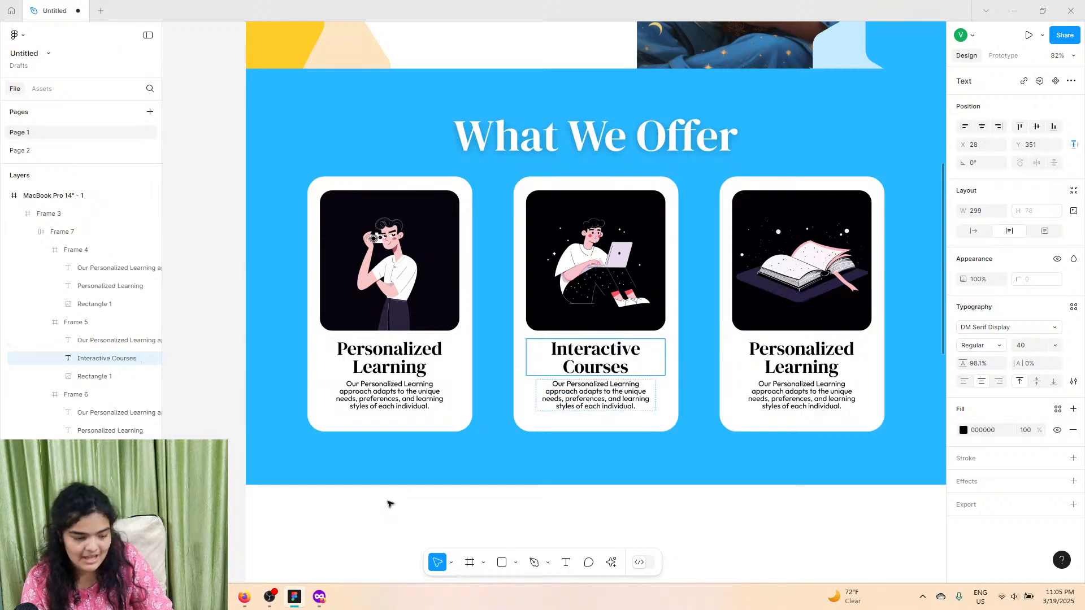
# Step: Replace the middle card's description in Figma with ChatGPT's Gamification text, "Engaging learning through quizzes, challenges, and badges."
pyautogui.click(319, 597)
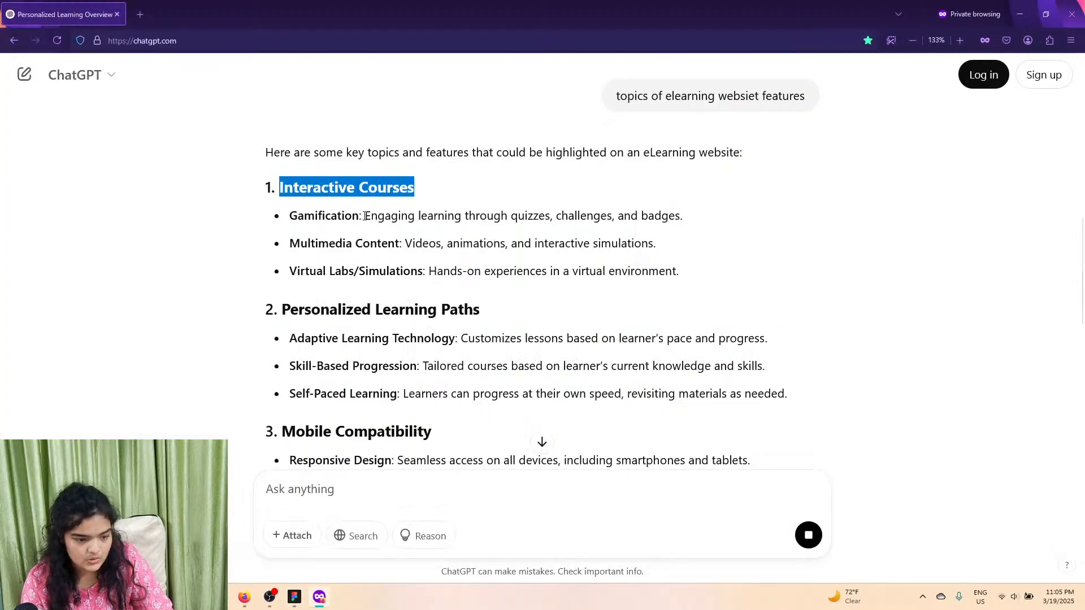
pyautogui.moveTo(364, 215); pyautogui.dragTo(699, 214)
pyautogui.rightClick(623, 215)
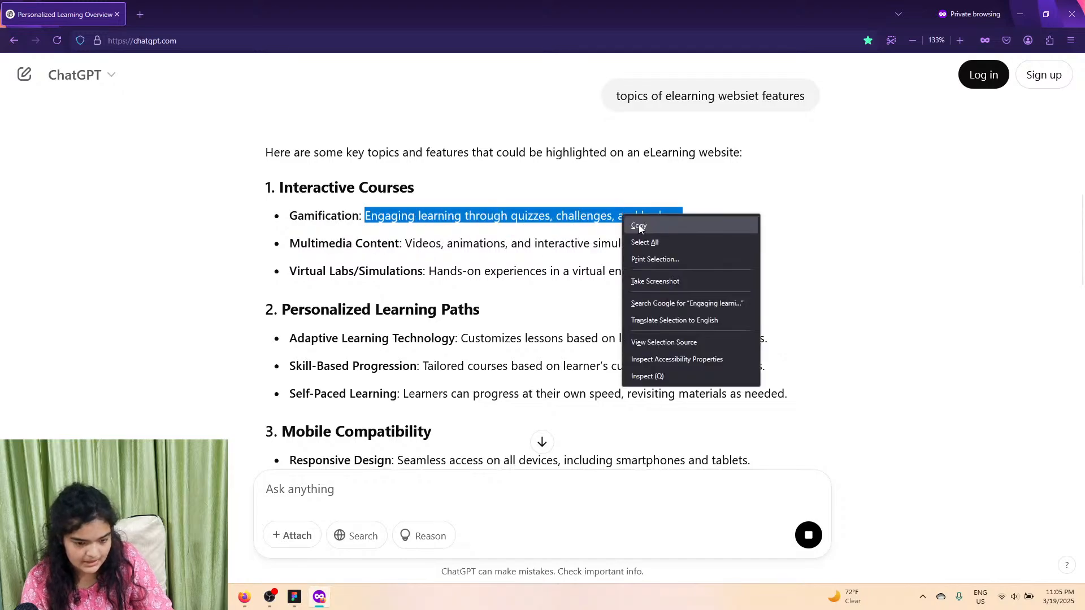
pyautogui.click(639, 225)
pyautogui.click(295, 597)
pyautogui.click(566, 406)
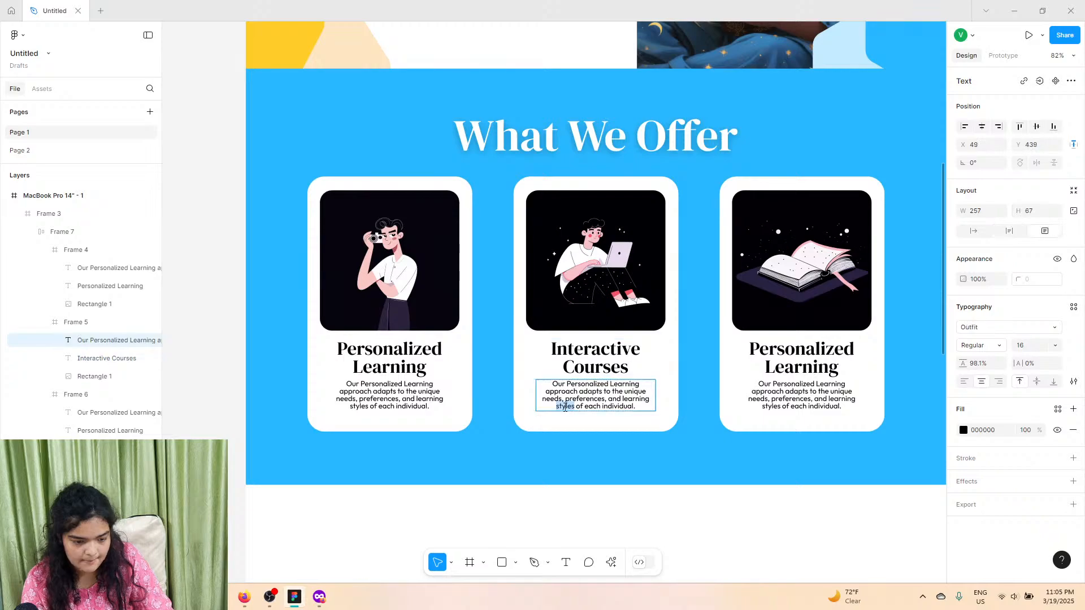
pyautogui.doubleClick(565, 406)
pyautogui.rightClick(564, 405)
pyautogui.click(585, 446)
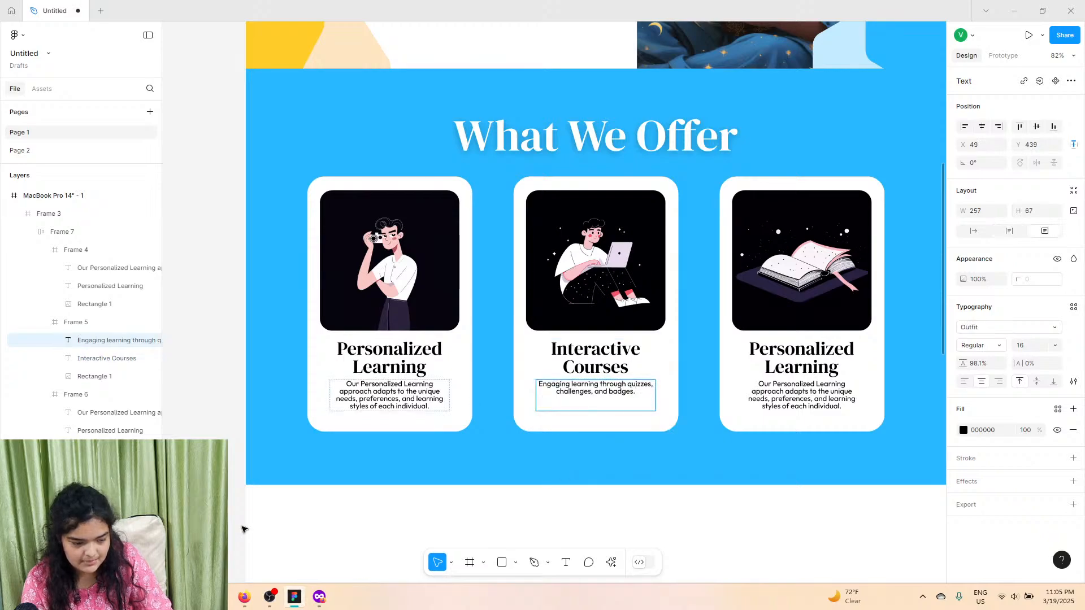
# Step: Copy "Hands-on experiences in a virtual environment." from ChatGPT and append it on a new line of the middle card's description in Figma
pyautogui.click(244, 597)
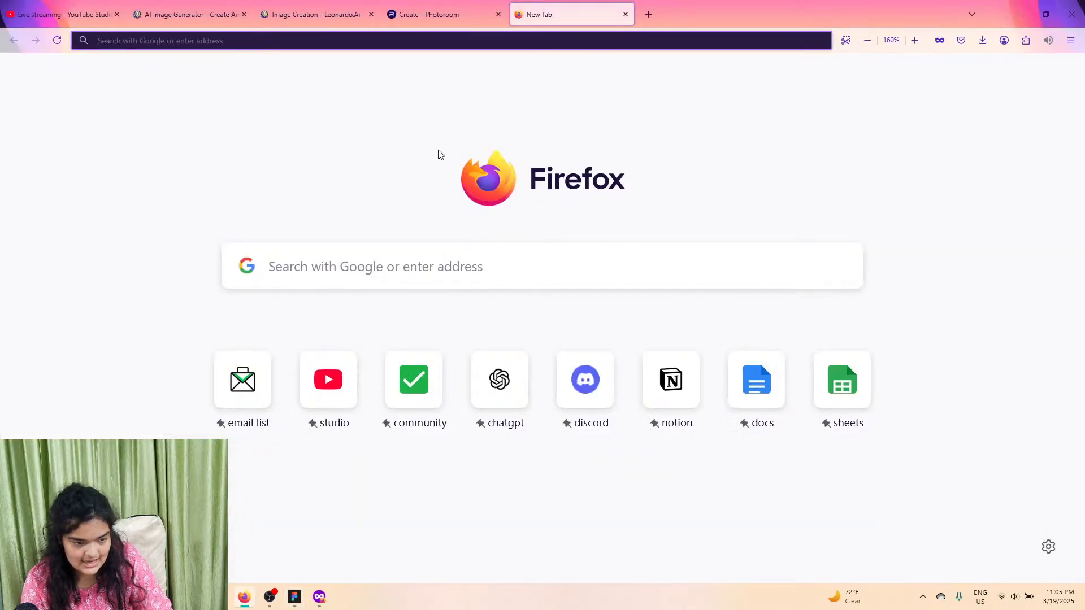
pyautogui.click(320, 597)
pyautogui.tripleClick(413, 244)
pyautogui.click(422, 284)
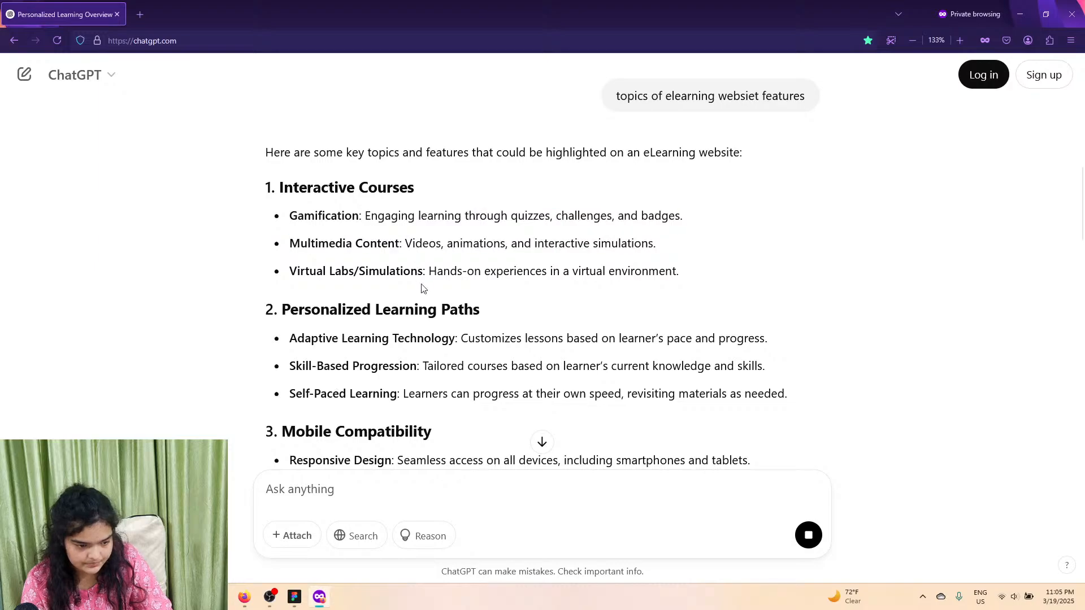
pyautogui.moveTo(430, 270); pyautogui.dragTo(688, 290)
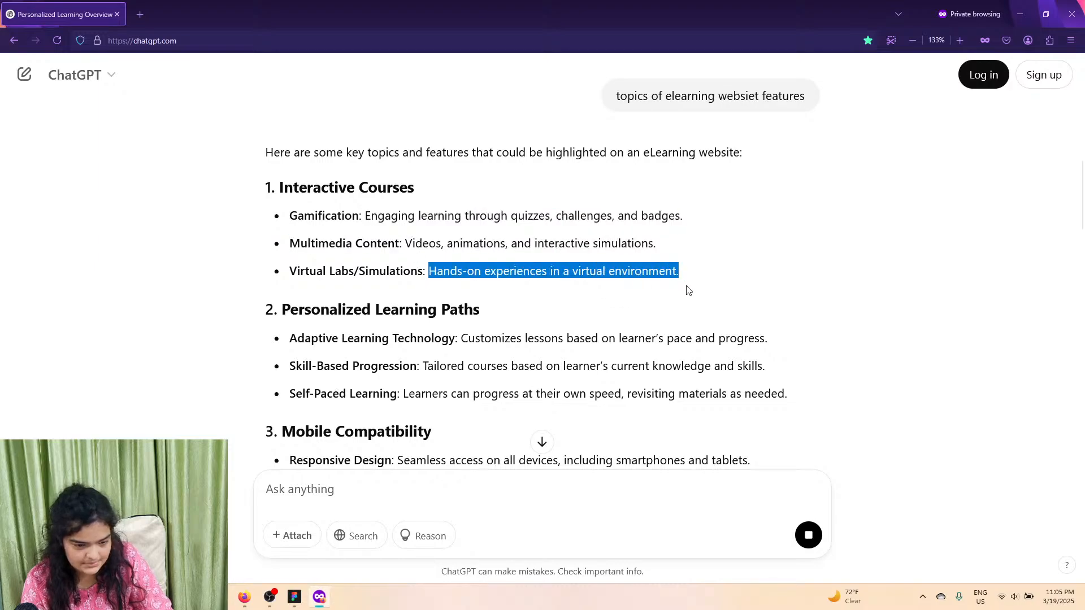
pyautogui.click(294, 597)
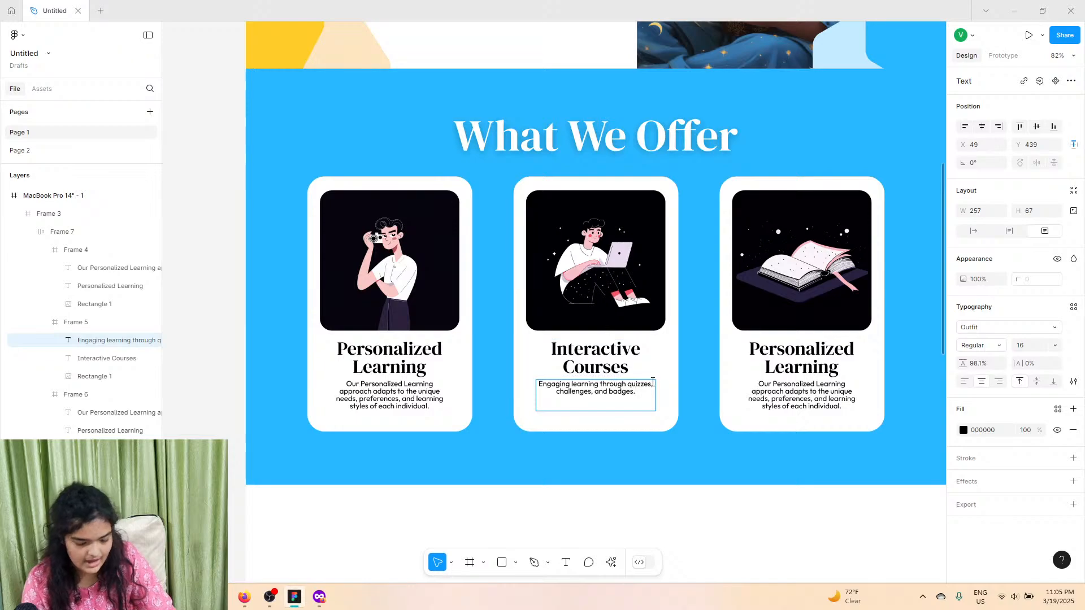
pyautogui.hotkey('ctrl', 'v')
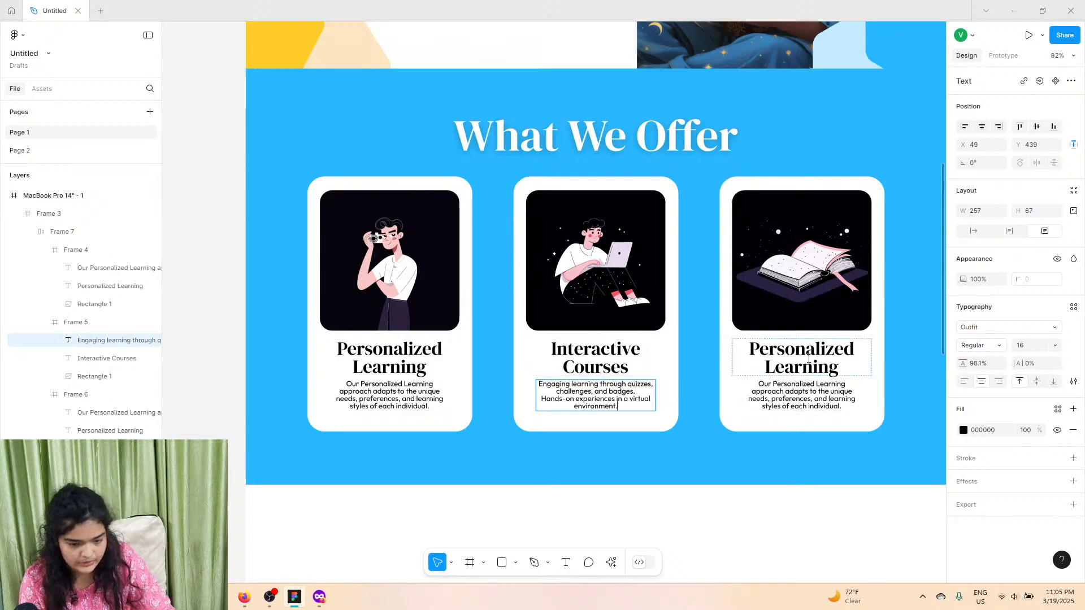
# Step: Replace the third card's title in Figma with the ChatGPT heading "Personalized Learning Paths", matching the existing style
pyautogui.doubleClick(808, 359)
pyautogui.click(244, 597)
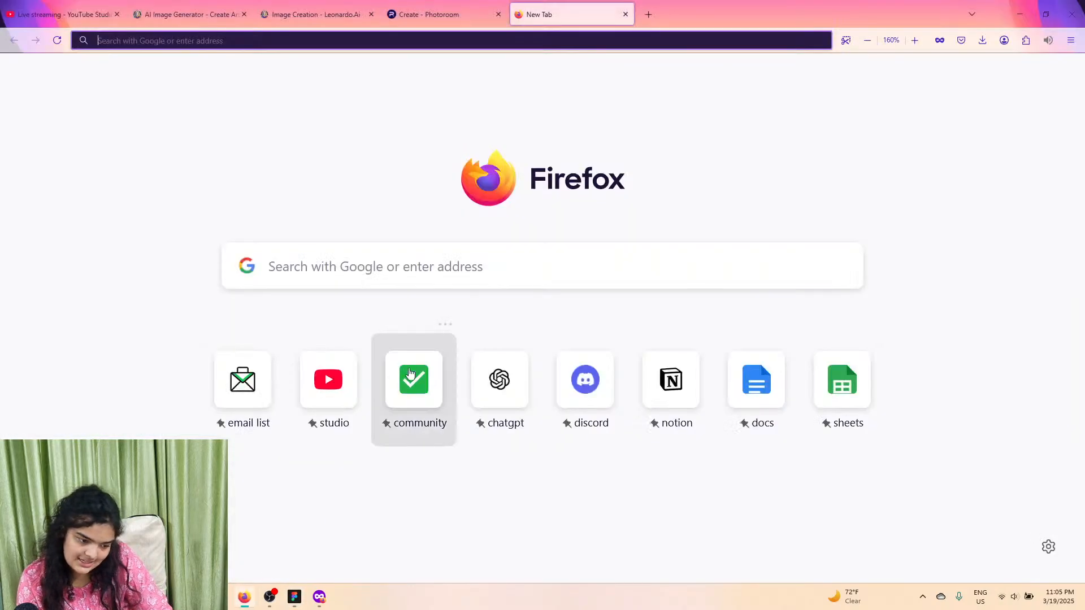
pyautogui.click(320, 596)
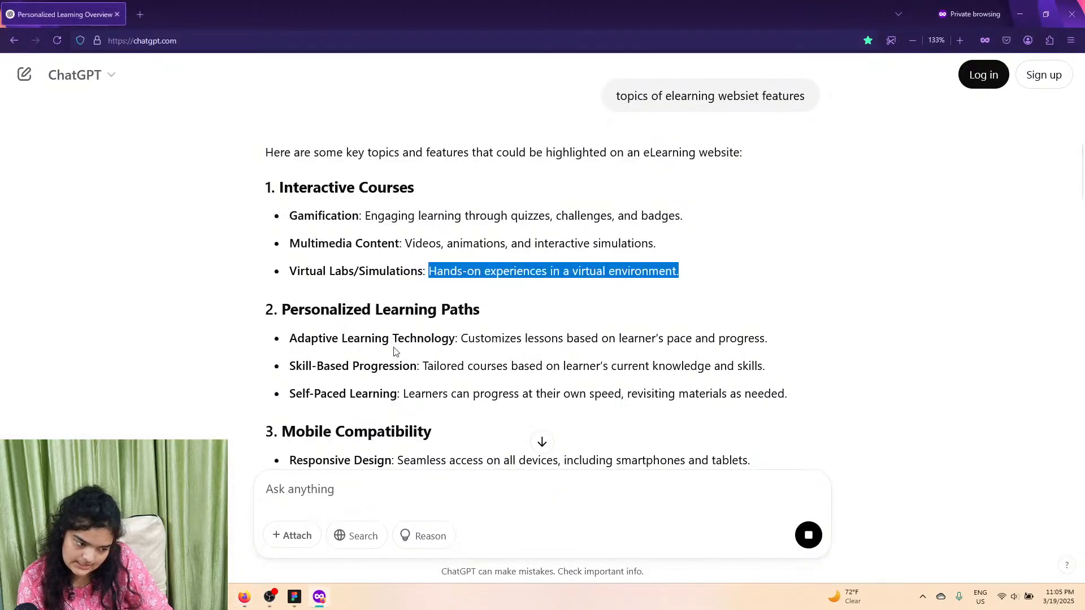
pyautogui.moveTo(480, 310); pyautogui.dragTo(281, 311)
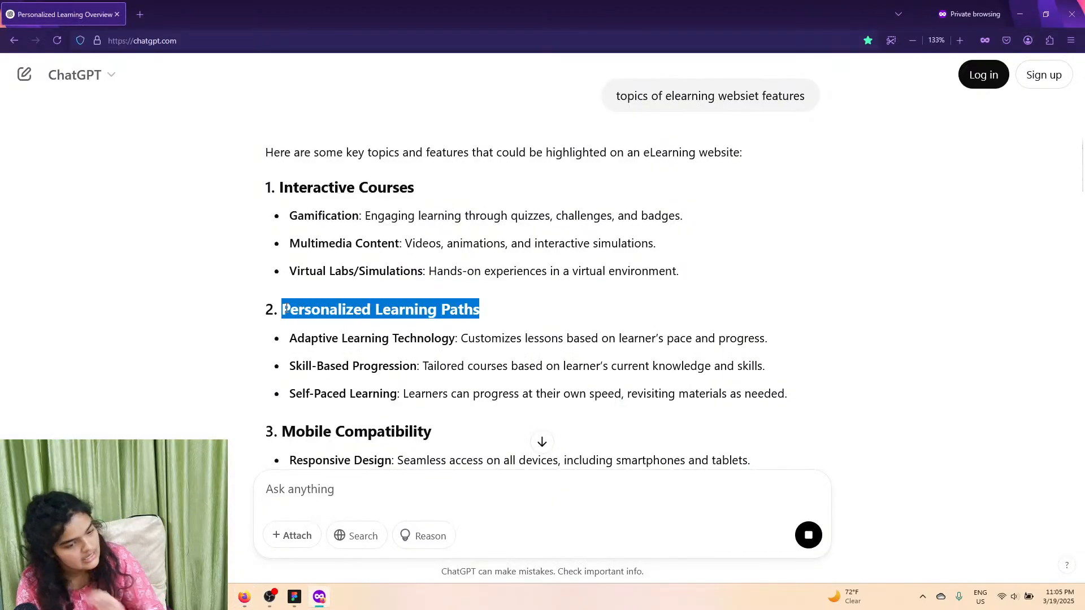
pyautogui.rightClick(300, 315)
pyautogui.click(318, 322)
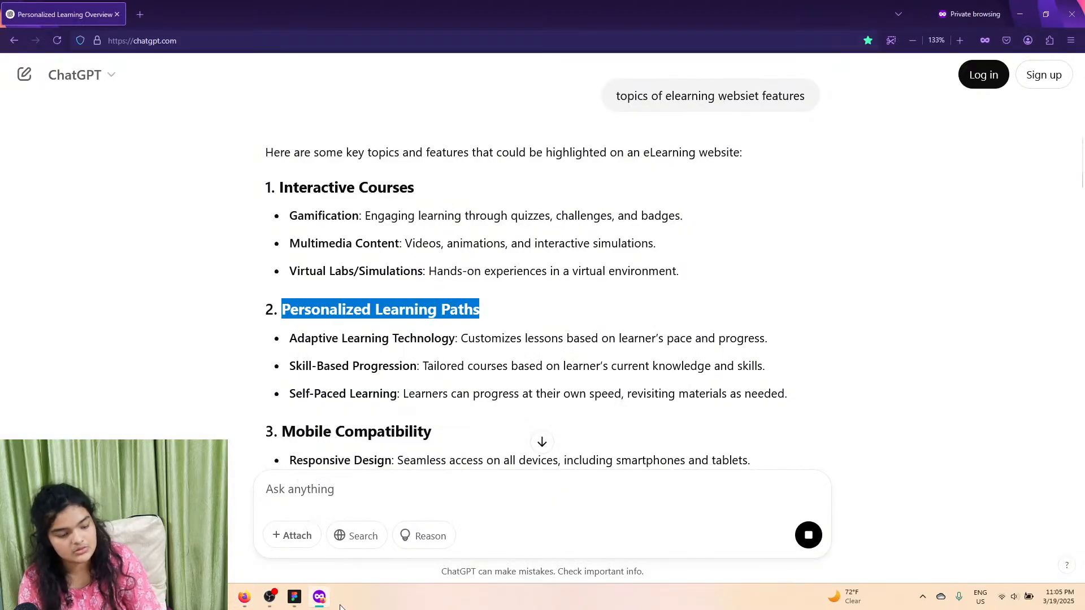
pyautogui.click(295, 597)
pyautogui.rightClick(826, 352)
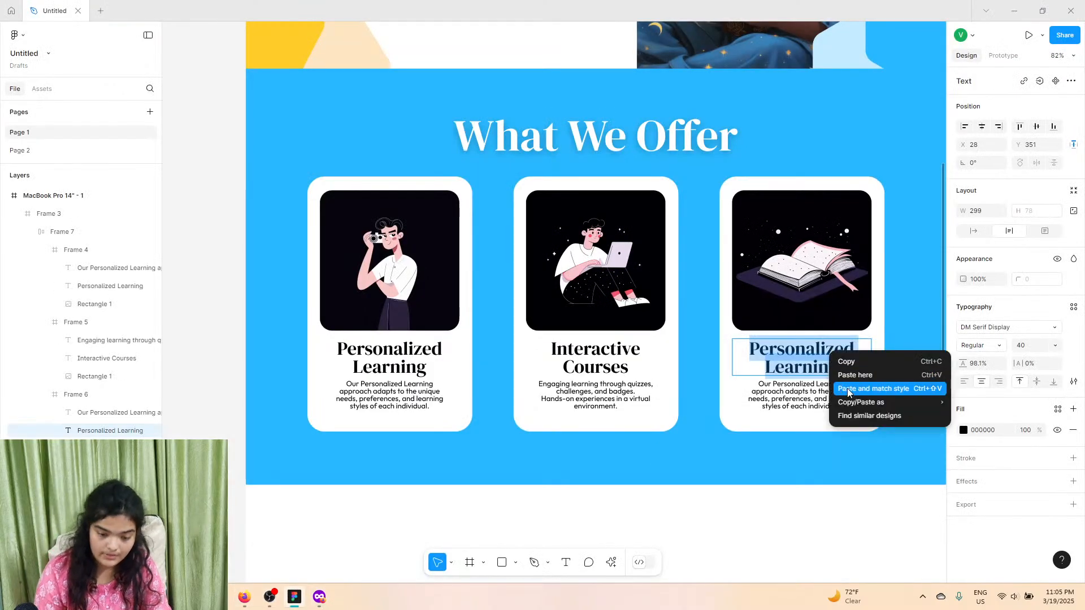
pyautogui.click(848, 389)
# Step: Replace the third card's description in Figma with ChatGPT's sentence "Tailored courses based on learner's current knowledge and skills."
pyautogui.click(827, 399)
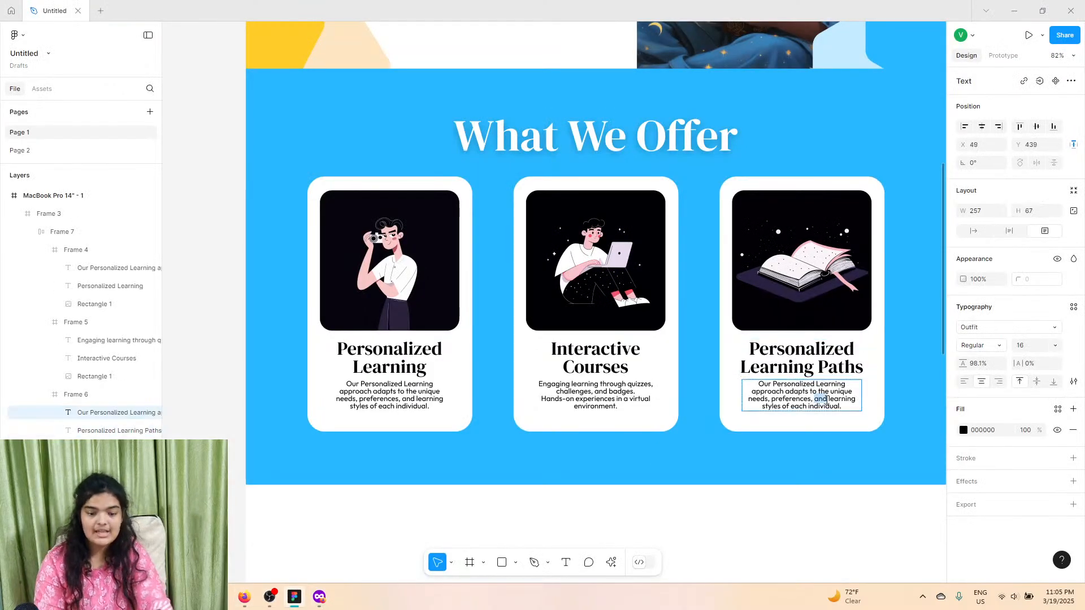
pyautogui.doubleClick(827, 400)
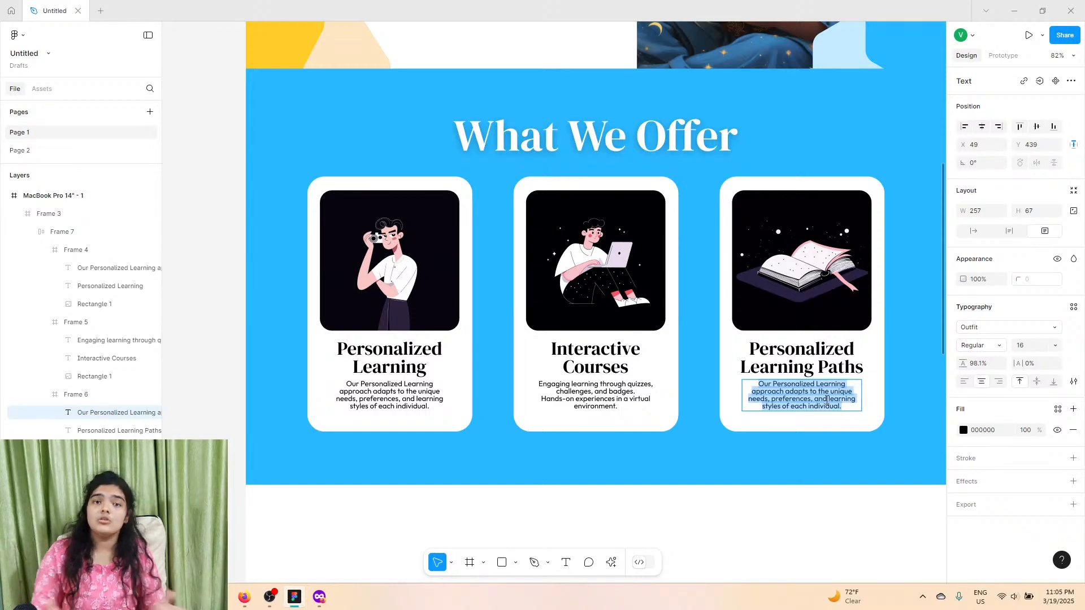
pyautogui.hscroll(1, 791, 396)
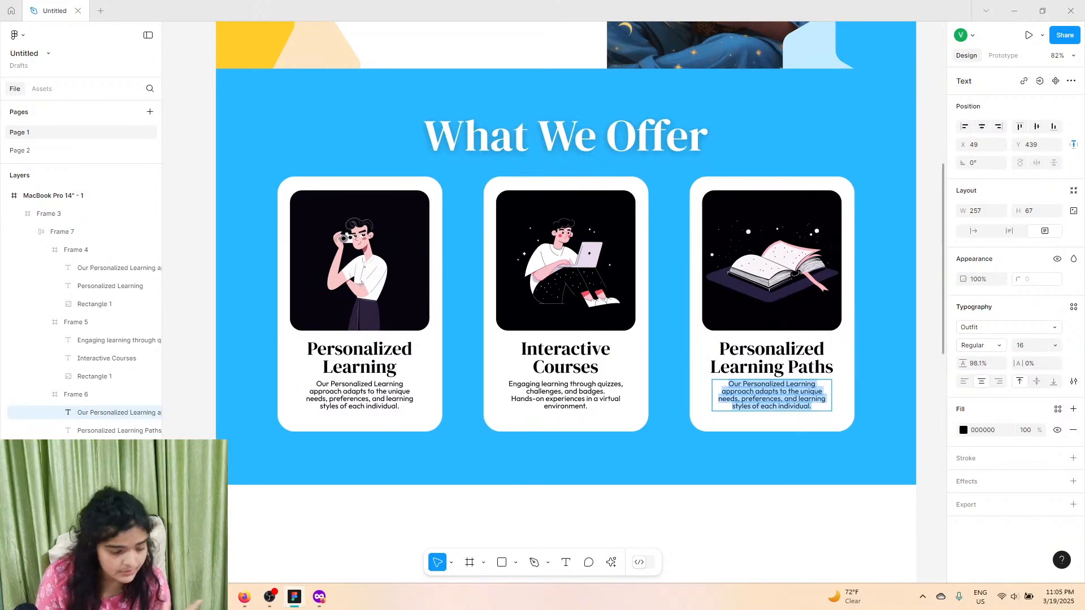
pyautogui.click(244, 597)
pyautogui.click(320, 597)
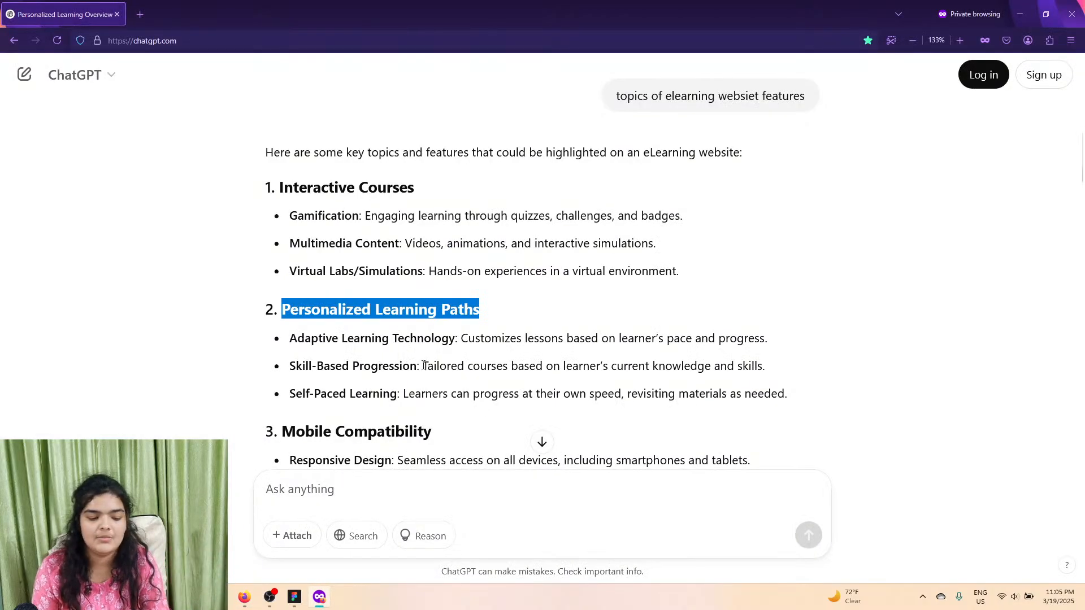
pyautogui.moveTo(423, 366); pyautogui.dragTo(744, 384)
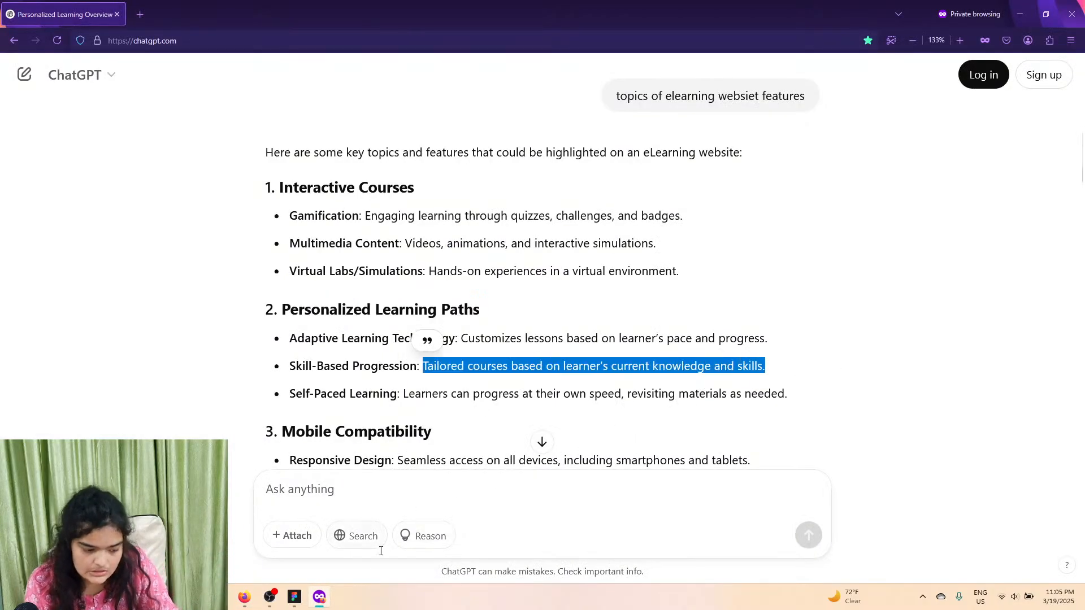
pyautogui.click(320, 597)
pyautogui.click(320, 598)
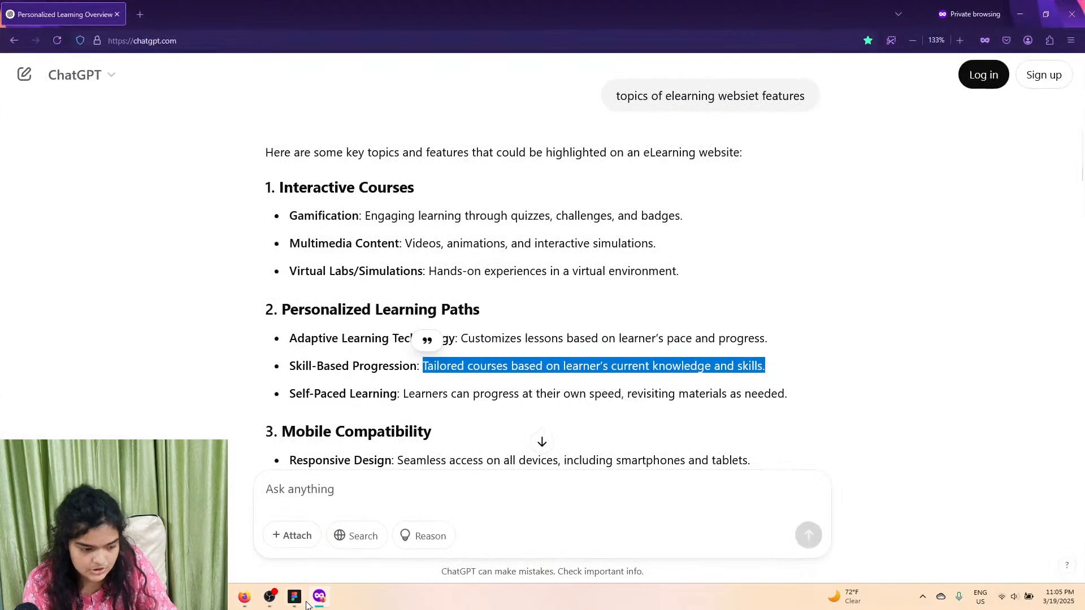
pyautogui.click(294, 597)
pyautogui.rightClick(752, 407)
pyautogui.click(860, 413)
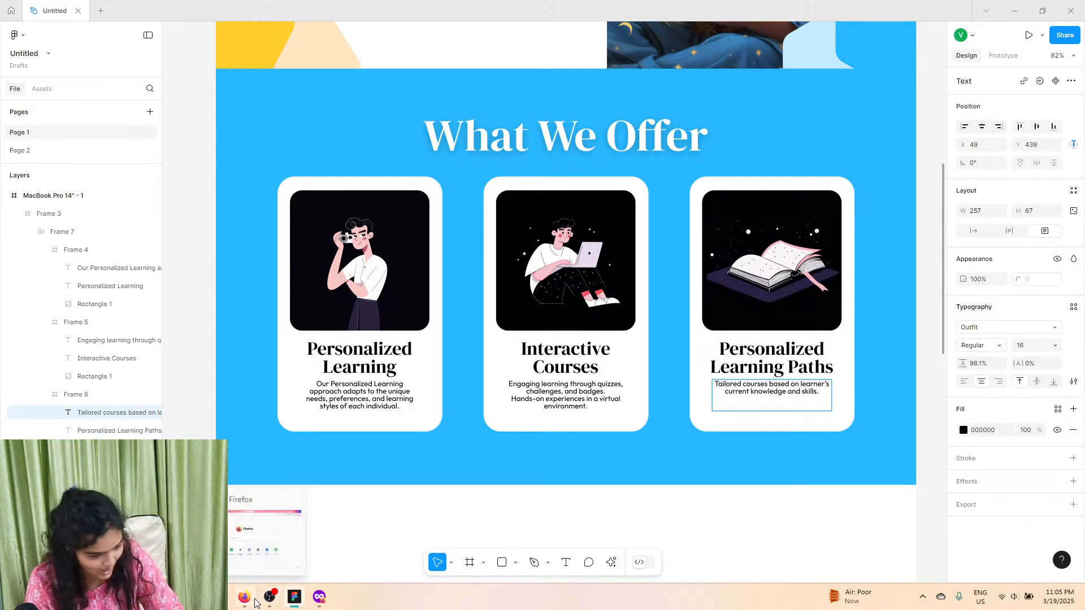
# Step: Copy ChatGPT's sentence "Customizes lessons based on learner's pace and progress." and append it to the third card's description in Figma
pyautogui.click(271, 539)
pyautogui.hotkey('alt', 'Tab')
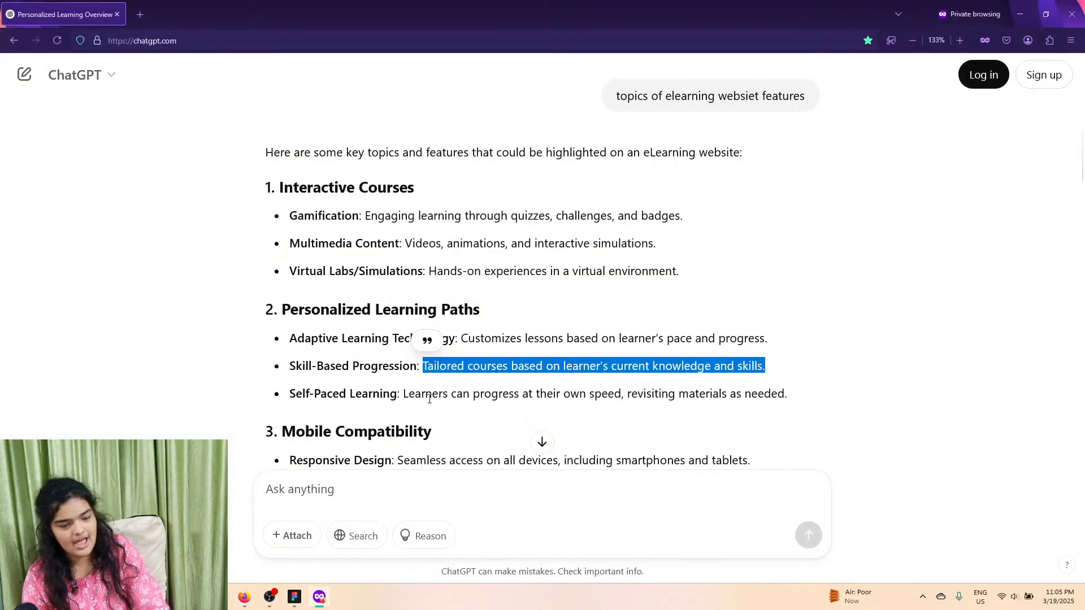
pyautogui.click(410, 390)
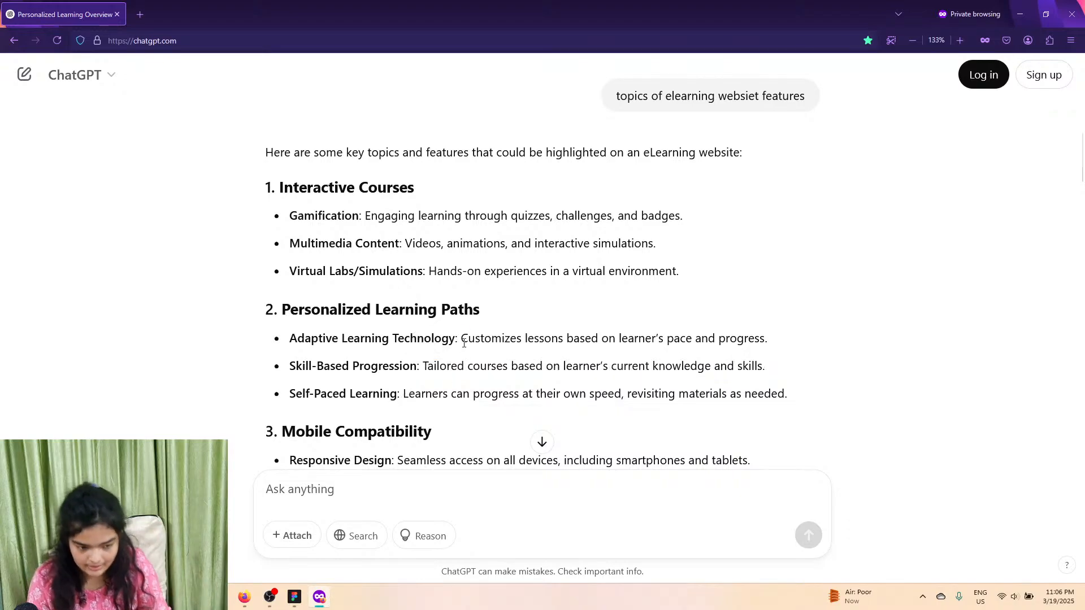
pyautogui.moveTo(463, 341); pyautogui.dragTo(774, 346)
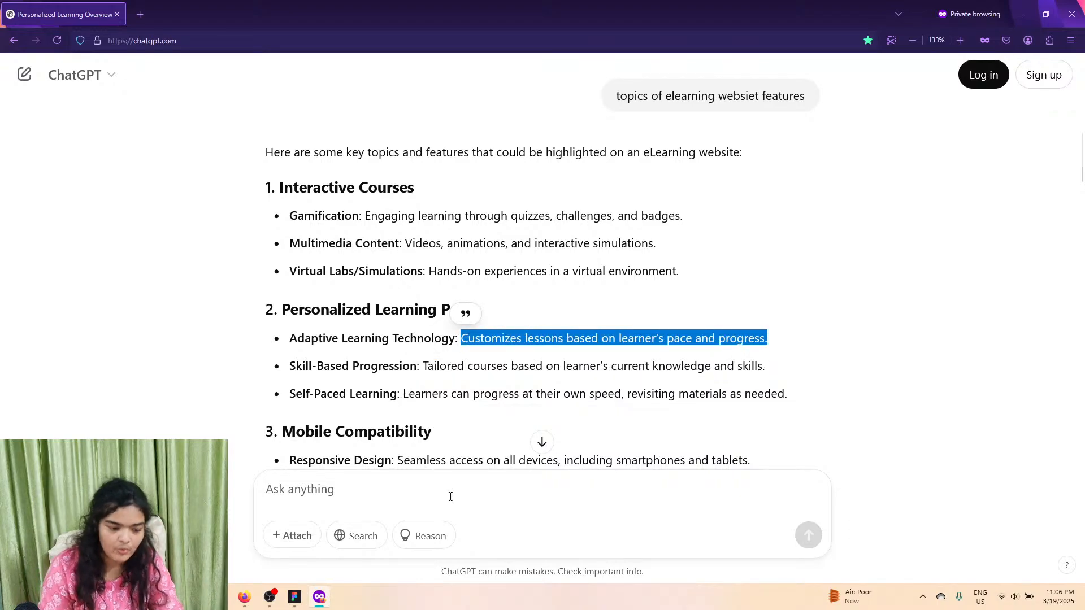
pyautogui.click(319, 598)
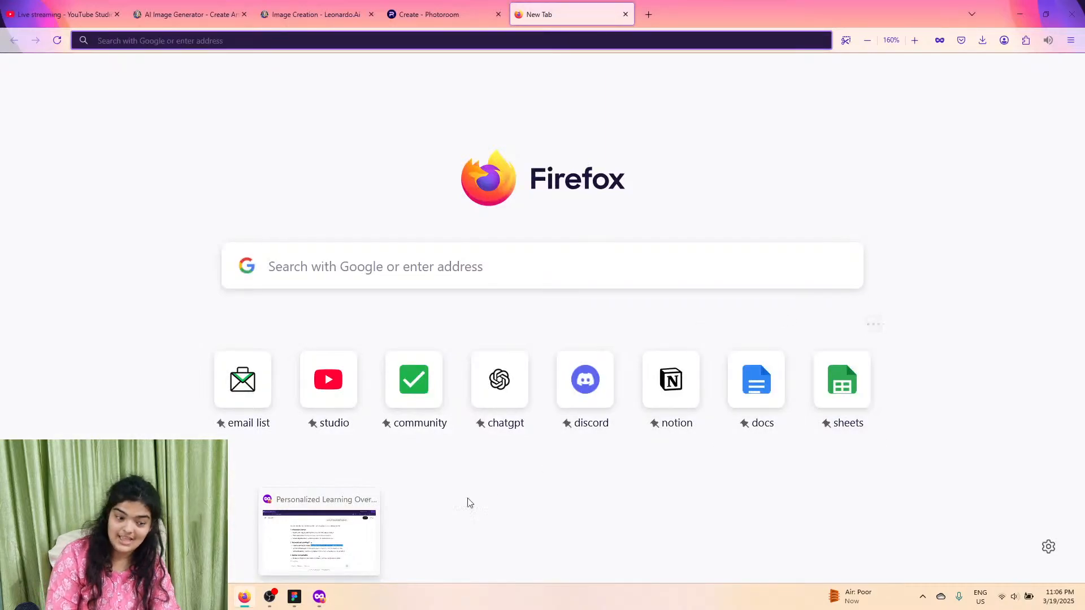
pyautogui.click(319, 598)
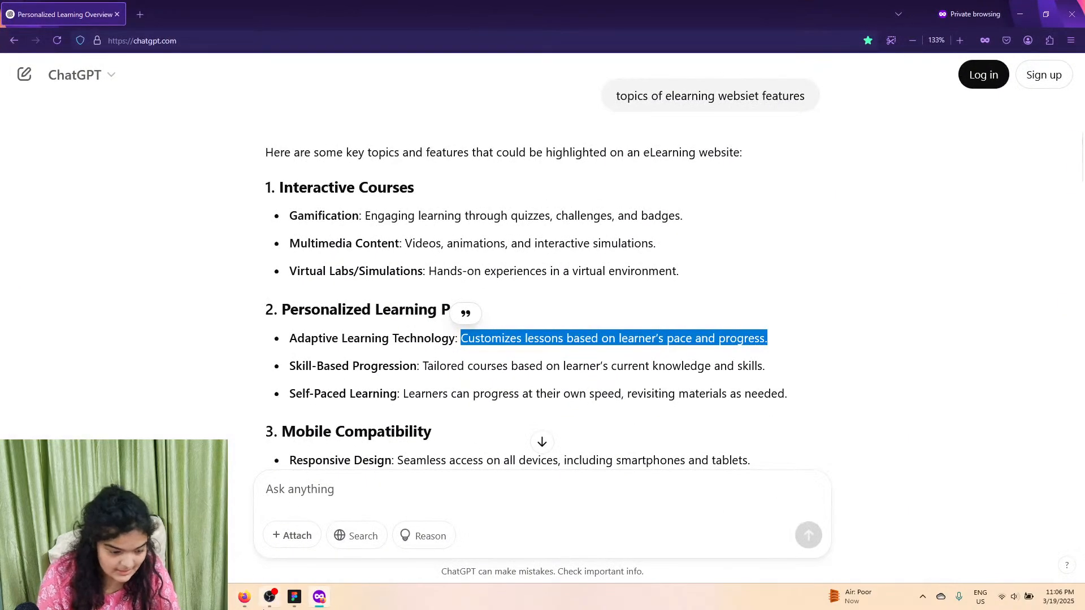
pyautogui.click(244, 598)
pyautogui.click(270, 598)
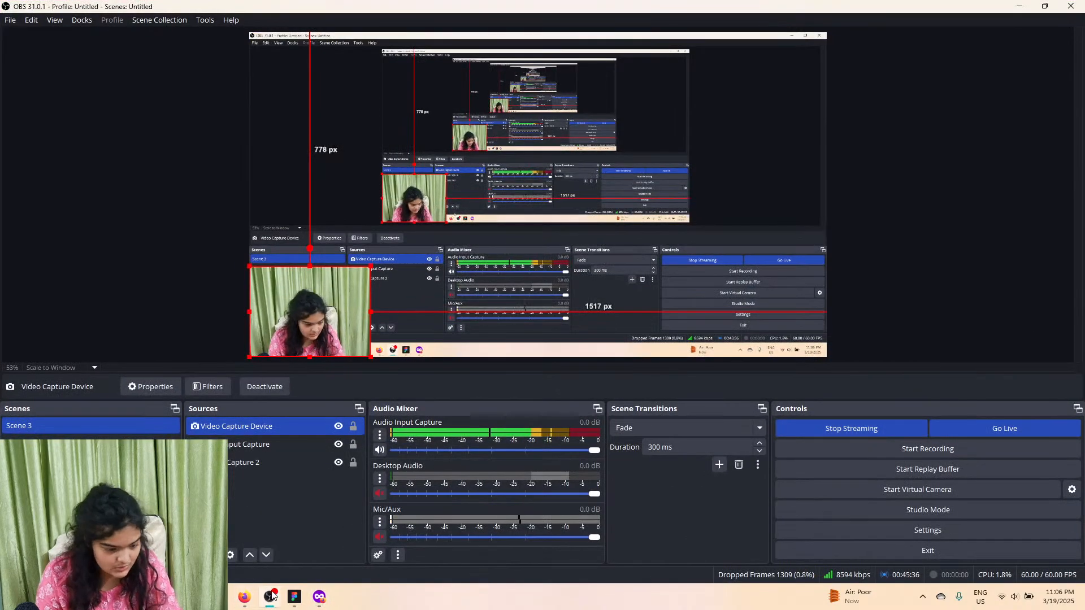
pyautogui.click(293, 599)
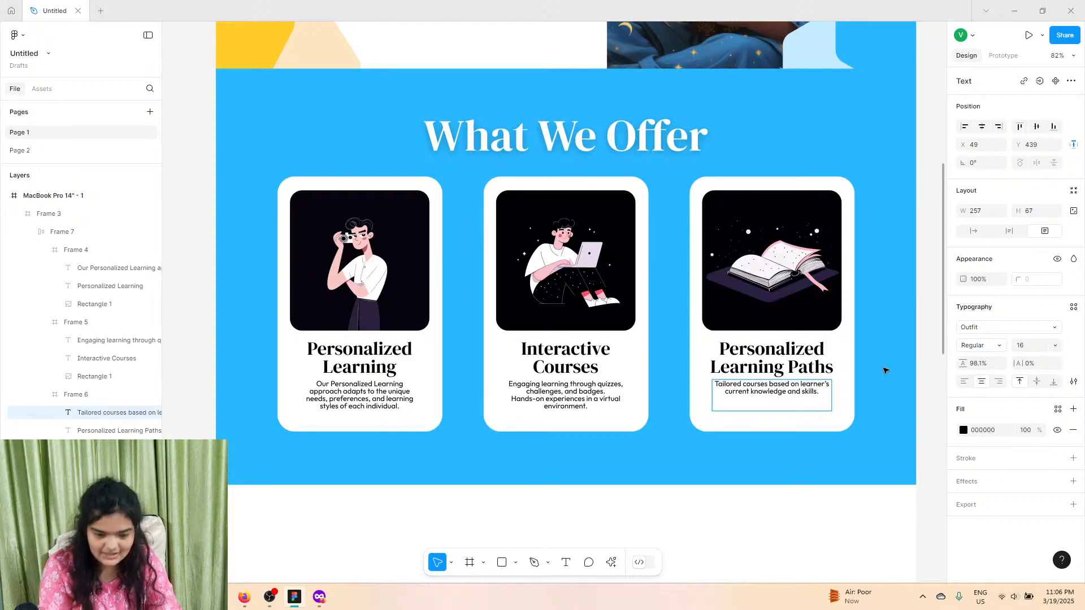
pyautogui.hotkey('ctrl', 'v')
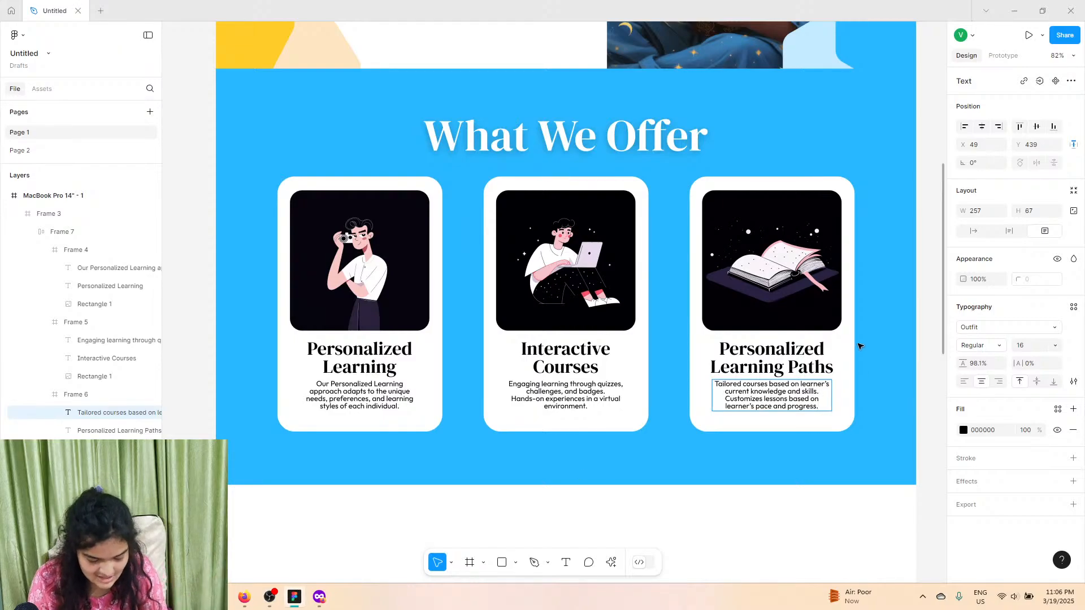
pyautogui.hscroll(1, 842, 347)
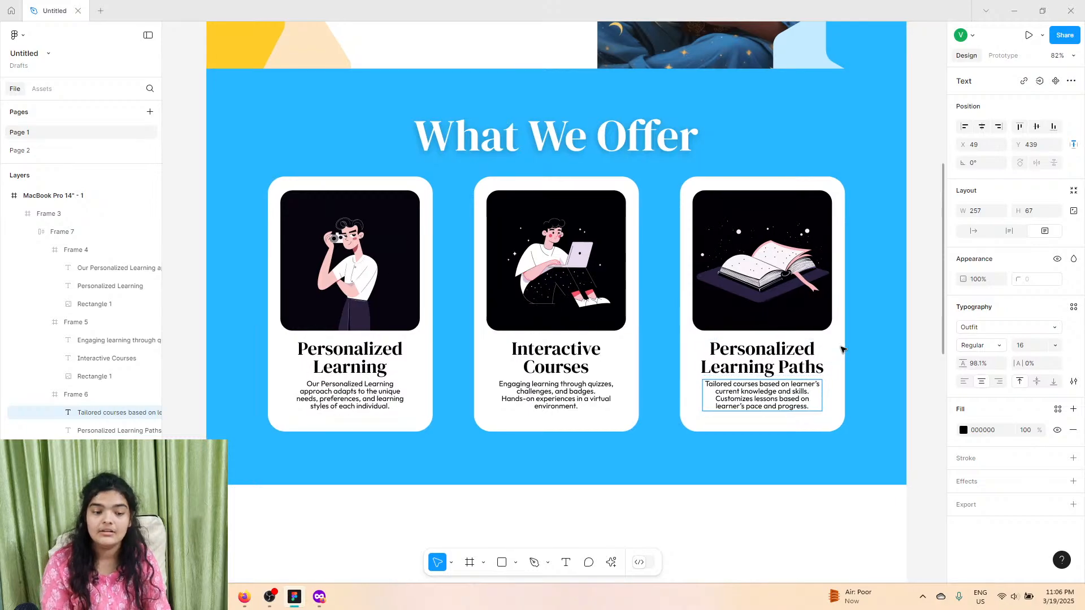
pyautogui.click(919, 254)
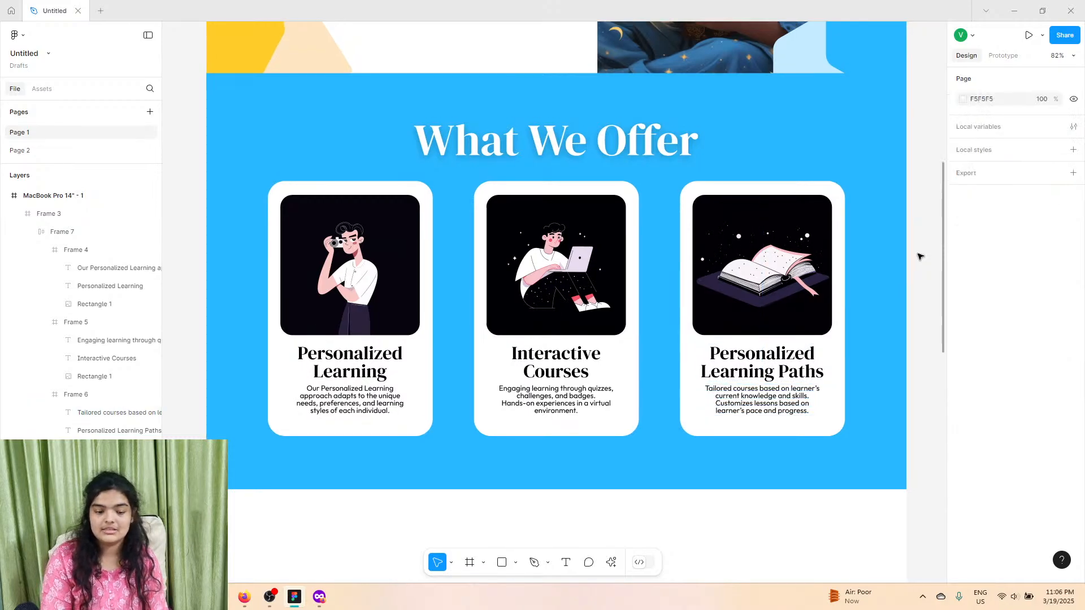
# Step: Review the landing page from the hero section down to the finished "What We Offer" cards and the empty area below
pyautogui.scroll(1, 920, 256)
pyautogui.scroll(1, 919, 257)
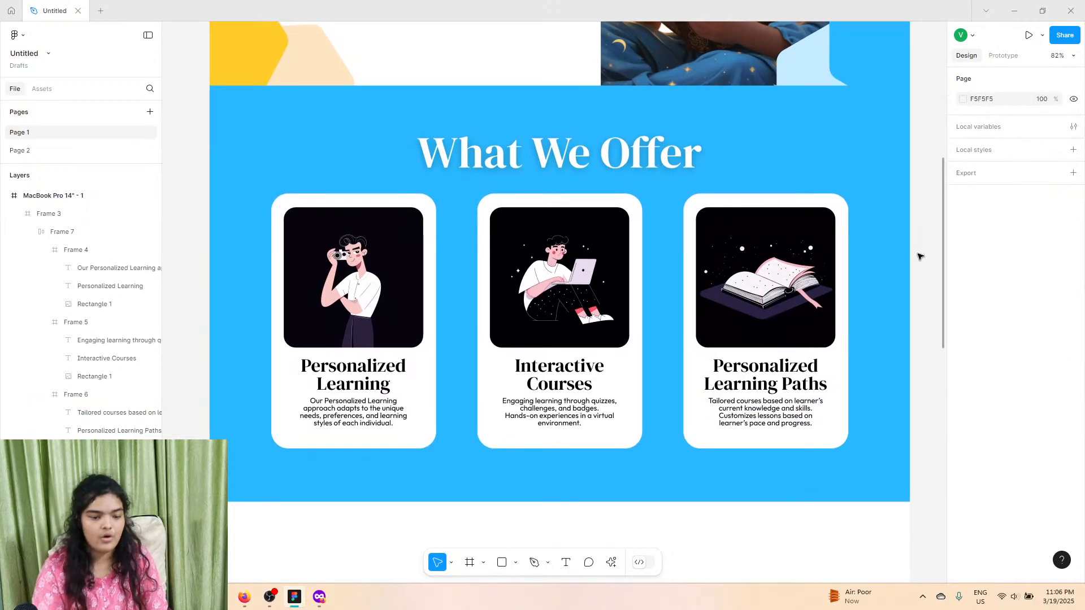
pyautogui.scroll(-1, 920, 257)
pyautogui.keyDown('ctrl'); pyautogui.scroll(-5, 920, 257); pyautogui.keyUp('ctrl')
pyautogui.scroll(3, 919, 254)
pyautogui.hscroll(3, 919, 254)
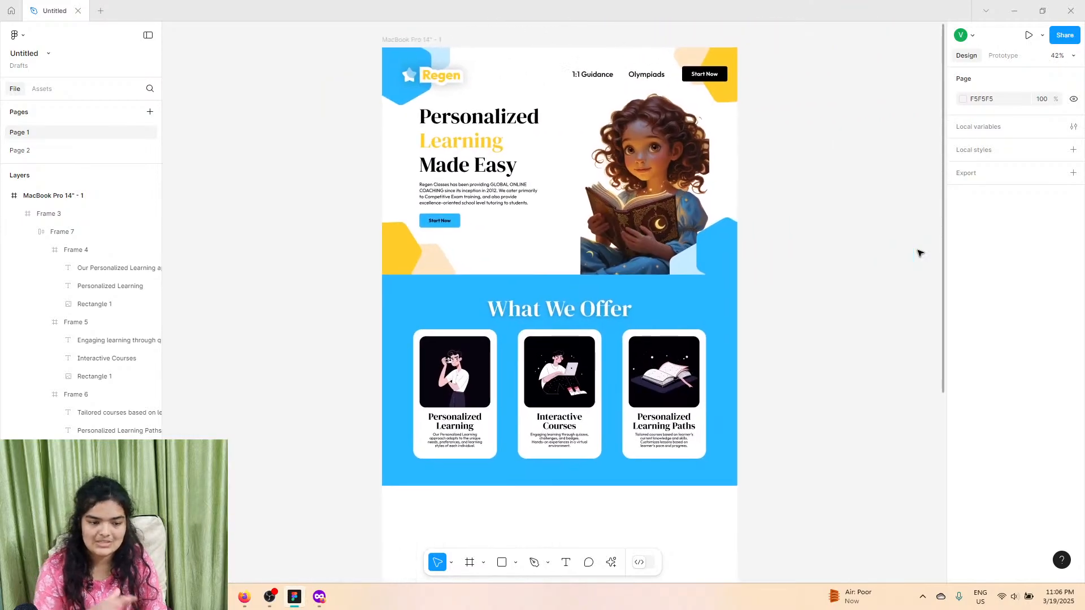
pyautogui.hscroll(2, 919, 253)
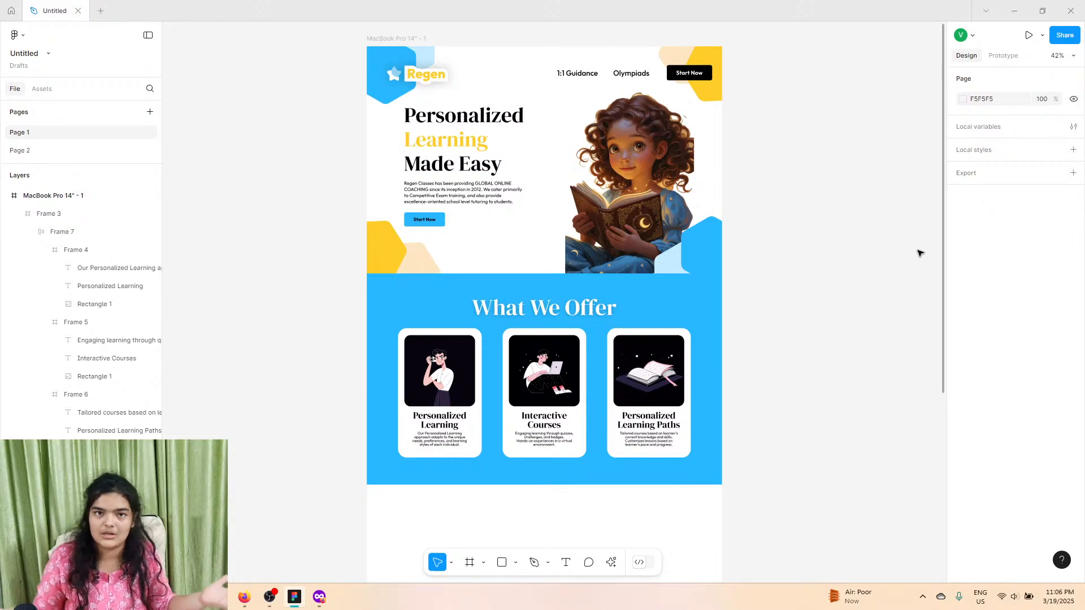
pyautogui.scroll(-5, 526, 334)
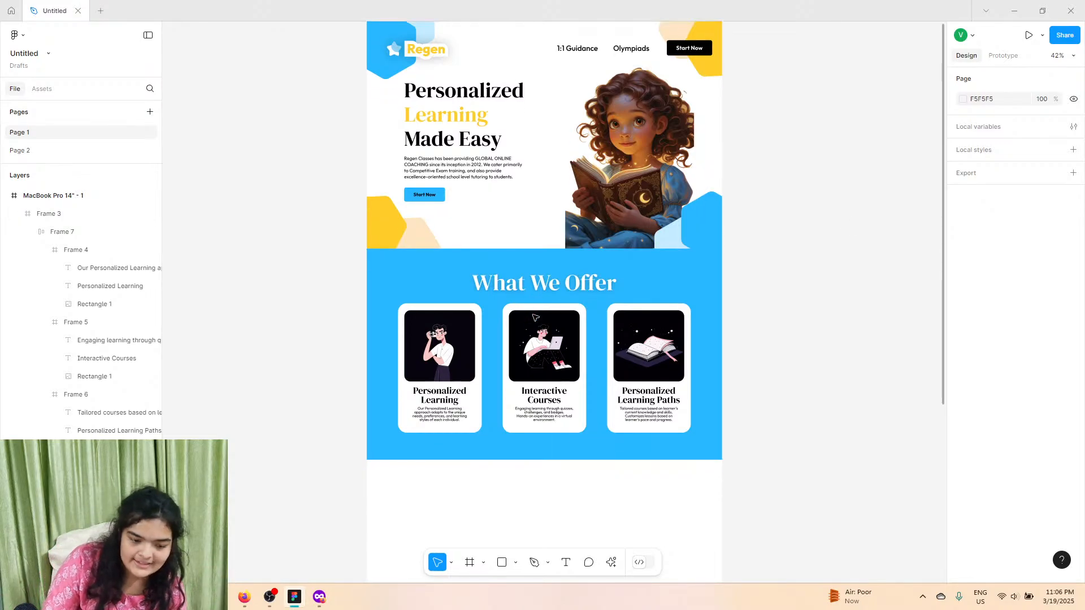
pyautogui.scroll(3, 521, 338)
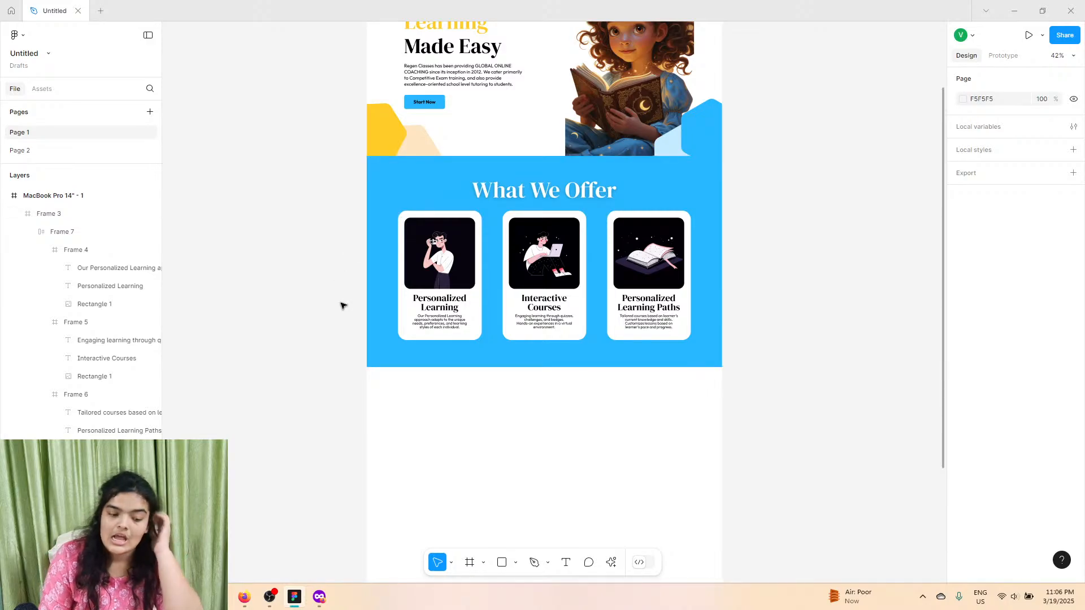
# Step: Draw a frame about 1522 × 878 directly below the "What We Offer" section and fill it with yellow FFCD29
pyautogui.click(469, 570)
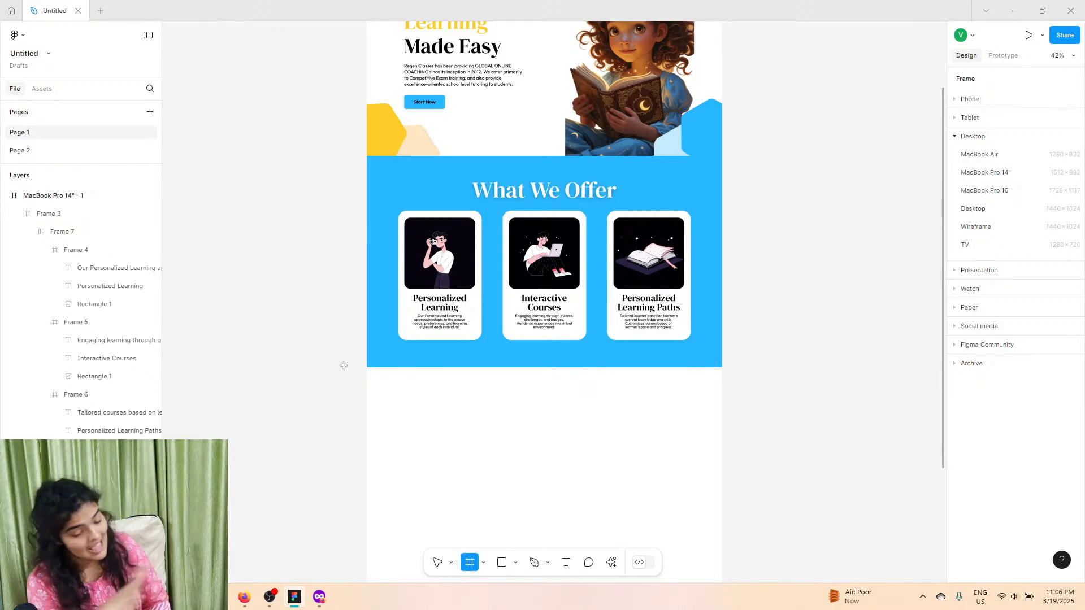
pyautogui.moveTo(366, 365); pyautogui.dragTo(723, 576)
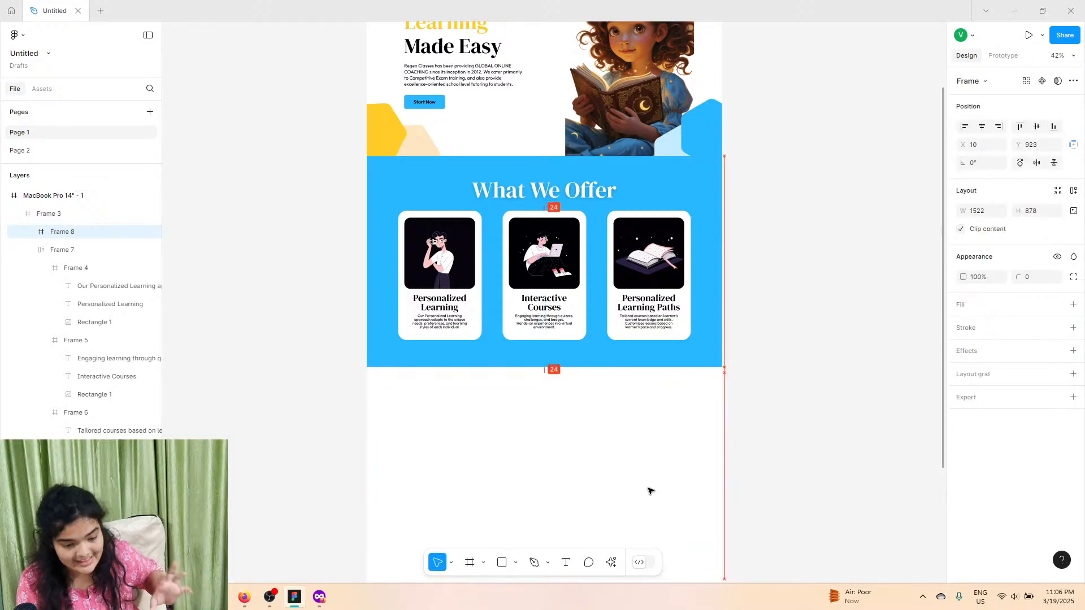
pyautogui.click(1073, 305)
pyautogui.click(964, 326)
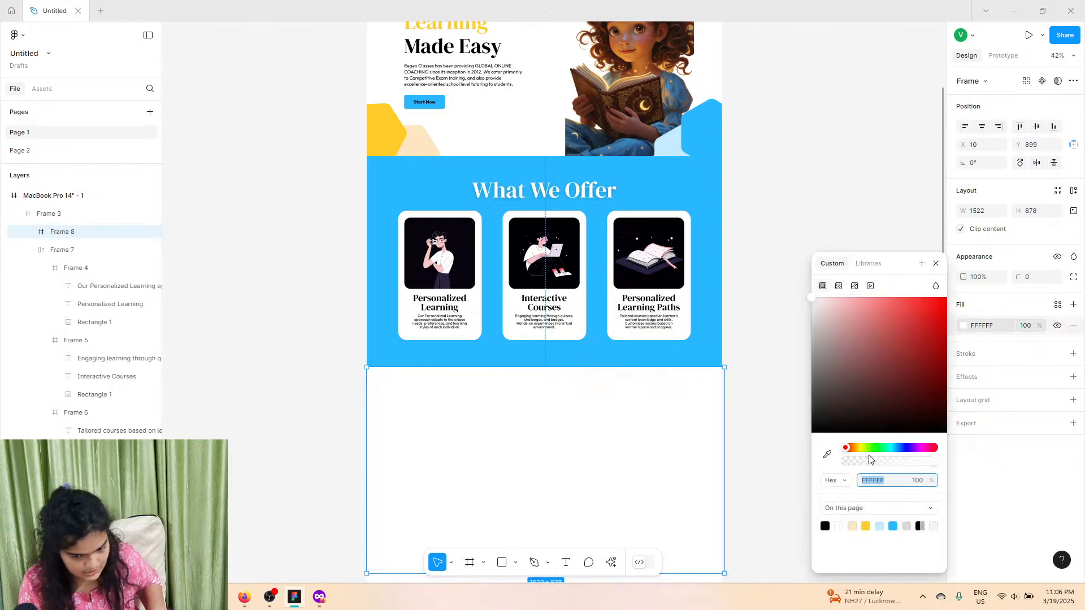
pyautogui.click(866, 526)
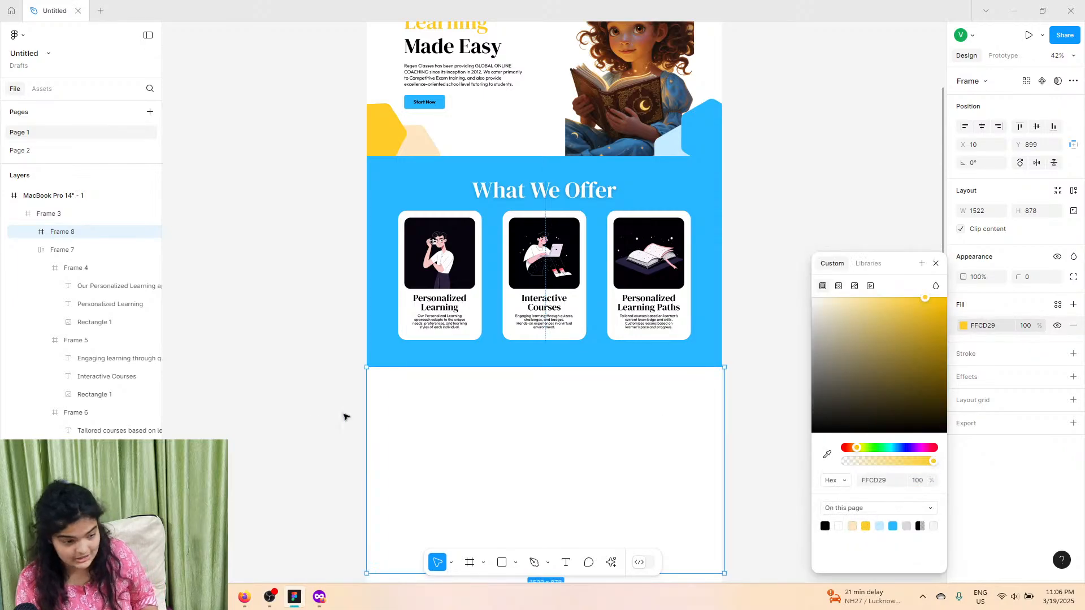
# Step: Move Frame 8 out of Frame 3 to sit directly inside the MacBook Pro 14" frame, and widen it to about 1552
pyautogui.moveTo(98, 218); pyautogui.dragTo(96, 207)
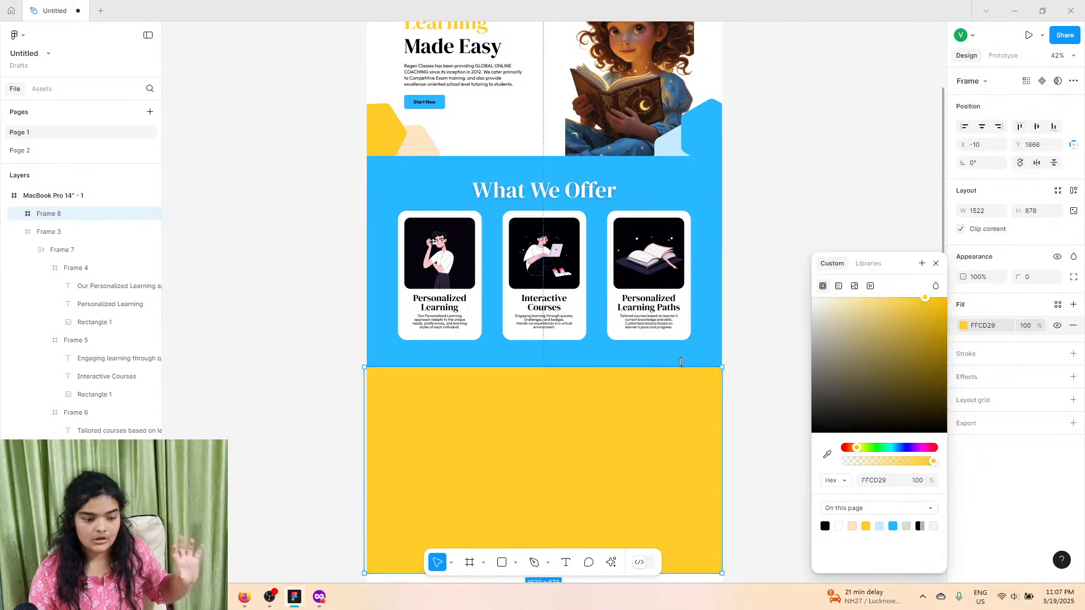
pyautogui.click(707, 356)
pyautogui.click(747, 411)
pyautogui.click(721, 395)
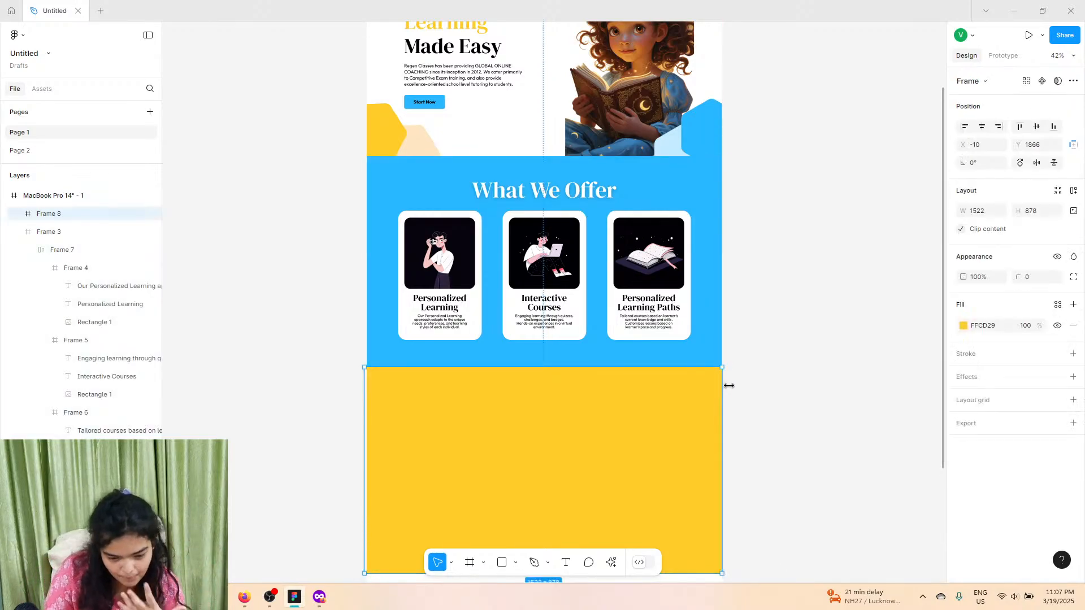
pyautogui.click(754, 409)
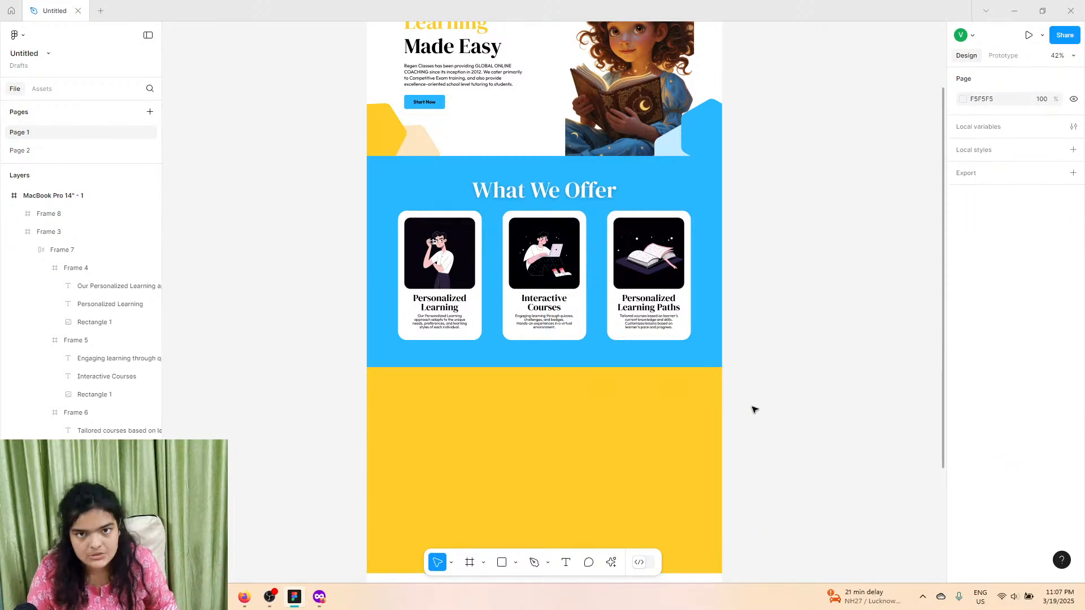
# Step: Change the new section frame's fill to black 000000
pyautogui.click(599, 384)
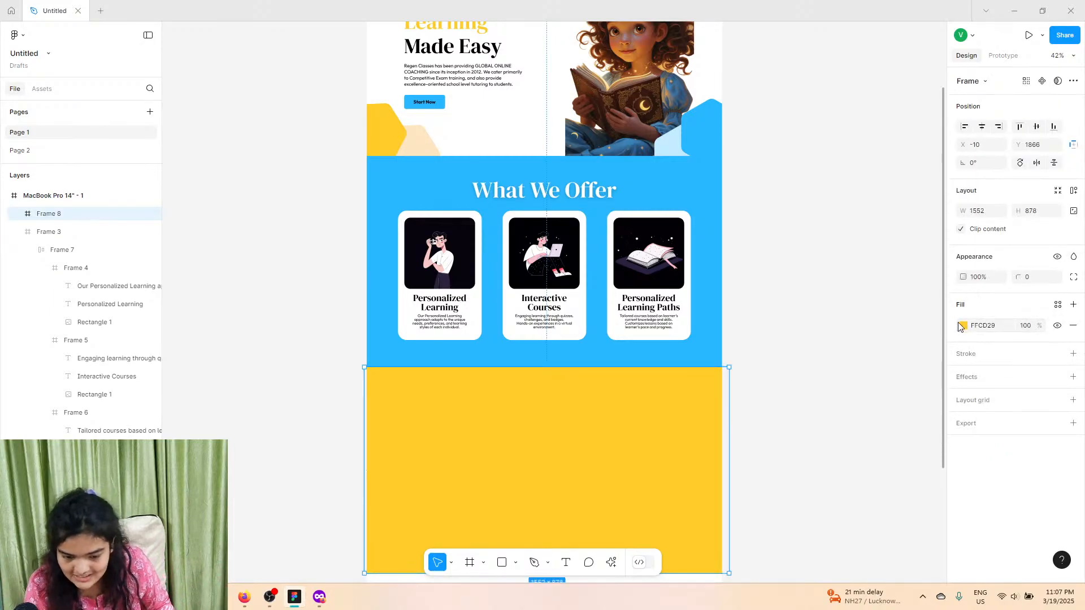
pyautogui.click(959, 327)
pyautogui.moveTo(889, 342); pyautogui.dragTo(824, 431)
pyautogui.click(794, 422)
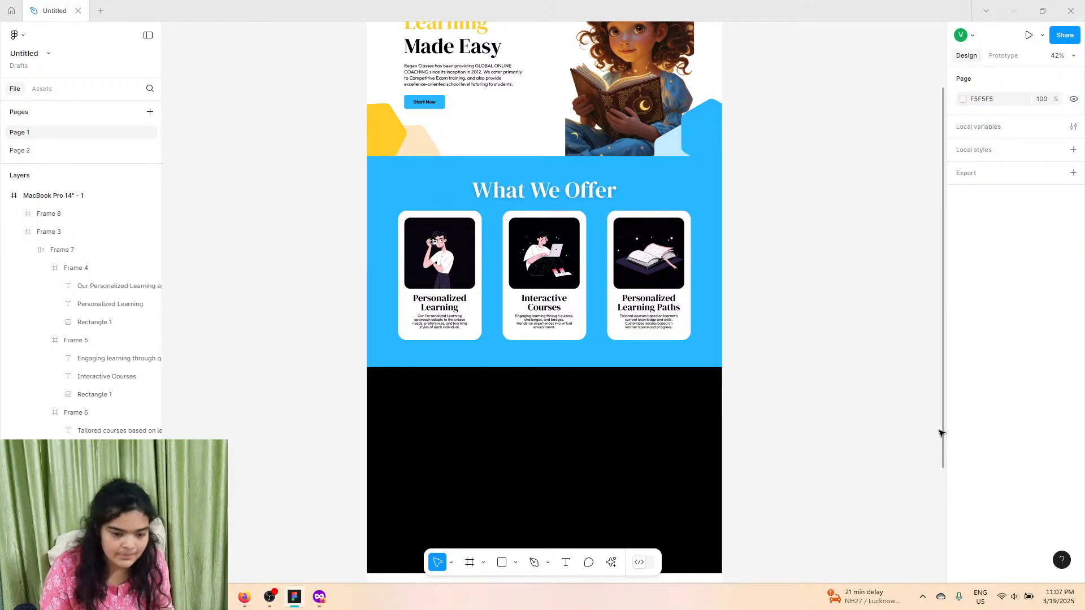
# Step: Try grey, yellow and light blue fills on the new section frame, and settle on cream FFE6C3
pyautogui.click(535, 412)
pyautogui.click(963, 325)
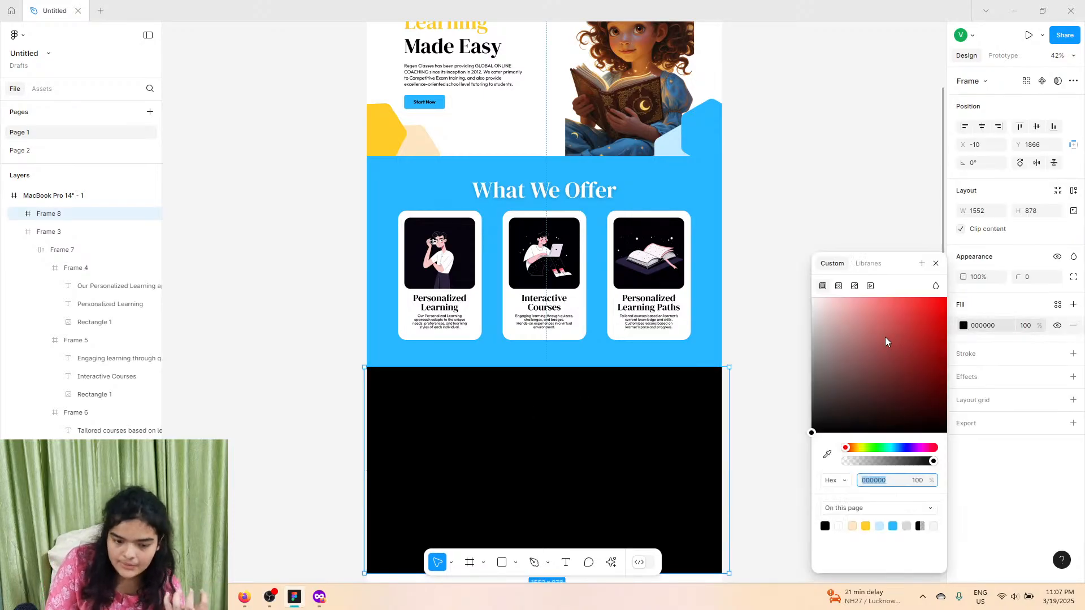
pyautogui.moveTo(886, 341); pyautogui.dragTo(761, 284)
pyautogui.moveTo(754, 322); pyautogui.dragTo(808, 346)
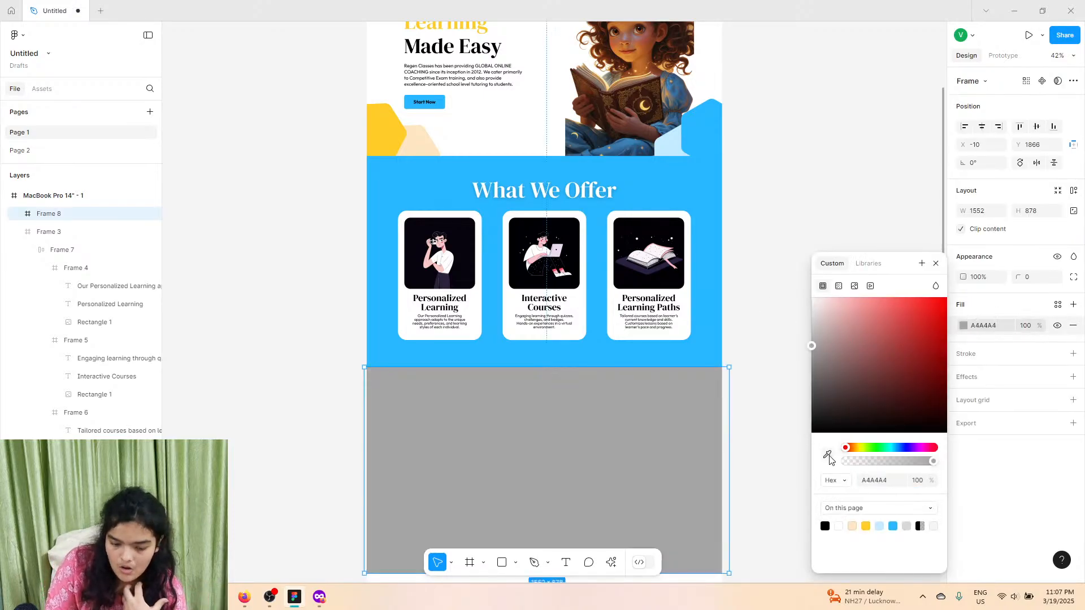
pyautogui.click(853, 526)
pyautogui.click(866, 526)
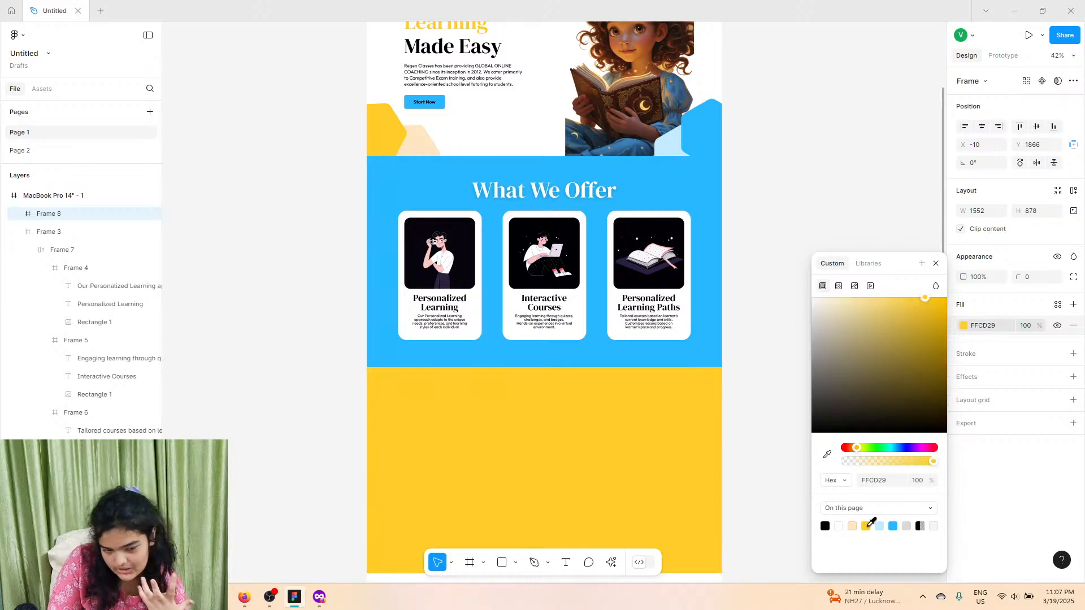
pyautogui.click(853, 526)
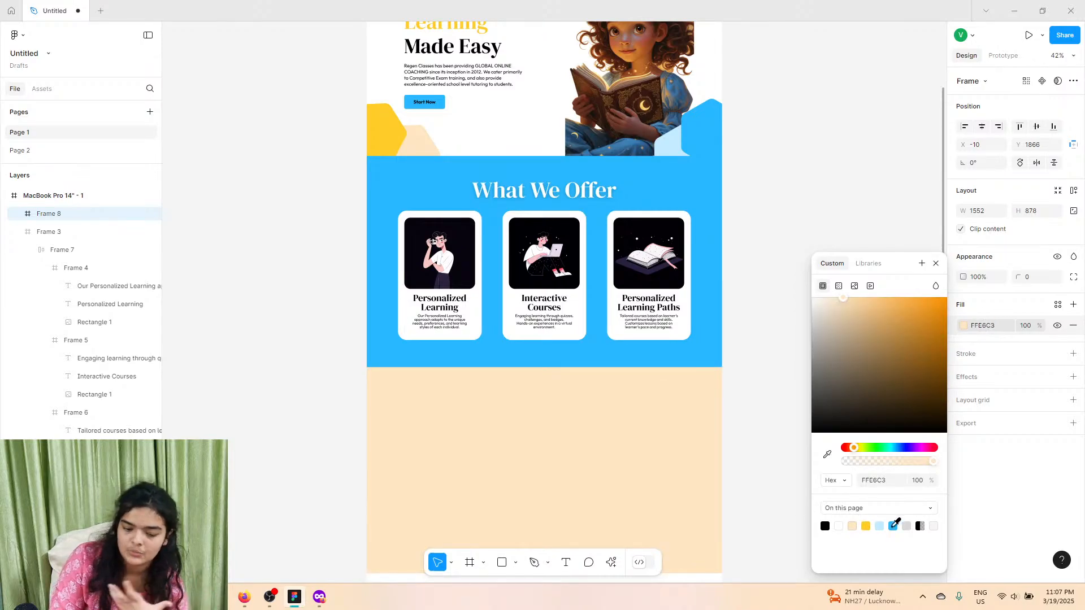
pyautogui.click(880, 526)
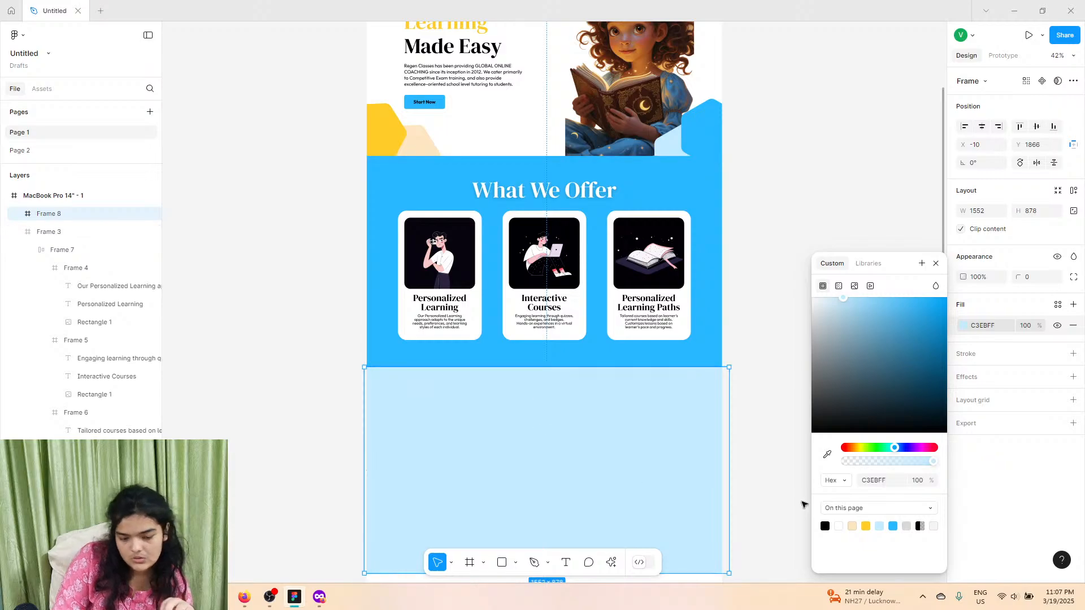
pyautogui.click(853, 525)
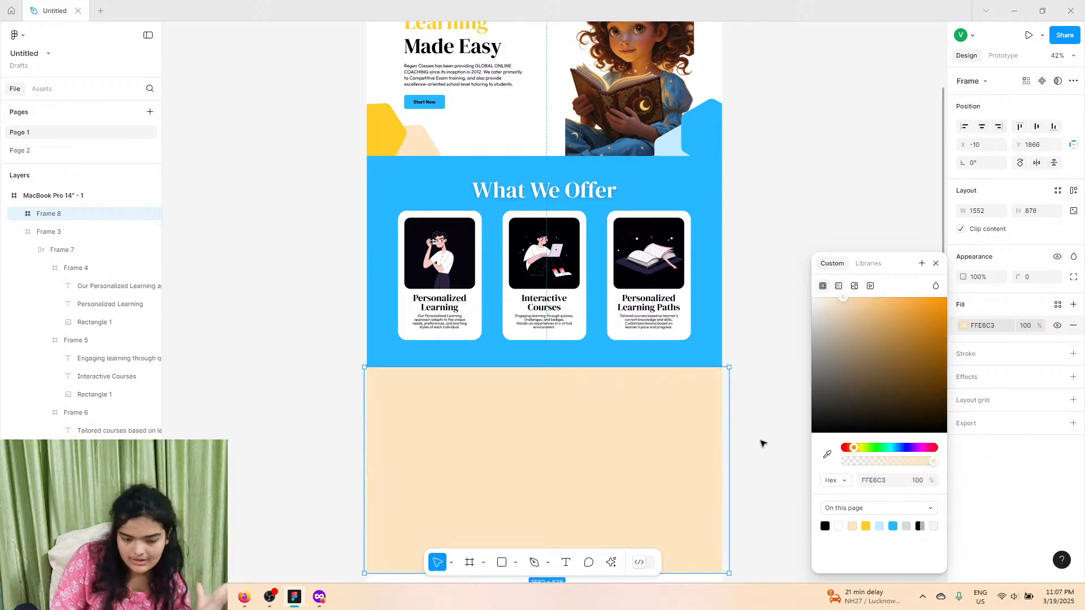
# Step: Duplicate the hero heading "Personalized Learning Made Easy" and its paragraph into the cream section
pyautogui.scroll(-5, 553, 423)
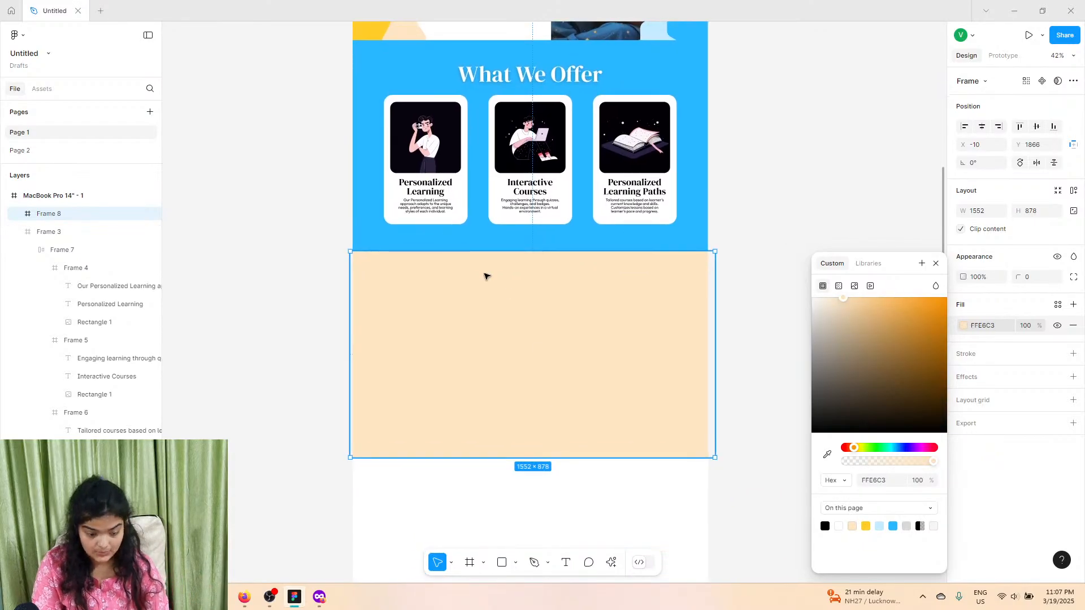
pyautogui.keyDown('ctrl'); pyautogui.scroll(5, 486, 277); pyautogui.keyUp('ctrl')
pyautogui.keyDown('ctrl'); pyautogui.scroll(-7, 519, 281); pyautogui.keyUp('ctrl')
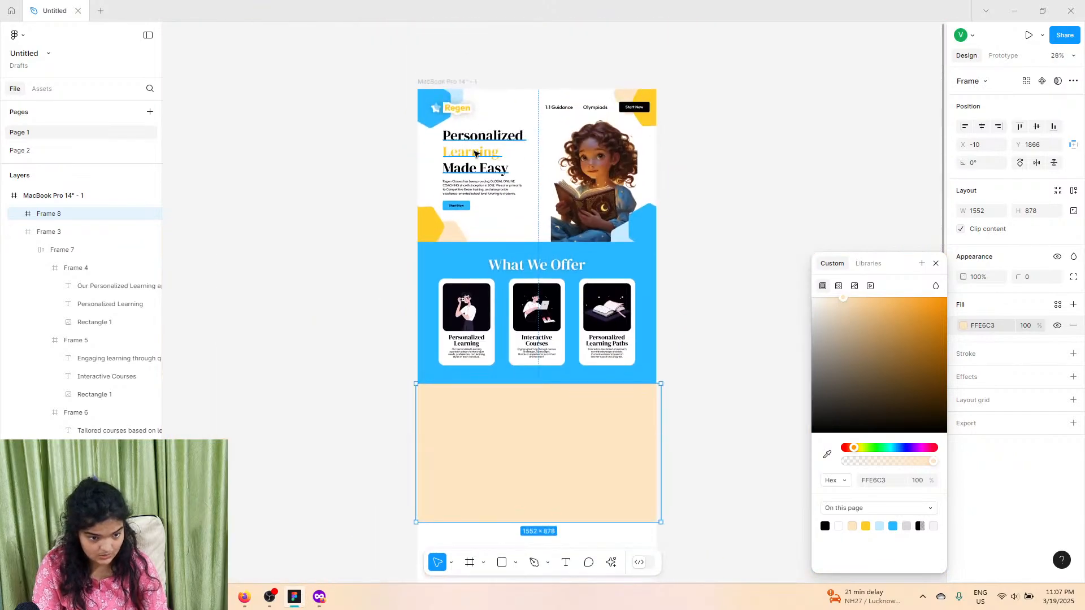
pyautogui.click(474, 154)
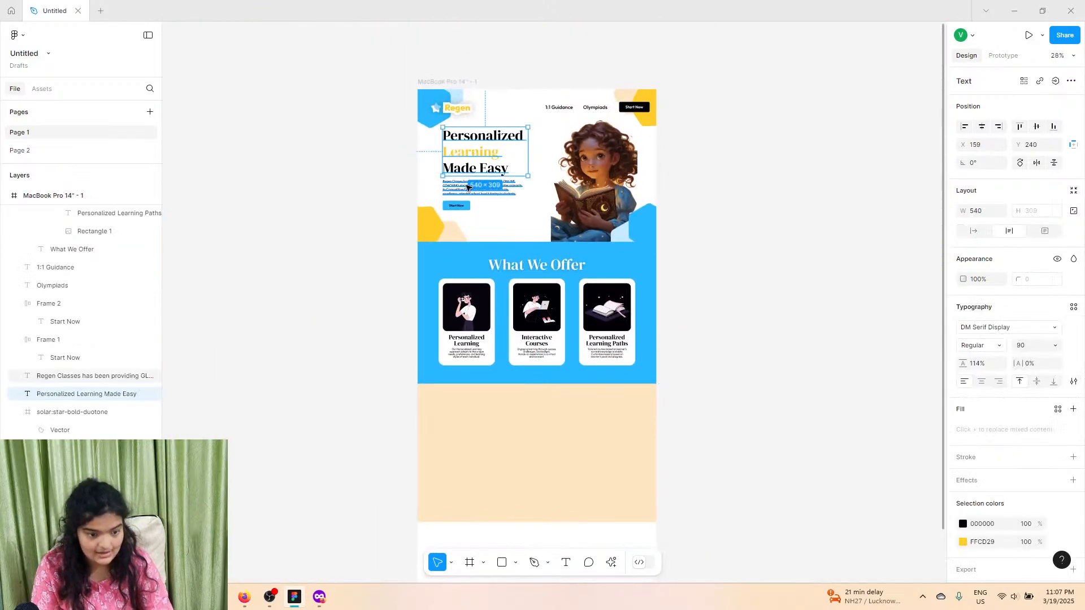
pyautogui.keyDown('shift'); pyautogui.click(468, 188); pyautogui.keyUp('shift')
pyautogui.moveTo(482, 169); pyautogui.dragTo(504, 421)
# Step: Replace the copied heading's text in the cream section with "Testimonials" and make its text box auto width
pyautogui.keyDown('ctrl'); pyautogui.scroll(5, 505, 421); pyautogui.keyUp('ctrl')
pyautogui.click(504, 421)
pyautogui.press('Return')
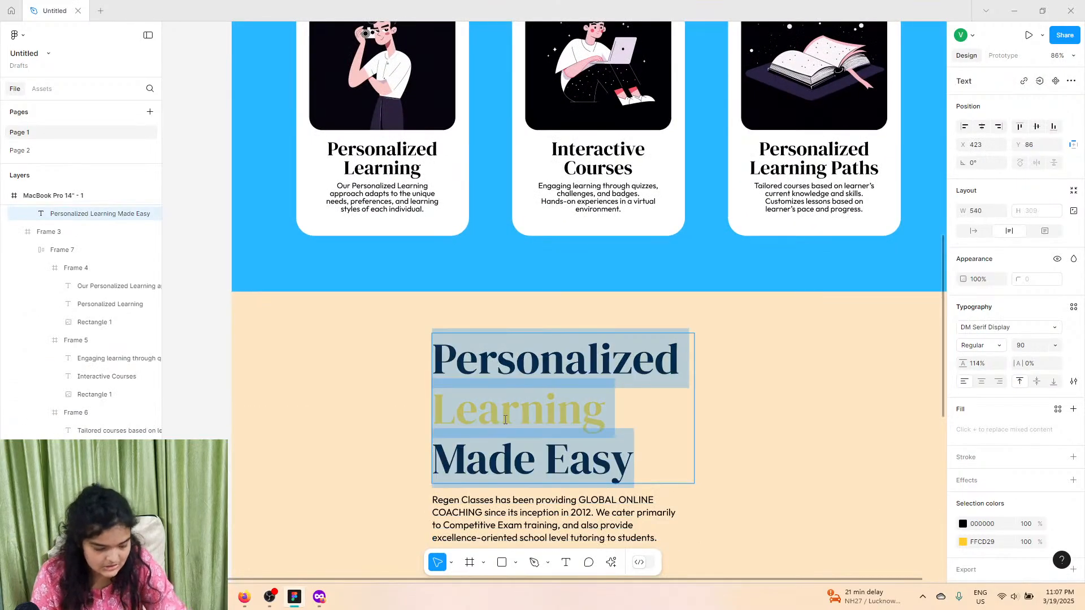
pyautogui.write('Testimonails')
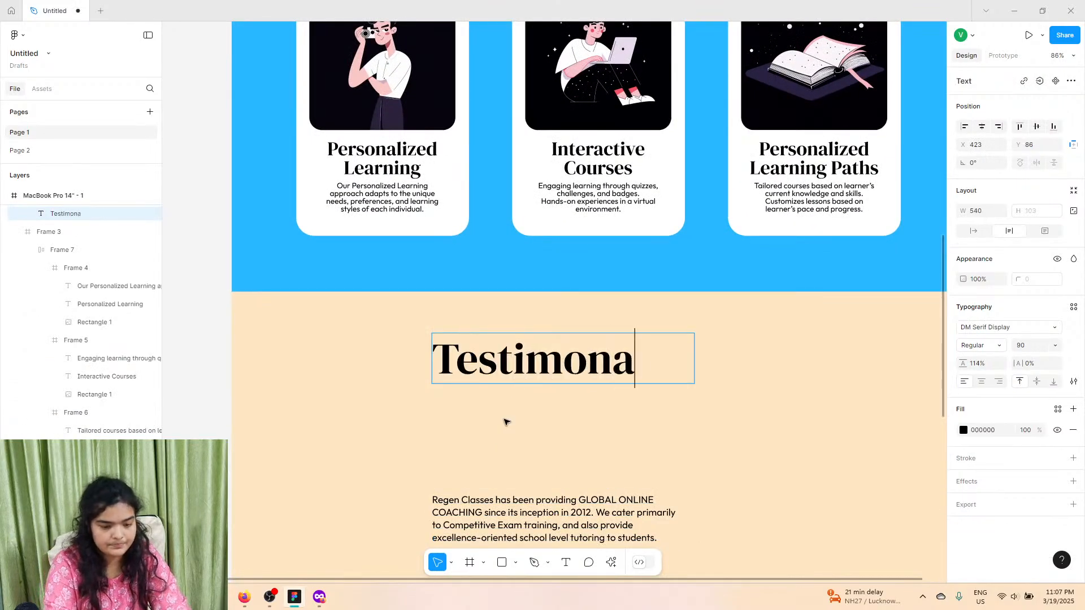
pyautogui.press('BackSpace')
pyautogui.press('BackSpace')
pyautogui.press('BackSpace')
pyautogui.press('BackSpace')
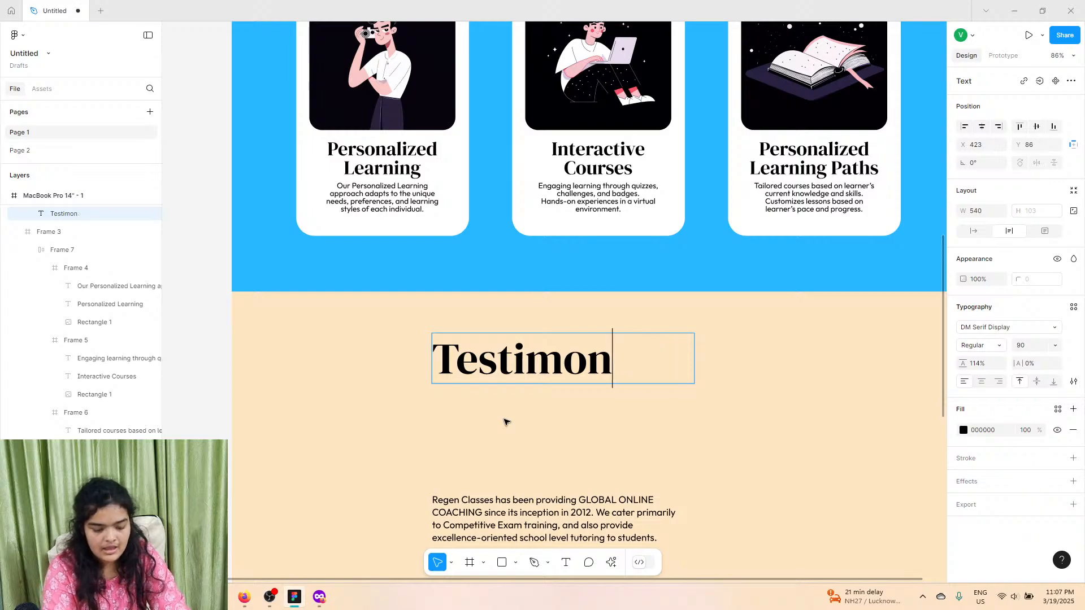
pyautogui.write('ials')
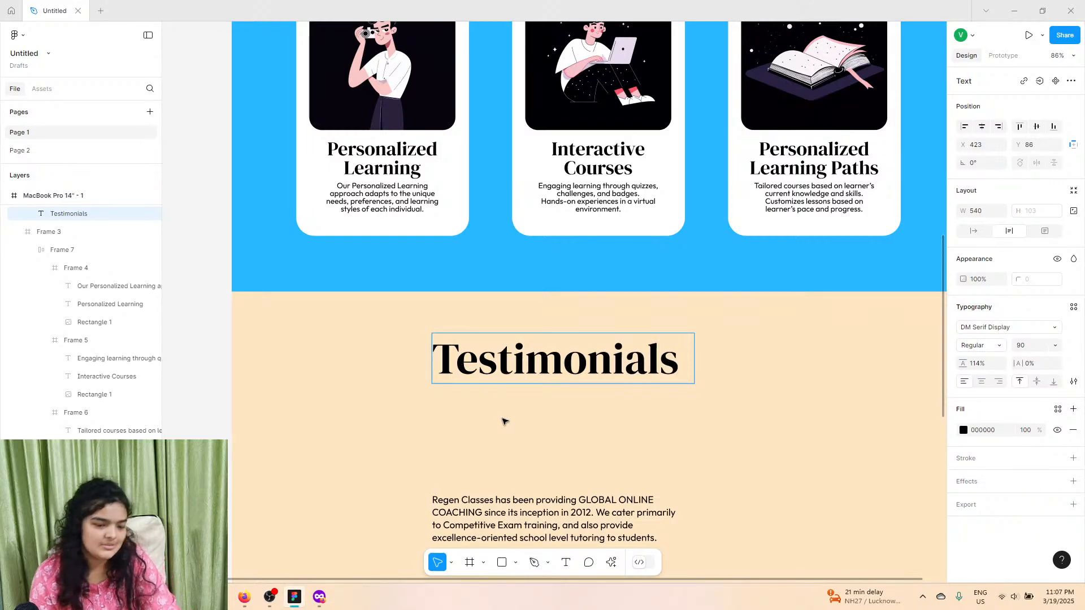
pyautogui.press('Escape')
pyautogui.click(544, 502)
pyautogui.click(639, 364)
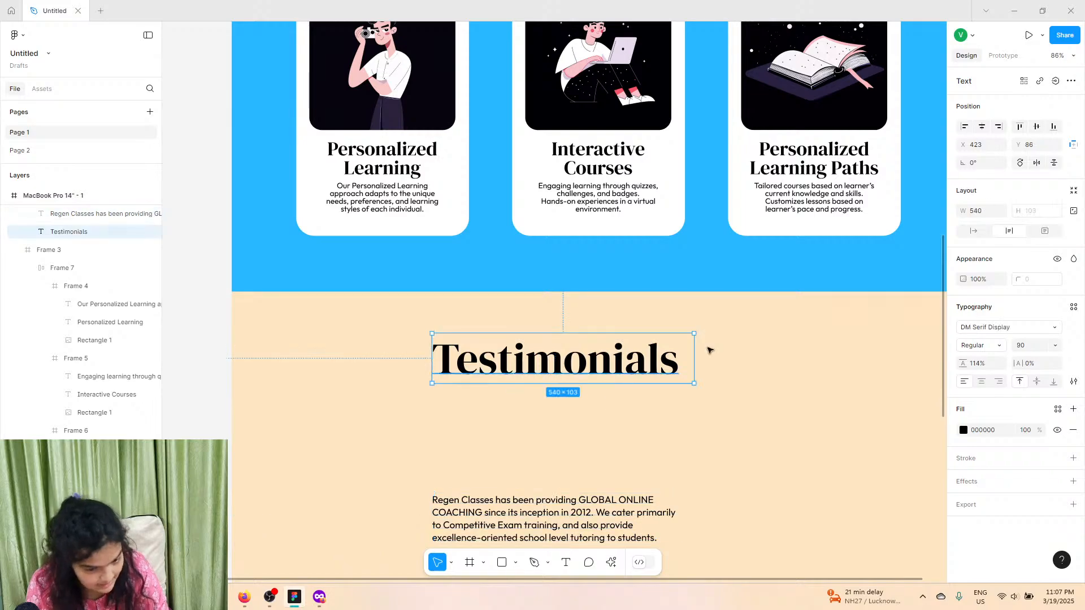
pyautogui.click(973, 232)
# Step: Replace the copied paragraph under the Testimonials heading with "What People Say About Us" and make its text box auto width
pyautogui.click(574, 488)
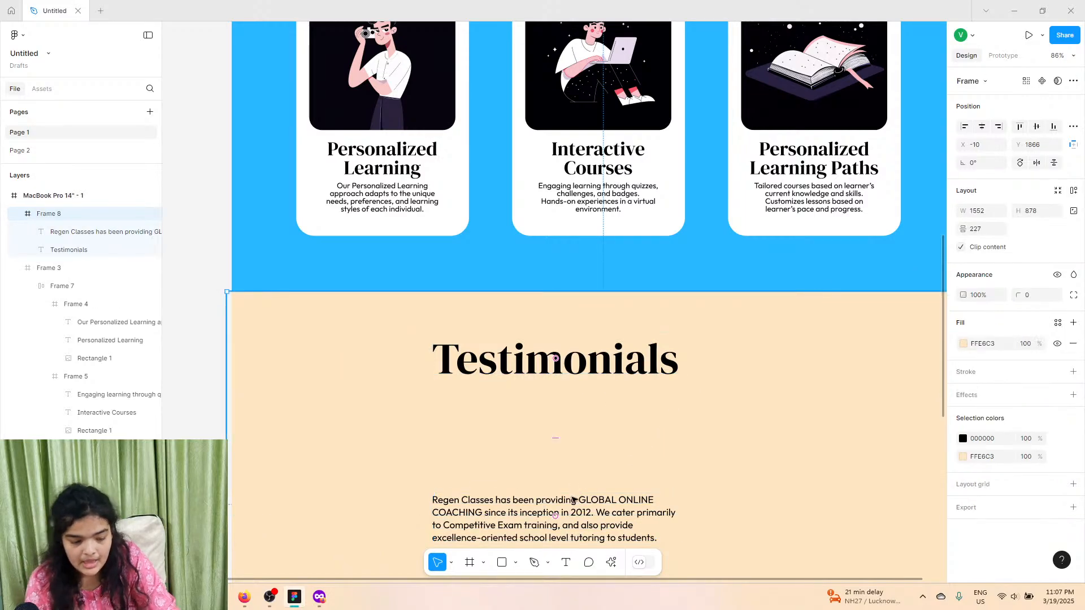
pyautogui.doubleClick(570, 514)
pyautogui.moveTo(571, 514); pyautogui.dragTo(575, 513)
pyautogui.doubleClick(577, 514)
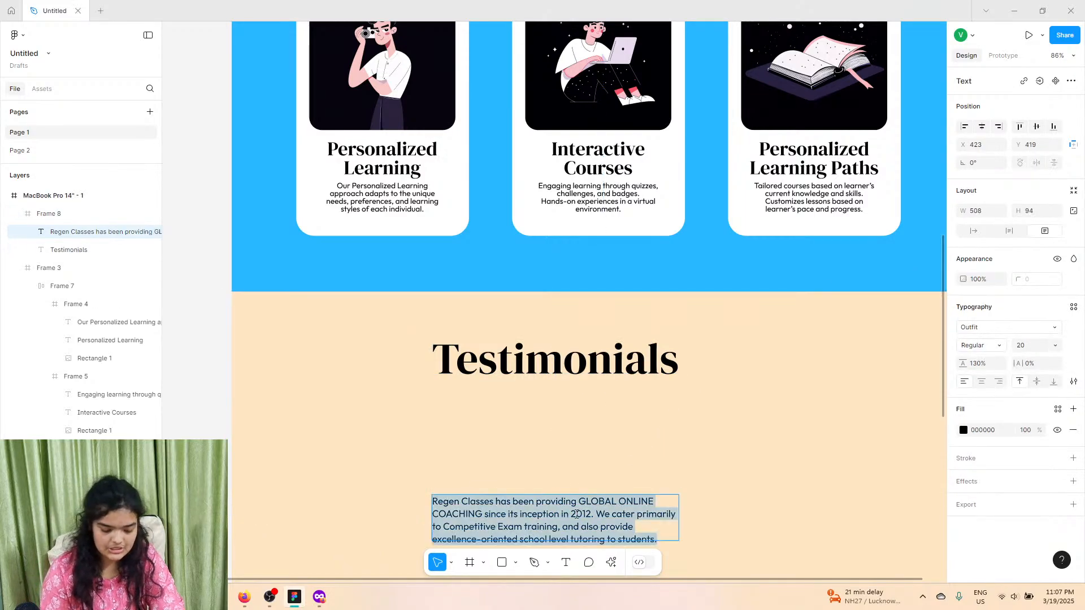
pyautogui.write('E')
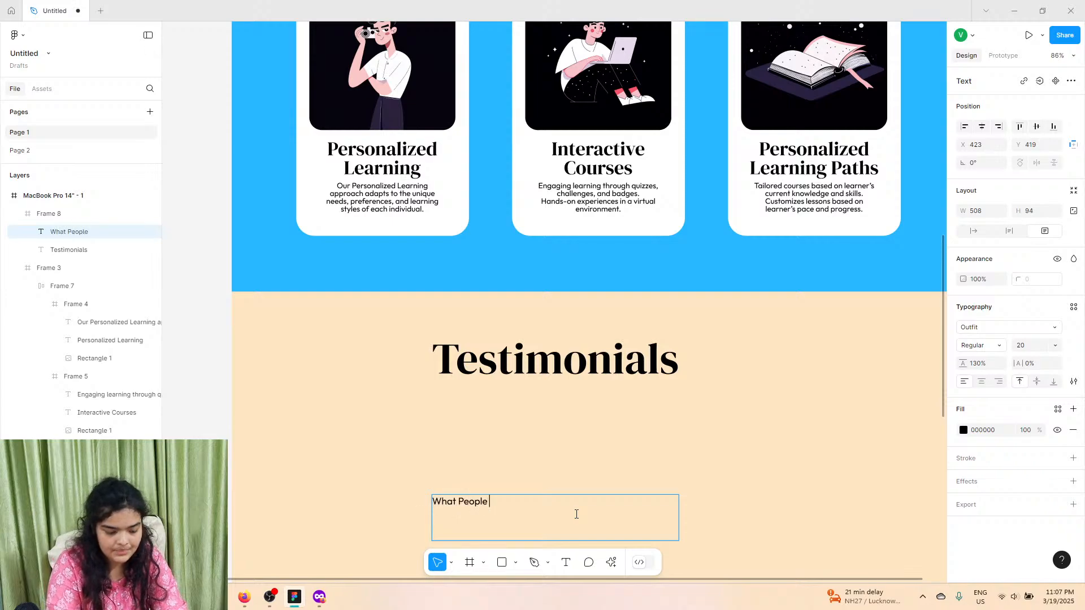
pyautogui.write('hat People Say About Us')
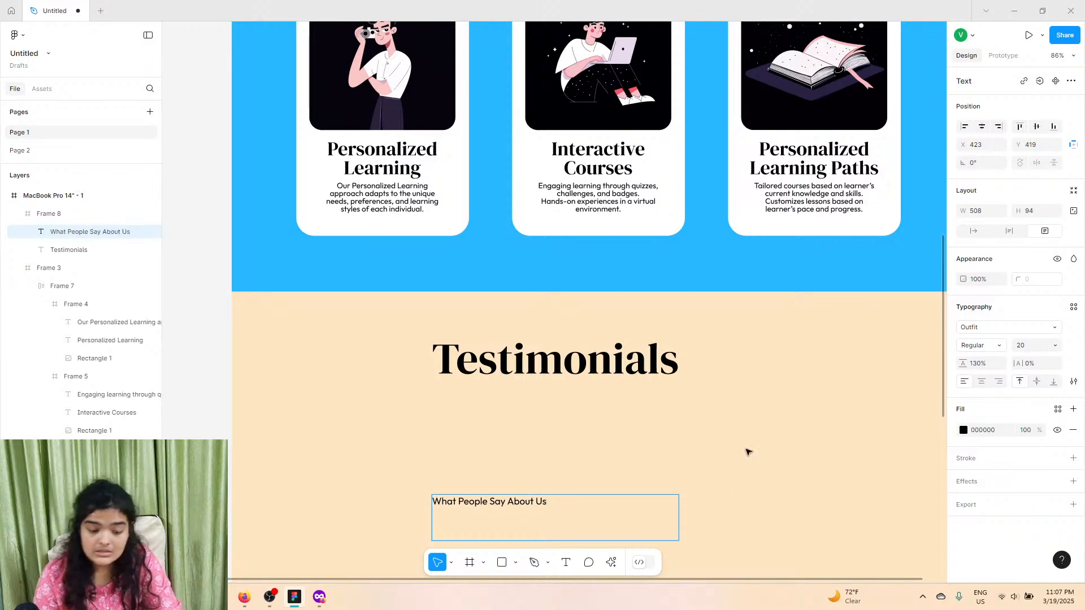
pyautogui.click(749, 452)
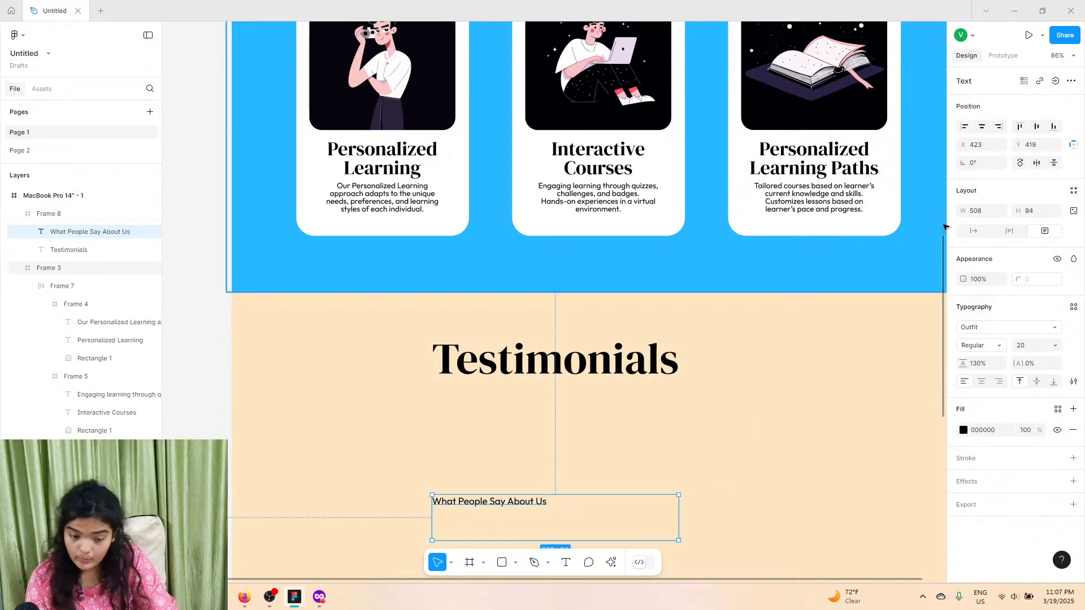
pyautogui.click(974, 230)
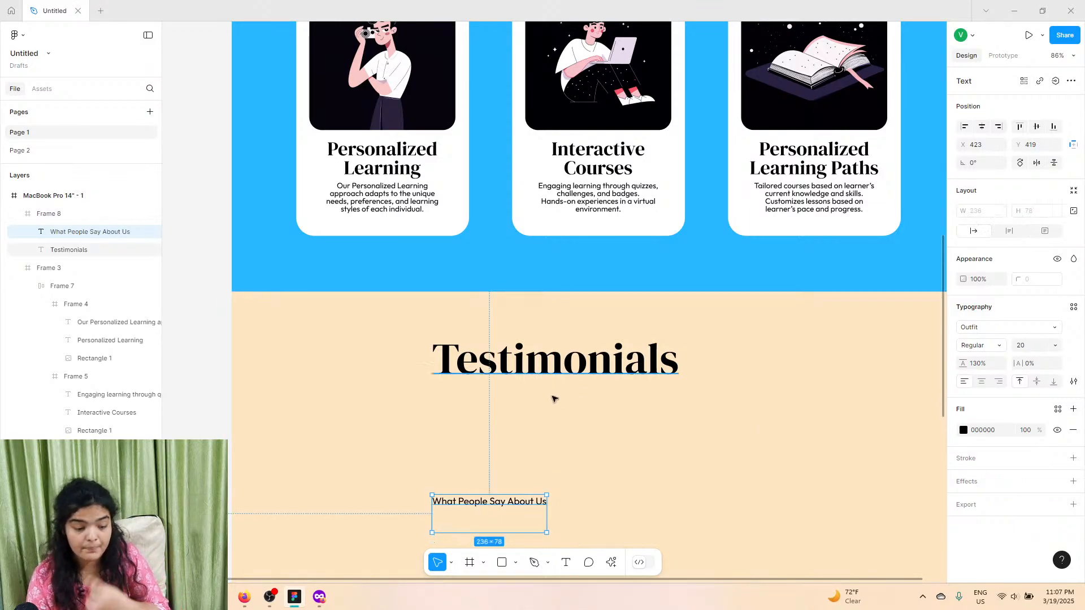
# Step: Delete the blank lines after "What People Say About Us" in the subtitle text
pyautogui.click(526, 522)
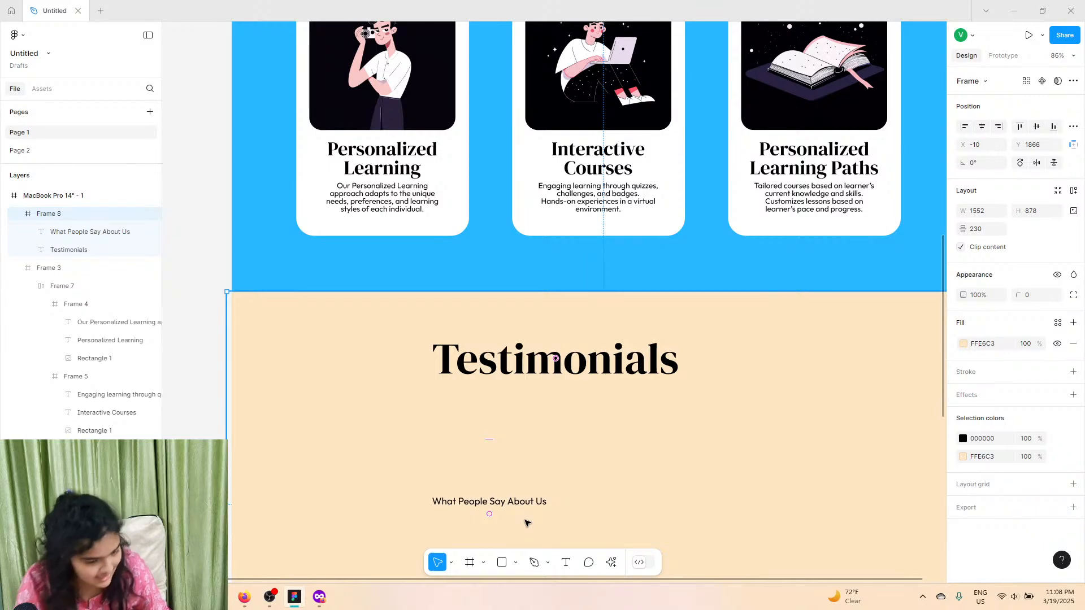
pyautogui.click(500, 504)
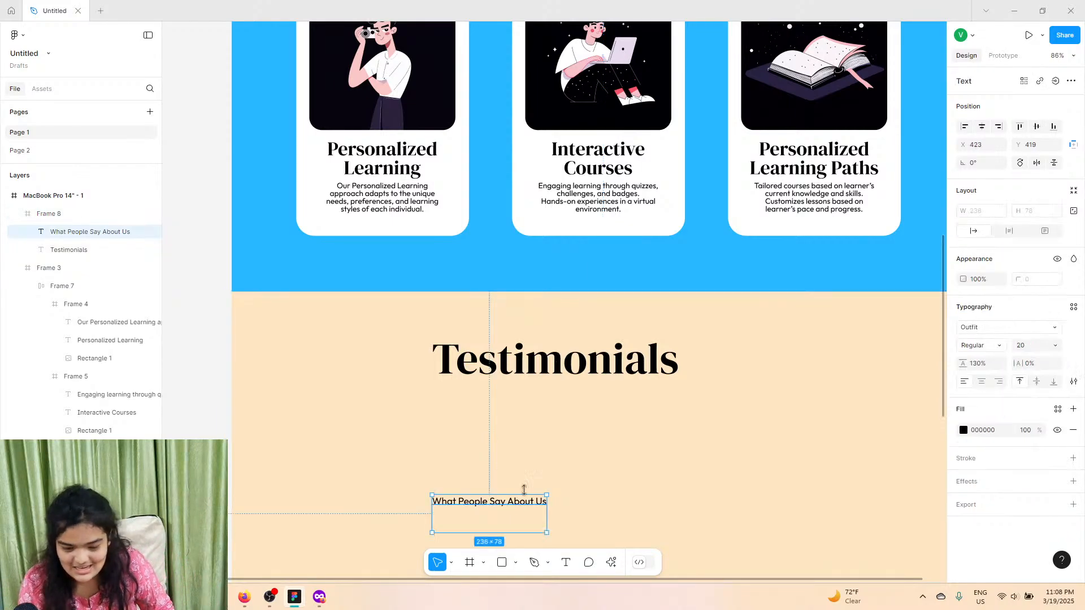
pyautogui.doubleClick(469, 514)
pyautogui.click(510, 517)
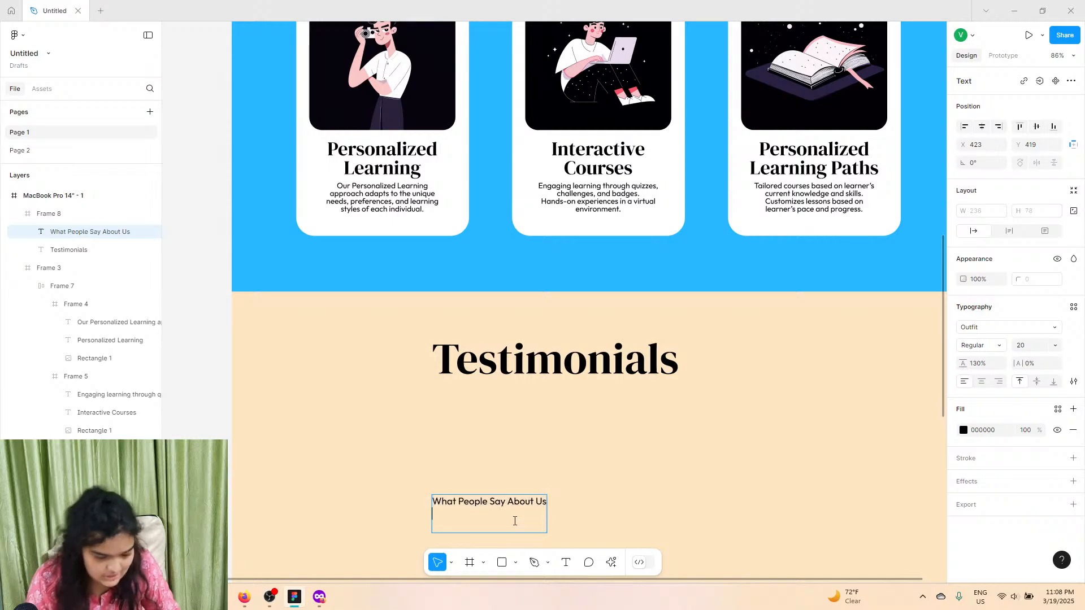
pyautogui.press('BackSpace')
pyautogui.press('BackSpace')
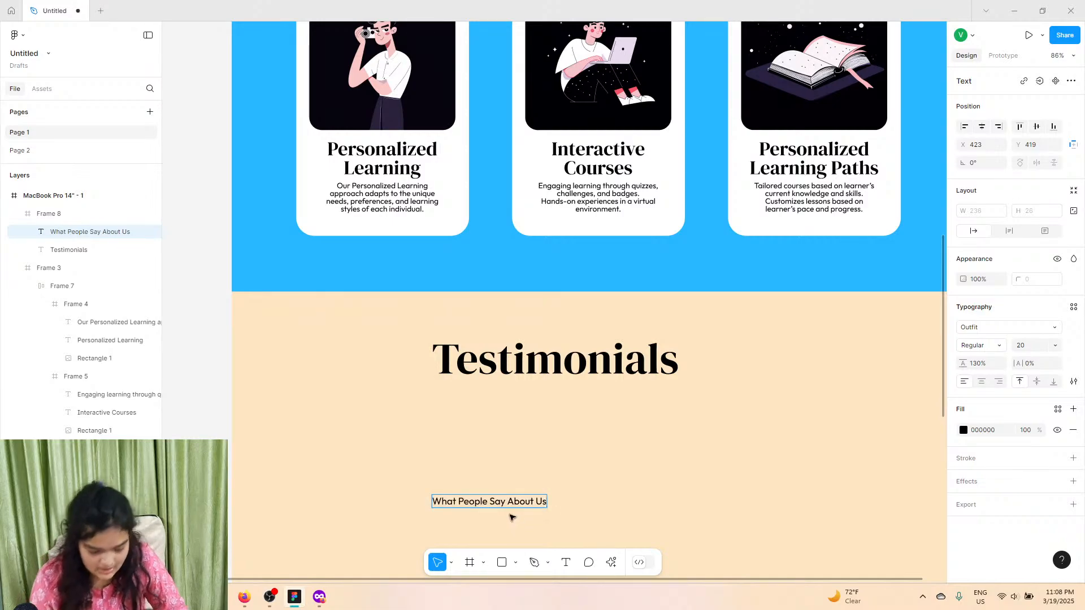
pyautogui.press('Escape')
# Step: Centre the Testimonials heading horizontally in the cream section and move the subtitle directly beneath it
pyautogui.press('Tab')
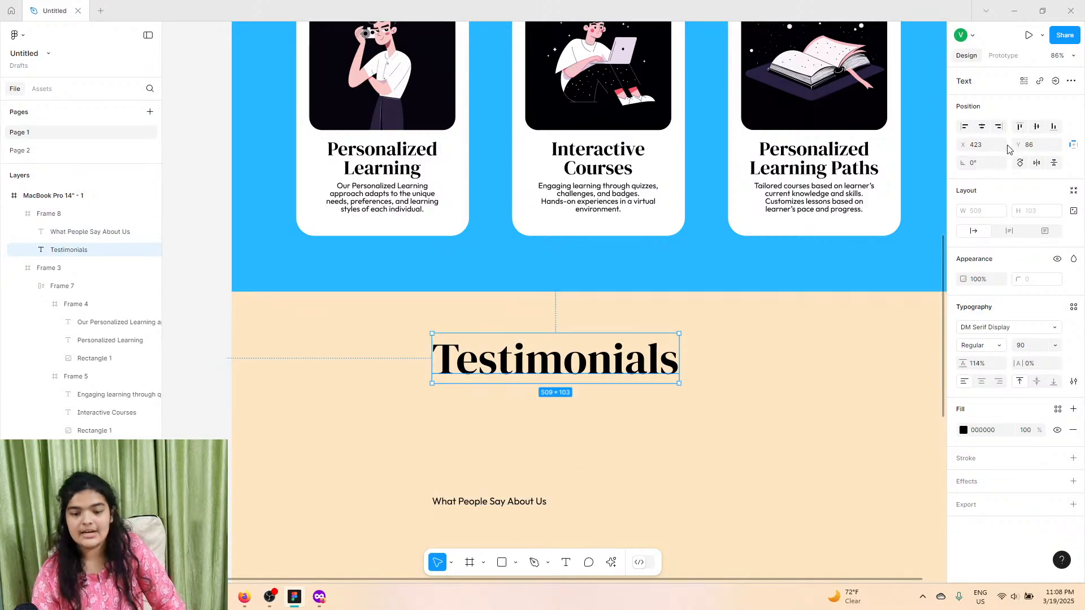
pyautogui.click(982, 128)
pyautogui.scroll(-2, 602, 424)
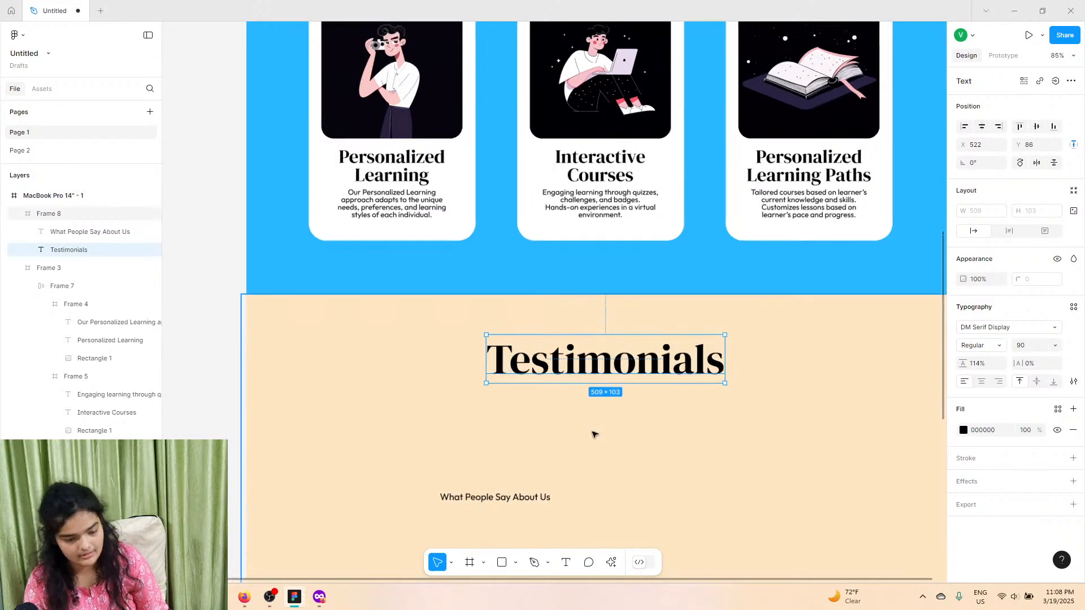
pyautogui.moveTo(509, 490); pyautogui.dragTo(620, 395)
# Step: Set the subtitle's font size to 28 and recentre it under the Testimonials heading
pyautogui.click(1057, 345)
pyautogui.click(1045, 359)
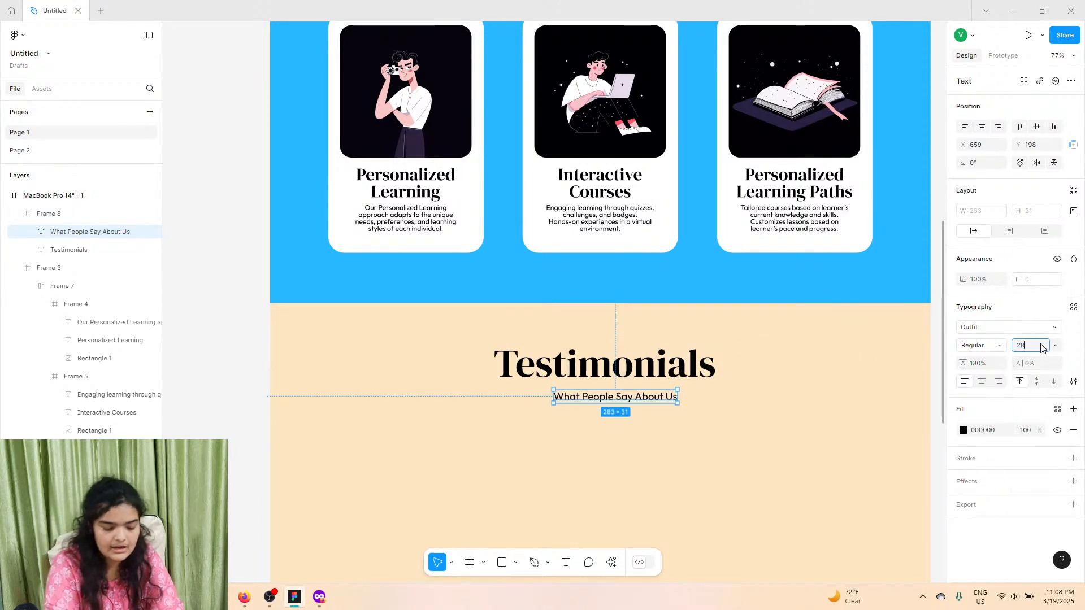
pyautogui.press('Return')
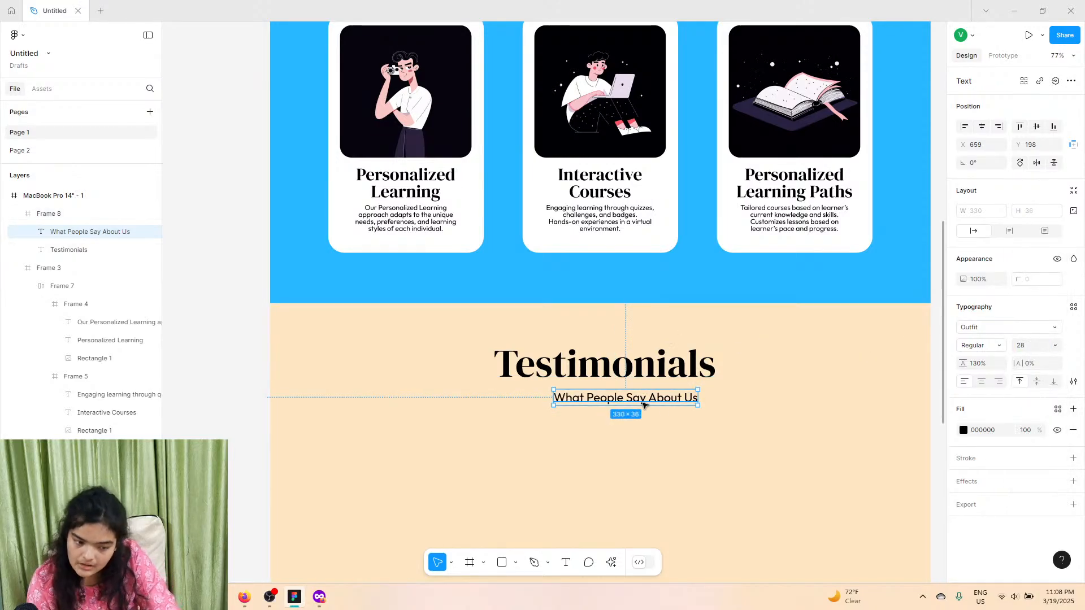
pyautogui.moveTo(644, 402); pyautogui.dragTo(621, 399)
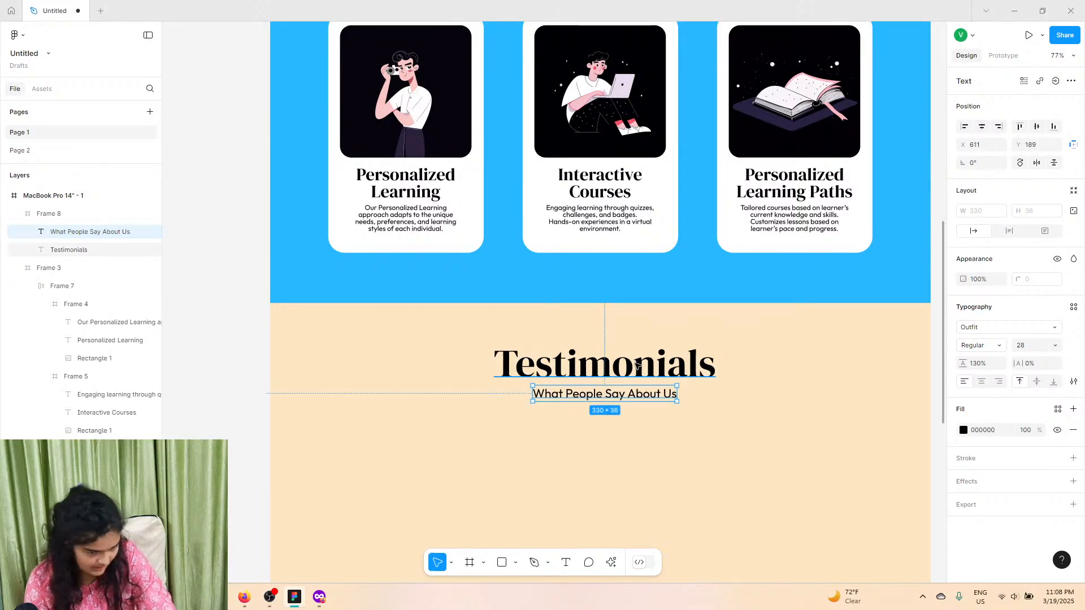
# Step: Draw a frame about 614 × 325 in the left half of the cream section, below the subtitle
pyautogui.click(655, 368)
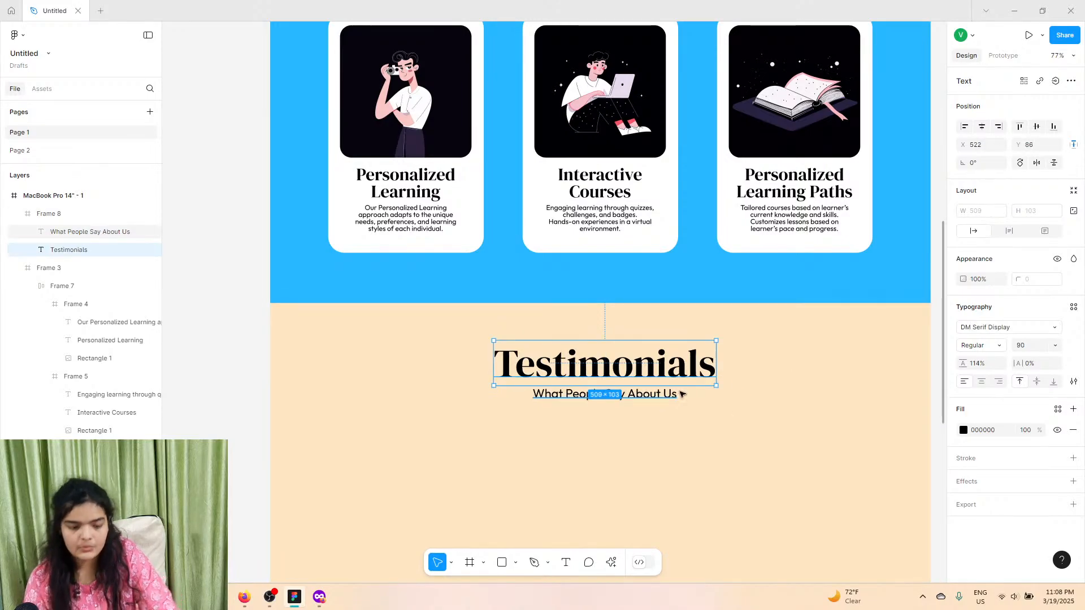
pyautogui.scroll(-3, 689, 410)
pyautogui.scroll(1, 693, 423)
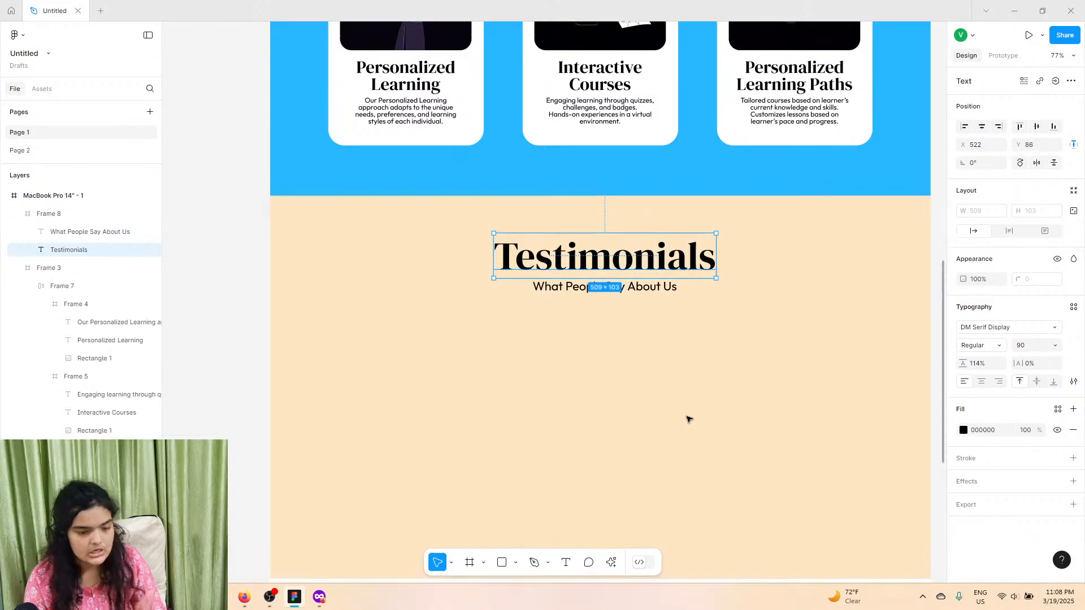
pyautogui.scroll(-1, 565, 534)
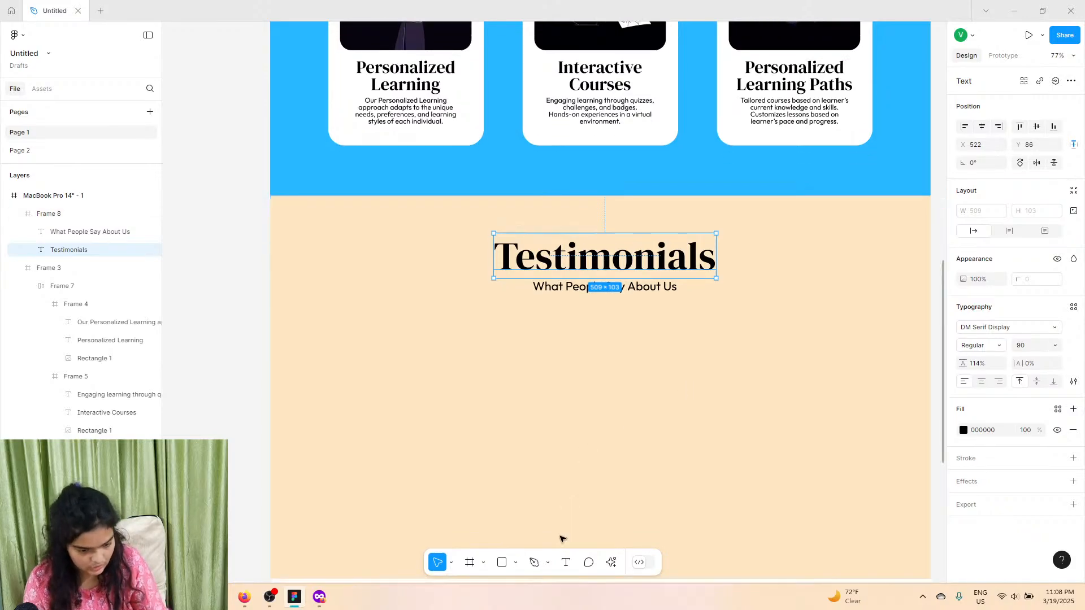
pyautogui.click(470, 562)
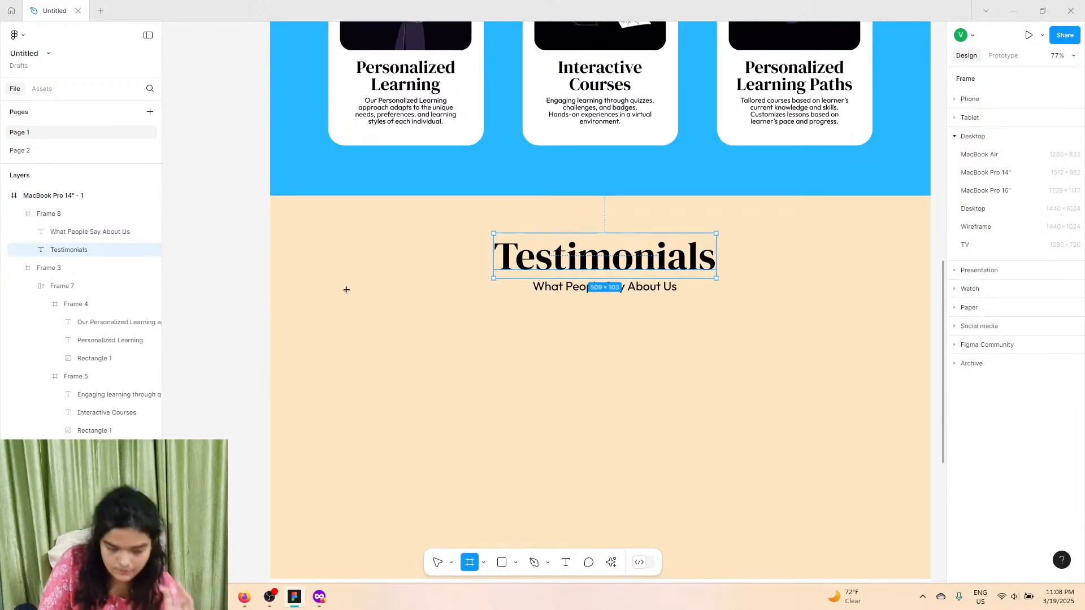
pyautogui.moveTo(328, 318)
pyautogui.mouseDown()
pyautogui.moveTo(622, 484)
pyautogui.moveTo(616, 460)
pyautogui.moveTo(595, 458)
pyautogui.mouseUp()
pyautogui.moveTo(509, 405); pyautogui.dragTo(493, 418)
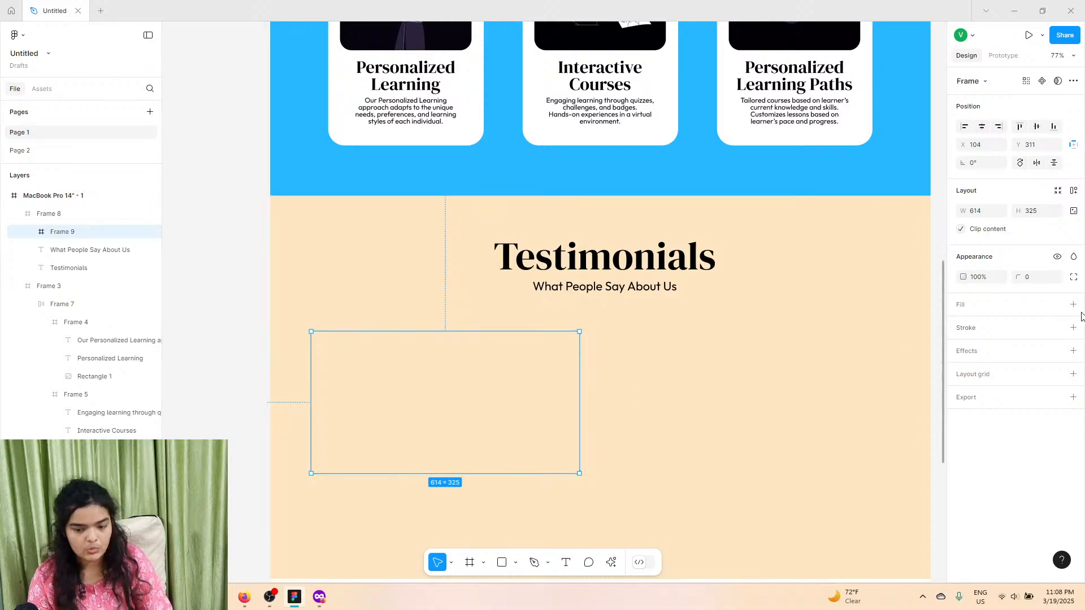
# Step: Give the new testimonial frame a white FFFFFF fill and rounded corners
pyautogui.click(1073, 304)
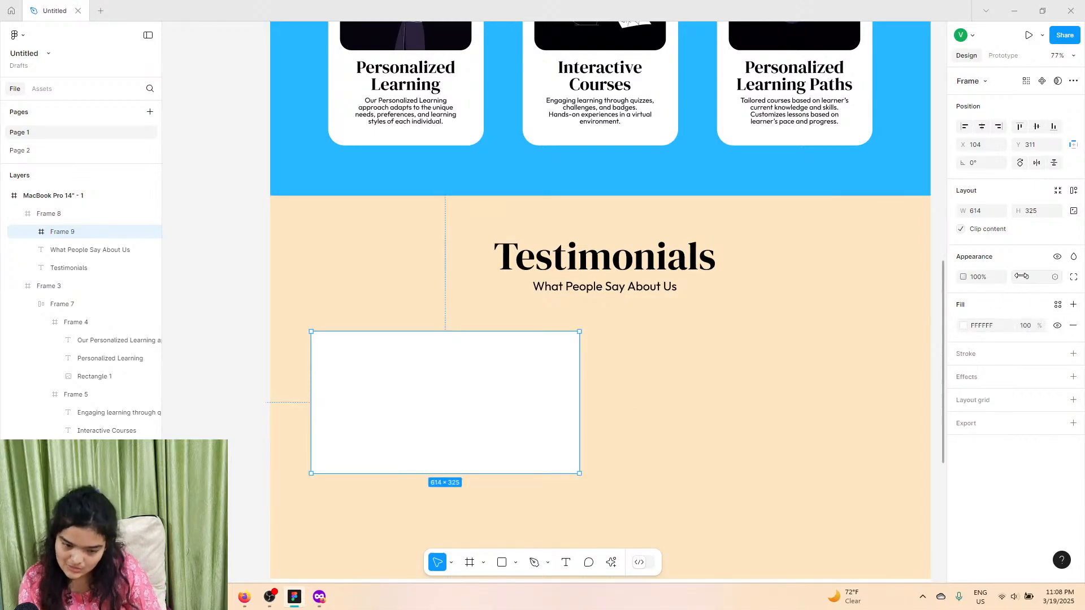
pyautogui.moveTo(1021, 277); pyautogui.dragTo(389, 376)
pyautogui.moveTo(637, 466); pyautogui.dragTo(650, 469)
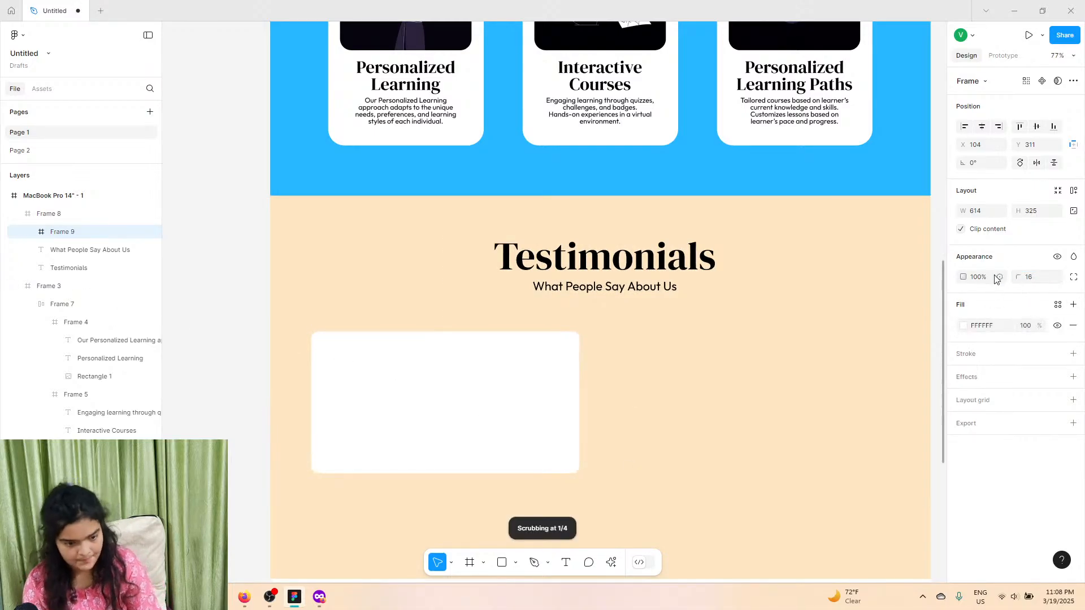
pyautogui.moveTo(1019, 277); pyautogui.dragTo(150, 303)
# Step: Duplicate the image, title and description of the first "What We Offer" card and place the copies over the white testimonial card
pyautogui.scroll(1, 346, 80)
pyautogui.doubleClick(397, 88)
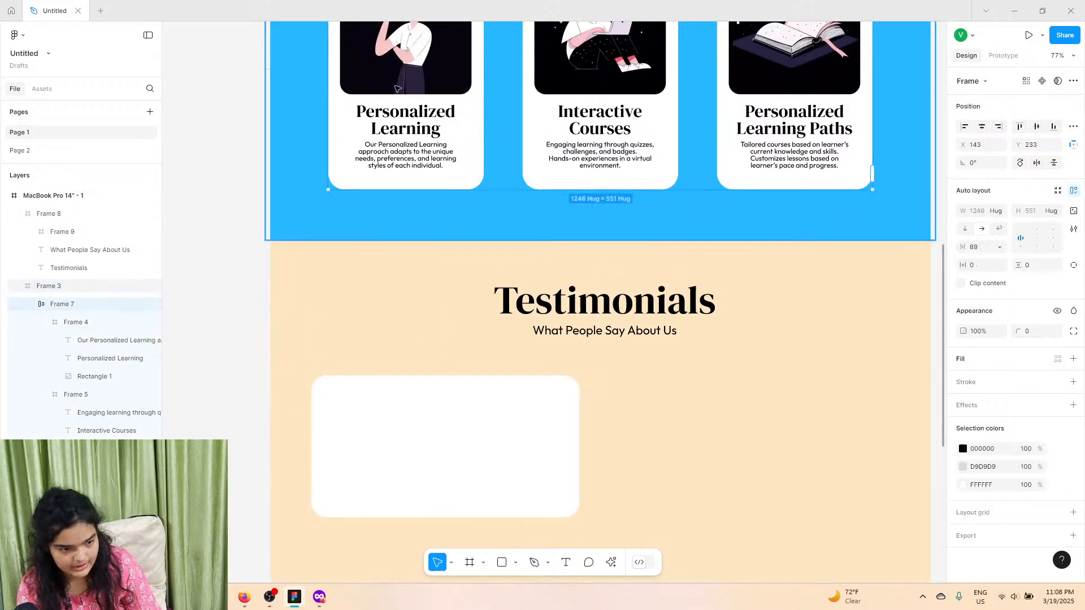
pyautogui.click(398, 87)
pyautogui.keyDown('shift'); pyautogui.click(401, 111); pyautogui.keyUp('shift')
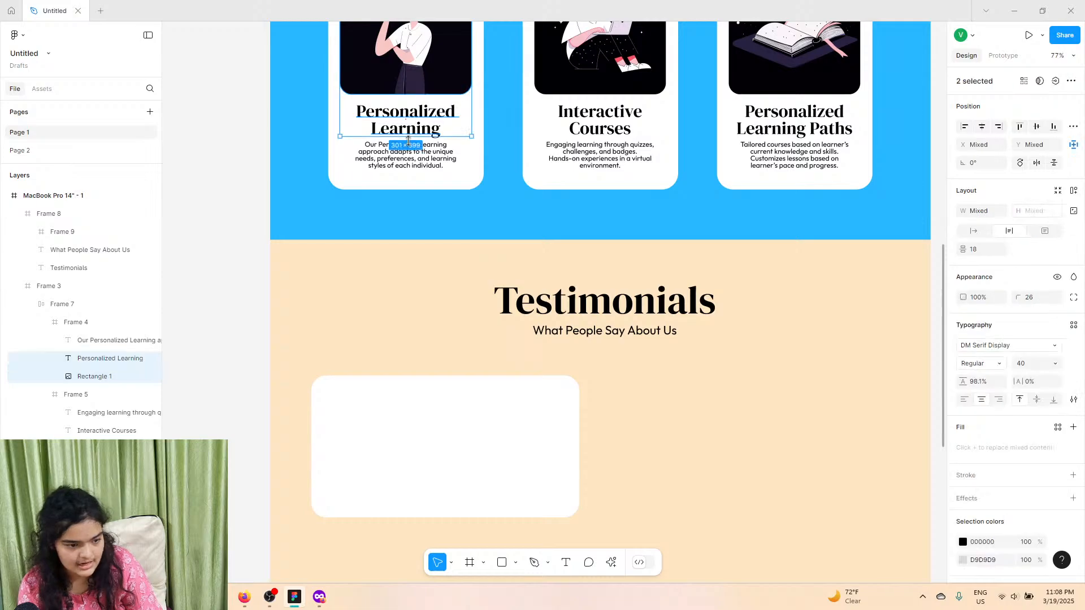
pyautogui.keyDown('shift'); pyautogui.click(411, 145); pyautogui.keyUp('shift')
pyautogui.hotkey('ctrl', 'd')
pyautogui.moveTo(421, 93); pyautogui.dragTo(402, 514)
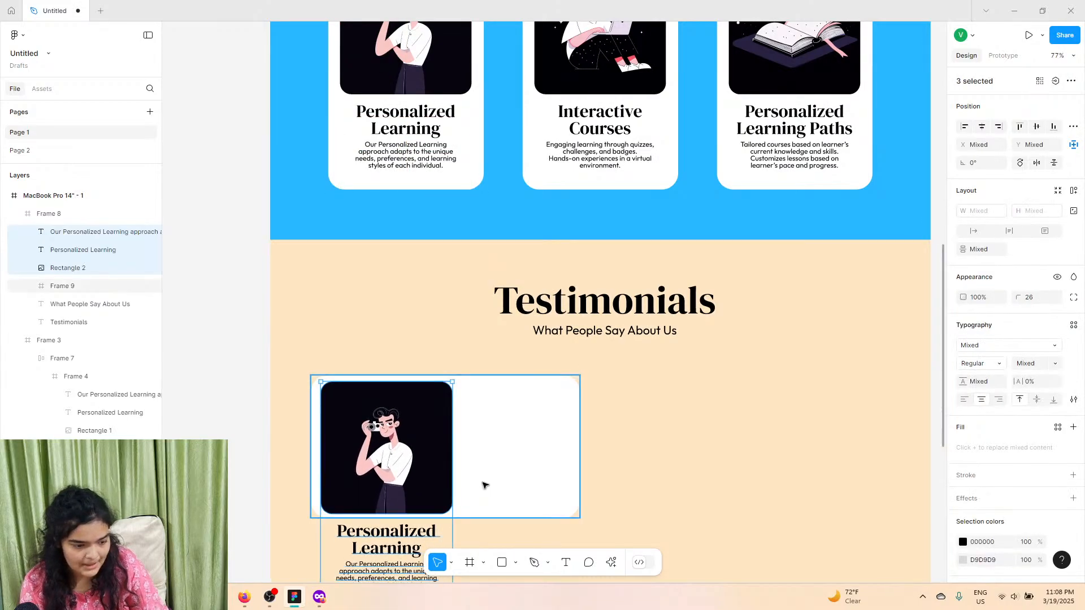
# Step: Arrange the copies inside the white card, with a slightly smaller image on its left and the title above the description beside it
pyautogui.scroll(-3, 482, 484)
pyautogui.click(403, 380)
pyautogui.moveTo(403, 380); pyautogui.dragTo(535, 262)
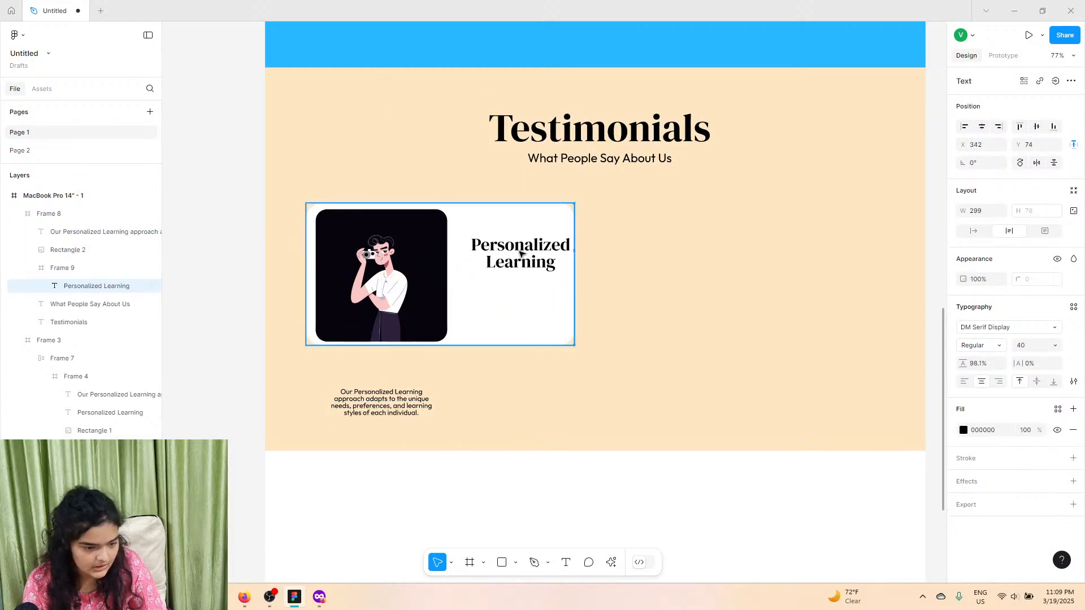
pyautogui.click(411, 253)
pyautogui.moveTo(411, 253); pyautogui.dragTo(407, 252)
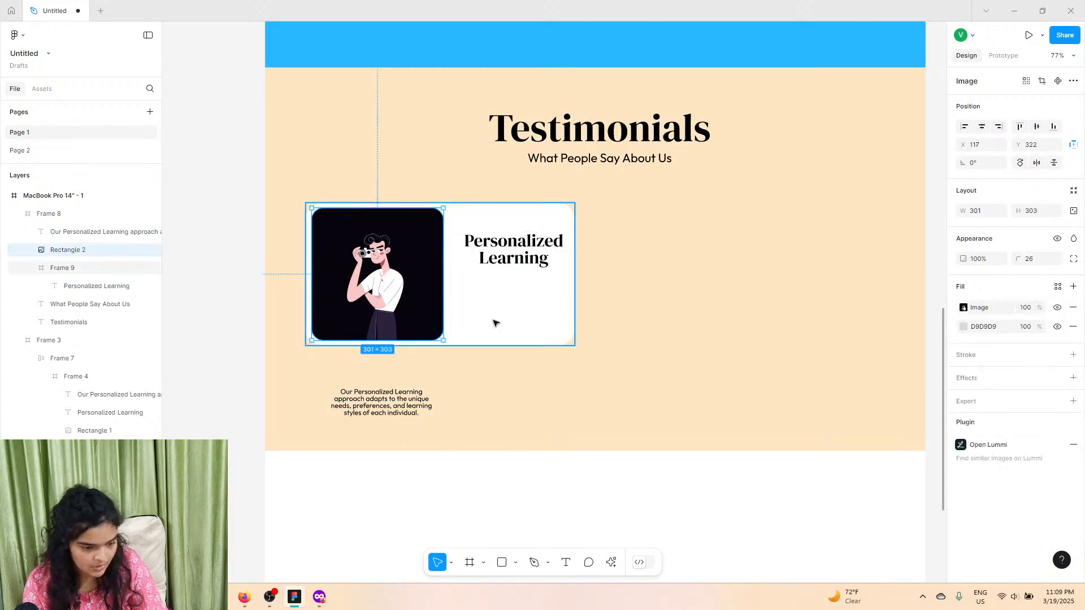
pyautogui.click(446, 313)
pyautogui.click(436, 249)
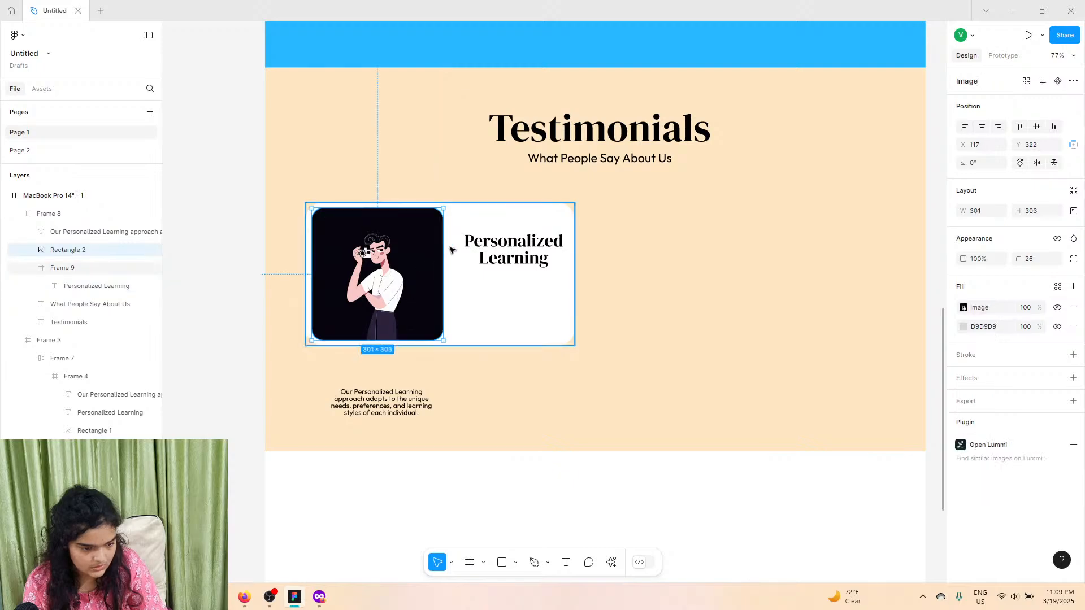
pyautogui.moveTo(442, 248); pyautogui.dragTo(403, 263)
pyautogui.moveTo(427, 401); pyautogui.dragTo(516, 256)
# Step: Switch to ChatGPT and ask it for "testimonial names and descriptions"
pyautogui.doubleClick(515, 256)
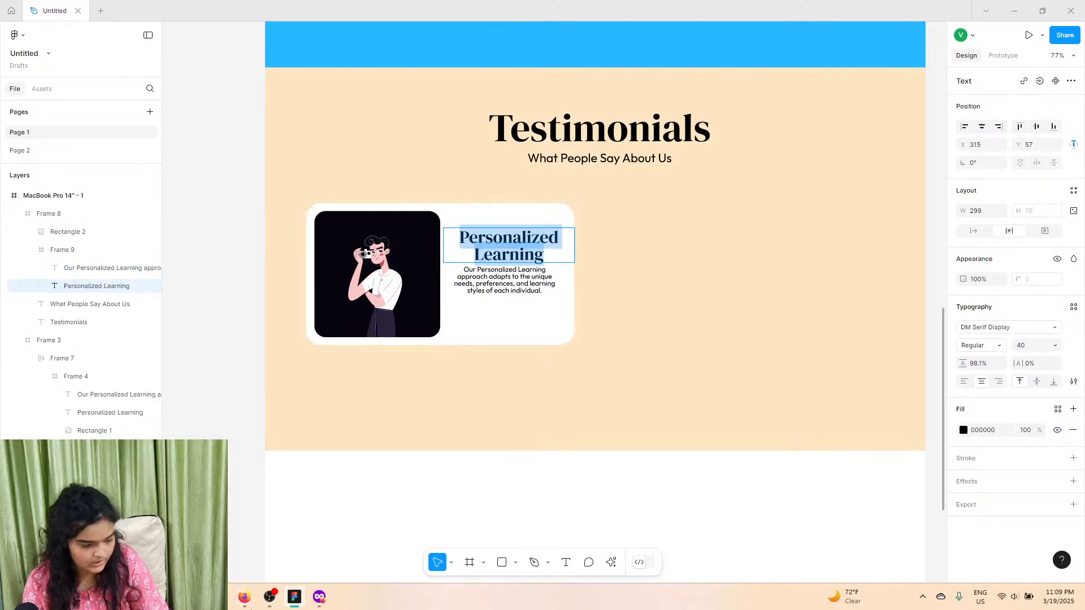
pyautogui.moveTo(244, 608)
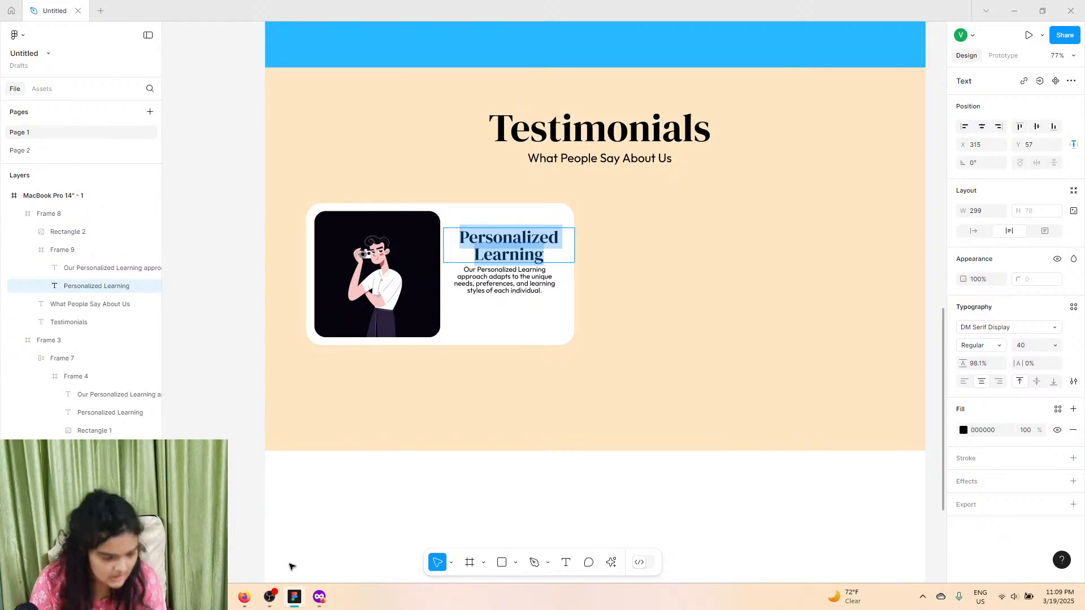
pyautogui.click(330, 591)
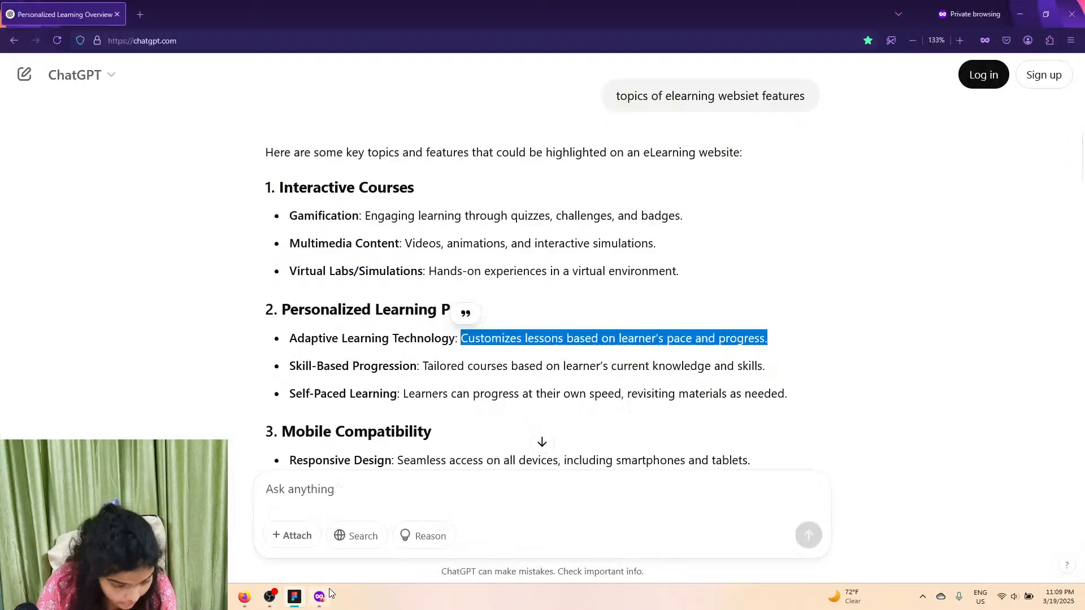
pyautogui.click(383, 478)
pyautogui.write('yt')
pyautogui.press('BackSpace')
pyautogui.press('BackSpace')
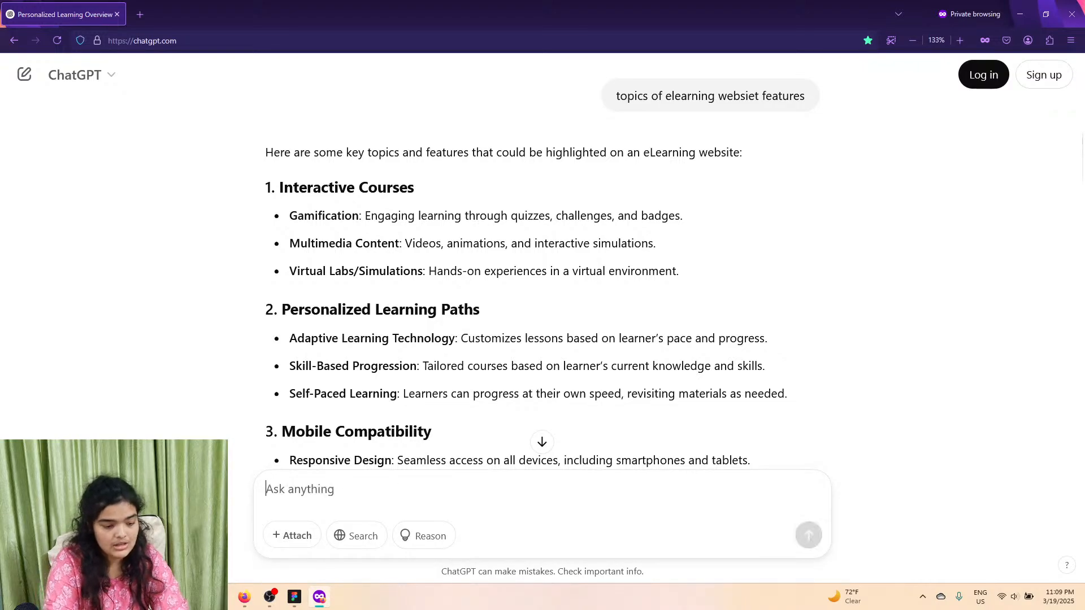
pyautogui.write('testimonial names and')
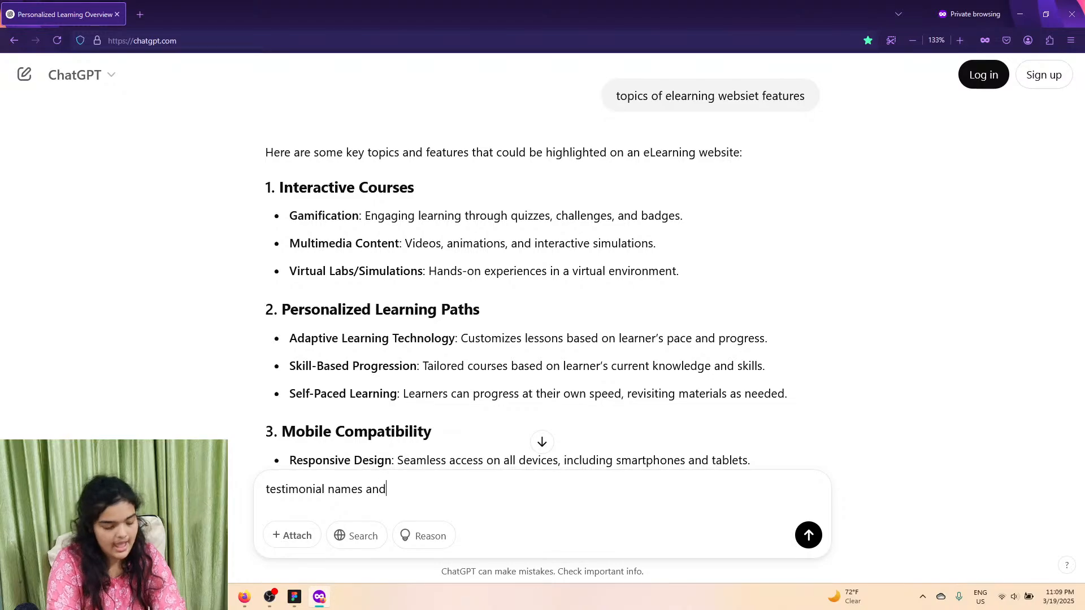
pyautogui.press('Return')
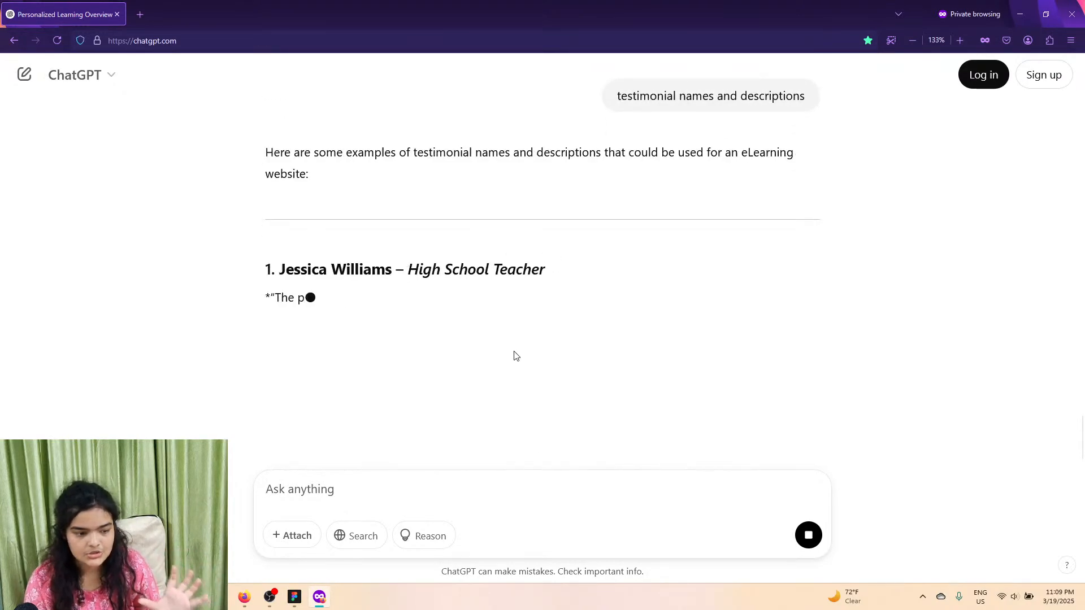
# Step: Replace the testimonial card's title in Figma with the first testimonial's name from ChatGPT, narrow it to 187 wide and place it slightly higher
pyautogui.moveTo(394, 270); pyautogui.dragTo(279, 271)
pyautogui.hotkey('ctrl', 'c')
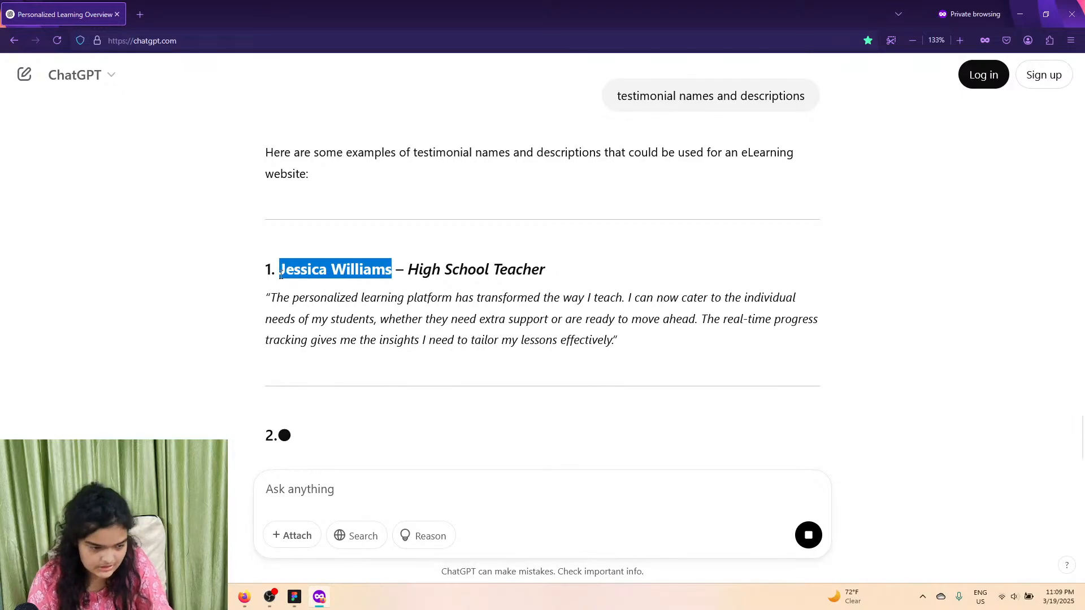
pyautogui.click(294, 597)
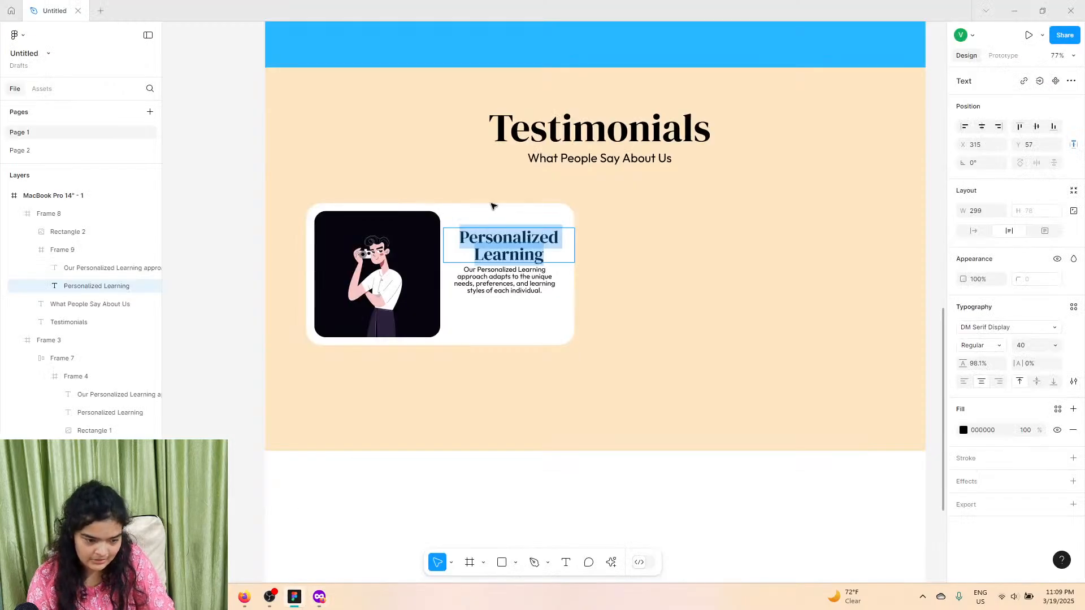
pyautogui.hotkey('ctrl', 'v')
pyautogui.scroll(5, 512, 238)
pyautogui.press('Escape')
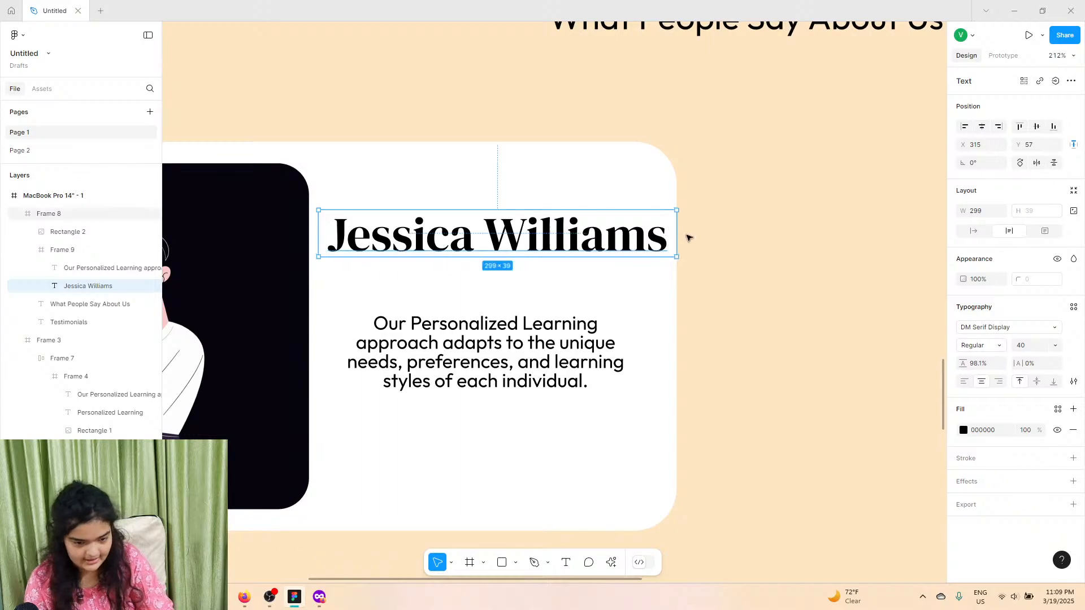
pyautogui.moveTo(678, 230); pyautogui.dragTo(543, 230)
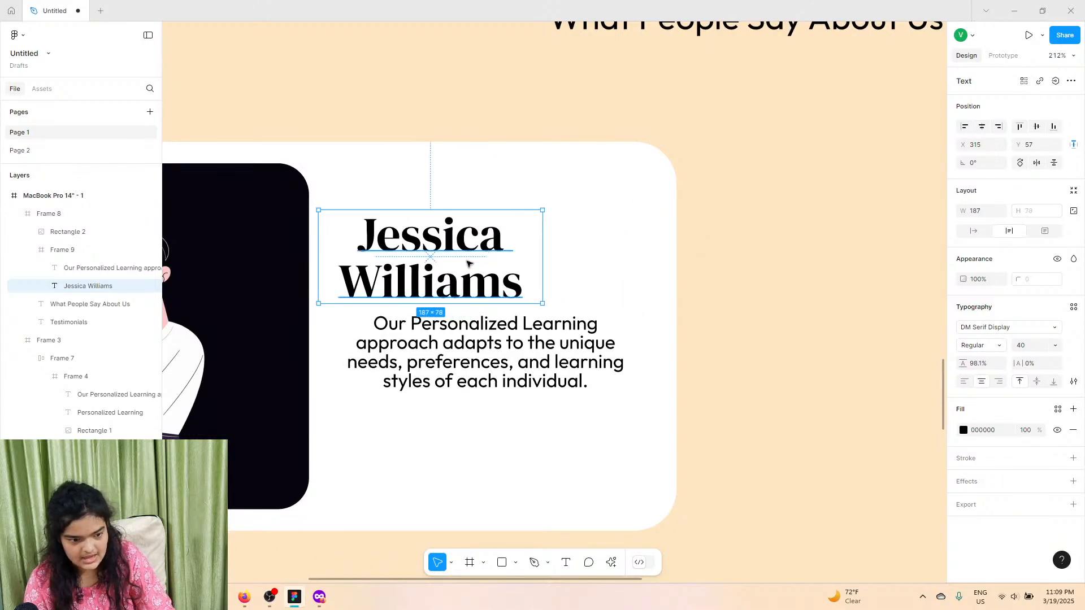
pyautogui.moveTo(470, 260); pyautogui.dragTo(526, 245)
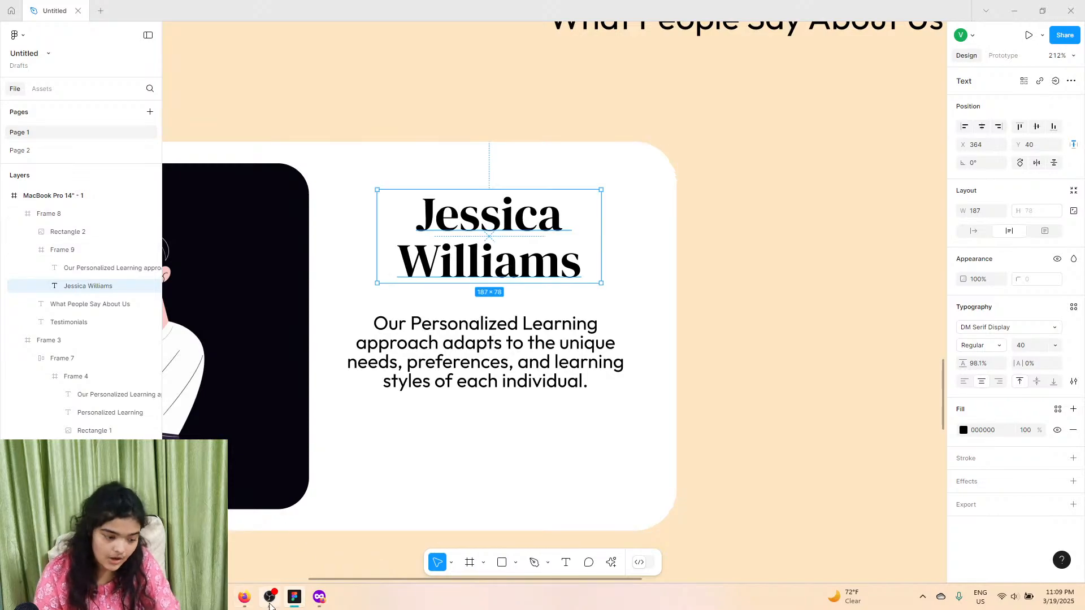
# Step: Copy the first testimonial's job title, "High School Teacher", from ChatGPT and replace the card's description in Figma with it, matching the existing style
pyautogui.click(324, 599)
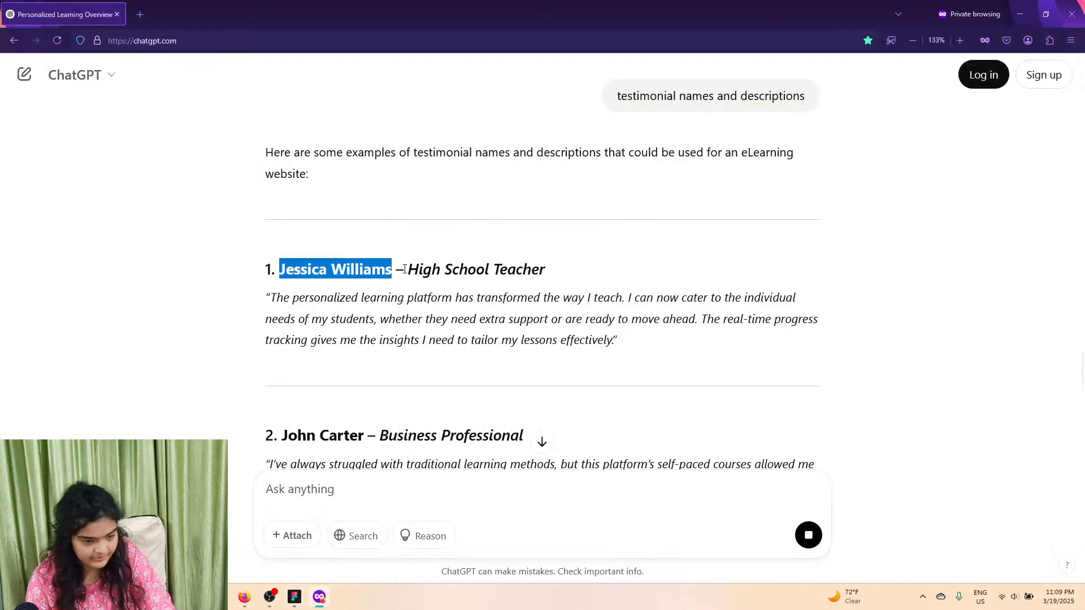
pyautogui.moveTo(407, 269); pyautogui.dragTo(536, 278)
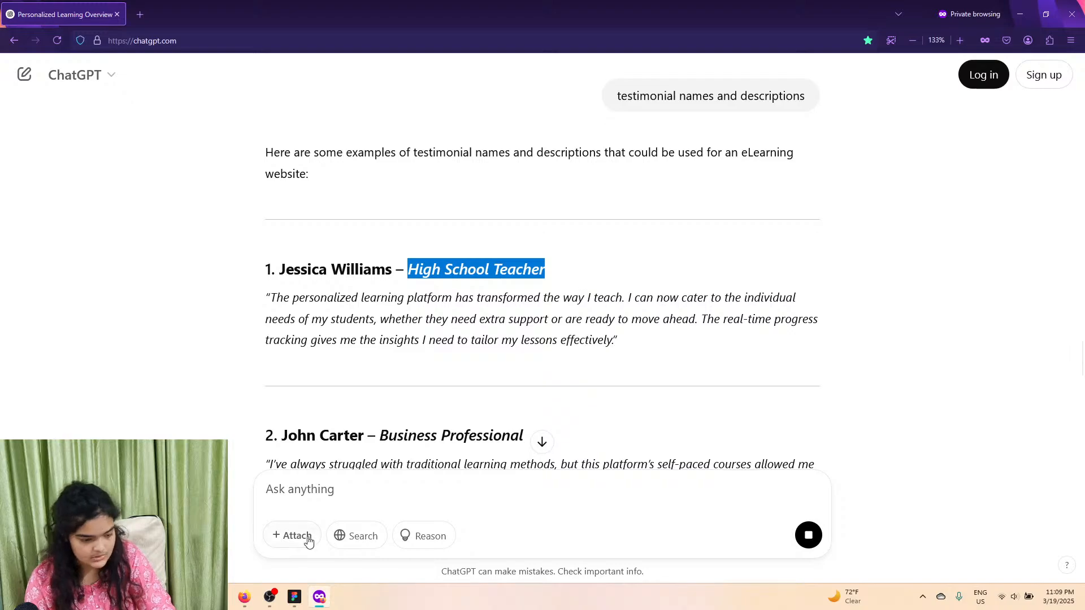
pyautogui.click(294, 597)
pyautogui.doubleClick(481, 362)
pyautogui.rightClick(479, 357)
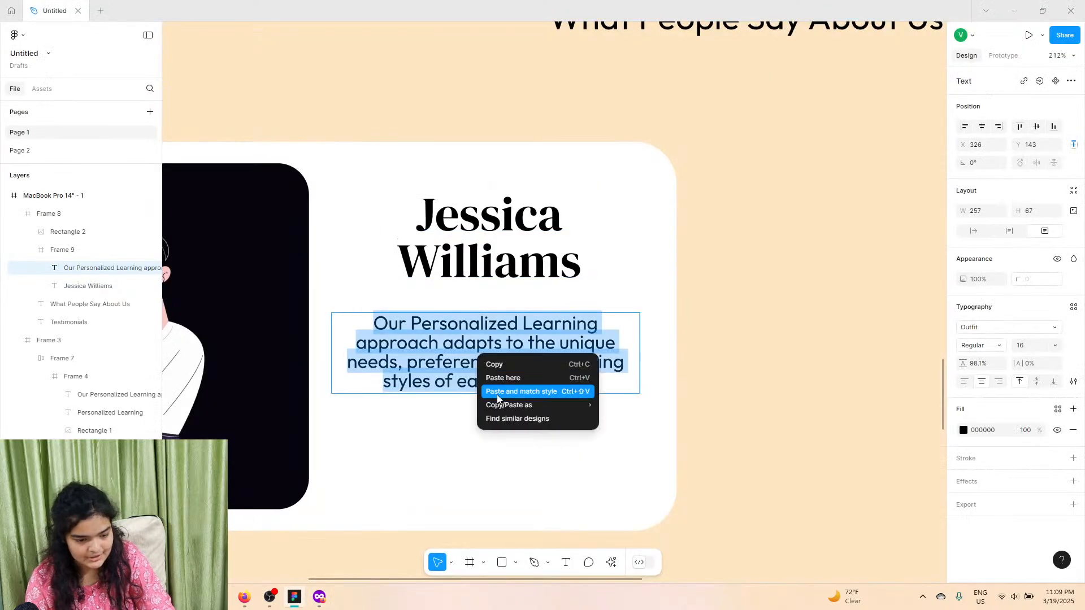
pyautogui.click(497, 395)
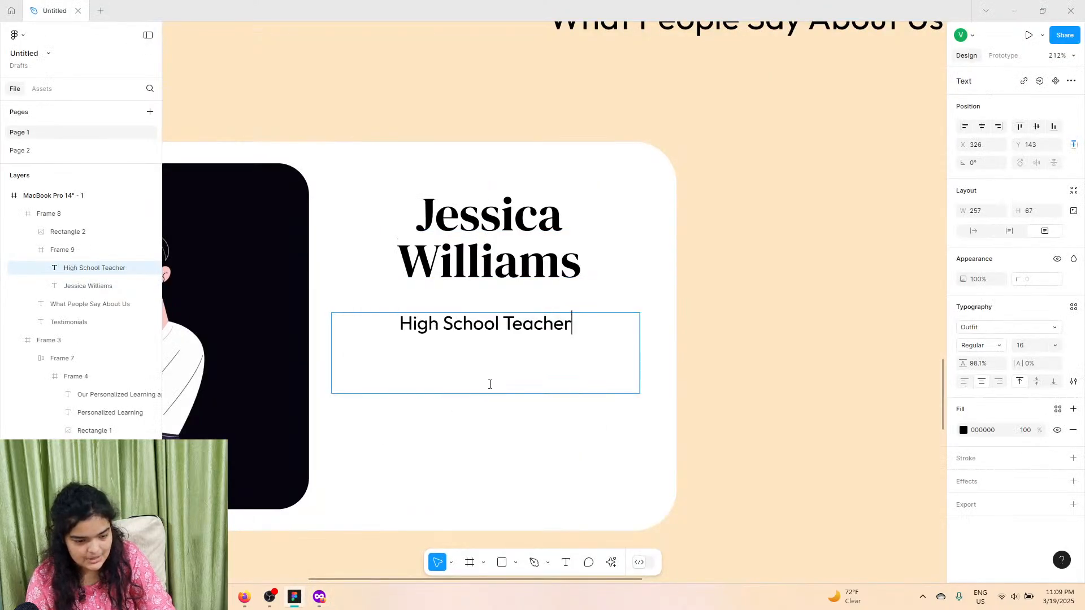
# Step: Set the "High School Teacher" text box to auto width and move it directly beneath the name, centred under it
pyautogui.click(972, 232)
pyautogui.click(485, 338)
pyautogui.click(498, 336)
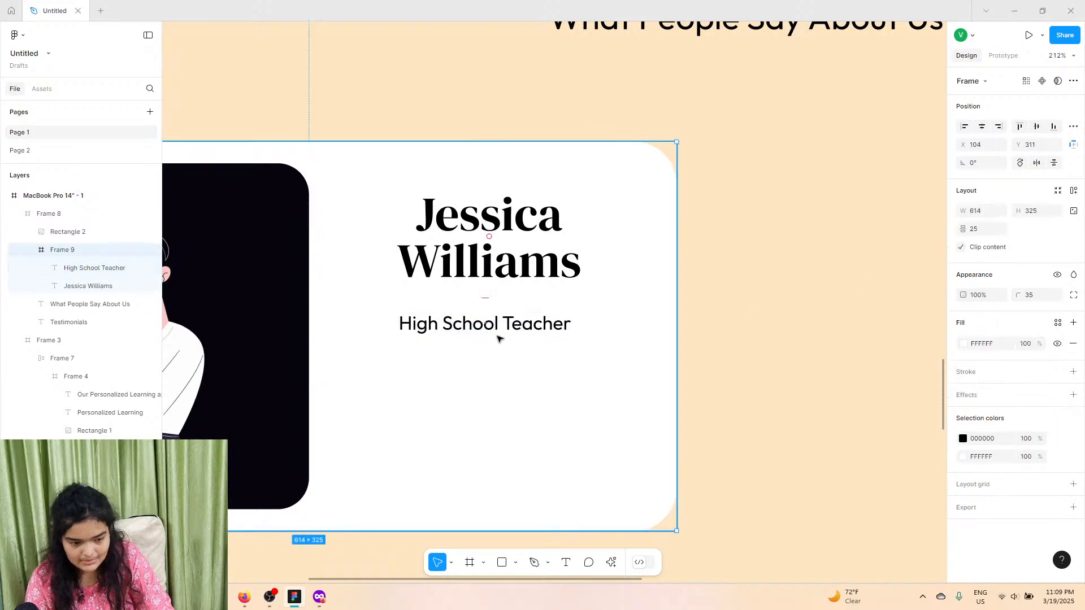
pyautogui.doubleClick(494, 330)
pyautogui.moveTo(495, 330); pyautogui.dragTo(500, 300)
pyautogui.click(495, 259)
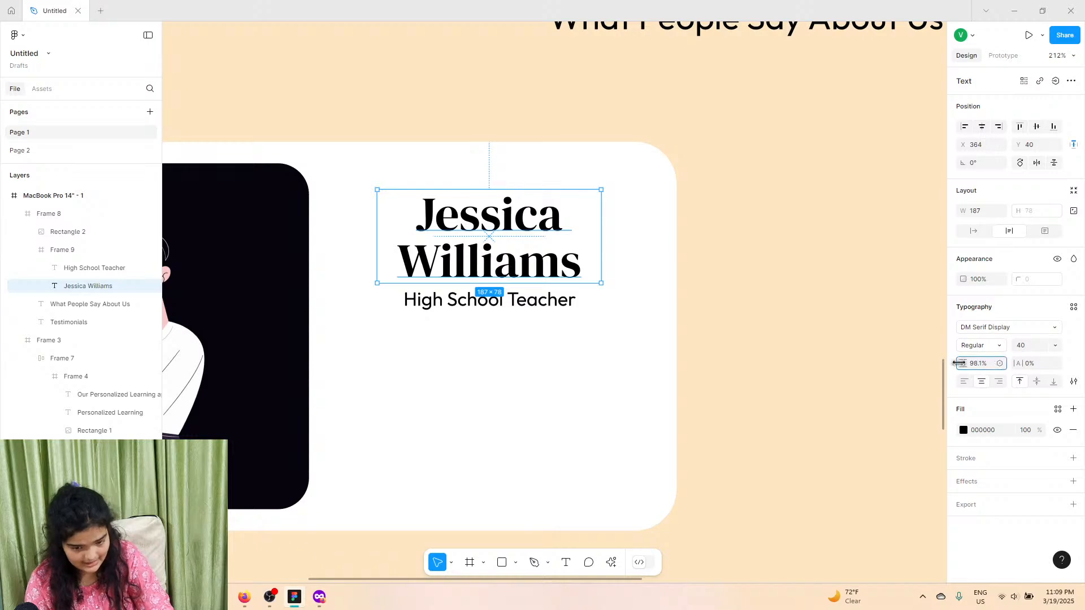
pyautogui.click(527, 305)
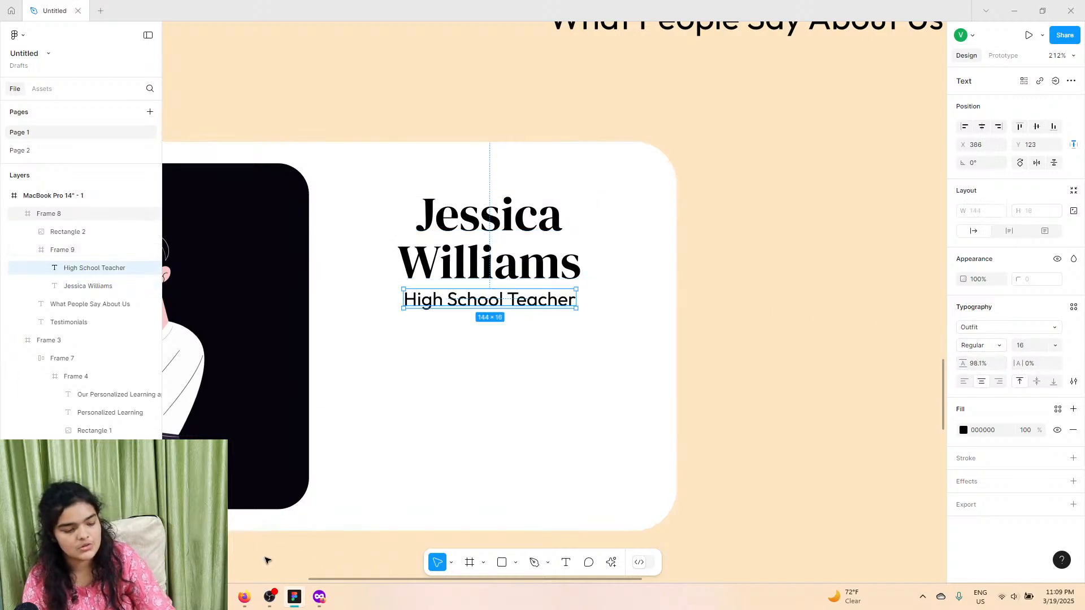
# Step: Switch to ChatGPT and copy the first testimonial's opening sentence, "The personalized learning platform has transformed the way I teach."
pyautogui.click(244, 598)
pyautogui.click(319, 597)
pyautogui.doubleClick(287, 320)
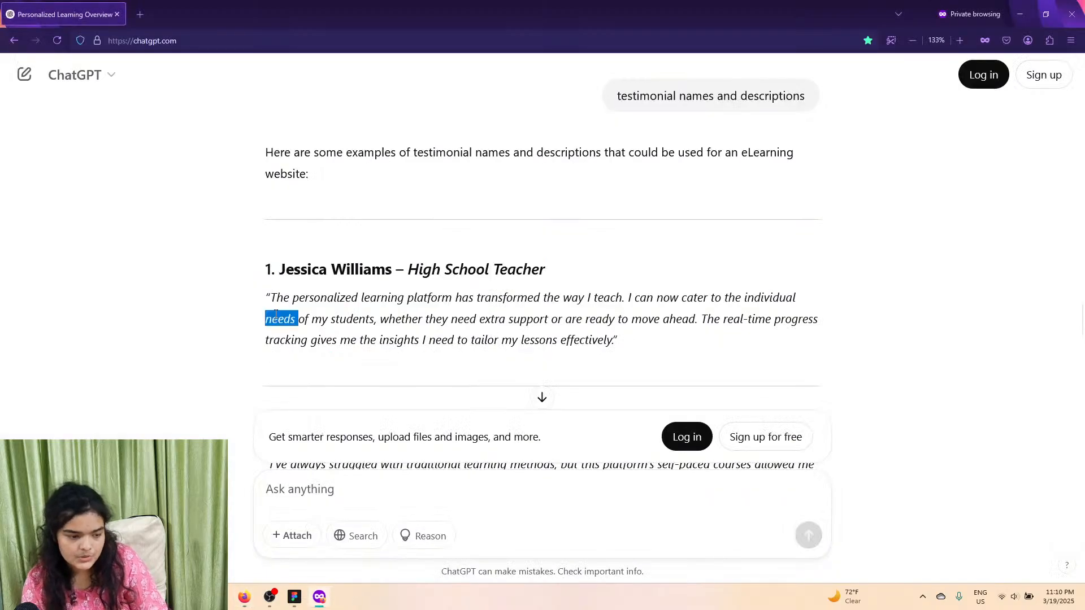
pyautogui.click(270, 303)
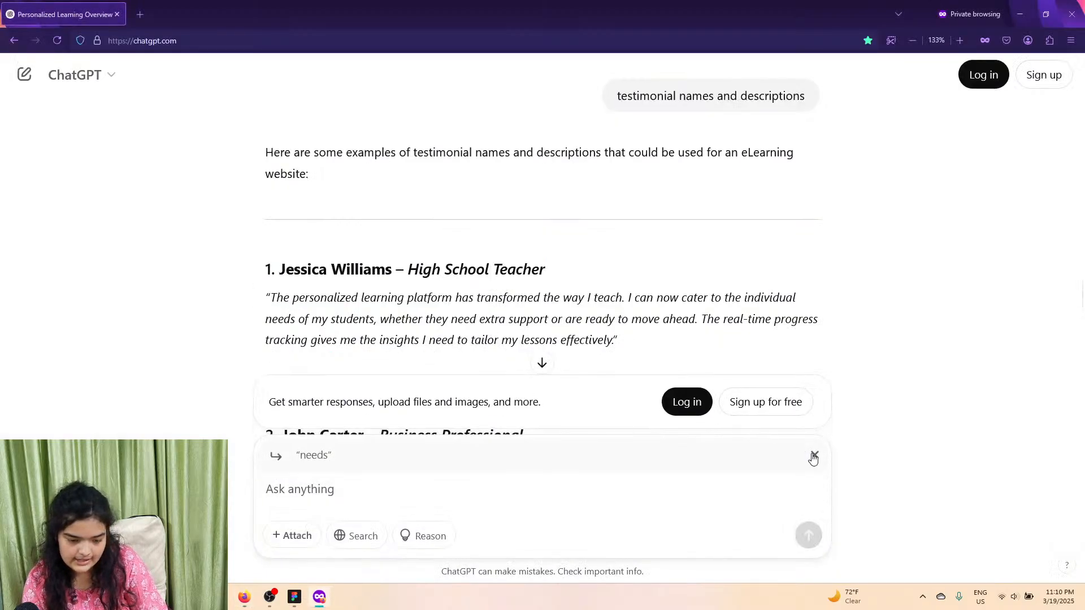
pyautogui.click(814, 456)
pyautogui.moveTo(274, 299); pyautogui.dragTo(616, 304)
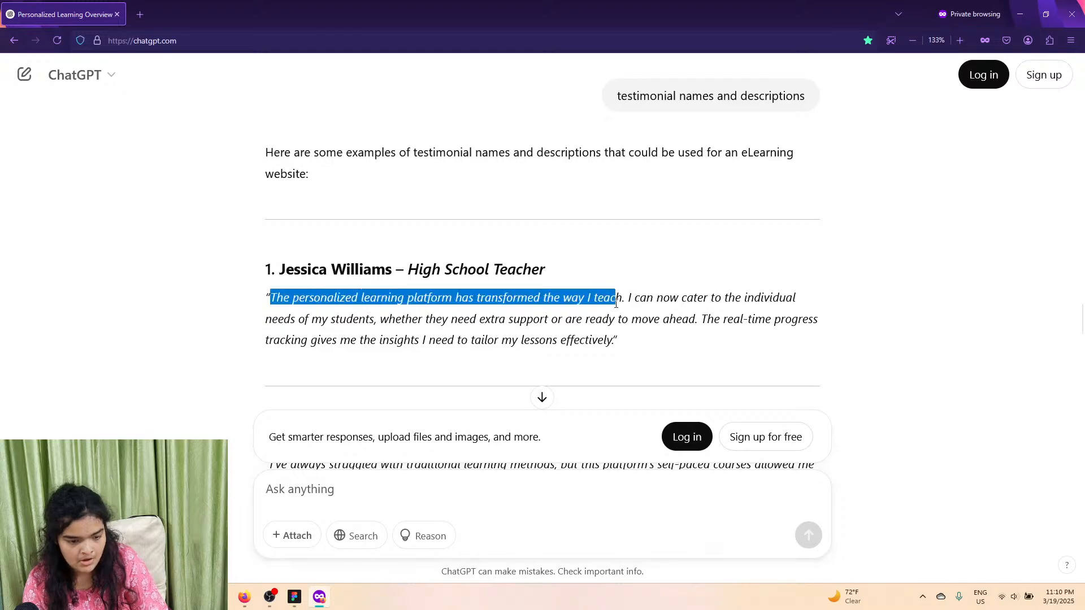
# Step: Paste the sentence as new text in Figma, place it below "High School Teacher" and narrow its box to 211 wide
pyautogui.click(291, 597)
pyautogui.click(807, 368)
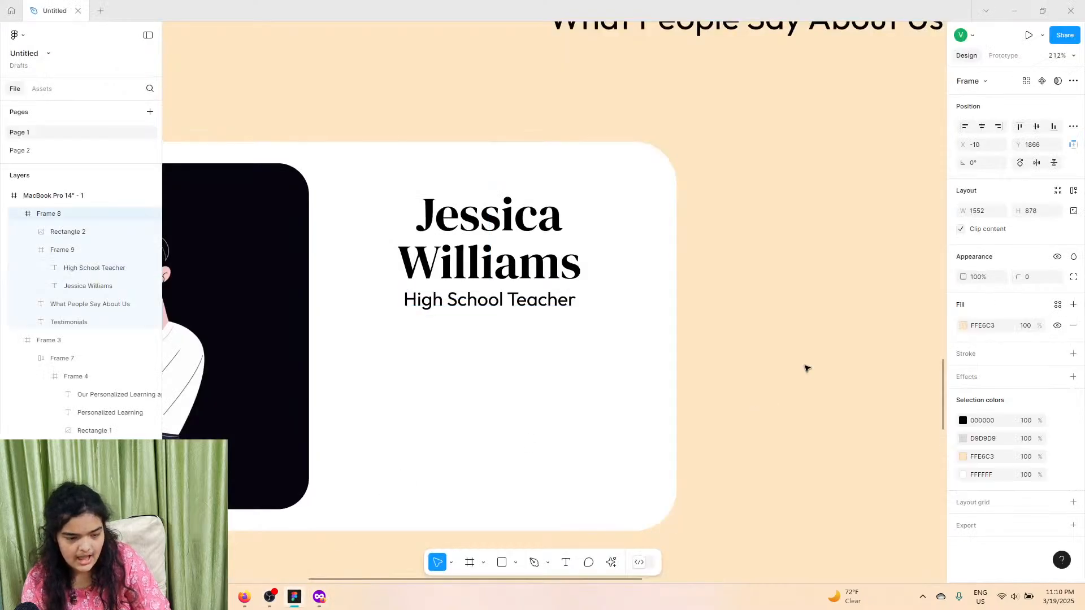
pyautogui.hotkey('ctrl', 'v')
pyautogui.moveTo(762, 299); pyautogui.dragTo(843, 347)
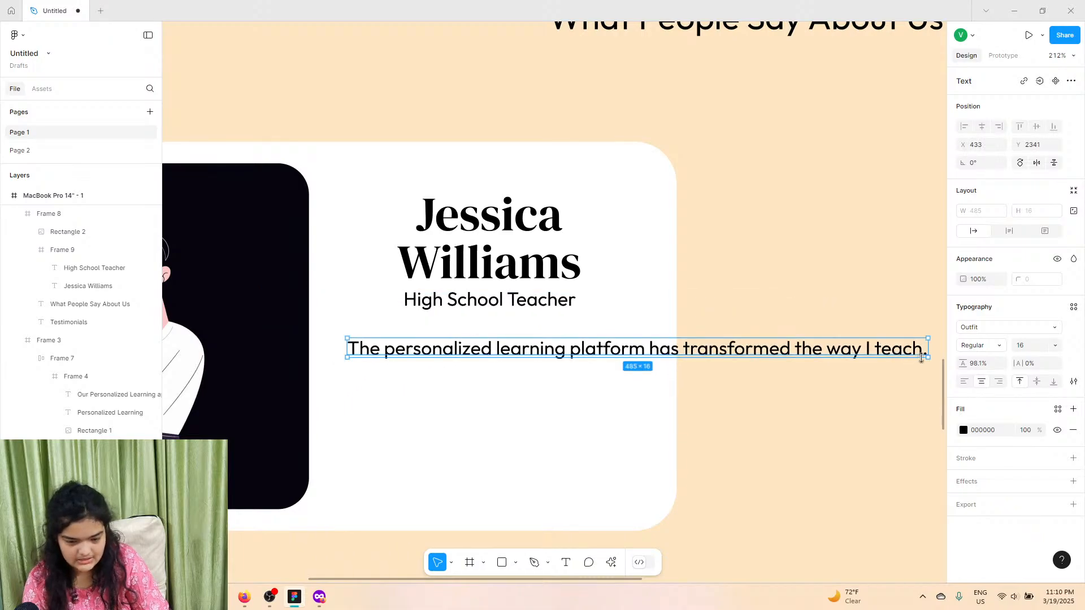
pyautogui.moveTo(927, 353); pyautogui.dragTo(600, 357)
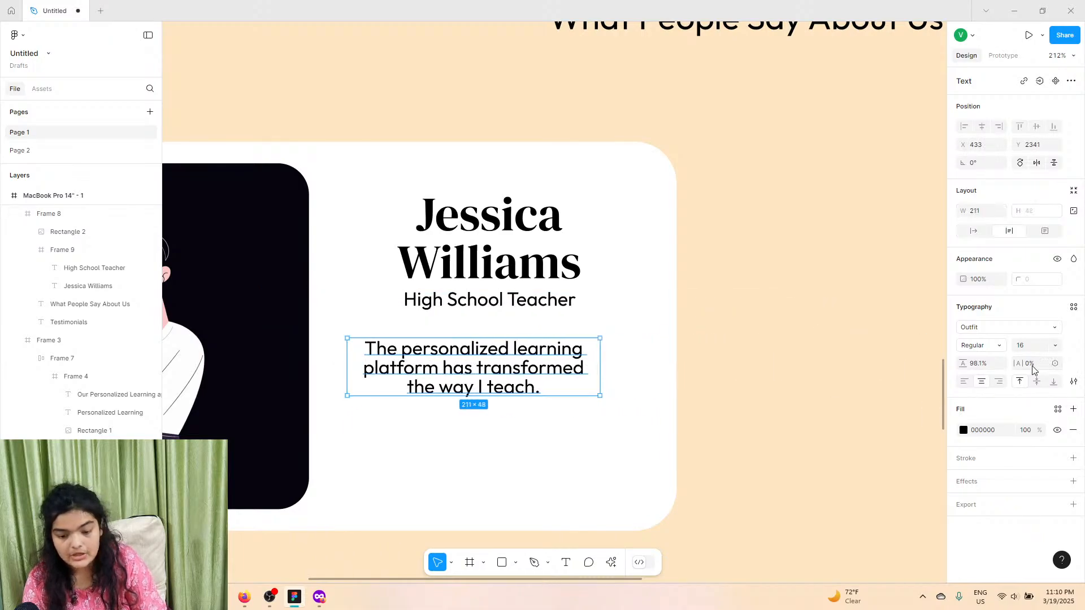
# Step: Give the pasted sentence a 127% line height, SemiBold weight and the blue 29B8FF fill
pyautogui.moveTo(960, 357)
pyautogui.mouseDown()
pyautogui.moveTo(994, 372)
pyautogui.moveTo(958, 368)
pyautogui.mouseUp()
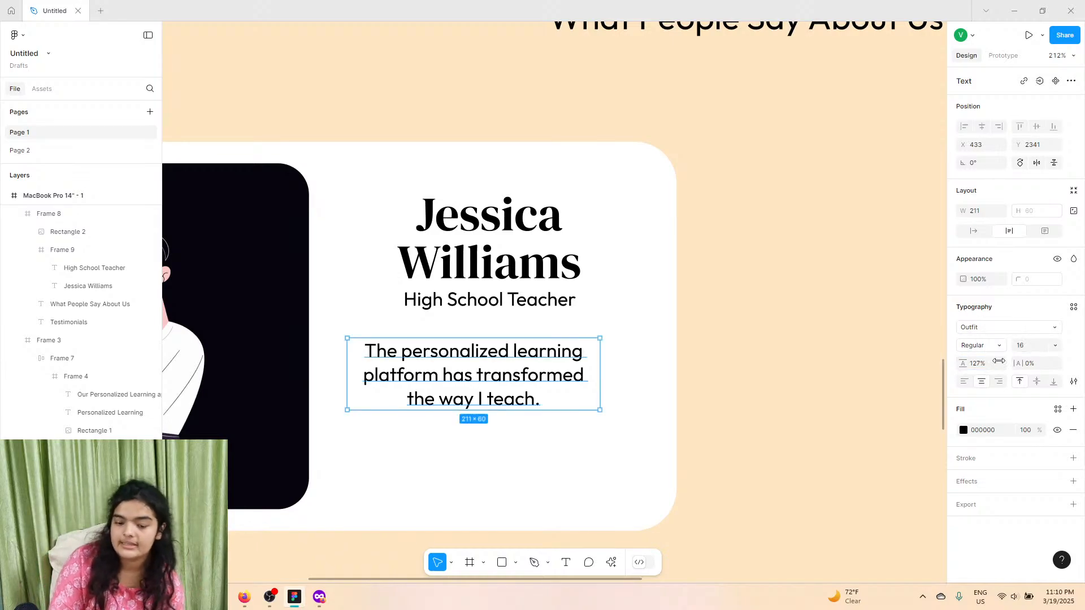
pyautogui.click(982, 346)
pyautogui.click(983, 373)
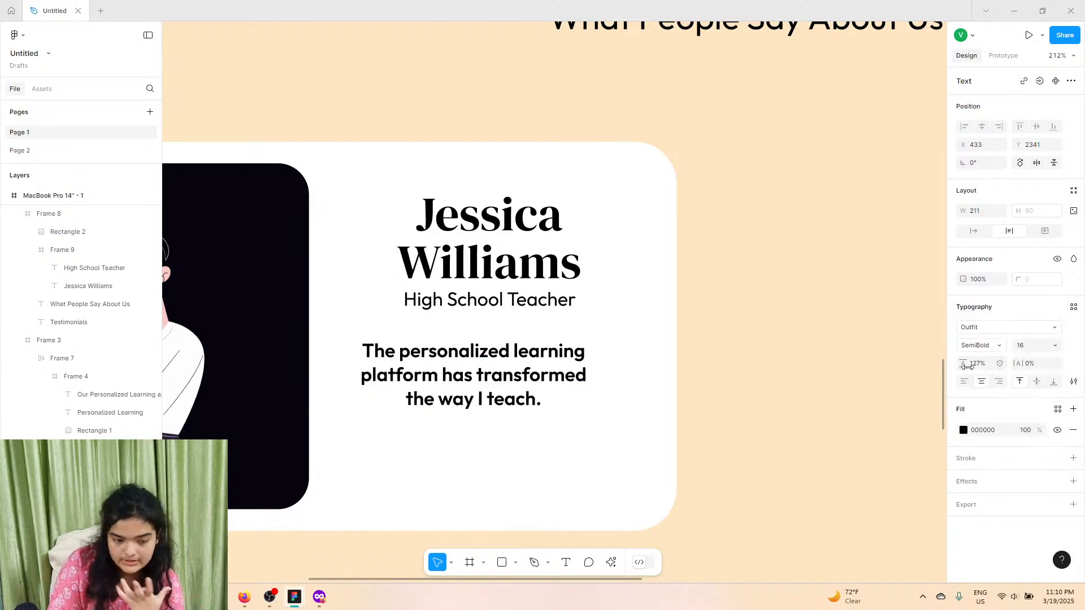
pyautogui.click(964, 430)
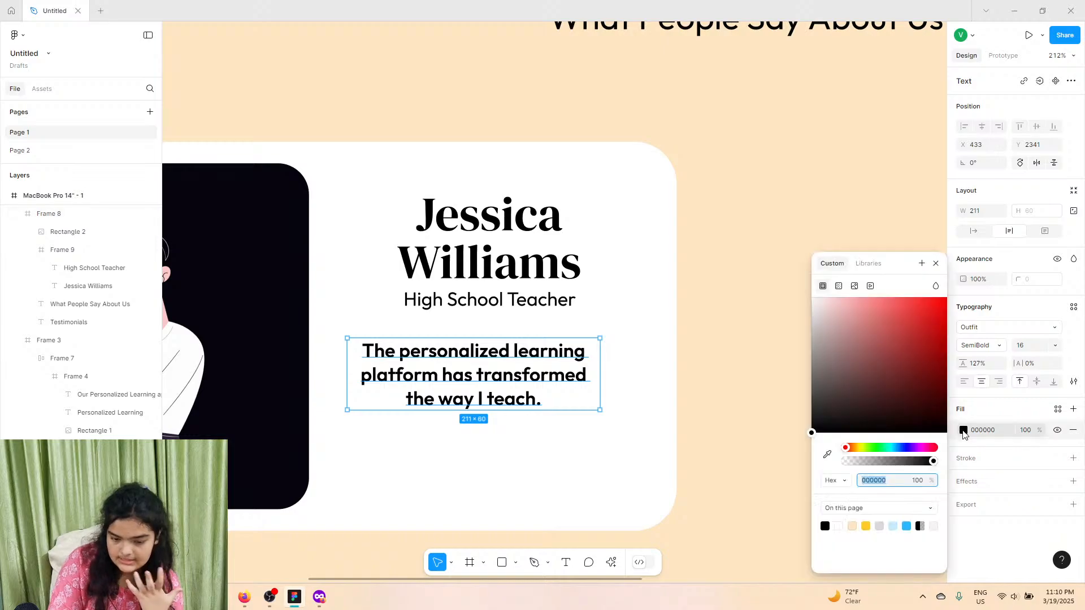
pyautogui.click(907, 525)
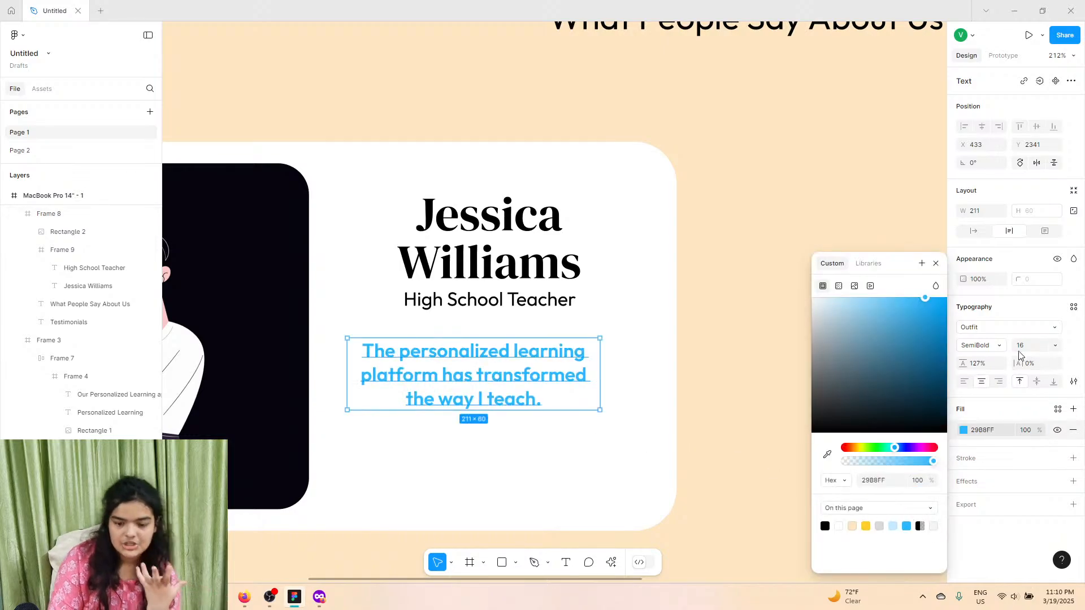
# Step: Set the sentence to Bold with 1% letter spacing and shift it slightly to centre it beneath the job title
pyautogui.click(987, 345)
pyautogui.click(994, 362)
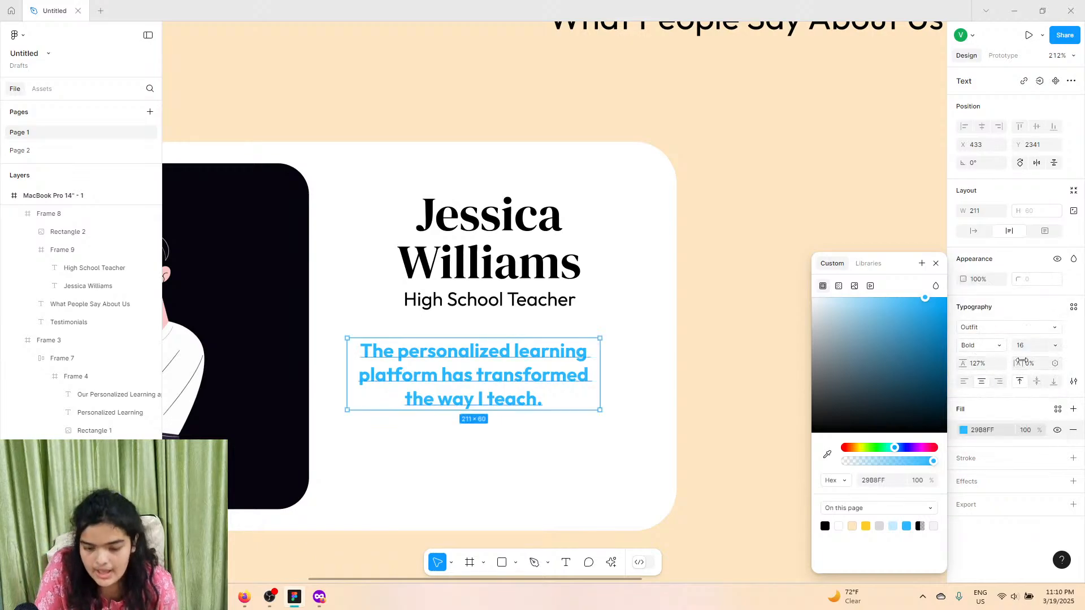
pyautogui.moveTo(1023, 362); pyautogui.dragTo(1026, 362)
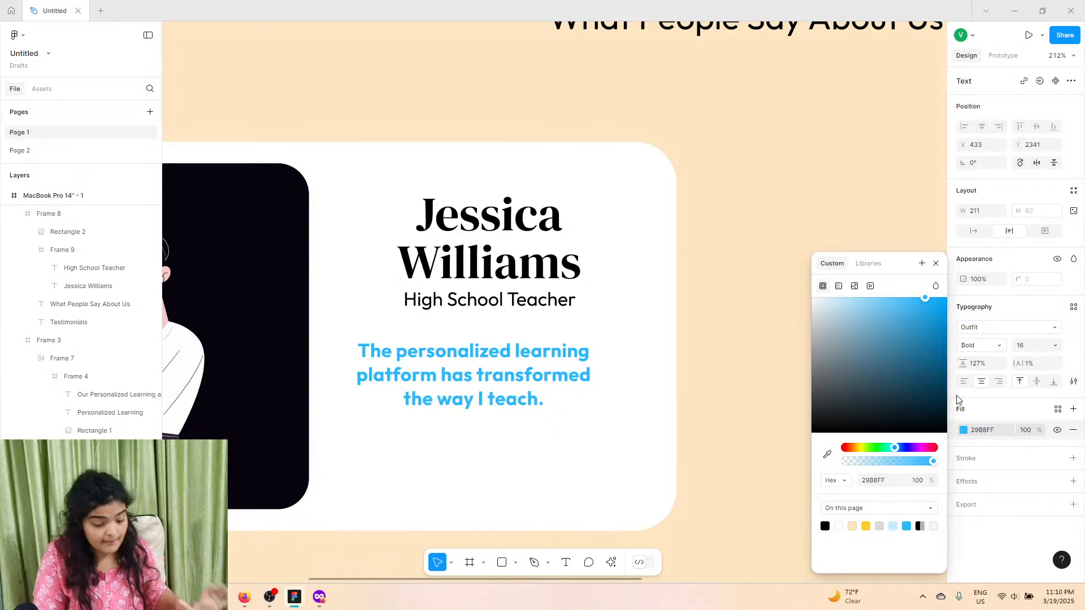
pyautogui.moveTo(534, 358); pyautogui.dragTo(545, 357)
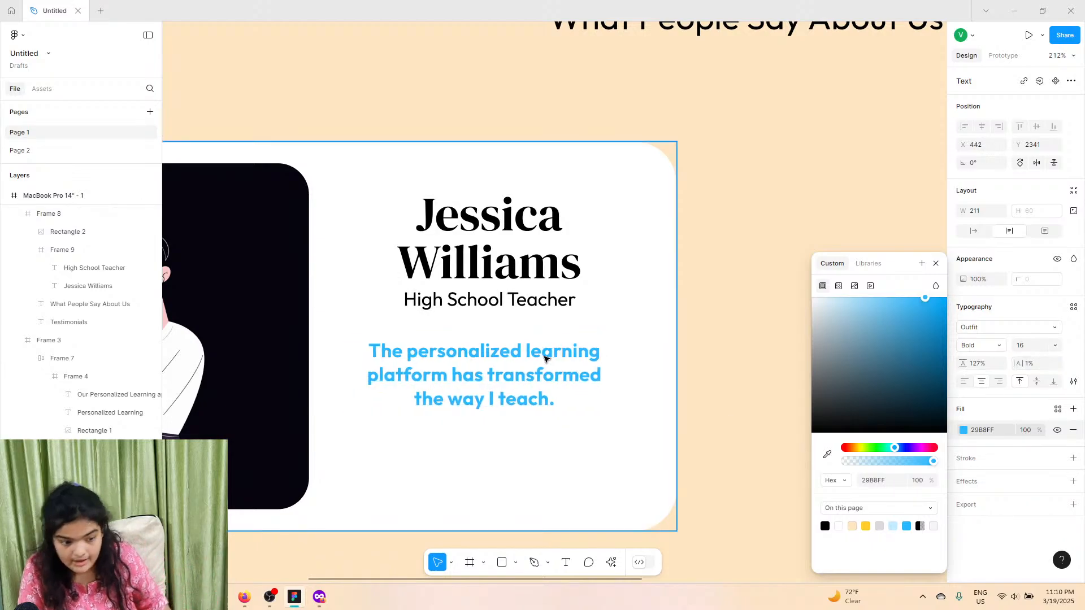
# Step: Try the yellow FFCD29 fill on the sentence and undo that colour change
pyautogui.click(866, 527)
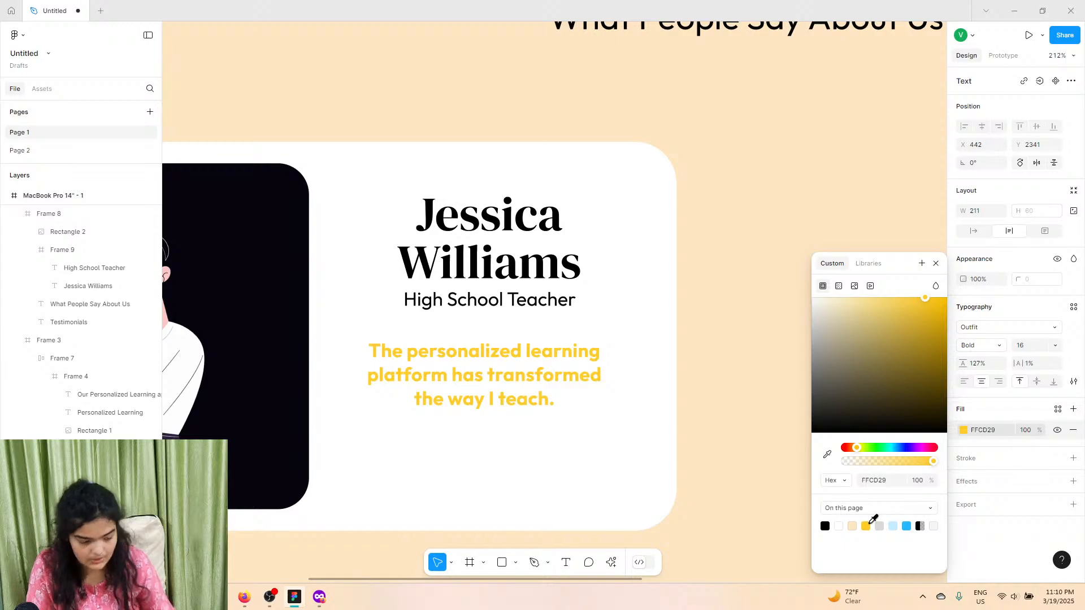
pyautogui.hotkey('ctrl', 'z')
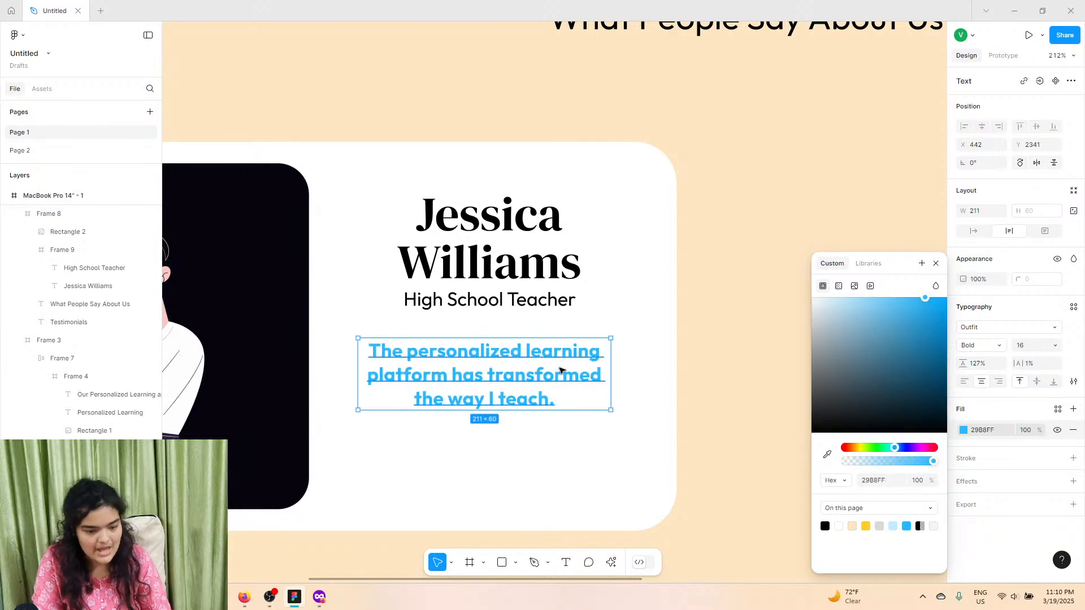
pyautogui.scroll(-5, 559, 370)
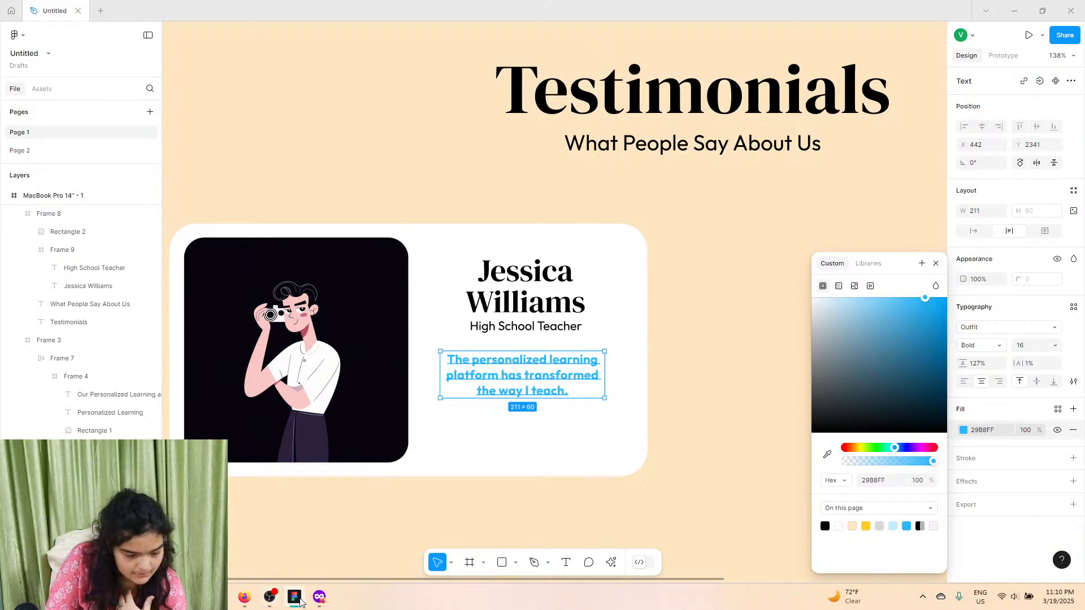
# Step: Copy ChatGPT's sentence starting "The real-time progress tracking", append it to the card's quote in Figma and widen the quote box to 231
pyautogui.click(325, 598)
pyautogui.moveTo(628, 297); pyautogui.dragTo(614, 347)
pyautogui.hotkey('ctrl', 'c')
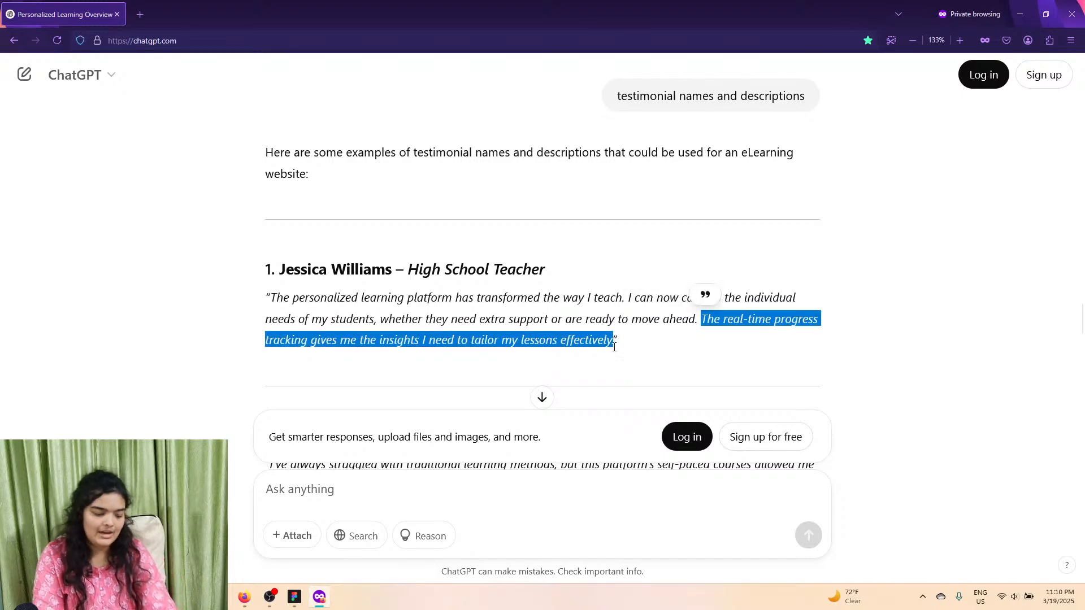
pyautogui.click(291, 597)
pyautogui.doubleClick(571, 394)
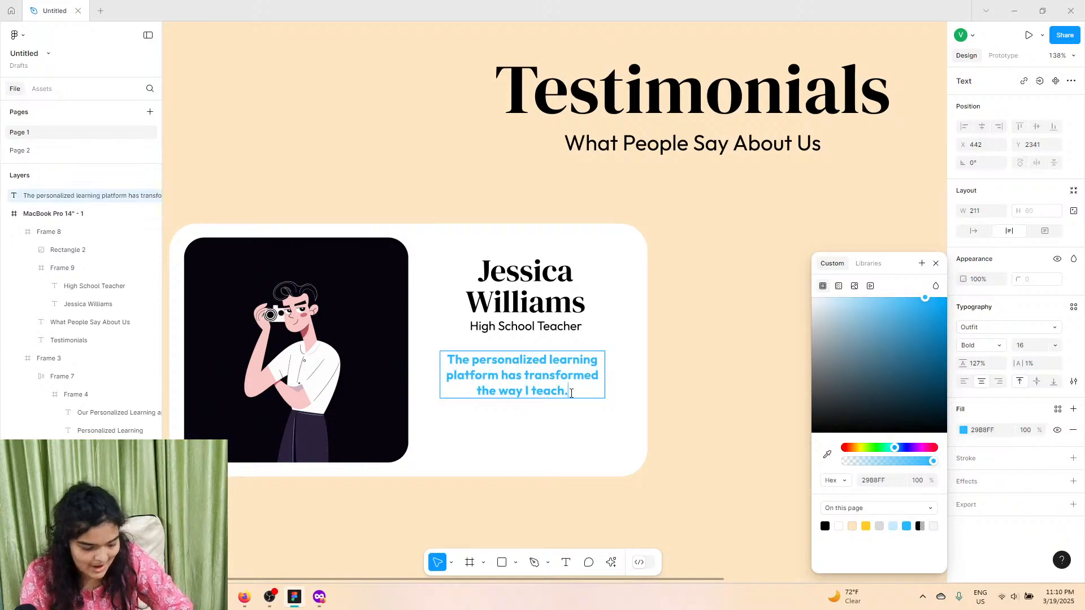
pyautogui.hotkey('ctrl', 'v')
pyautogui.press('Escape')
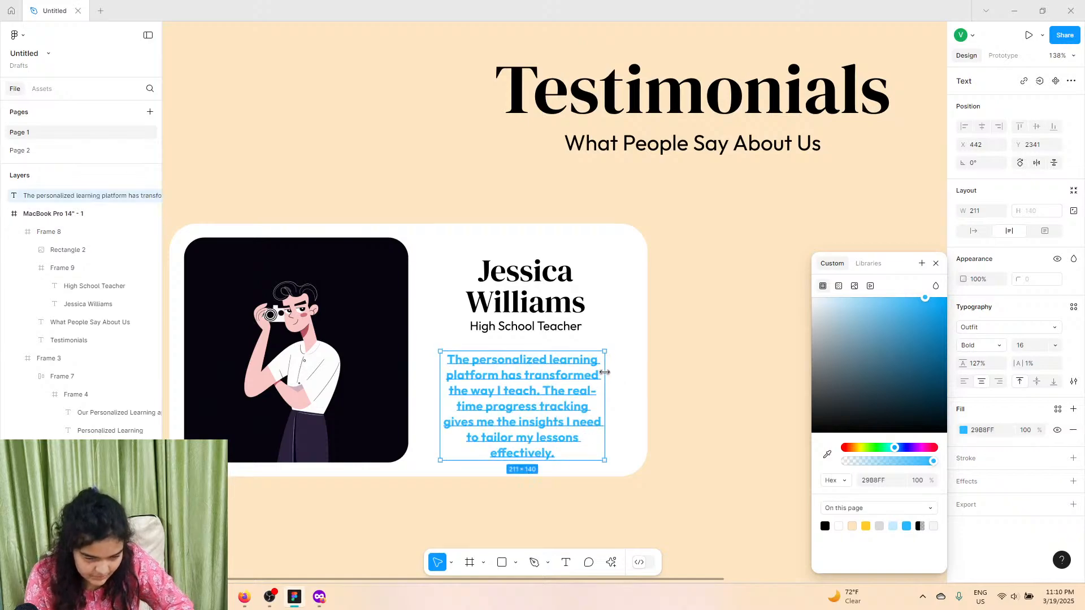
pyautogui.moveTo(605, 373); pyautogui.dragTo(620, 371)
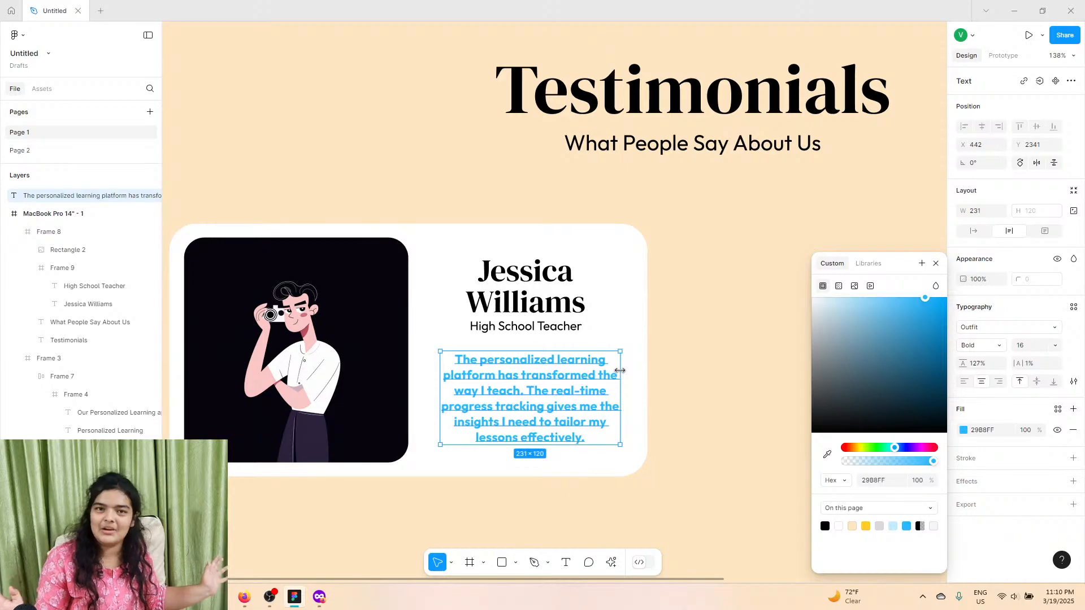
# Step: Delete the quote's first sentence, "The personalized learning platform has transformed the way I teach."
pyautogui.doubleClick(530, 402)
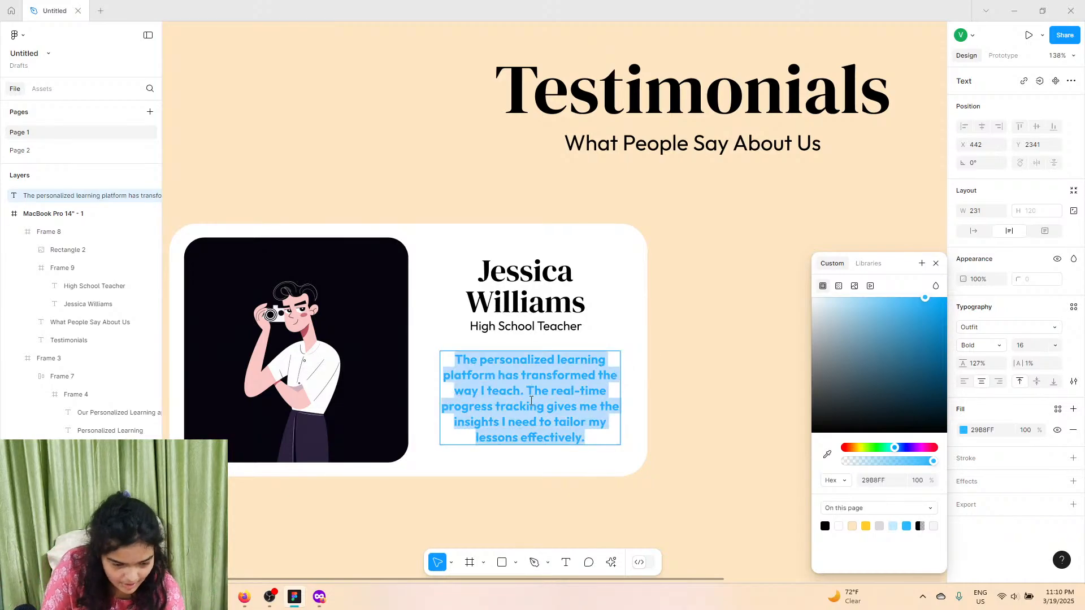
pyautogui.moveTo(526, 392); pyautogui.dragTo(379, 363)
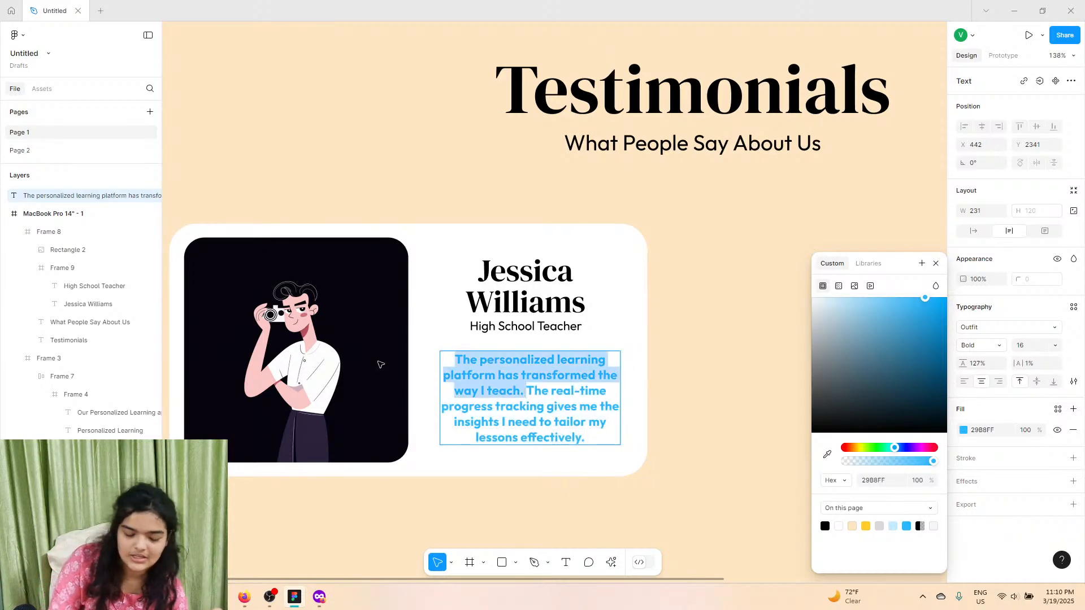
pyautogui.press('BackSpace')
pyautogui.press('Escape')
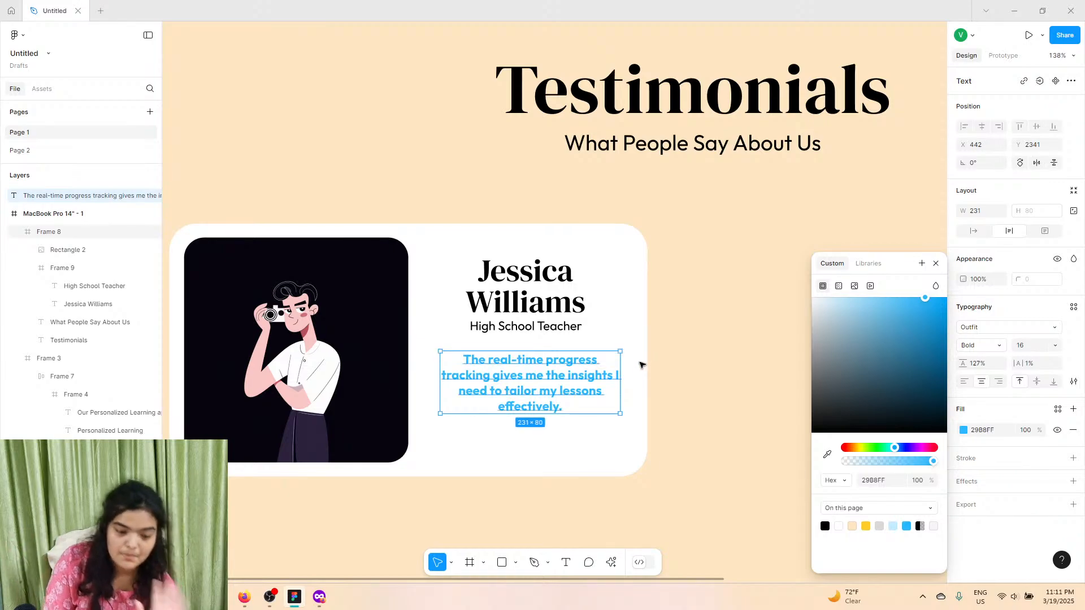
# Step: Move the quote closer beneath the job title, give it SemiBold weight and widen its box to 242
pyautogui.click(983, 346)
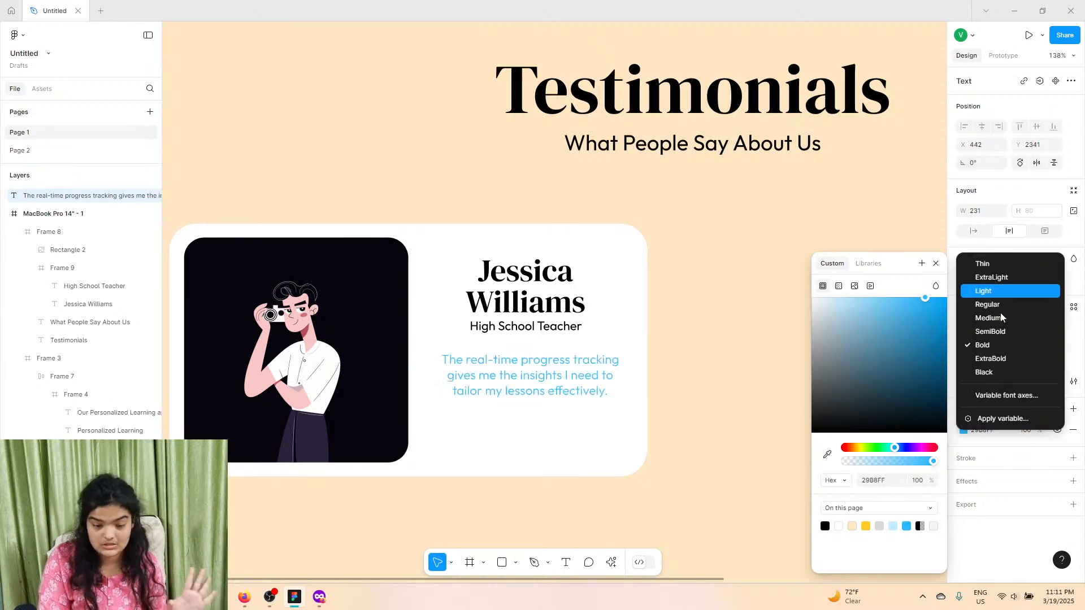
pyautogui.click(990, 319)
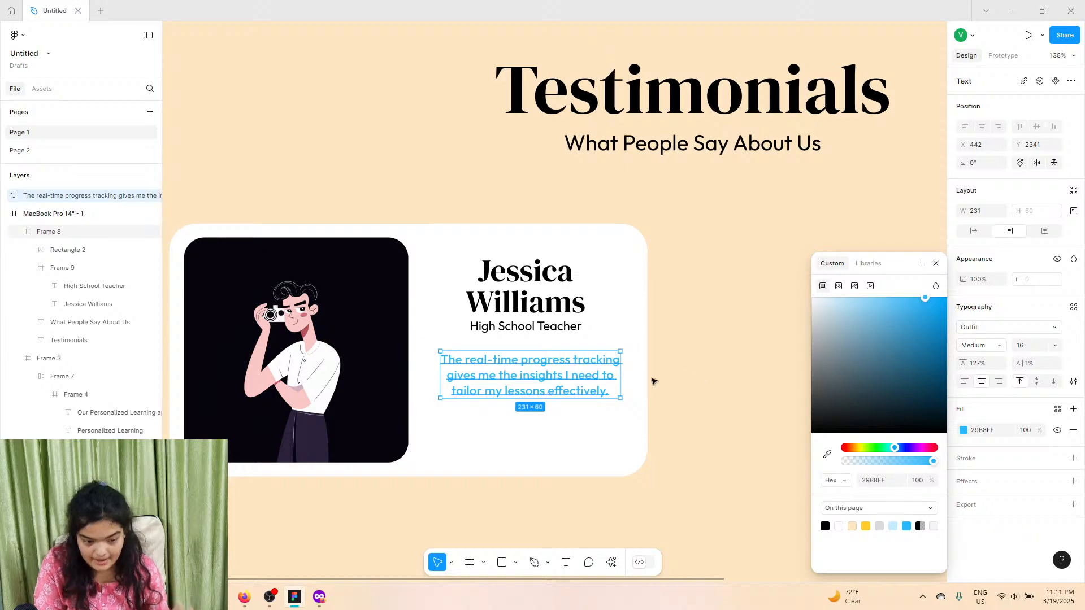
pyautogui.moveTo(562, 367); pyautogui.dragTo(556, 357)
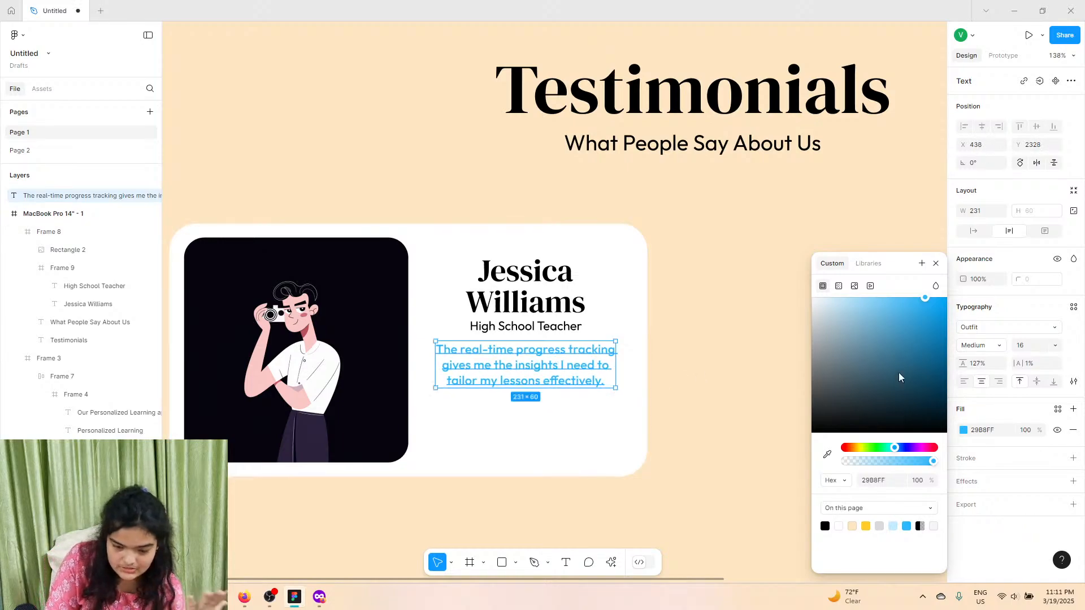
pyautogui.click(984, 341)
pyautogui.click(974, 348)
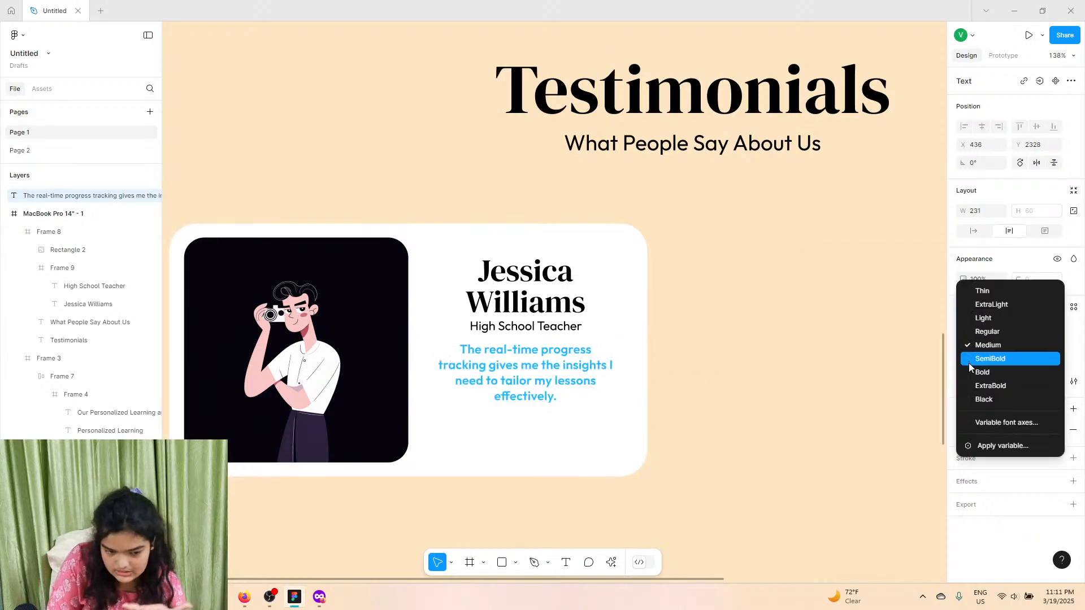
pyautogui.click(968, 363)
pyautogui.moveTo(615, 366); pyautogui.dragTo(624, 366)
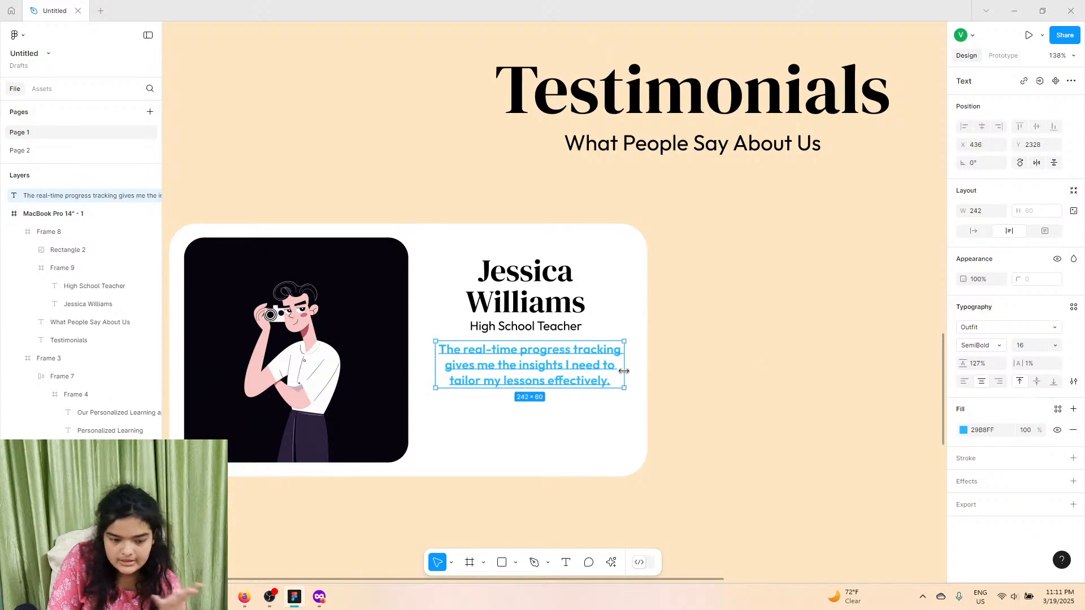
# Step: Move the quote to X 432, Y 2331 so it sits centred beneath "High School Teacher"
pyautogui.scroll(5, 565, 361)
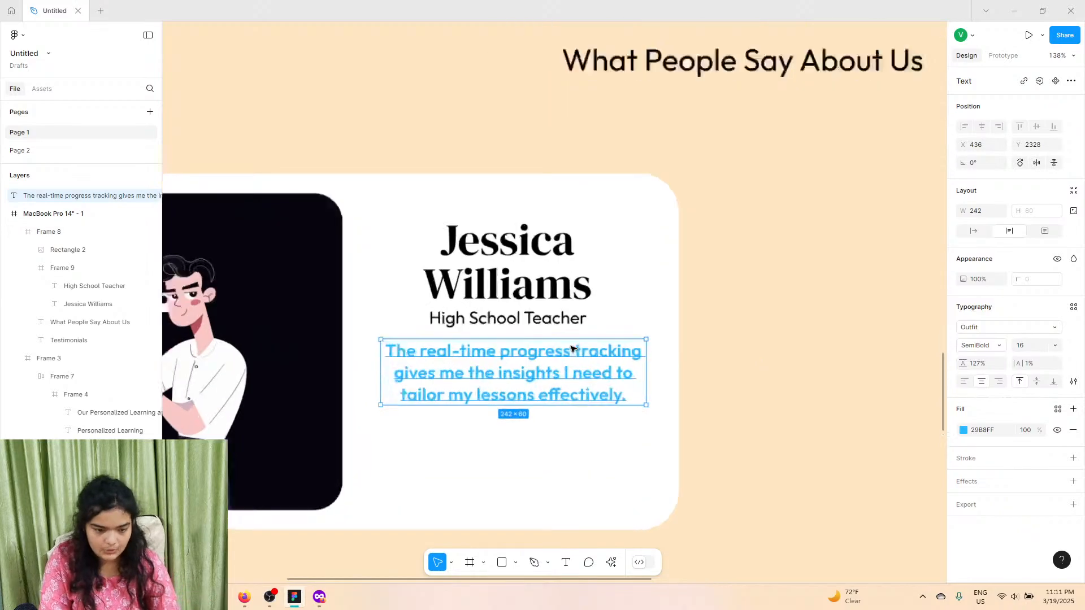
pyautogui.hscroll(-1, 544, 377)
pyautogui.moveTo(543, 390); pyautogui.dragTo(534, 396)
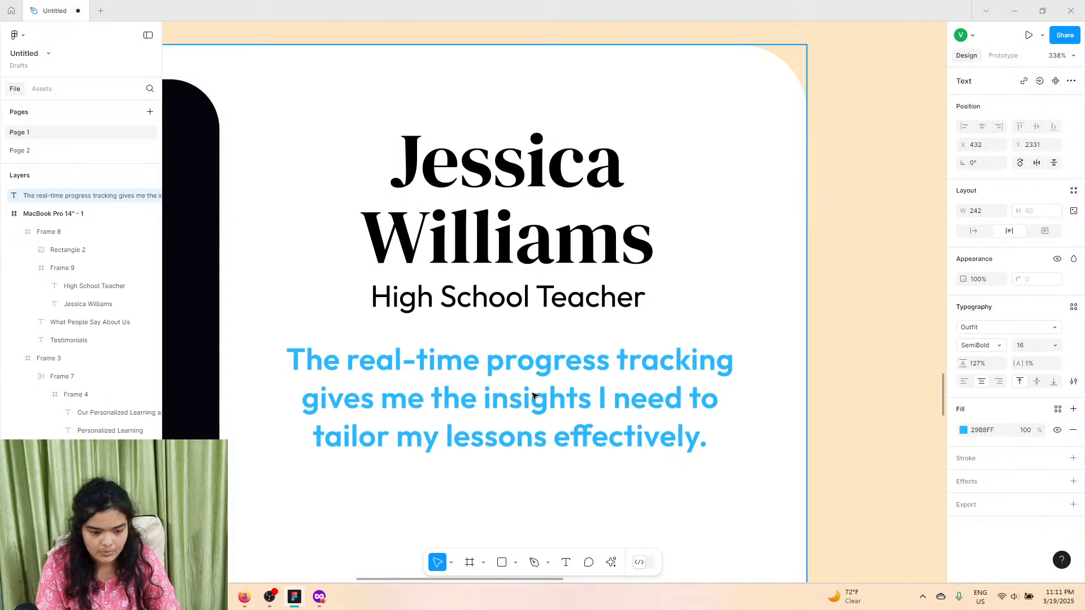
pyautogui.scroll(-3, 533, 396)
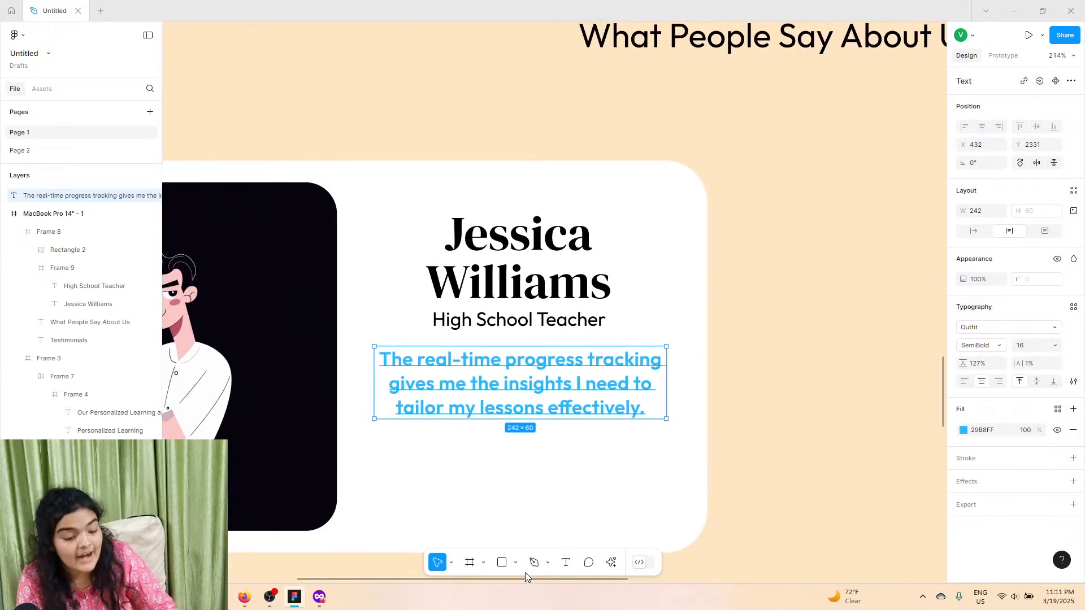
# Step: Duplicate the whole solar:star-bold-duotone icon frame beside the Regen logo at the top of the page
pyautogui.scroll(-10, 516, 445)
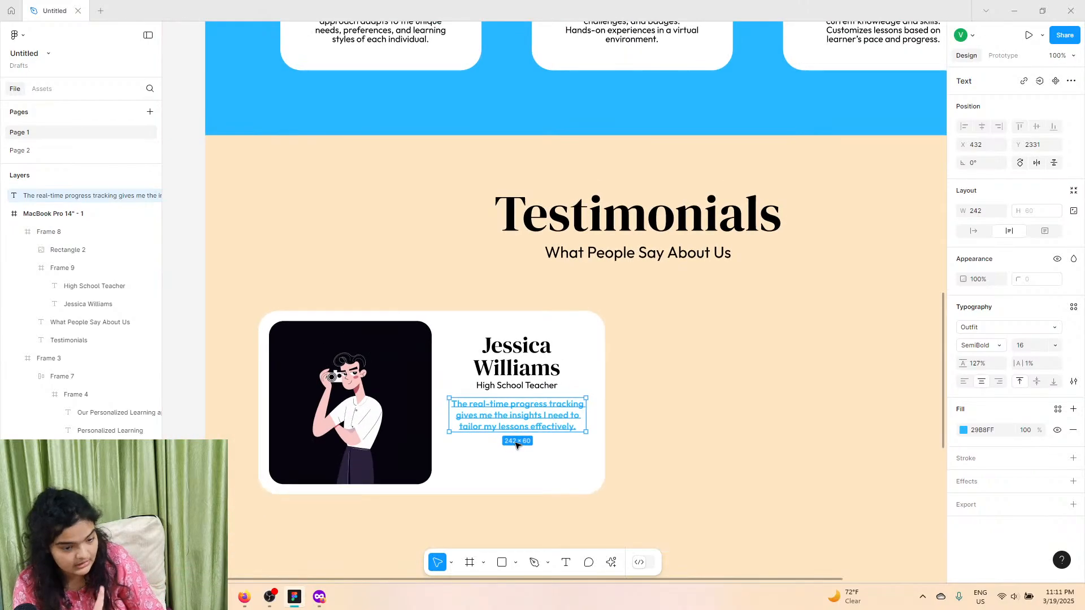
pyautogui.scroll(2, 505, 382)
pyautogui.scroll(1, 505, 382)
pyautogui.scroll(10, 429, 336)
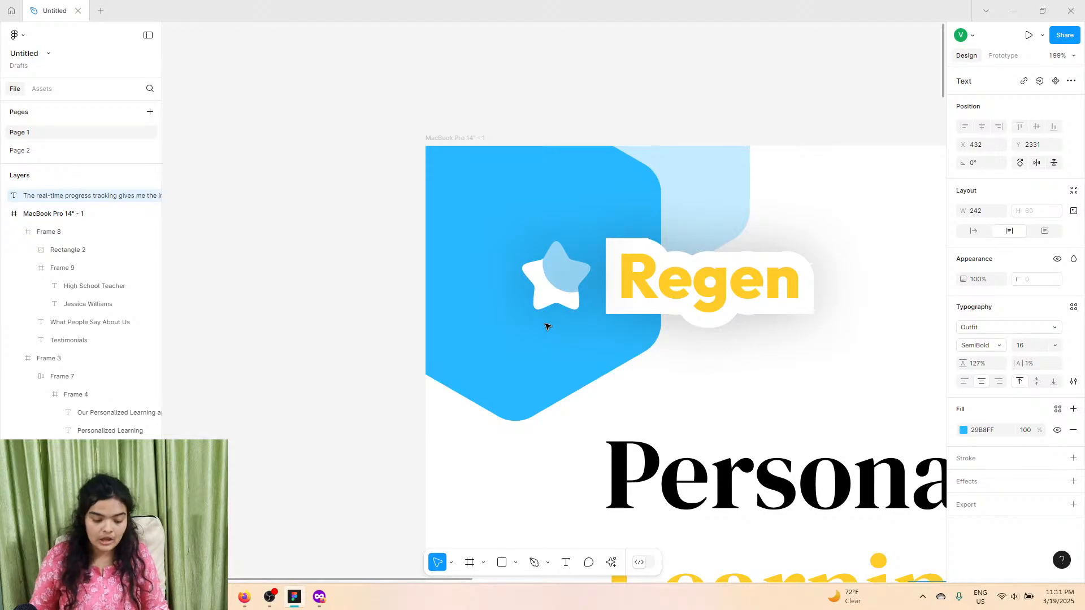
pyautogui.click(566, 286)
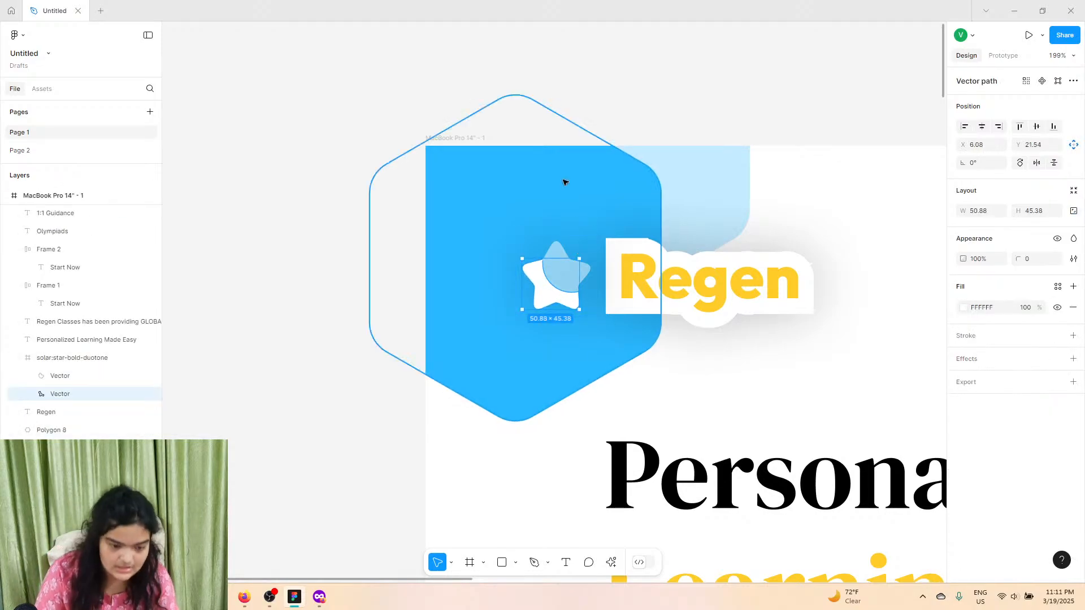
pyautogui.click(567, 181)
pyautogui.doubleClick(572, 275)
pyautogui.click(246, 278)
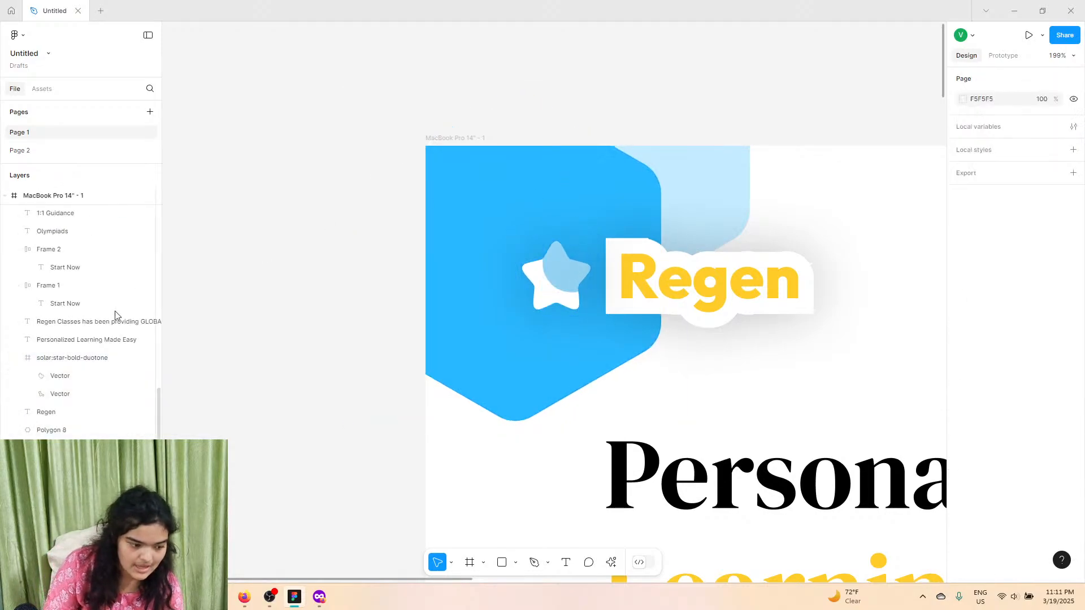
pyautogui.click(96, 356)
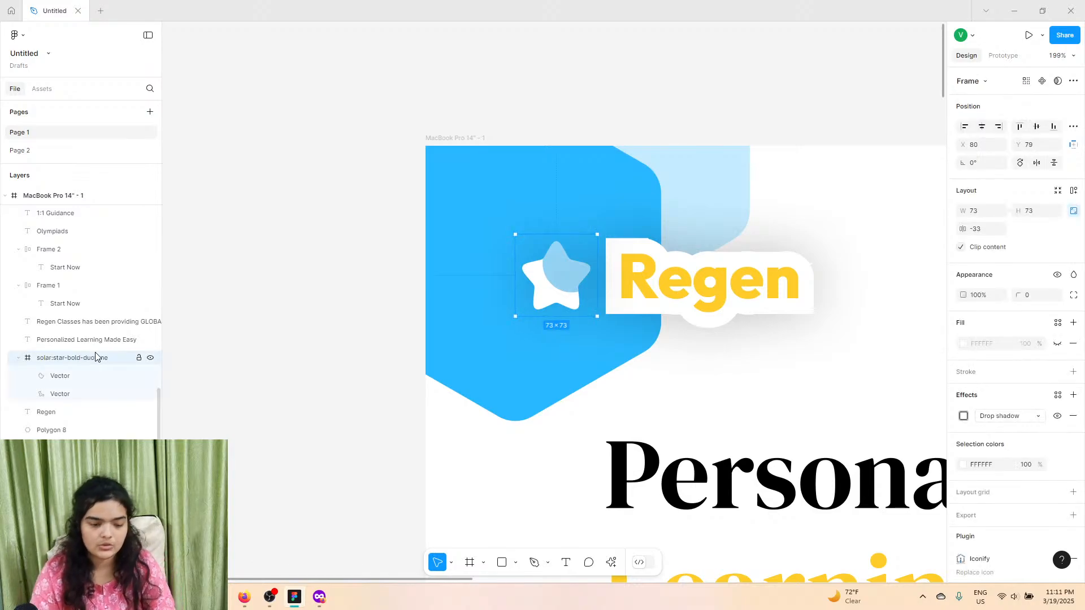
pyautogui.hotkey('ctrl', 'd')
# Step: Move the duplicated star down the page into the testimonial card, directly beneath the quote
pyautogui.moveTo(556, 276); pyautogui.dragTo(561, 347)
pyautogui.scroll(-4, 568, 400)
pyautogui.moveTo(563, 345); pyautogui.dragTo(662, 371)
pyautogui.scroll(-15, 574, 521)
pyautogui.scroll(-6, 574, 521)
pyautogui.scroll(5, 663, 370)
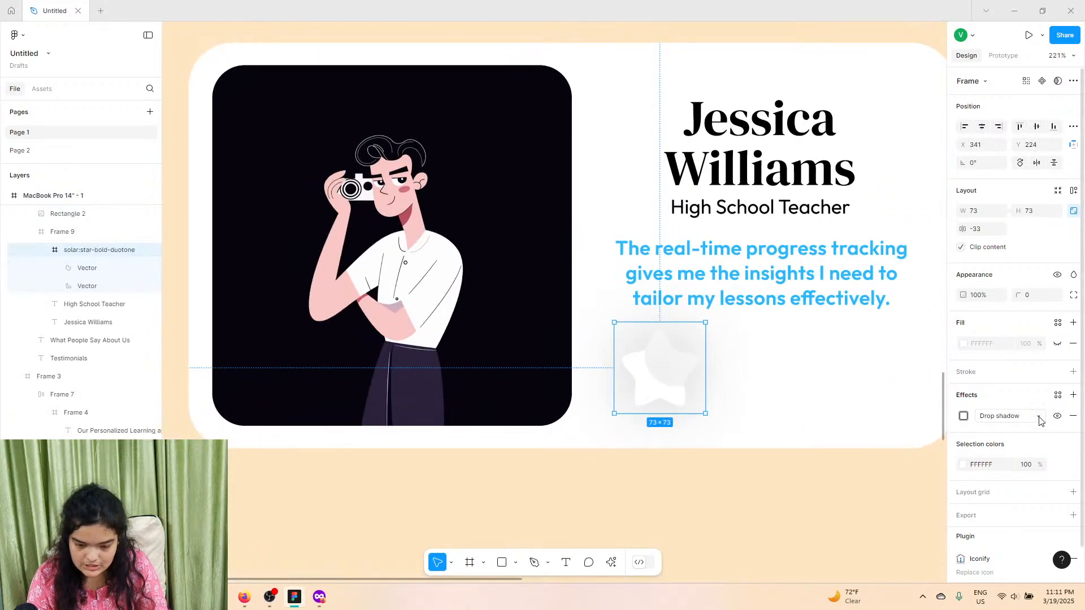
# Step: Remove the drop shadow from the copied star and change its colour to yellow FFCD29
pyautogui.click(1072, 416)
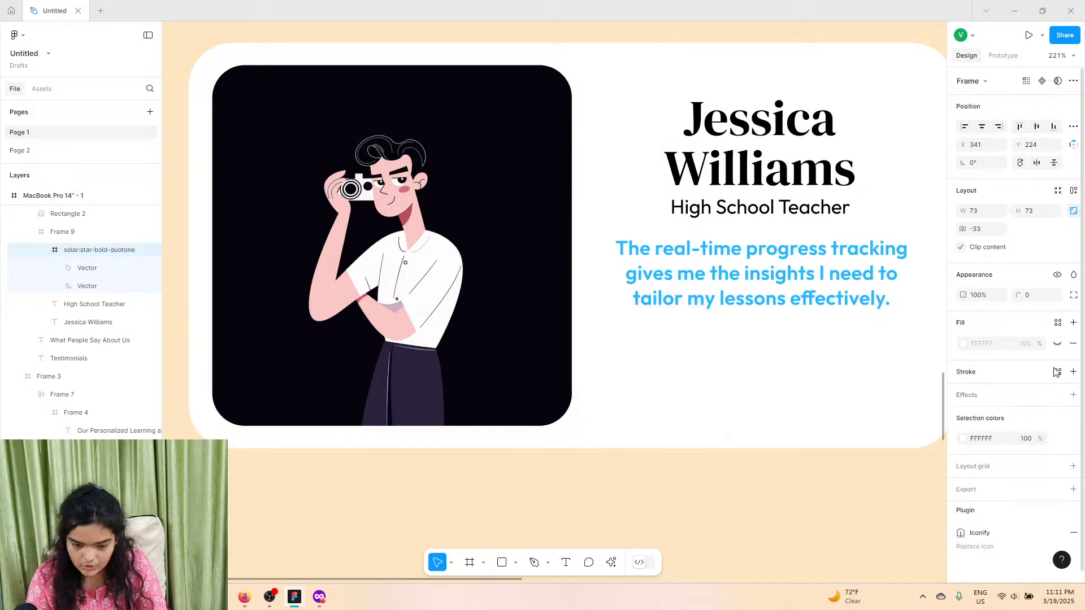
pyautogui.click(960, 438)
pyautogui.click(879, 526)
# Step: Undo the star's resizing, reapply the yellow FFCD29 colour and scale the star down to 42 × 42
pyautogui.scroll(2, 657, 396)
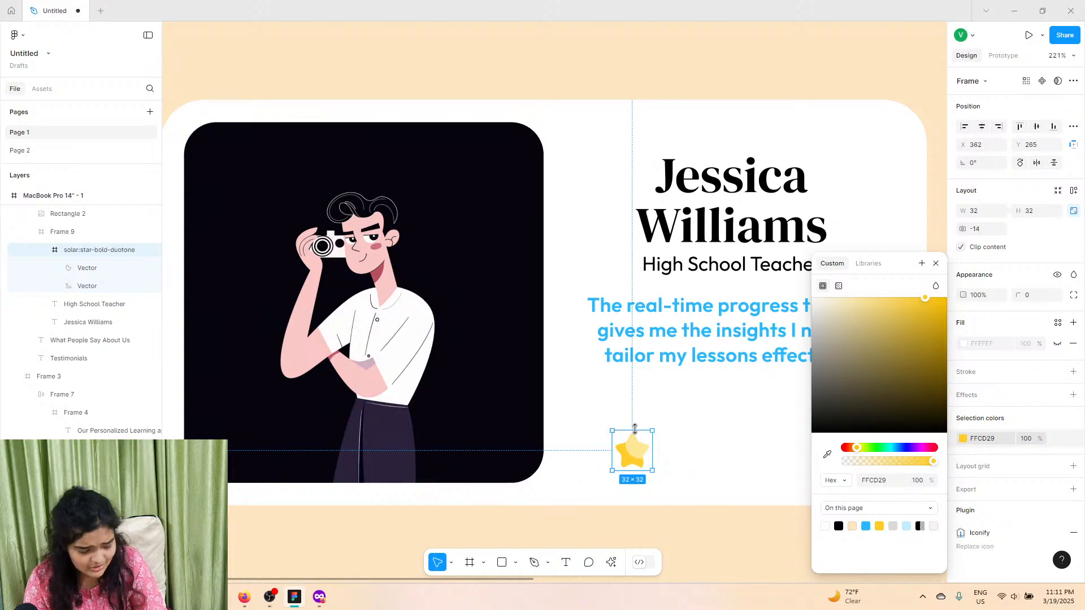
pyautogui.hotkey('ctrl', 'z')
pyautogui.click(880, 526)
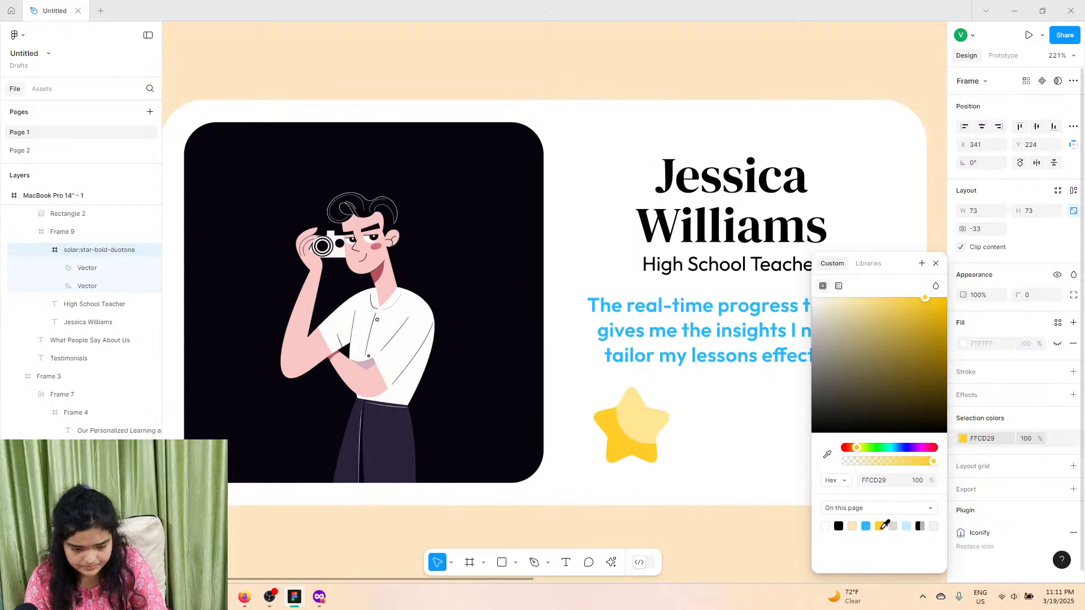
pyautogui.click(936, 263)
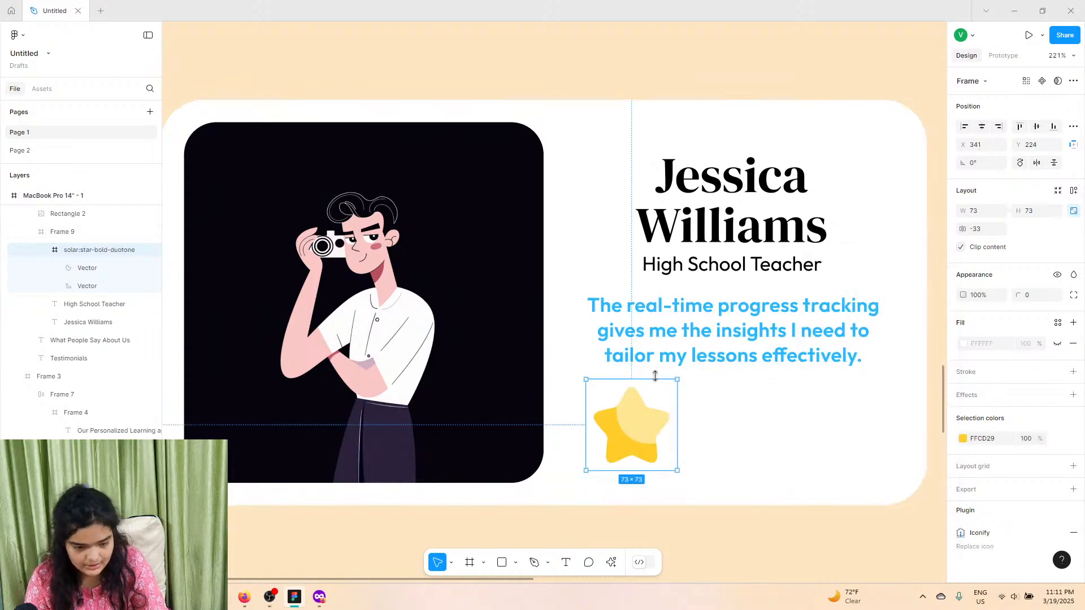
pyautogui.moveTo(653, 379); pyautogui.dragTo(650, 418)
pyautogui.moveTo(631, 454); pyautogui.dragTo(632, 434)
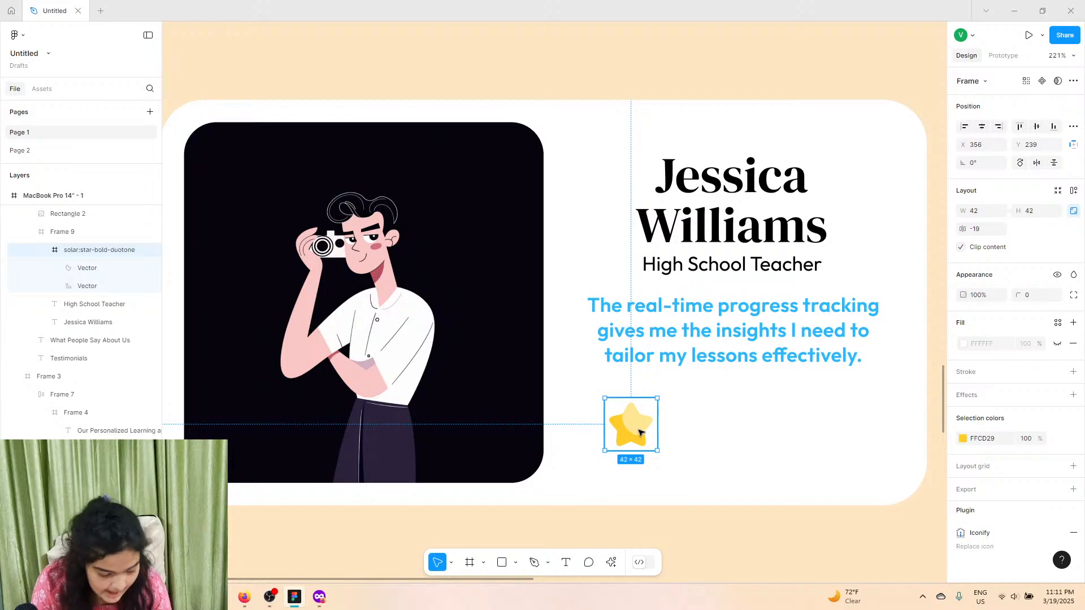
pyautogui.doubleClick(638, 431)
pyautogui.hotkey('ctrl', 'd')
pyautogui.moveTo(639, 431)
pyautogui.mouseDown()
pyautogui.moveTo(708, 442)
pyautogui.moveTo(637, 435)
pyautogui.mouseUp()
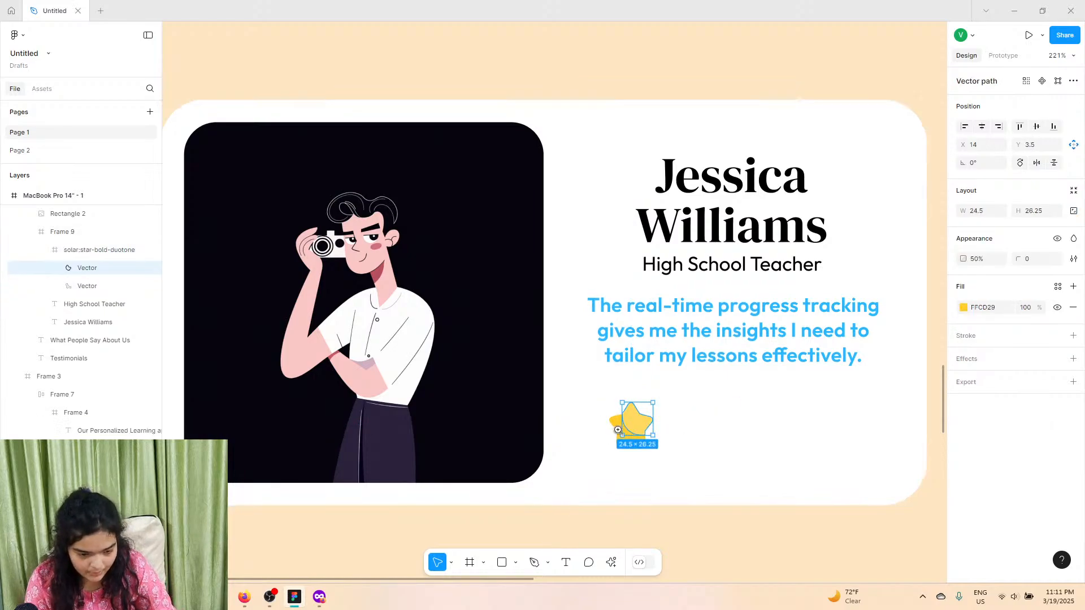
# Step: Copy the 42 × 42 star four times to form a horizontal row of five stars beneath the quote
pyautogui.click(632, 445)
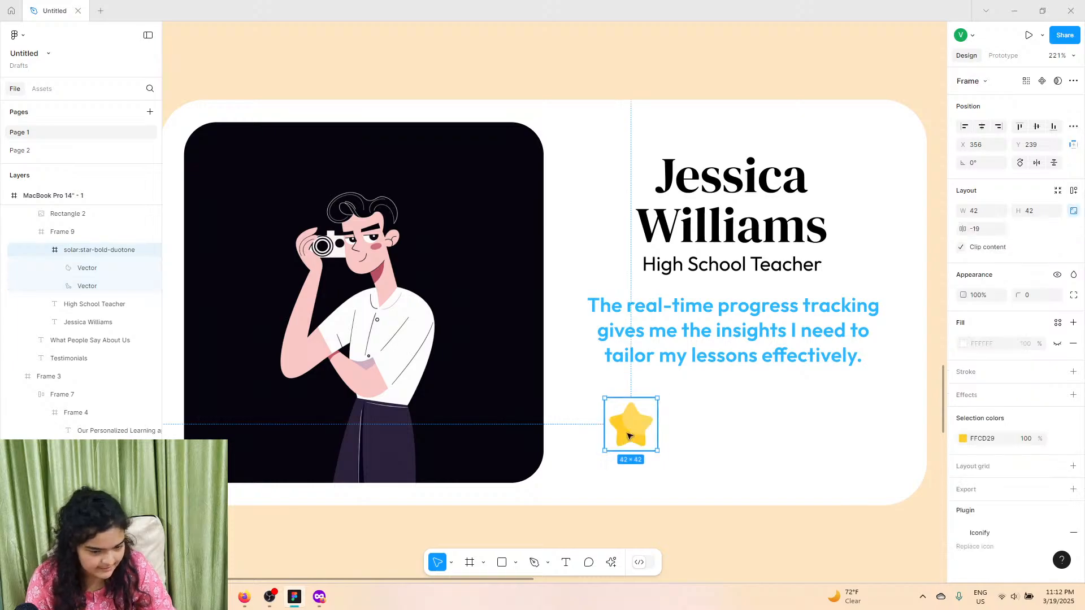
pyautogui.moveTo(633, 436); pyautogui.dragTo(863, 422)
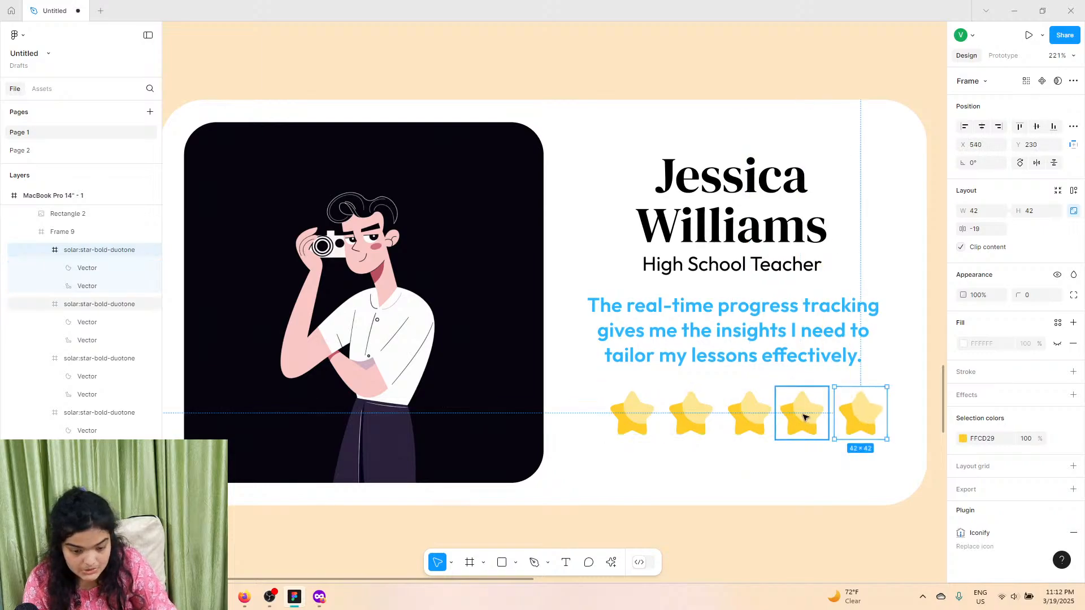
# Step: Scale all five stars down together and centre the row beneath the quote
pyautogui.keyDown('shift'); pyautogui.click(804, 417); pyautogui.keyUp('shift')
pyautogui.keyDown('shift'); pyautogui.click(744, 403); pyautogui.keyUp('shift')
pyautogui.keyDown('shift'); pyautogui.click(707, 405); pyautogui.keyUp('shift')
pyautogui.keyDown('shift'); pyautogui.click(642, 410); pyautogui.keyUp('shift')
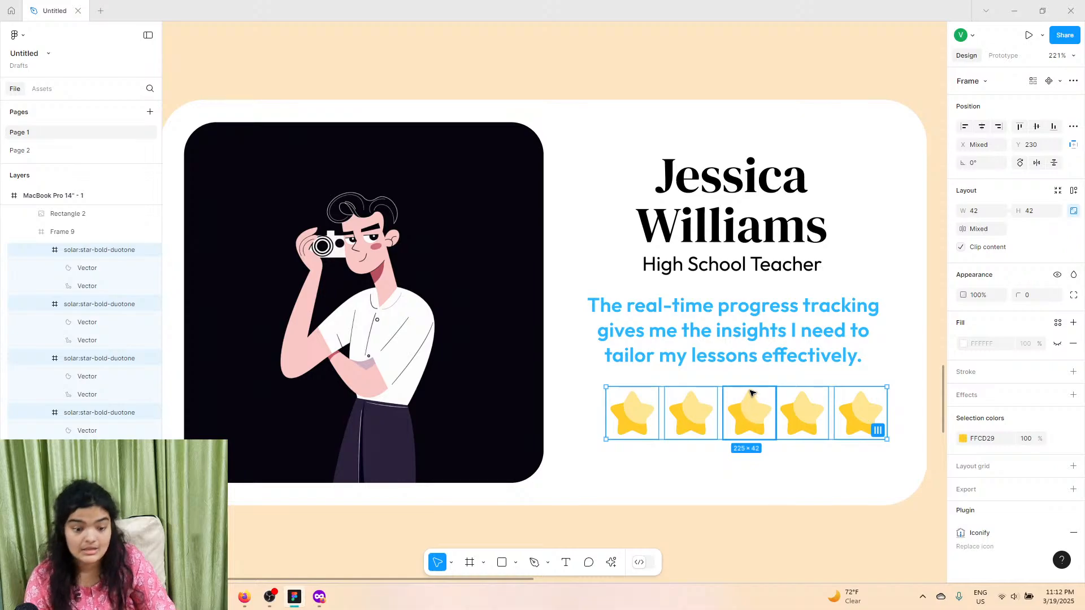
pyautogui.moveTo(751, 387); pyautogui.dragTo(752, 402)
# Step: Move the quote down to Y 2343 and shift the name and job title down together towards it
pyautogui.click(741, 331)
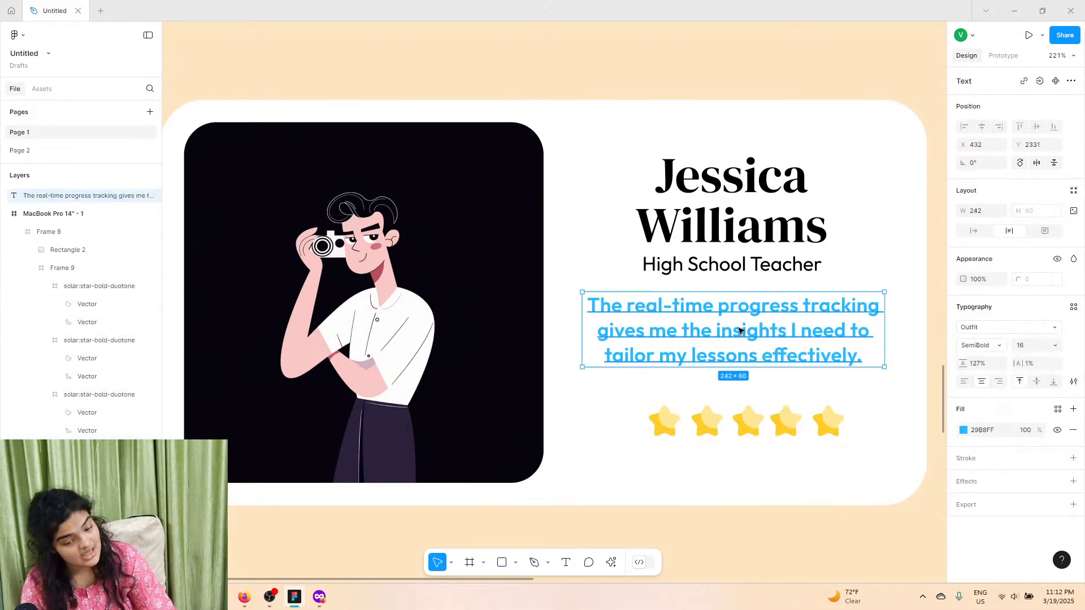
pyautogui.moveTo(739, 331); pyautogui.dragTo(739, 346)
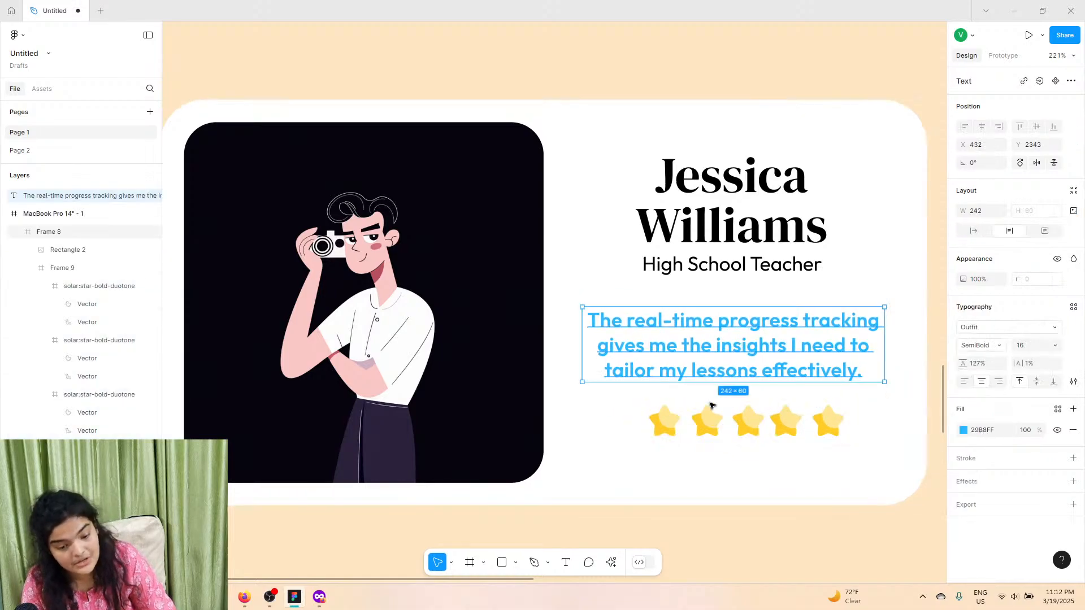
pyautogui.scroll(-3, 747, 433)
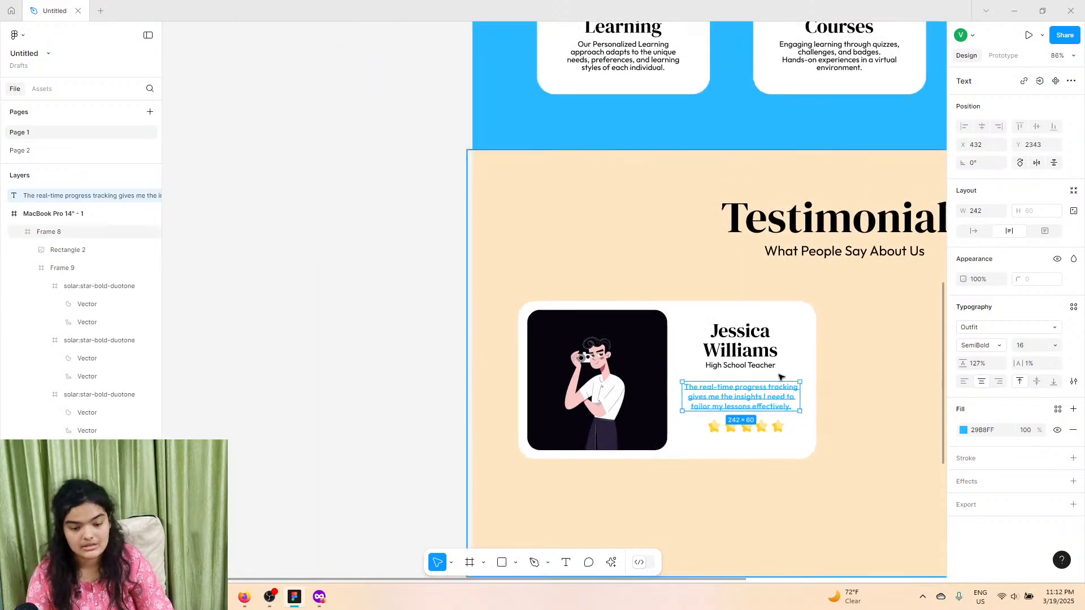
pyautogui.doubleClick(789, 359)
pyautogui.doubleClick(764, 344)
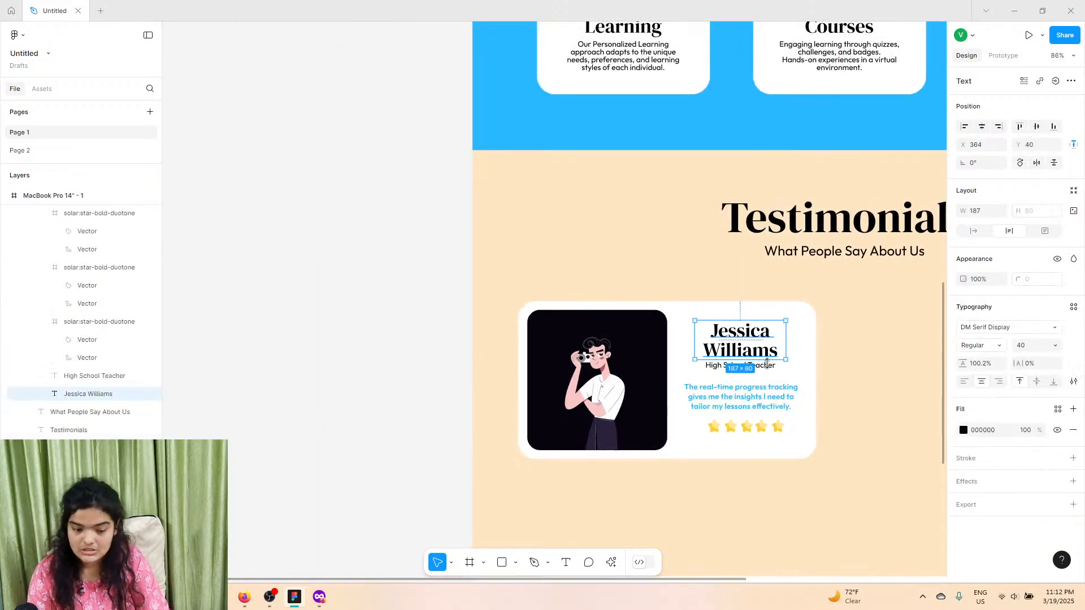
pyautogui.keyDown('shift'); pyautogui.click(764, 366); pyautogui.keyUp('shift')
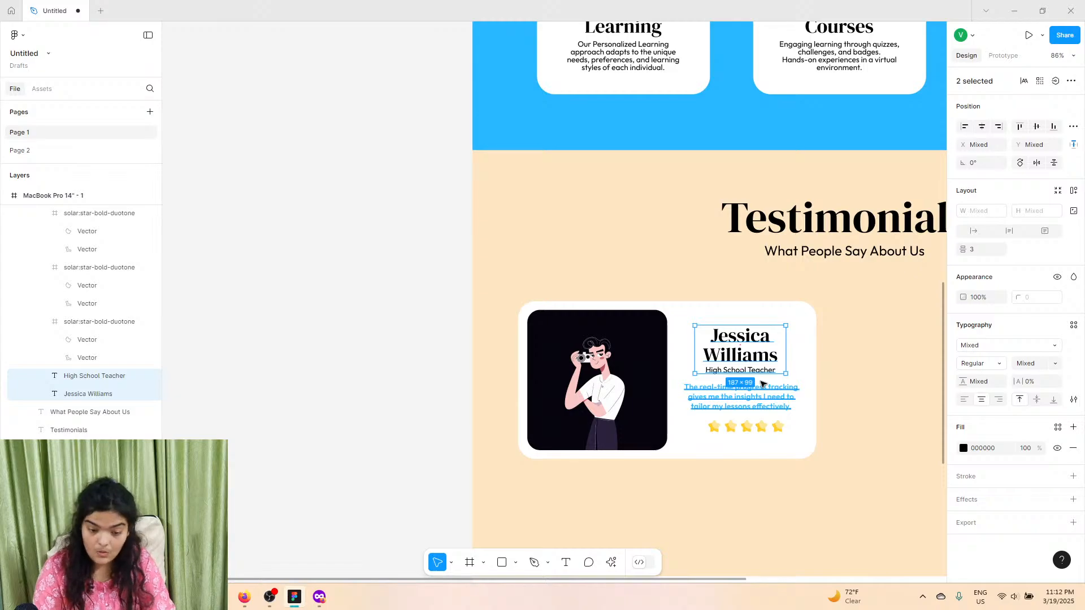
pyautogui.click(766, 318)
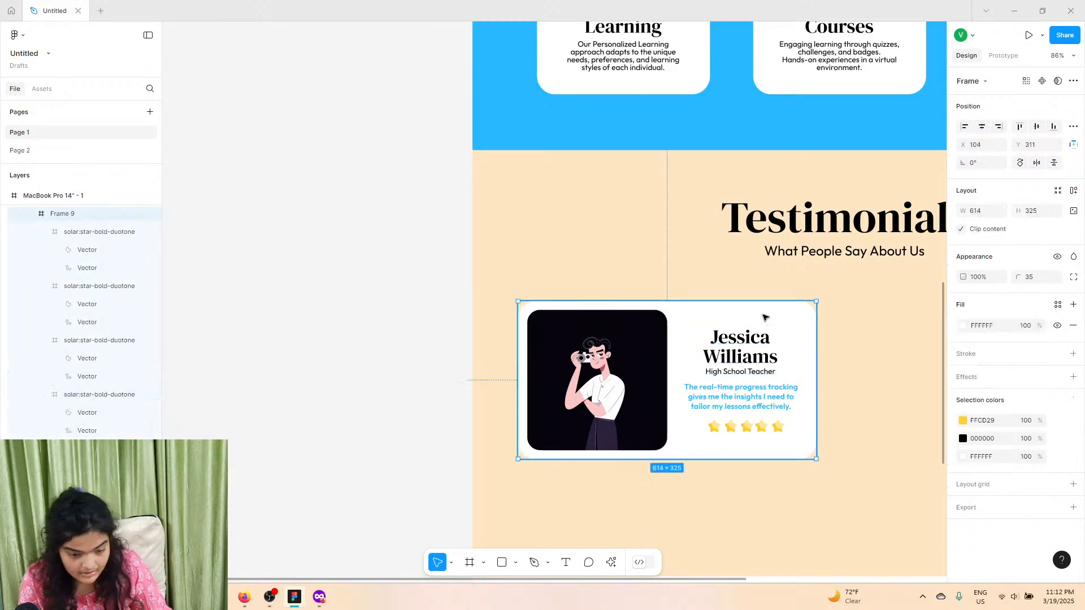
pyautogui.hotkey('ctrl', 'd')
pyautogui.hscroll(4, 755, 368)
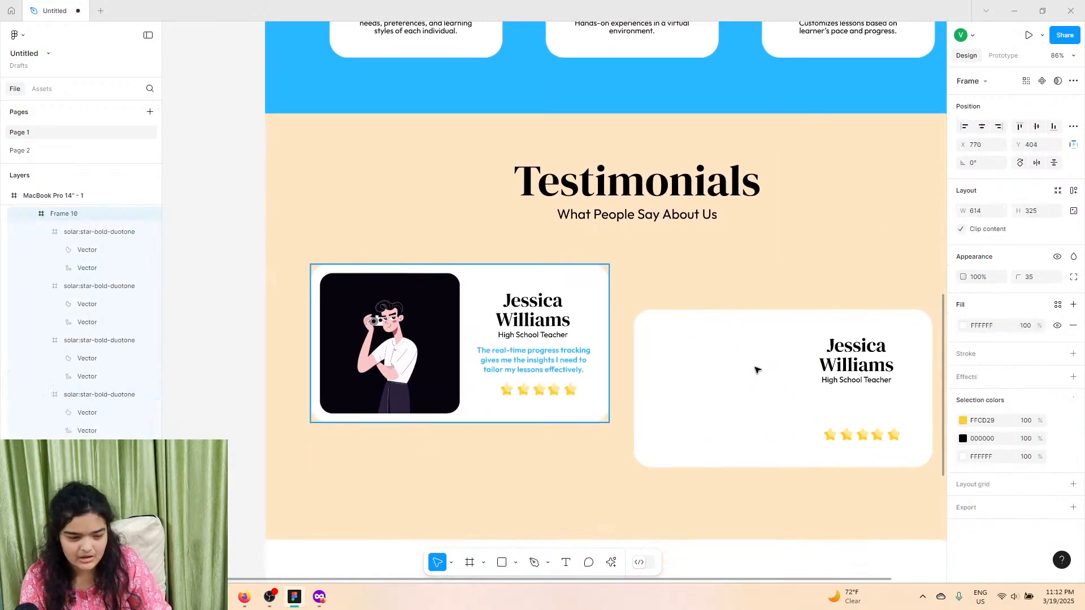
pyautogui.press('Delete')
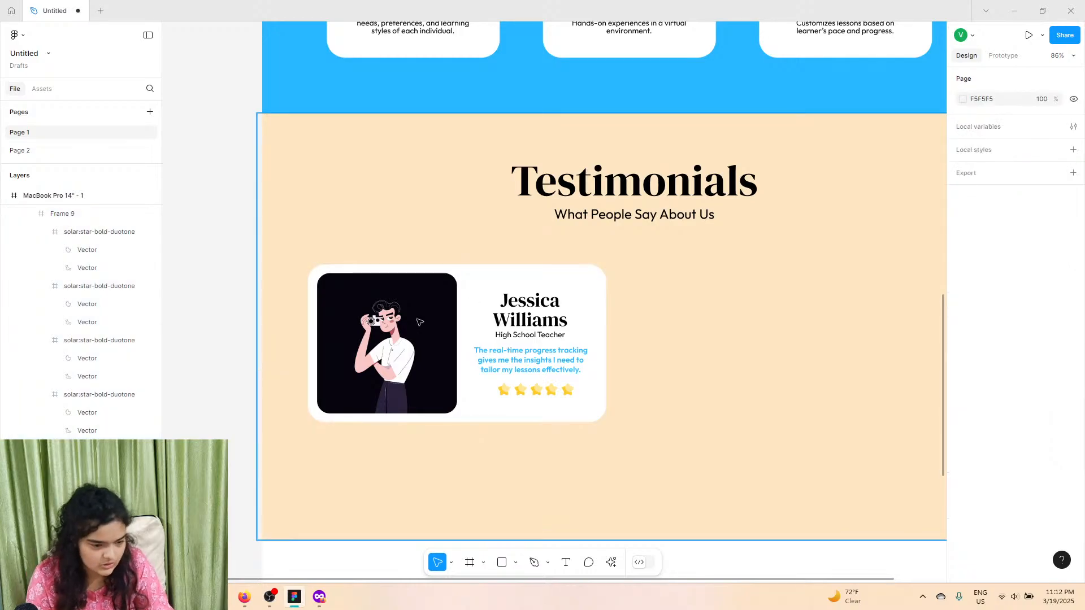
# Step: Nest the photo layer inside the testimonial card's frame and toggle the Testimonials section's visibility to check for layers left outside it
pyautogui.click(419, 322)
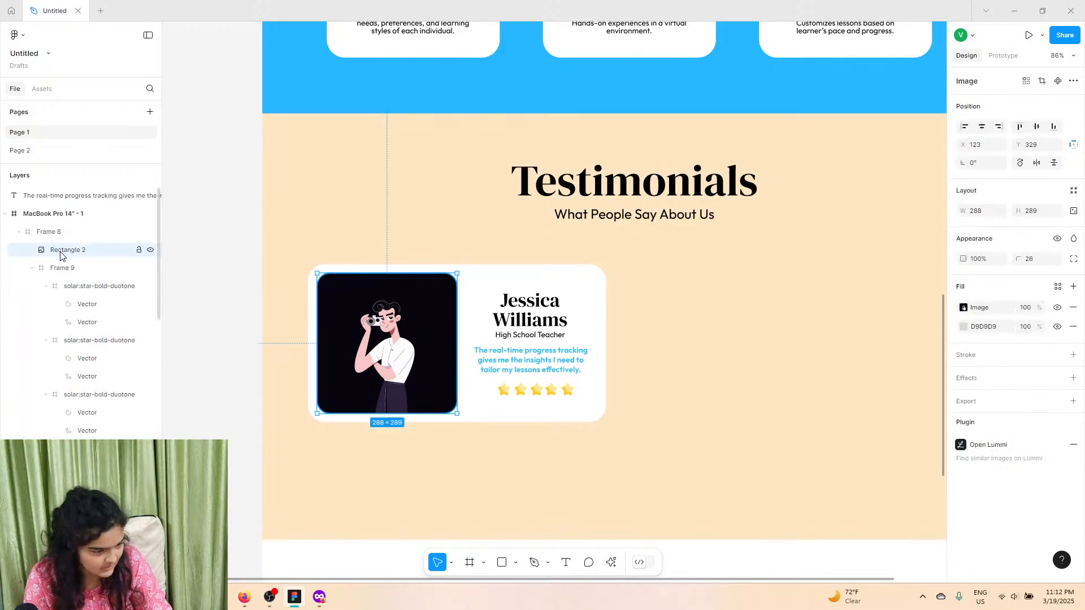
pyautogui.moveTo(60, 255)
pyautogui.mouseDown()
pyautogui.moveTo(76, 277)
pyautogui.moveTo(76, 267)
pyautogui.mouseUp()
pyautogui.click(66, 232)
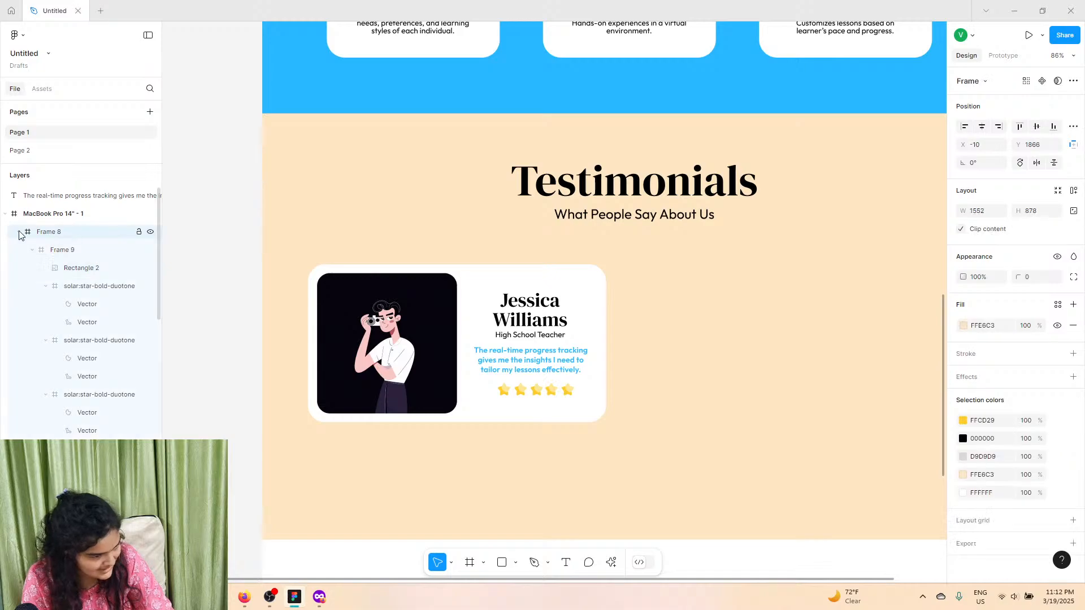
pyautogui.click(19, 232)
pyautogui.click(148, 233)
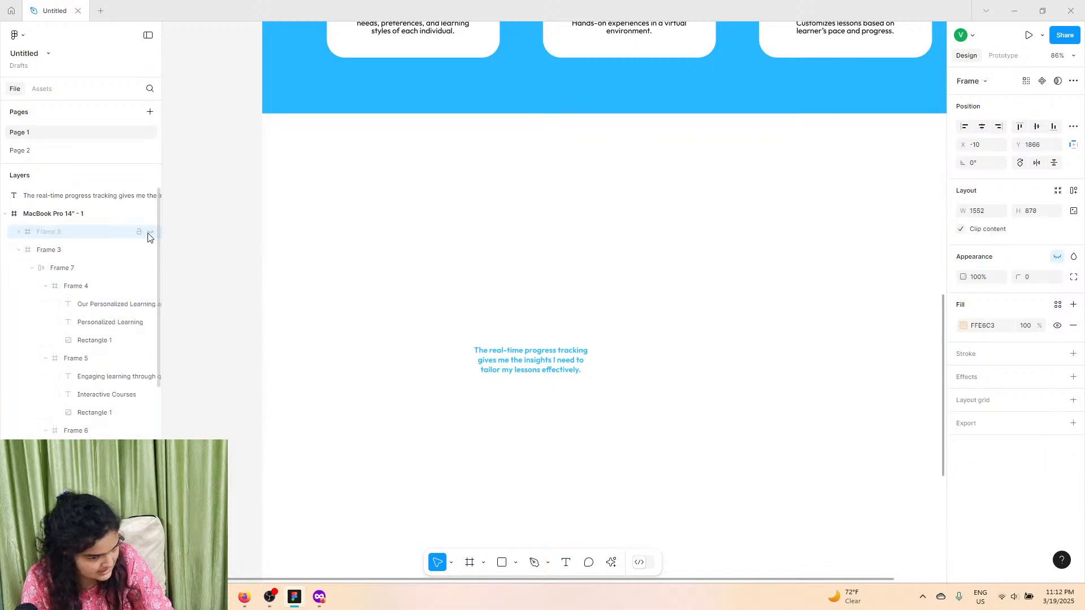
pyautogui.click(148, 234)
# Step: Nest the blue quote layer inside the testimonial card's frame and toggle the card's visibility to check its contents
pyautogui.click(461, 339)
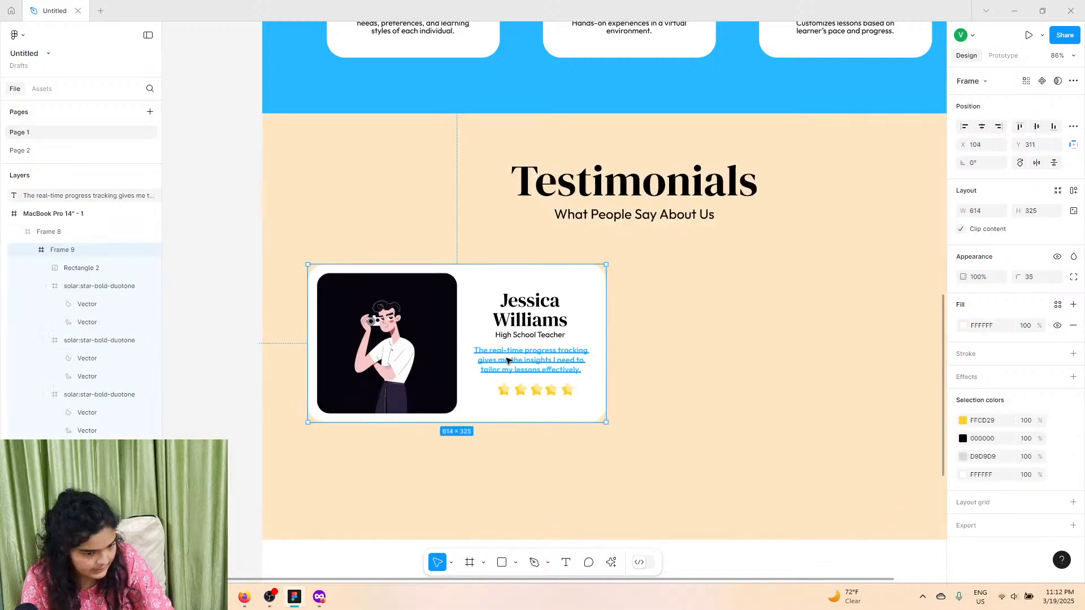
pyautogui.click(530, 359)
pyautogui.moveTo(92, 202); pyautogui.dragTo(65, 249)
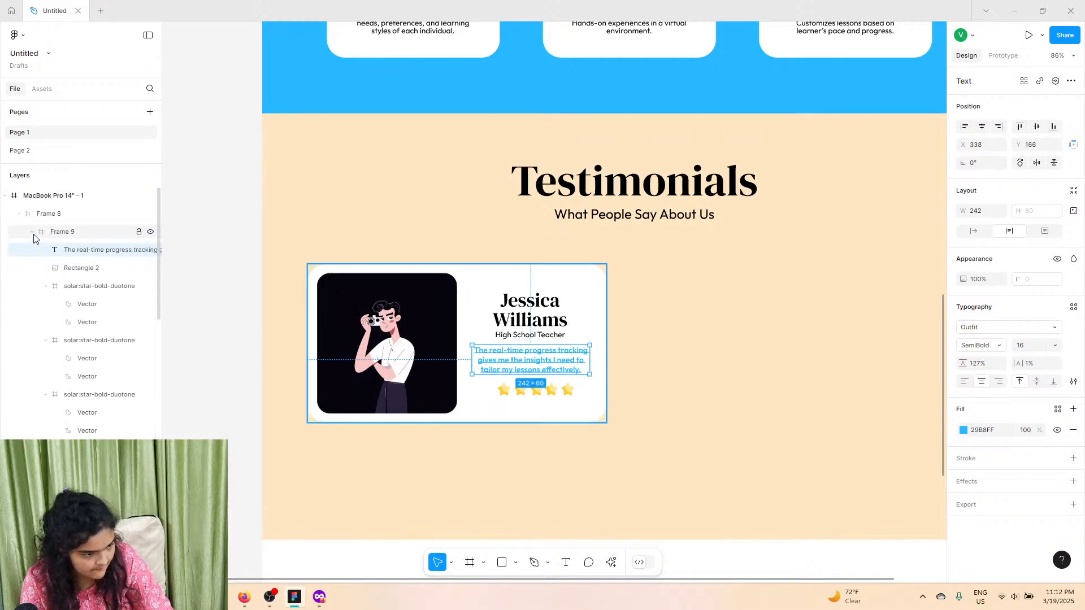
pyautogui.click(32, 232)
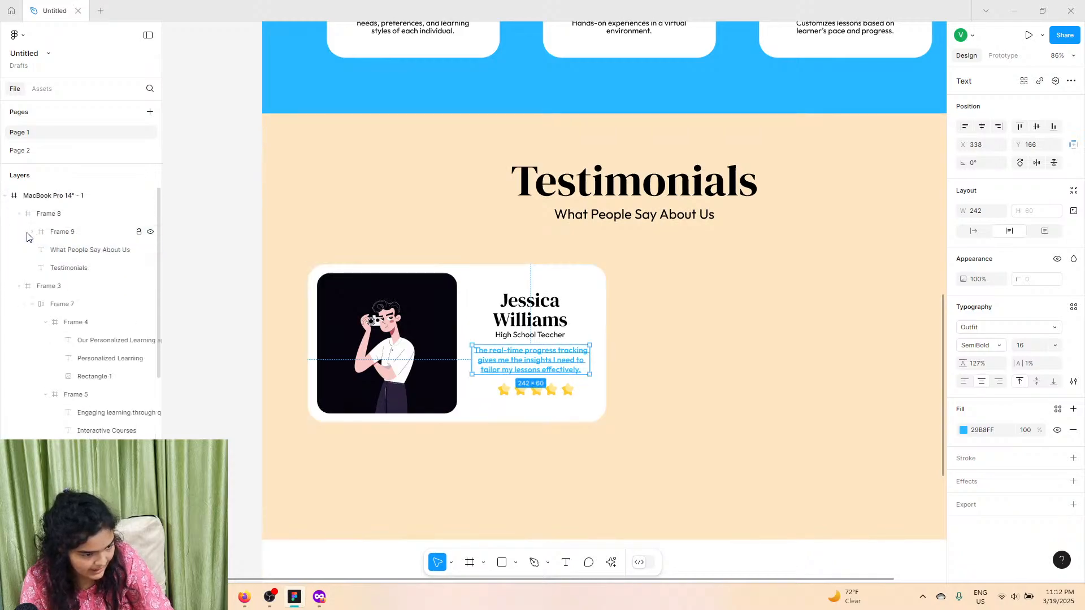
pyautogui.click(150, 233)
pyautogui.click(150, 232)
# Step: Duplicate the complete testimonial card beside the original and position the two cards together as a centred row in the section
pyautogui.click(85, 233)
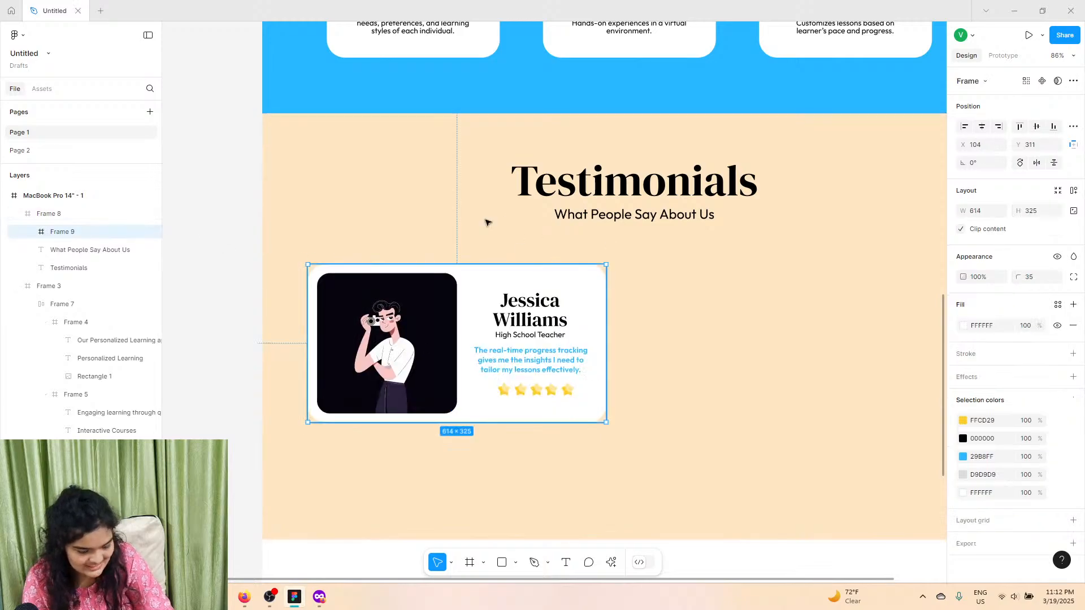
pyautogui.moveTo(448, 327); pyautogui.dragTo(716, 324)
pyautogui.hscroll(1, 612, 339)
pyautogui.keyDown('shift'); pyautogui.click(494, 293); pyautogui.keyUp('shift')
pyautogui.moveTo(494, 292); pyautogui.dragTo(501, 293)
# Step: Move the Testimonials heading and its subtitle down together, closer to the two cards
pyautogui.click(566, 195)
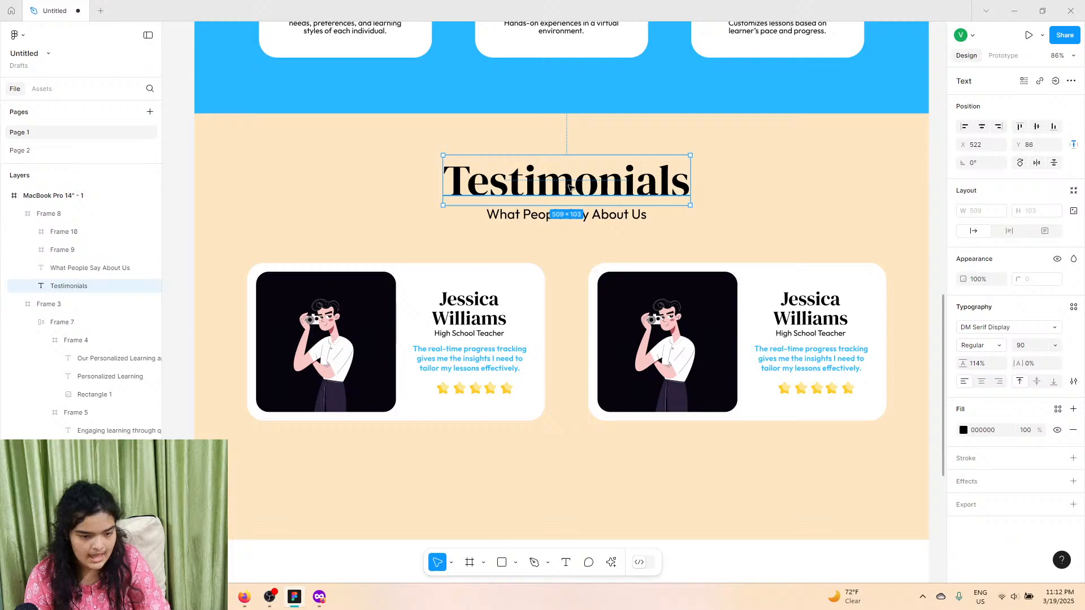
pyautogui.keyDown('shift'); pyautogui.click(568, 218); pyautogui.keyUp('shift')
pyautogui.moveTo(568, 218); pyautogui.dragTo(570, 237)
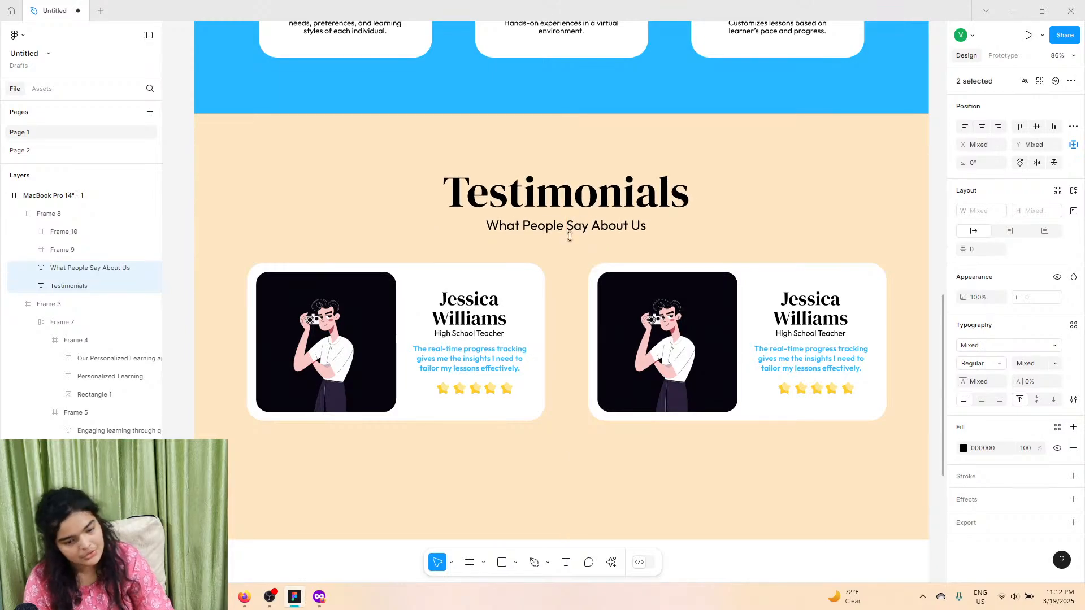
# Step: Shorten the peach Testimonials section frame to a height of 832
pyautogui.click(649, 513)
pyautogui.moveTo(659, 537)
pyautogui.mouseDown()
pyautogui.moveTo(659, 508)
pyautogui.moveTo(658, 522)
pyautogui.mouseUp()
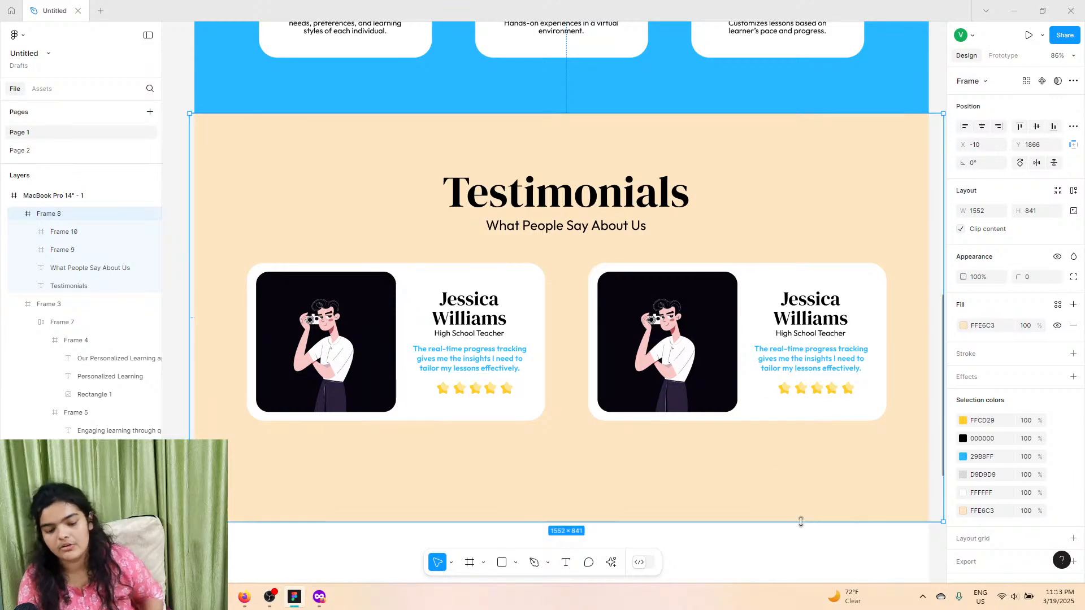
pyautogui.moveTo(803, 522); pyautogui.dragTo(801, 518)
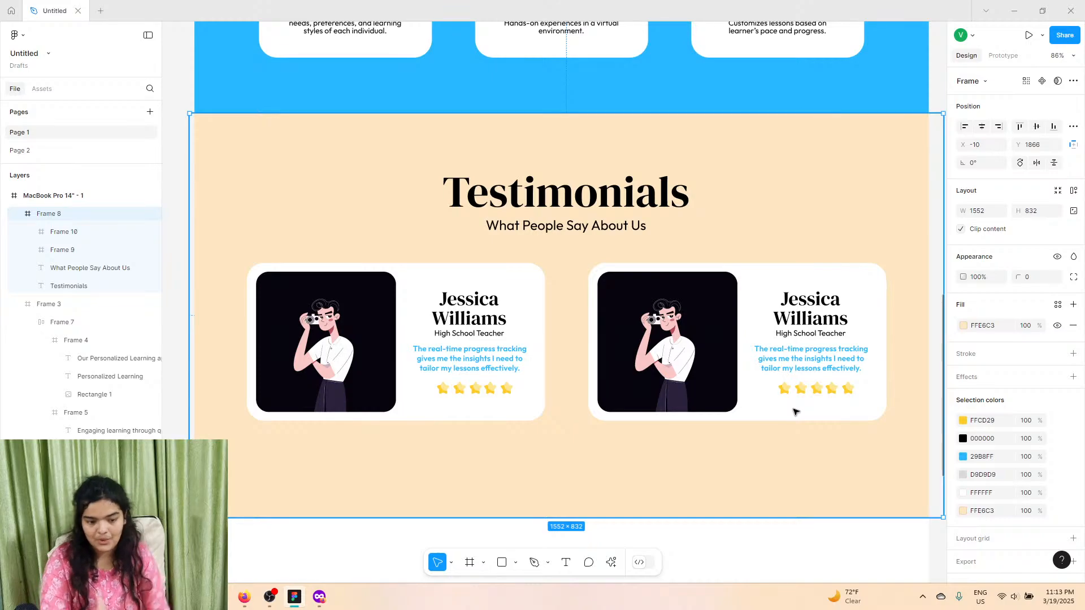
# Step: Copy the third testimonial's name from ChatGPT and paste it over the second card's name in Figma, matching the existing style
pyautogui.click(319, 597)
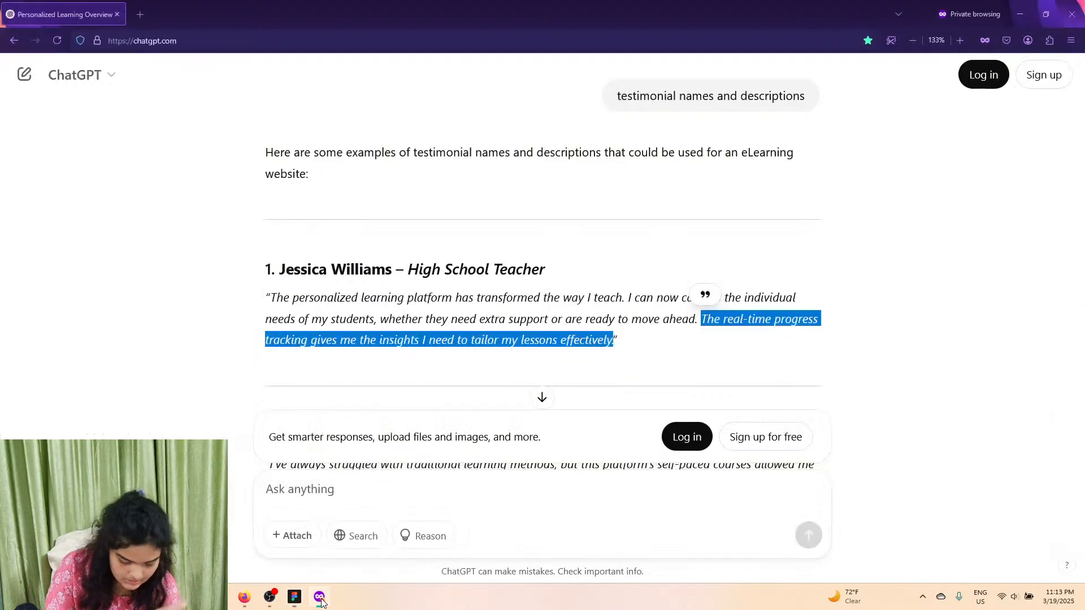
pyautogui.scroll(-5, 428, 381)
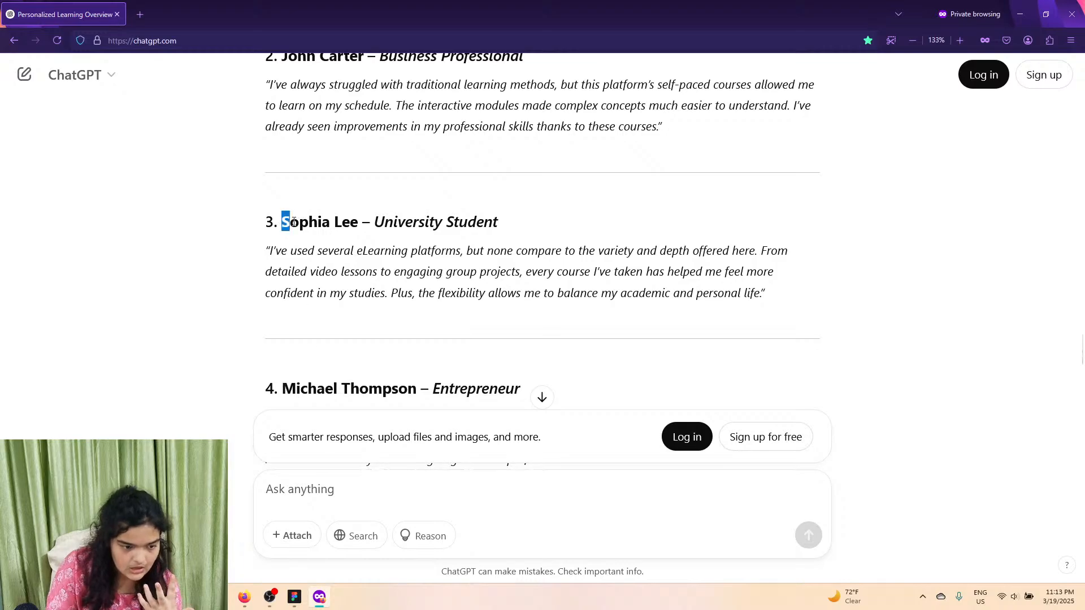
pyautogui.moveTo(293, 222); pyautogui.dragTo(355, 225)
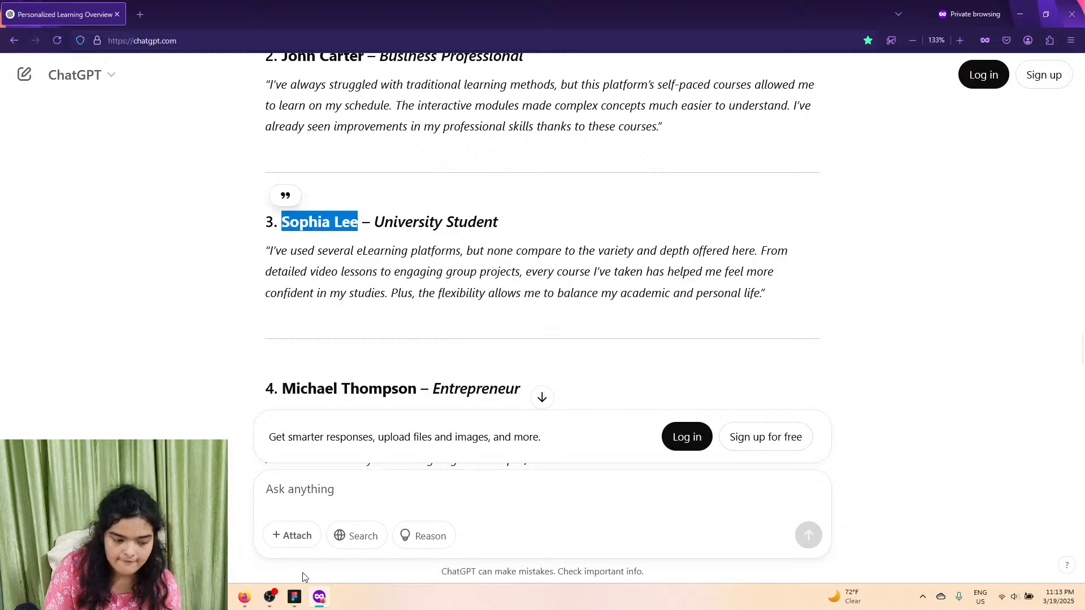
pyautogui.click(294, 597)
pyautogui.click(805, 304)
pyautogui.doubleClick(806, 304)
pyautogui.rightClick(805, 305)
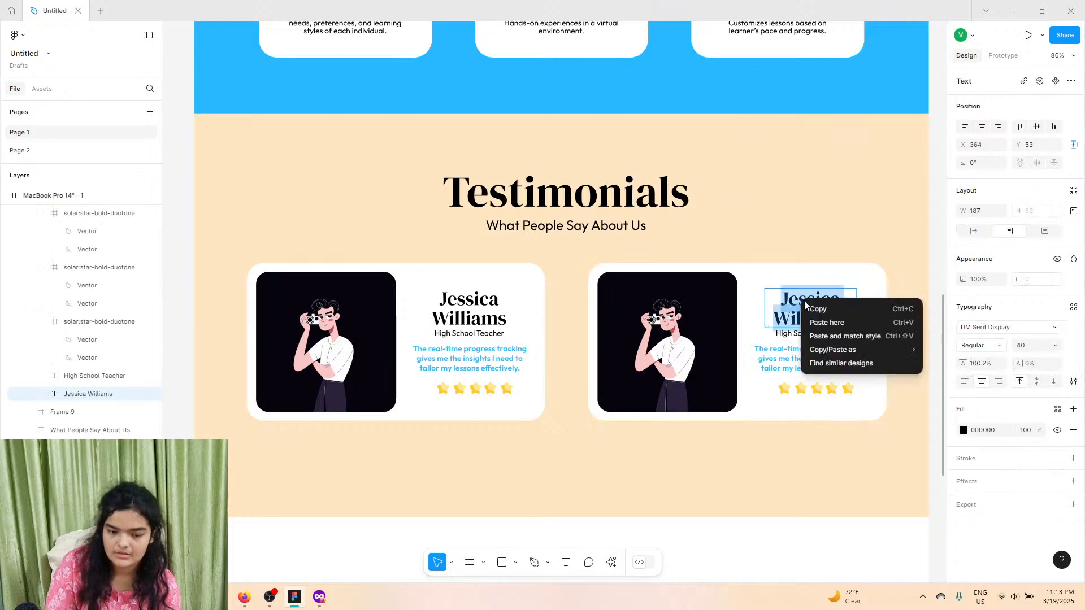
pyautogui.click(823, 336)
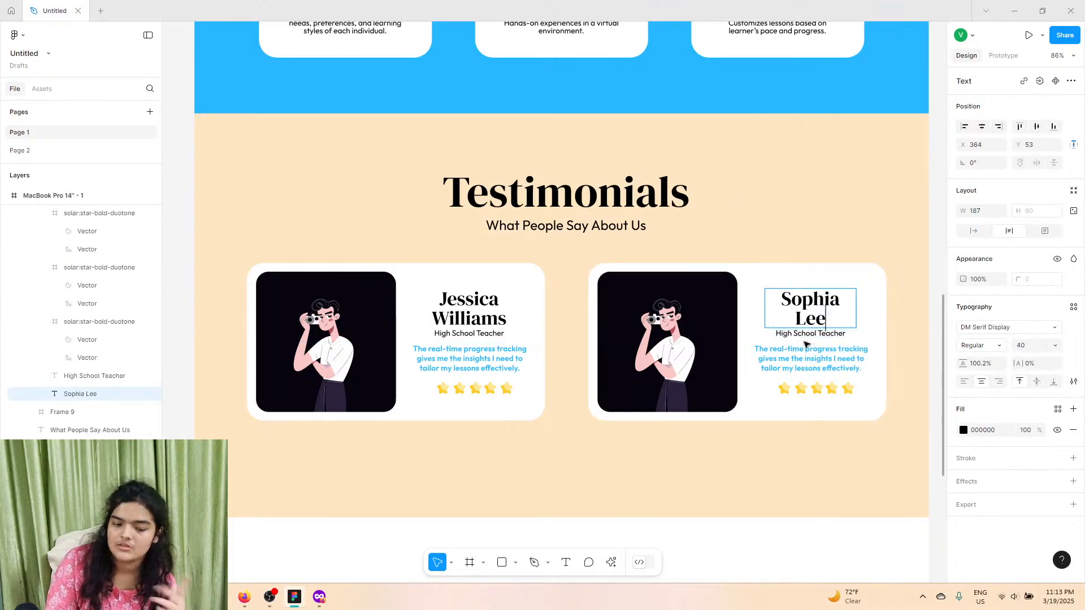
# Step: Copy "University Student" from ChatGPT's third testimonial and replace the second card's job title in Figma with it
pyautogui.click(320, 597)
pyautogui.moveTo(375, 228); pyautogui.dragTo(557, 232)
pyautogui.hotkey('ctrl', 'c')
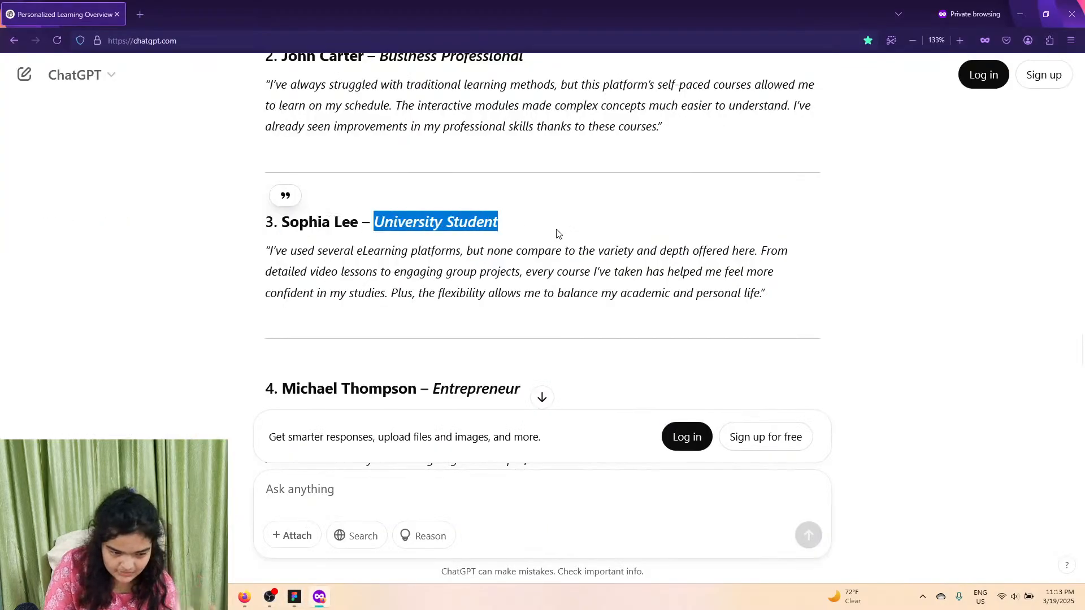
pyautogui.click(296, 598)
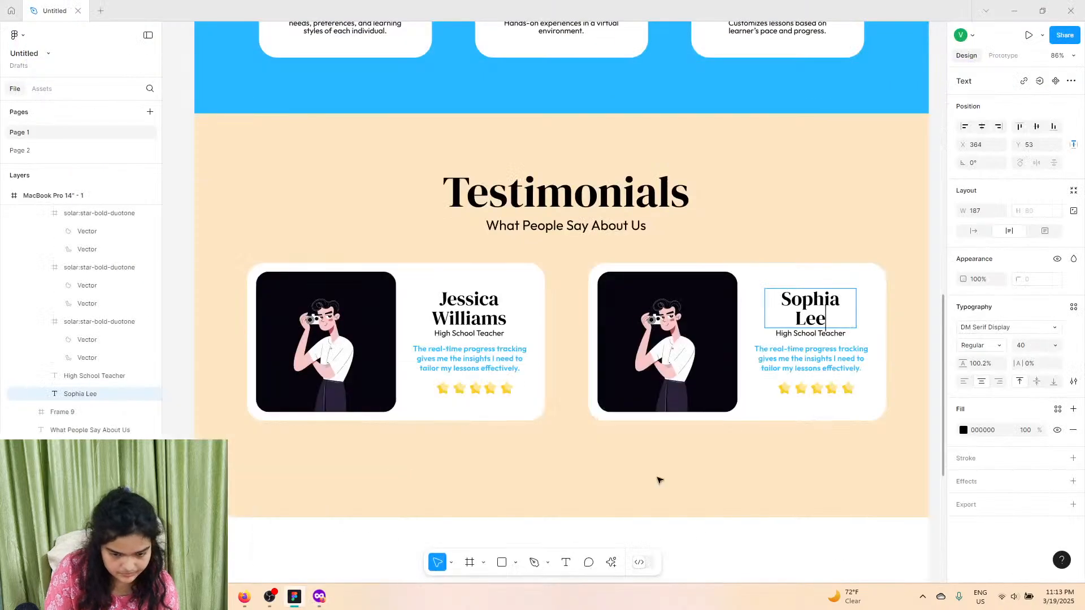
pyautogui.doubleClick(809, 333)
pyautogui.hotkey('ctrl', 'v')
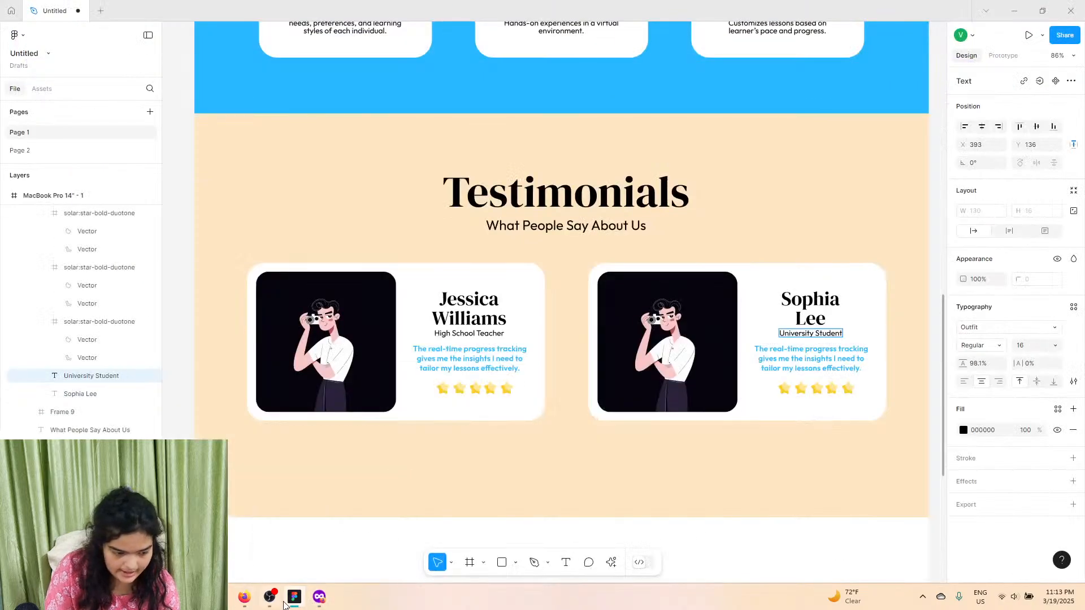
# Step: Replace the second card's quote with ChatGPT's "I've used several eLearning platforms, but none compare to the variety and depth offered here", matching the style
pyautogui.click(318, 599)
pyautogui.click(439, 354)
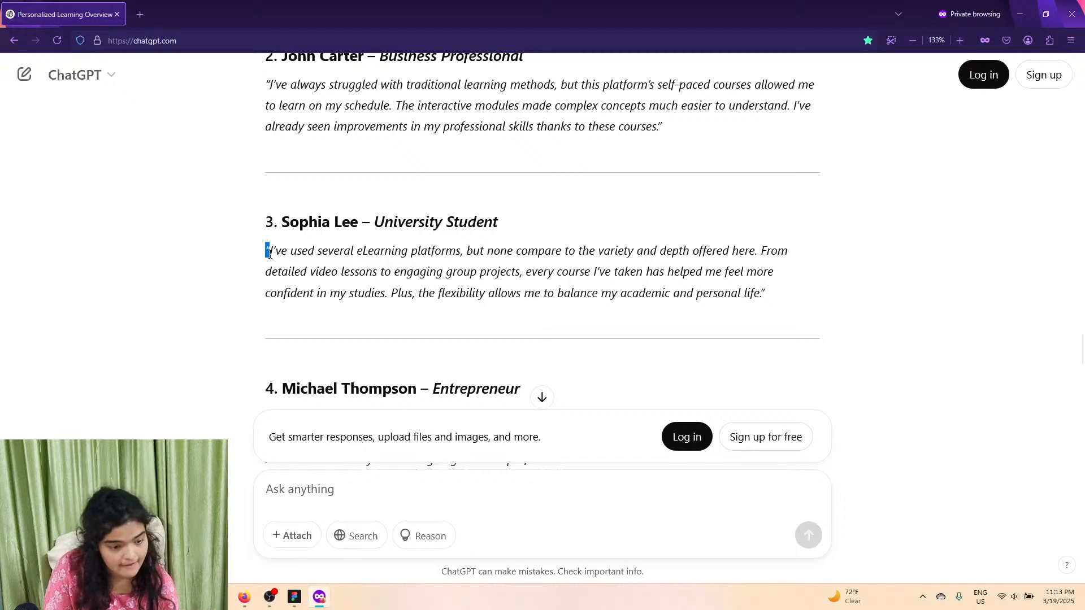
pyautogui.moveTo(271, 253); pyautogui.dragTo(755, 250)
pyautogui.rightClick(754, 250)
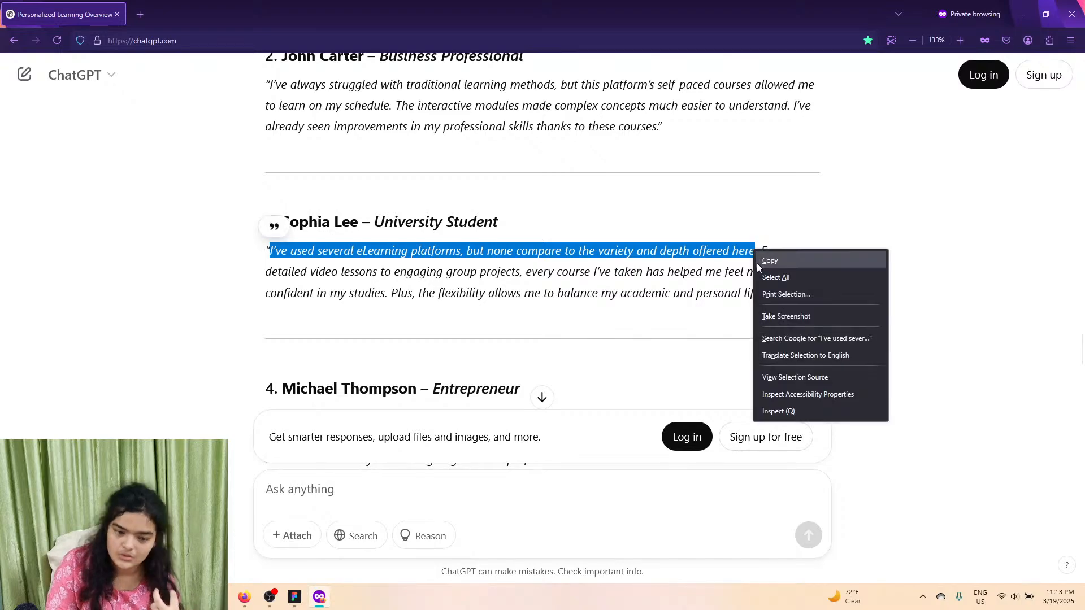
pyautogui.click(774, 258)
pyautogui.click(293, 597)
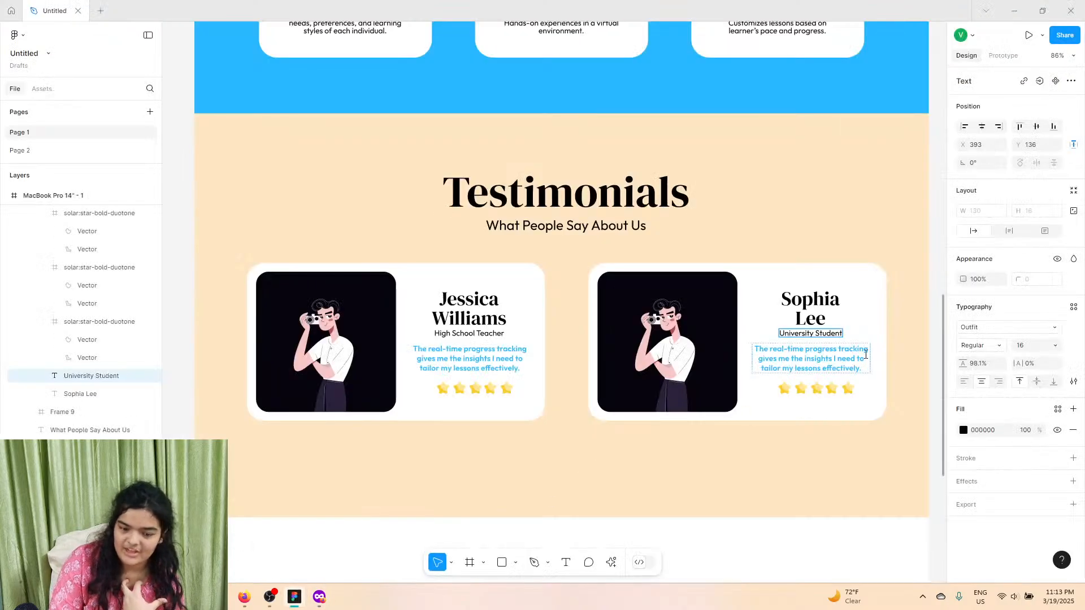
pyautogui.doubleClick(837, 357)
pyautogui.rightClick(837, 357)
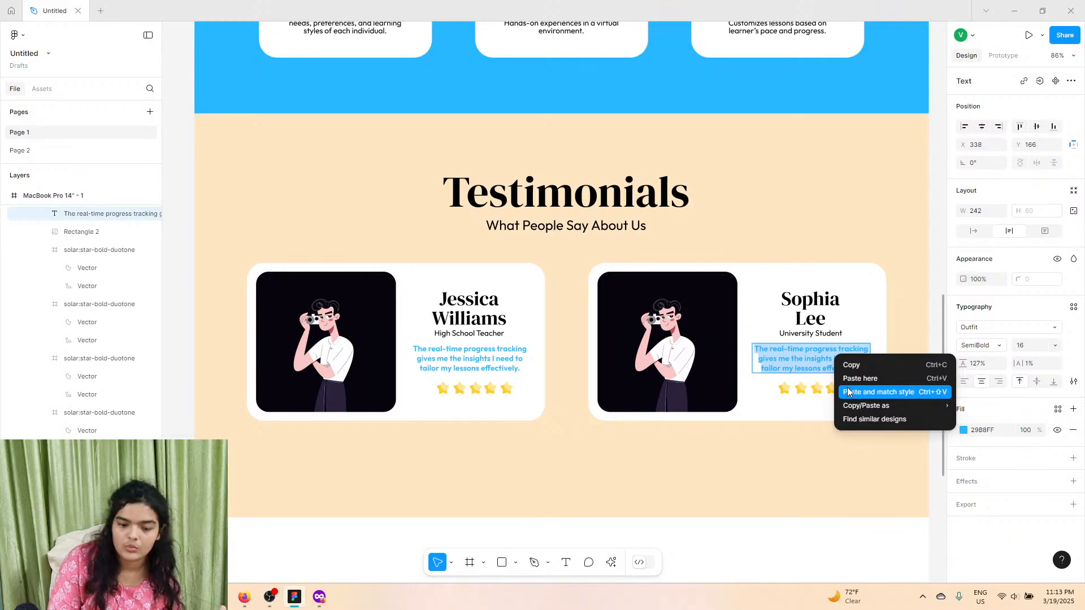
pyautogui.click(848, 392)
# Step: Add a full stop to the second card's quote, widen its text box to 263 and recentre it under the job title
pyautogui.click(877, 368)
pyautogui.scroll(3, 877, 366)
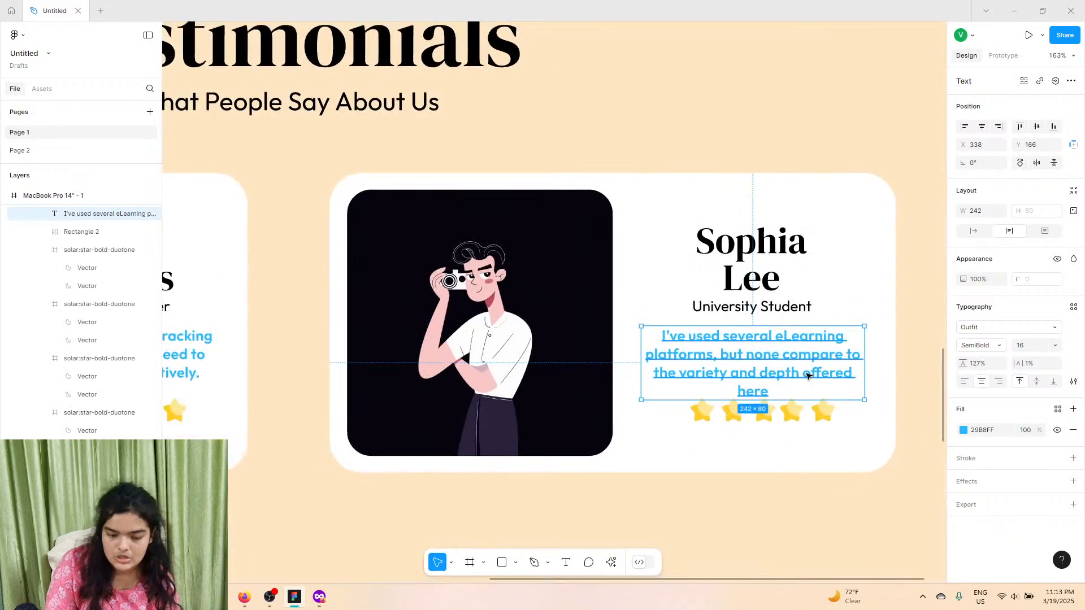
pyautogui.doubleClick(796, 382)
pyautogui.click(775, 393)
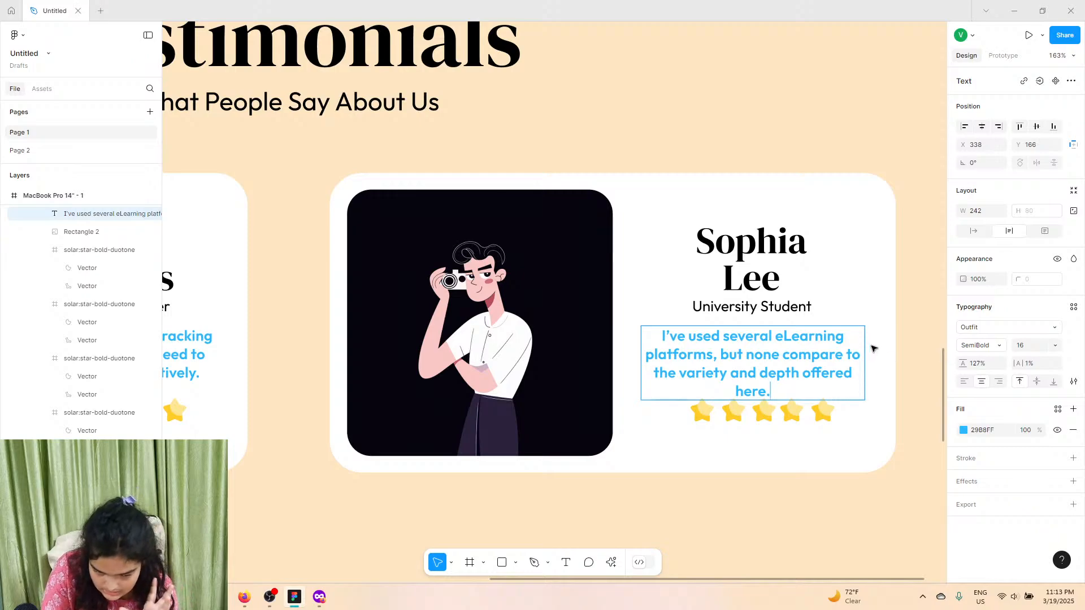
pyautogui.press('Escape')
pyautogui.moveTo(866, 356)
pyautogui.mouseDown()
pyautogui.moveTo(901, 356)
pyautogui.moveTo(883, 356)
pyautogui.mouseUp()
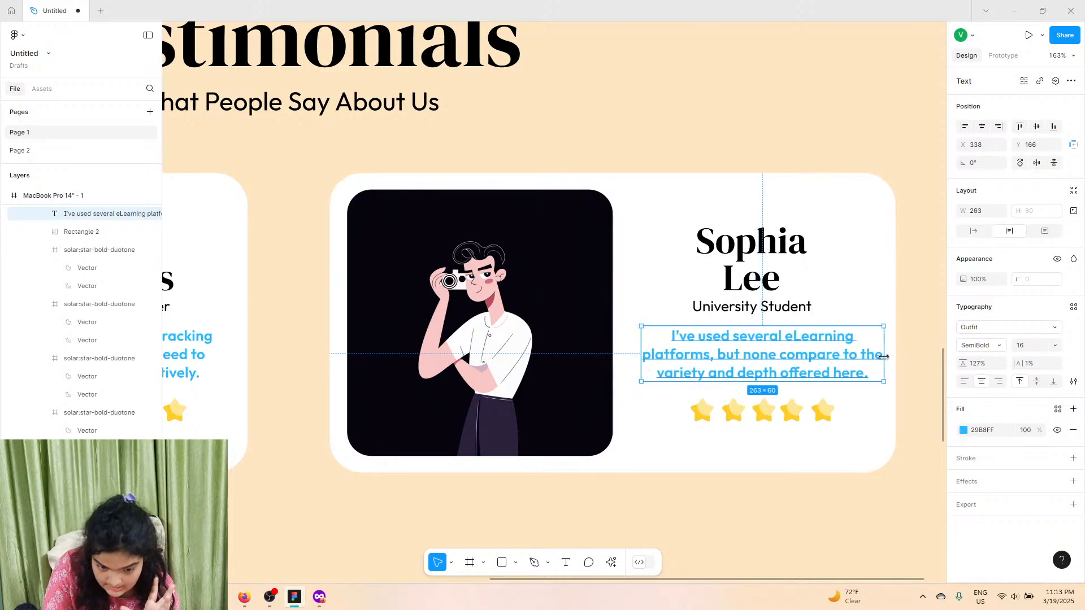
pyautogui.moveTo(810, 356); pyautogui.dragTo(803, 357)
# Step: Select the second card's photo and launch the Unsplash plugin for it
pyautogui.scroll(-1, 803, 357)
pyautogui.scroll(-3, 803, 358)
pyautogui.doubleClick(716, 340)
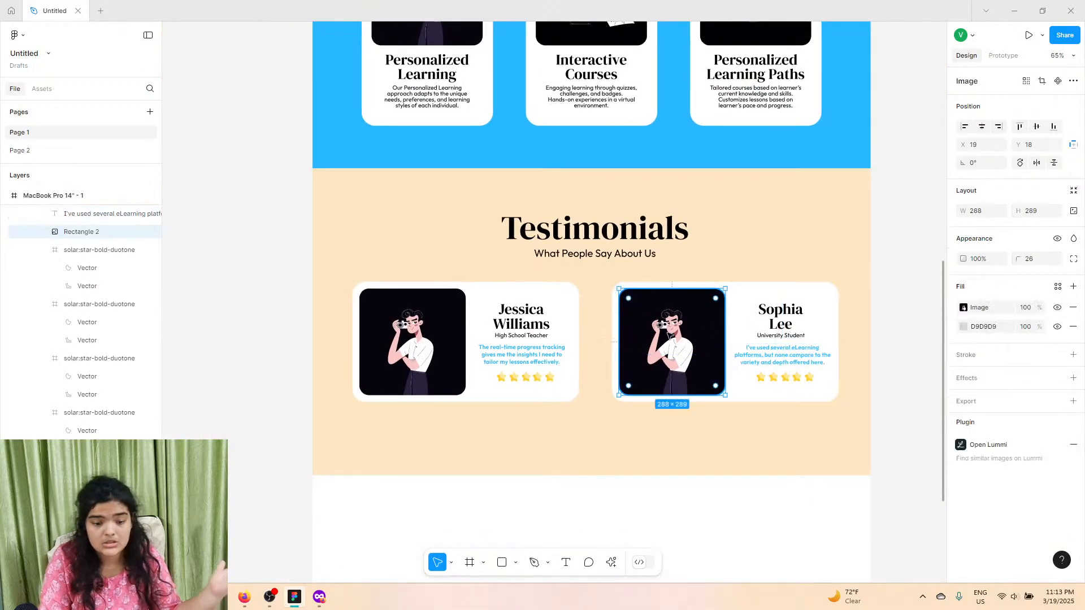
pyautogui.click(939, 287)
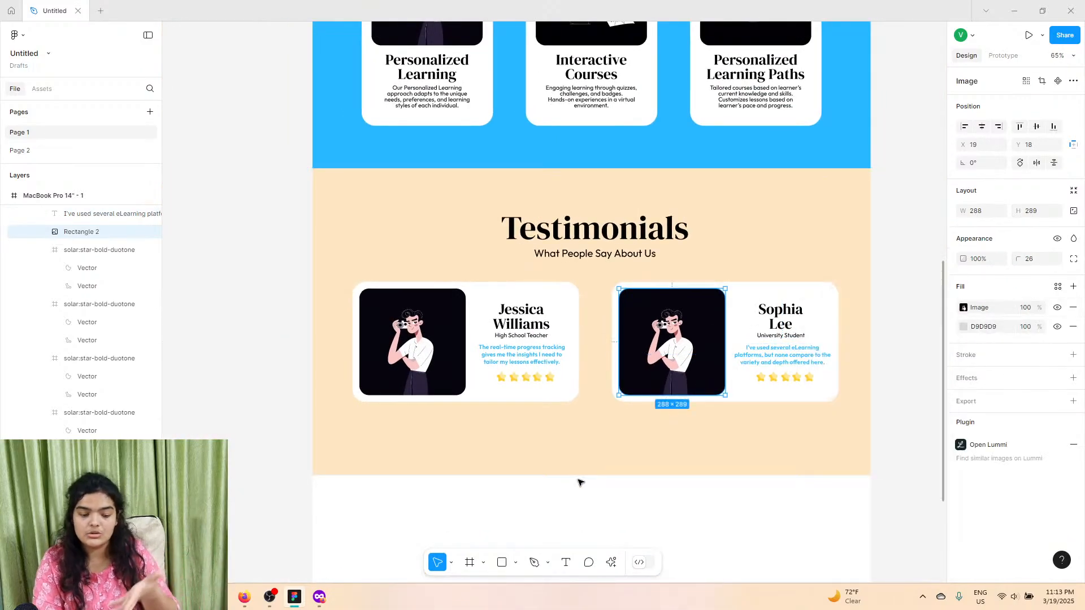
pyautogui.click(606, 560)
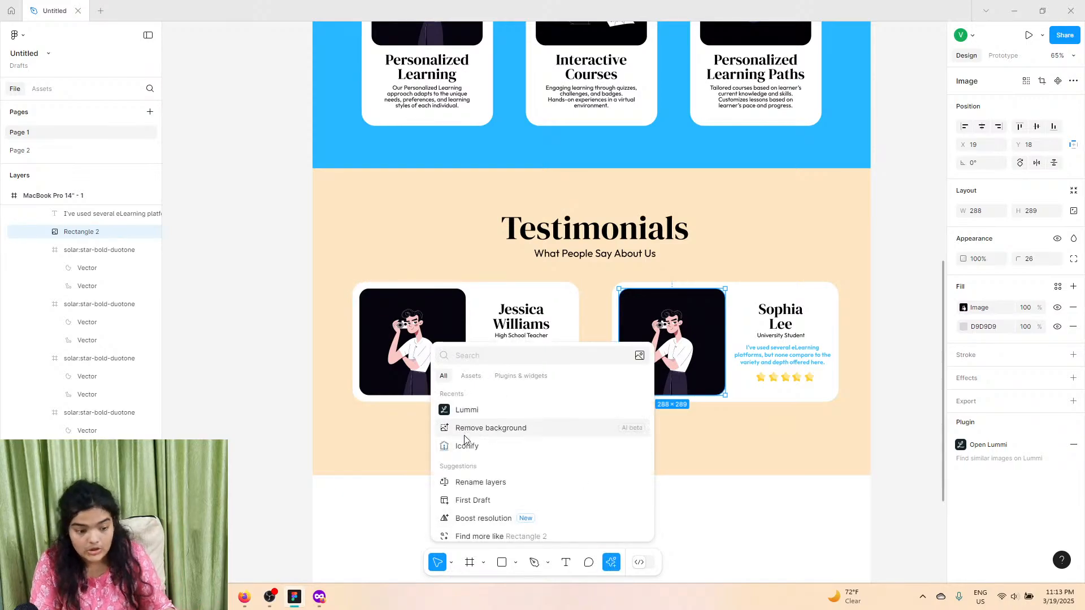
pyautogui.write('unsl')
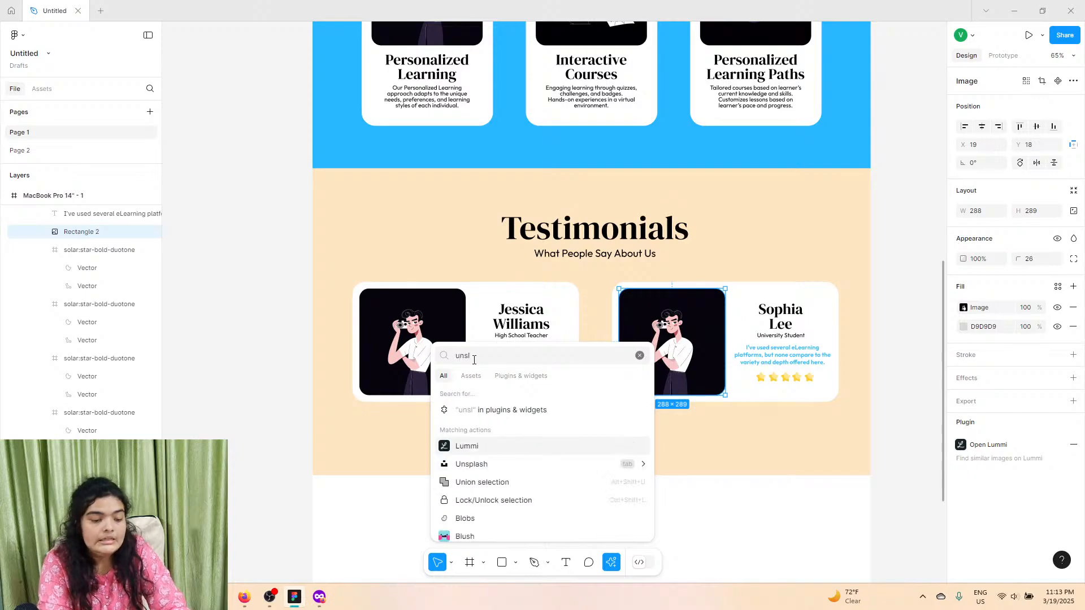
pyautogui.press('BackSpace')
pyautogui.write('pl')
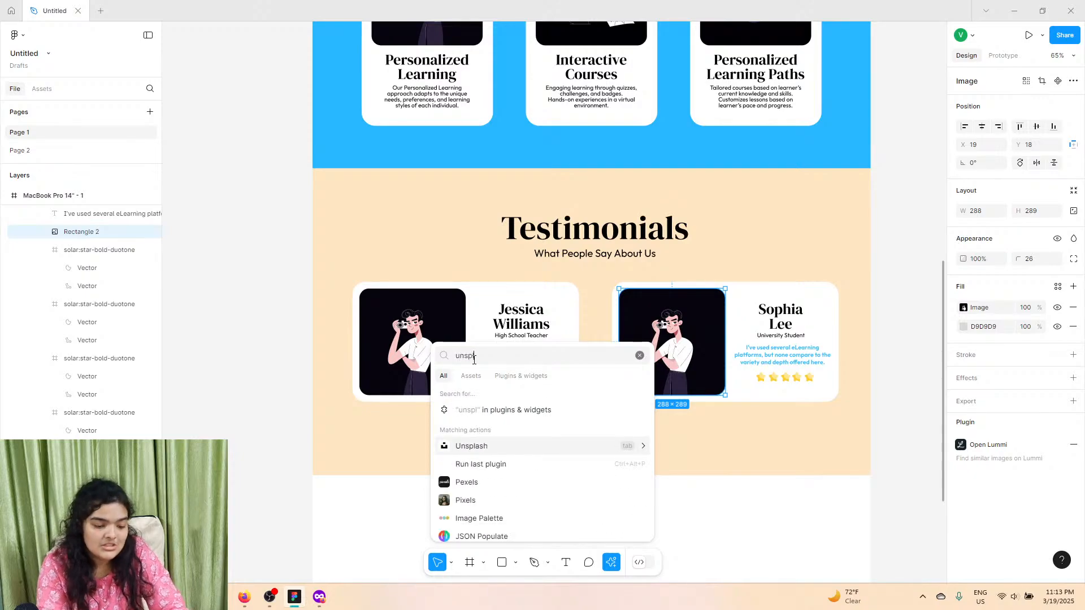
pyautogui.press('Return')
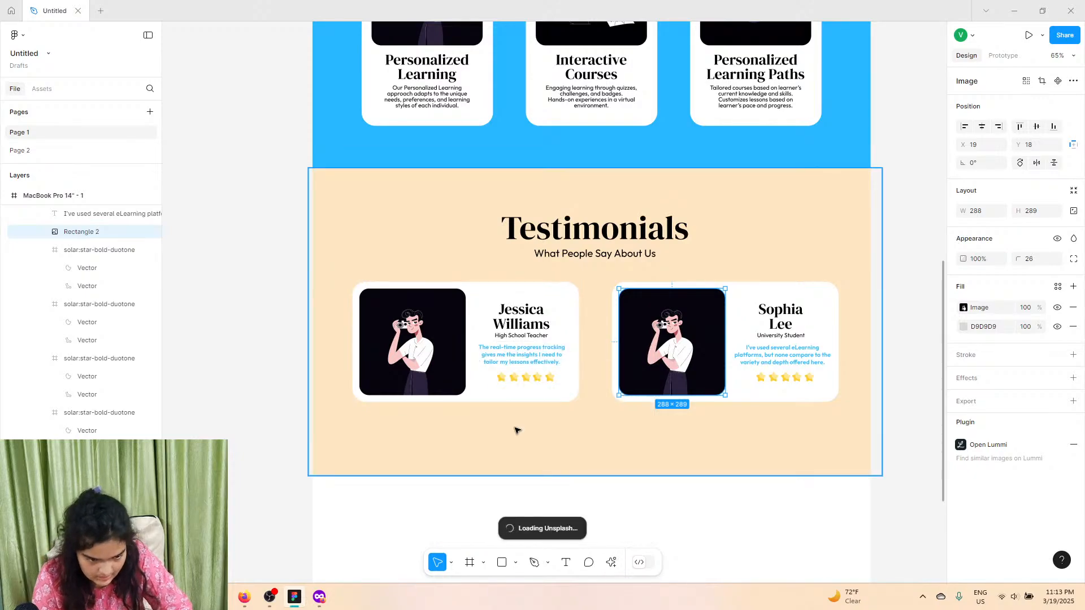
# Step: Shorten the Testimonials section frame to a height of 778 and search Unsplash for "person orange"
pyautogui.click(531, 446)
pyautogui.moveTo(556, 470); pyautogui.dragTo(556, 456)
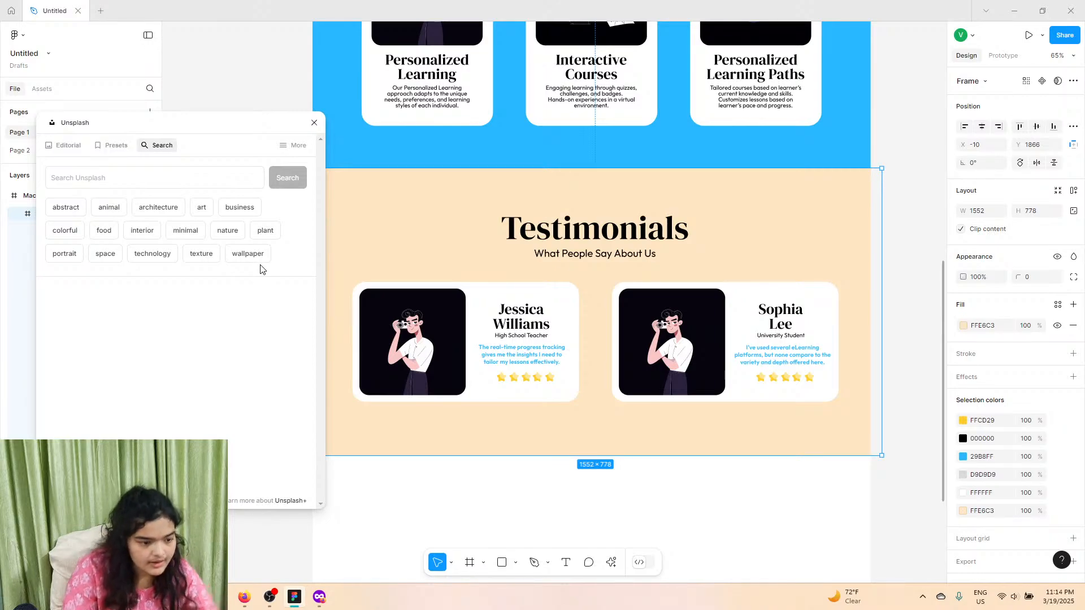
pyautogui.click(239, 179)
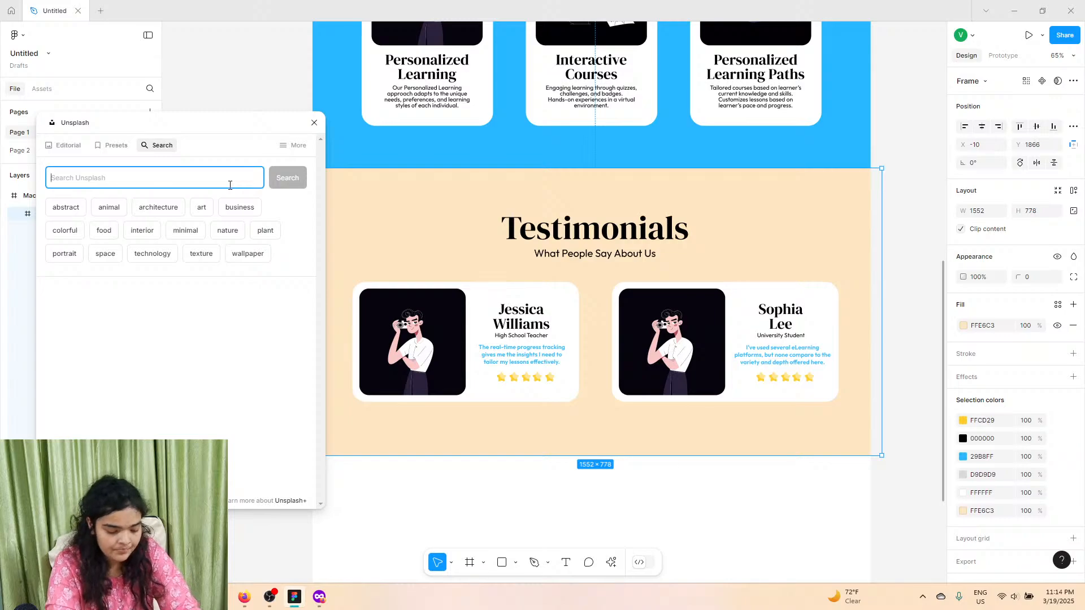
pyautogui.write('person o')
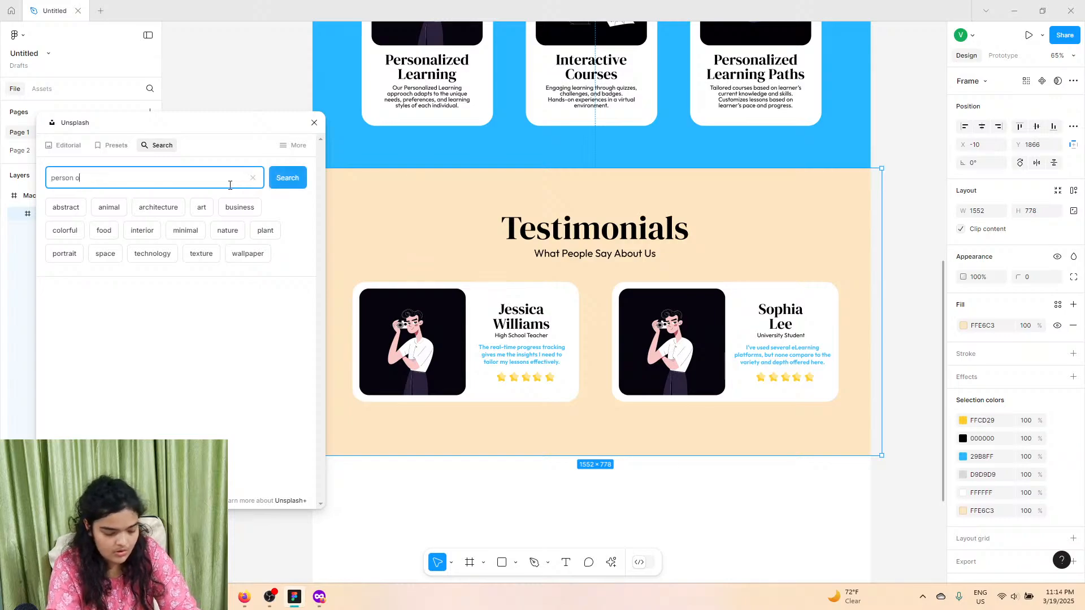
pyautogui.write('range')
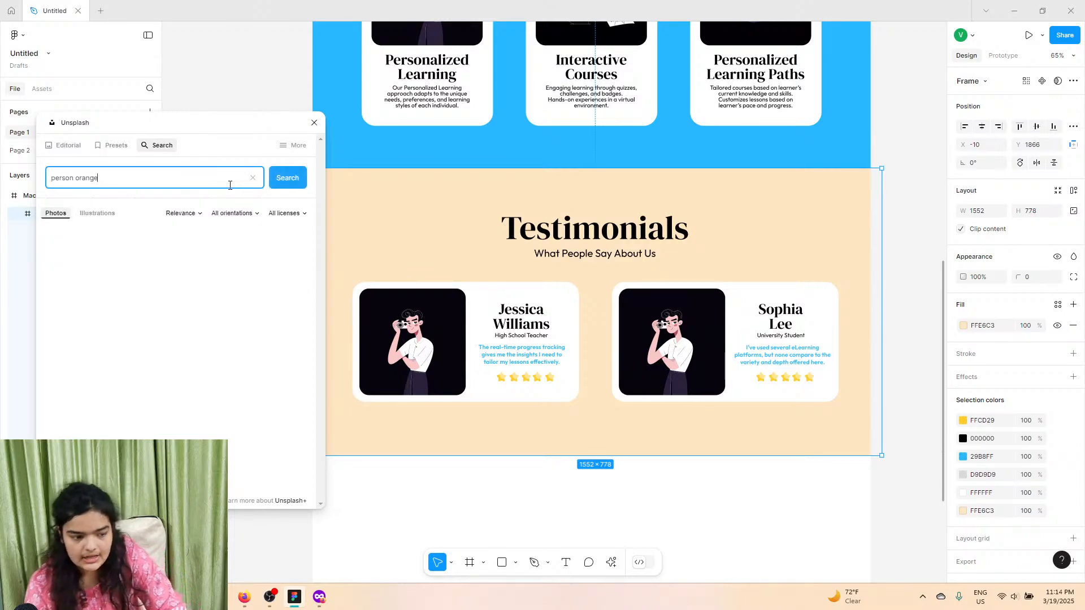
# Step: Fill the second testimonial card's image with the Unsplash portrait of a woman in an orange hood
pyautogui.click(625, 331)
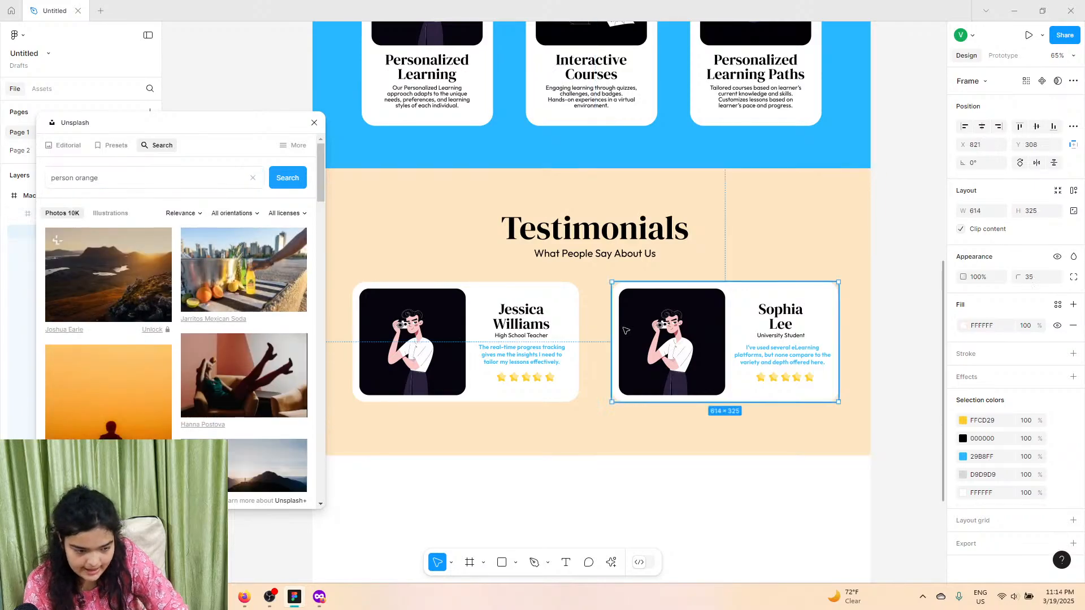
pyautogui.doubleClick(647, 329)
pyautogui.scroll(-10, 250, 337)
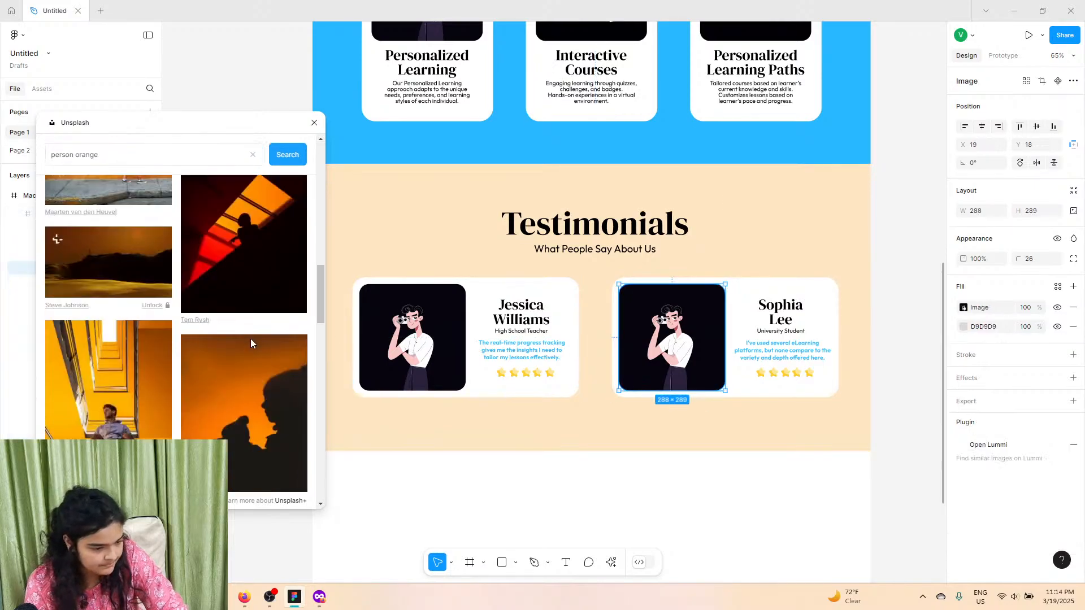
pyautogui.scroll(-10, 239, 335)
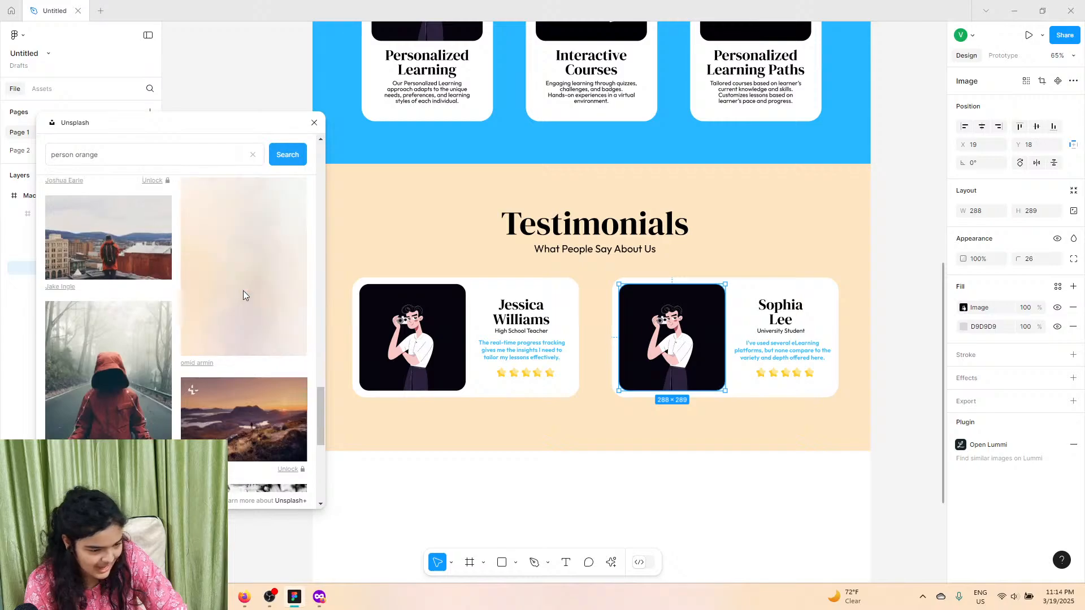
# Step: Select the first testimonial card's image and search Unsplash for "person blue"
pyautogui.doubleClick(425, 335)
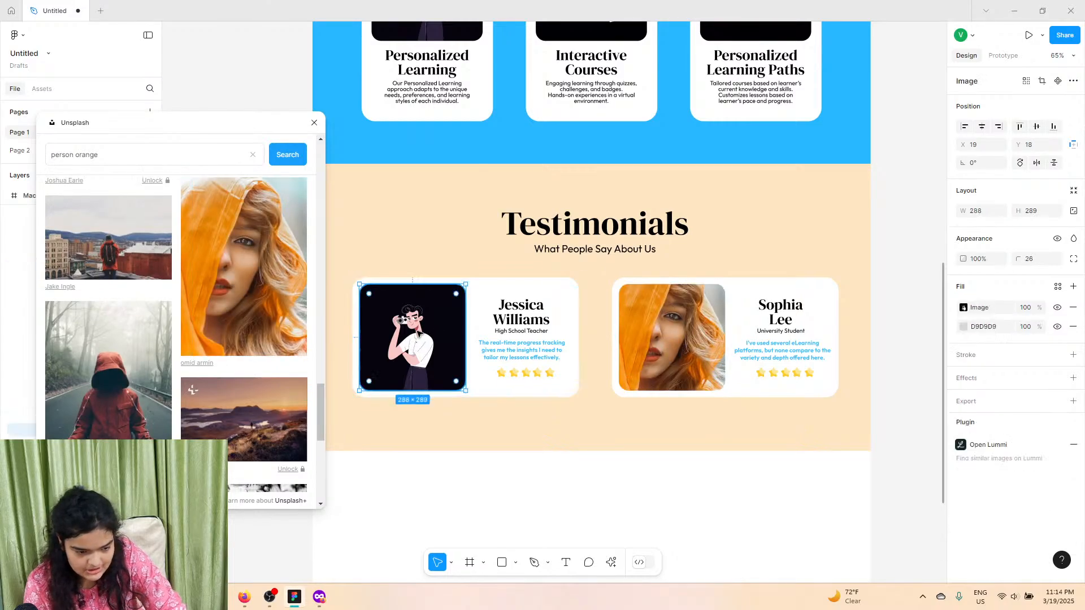
pyautogui.doubleClick(113, 154)
pyautogui.write('blue')
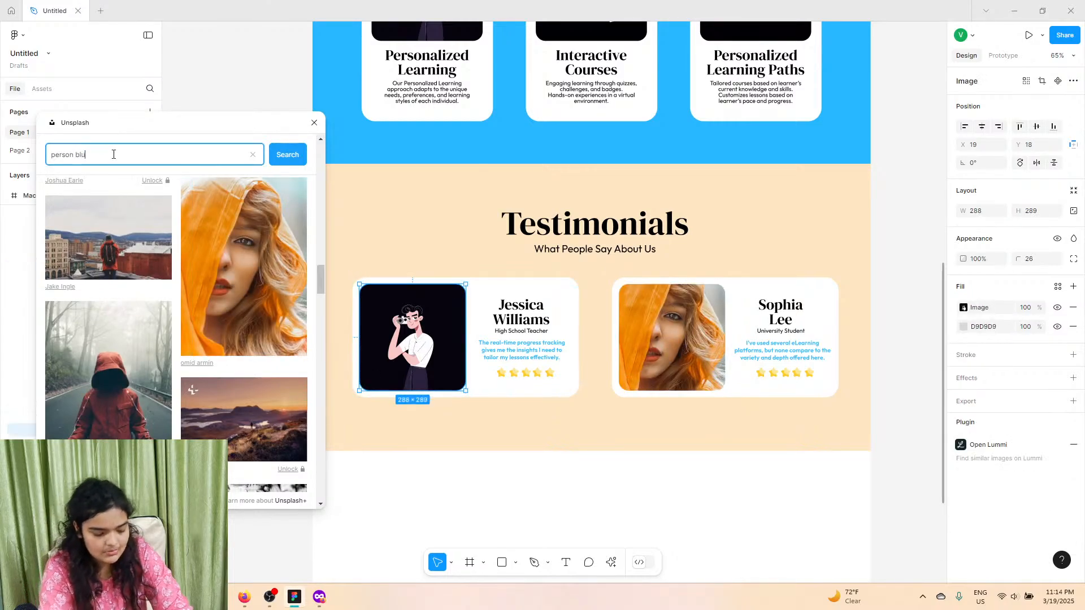
pyautogui.press('Return')
pyautogui.scroll(-15, 167, 266)
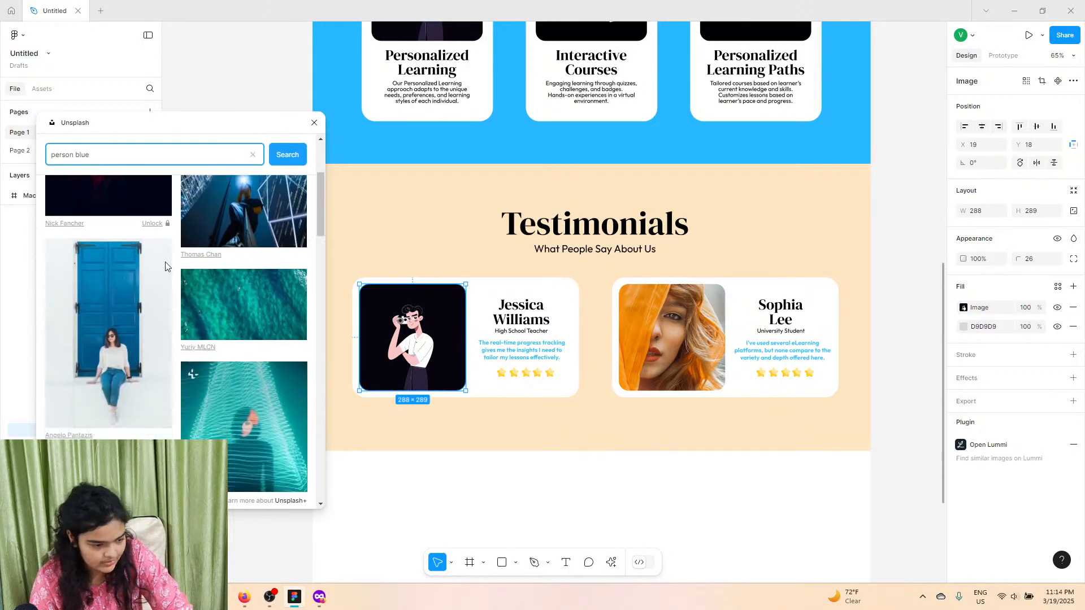
# Step: Fill the first card's image with the photo of a woman in a black top against a teal background
pyautogui.scroll(-10, 252, 385)
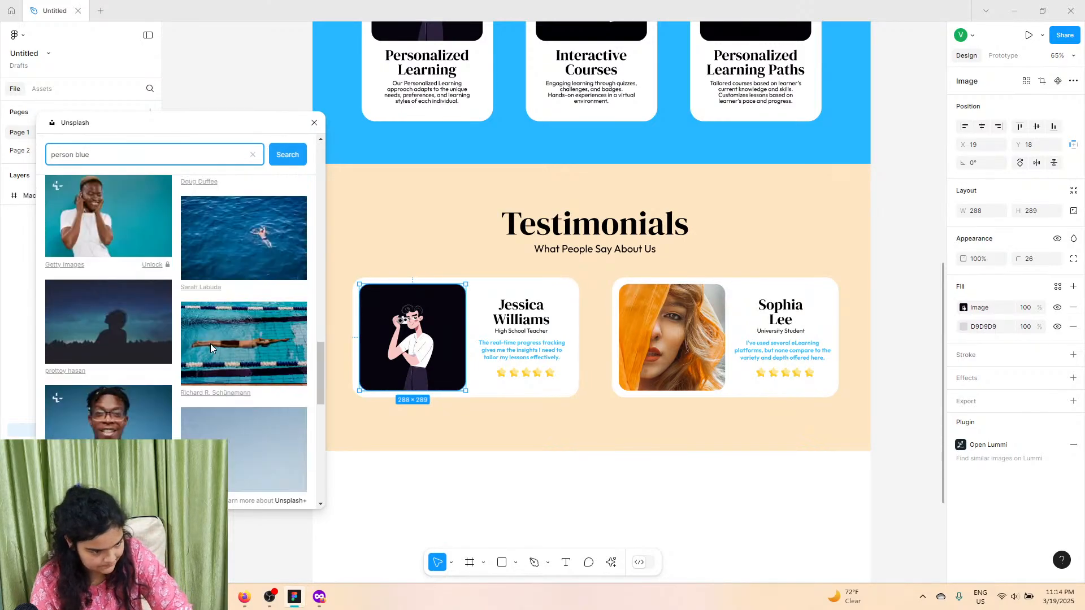
pyautogui.scroll(-10, 278, 348)
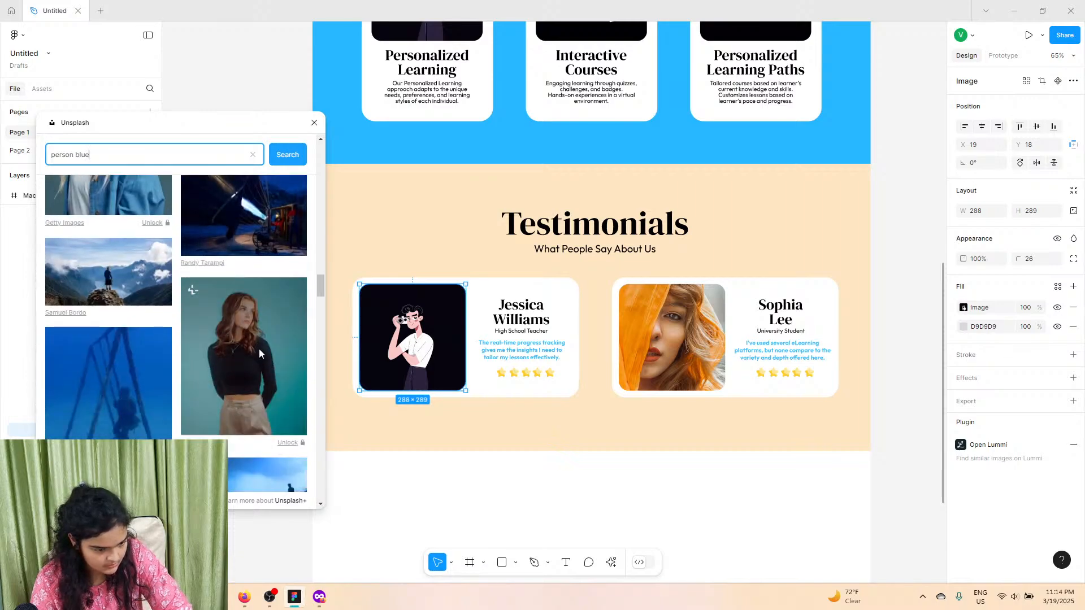
pyautogui.click(259, 348)
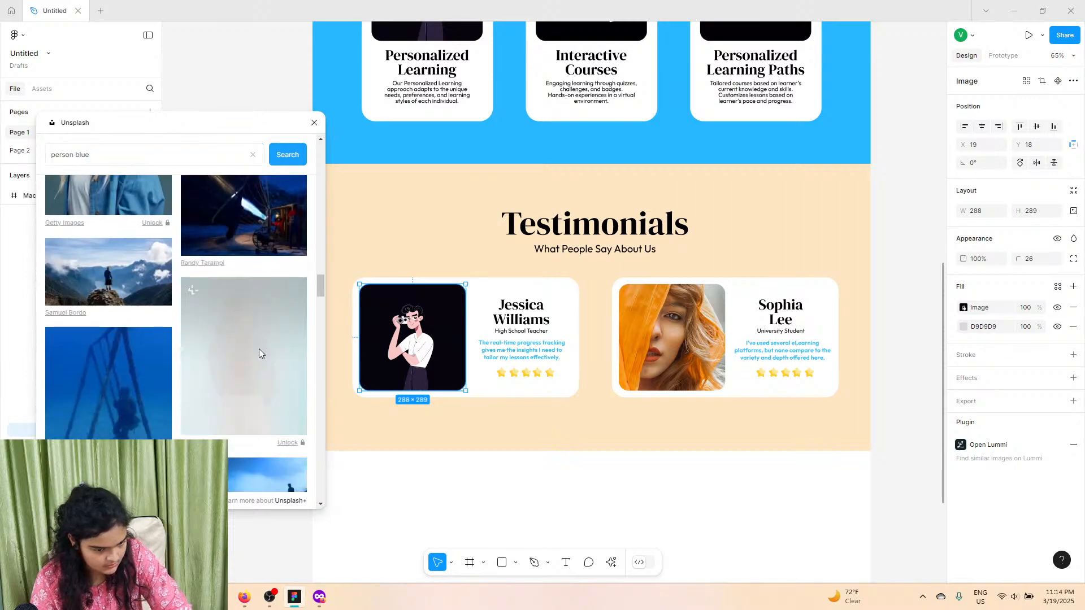
pyautogui.click(266, 387)
# Step: Replace the first card's image with the photo of a man and a drone against a blue sky, and close Unsplash
pyautogui.scroll(-10, 232, 469)
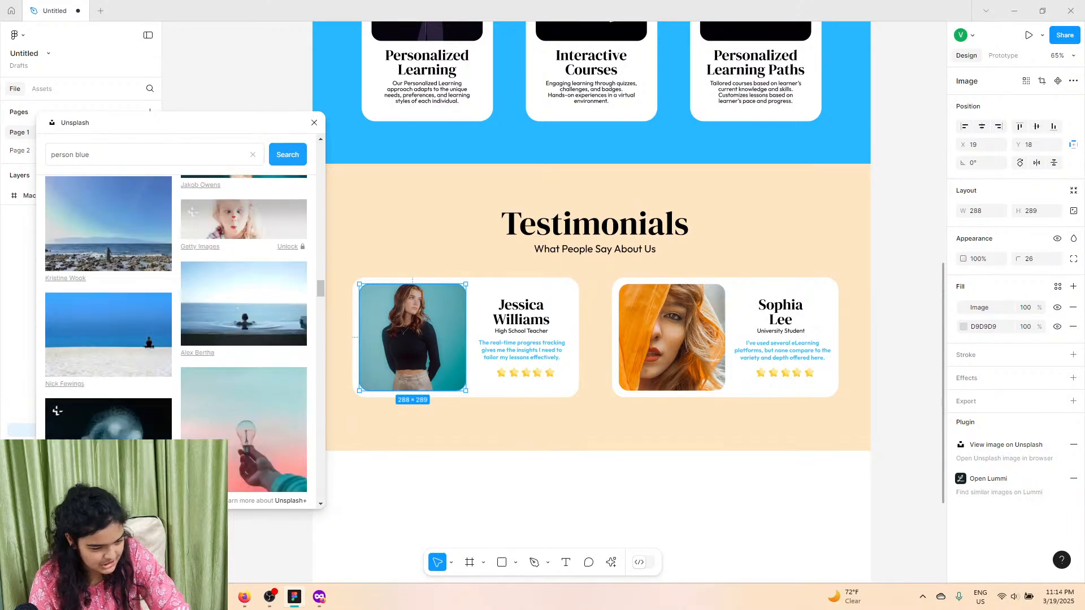
pyautogui.scroll(-10, 184, 269)
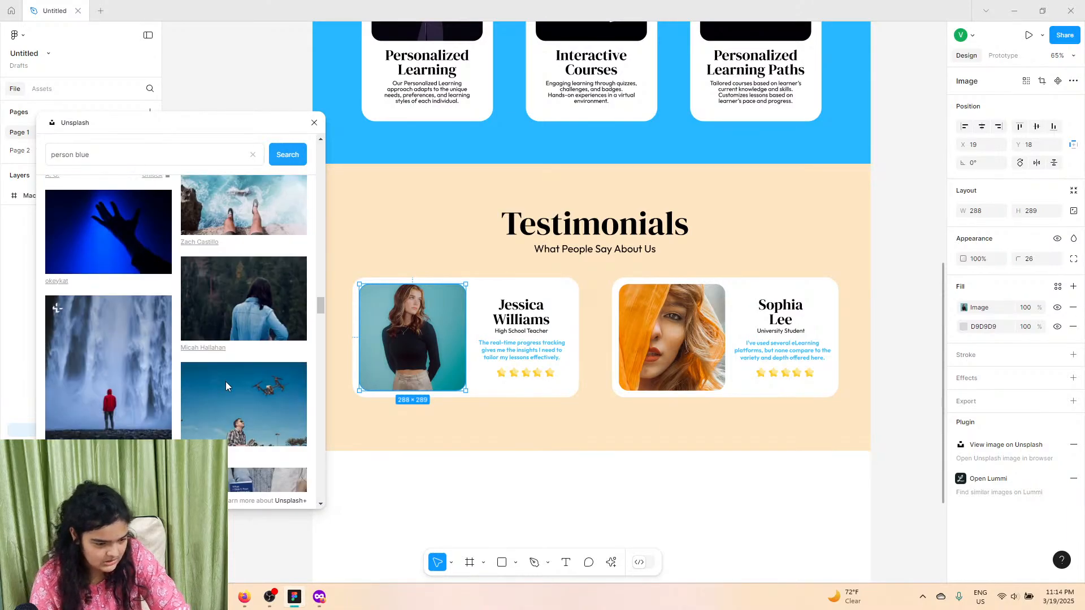
pyautogui.click(226, 381)
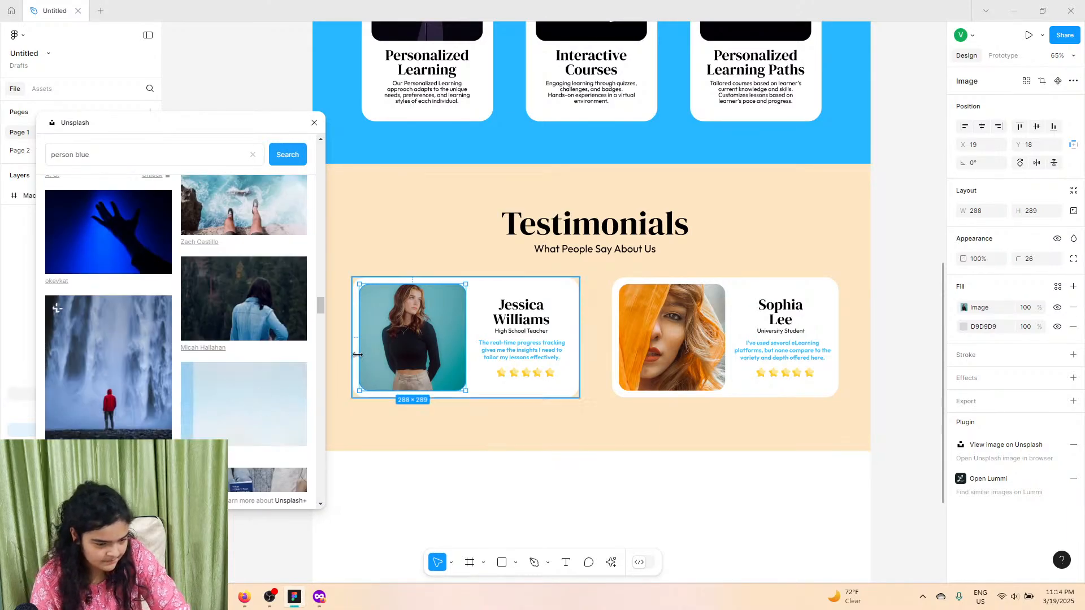
pyautogui.click(314, 123)
# Step: Set the first card's image fill to Crop and enlarge the photo so the man fills more of the frame without the drone
pyautogui.click(964, 307)
pyautogui.click(848, 338)
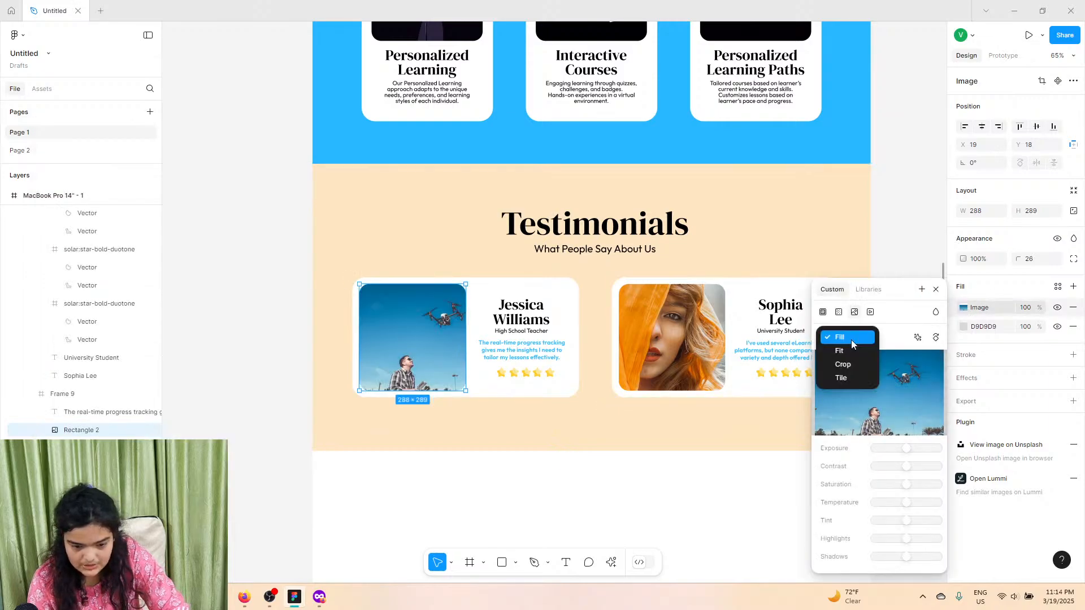
pyautogui.click(846, 365)
pyautogui.moveTo(472, 287); pyautogui.dragTo(552, 194)
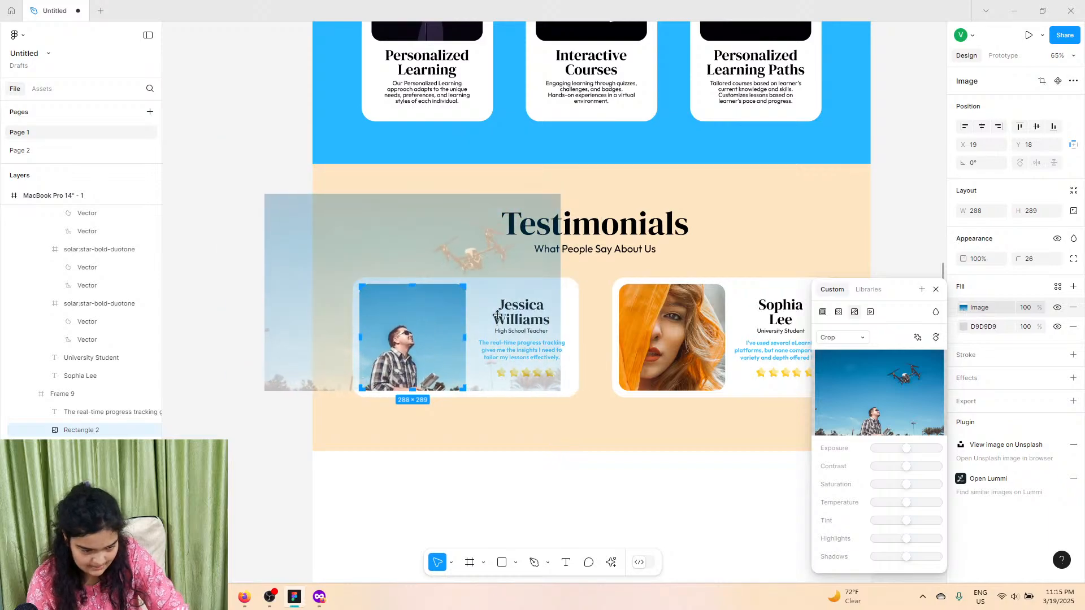
pyautogui.click(285, 321)
pyautogui.click(344, 358)
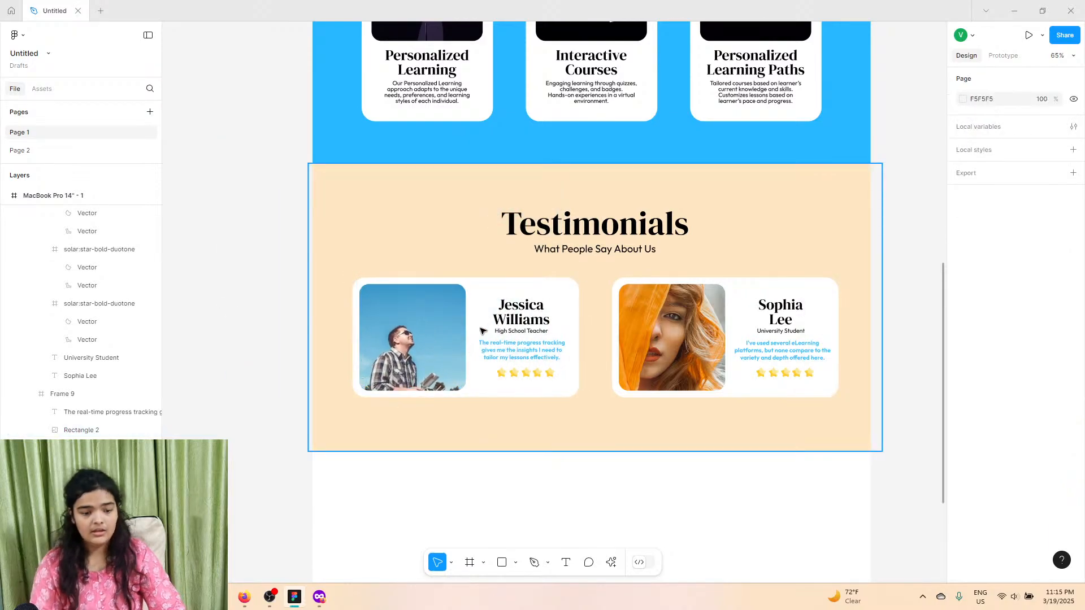
pyautogui.doubleClick(530, 307)
pyautogui.doubleClick(530, 307)
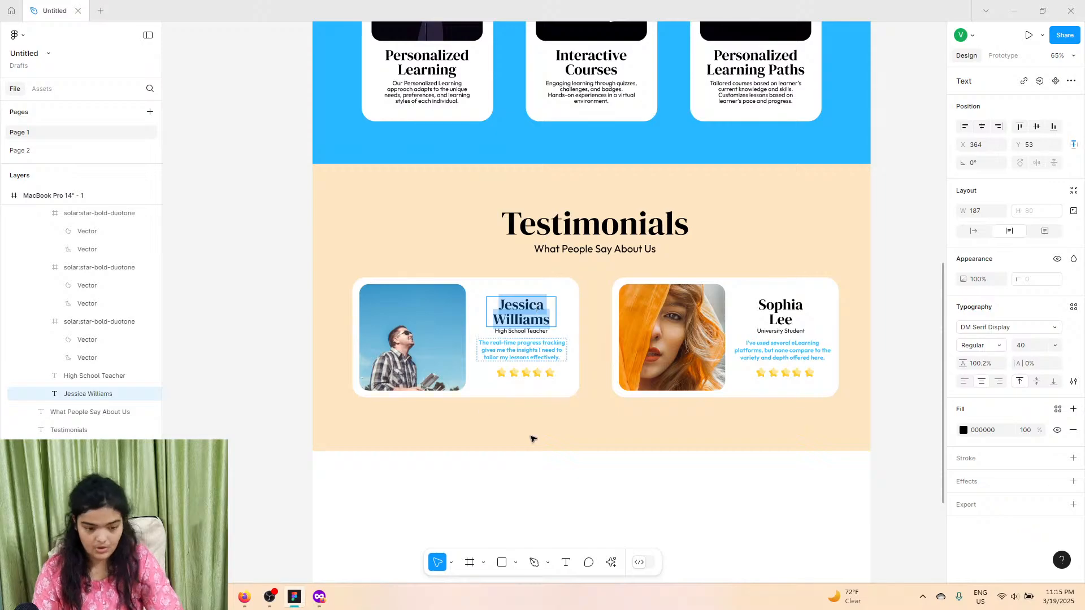
# Step: Shorten the MacBook Pro 14" - 1 page frame to a height of 3030
pyautogui.scroll(-5, 451, 480)
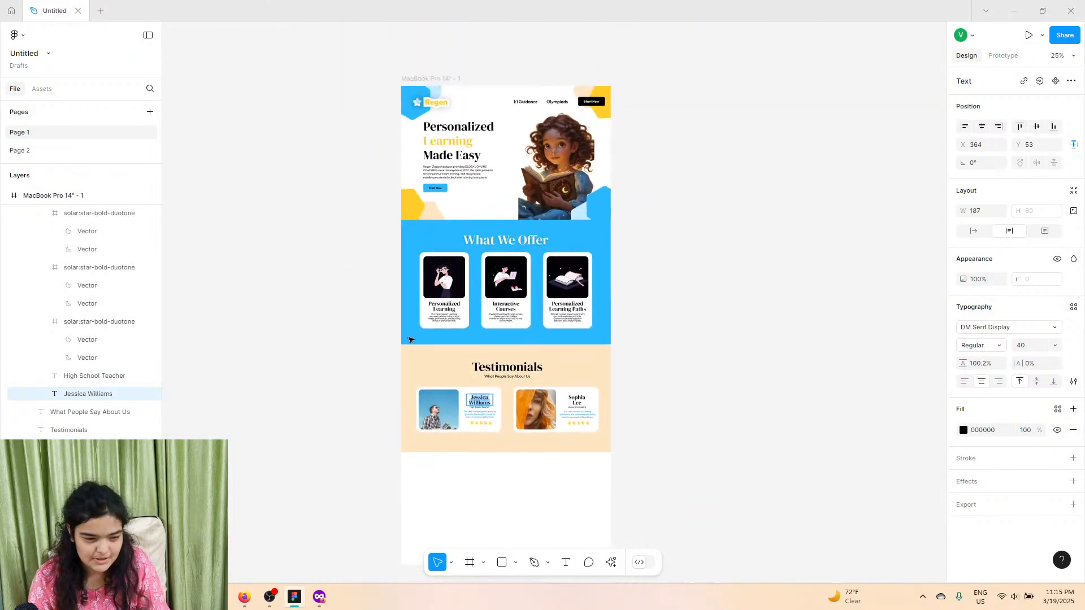
pyautogui.click(60, 195)
pyautogui.scroll(-1, 523, 517)
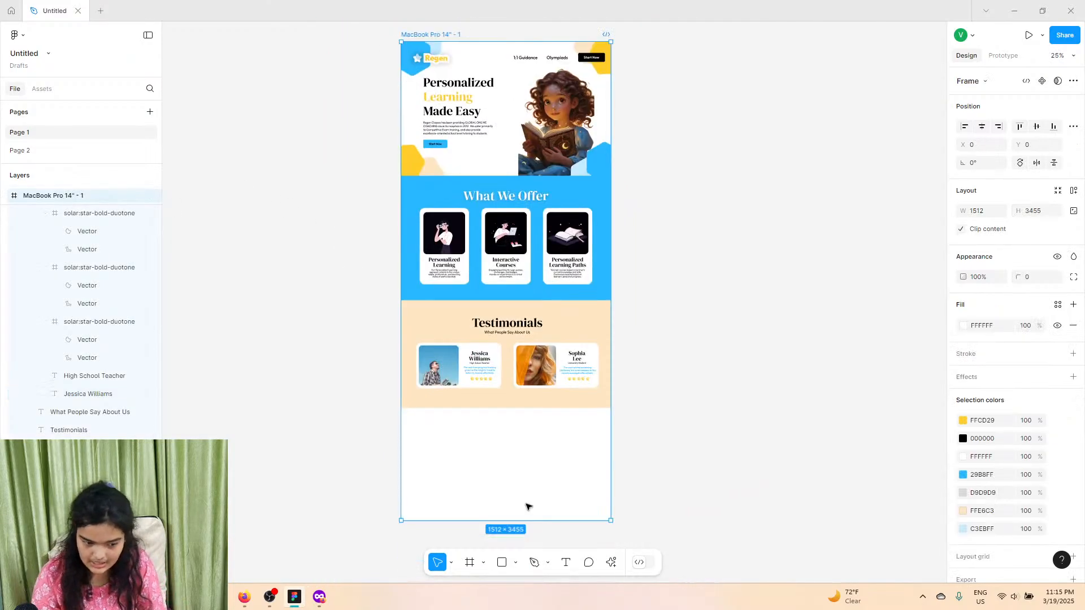
pyautogui.moveTo(526, 518); pyautogui.dragTo(536, 461)
pyautogui.scroll(2, 455, 117)
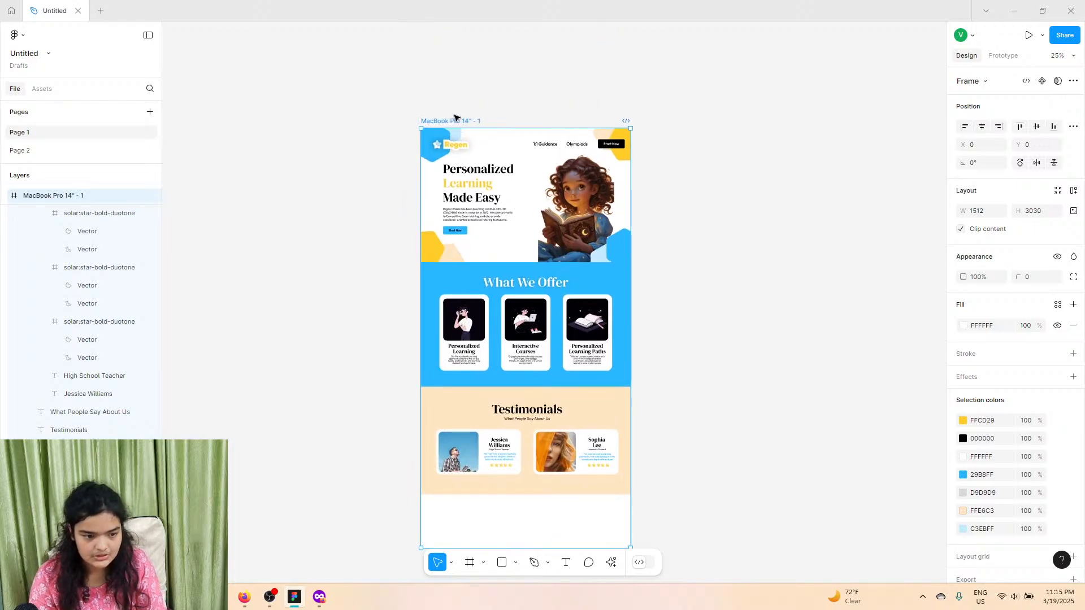
# Step: Duplicate the header's star icon and Regen text and place the copy in the blank area below the Testimonials section
pyautogui.click(456, 145)
pyautogui.keyDown('shift'); pyautogui.click(437, 146); pyautogui.keyUp('shift')
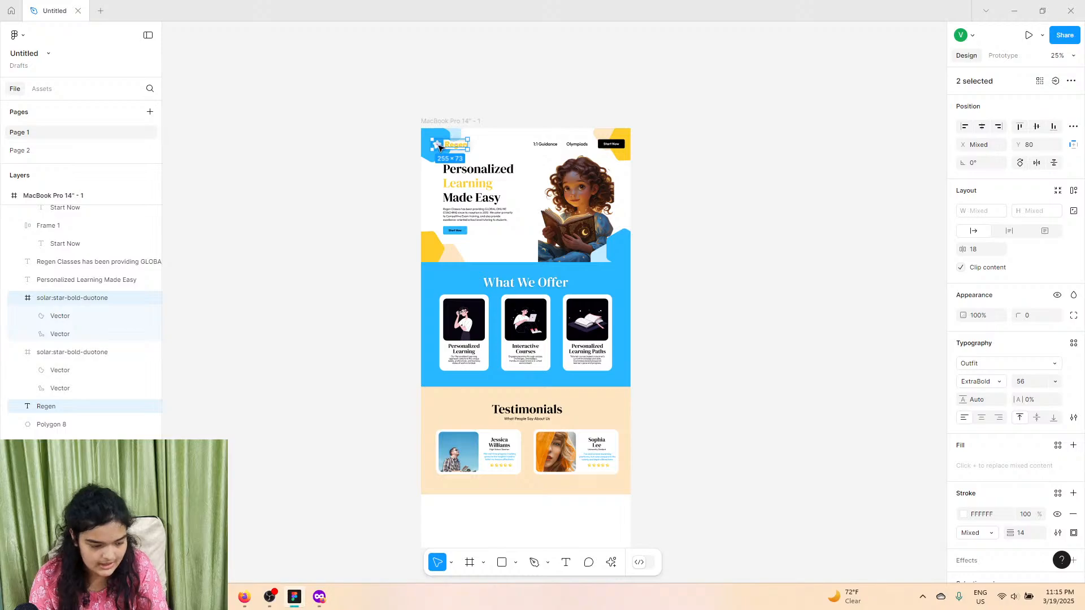
pyautogui.hotkey('ctrl', 'd')
pyautogui.moveTo(459, 161); pyautogui.dragTo(459, 519)
pyautogui.scroll(4, 459, 519)
pyautogui.scroll(3, 459, 518)
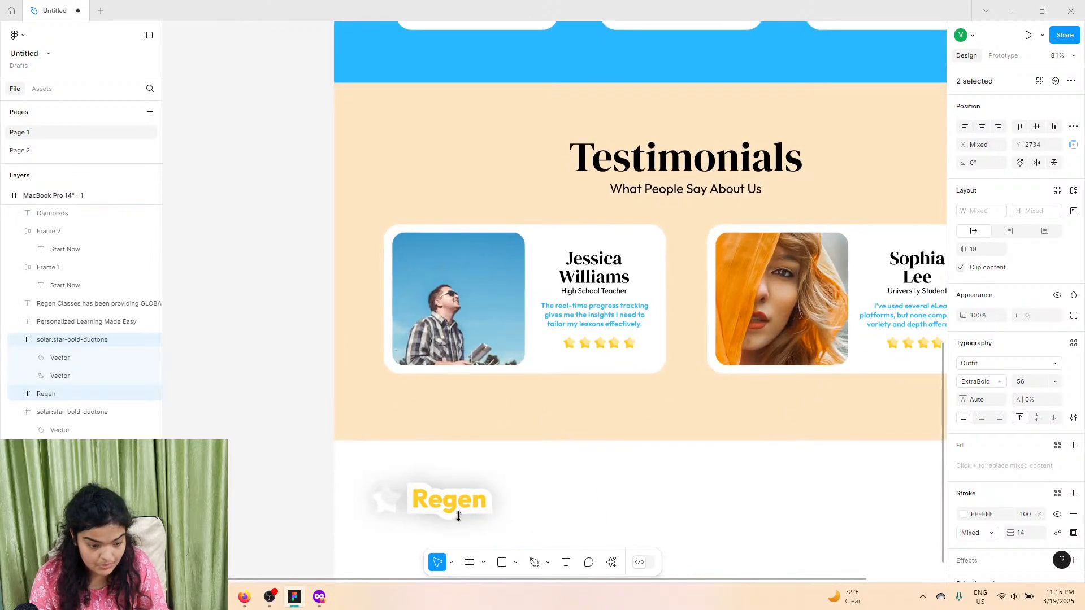
pyautogui.moveTo(462, 392); pyautogui.dragTo(482, 384)
# Step: Remove the drop shadows from the copied Regen text and the copied star icon below Testimonials
pyautogui.scroll(-2, 1040, 512)
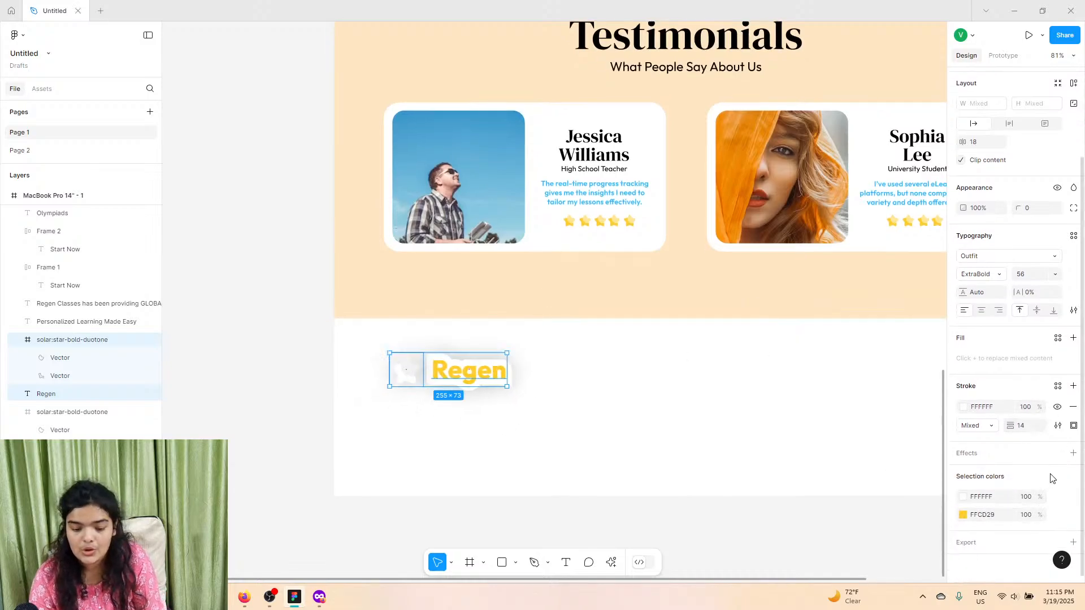
pyautogui.click(524, 363)
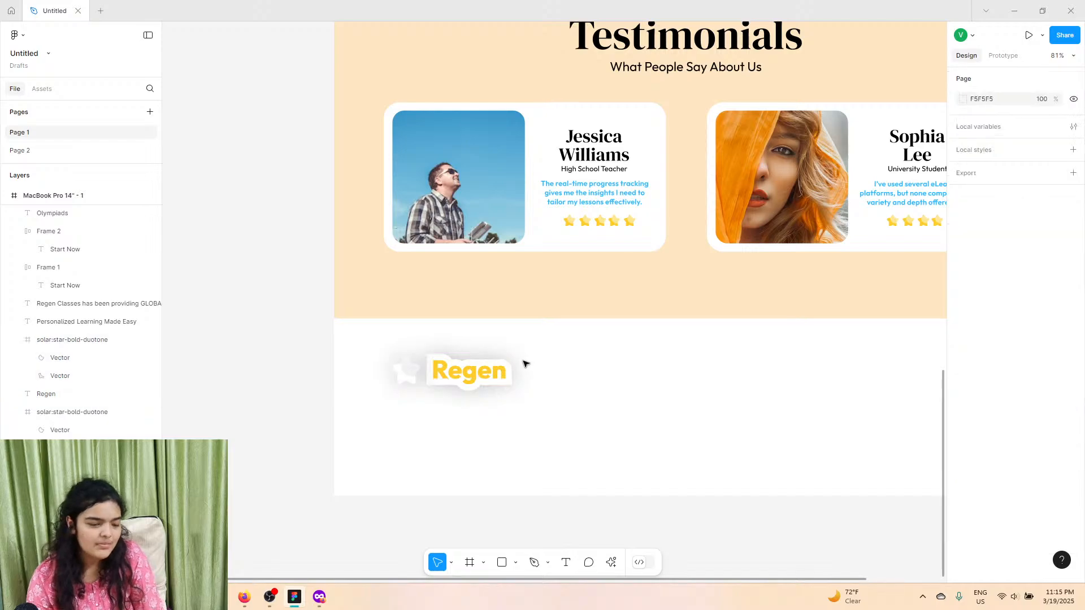
pyautogui.click(481, 378)
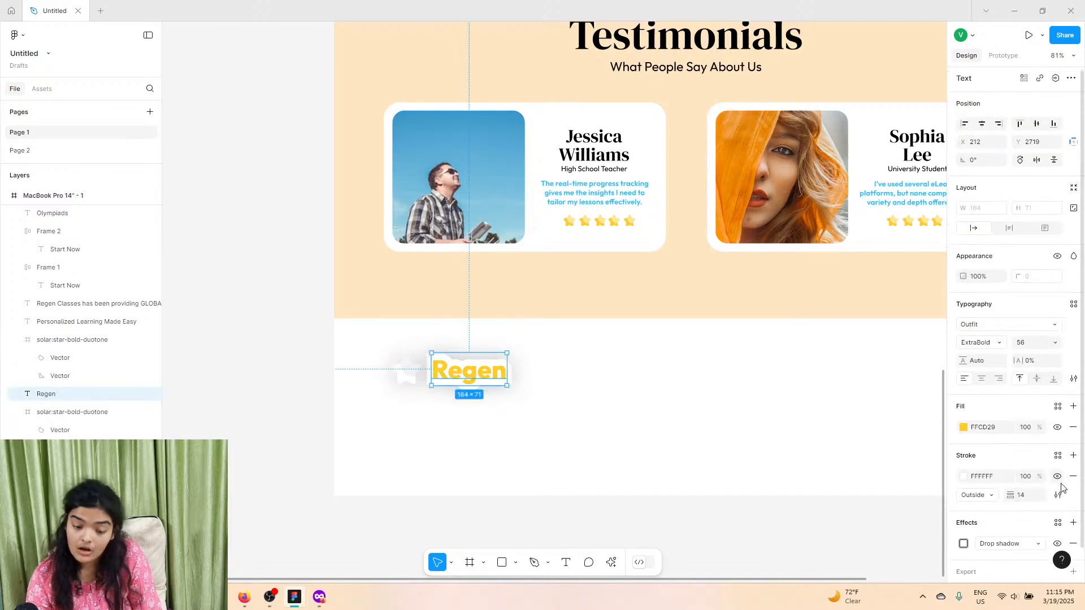
pyautogui.scroll(-1, 1069, 512)
pyautogui.click(1073, 515)
pyautogui.click(412, 371)
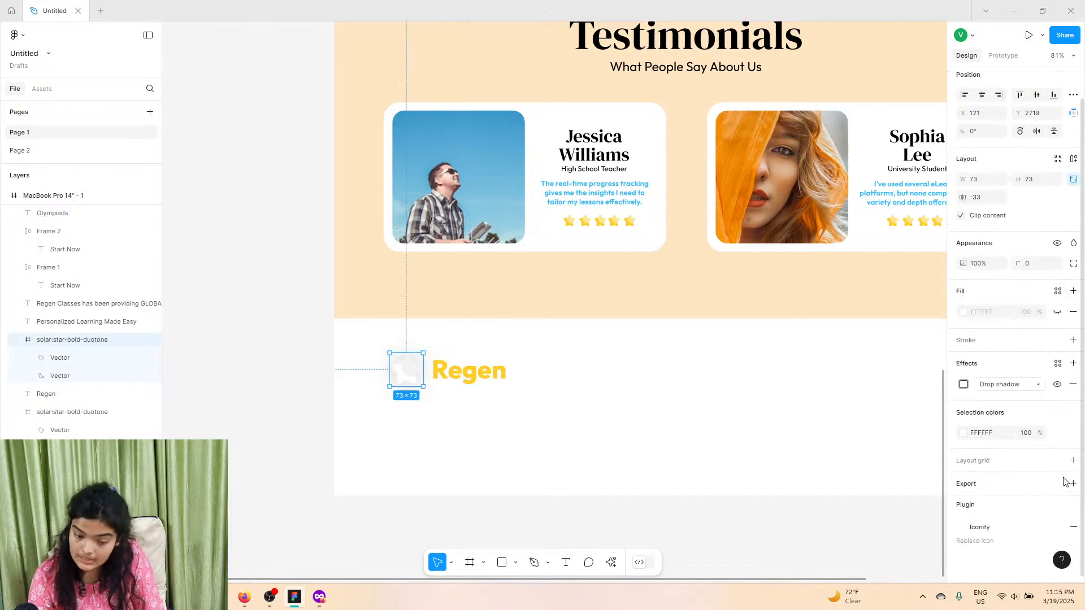
pyautogui.click(1074, 384)
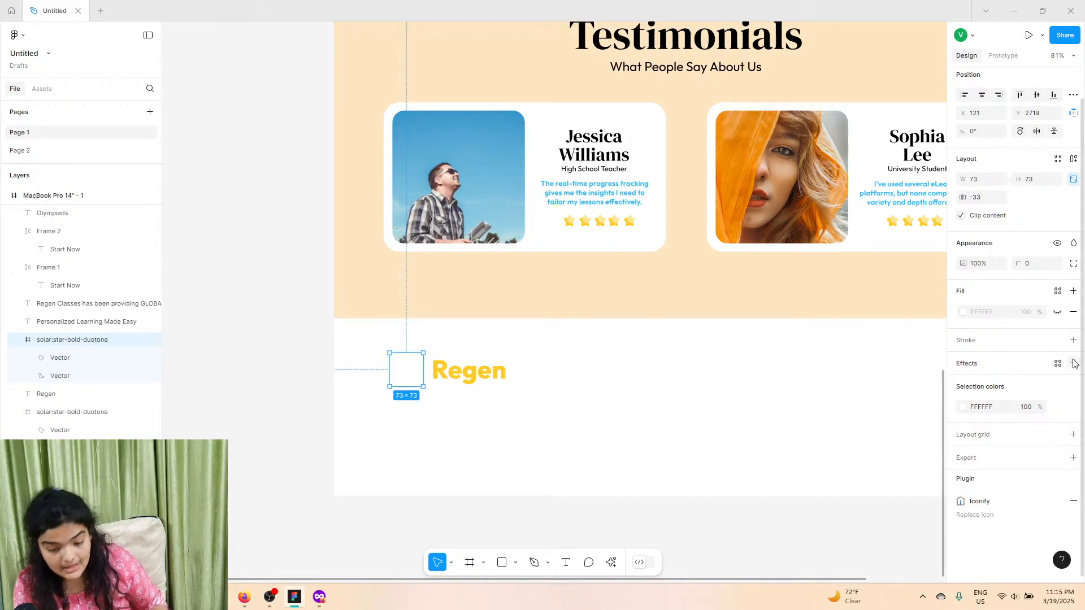
# Step: Recolour the copied star icon to yellow FFCD29 and shift it slightly together with the Regen text
pyautogui.click(963, 408)
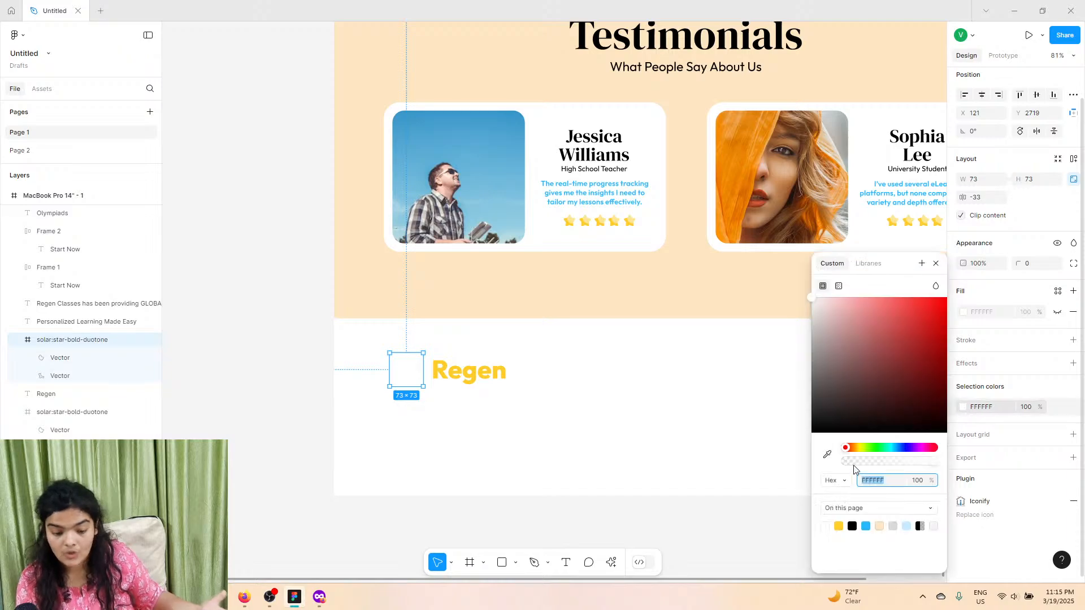
pyautogui.click(838, 526)
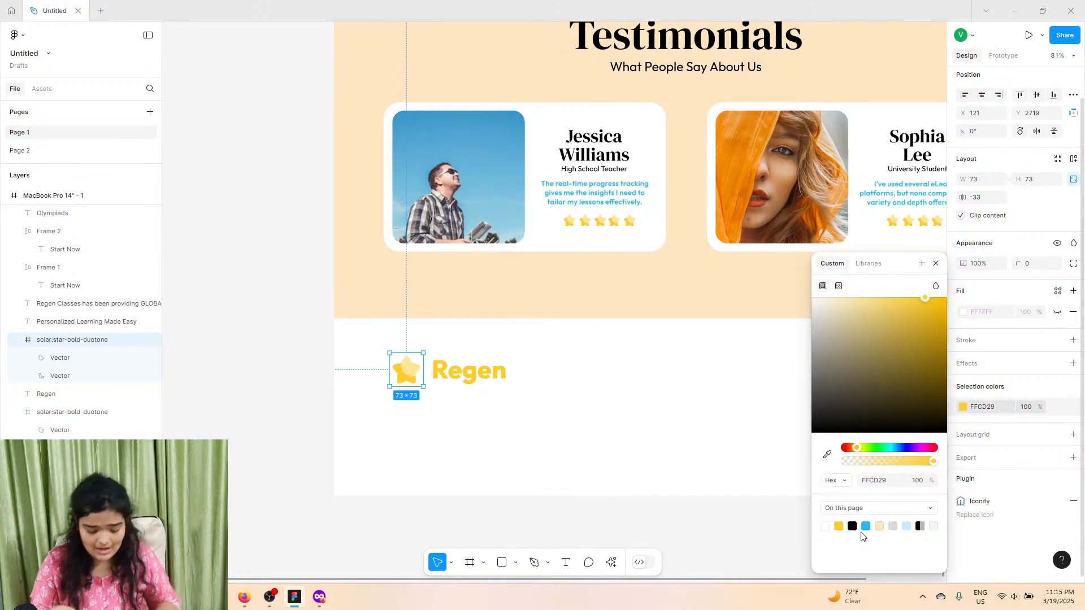
pyautogui.click(500, 389)
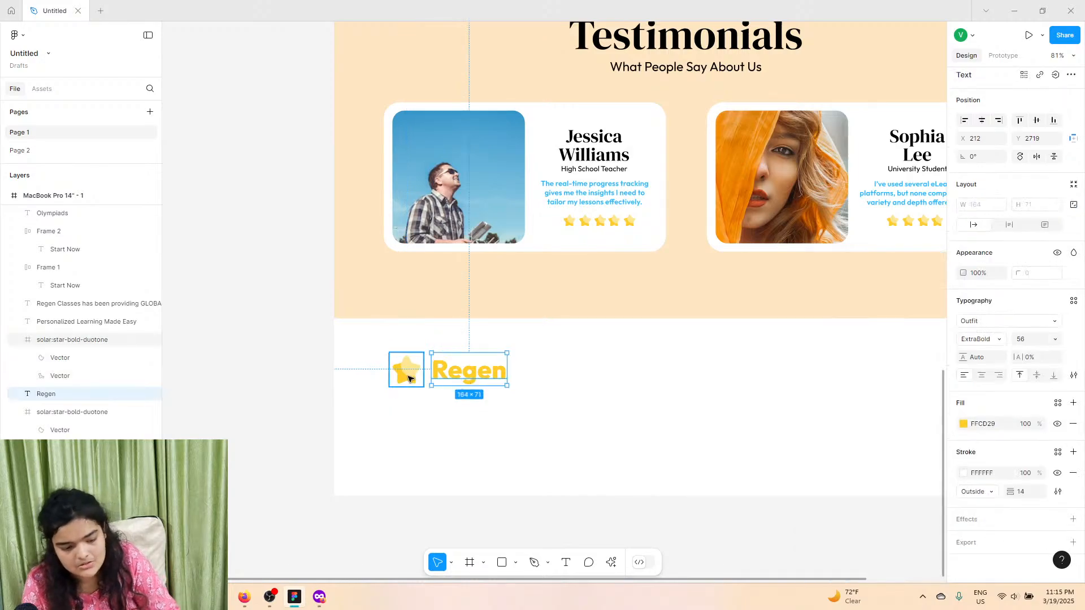
pyautogui.keyDown('shift'); pyautogui.click(407, 370); pyautogui.keyUp('shift')
pyautogui.moveTo(444, 373); pyautogui.dragTo(452, 380)
pyautogui.click(620, 381)
# Step: Copy the hero heading "Personalized Learning Made Easy" and paste it over the Regen logo in the footer area
pyautogui.scroll(-6, 622, 381)
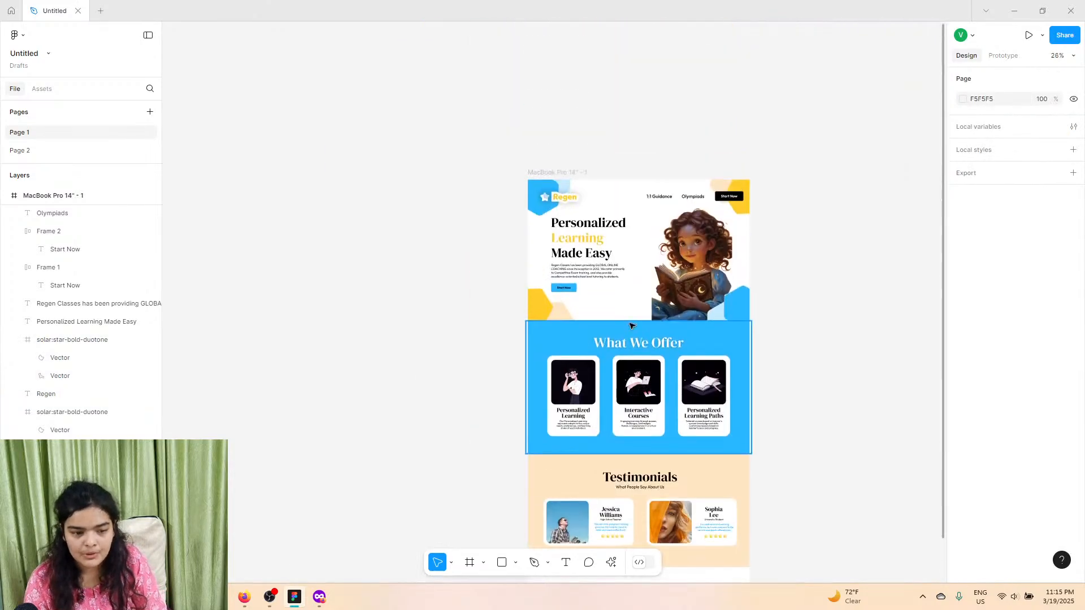
pyautogui.click(594, 246)
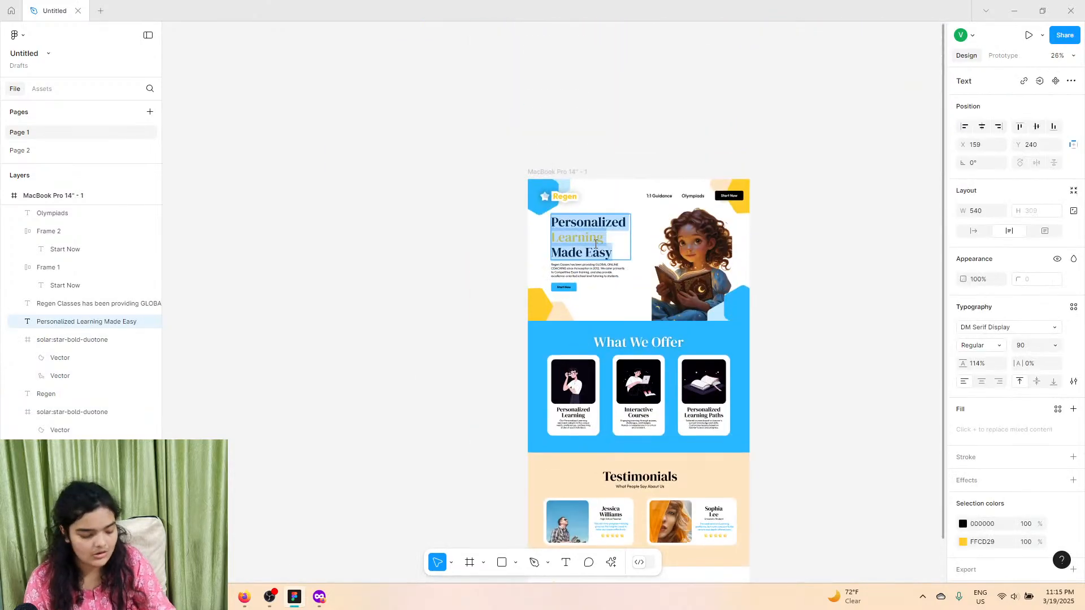
pyautogui.scroll(-9, 472, 351)
pyautogui.scroll(8, 602, 68)
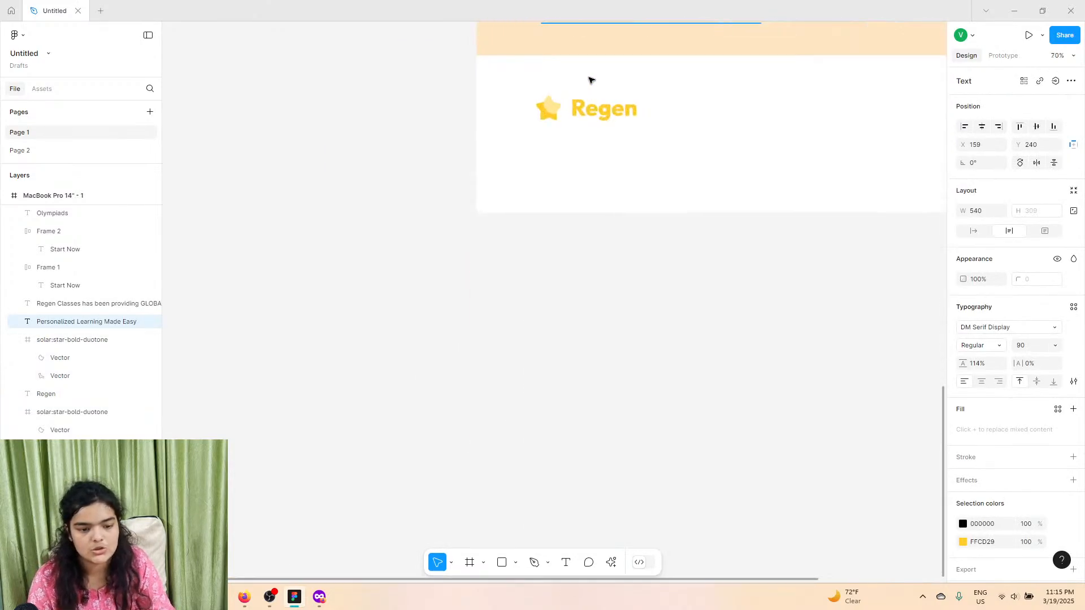
pyautogui.scroll(1, 605, 101)
pyautogui.hotkey('ctrl', 'v')
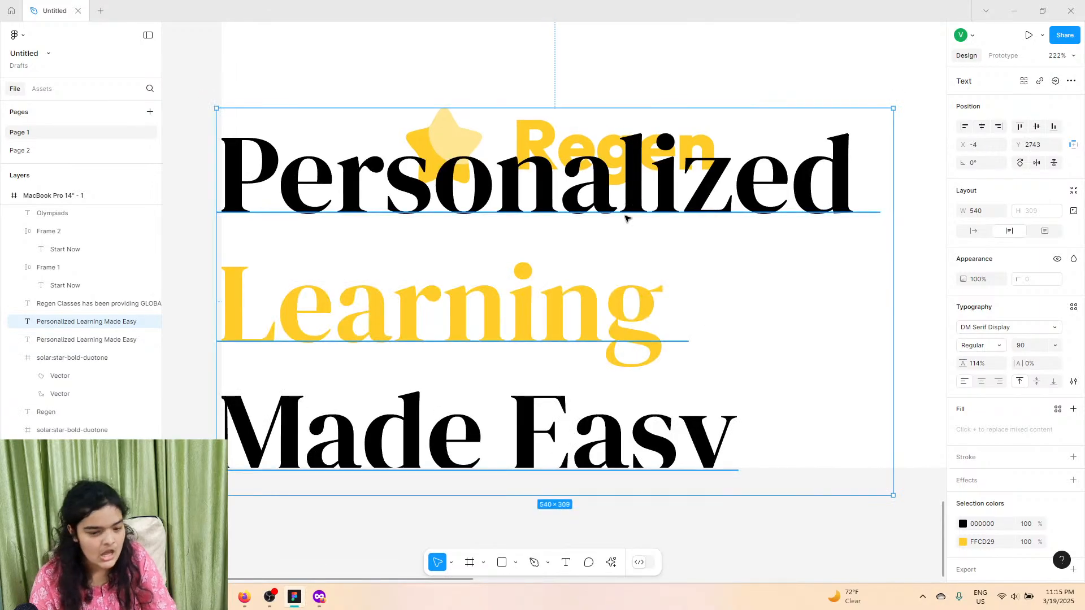
# Step: Set the pasted heading to font size 32 with auto width and place it directly below the footer's Regen logo
pyautogui.click(1054, 346)
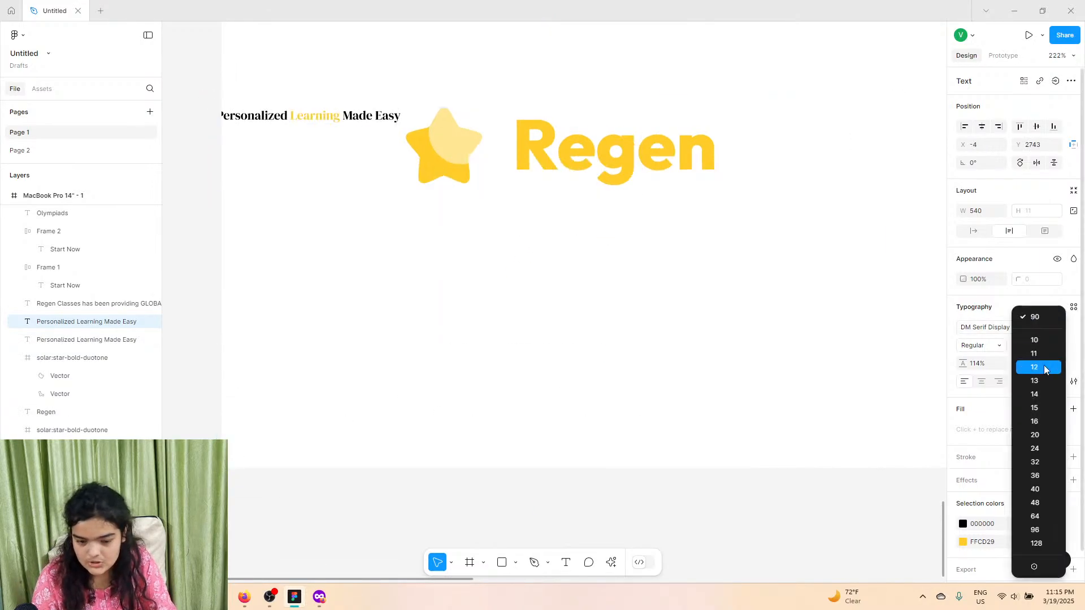
pyautogui.click(1035, 462)
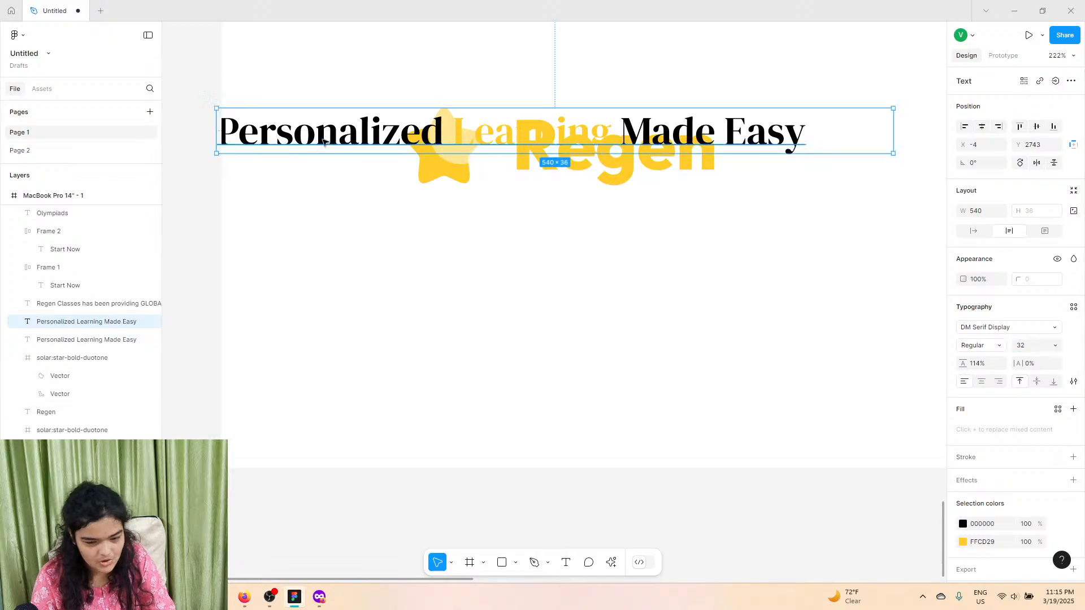
pyautogui.moveTo(321, 142); pyautogui.dragTo(506, 248)
pyautogui.scroll(-4, 503, 240)
pyautogui.hscroll(2, 507, 249)
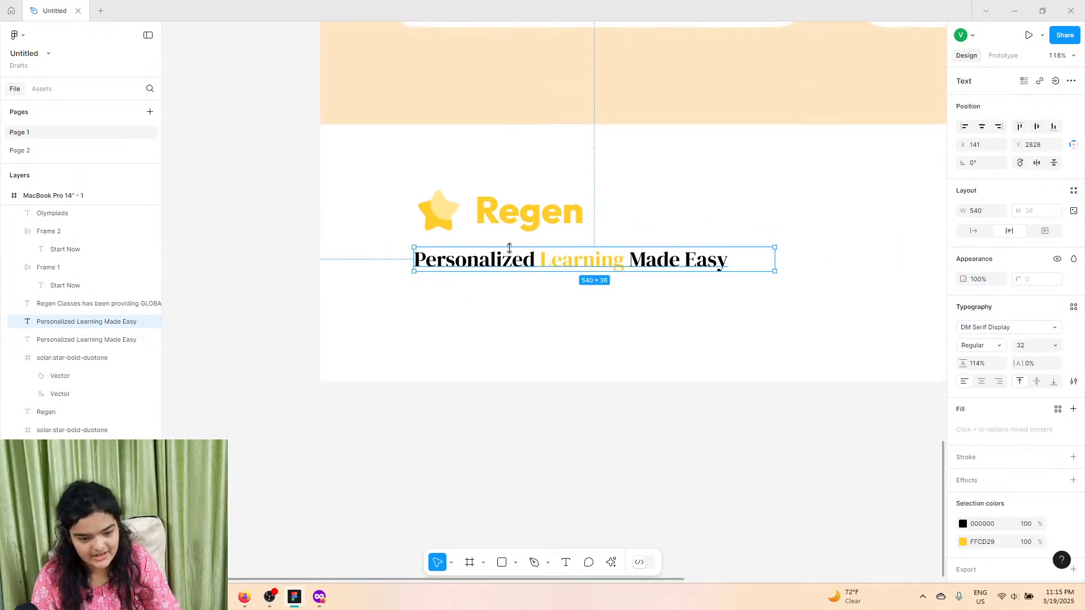
pyautogui.click(975, 232)
pyautogui.hscroll(1, 717, 280)
pyautogui.scroll(-2, 709, 283)
pyautogui.hscroll(2, 709, 282)
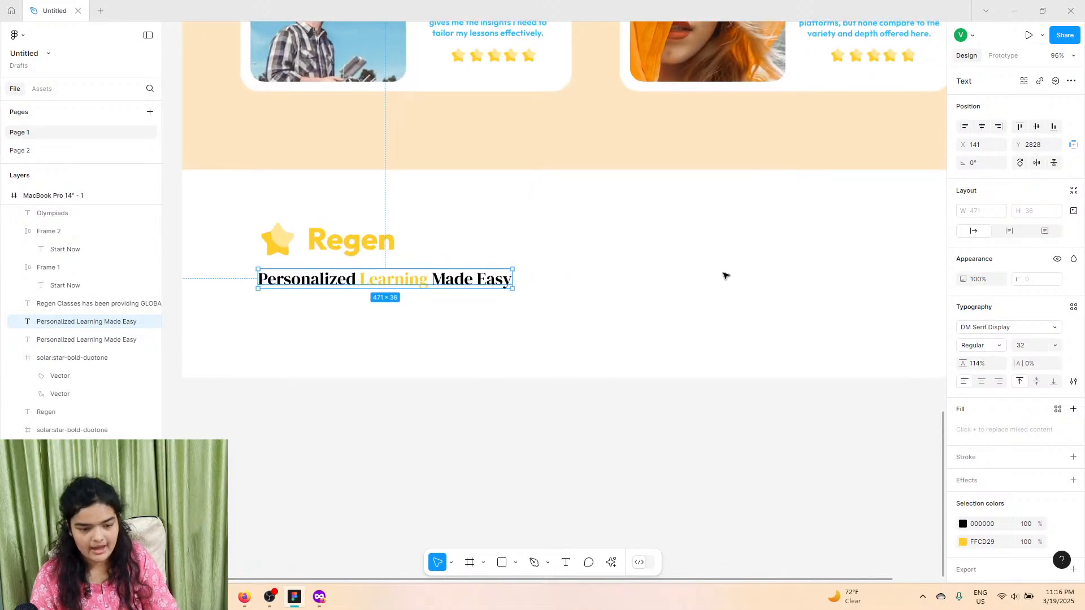
# Step: Add the text "Links" in the blank footer area to the right of the tagline and set its font size to 16
pyautogui.hscroll(3, 725, 275)
pyautogui.click(526, 275)
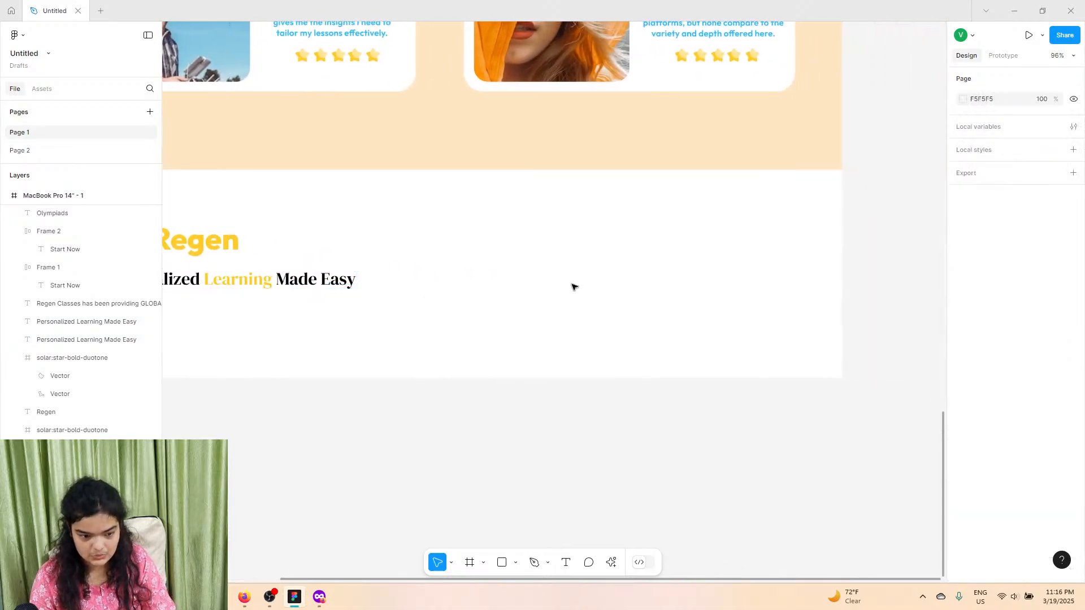
pyautogui.click(566, 562)
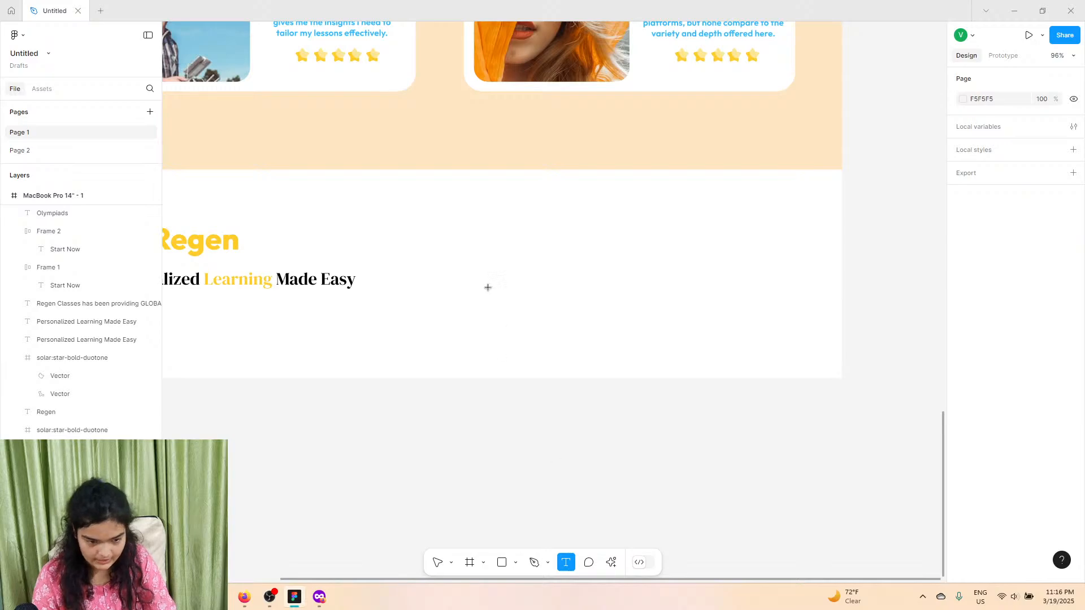
pyautogui.click(510, 271)
pyautogui.write('Li')
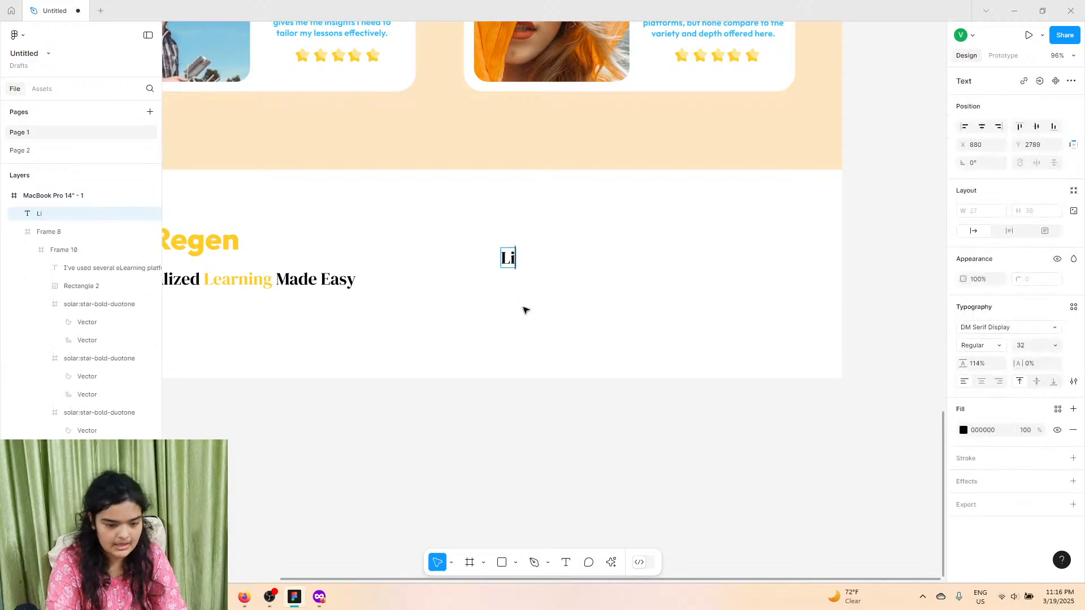
pyautogui.write('nks')
pyautogui.press('Escape')
pyautogui.scroll(2, 525, 261)
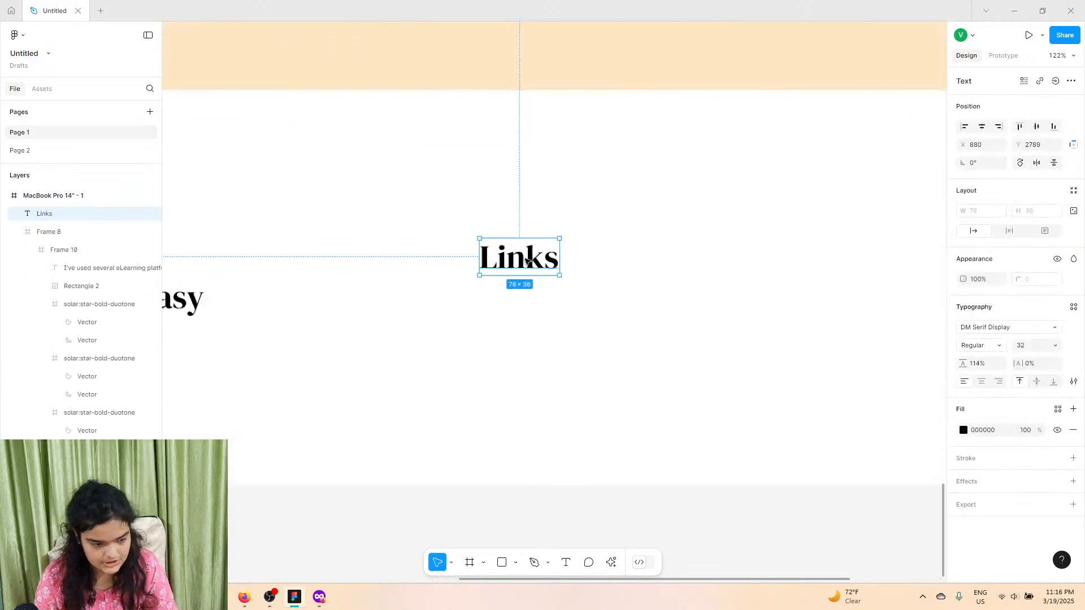
pyautogui.scroll(4, 526, 261)
pyautogui.click(1055, 346)
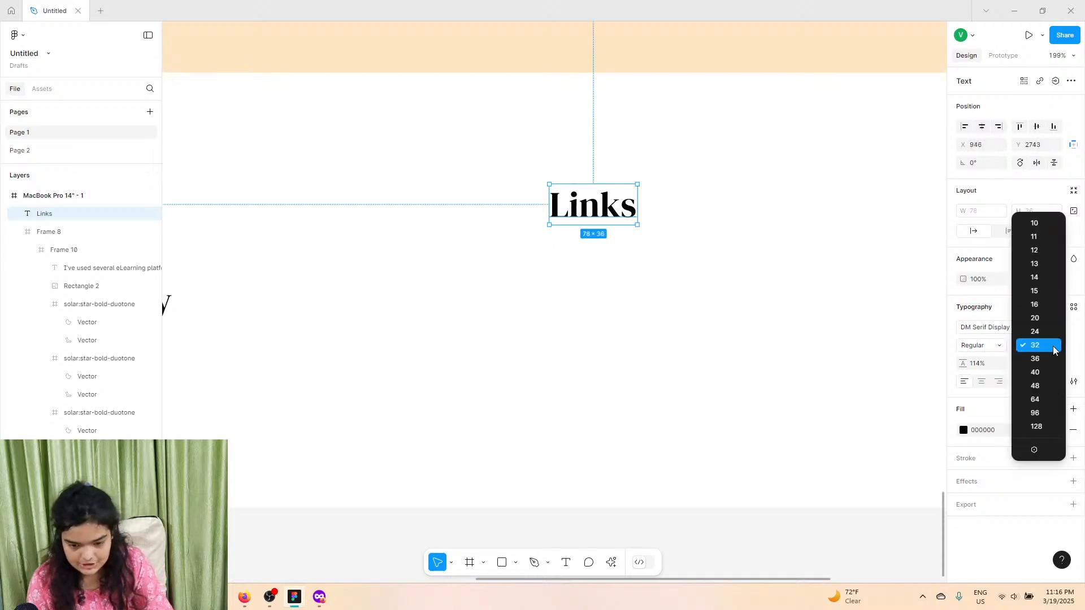
pyautogui.click(1042, 306)
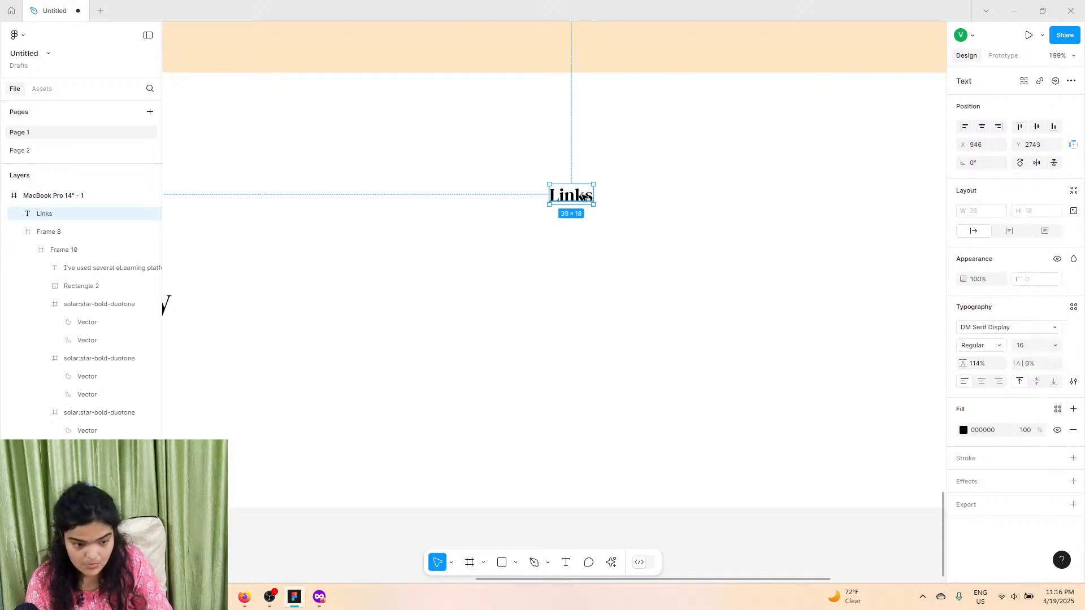
# Step: Duplicate the Links text beneath itself as "Instagram" and place a second Instagram copy below that line
pyautogui.moveTo(588, 197); pyautogui.dragTo(588, 221)
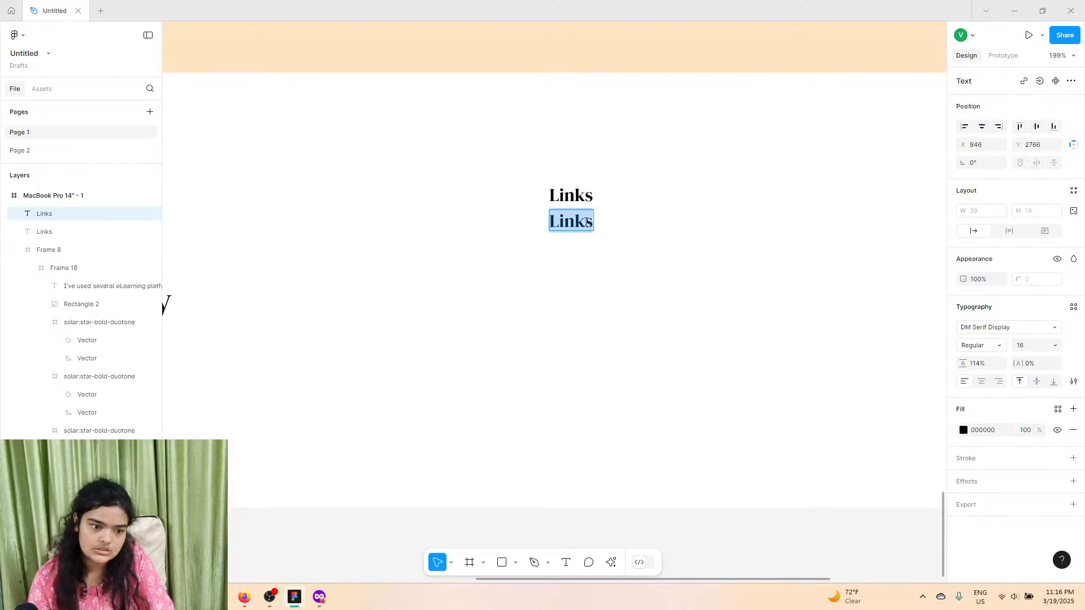
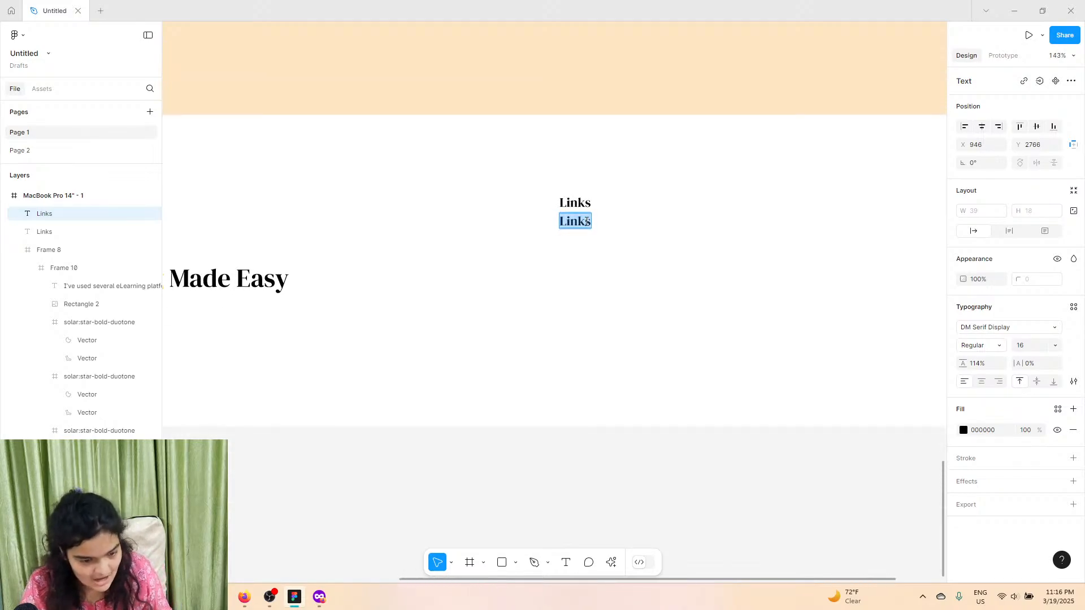
pyautogui.scroll(5, 587, 220)
pyautogui.write('Instagra,')
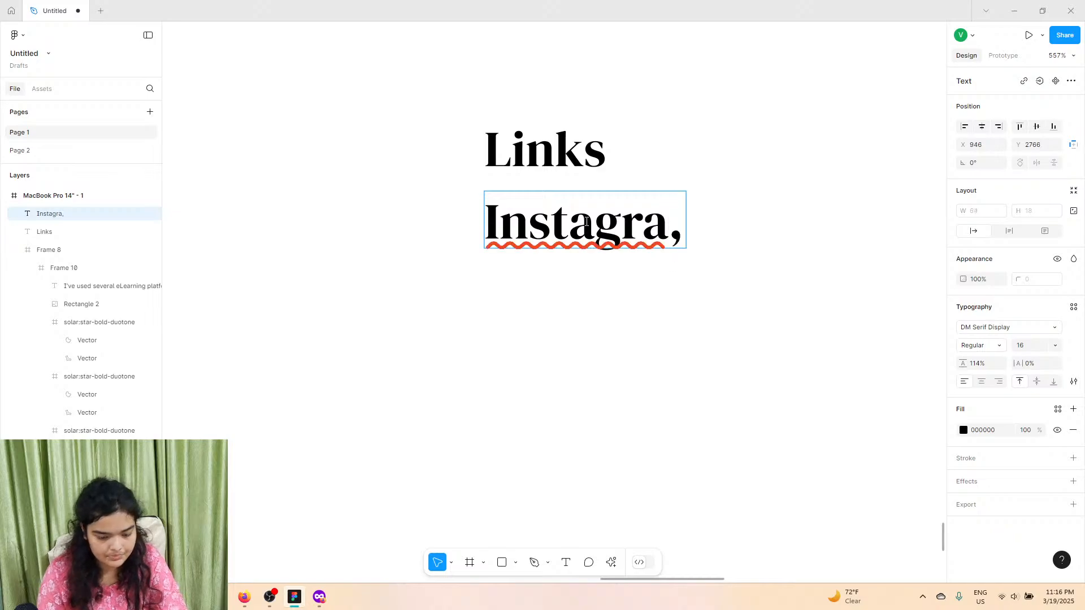
pyautogui.press('BackSpace')
pyautogui.write('m')
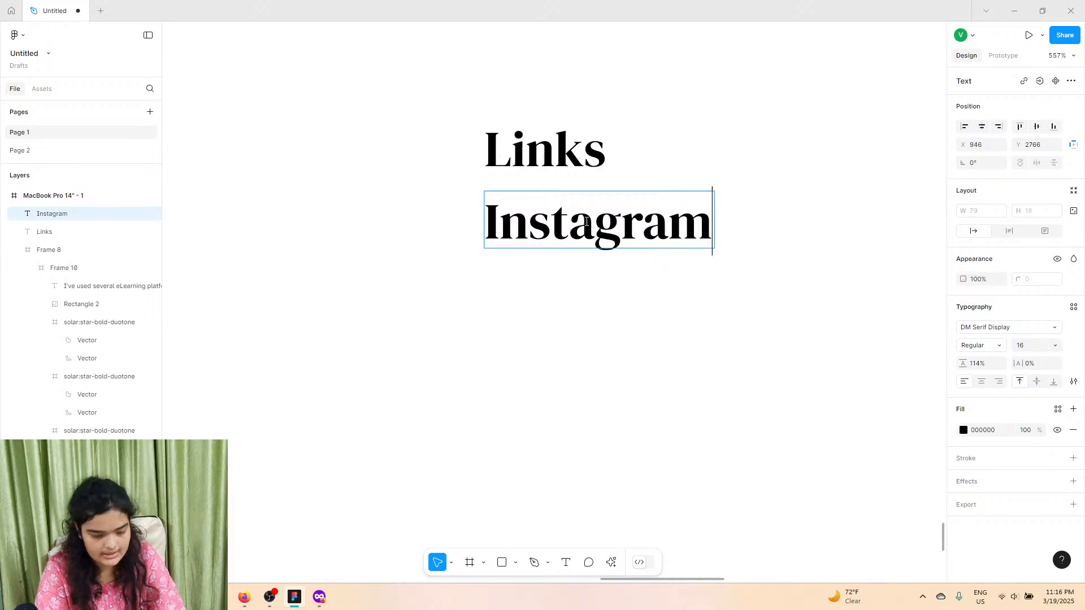
pyautogui.press('Escape')
pyautogui.hotkey('ctrl', 'd')
pyautogui.moveTo(572, 210); pyautogui.dragTo(572, 273)
pyautogui.click(579, 158)
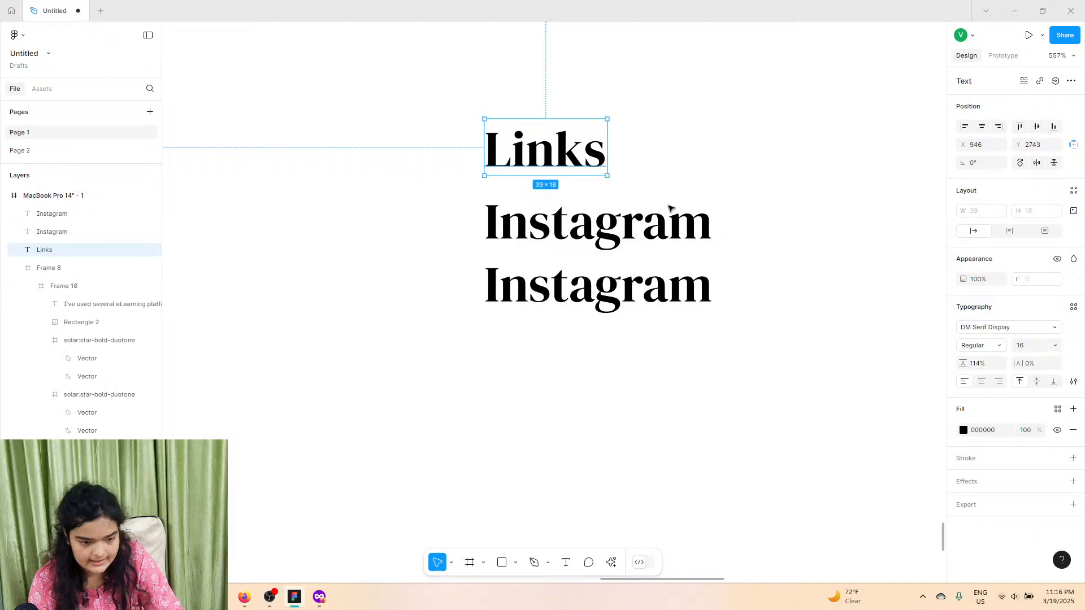
pyautogui.click(989, 328)
pyautogui.write('outfit')
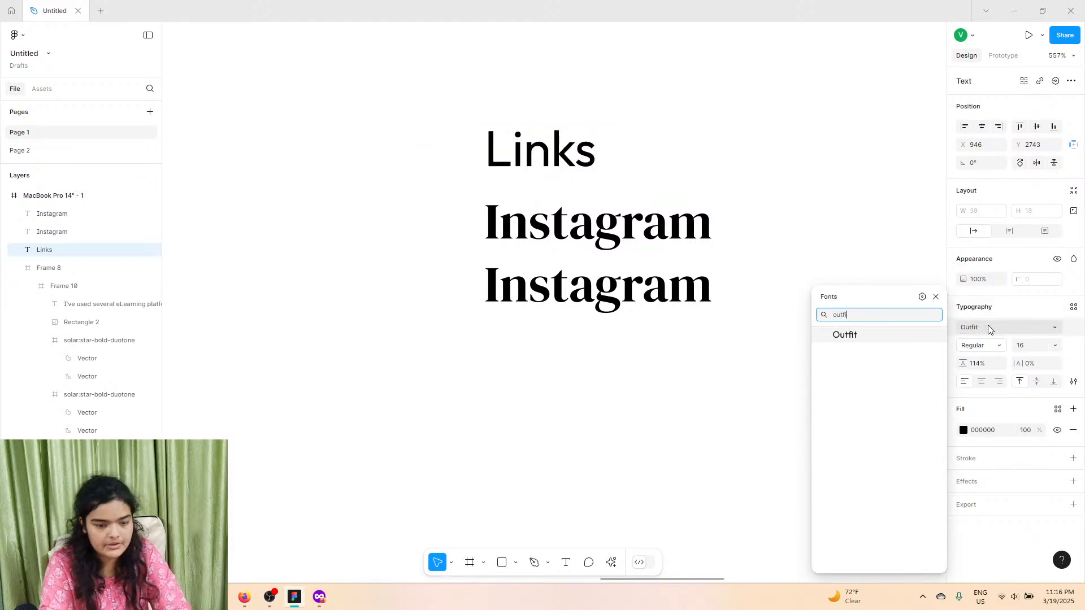
pyautogui.press('Return')
# Step: Change both Instagram texts to the Outfit font at size 20
pyautogui.click(667, 265)
pyautogui.keyDown('shift'); pyautogui.click(634, 234); pyautogui.keyUp('shift')
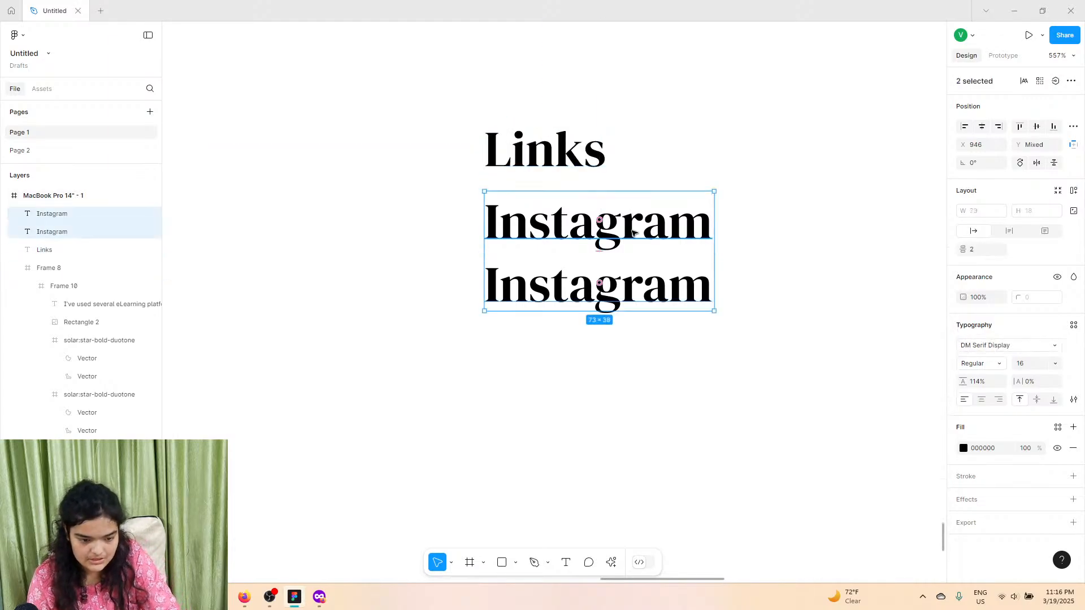
pyautogui.click(1034, 346)
pyautogui.write('outfit')
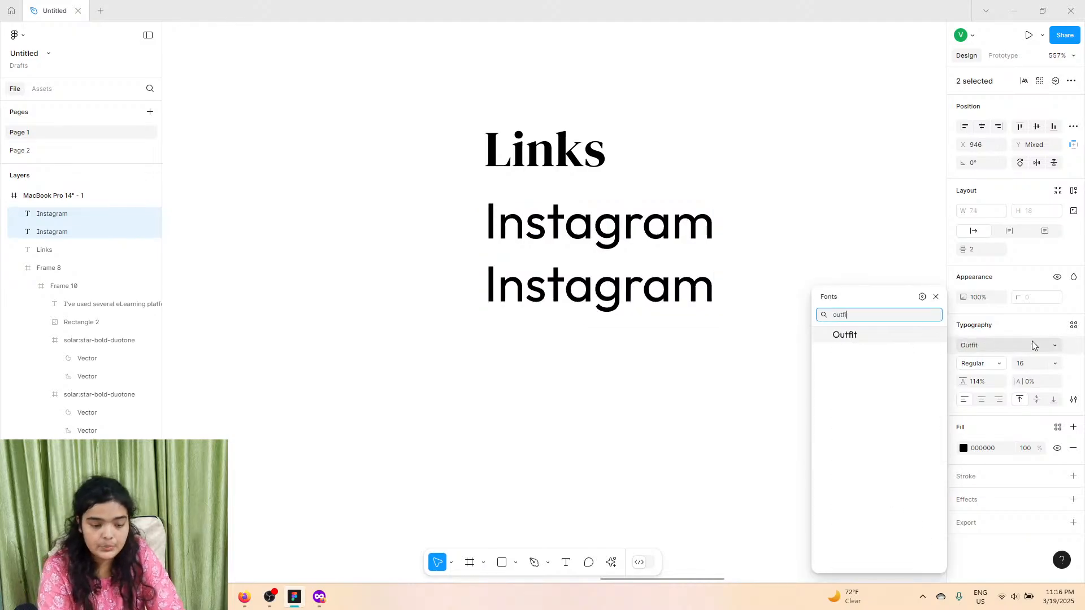
pyautogui.press('Return')
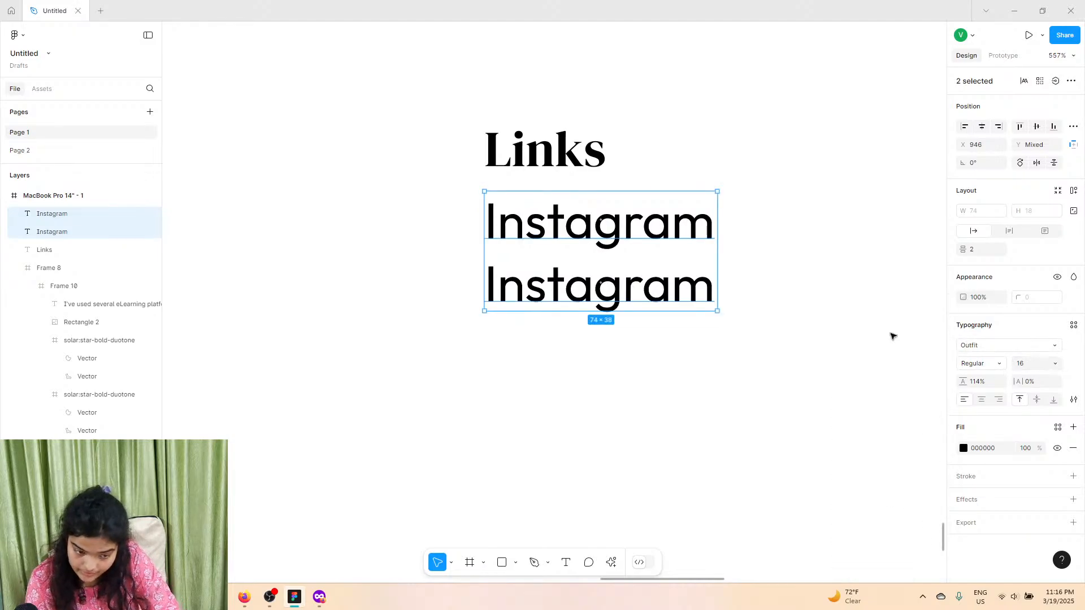
pyautogui.click(1055, 364)
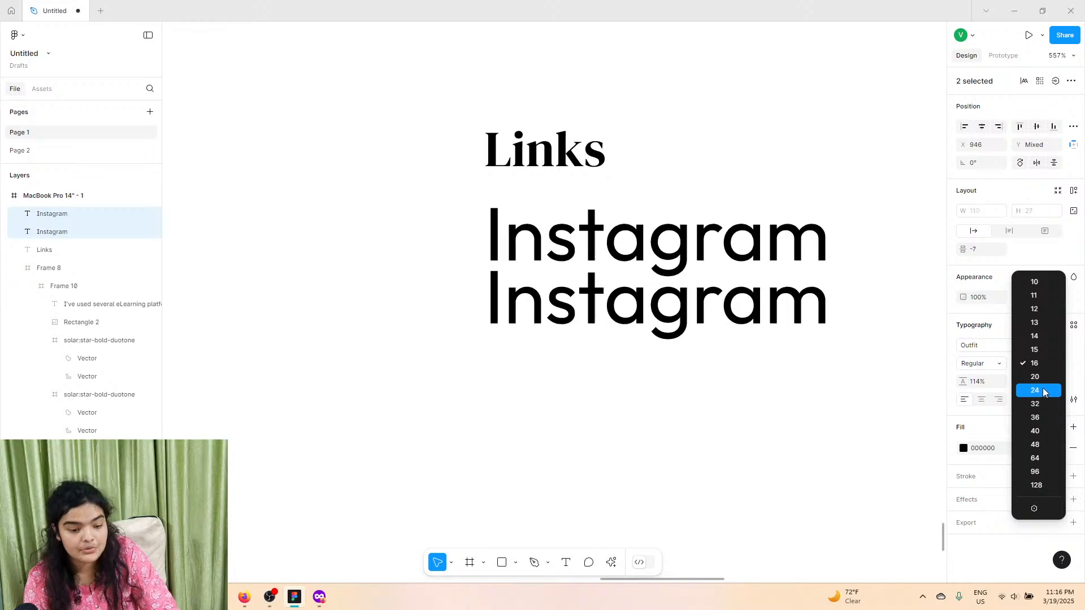
pyautogui.click(1040, 383)
# Step: Shift the lower Instagram text down a little and change its wording to "Twitter / X"
pyautogui.click(586, 308)
pyautogui.moveTo(577, 306)
pyautogui.mouseDown()
pyautogui.moveTo(577, 332)
pyautogui.moveTo(588, 323)
pyautogui.mouseUp()
pyautogui.doubleClick(588, 322)
pyautogui.write('Tw')
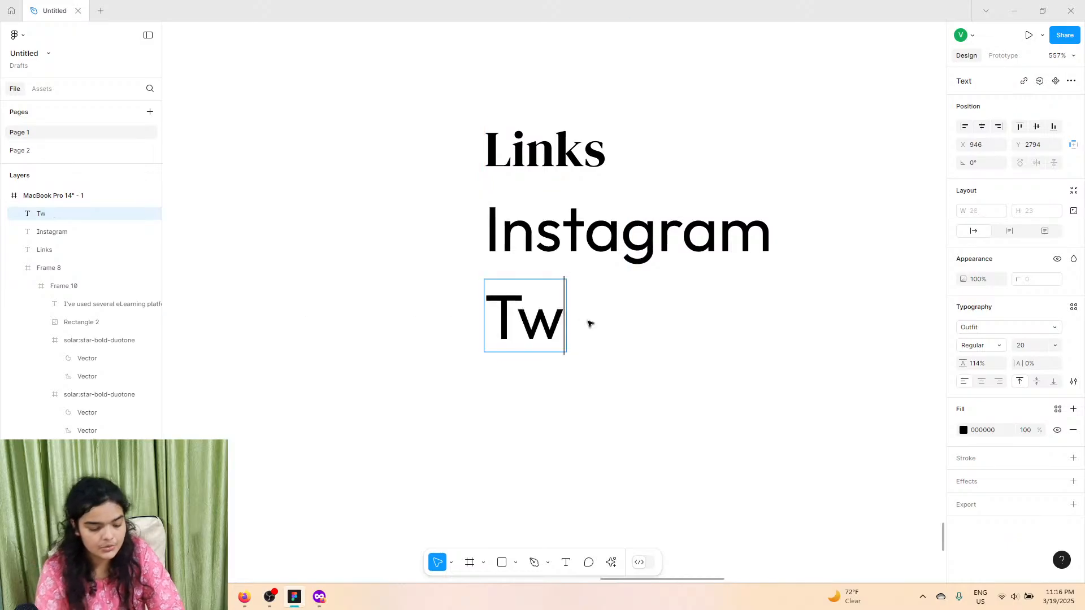
pyautogui.write('itter / X')
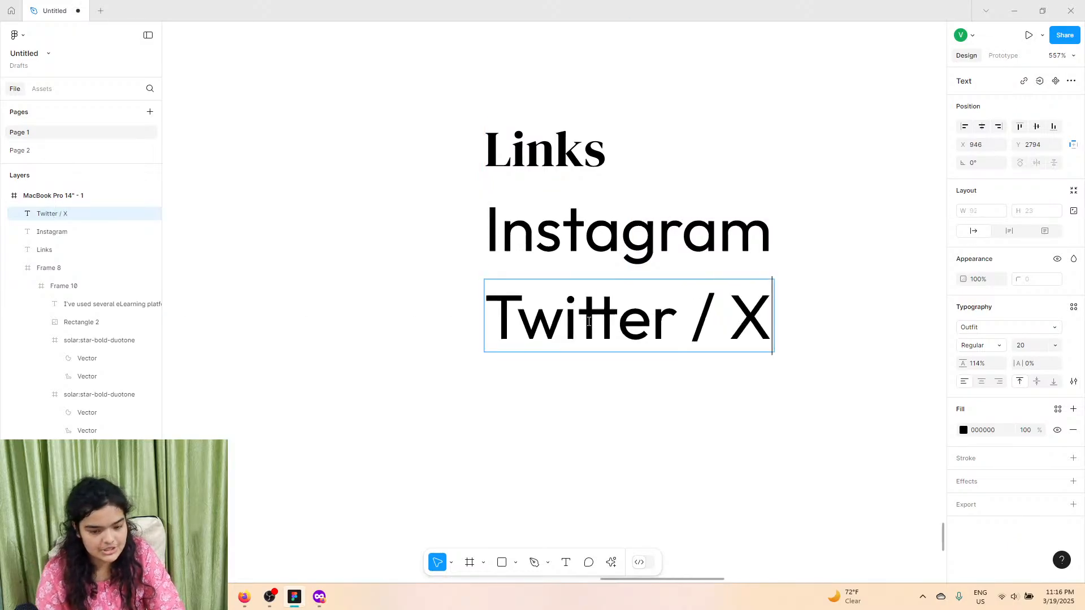
pyautogui.press('Escape')
# Step: Duplicate the Twitter / X text below itself, change the copy to "Youtube" and even out its spacing
pyautogui.hotkey('ctrl', 'd')
pyautogui.moveTo(565, 339); pyautogui.dragTo(567, 435)
pyautogui.doubleClick(570, 426)
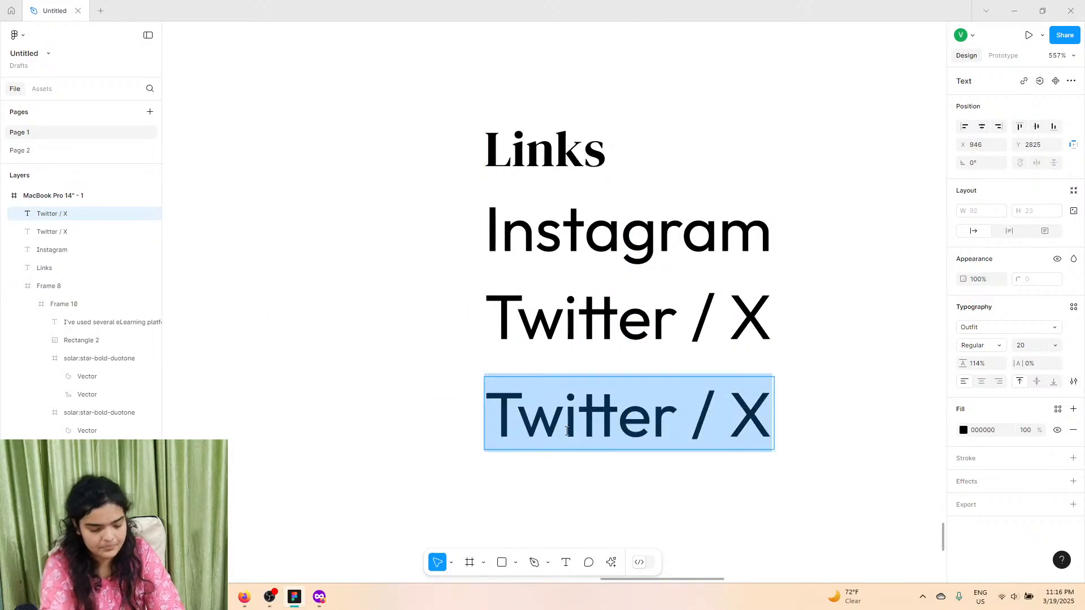
pyautogui.write('Youtube')
pyautogui.press('Escape')
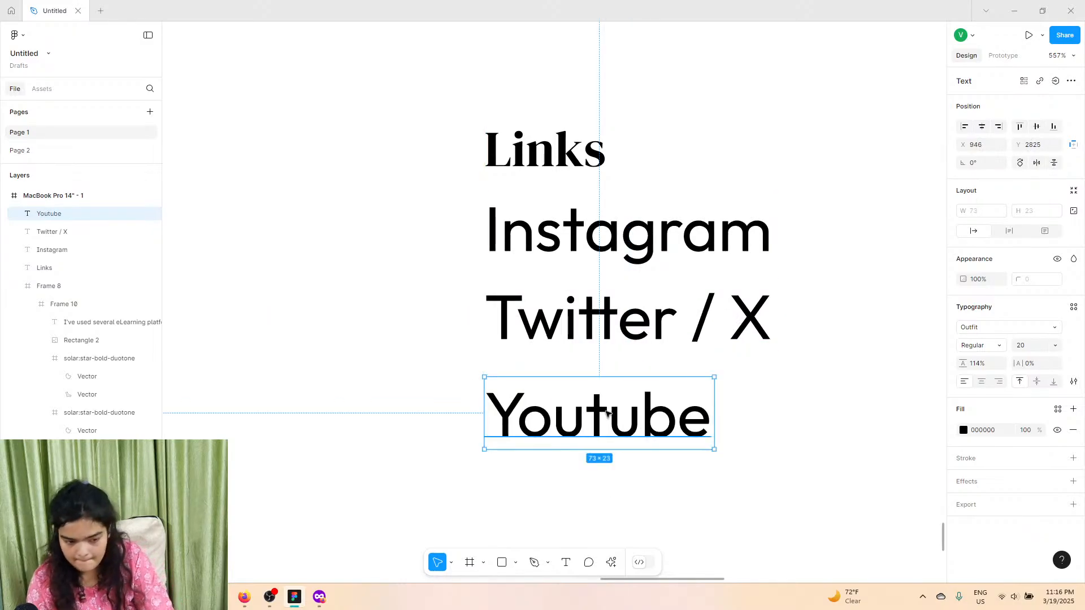
pyautogui.moveTo(608, 414); pyautogui.dragTo(608, 411)
# Step: Group the Instagram, Twitter / X and Youtube texts and apply auto layout to the group
pyautogui.keyDown('shift'); pyautogui.click(592, 322); pyautogui.keyUp('shift')
pyautogui.keyDown('shift'); pyautogui.click(576, 235); pyautogui.keyUp('shift')
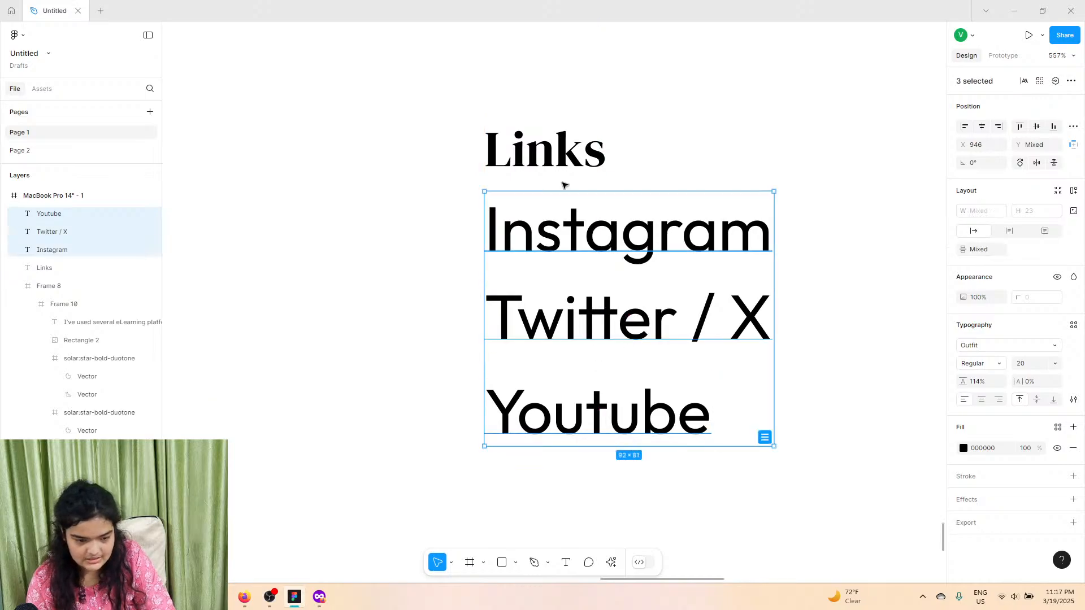
pyautogui.keyDown('shift'); pyautogui.click(562, 185); pyautogui.keyUp('shift')
pyautogui.click(622, 237)
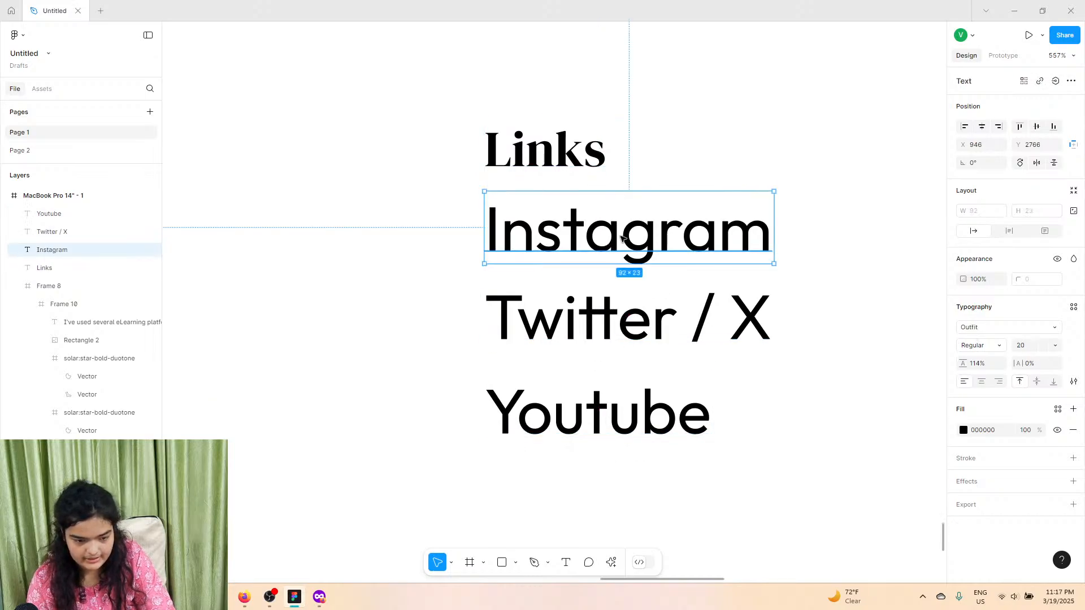
pyautogui.keyDown('shift'); pyautogui.click(608, 318); pyautogui.keyUp('shift')
pyautogui.keyDown('shift'); pyautogui.click(591, 421); pyautogui.keyUp('shift')
pyautogui.hotkey('ctrl', 'alt', 'g')
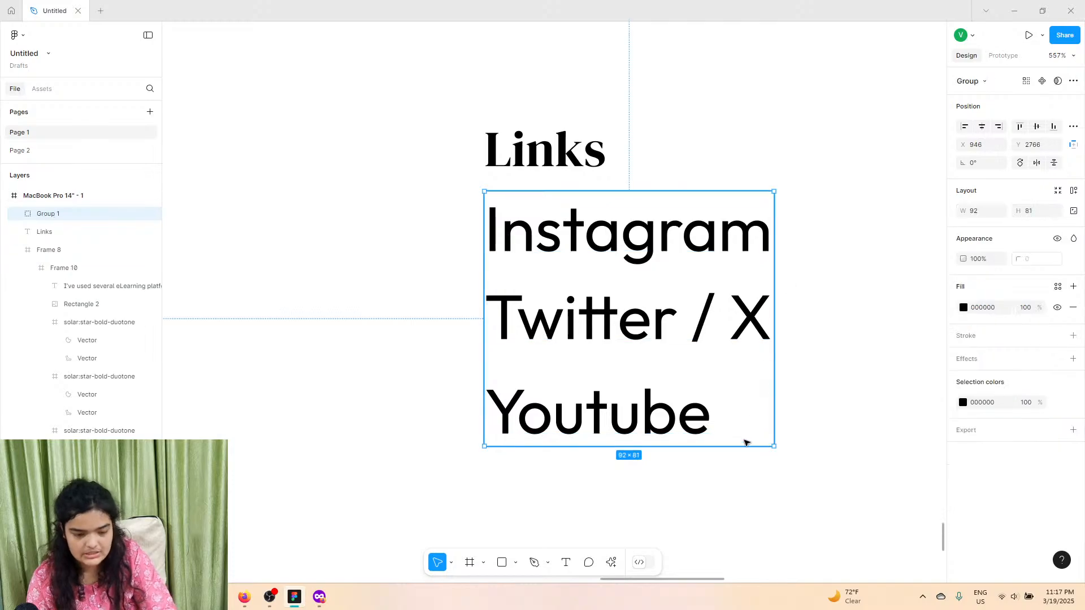
pyautogui.click(1073, 191)
# Step: Group the Links heading with the list of social links and move the group slightly right to X 971
pyautogui.click(508, 148)
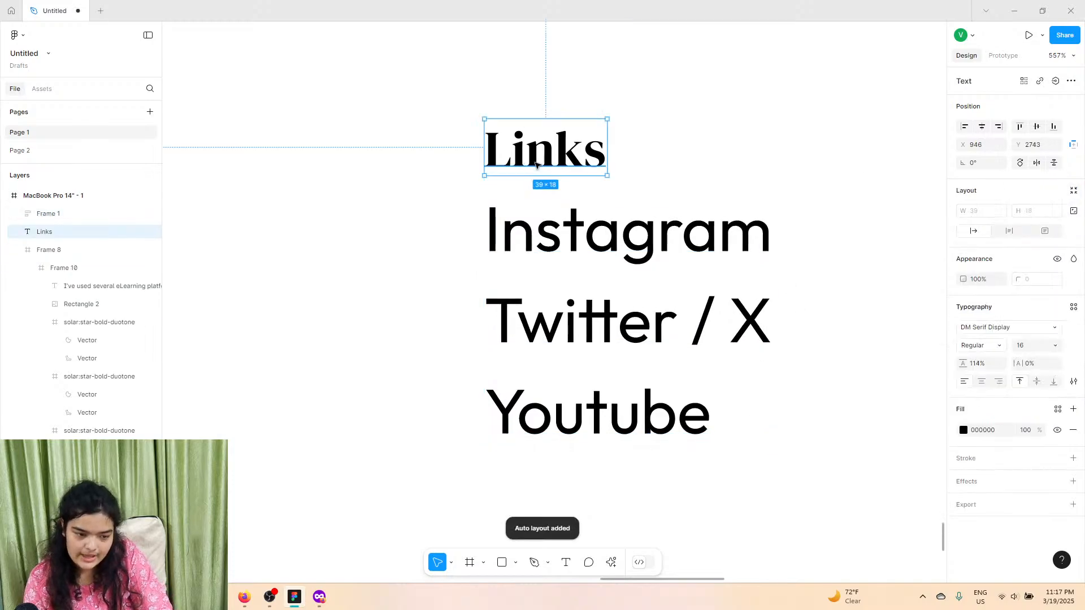
pyautogui.keyDown('shift'); pyautogui.click(498, 238); pyautogui.keyUp('shift')
pyautogui.hotkey('ctrl', 'g')
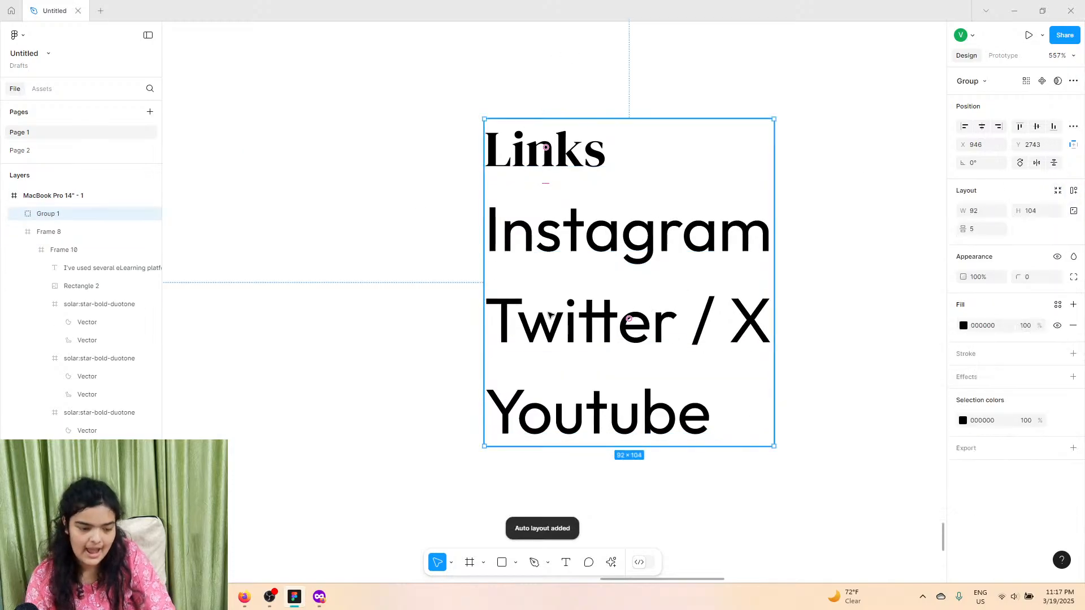
pyautogui.keyDown('ctrl'); pyautogui.scroll(-5, 541, 296); pyautogui.keyUp('ctrl')
pyautogui.keyDown('ctrl'); pyautogui.scroll(-4, 541, 296); pyautogui.keyUp('ctrl')
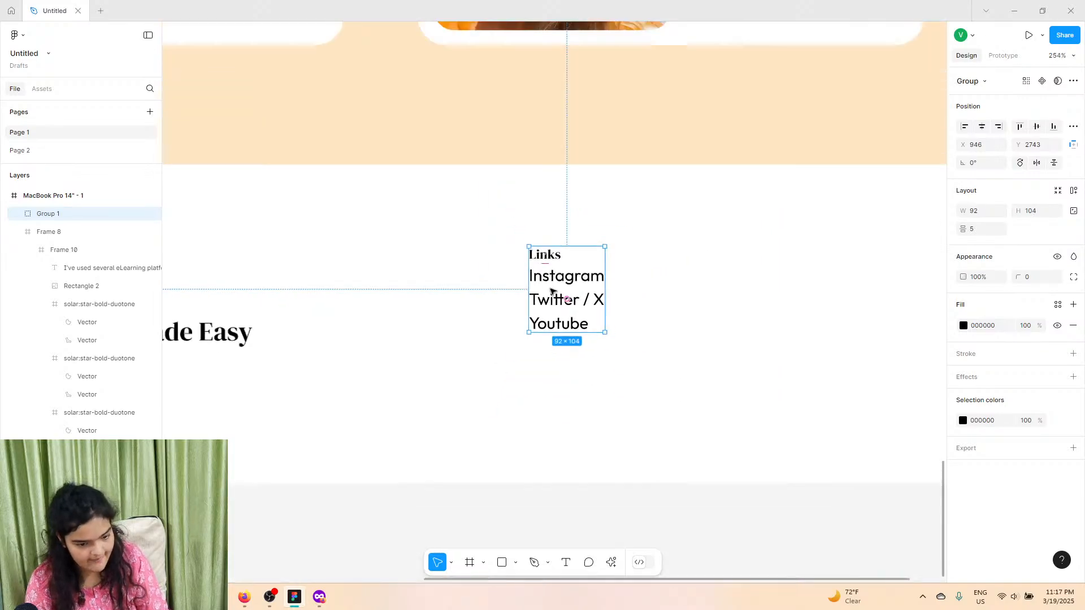
pyautogui.moveTo(557, 297); pyautogui.dragTo(585, 295)
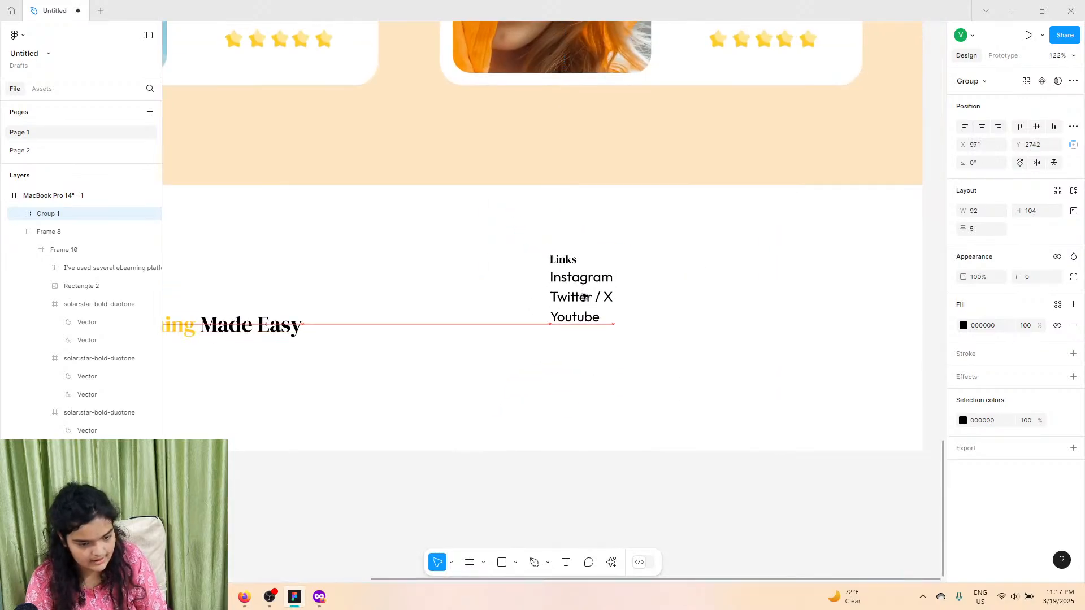
# Step: Duplicate the Links column twice to form three side-by-side footer columns, with the last copy at X 1282, Y 2755
pyautogui.keyDown('ctrl'); pyautogui.scroll(-3, 586, 294); pyautogui.keyUp('ctrl')
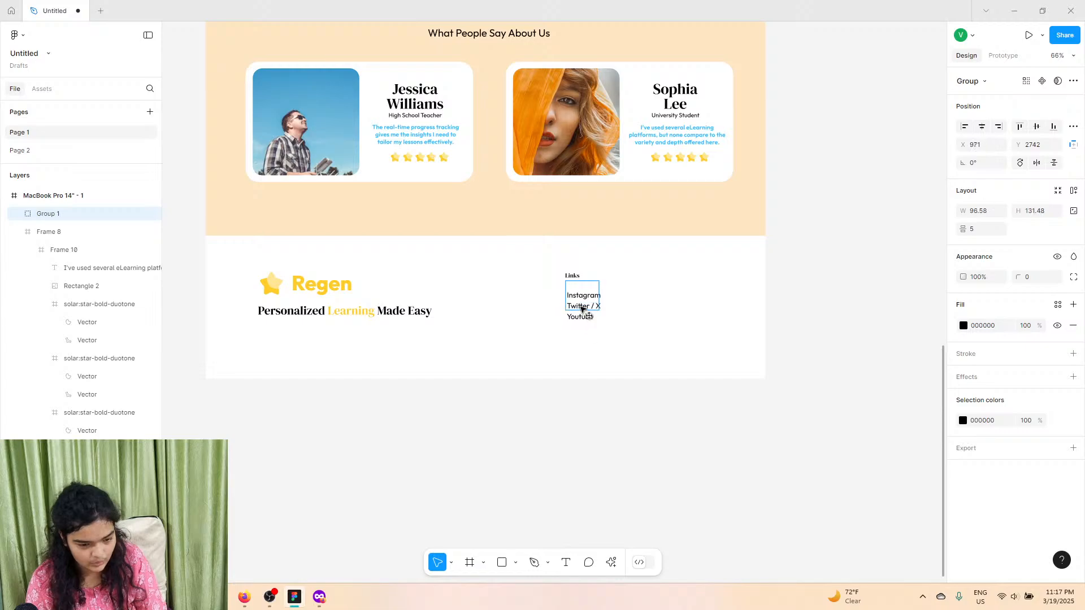
pyautogui.keyDown('ctrl'); pyautogui.scroll(5, 591, 271); pyautogui.keyUp('ctrl')
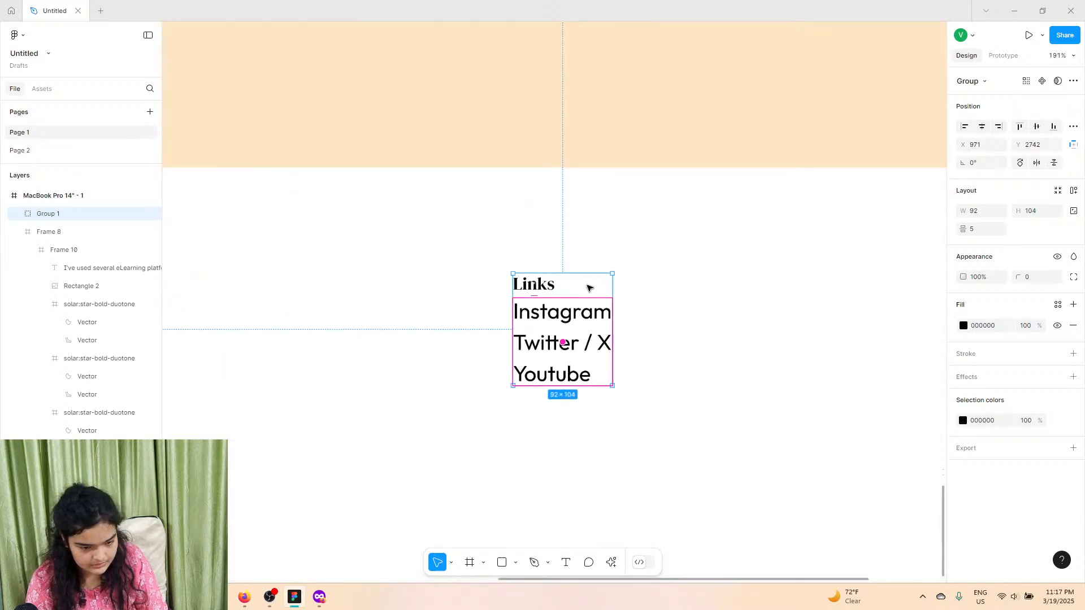
pyautogui.click(585, 282)
pyautogui.moveTo(543, 316); pyautogui.dragTo(687, 334)
pyautogui.keyDown('ctrl'); pyautogui.scroll(-4, 559, 327); pyautogui.keyUp('ctrl')
pyautogui.hotkey('ctrl', 'v')
pyautogui.hotkey('ctrl', 'b')
pyautogui.hotkey('ctrl', 'z')
pyautogui.hotkey('ctrl', 'z')
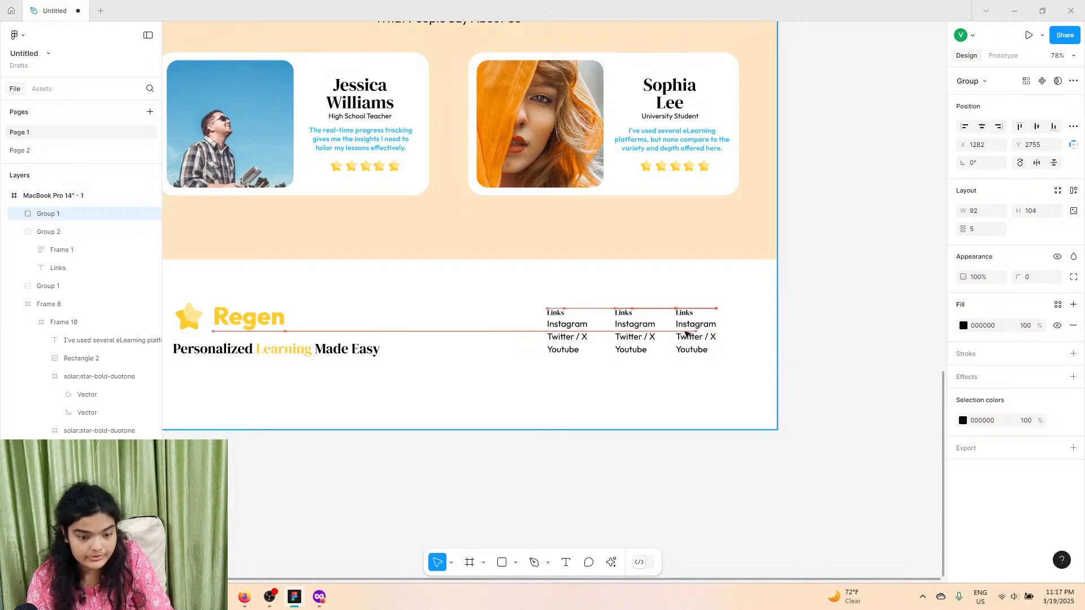
# Step: Change the heading of the rightmost footer column to "Social Media"
pyautogui.scroll(5, 667, 317)
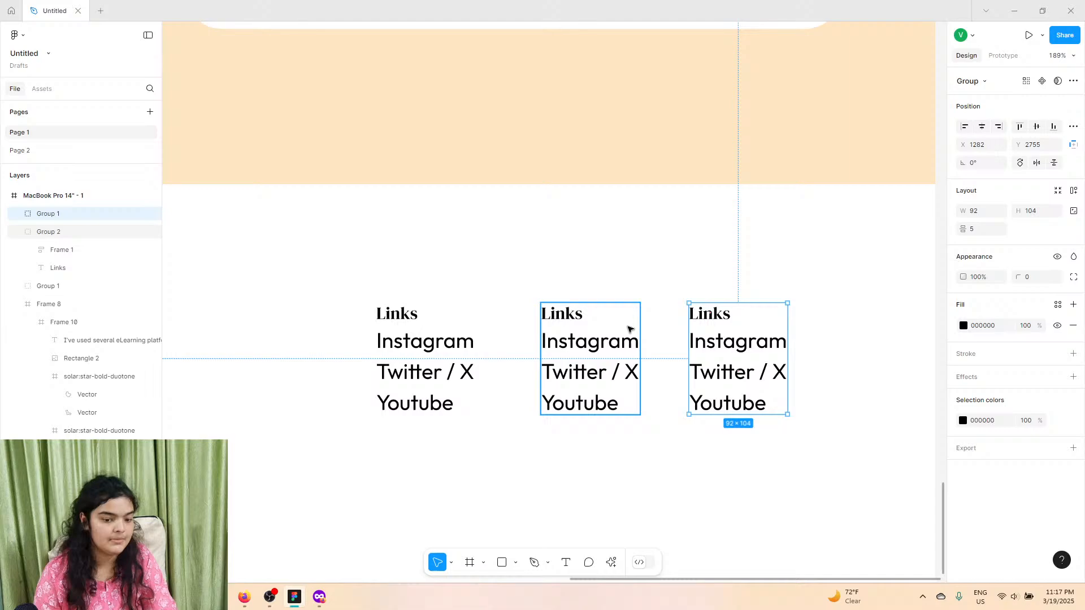
pyautogui.doubleClick(565, 315)
pyautogui.doubleClick(572, 317)
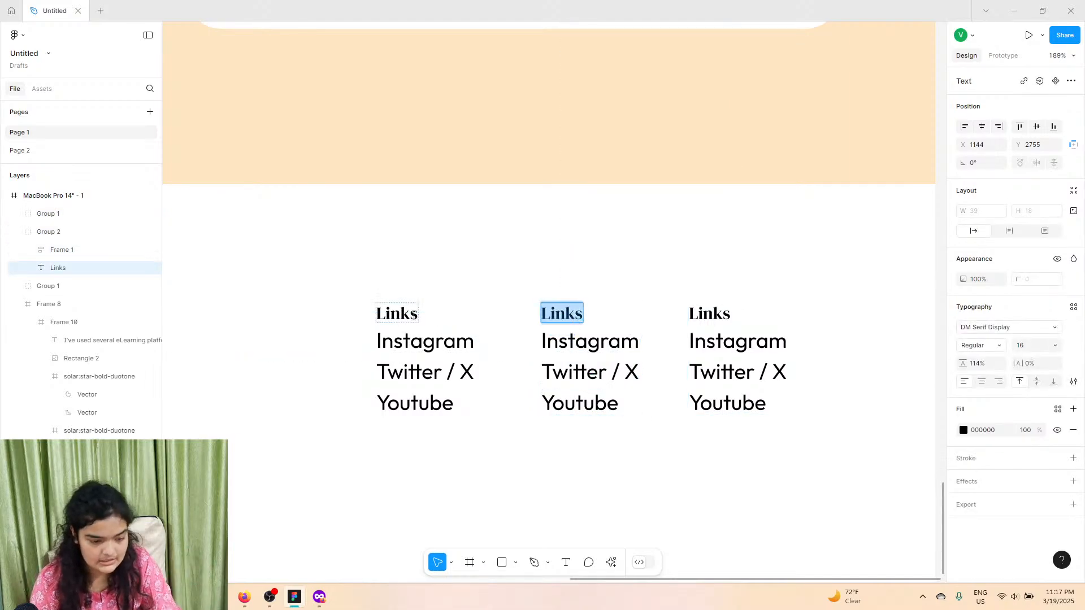
pyautogui.doubleClick(721, 305)
pyautogui.write('So')
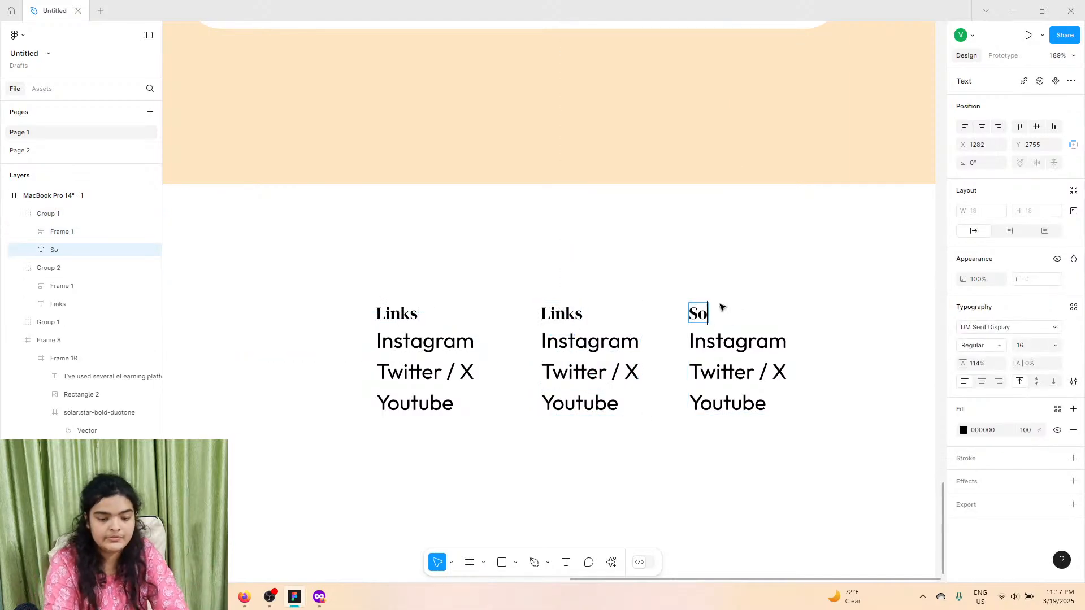
pyautogui.write('cial Media')
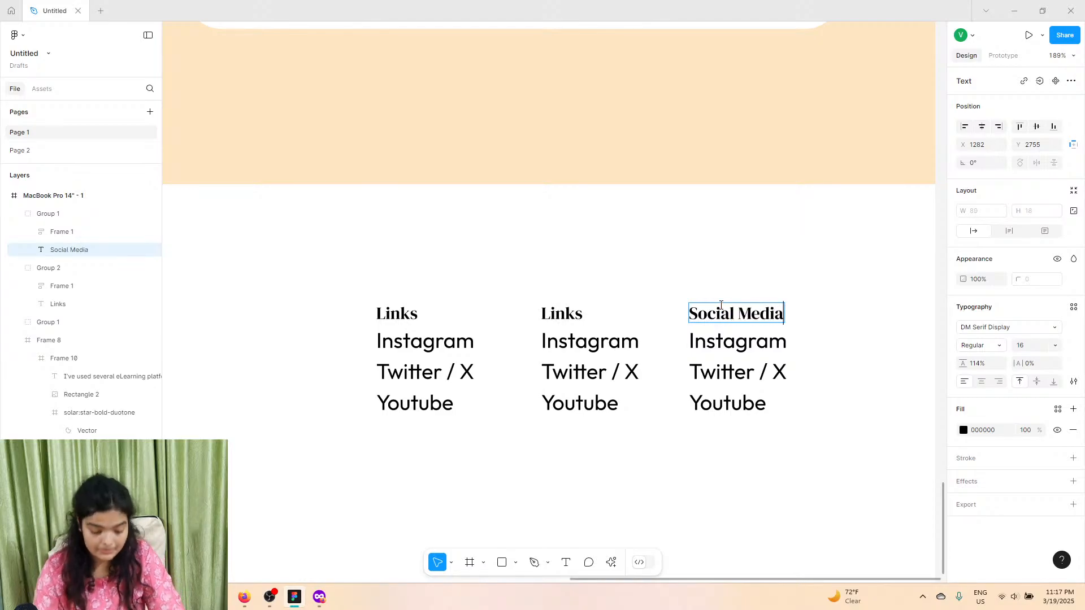
pyautogui.doubleClick(550, 321)
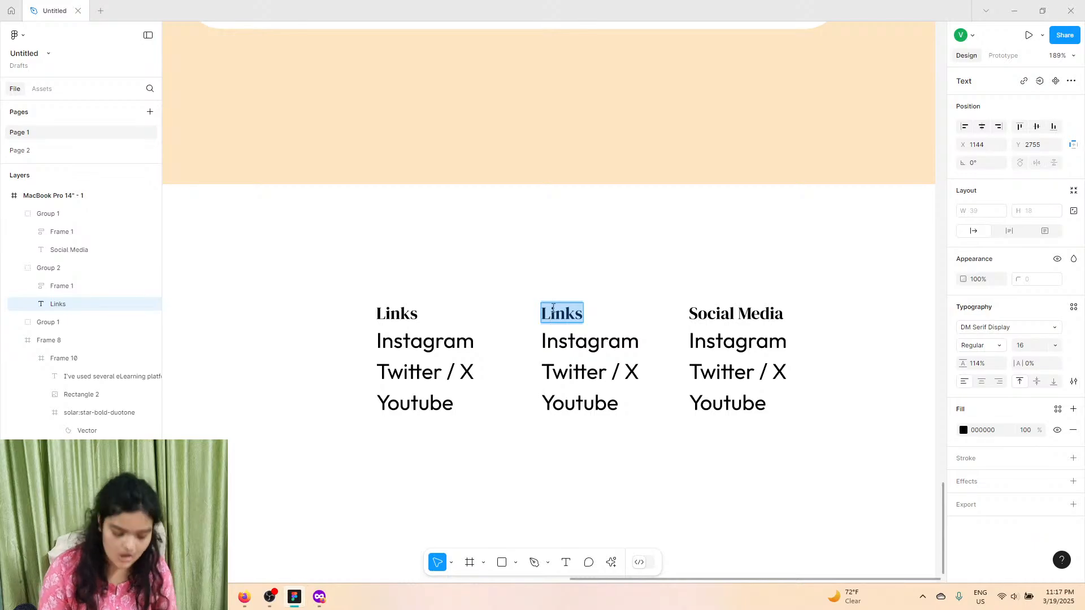
pyautogui.keyDown('ctrl'); pyautogui.scroll(-5, 588, 305); pyautogui.keyUp('ctrl')
pyautogui.scroll(3, 588, 303)
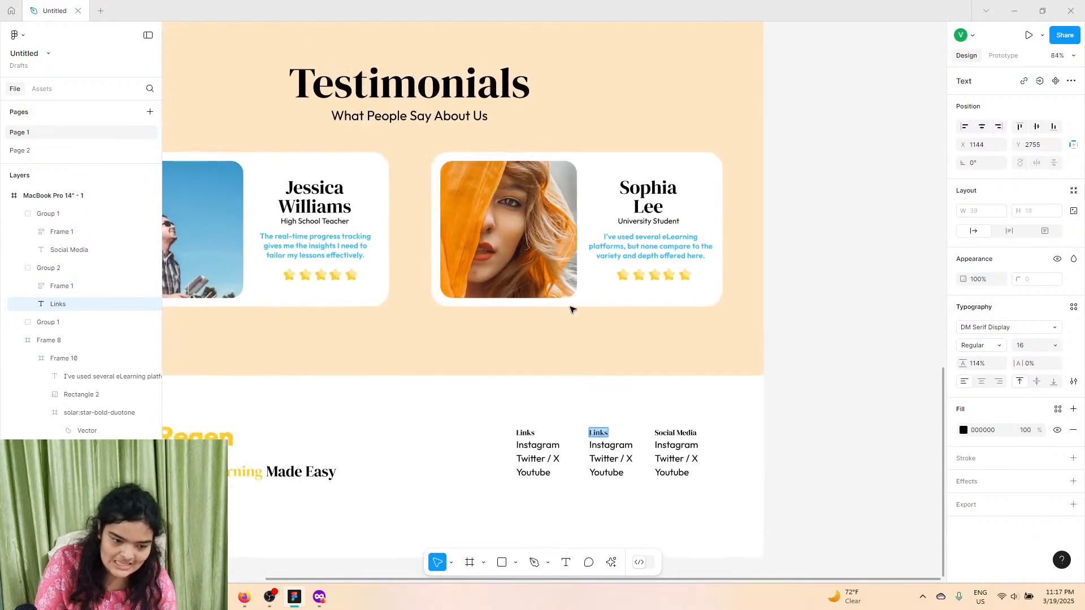
pyautogui.scroll(1, 582, 356)
pyautogui.hscroll(-1, 583, 356)
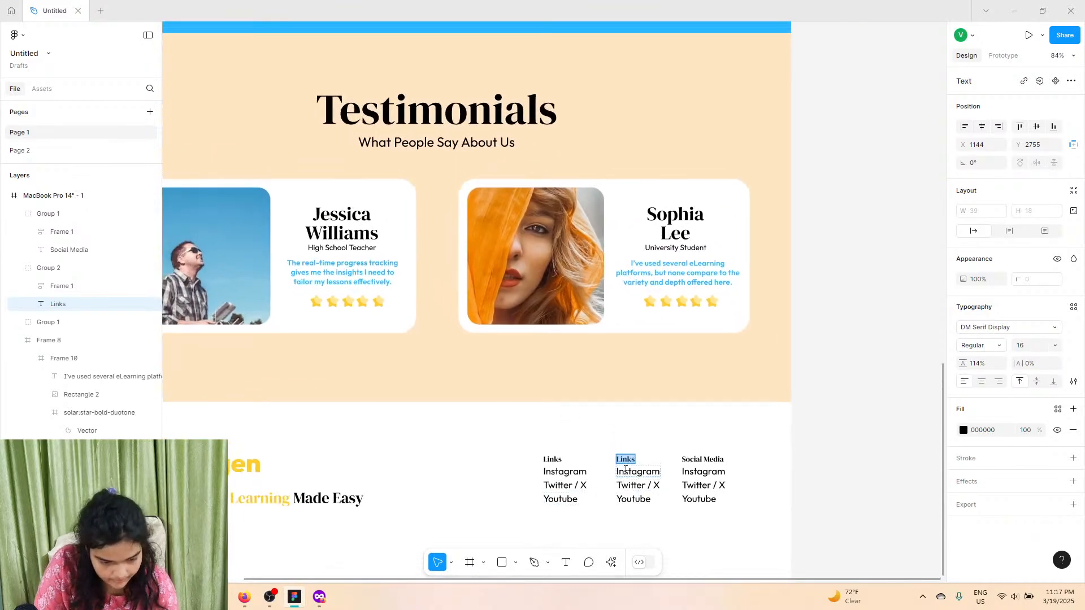
pyautogui.keyDown('ctrl'); pyautogui.scroll(3, 627, 431); pyautogui.keyUp('ctrl')
pyautogui.keyDown('ctrl'); pyautogui.scroll(-5, 732, 295); pyautogui.keyUp('ctrl')
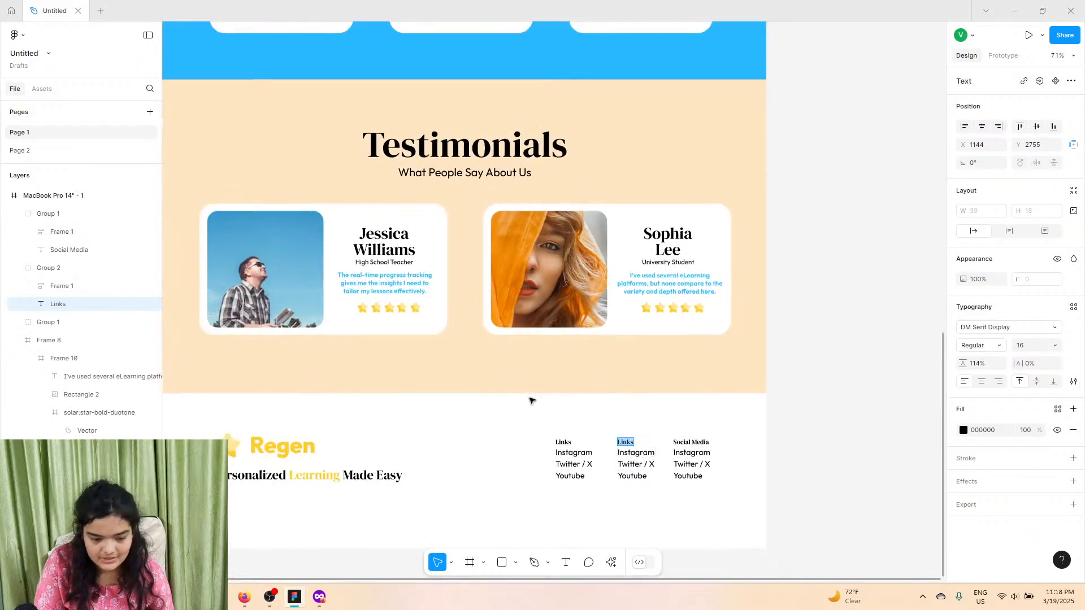
pyautogui.keyDown('ctrl'); pyautogui.scroll(5, 632, 466); pyautogui.keyUp('ctrl')
# Step: Switch to ChatGPT and ask "what lists could be linked in the foter with social media links"
pyautogui.click(319, 597)
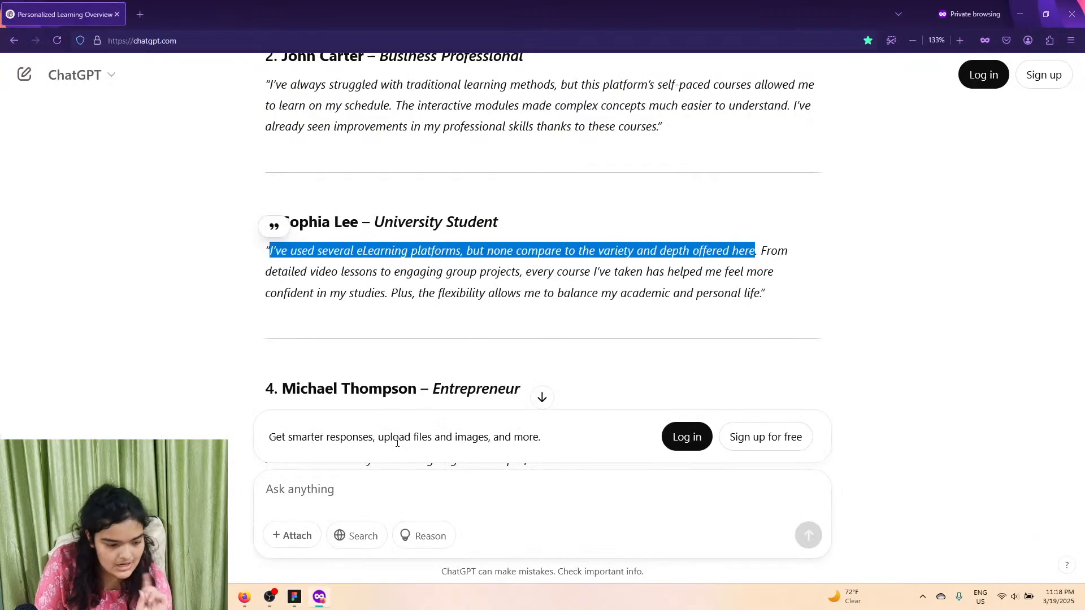
pyautogui.click(371, 488)
pyautogui.write('what lists could be linked in the foter with d')
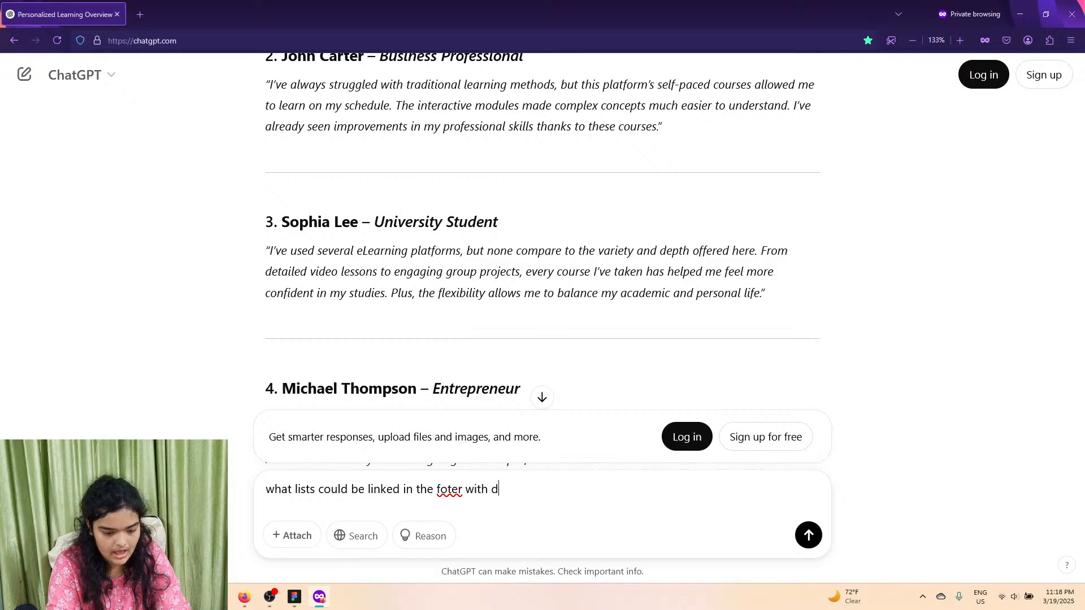
pyautogui.write('me')
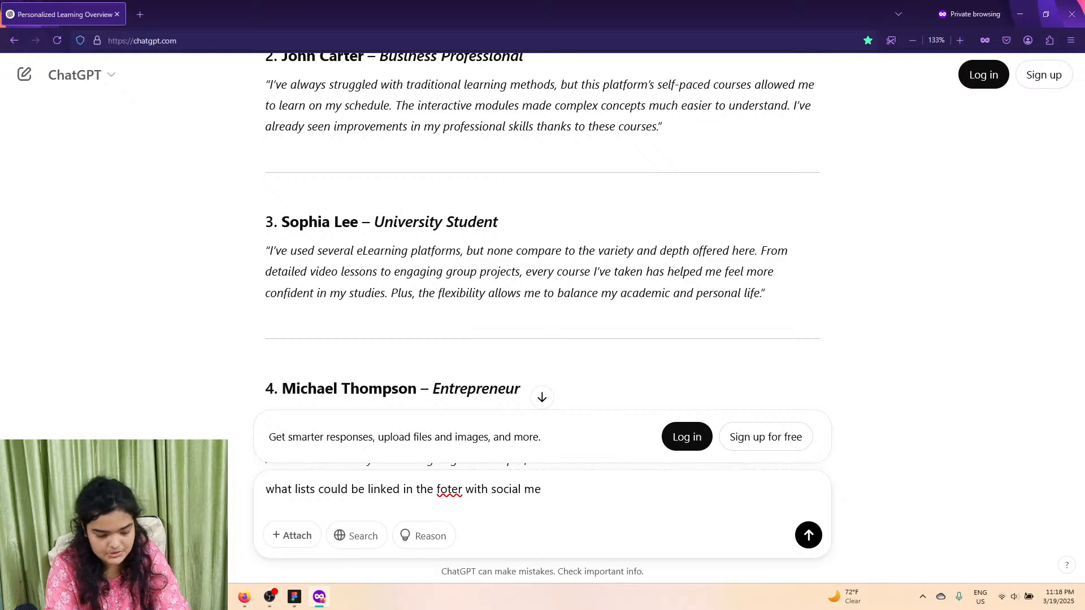
pyautogui.write('dia links')
pyautogui.press('Return')
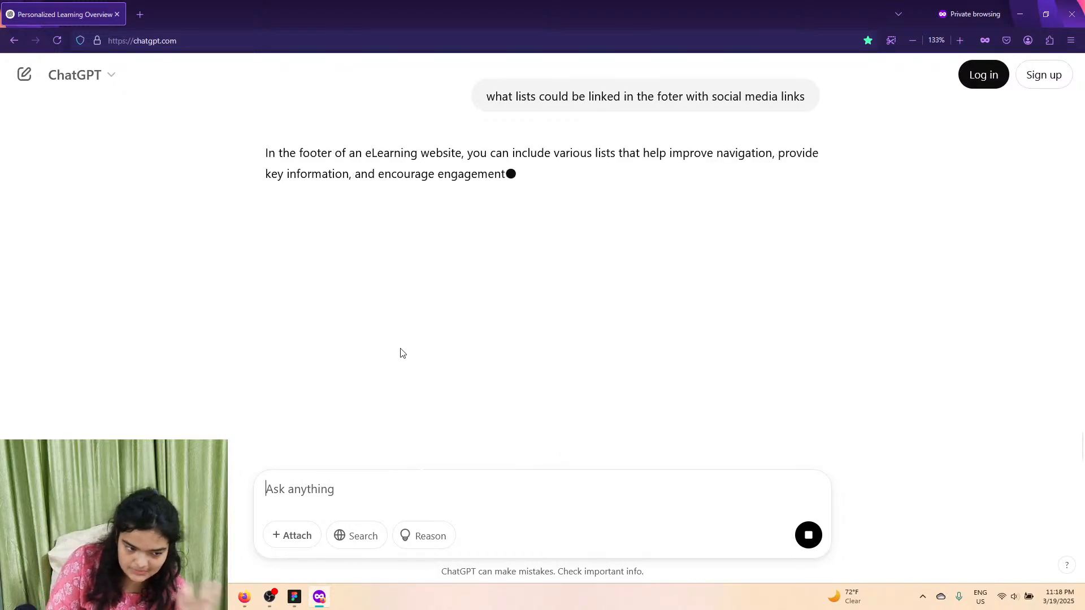
# Step: Copy "Our Story" from the ChatGPT answer and replace the Instagram text in Figma's middle footer column with it
pyautogui.tripleClick(311, 254)
pyautogui.hotkey('ctrl', 'c')
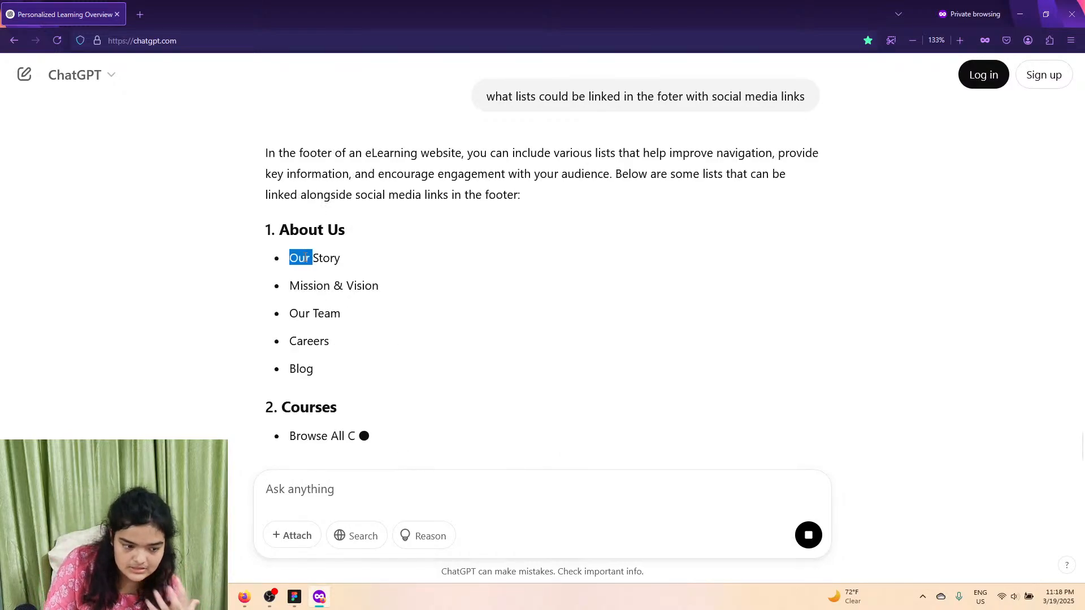
pyautogui.click(293, 597)
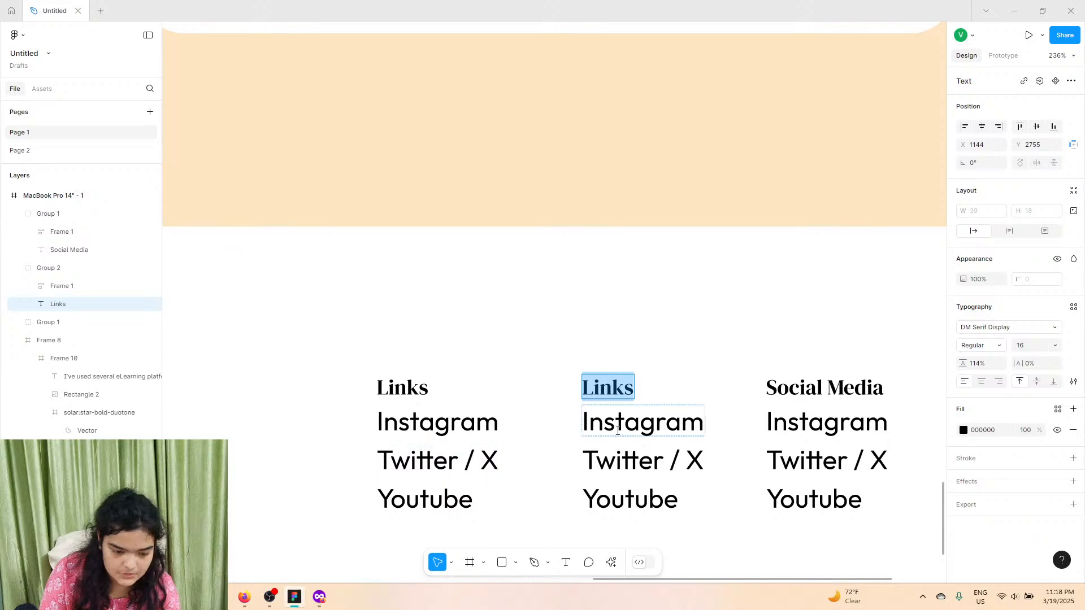
pyautogui.doubleClick(638, 422)
pyautogui.hotkey('ctrl', 'v')
# Step: Take the "About Us" title from the ChatGPT answer and set it as the middle footer column's heading in Figma
pyautogui.click(315, 599)
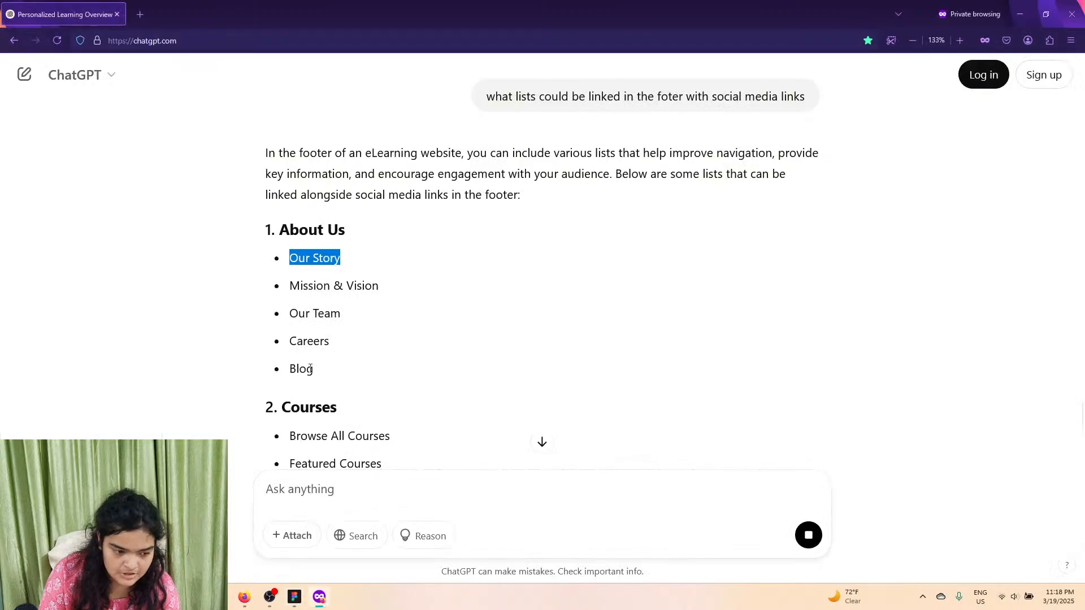
pyautogui.tripleClick(337, 243)
pyautogui.moveTo(359, 235); pyautogui.dragTo(290, 231)
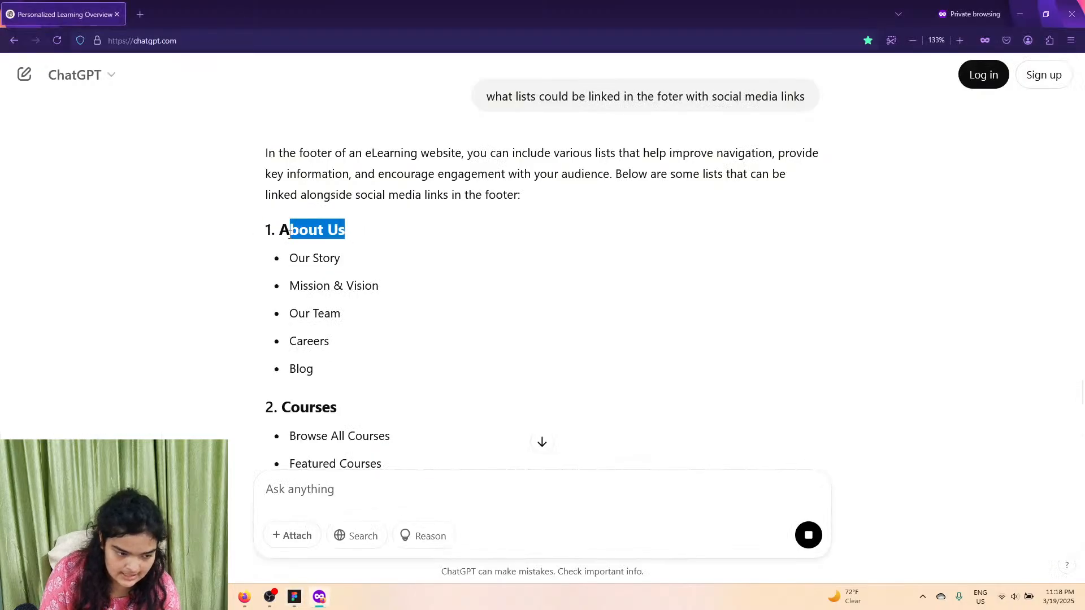
pyautogui.click(295, 597)
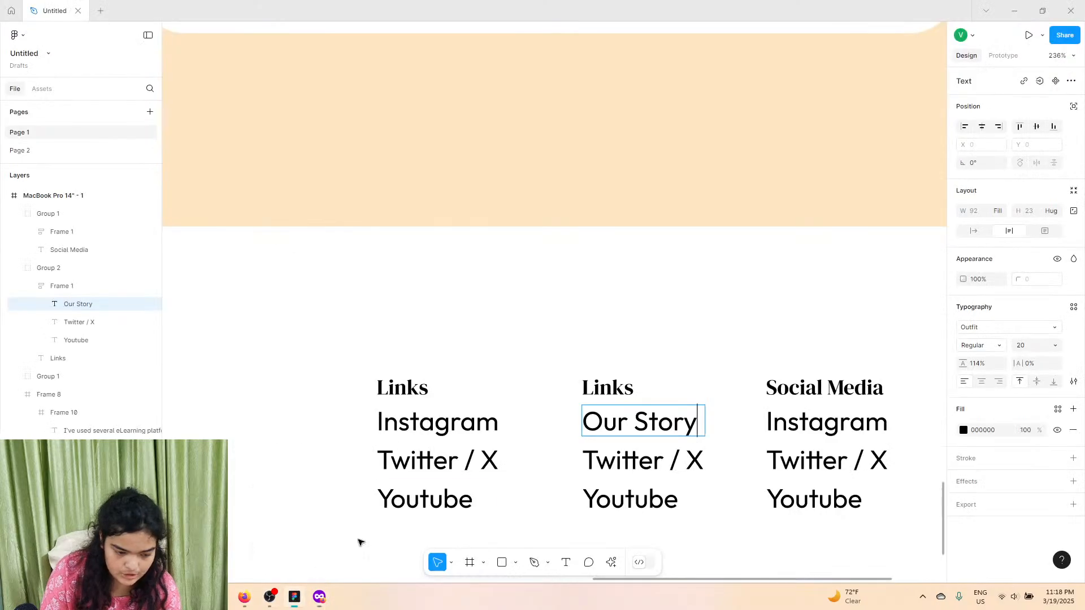
pyautogui.doubleClick(613, 388)
pyautogui.write('About Us')
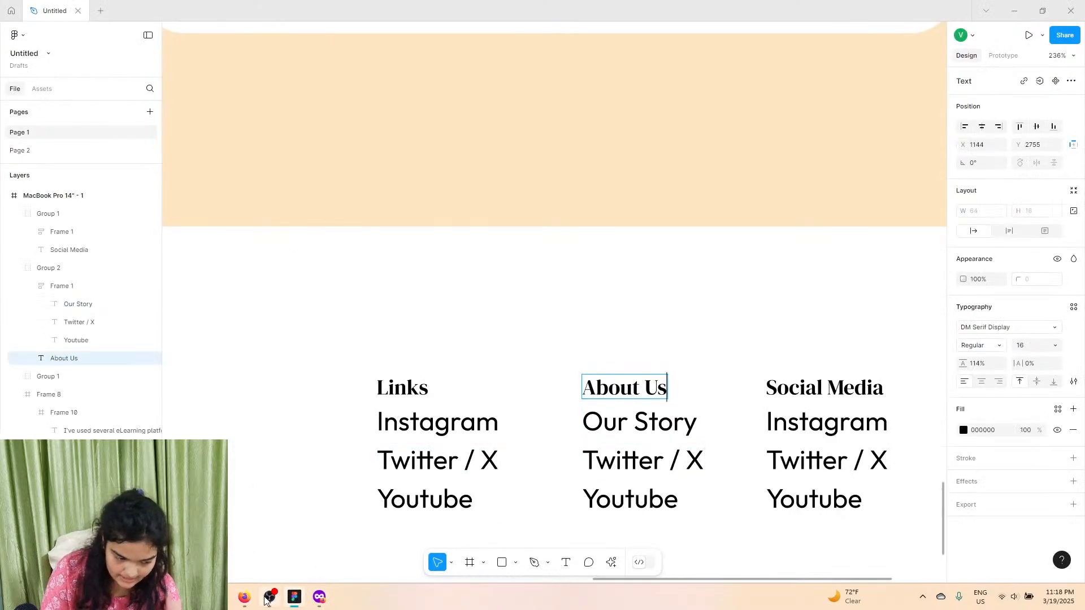
# Step: Copy "Mission & Vision" from ChatGPT over the About Us column's Twitter / X text in Figma and shorten it to "Mission"
pyautogui.click(319, 597)
pyautogui.moveTo(378, 285); pyautogui.dragTo(286, 285)
pyautogui.hotkey('ctrl', 'c')
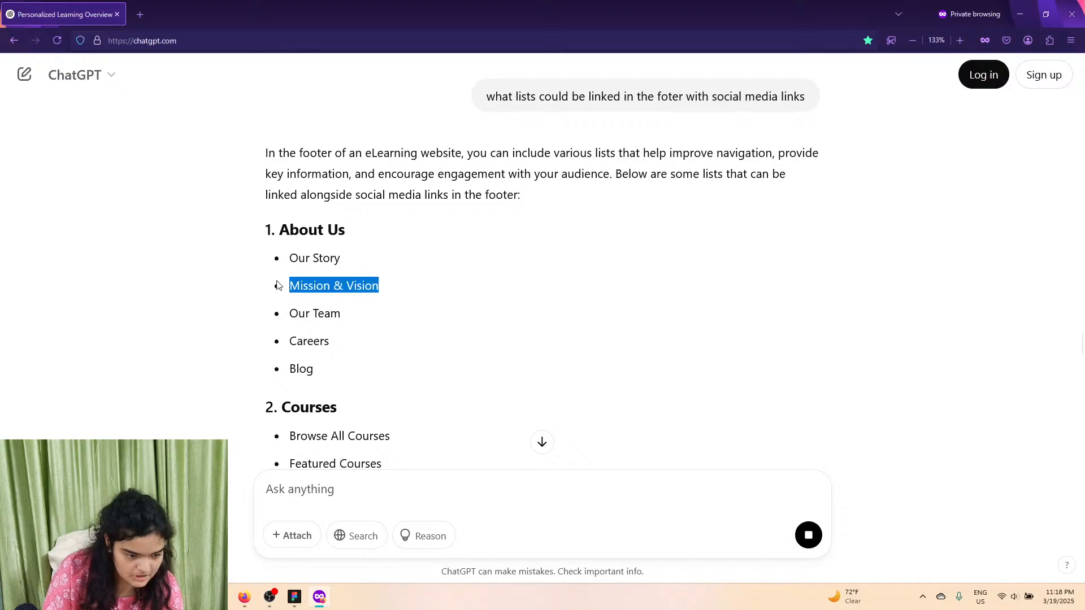
pyautogui.click(295, 597)
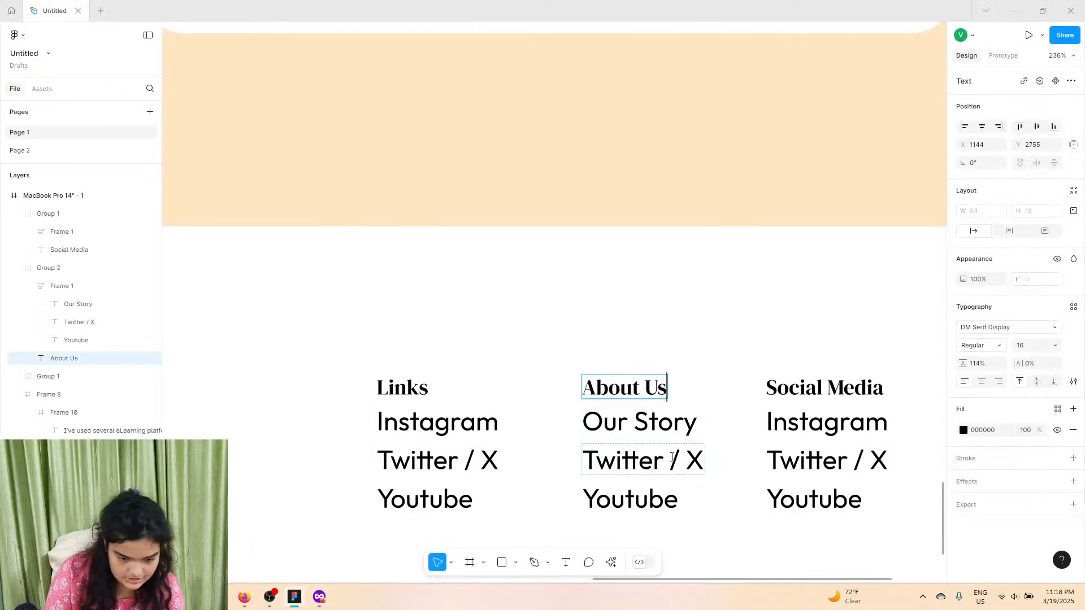
pyautogui.doubleClick(639, 460)
pyautogui.hotkey('ctrl', 'v')
pyautogui.hotkey('ctrl', 'shift', 'Left')
pyautogui.hotkey('ctrl', 'shift', 'Left')
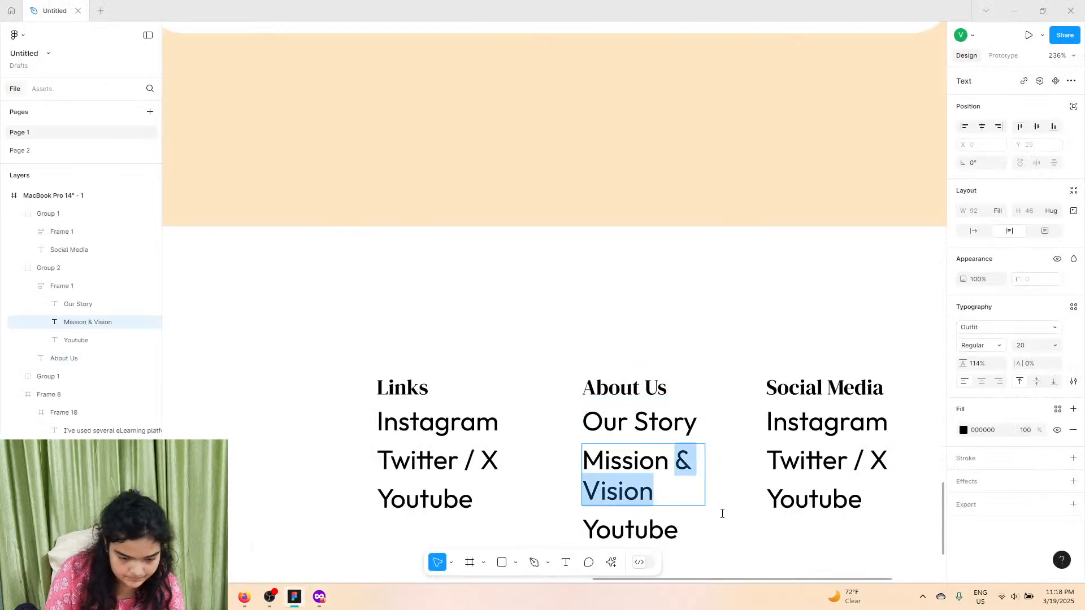
pyautogui.press('BackSpace')
# Step: Replace the Youtube text in the About Us column with "Vision"
pyautogui.doubleClick(661, 497)
pyautogui.doubleClick(661, 497)
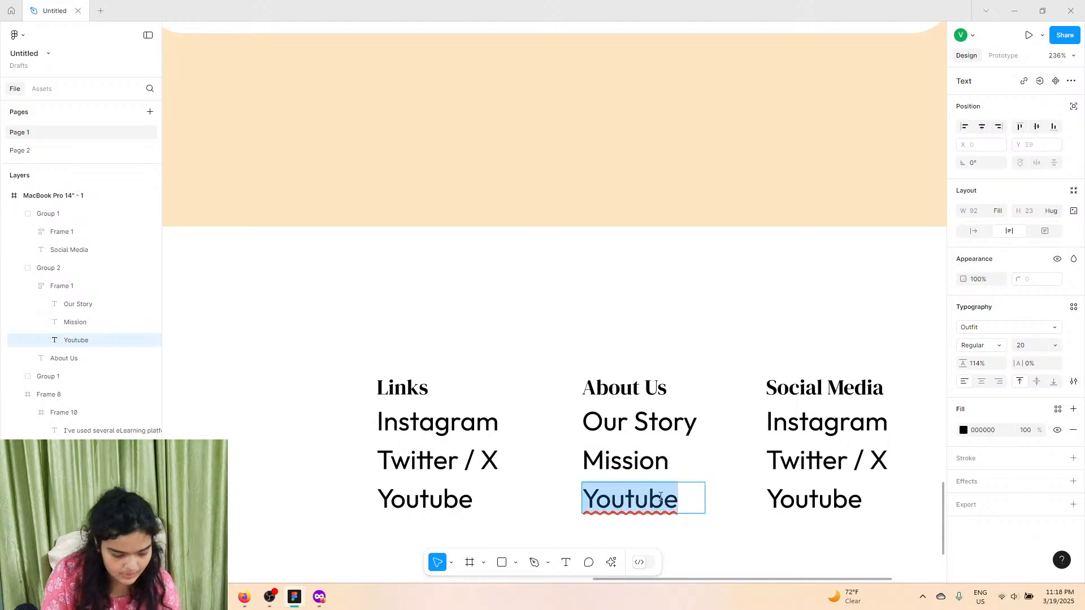
pyautogui.write('Viio')
pyautogui.press('BackSpace')
pyautogui.press('BackSpace')
pyautogui.write('sion')
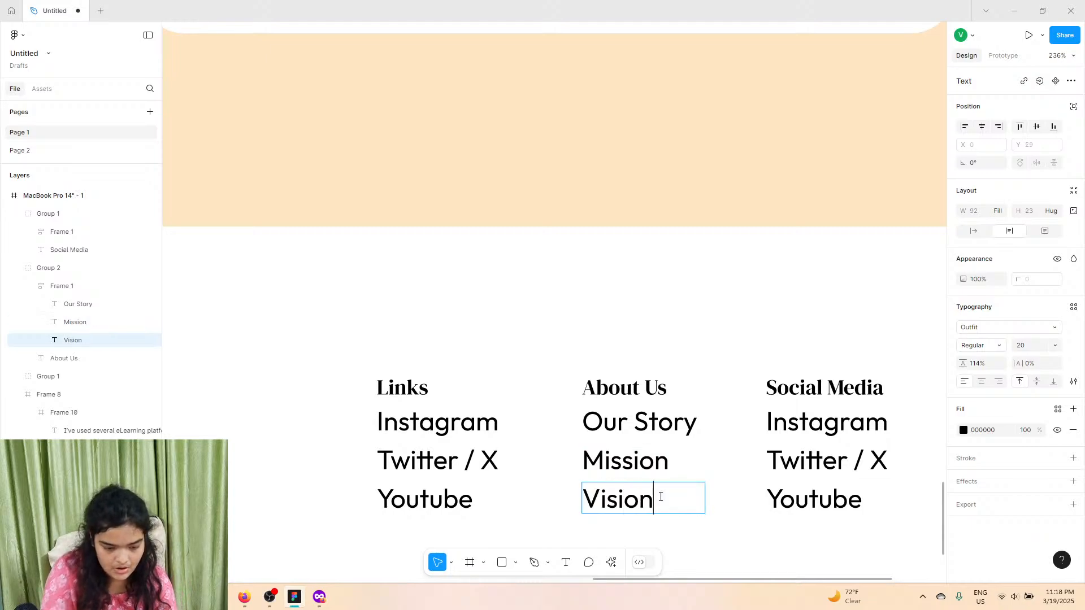
# Step: Copy "Courses" from the ChatGPT answer and replace the first footer column's Links heading in Figma with it
pyautogui.click(319, 597)
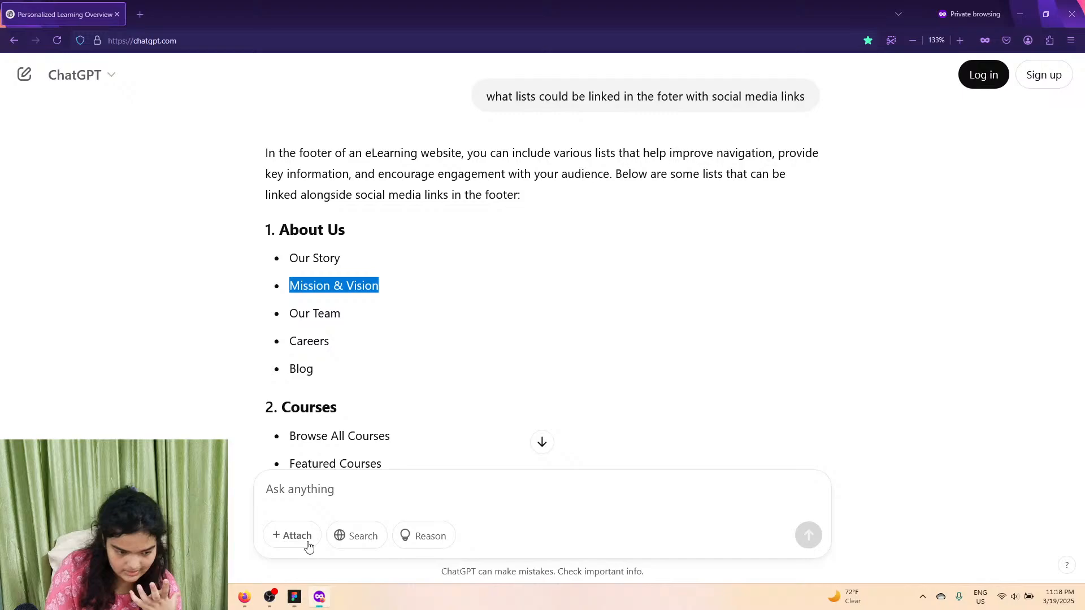
pyautogui.doubleClick(303, 398)
pyautogui.hotkey('ctrl', 'c')
pyautogui.click(294, 598)
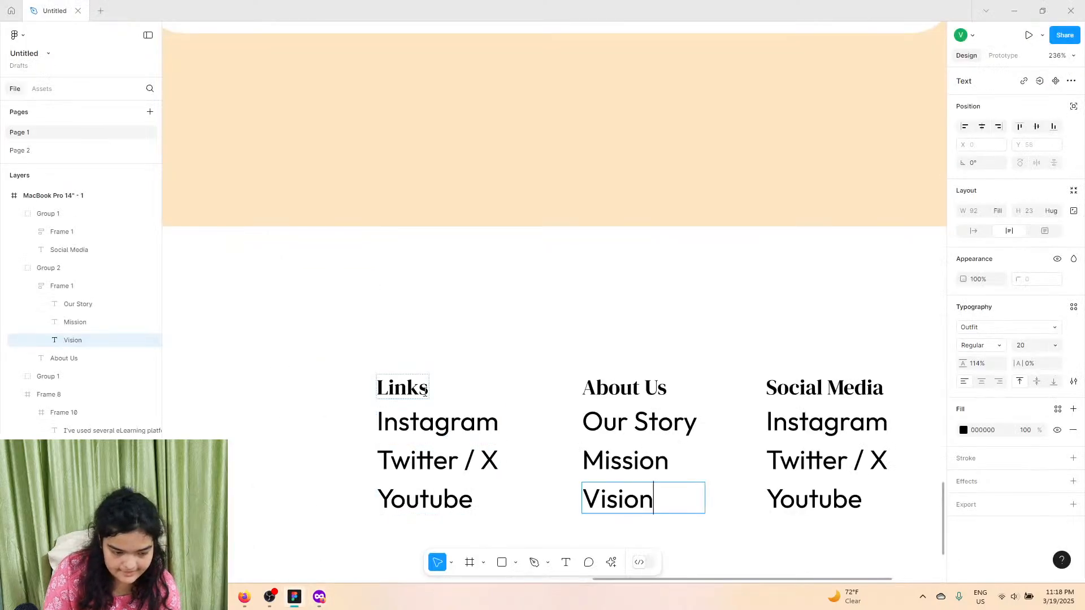
pyautogui.doubleClick(402, 387)
pyautogui.hotkey('ctrl', 'v')
# Step: Copy the word "Browse" from the ChatGPT answer and replace the Courses column's Instagram text in Figma with it
pyautogui.doubleClick(410, 432)
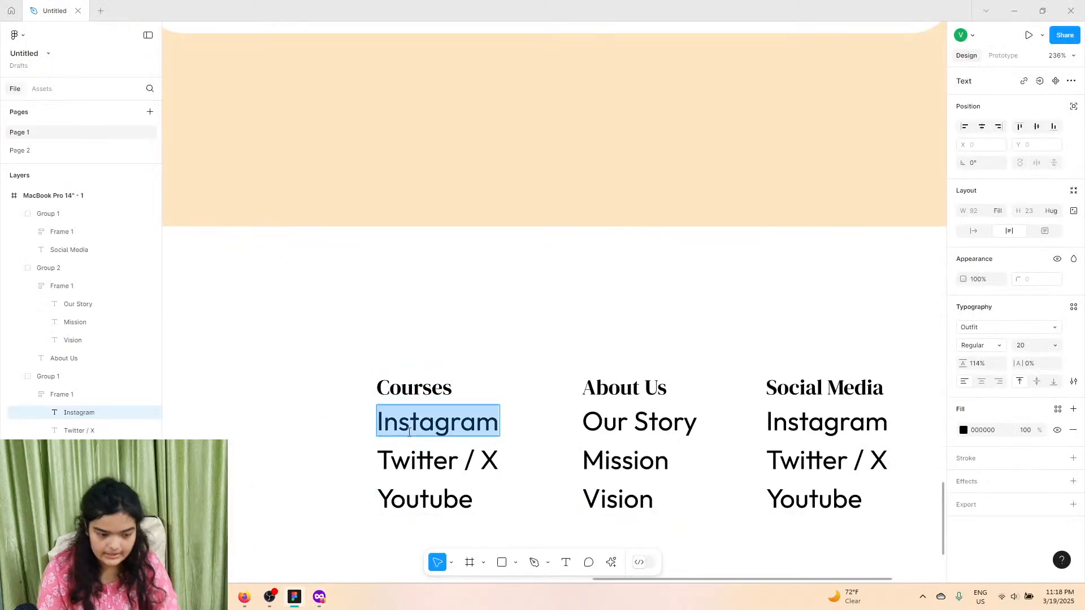
pyautogui.click(319, 597)
pyautogui.doubleClick(310, 436)
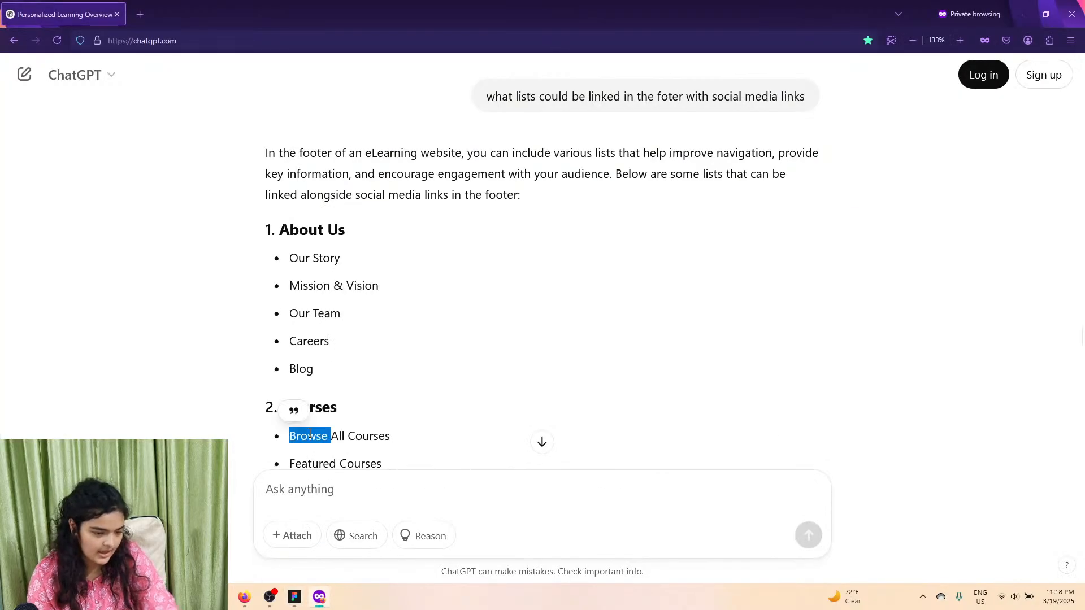
pyautogui.click(294, 597)
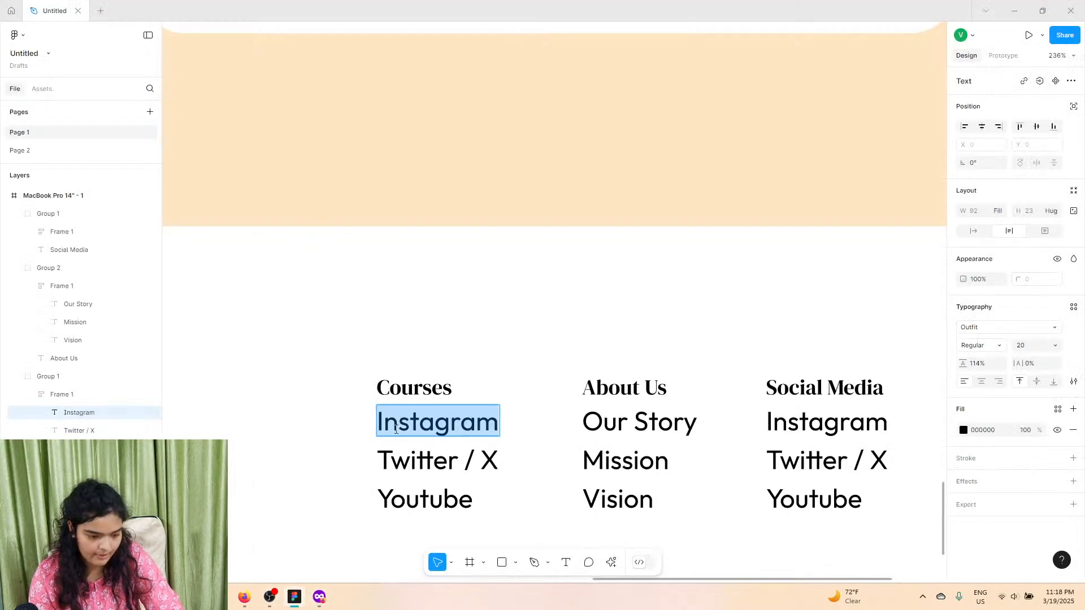
pyautogui.hotkey('ctrl', 'v')
# Step: Change the Courses column's Twitter / X text to "Featured" and its Youtube text to "1:1"
pyautogui.doubleClick(432, 452)
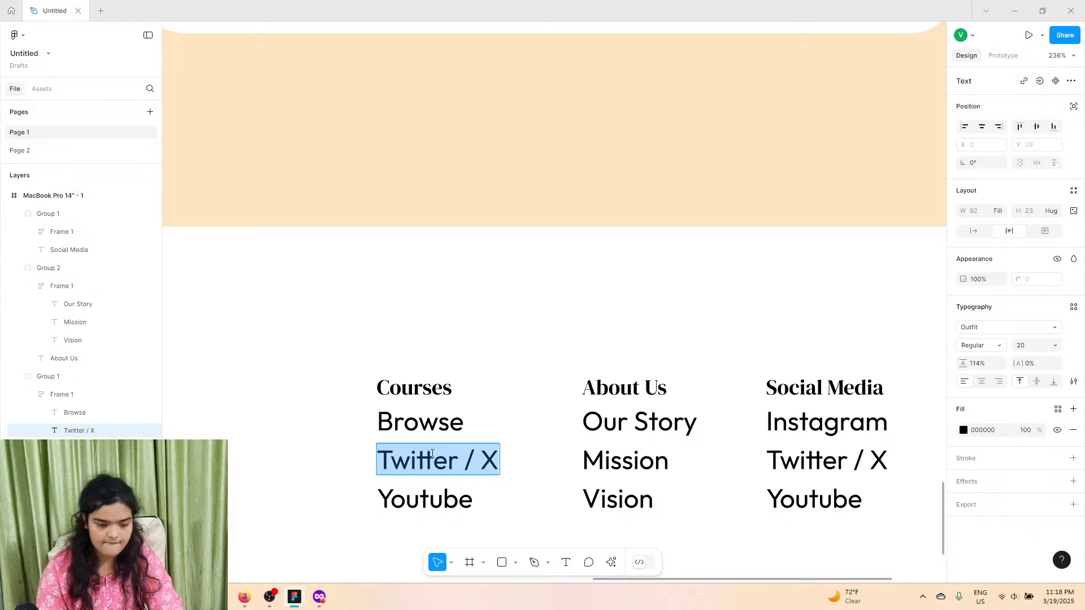
pyautogui.write('Feature')
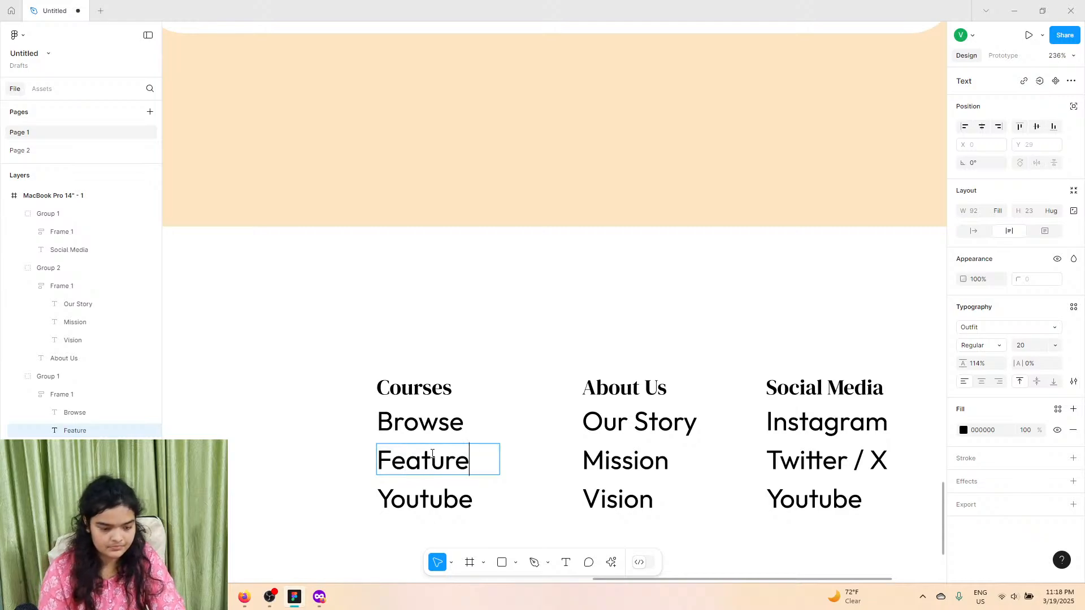
pyautogui.write('d')
pyautogui.doubleClick(431, 501)
pyautogui.write('1')
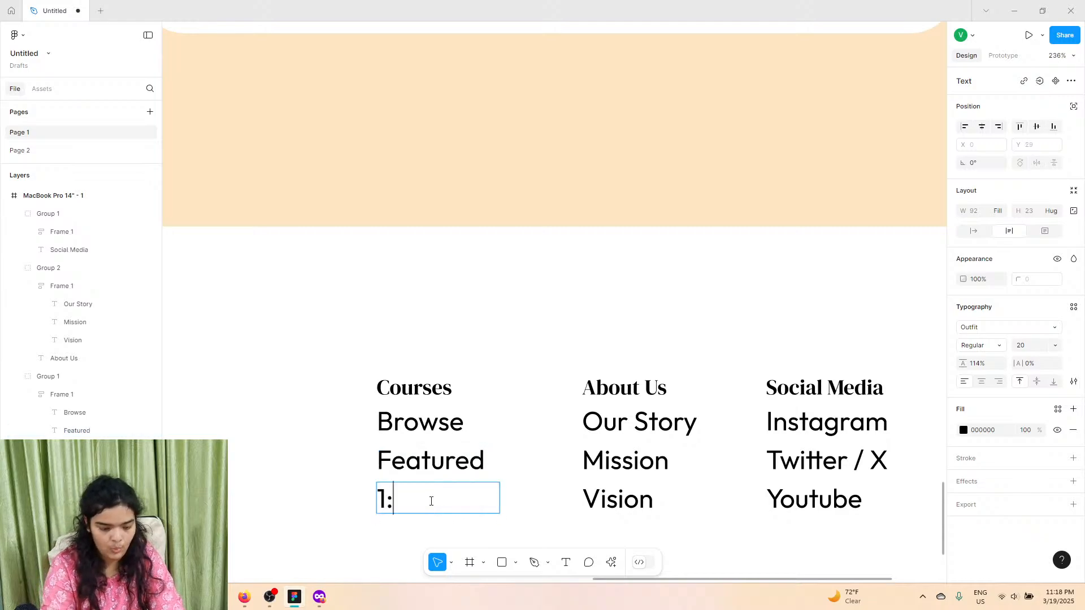
pyautogui.write(':1')
pyautogui.scroll(-6, 700, 388)
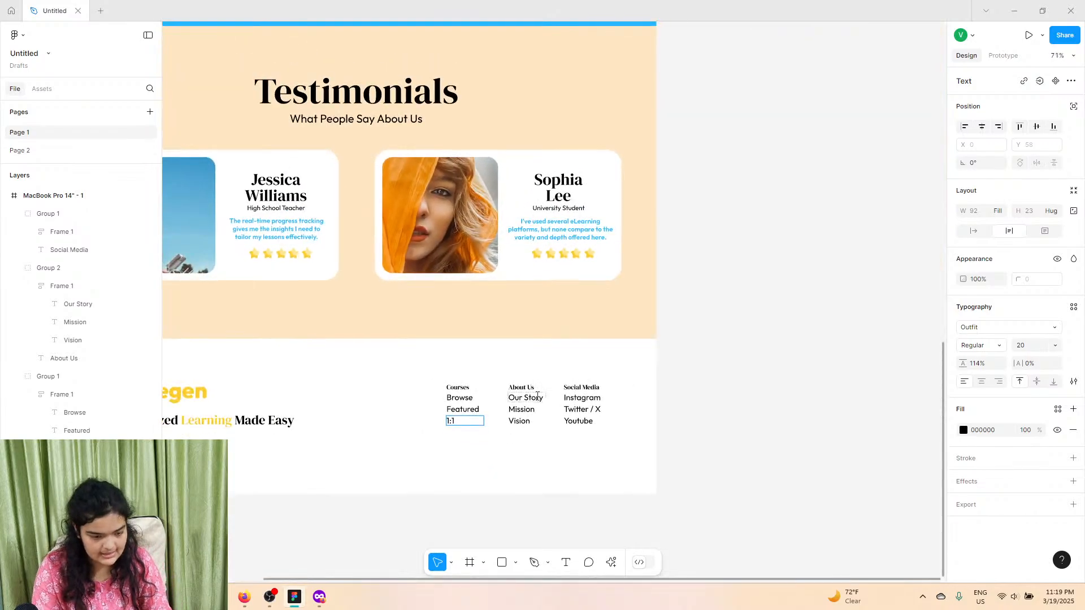
# Step: Present the Regen landing page as a prototype on a Silver MacBook Pro 14" device
pyautogui.scroll(-6, 841, 339)
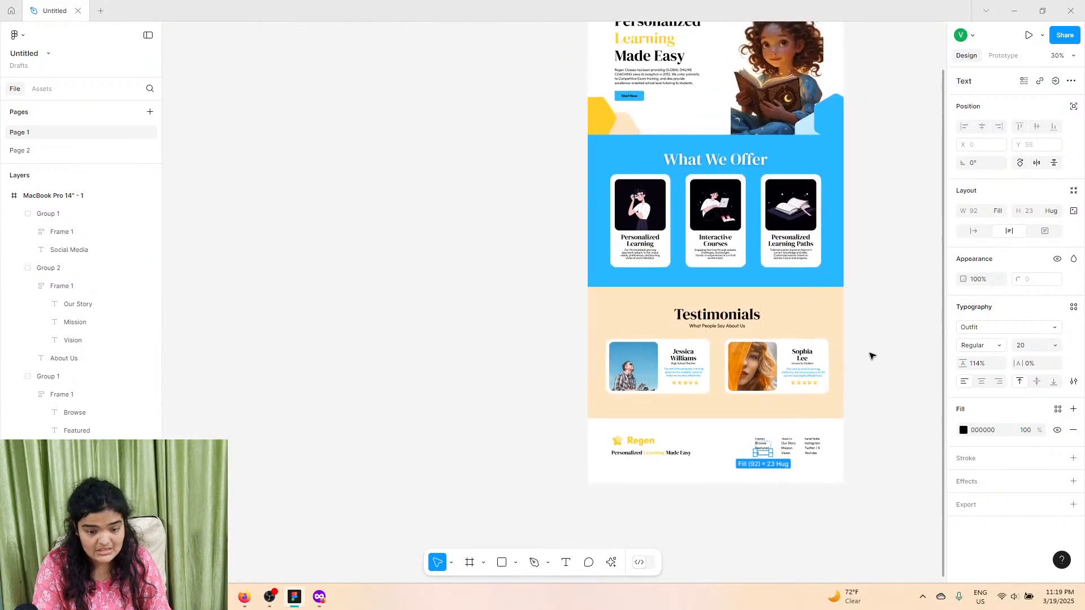
pyautogui.click(1010, 57)
pyautogui.click(1028, 36)
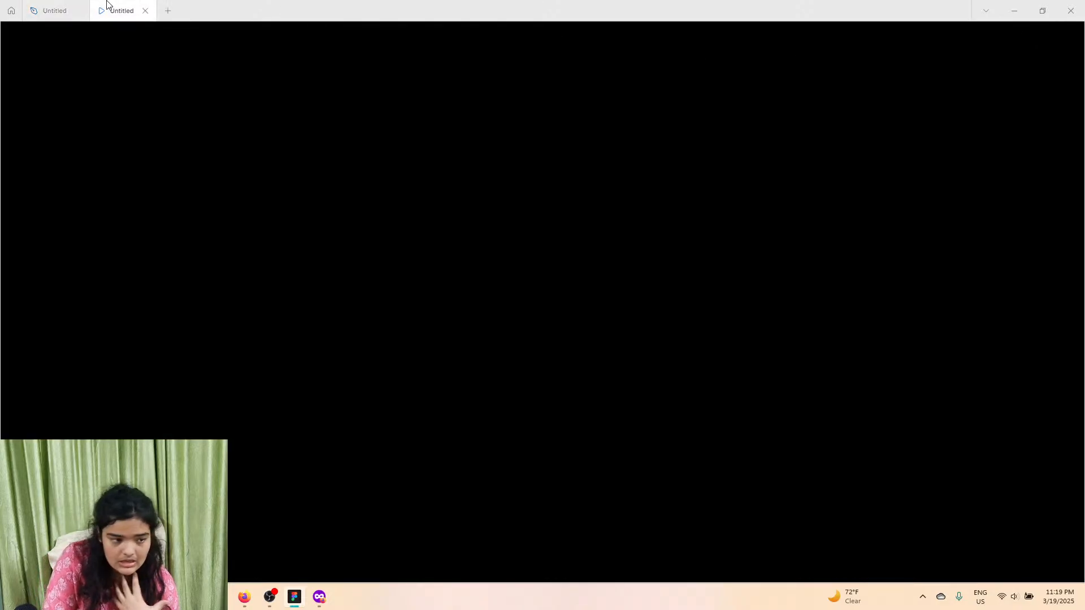
pyautogui.click(63, 9)
pyautogui.click(1018, 155)
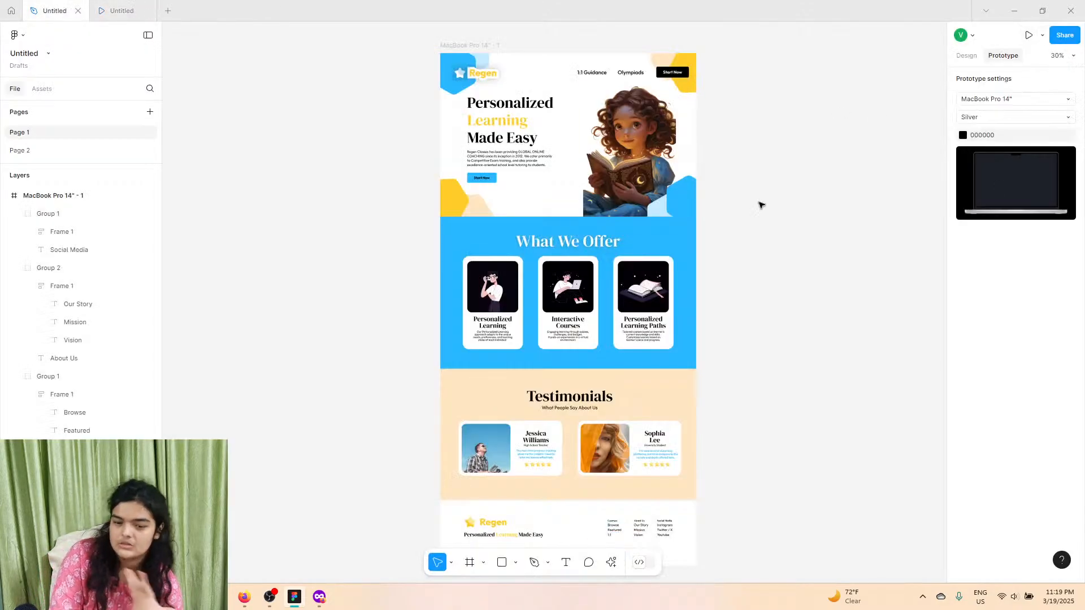
pyautogui.click(120, 10)
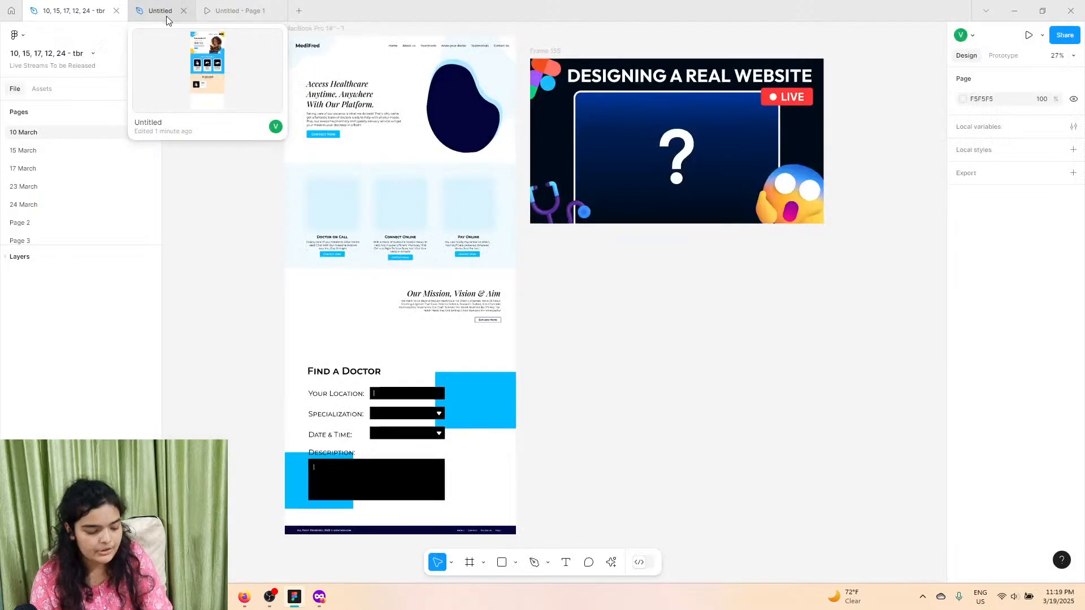
# Step: Present the MacBook Pro 14" - 2 frame from the 17 March page, close its design file and look through the earlier Regen design
pyautogui.click(44, 168)
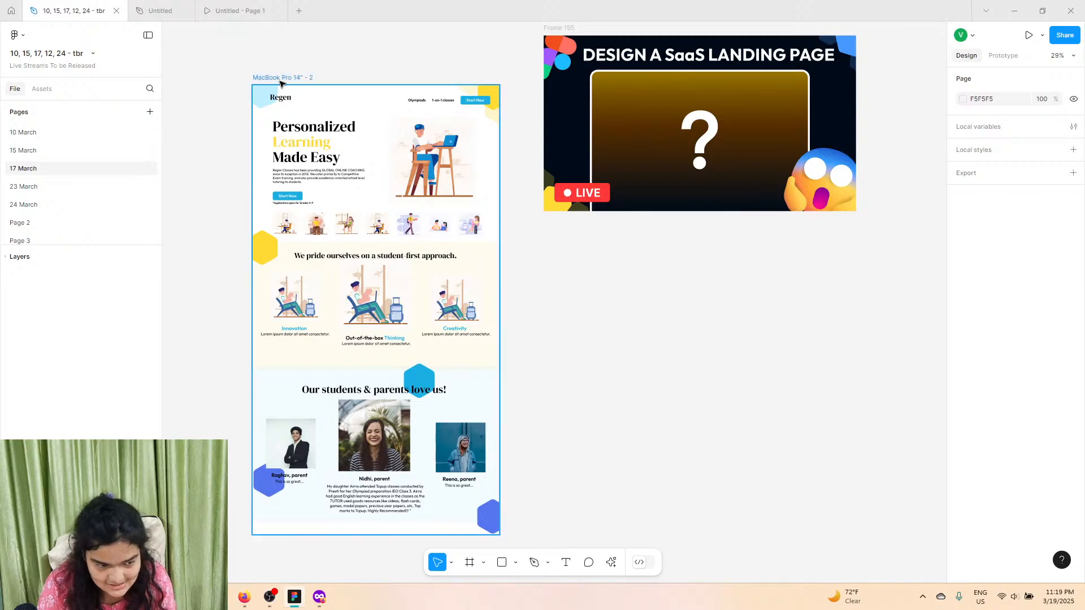
pyautogui.click(276, 77)
pyautogui.click(1029, 35)
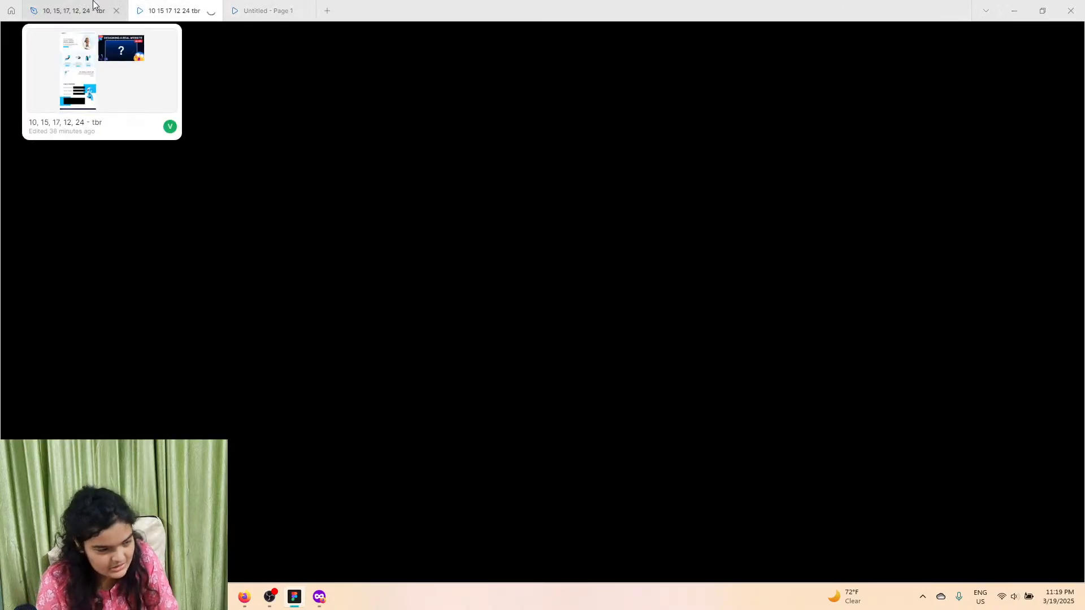
pyautogui.click(117, 10)
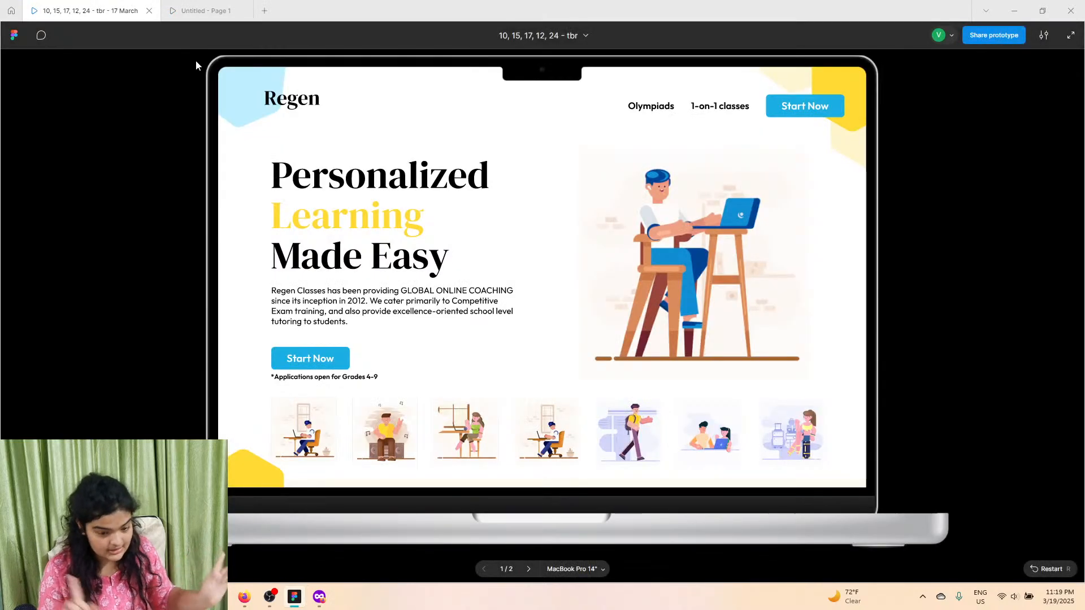
pyautogui.scroll(-10, 458, 286)
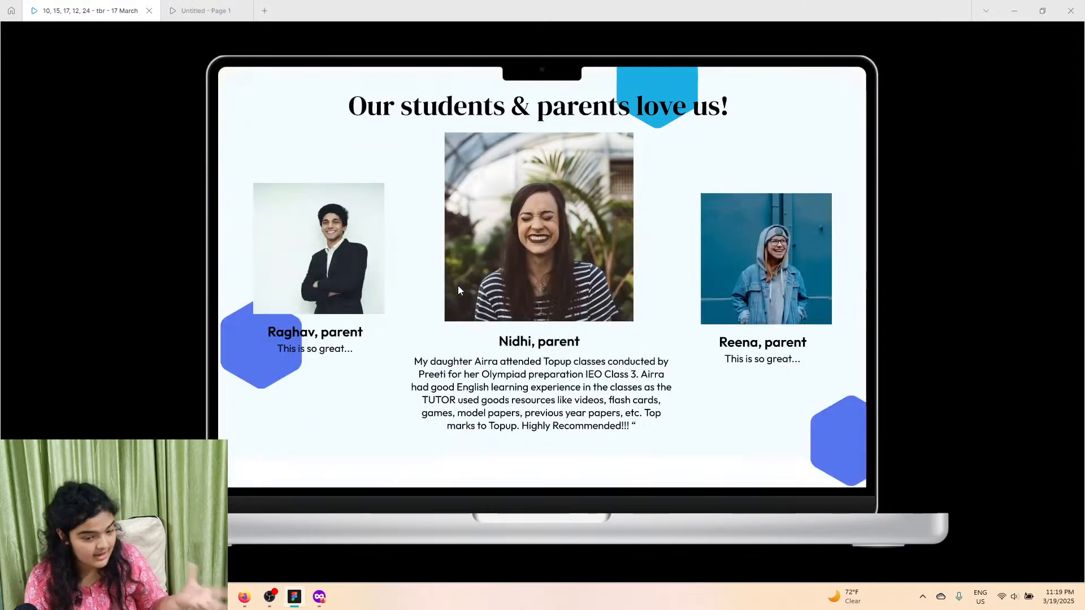
pyautogui.scroll(10, 458, 291)
# Step: Review the new Regen landing page prototype from the hero section down to the footer and return to its start
pyautogui.click(226, 11)
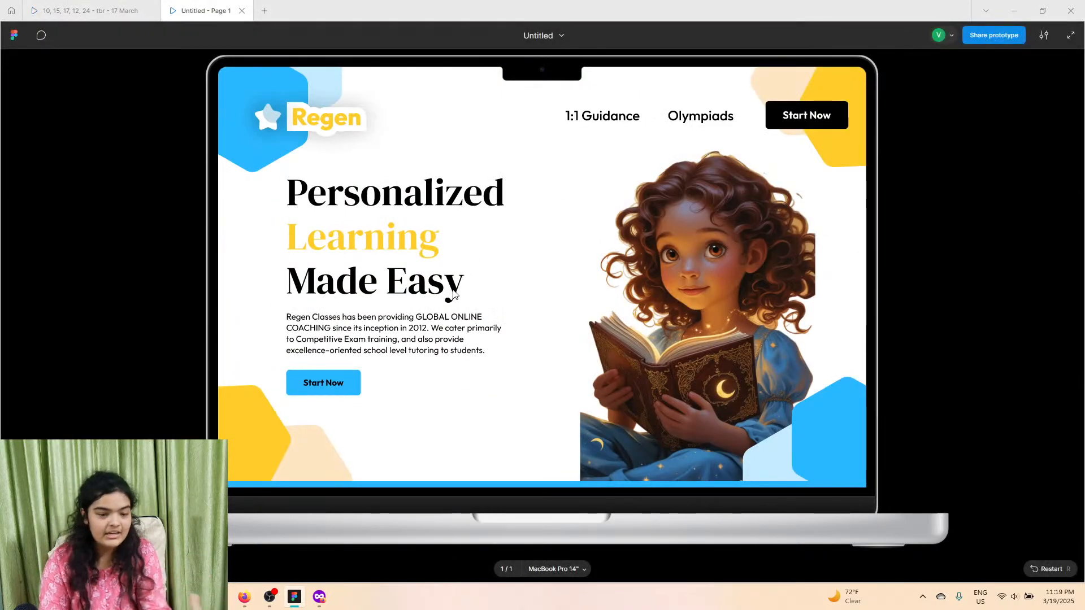
pyautogui.scroll(-8, 453, 291)
pyautogui.scroll(1, 467, 322)
pyautogui.scroll(-3, 465, 360)
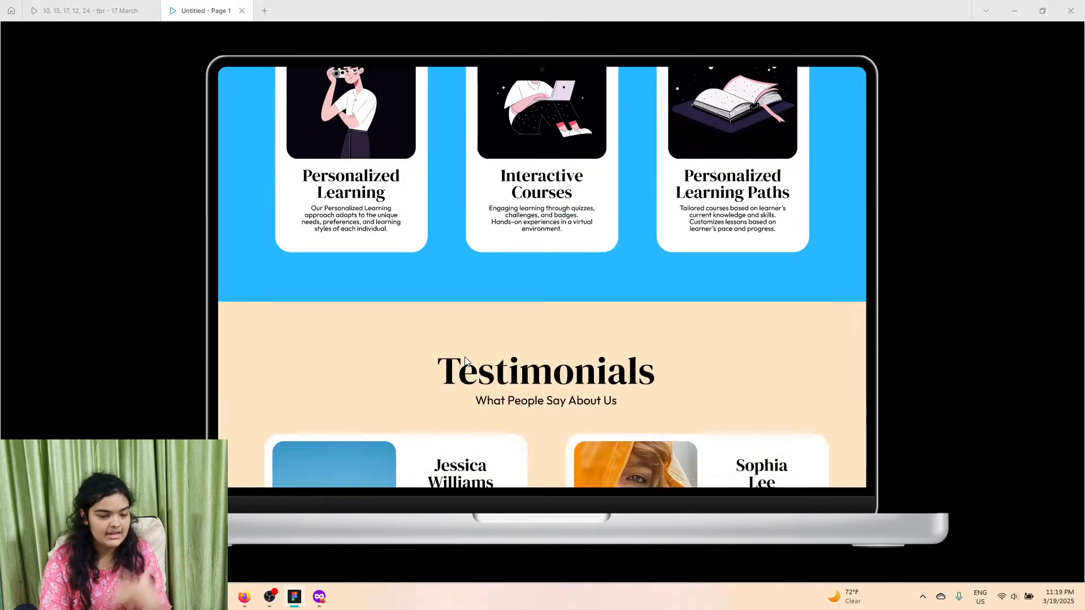
pyautogui.scroll(-4, 465, 359)
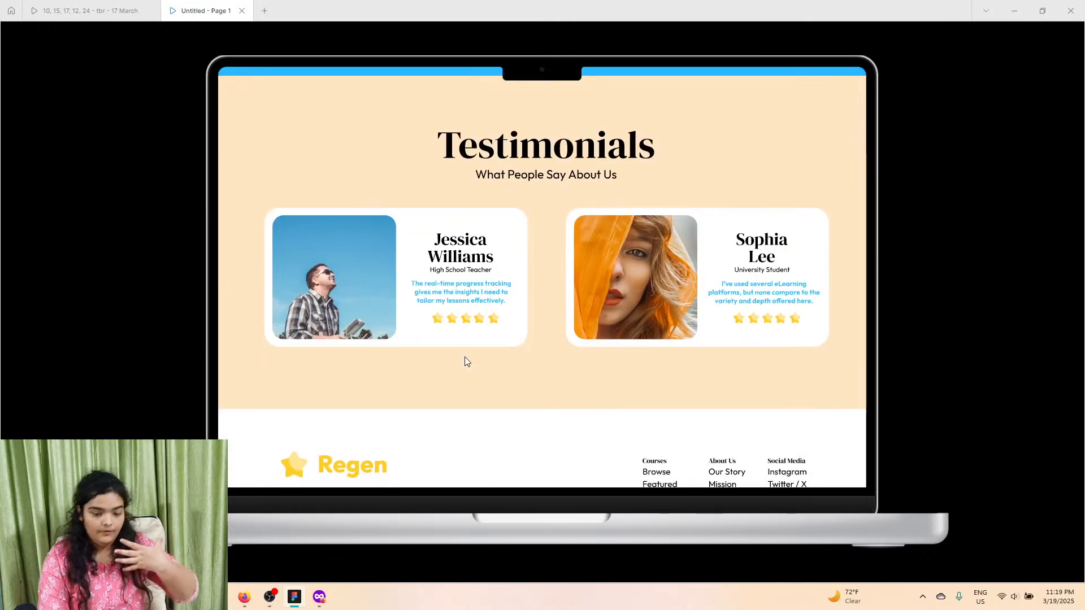
pyautogui.scroll(-2, 467, 362)
pyautogui.scroll(15, 464, 362)
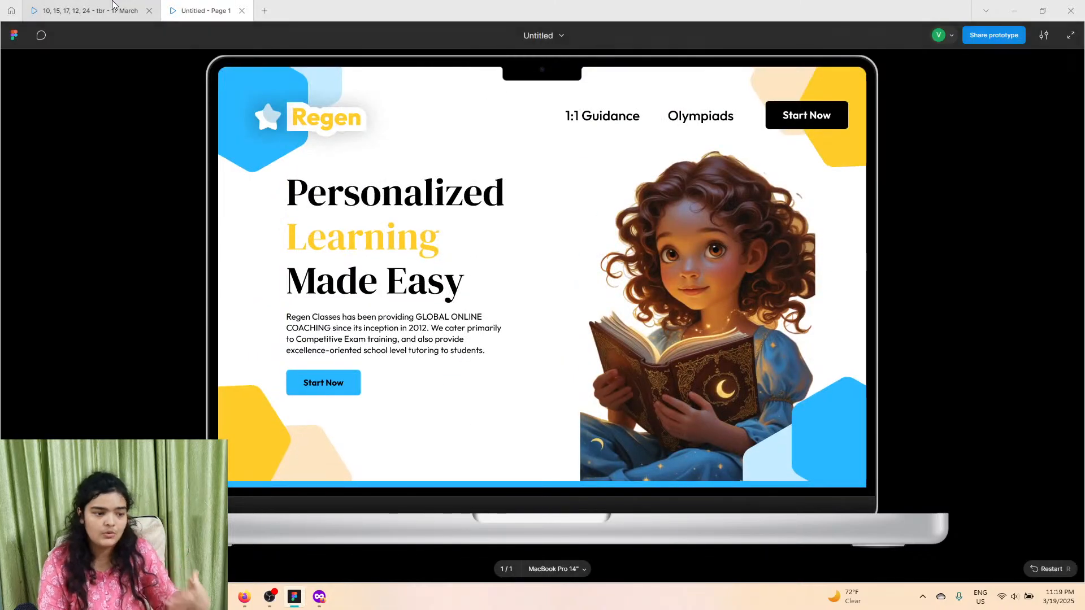
# Step: Compare the hero sections of the earlier 17 March prototype and the new Regen prototype, ending on the new one
pyautogui.click(113, 10)
pyautogui.click(201, 10)
pyautogui.click(129, 8)
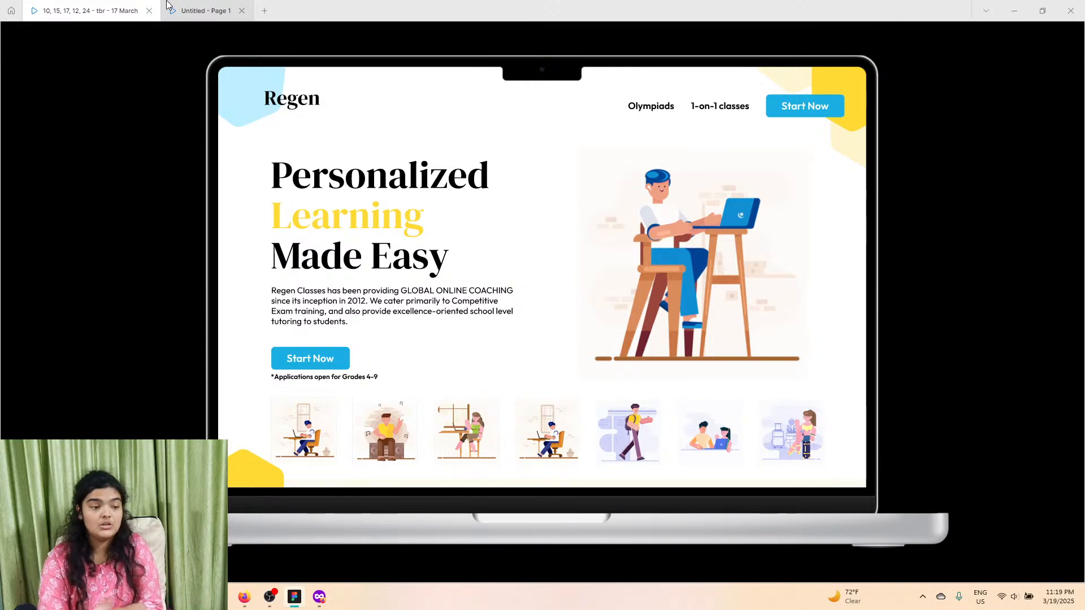
pyautogui.click(195, 5)
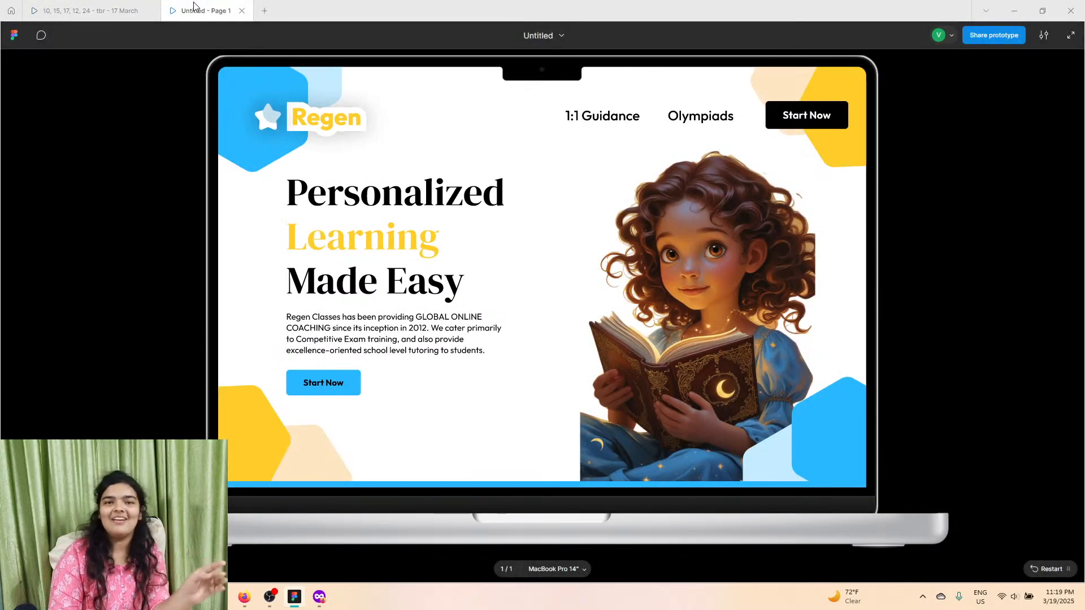